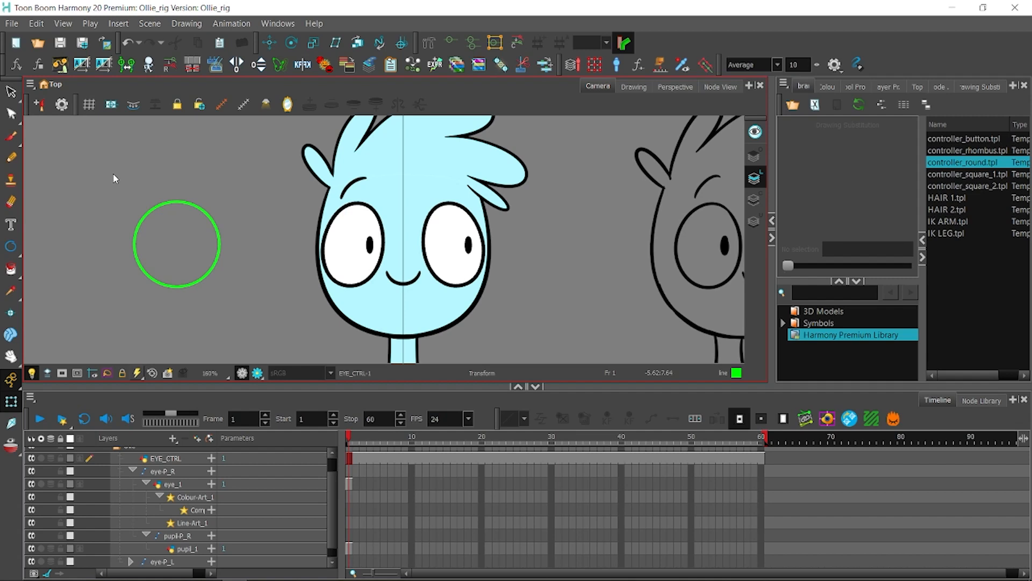
Select the pupil_1 drawing layer and expand the eye-P_L group in the timeline
click(174, 263)
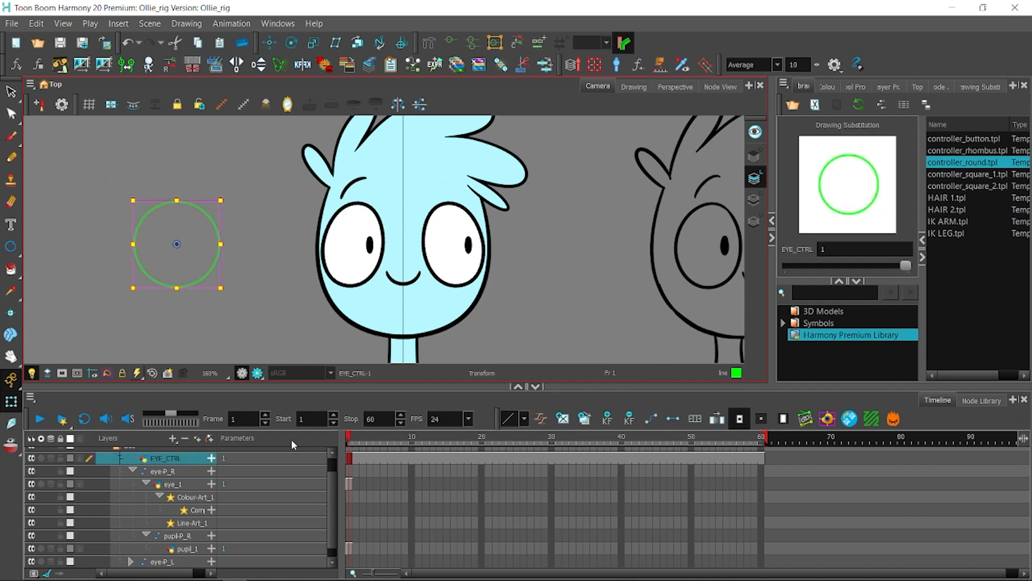
click(186, 522)
click(177, 261)
click(185, 548)
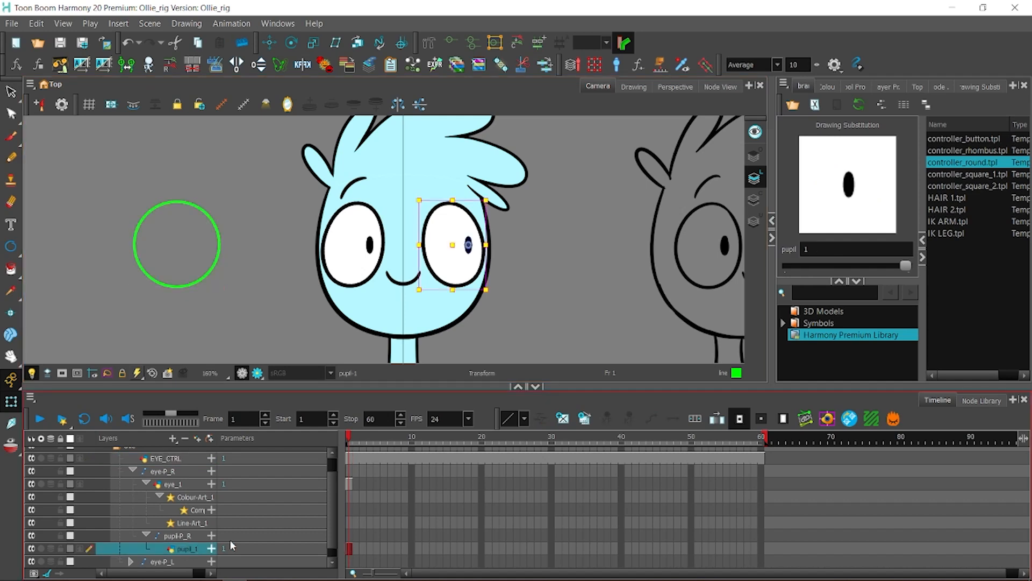
scroll(326, 492, down, 1)
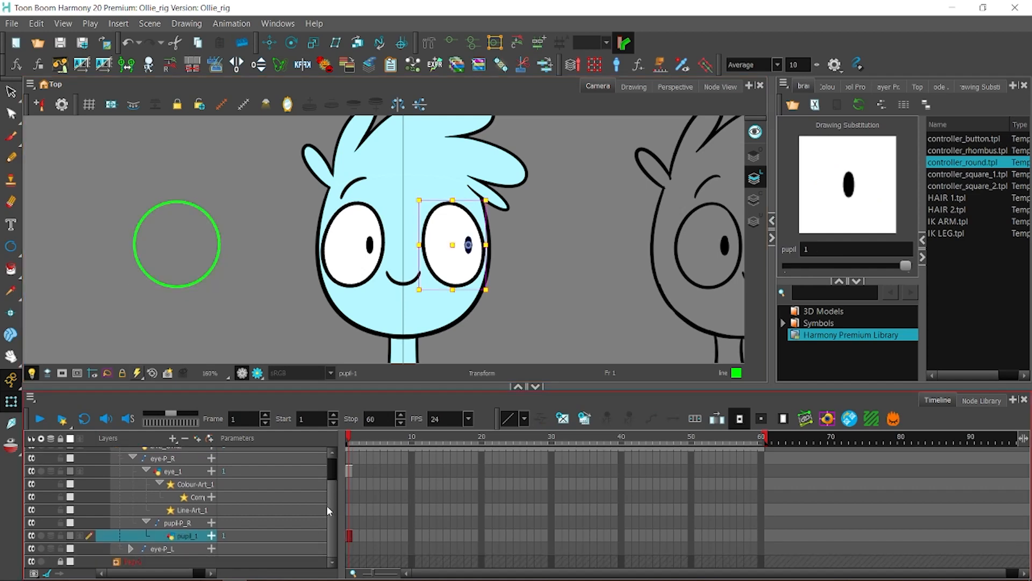
click(131, 548)
scroll(328, 517, down, 5)
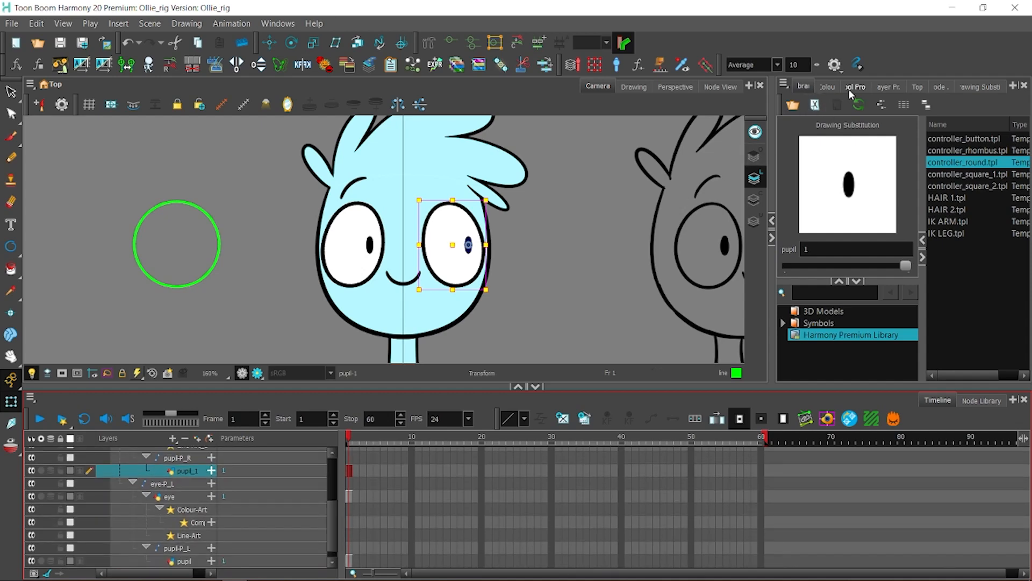
Enable Animate Using Animation Tools on pupil_1, apply its embedded pivot on the drawing layer, and save the scene
click(854, 87)
click(888, 87)
click(866, 165)
click(901, 165)
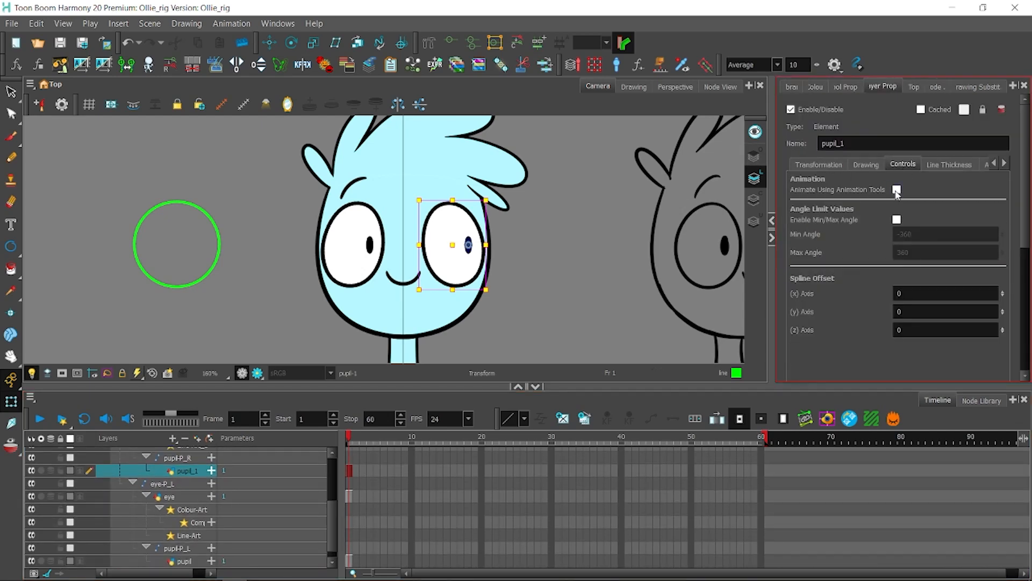
click(818, 164)
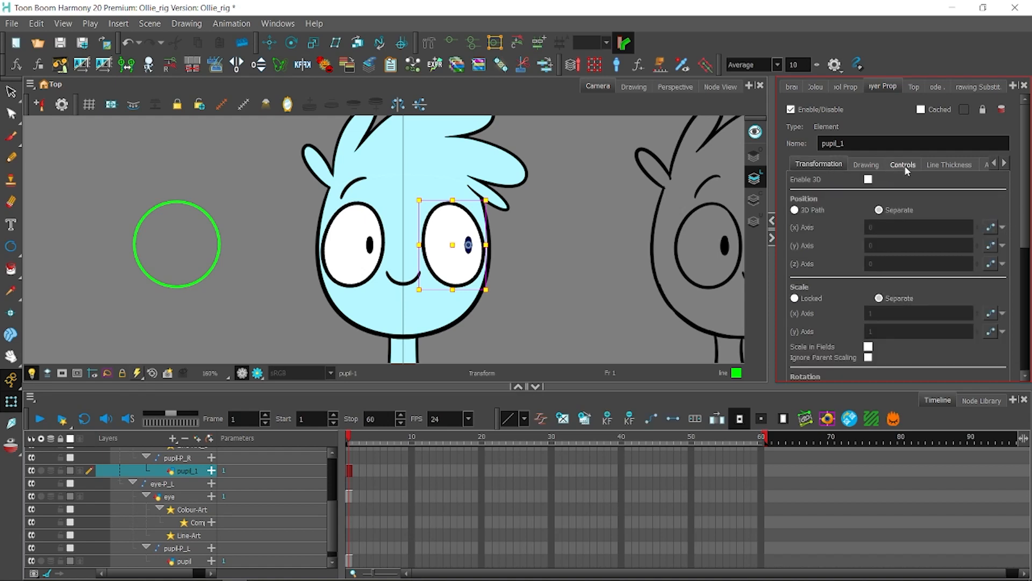
scroll(927, 323, down, 5)
click(930, 284)
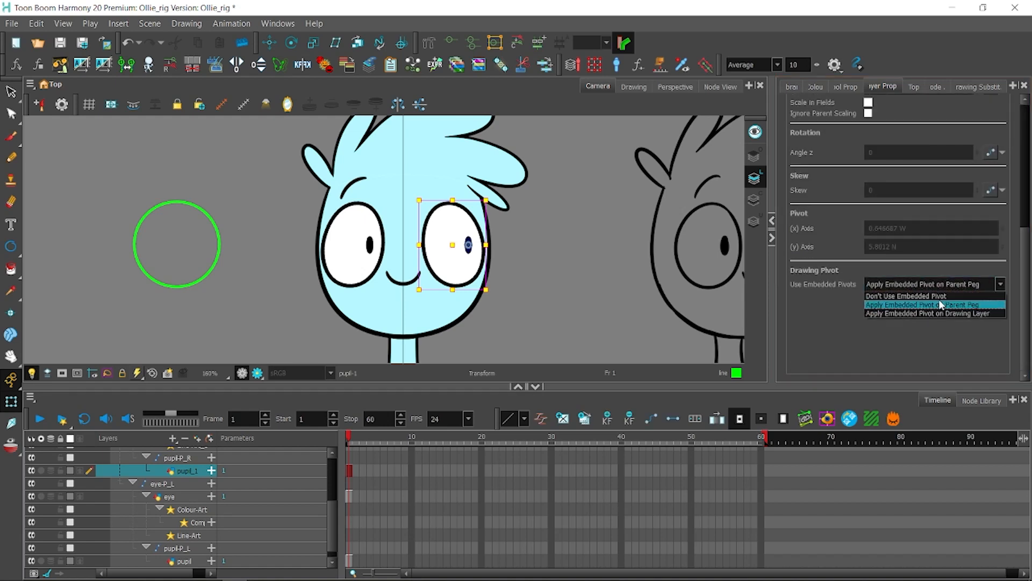
click(930, 310)
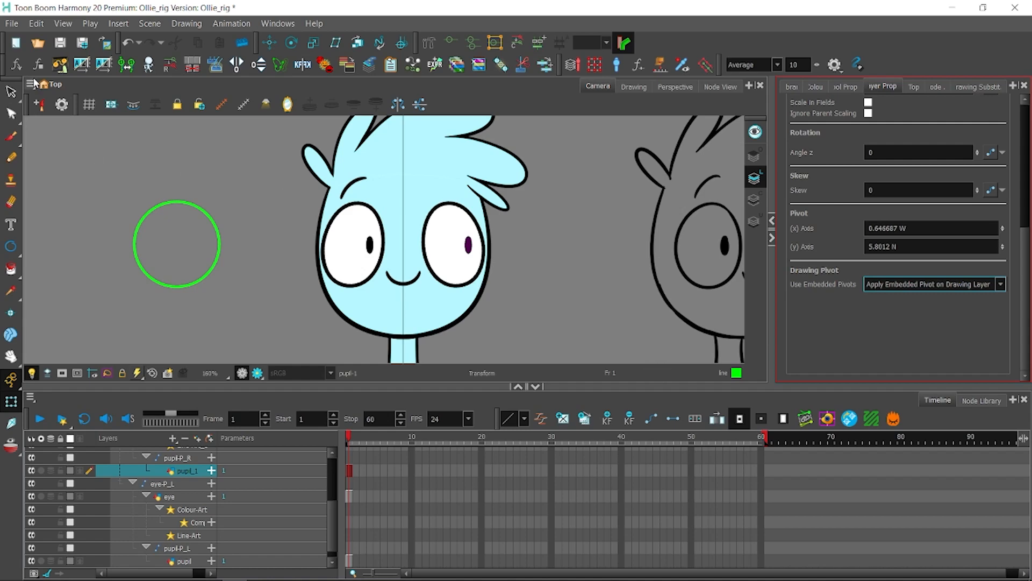
click(60, 43)
Set pupil_1's embedded pivot back to the parent peg and turn off Animate Using Animation Tools
scroll(327, 515, up, 1)
scroll(322, 492, up, 1)
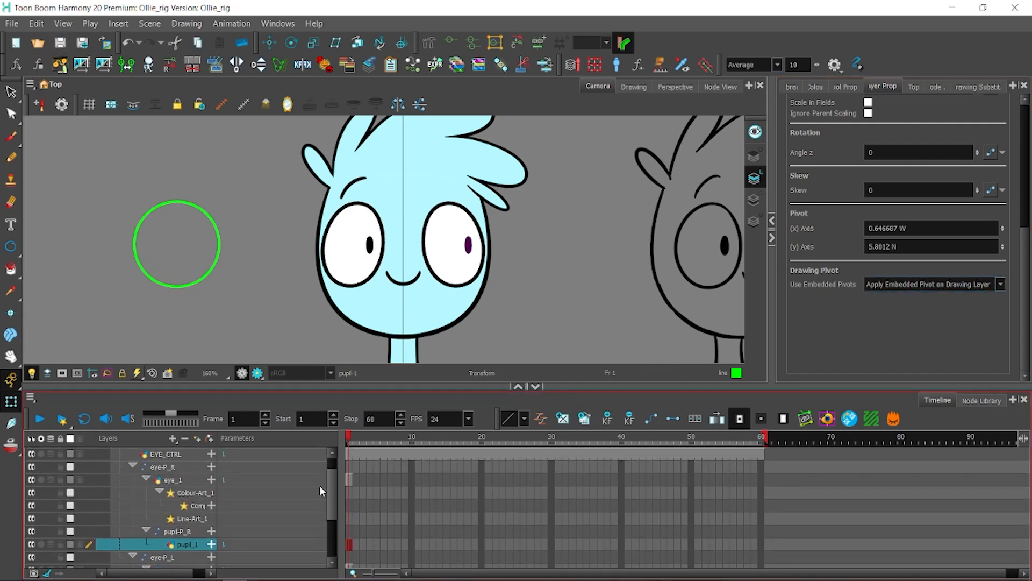
scroll(319, 489, down, 2)
scroll(321, 520, up, 1)
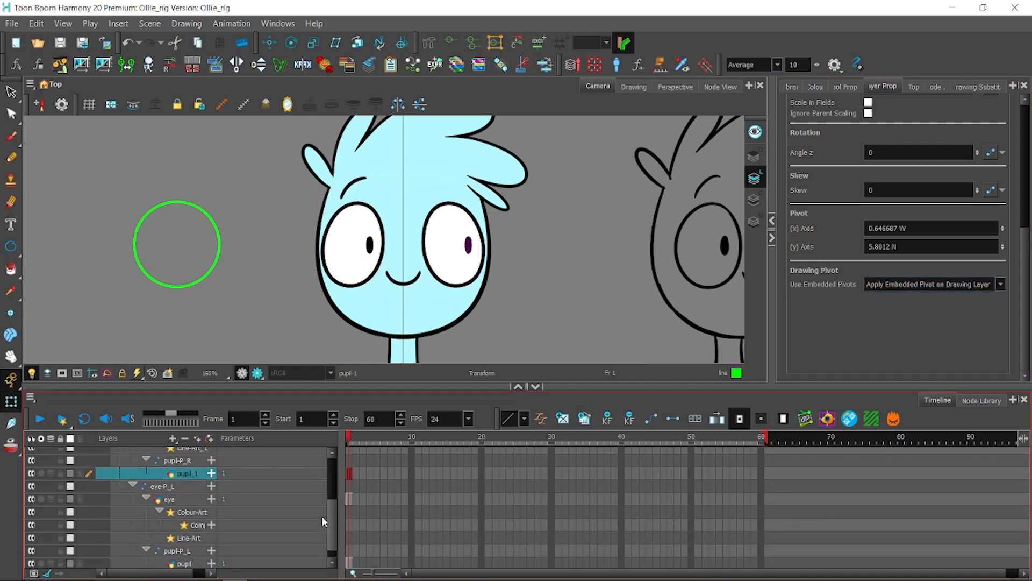
scroll(321, 518, down, 1)
click(998, 284)
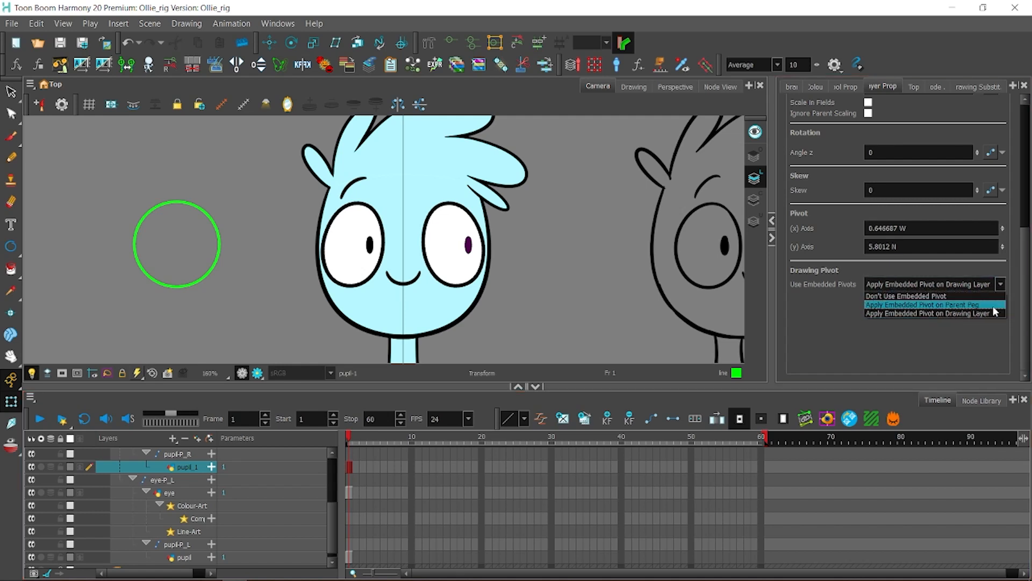
click(968, 315)
click(901, 165)
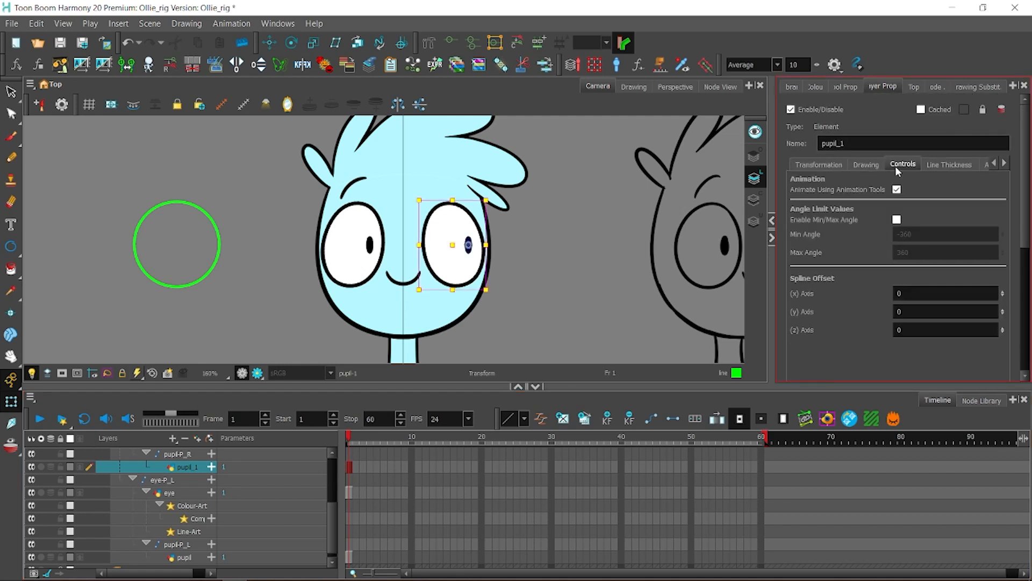
click(896, 189)
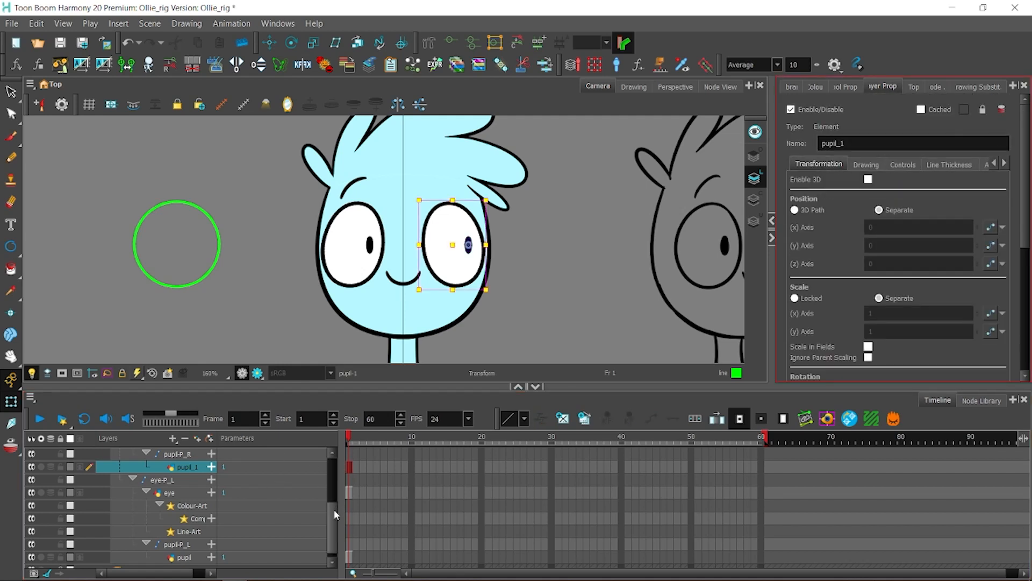
Synchronize EYE_CTRL with the pupil layer under pupil-P_L for all position, scale, rotation and skew parameters
scroll(326, 476, up, 2)
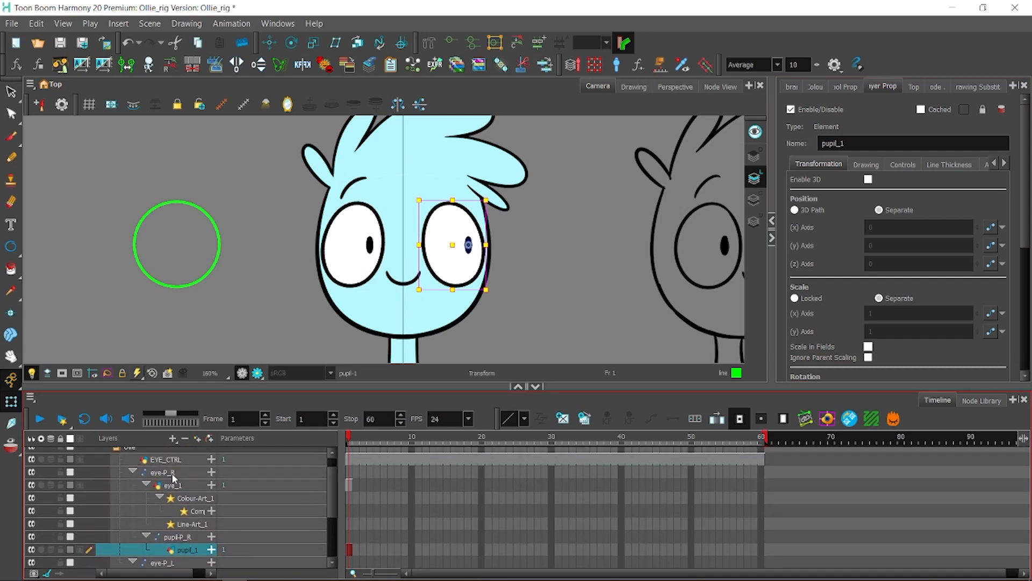
click(171, 461)
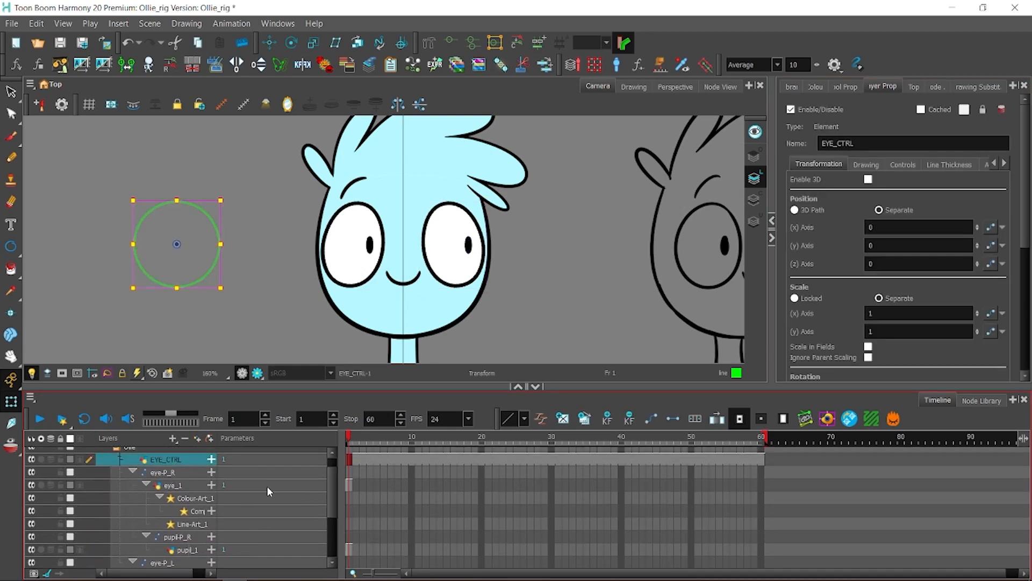
scroll(330, 496, down, 2)
click(194, 559)
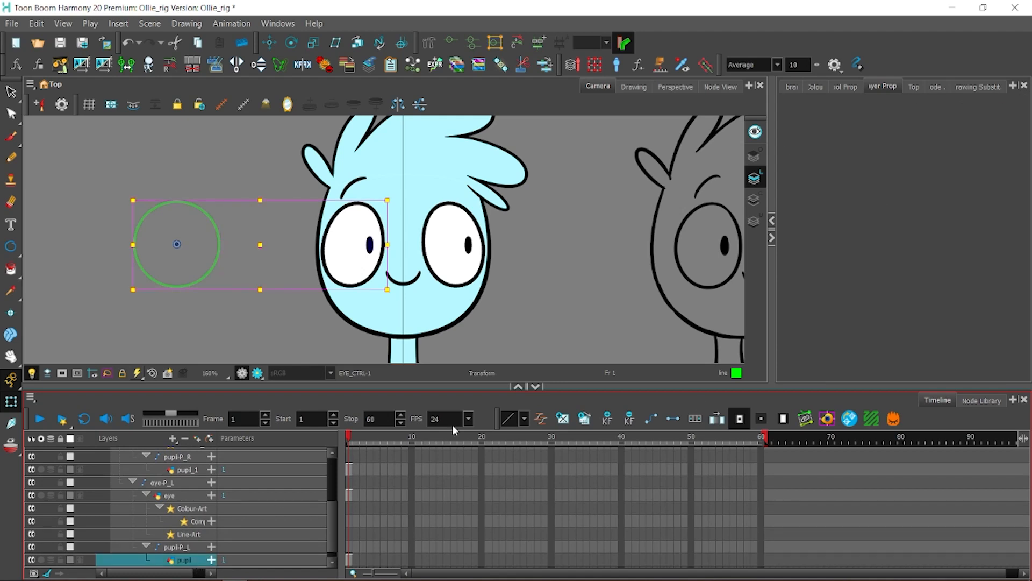
click(804, 419)
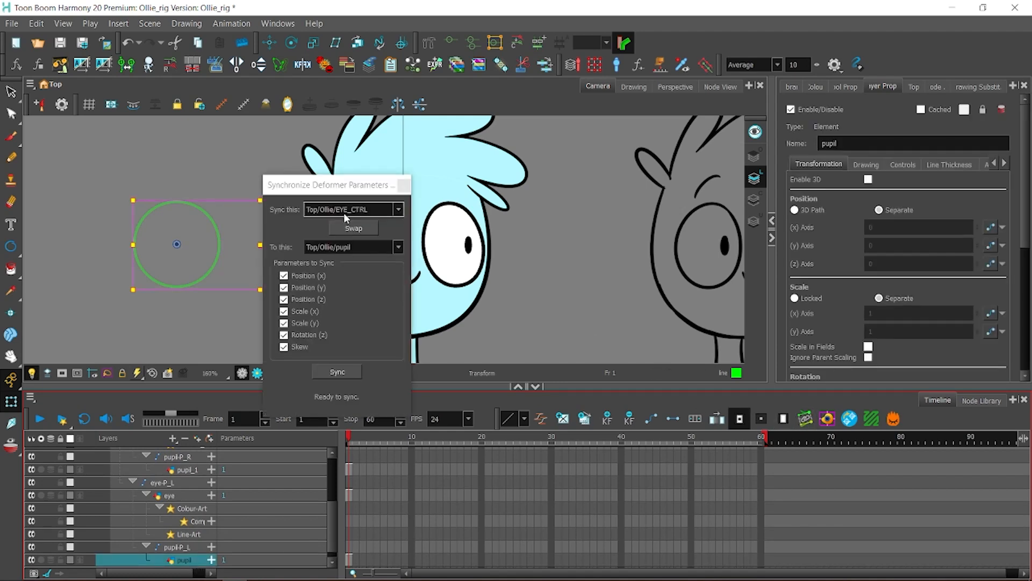
click(337, 372)
click(405, 185)
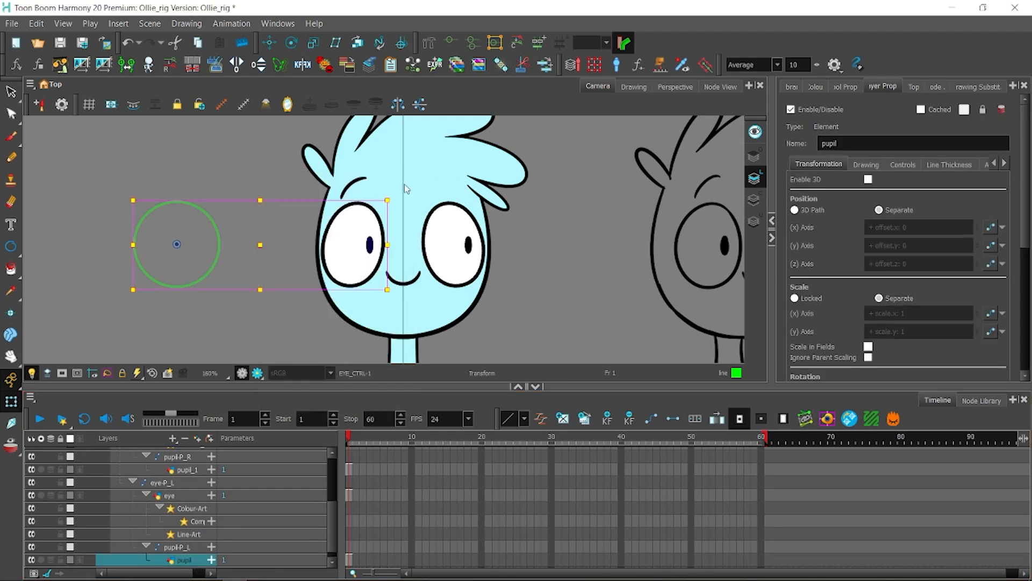
Test the link by moving the EYE_CTRL circle, and try to reposition the linked pupil directly
click(530, 223)
click(197, 281)
drag(195, 260, 162, 252)
click(369, 248)
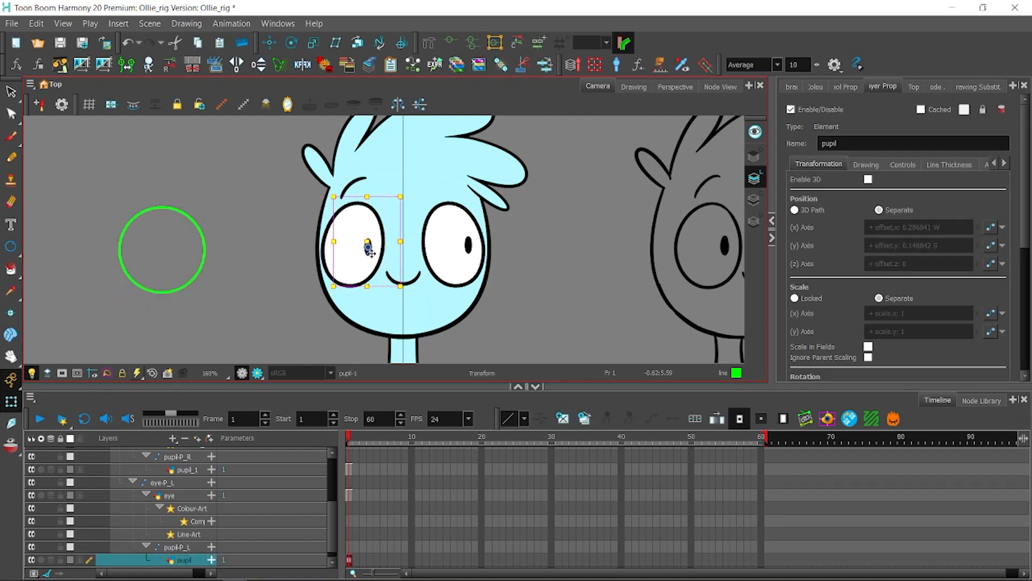
drag(369, 248, 374, 243)
Review the pupil layer's animation control and embedded pivot settings, and undo the EYE_CTRL test move
click(866, 165)
click(903, 164)
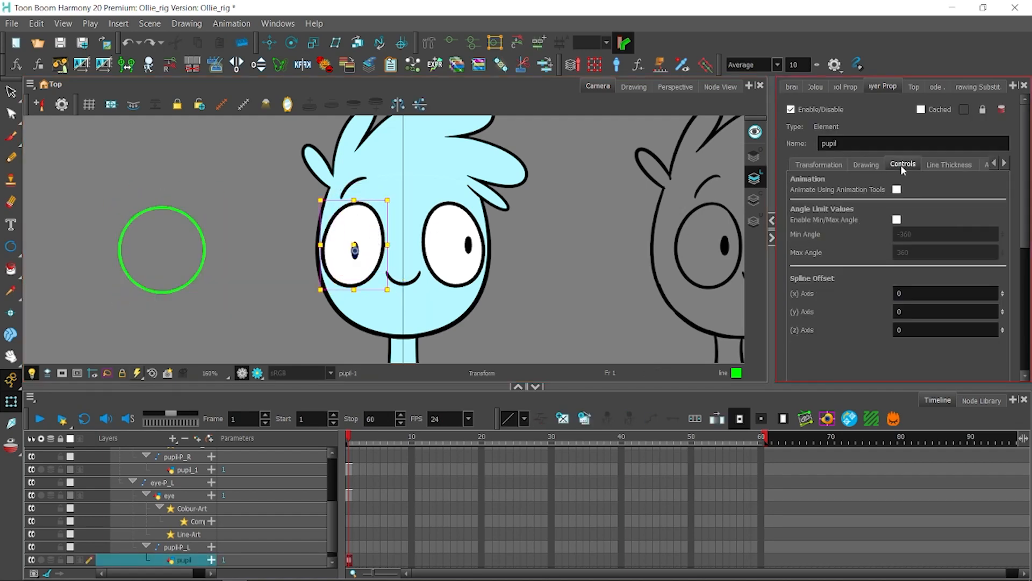
click(819, 164)
scroll(992, 217, down, 5)
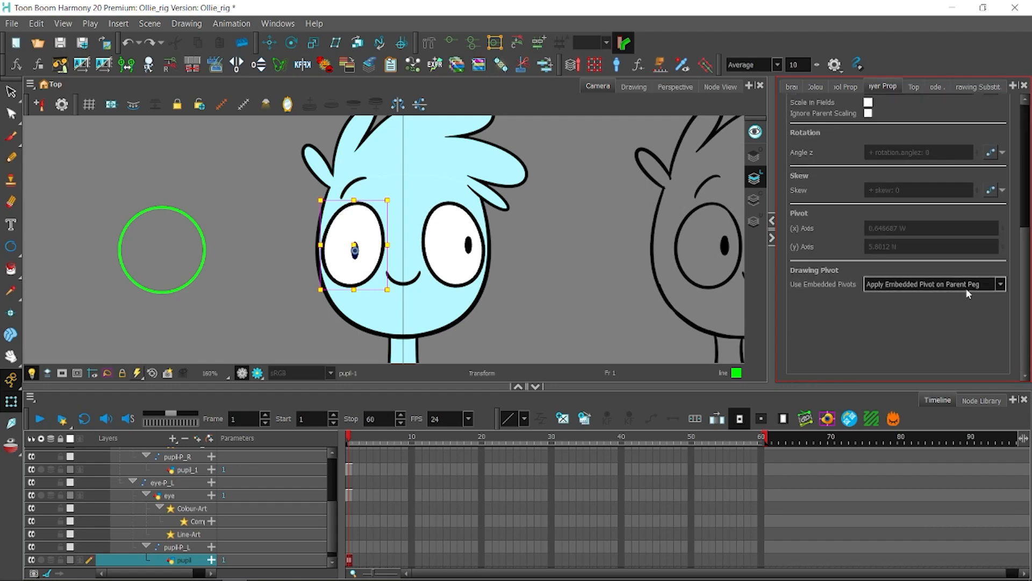
click(153, 295)
click(153, 295)
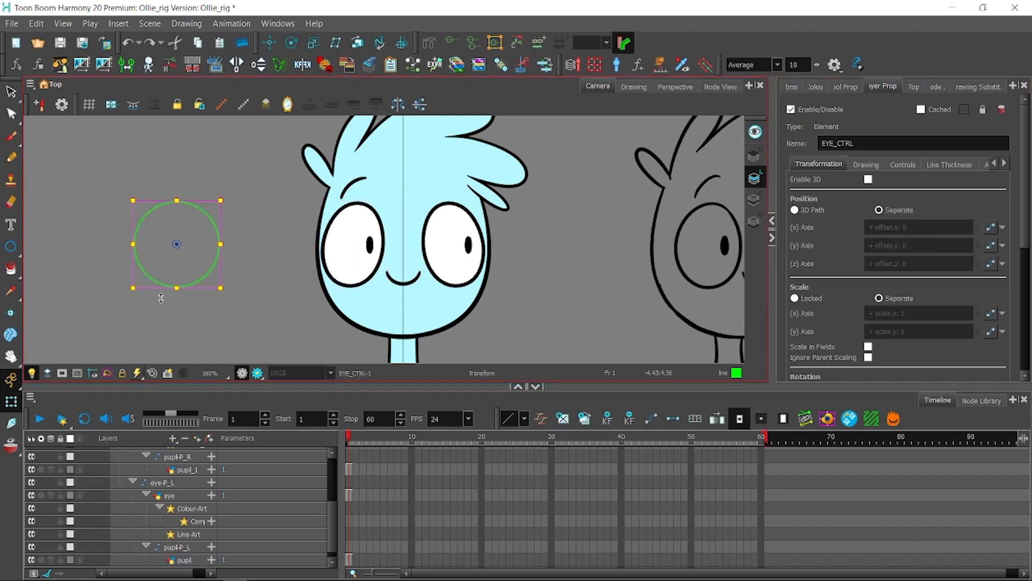
click(305, 325)
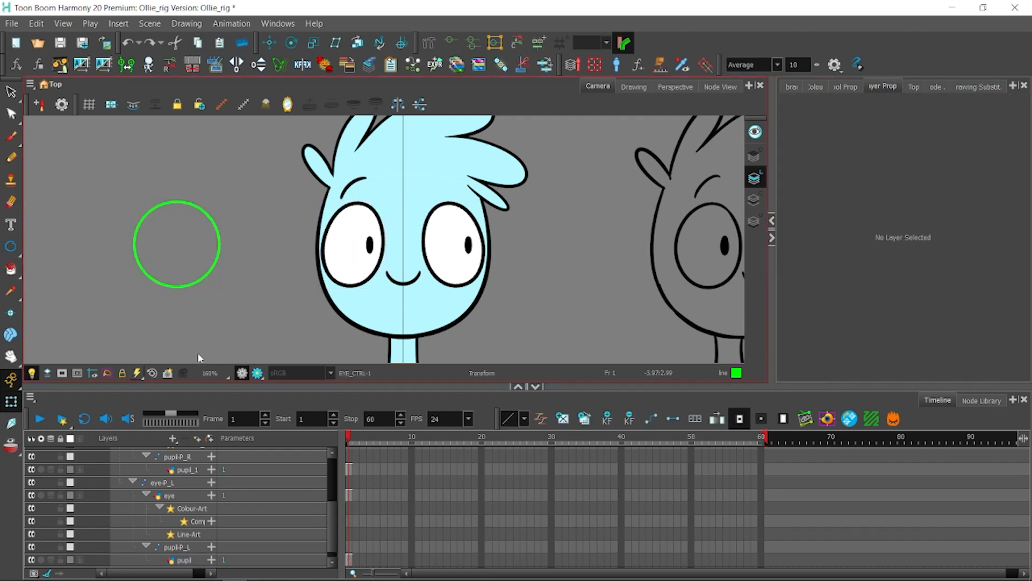
Synchronize pupil_1 with the pupil layer for all position, scale, rotation and skew parameters
click(469, 246)
ctrl+click(184, 560)
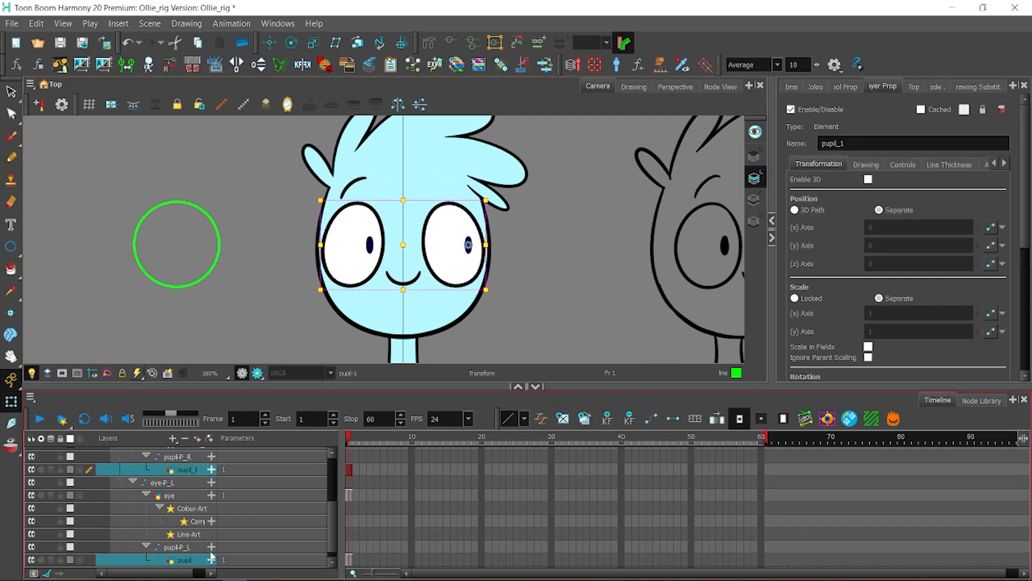
click(805, 420)
drag(339, 180, 253, 177)
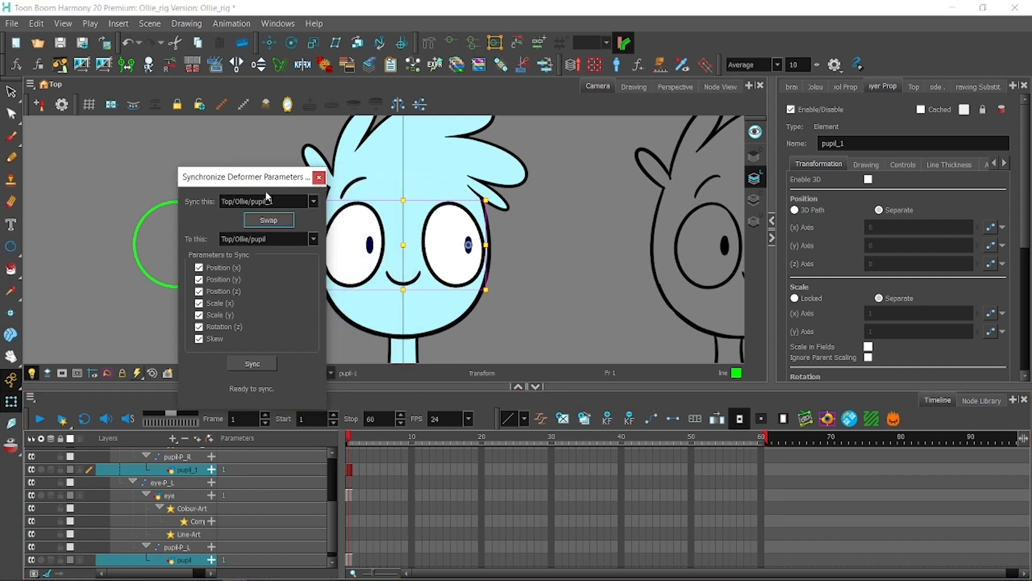
click(319, 179)
Test both pupils by moving the EYE_CTRL circle, restore its position, and save the scene
drag(185, 263, 165, 244)
click(161, 145)
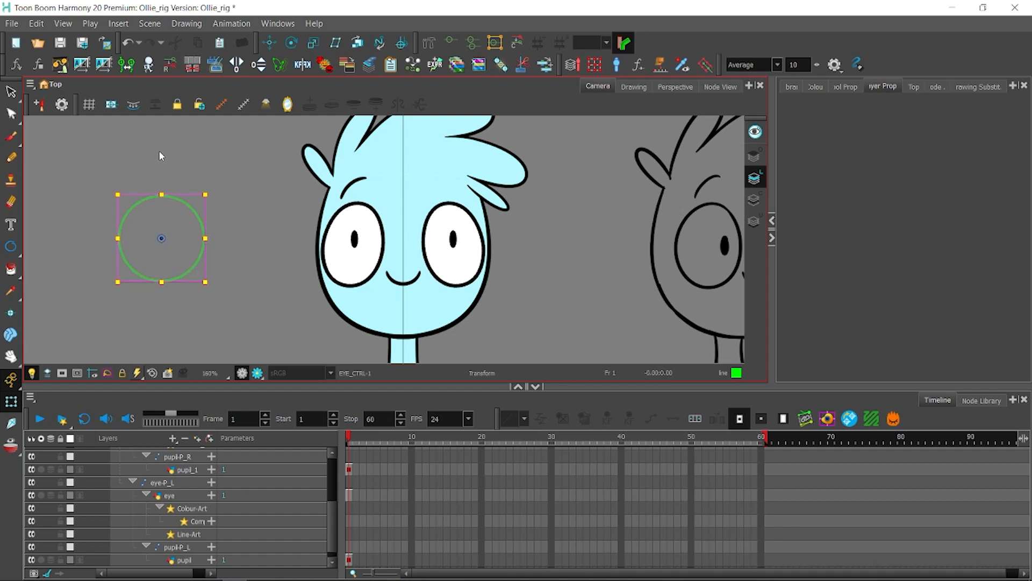
key(2)
key(2)
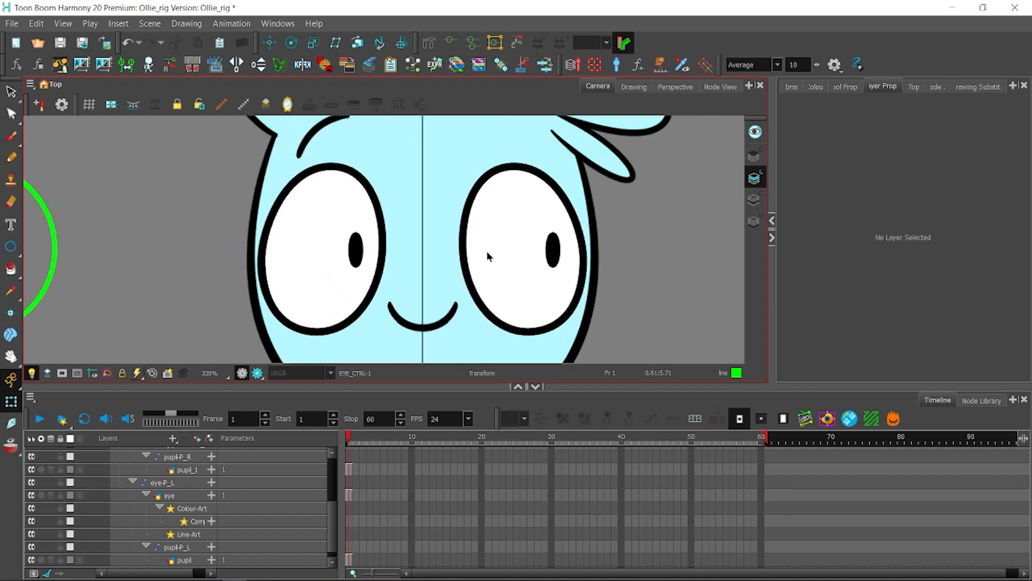
key(1)
key(ctrl+s)
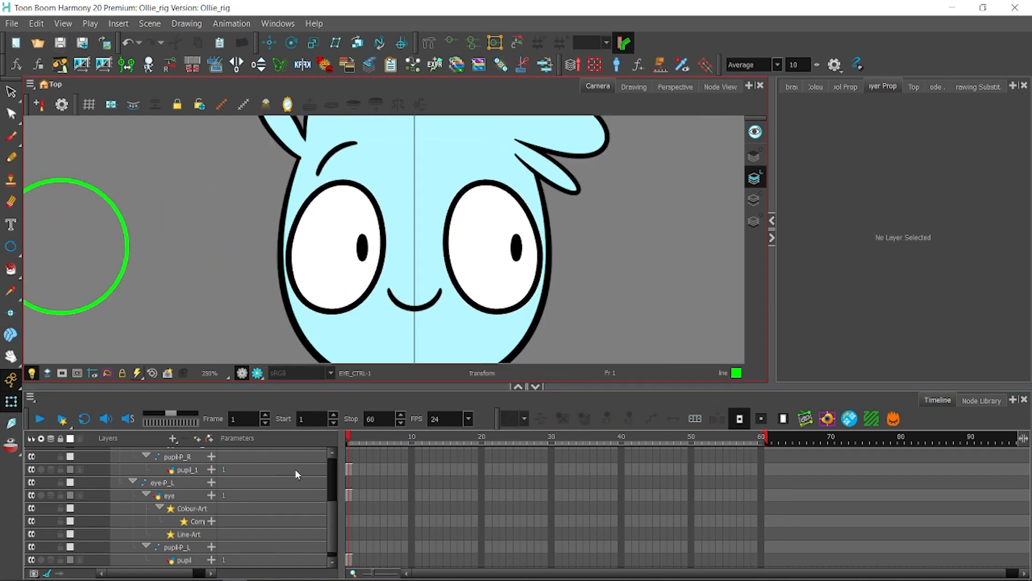
With Animate Off, translate the pupil-P_R peg horizontally toward the nose to about 0.61 W
scroll(270, 495, up, 1)
click(177, 494)
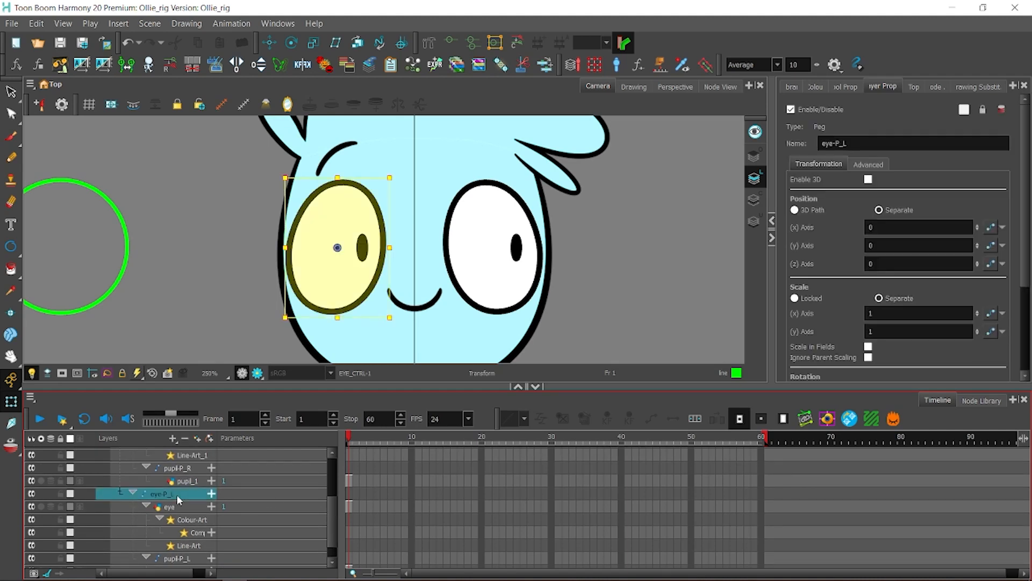
click(193, 559)
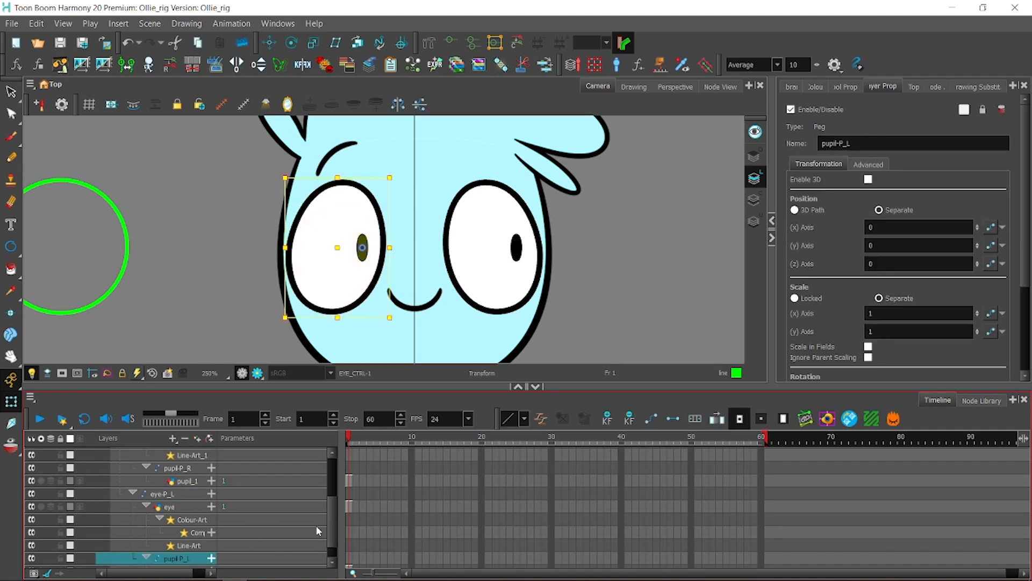
scroll(321, 505, up, 4)
click(200, 521)
drag(11, 379, 47, 413)
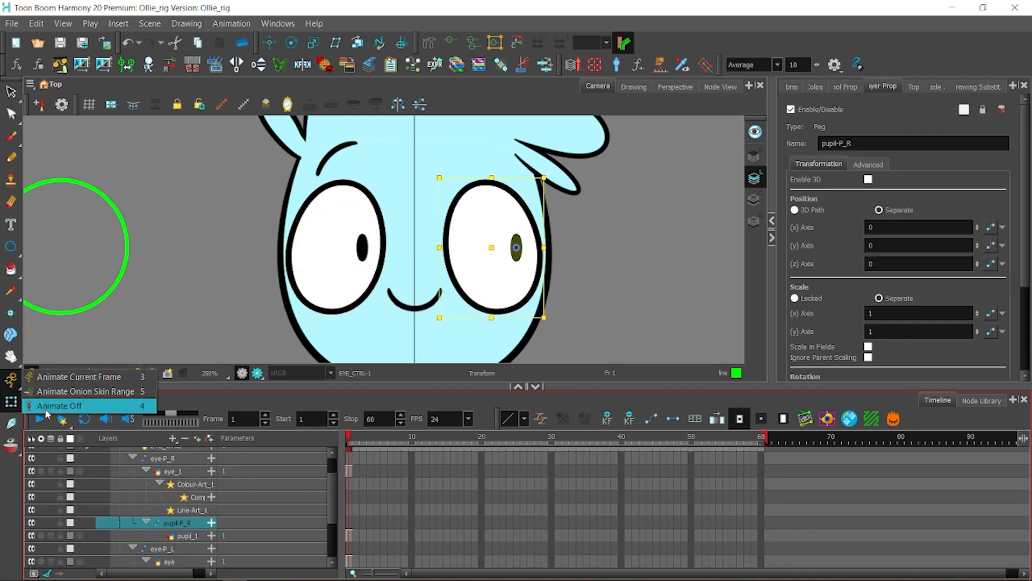
click(48, 413)
click(269, 42)
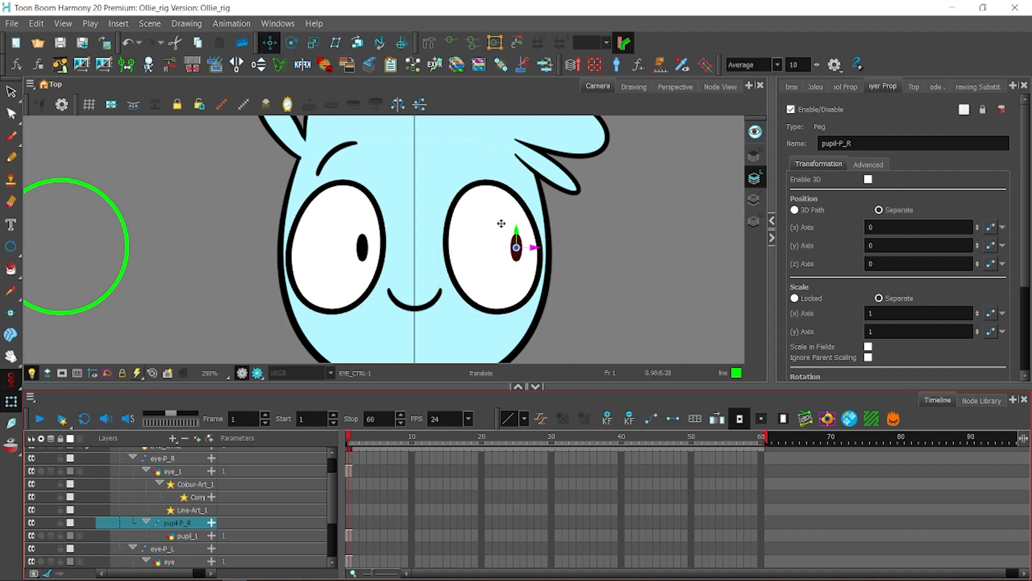
drag(532, 246, 487, 236)
key(1)
key(1)
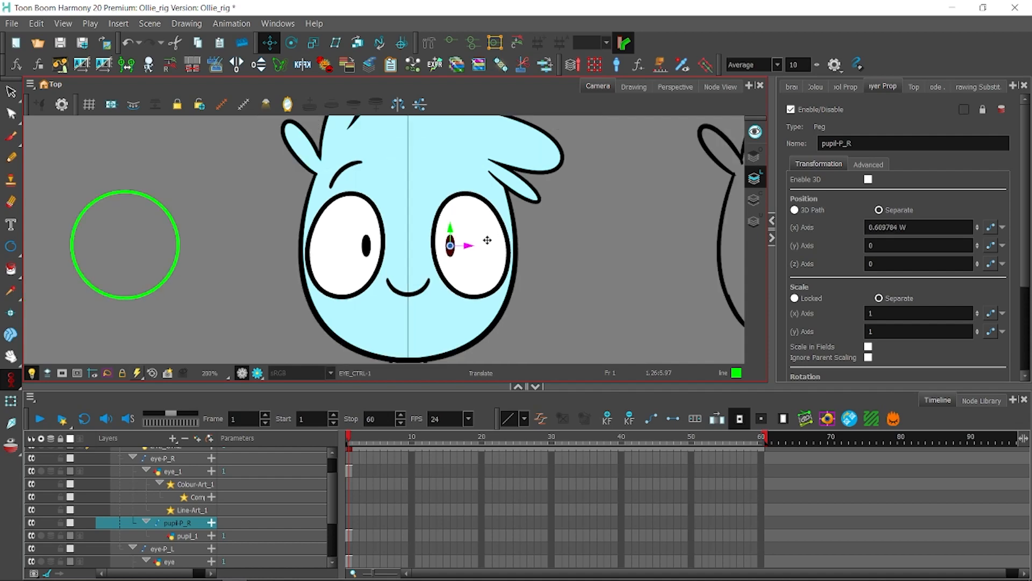
Return to Animate Current Frame mode with the Transform tool and clear the peg selection
click(7, 398)
click(11, 380)
click(48, 377)
click(97, 327)
scroll(437, 244, down, 3)
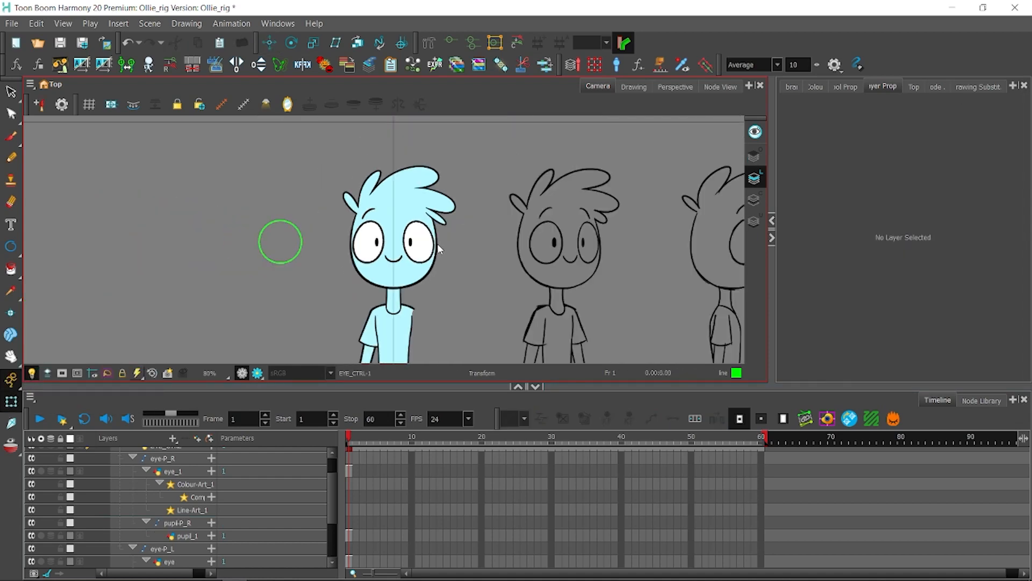
scroll(437, 243, up, 3)
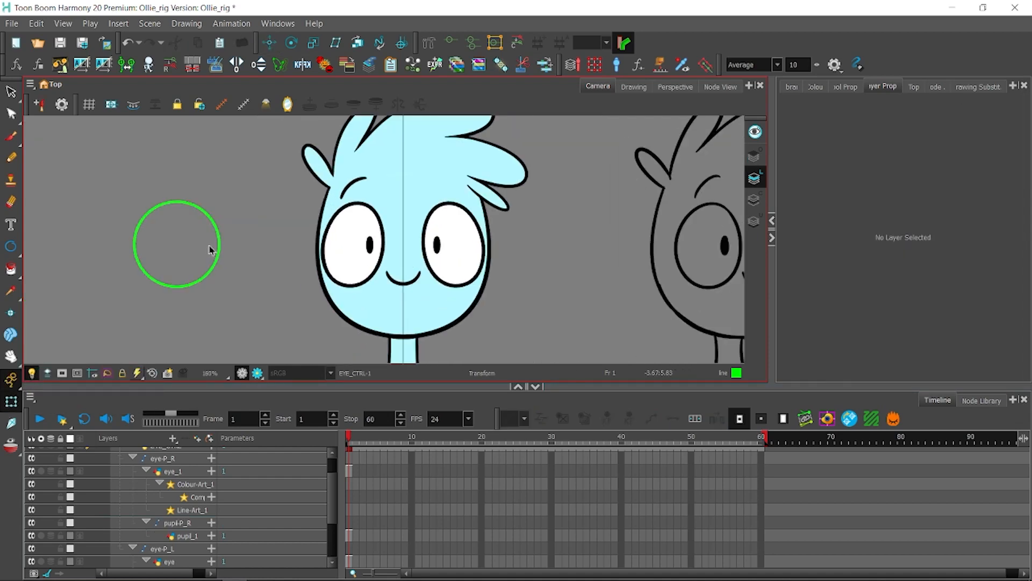
Test both pupils by moving the EYE_CTRL circle, restore its position, and clear the selection
drag(204, 270, 234, 304)
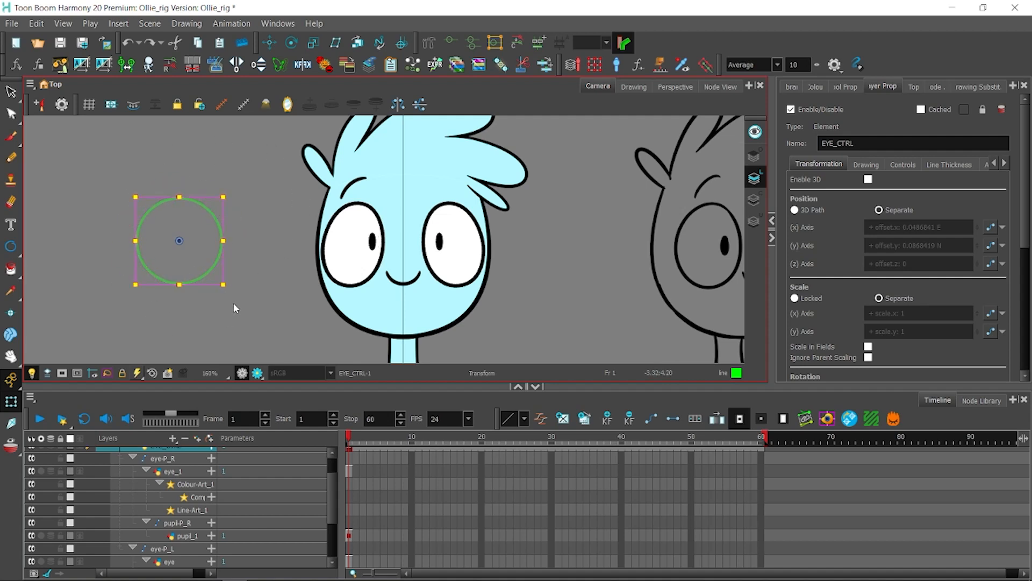
key(ctrl+z)
scroll(329, 504, up, 1)
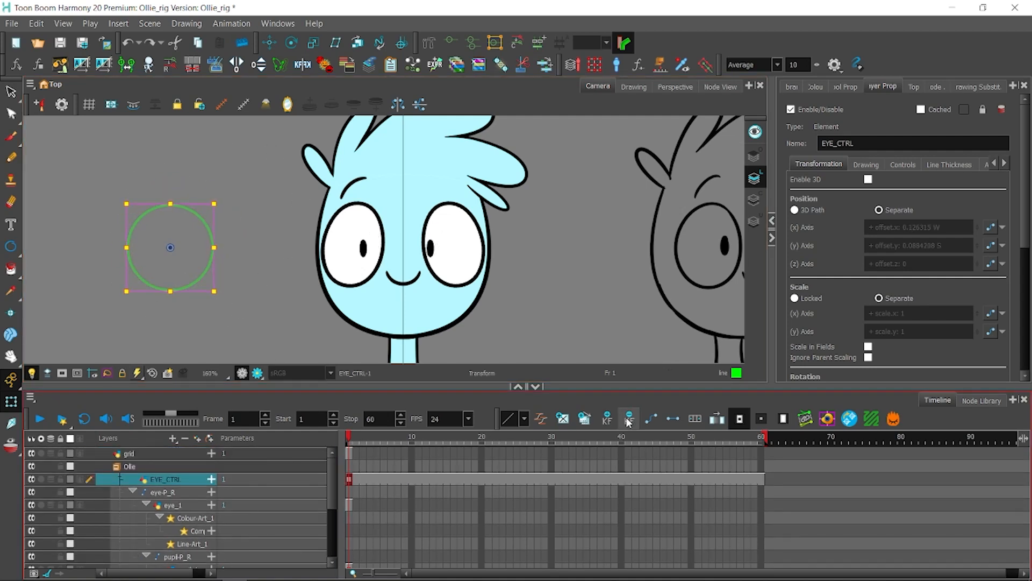
key(ctrl+shift+z)
click(560, 297)
Collapse the eye-P_R and eye-P_L peg hierarchies in the layer list
scroll(327, 475, down, 3)
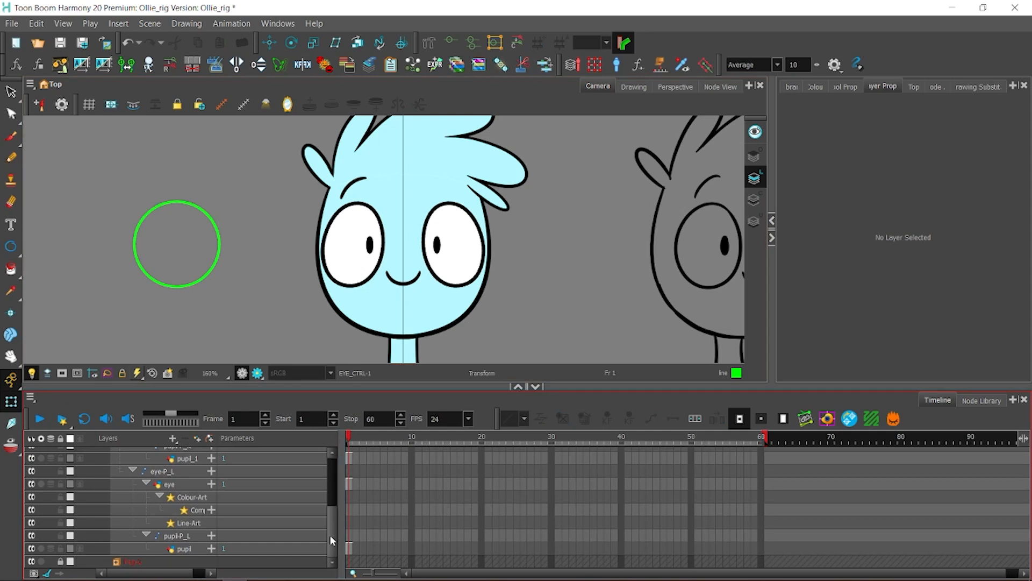
scroll(330, 535, up, 3)
click(129, 492)
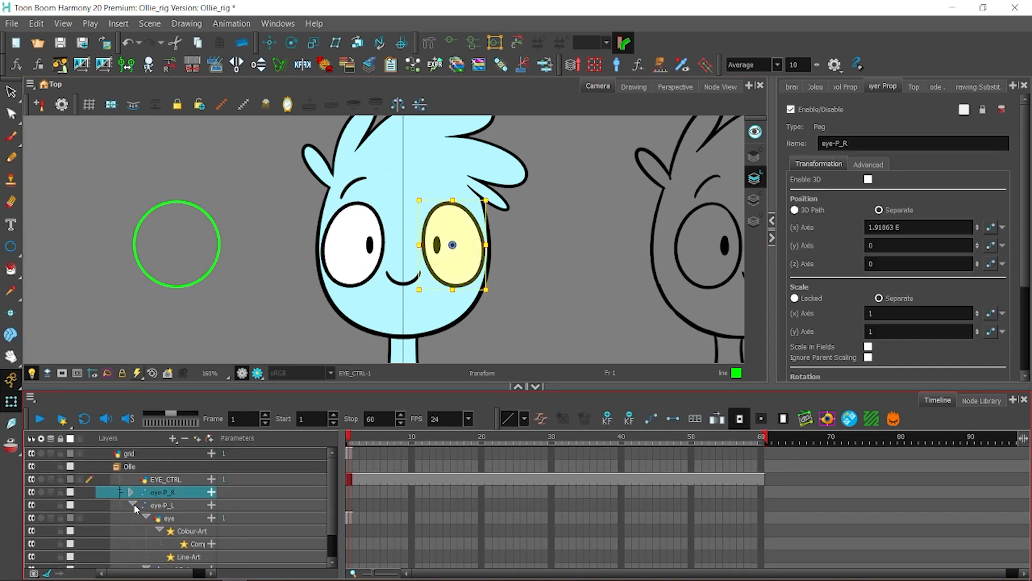
click(133, 504)
Move the EYE_CTRL circle vertically to check the pupils' response, undo the move, and deselect it
click(196, 259)
drag(195, 259, 196, 231)
key(ctrl+z)
key(Escape)
Select the eye drawing under the eye-P_L peg and save the scene
scroll(384, 279, up, 1)
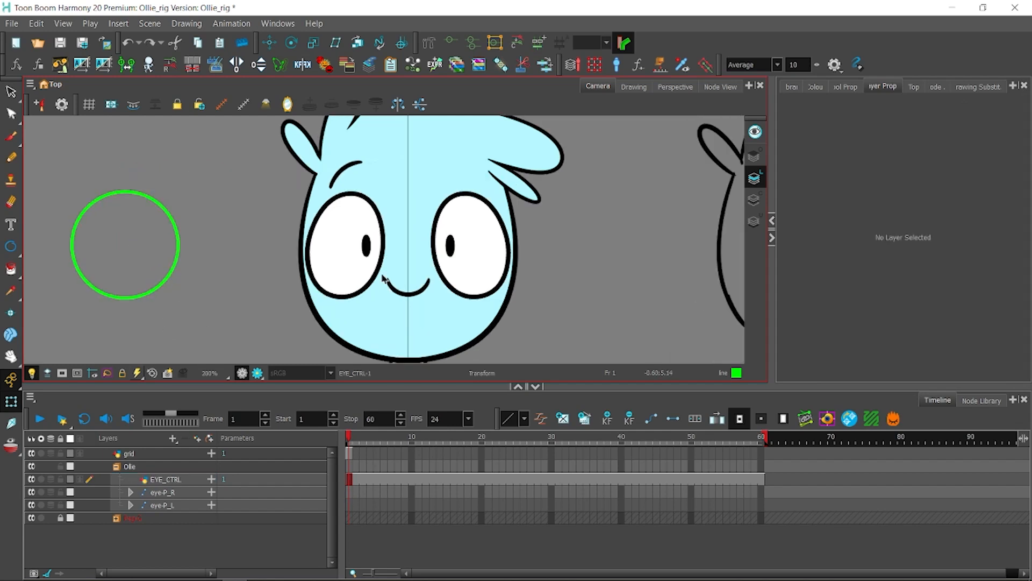
scroll(384, 279, up, 2)
click(299, 288)
key(ctrl+s)
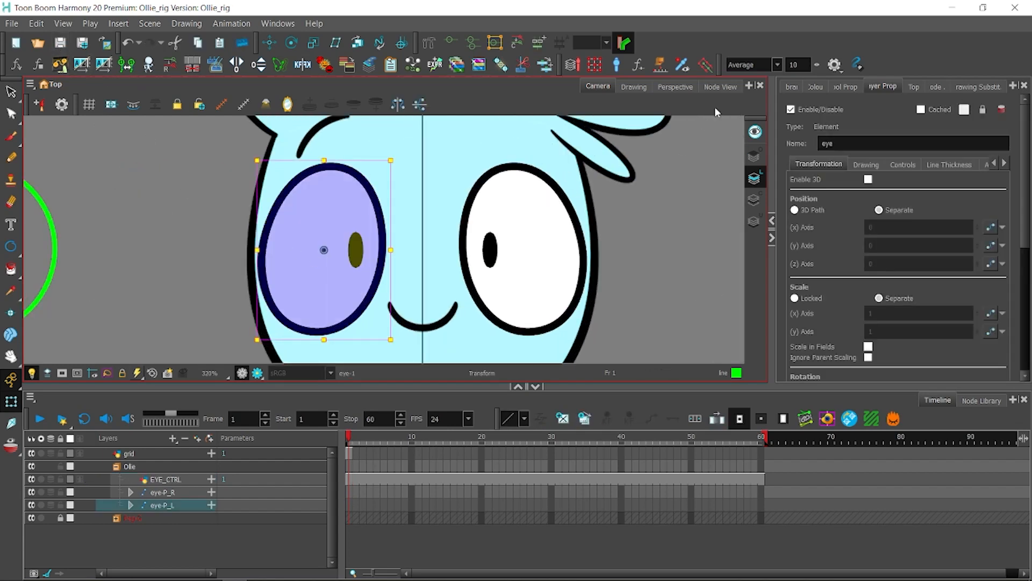
Remove the arm_IK_test palette from the scene palettes
click(825, 86)
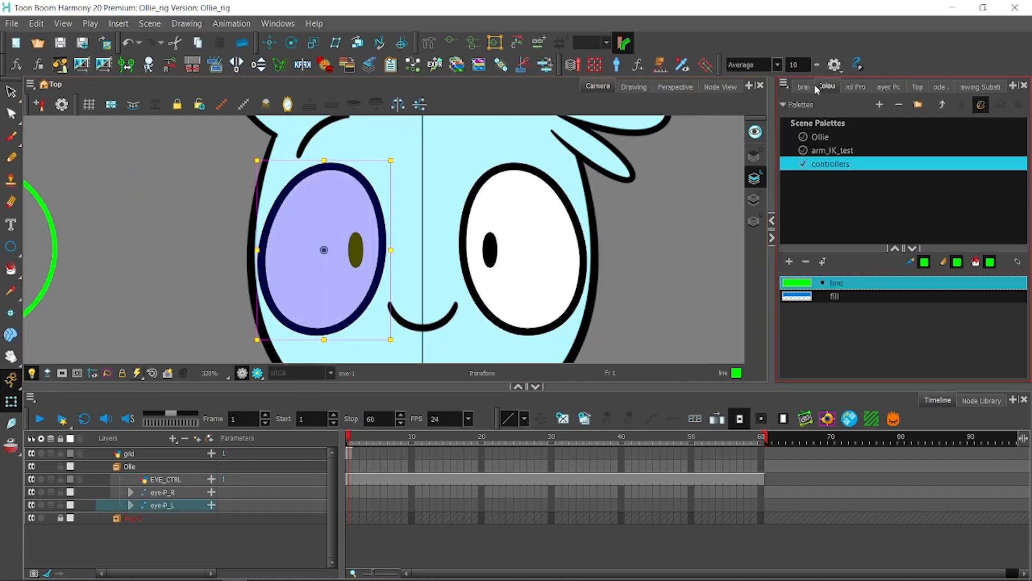
click(828, 151)
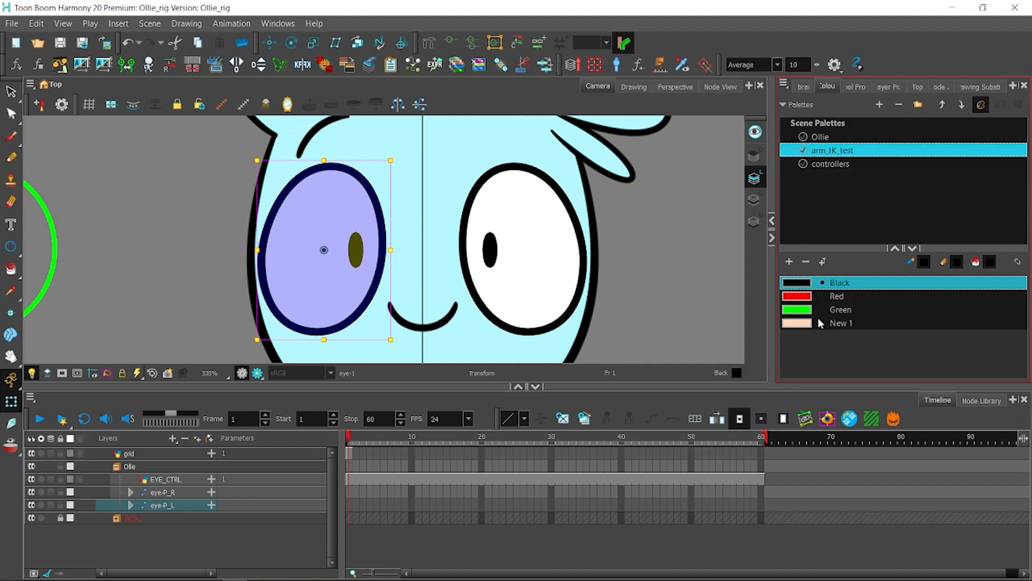
click(898, 104)
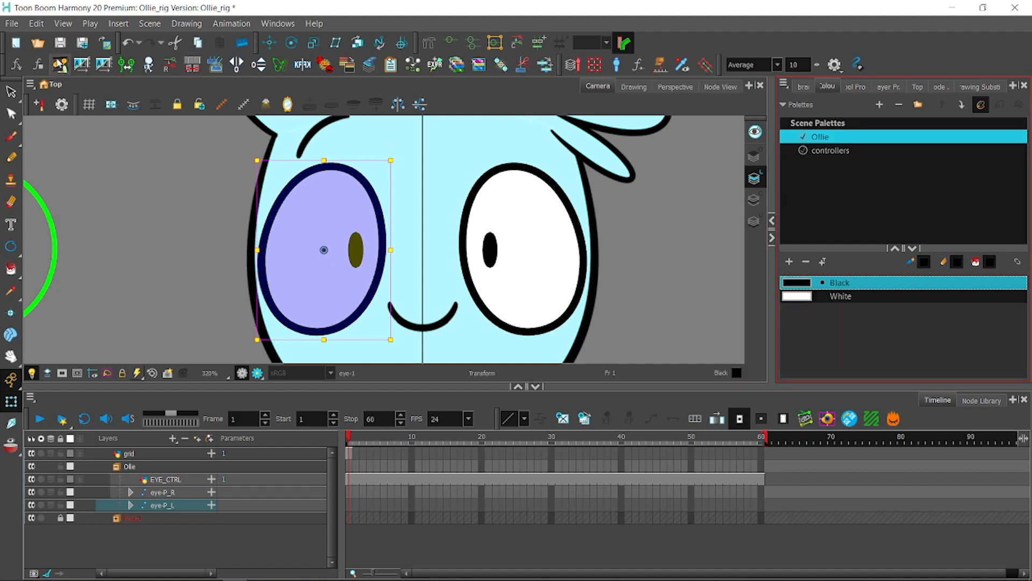
Activate the Pencil tool and duplicate the eye layer's drawing as a new drawing substitution
click(20, 160)
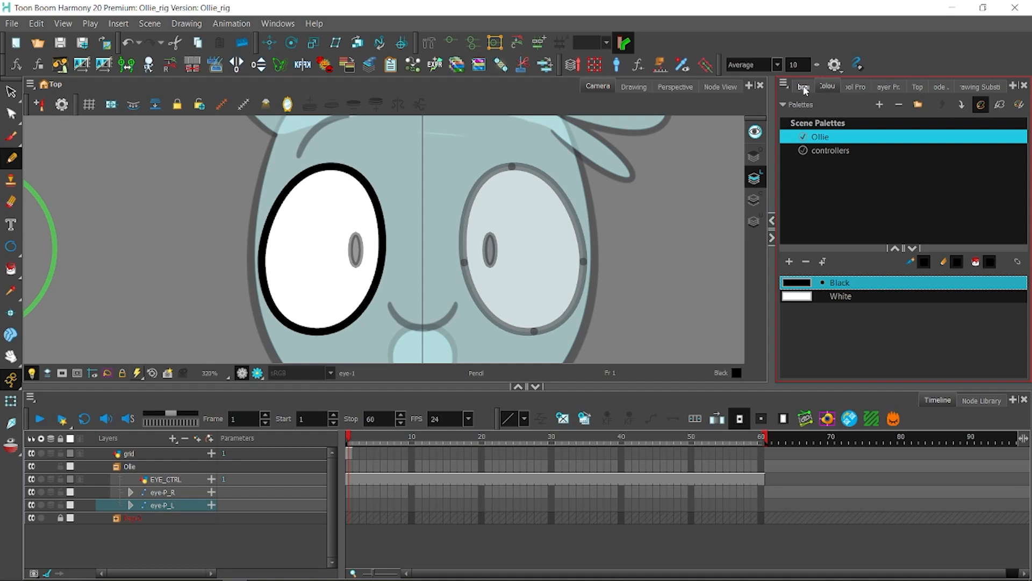
click(979, 87)
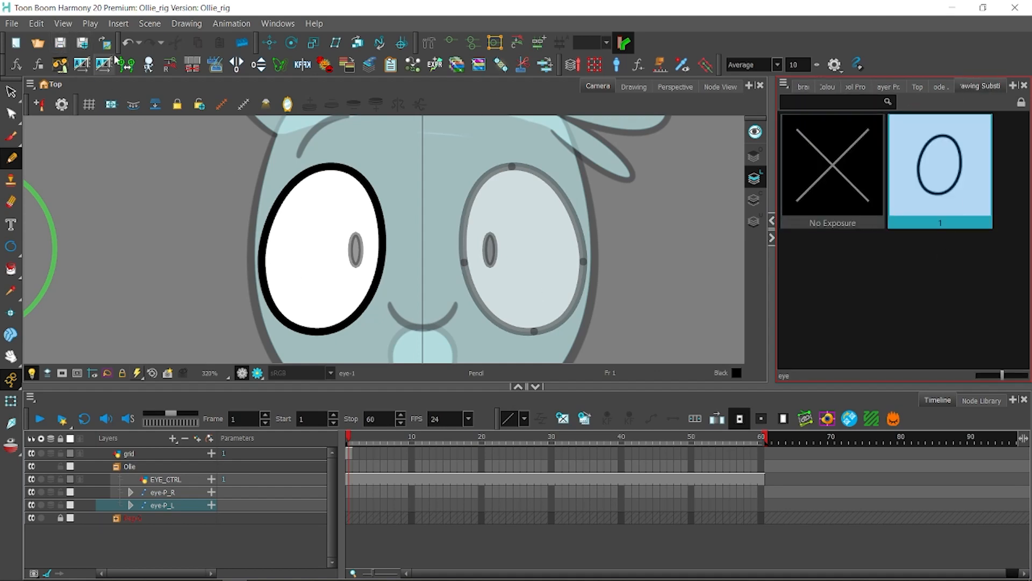
click(584, 419)
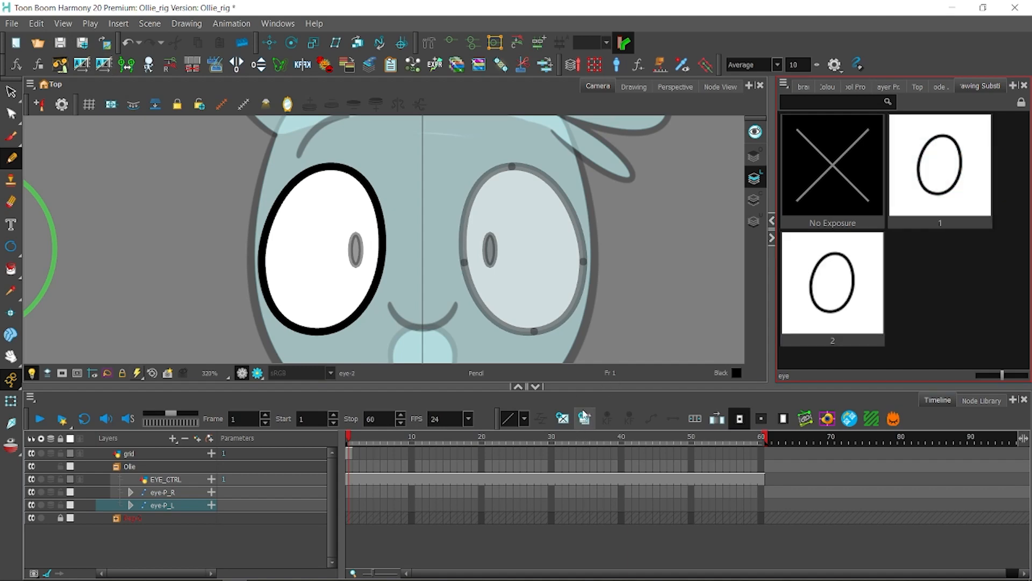
click(948, 168)
Set the Pencil's maximum size to 8 and undo the trial strokes made across the eye
drag(249, 214, 426, 230)
key(ctrl+z)
click(828, 86)
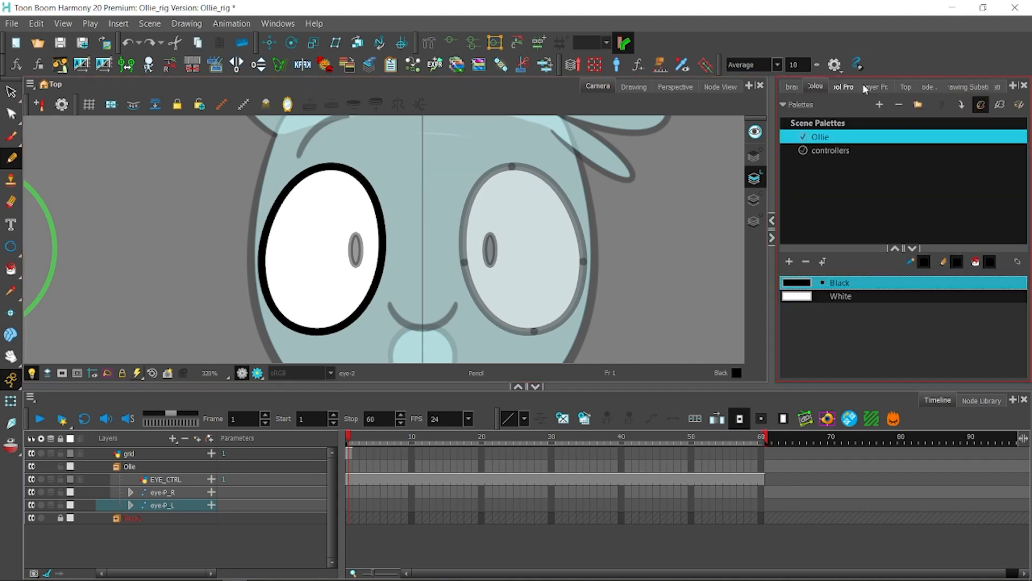
click(843, 87)
double_click(971, 180)
text(8)
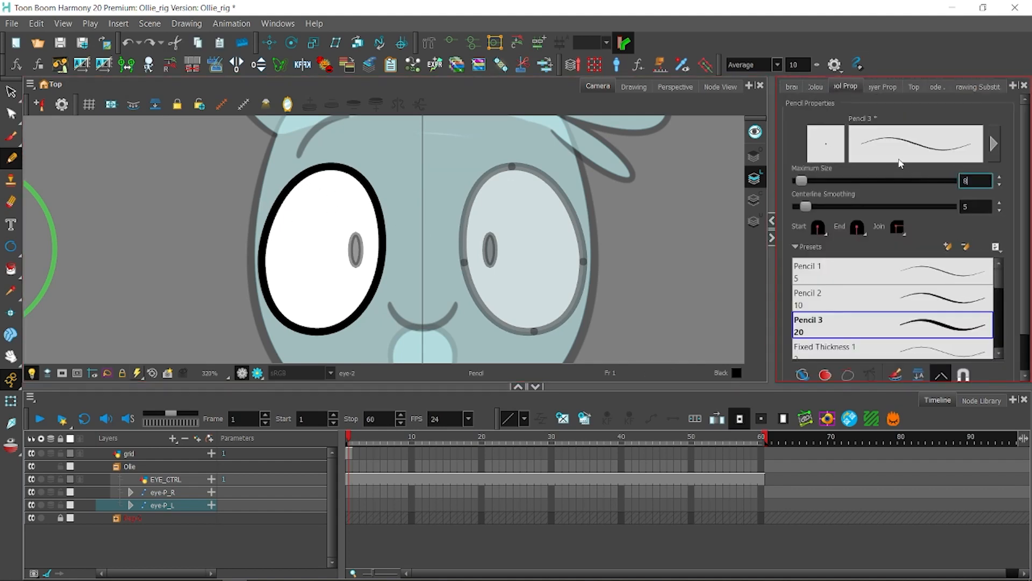
key(Return)
drag(218, 221, 491, 239)
key(ctrl+z)
Draw an arched upper eyelid line across the top of the duplicated eye drawing, extending past both sides of its outline
click(883, 87)
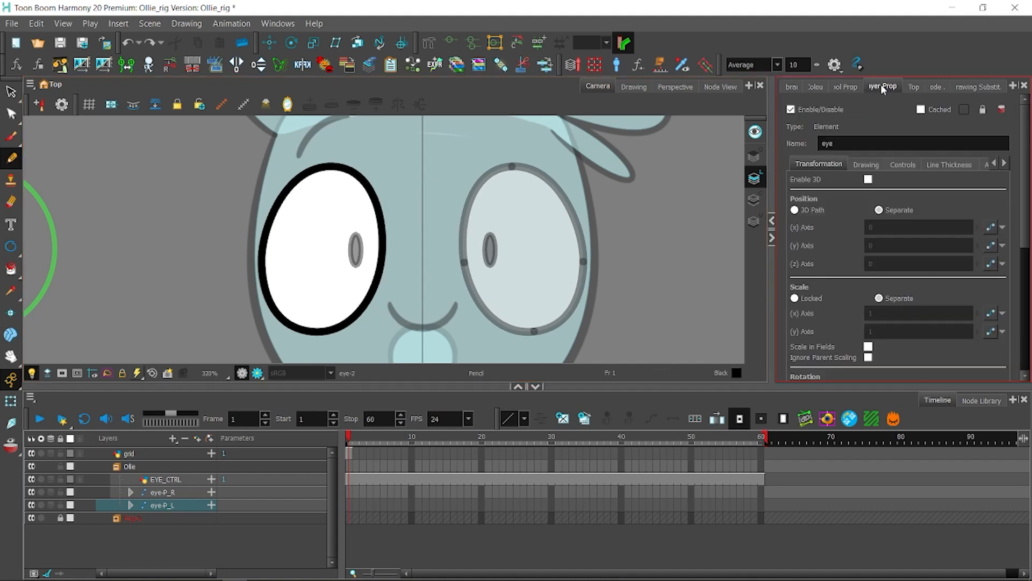
click(803, 87)
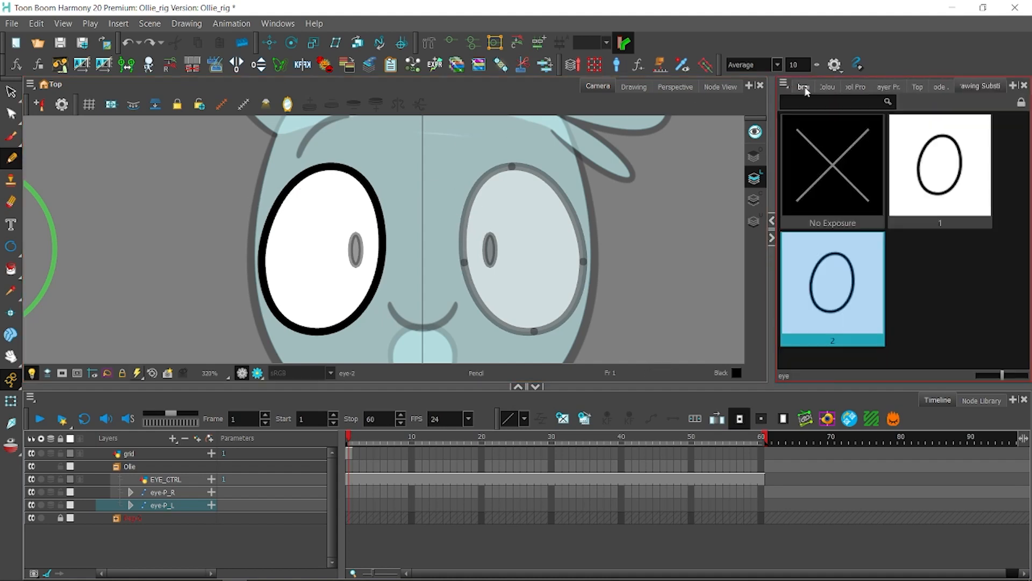
drag(241, 223, 431, 230)
key(ctrl+z)
drag(254, 215, 420, 230)
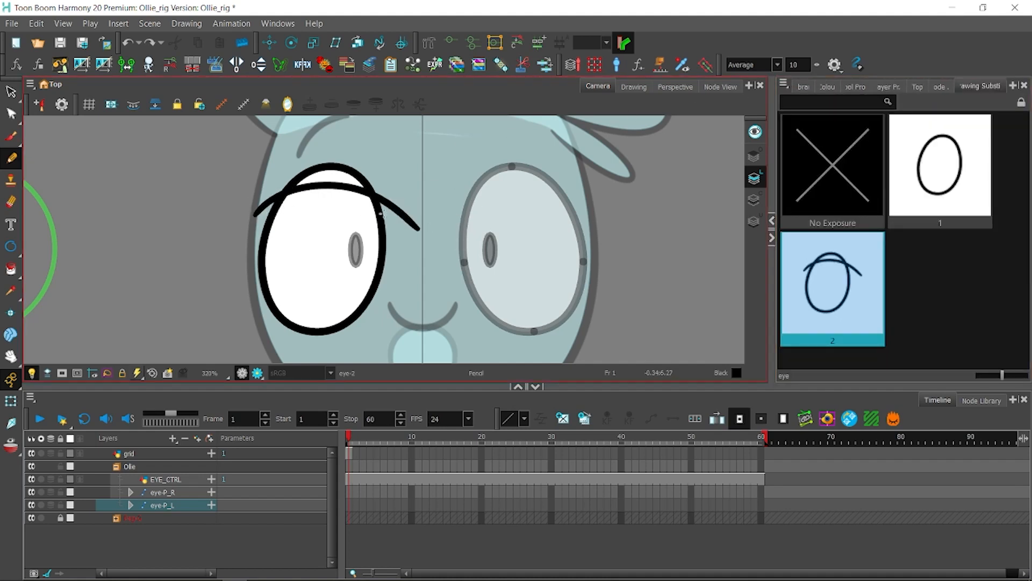
Draw a curved lower eyelid line across the bottom of the same eye, redoing the stroke until it extends past both sides
drag(275, 309, 422, 282)
key(ctrl+z)
mouse_move(255, 291)
mouse_down()
mouse_move(355, 303)
mouse_move(403, 267)
mouse_up()
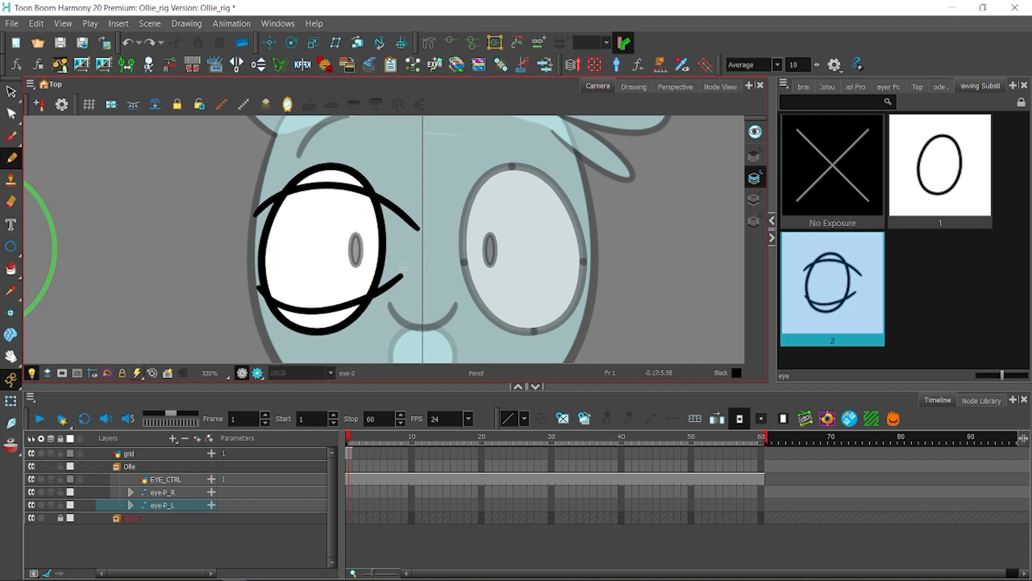
key(ctrl+z)
drag(242, 279, 397, 263)
key(ctrl+z)
mouse_move(234, 276)
mouse_down()
mouse_move(386, 286)
mouse_move(407, 263)
mouse_up()
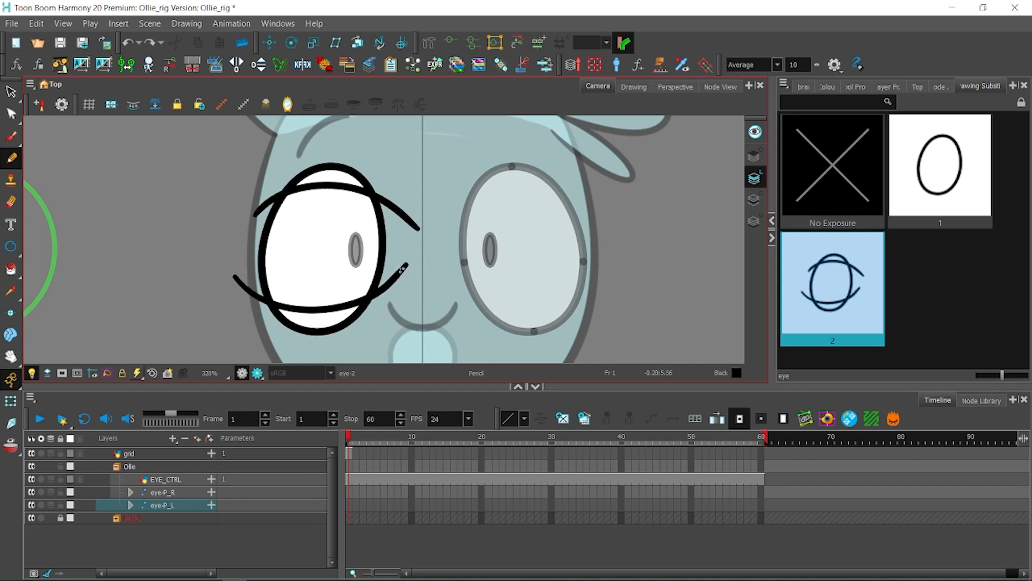
Narrow the lower eyelid line from its outer side and move it slightly down over the eye
click(11, 92)
click(411, 224)
click(398, 273)
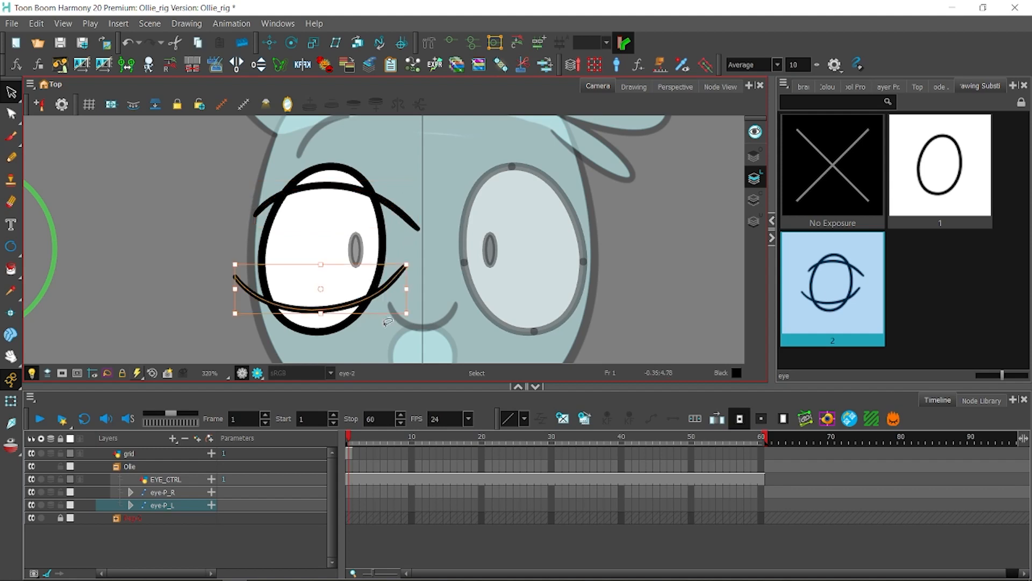
drag(235, 288, 254, 289)
drag(308, 307, 304, 312)
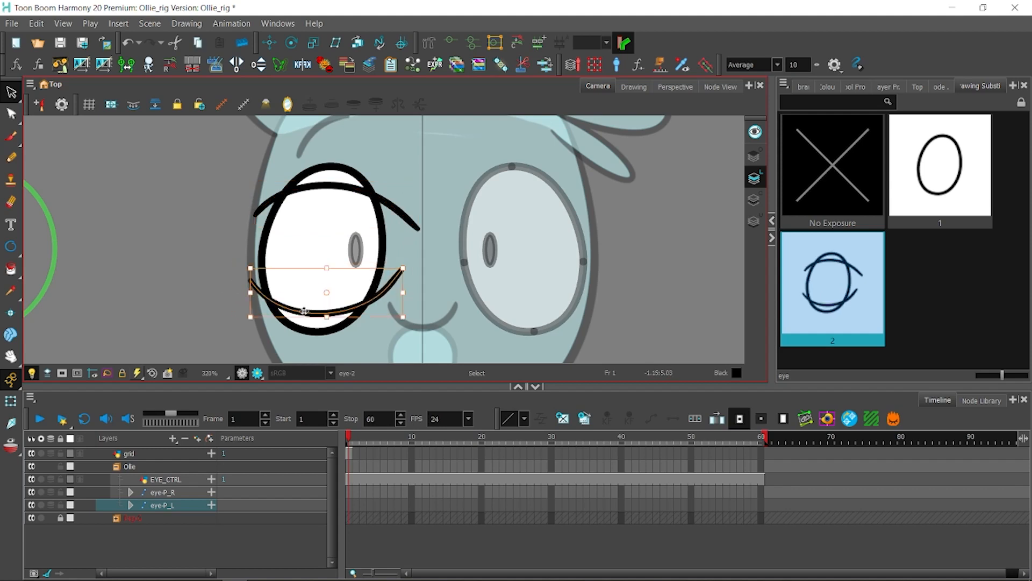
Narrow the upper eyelid line to fit the eye more closely, and shorten the lower line's width toward the eye's inner edge
click(483, 235)
click(396, 215)
mouse_move(418, 206)
mouse_down()
mouse_move(383, 203)
mouse_move(384, 212)
mouse_up()
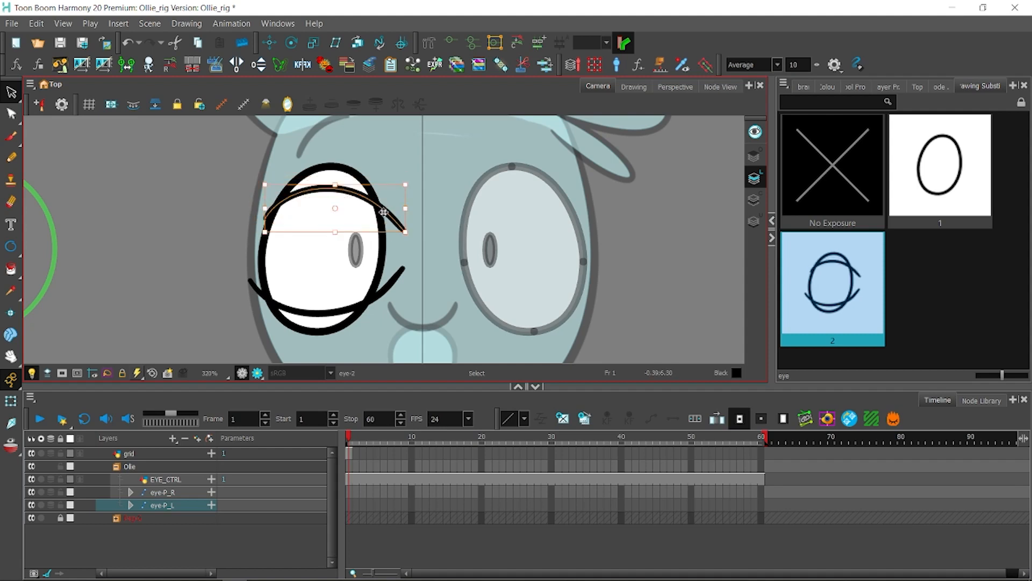
click(420, 213)
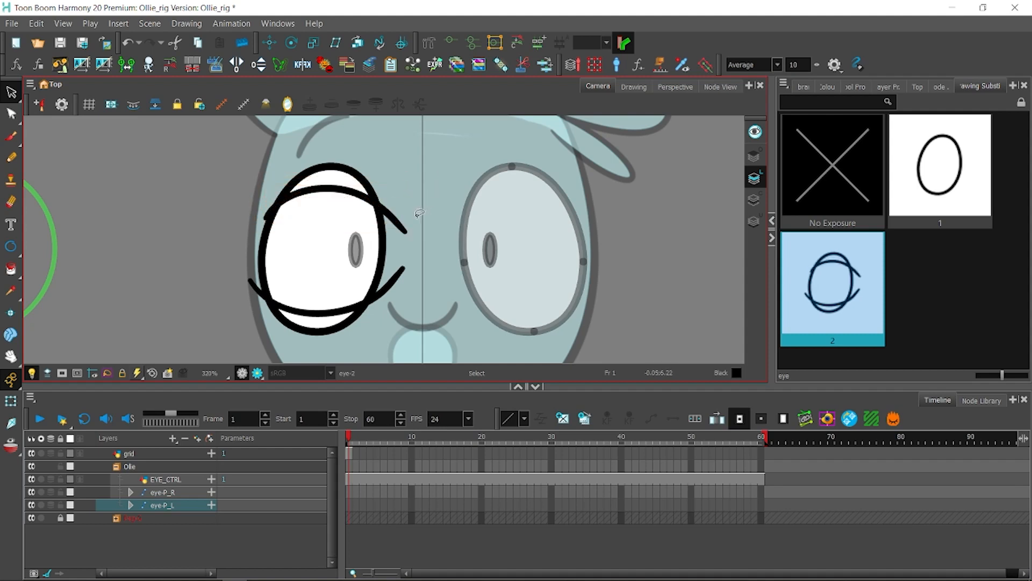
click(284, 293)
drag(399, 293, 373, 299)
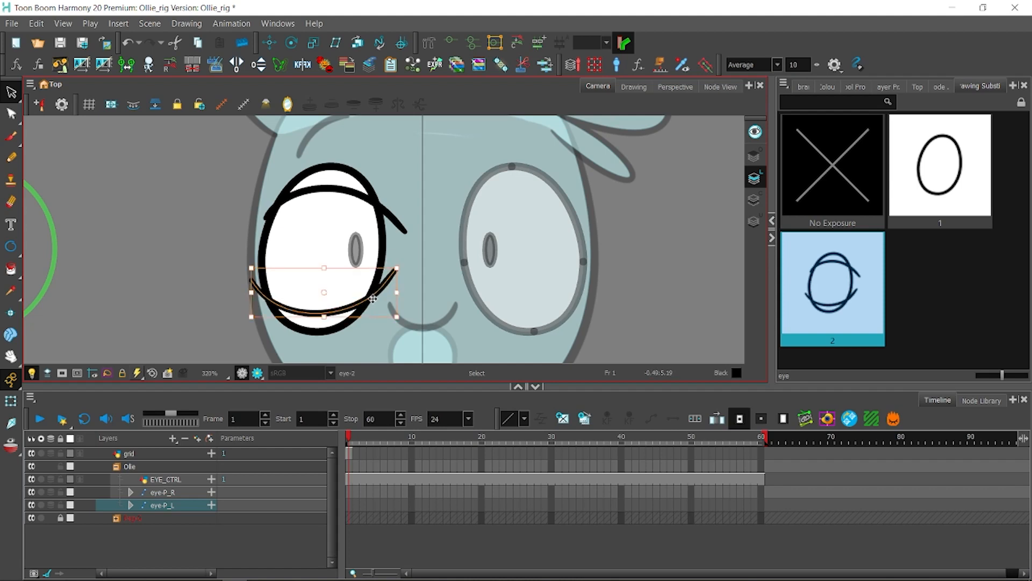
click(437, 233)
Trim the eyelid line ends that stick out beyond the eye outline with the Cutter tool
click(11, 93)
click(40, 103)
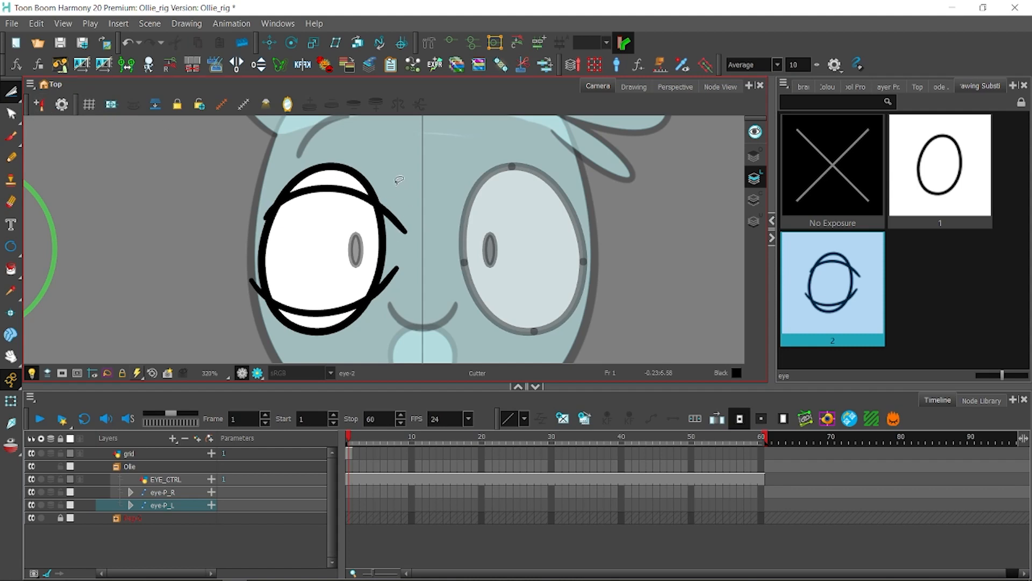
drag(394, 251, 403, 271)
mouse_move(398, 214)
mouse_down()
mouse_move(387, 215)
mouse_move(397, 226)
mouse_up()
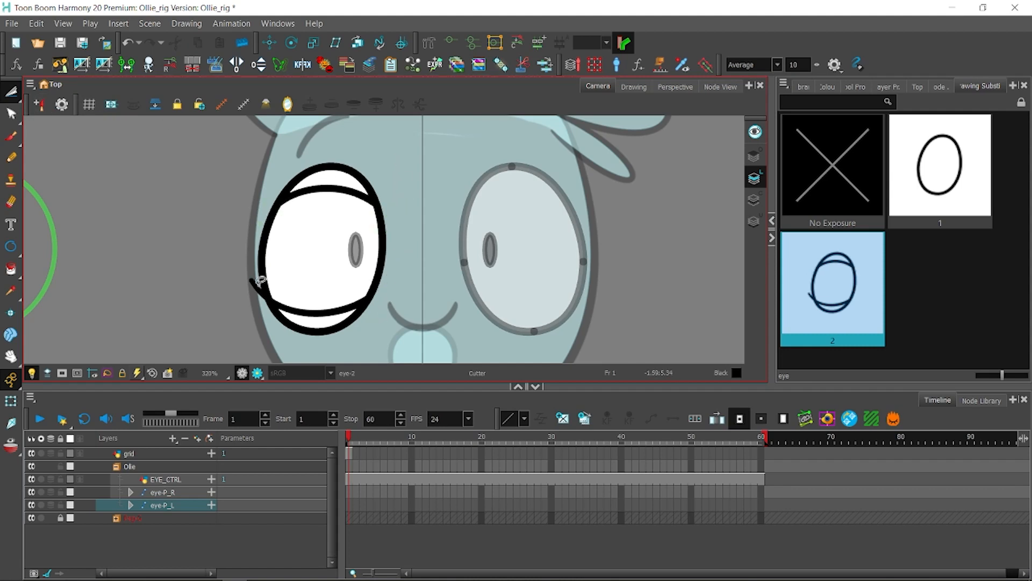
drag(261, 280, 256, 291)
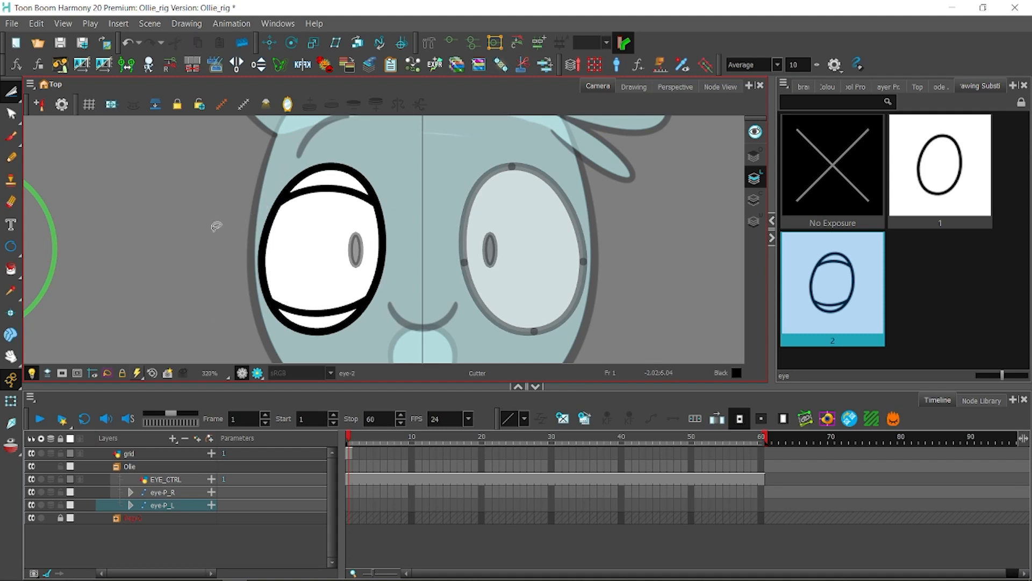
Add a new colour to the Ollie palette and sample the character's light blue face colour for it
click(10, 269)
click(827, 86)
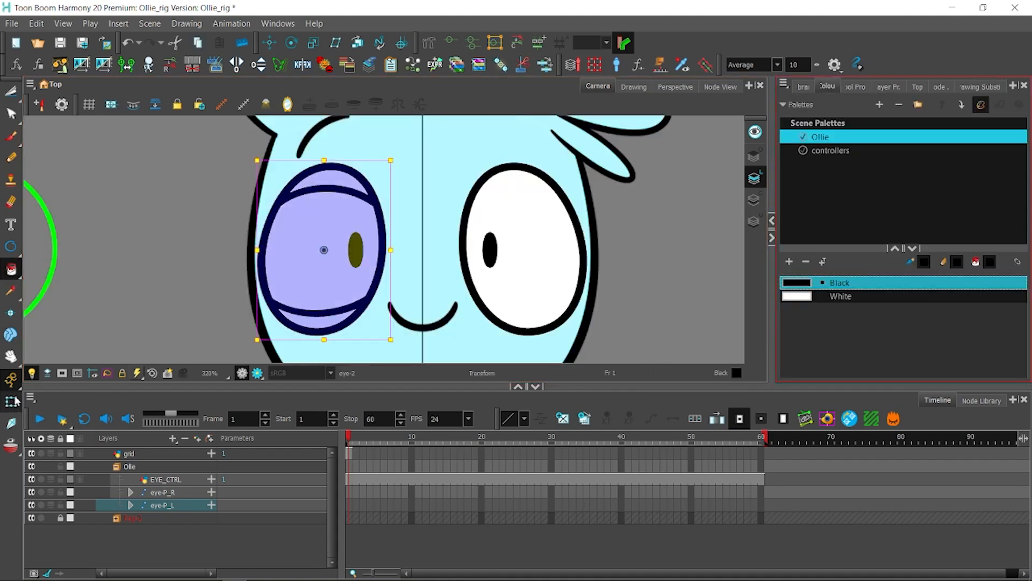
click(11, 401)
click(790, 261)
double_click(798, 311)
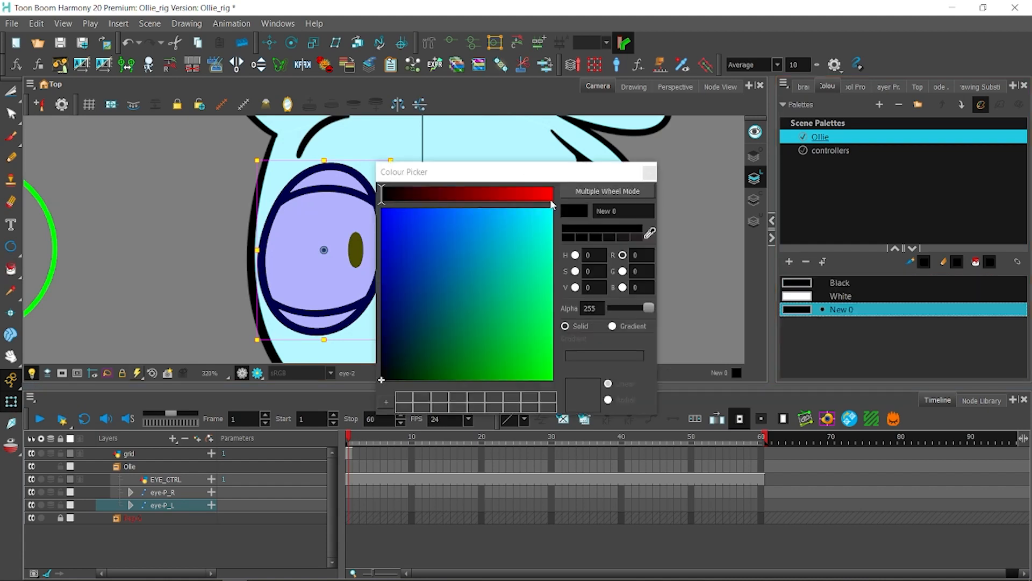
click(710, 223)
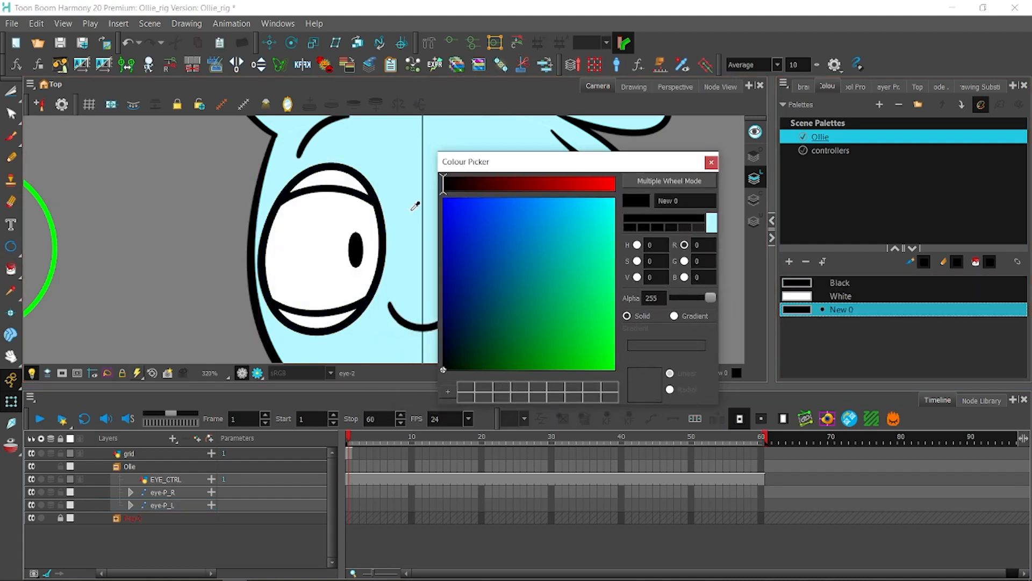
click(414, 201)
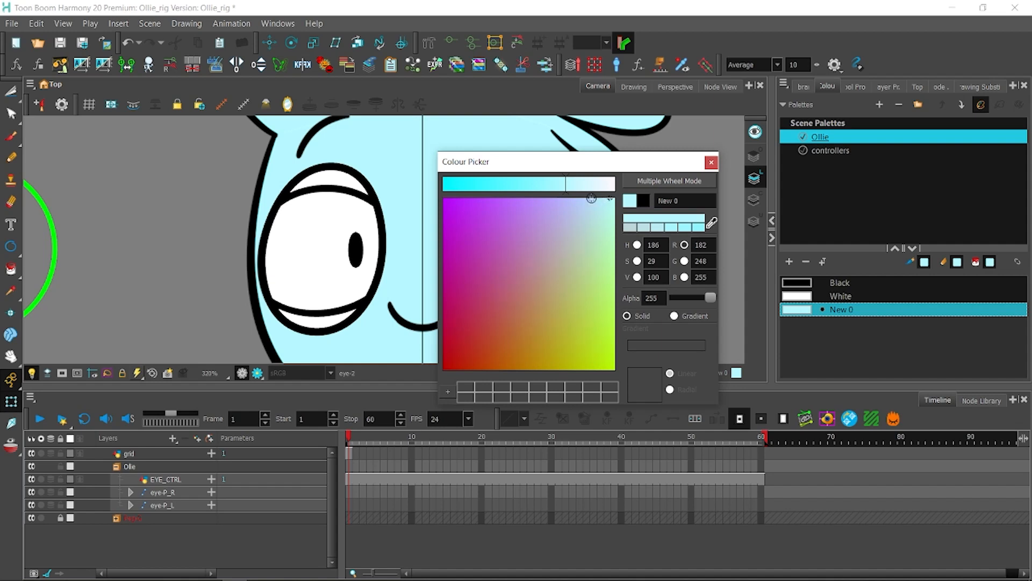
click(711, 162)
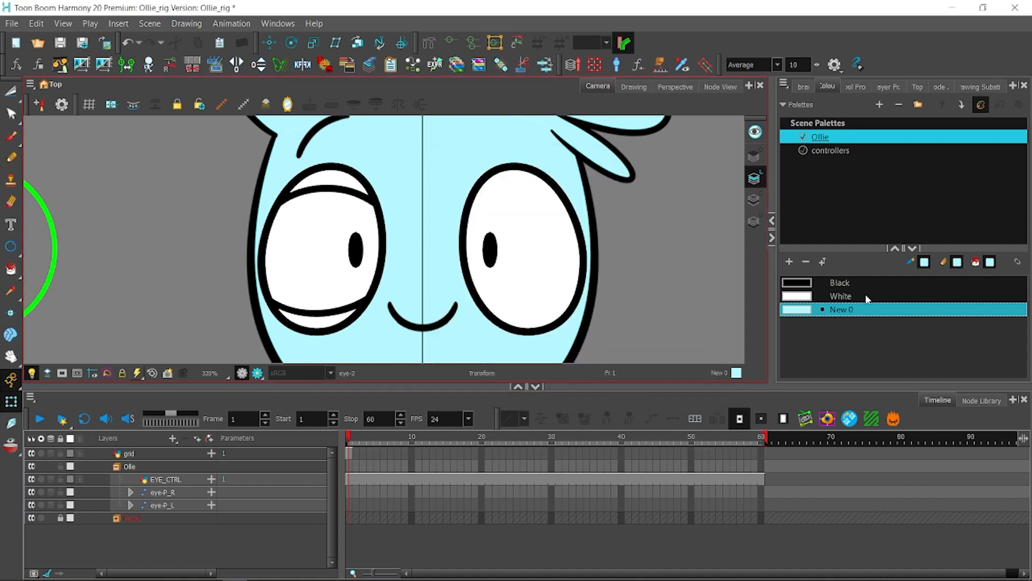
Rename the new light blue colour swatch as BODY COLOR
double_click(840, 311)
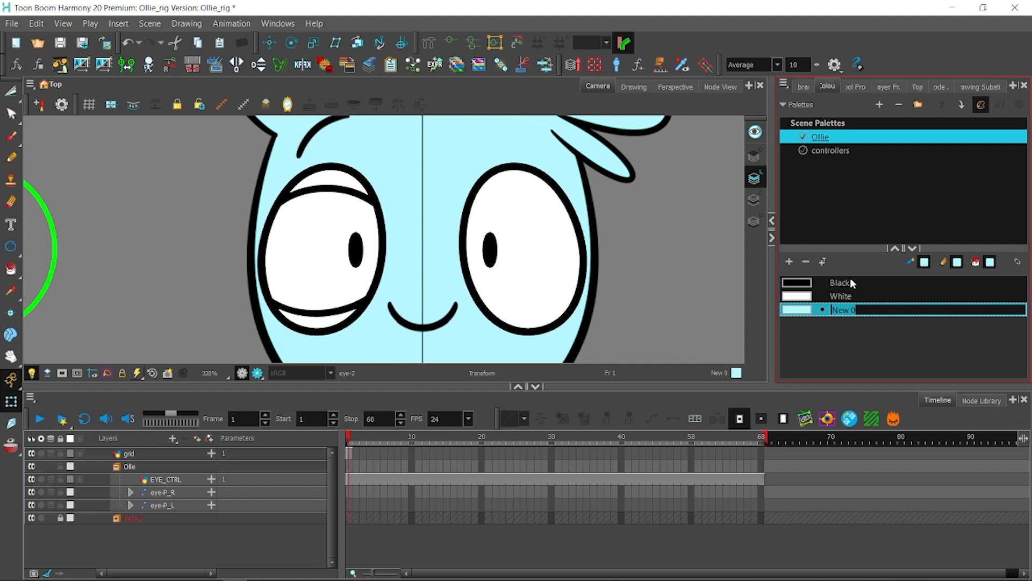
text(BODY COLOR)
key(Return)
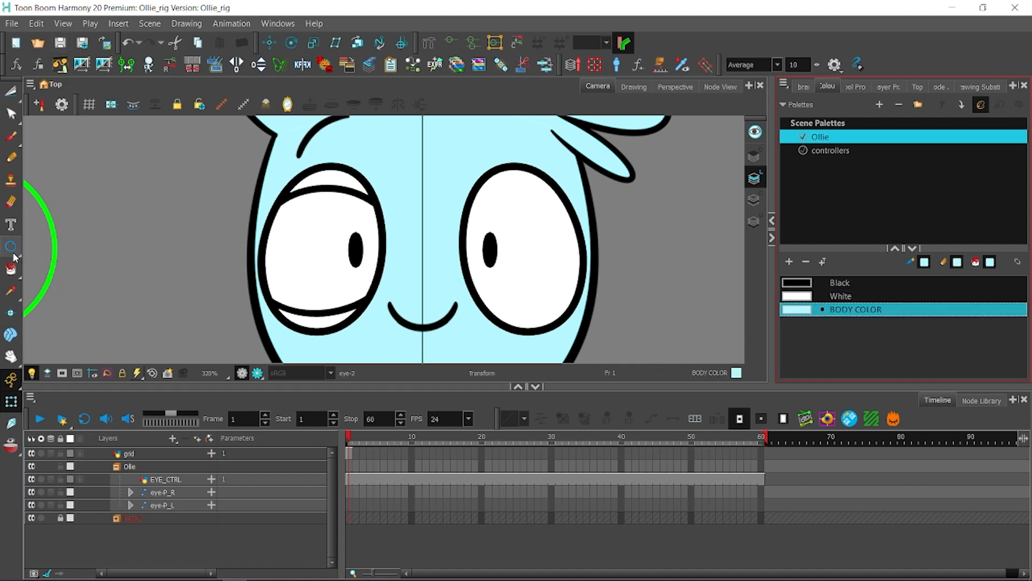
Fill the upper and lower eyelid areas of the eye drawing with BODY COLOR using the Paint tool
click(11, 268)
click(325, 319)
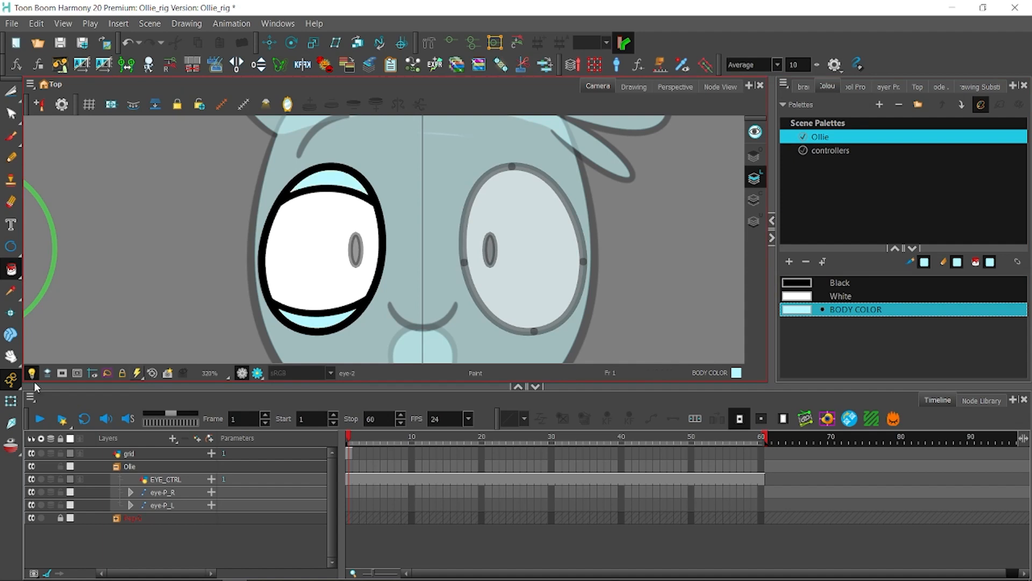
Move the EYE_CTRL controller down and sideways with the Transform tool to test the pupils against the new eyelids
key(shift+t)
scroll(123, 291, down, 2)
click(157, 266)
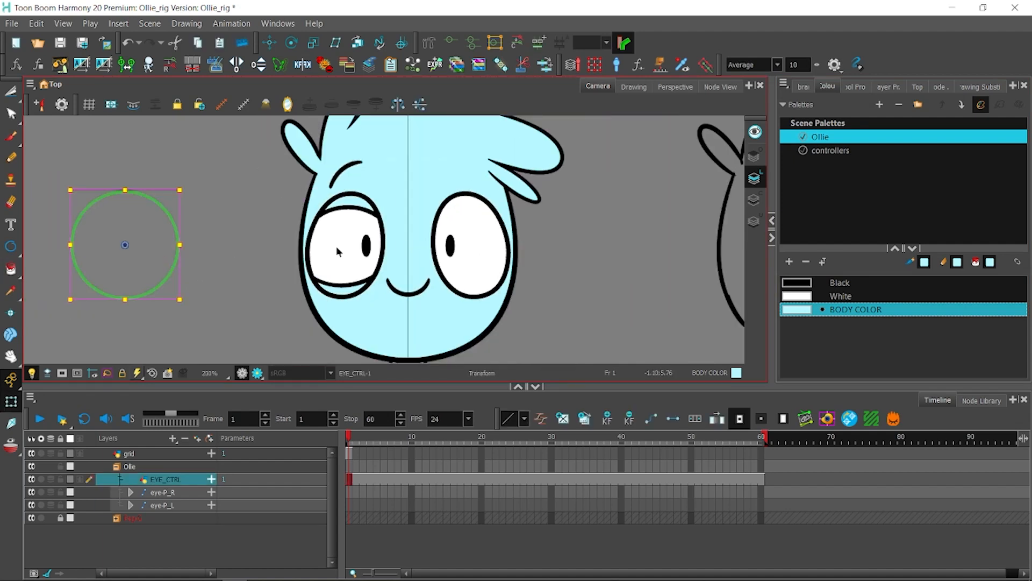
click(336, 246)
click(11, 91)
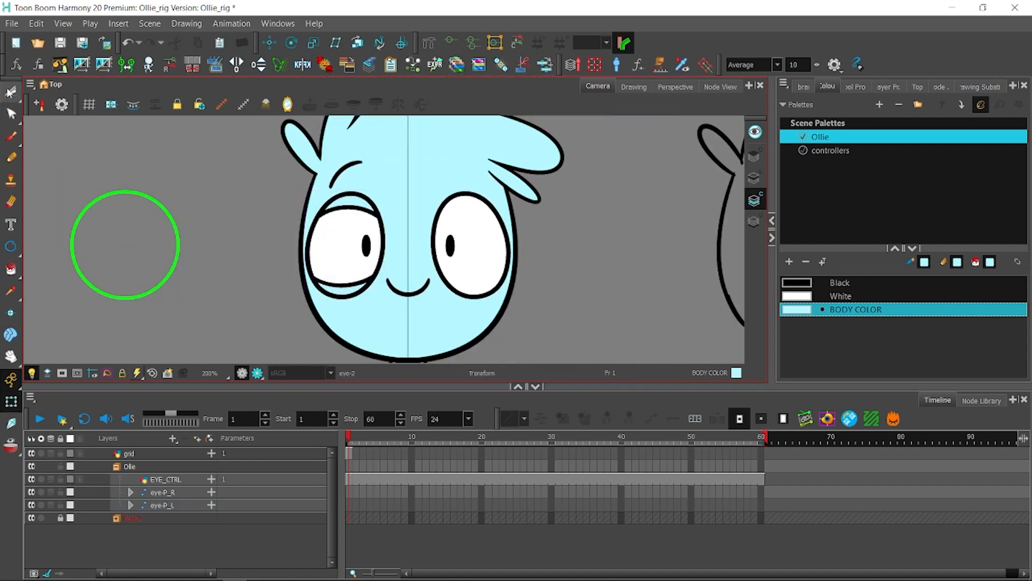
click(755, 180)
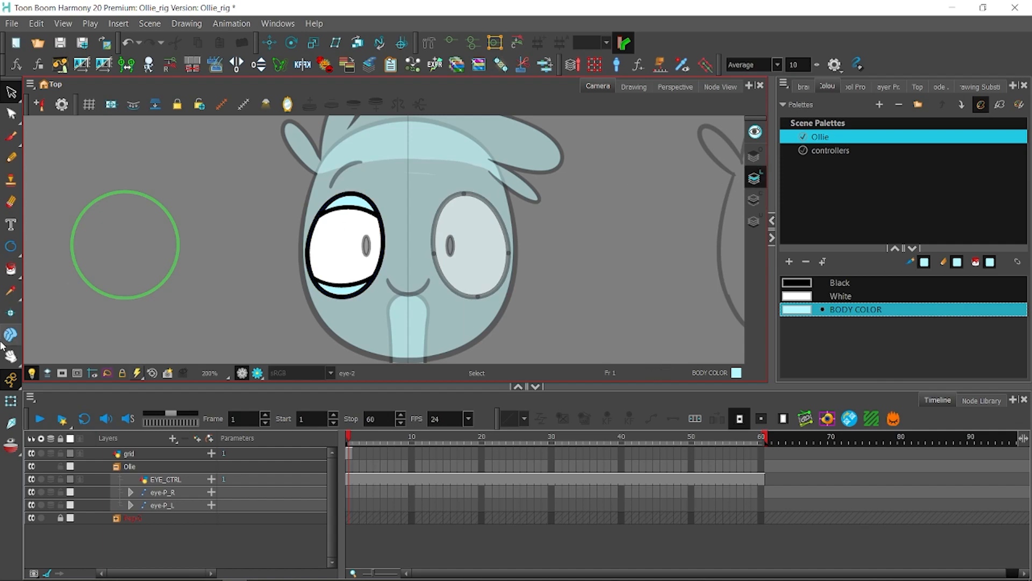
click(11, 399)
click(139, 255)
drag(138, 255, 117, 304)
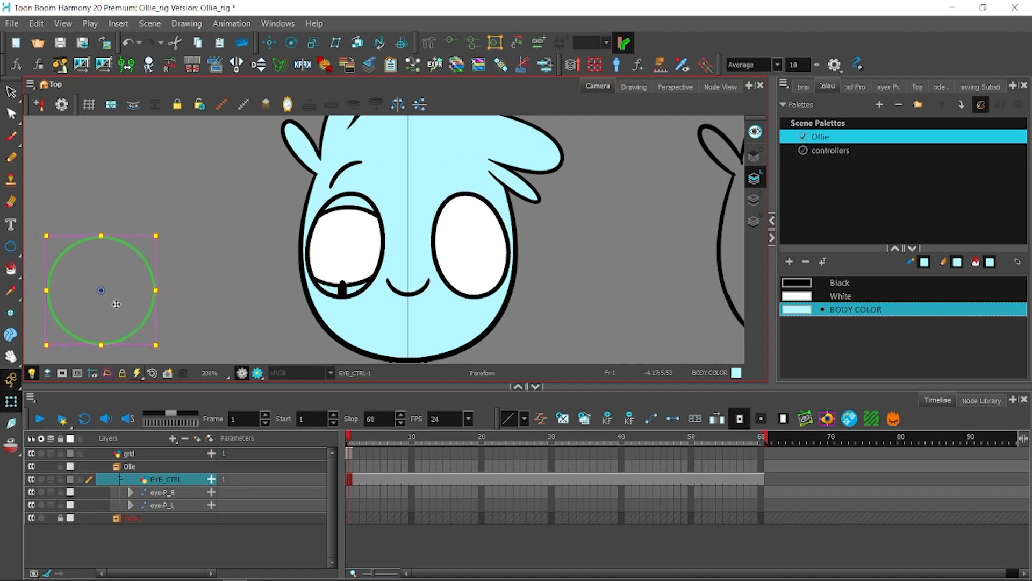
Examine how the eye, pupil and composite nodes of both eyes are connected in the node network
click(675, 87)
click(719, 86)
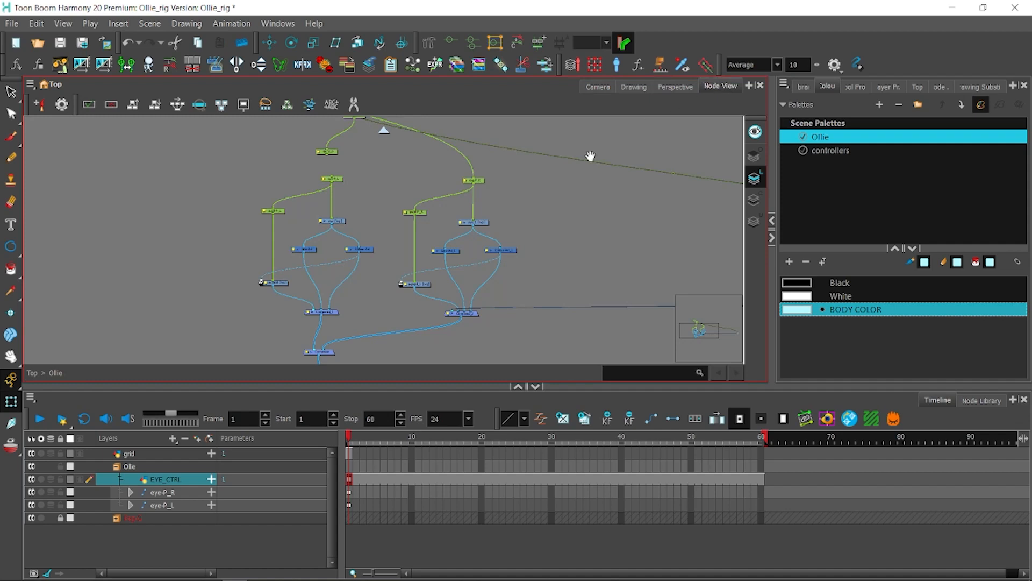
scroll(226, 218, up, 2)
scroll(226, 218, up, 1)
click(266, 211)
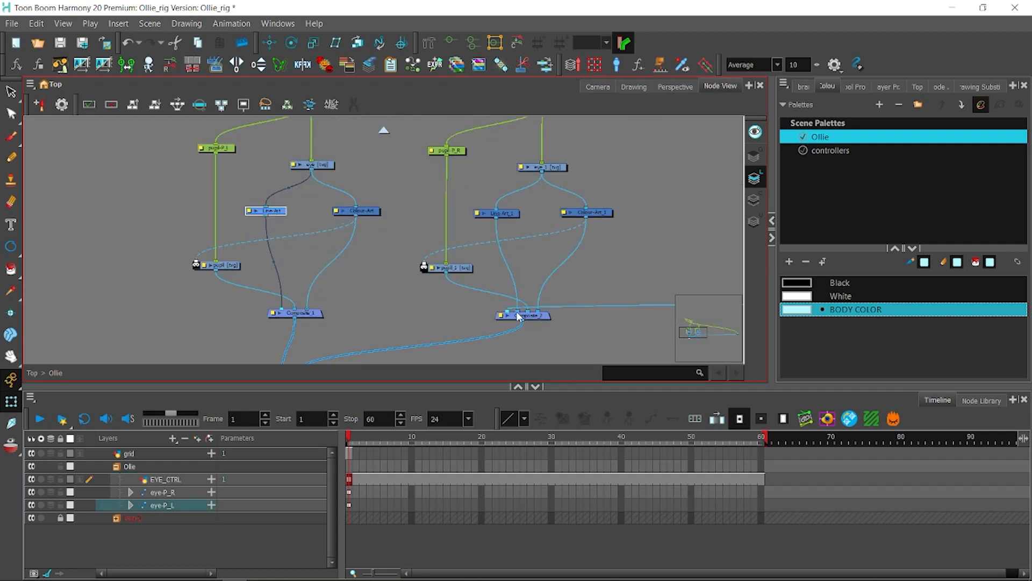
drag(523, 252, 326, 203)
scroll(327, 203, down, 4)
drag(485, 158, 465, 239)
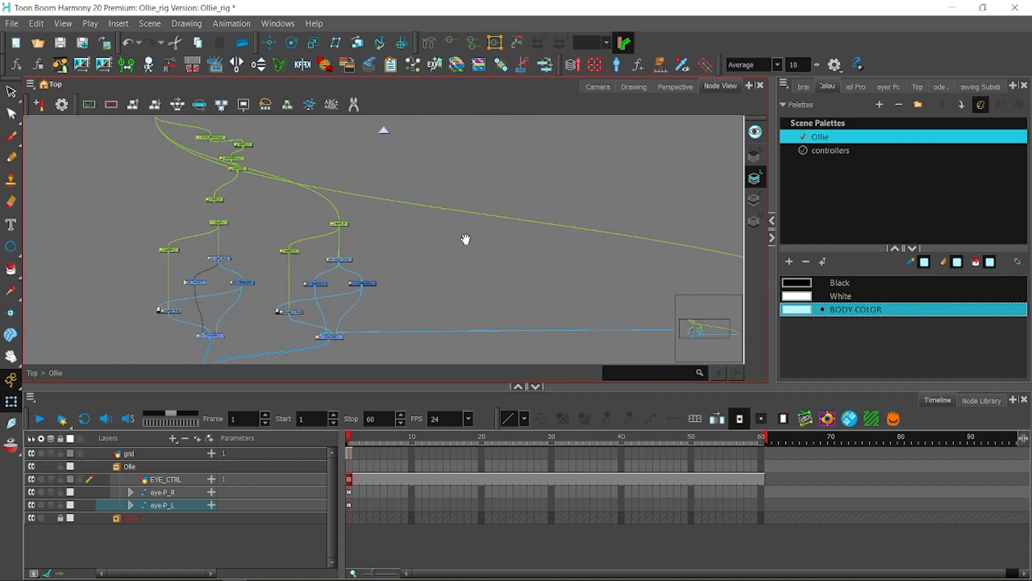
Raise the EYE_CTRL controller to test the pupils again and undo the test moves
click(591, 86)
drag(72, 310, 82, 269)
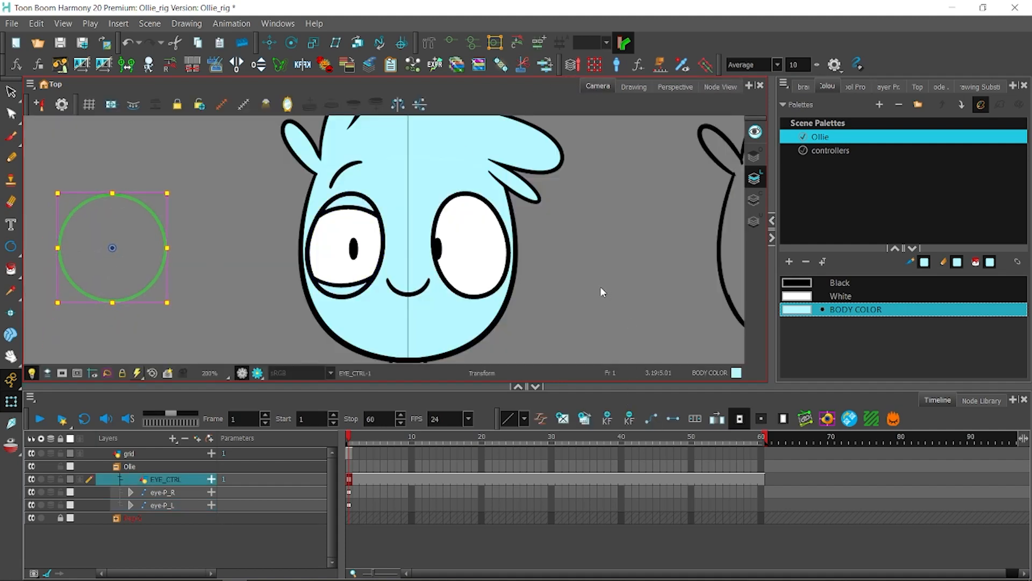
key(ctrl+z)
click(609, 257)
key(2)
key(2)
Bring the EYE_CTRL node close to the eye nodes and reconnect its output from the eye-P_R composite to the final composite
click(312, 305)
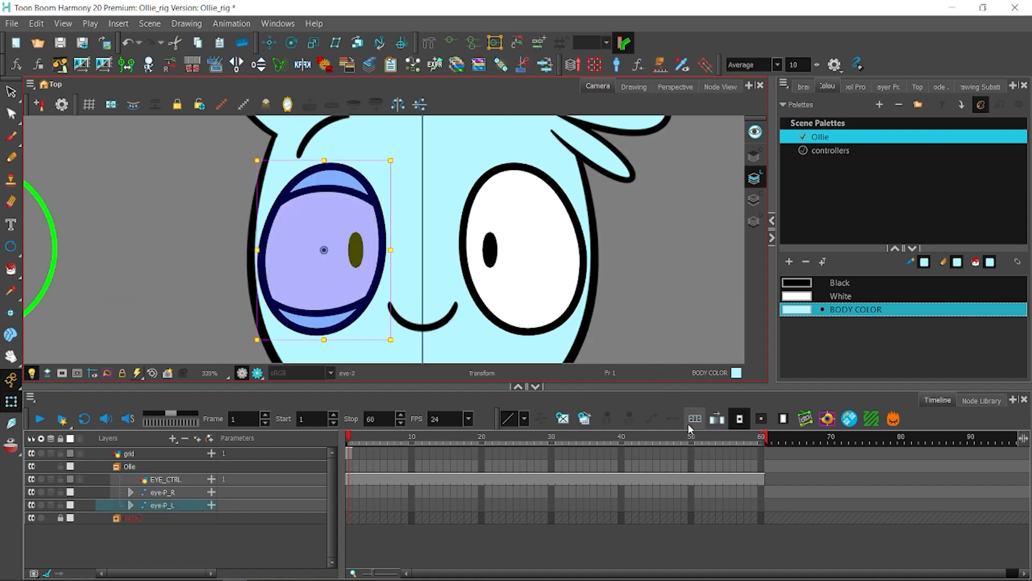
click(719, 86)
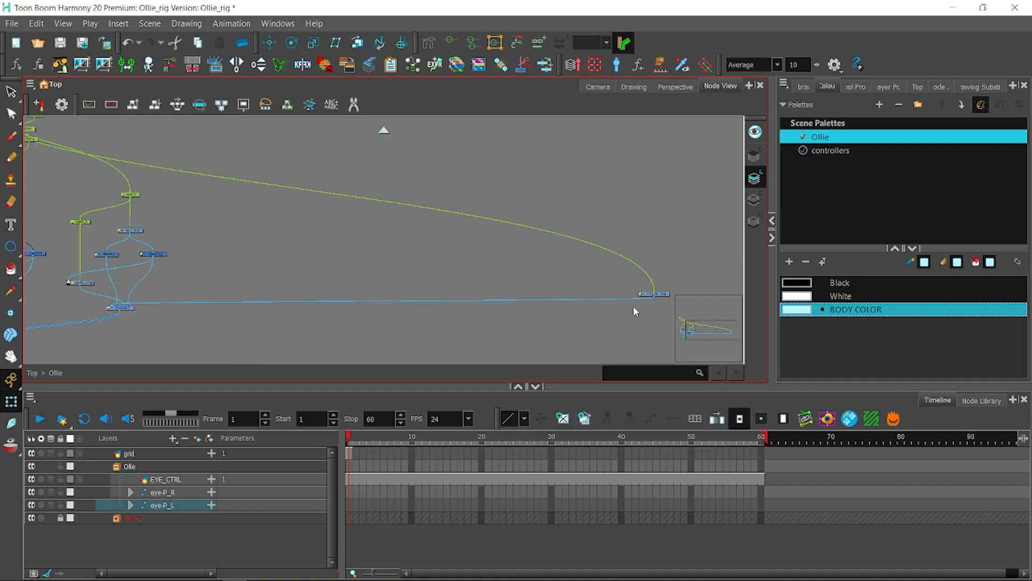
drag(658, 294, 231, 241)
scroll(166, 261, up, 1)
drag(165, 261, 496, 233)
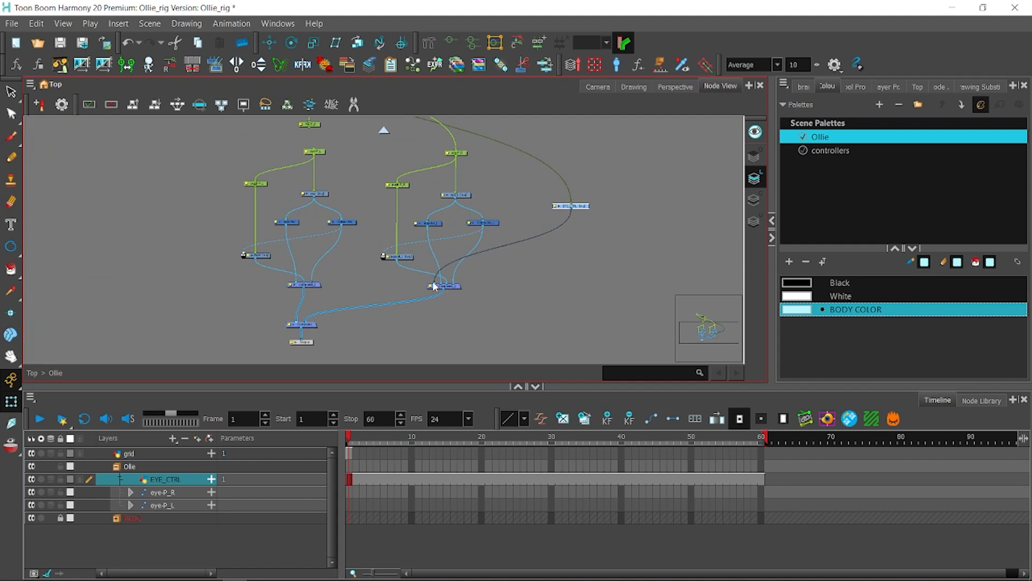
drag(435, 287, 288, 325)
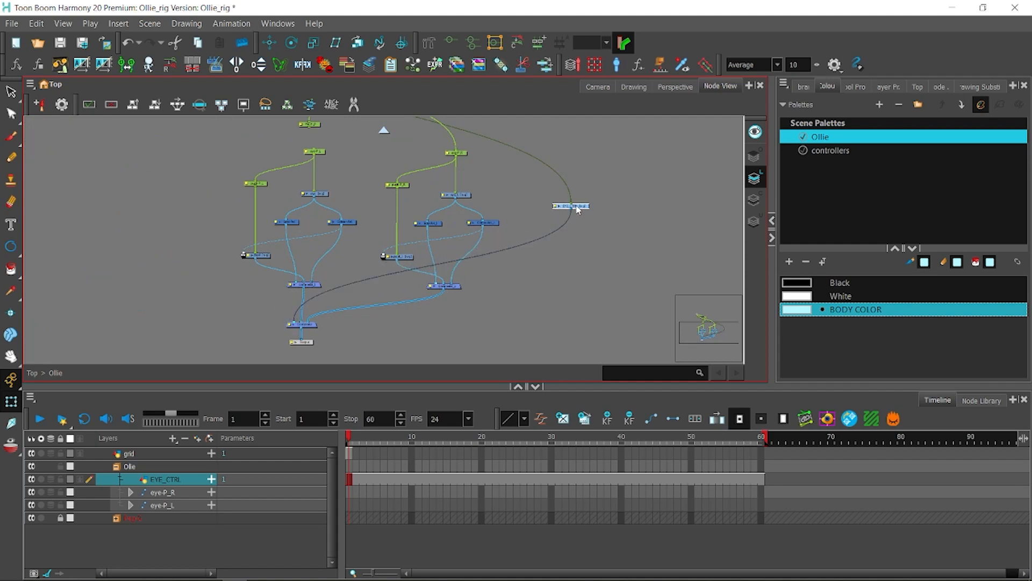
Place the EYE_CTRL node on the other side of the eye nodes and parent it to the OLLIE_MASTER_P peg
drag(577, 209, 116, 191)
drag(250, 171, 270, 325)
drag(272, 234, 130, 341)
drag(166, 197, 179, 123)
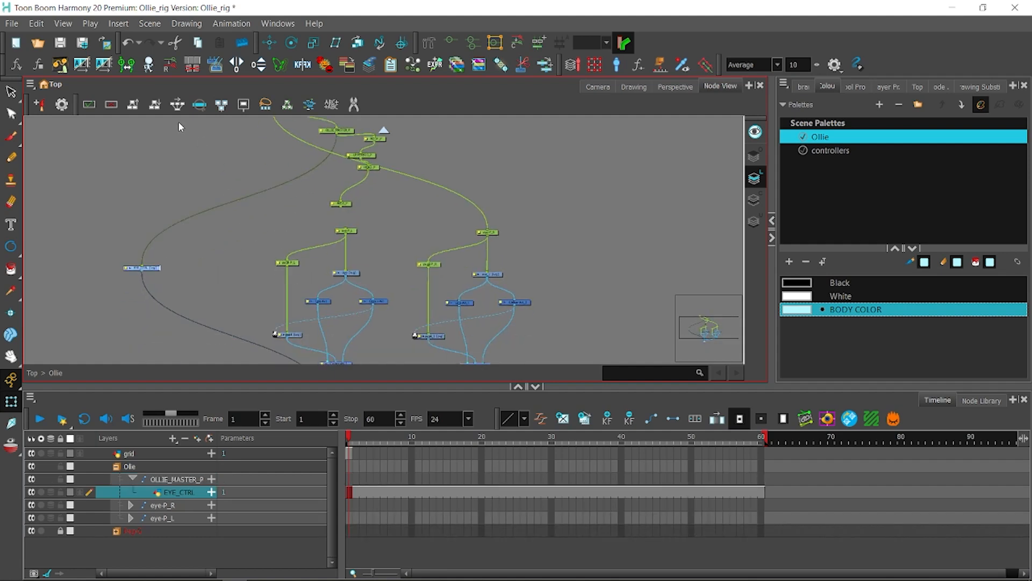
click(600, 86)
scroll(492, 228, down, 2)
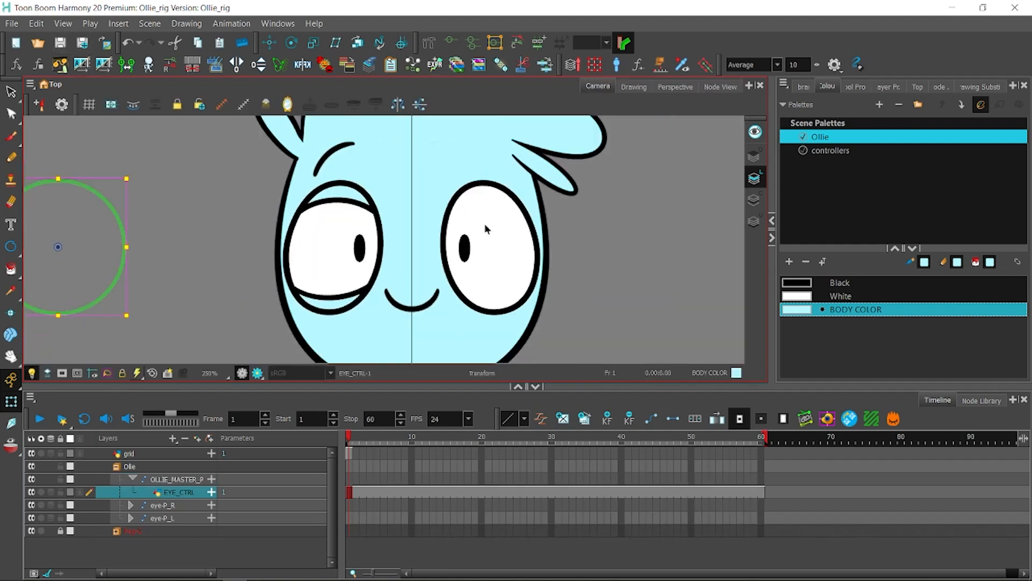
Select the eye-P_L eye drawing, activate the Pencil tool and switch the drawing substitution in the library preview
click(267, 311)
scroll(267, 315, up, 1)
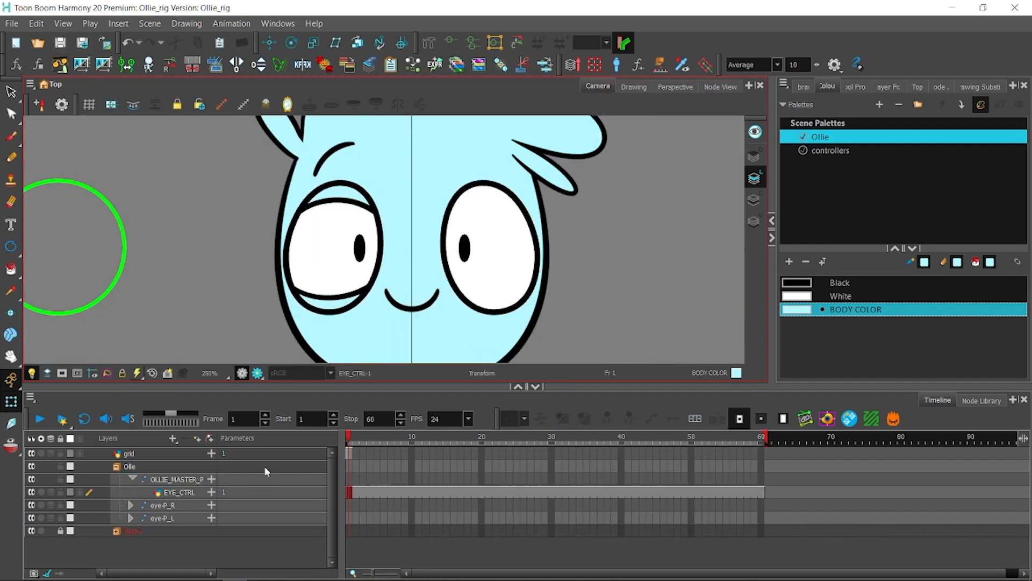
click(328, 282)
click(11, 158)
scroll(362, 251, up, 2)
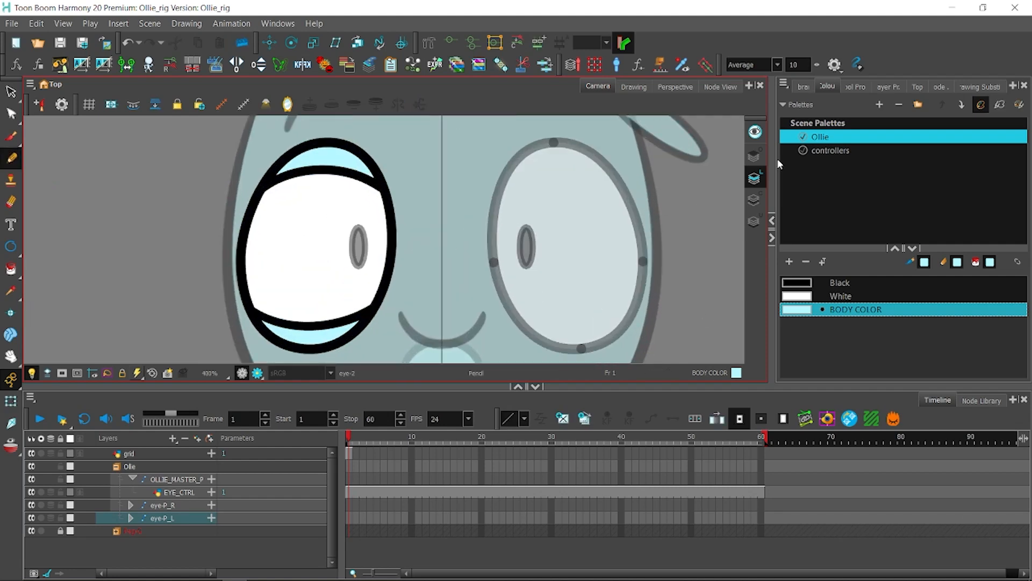
click(845, 87)
click(805, 87)
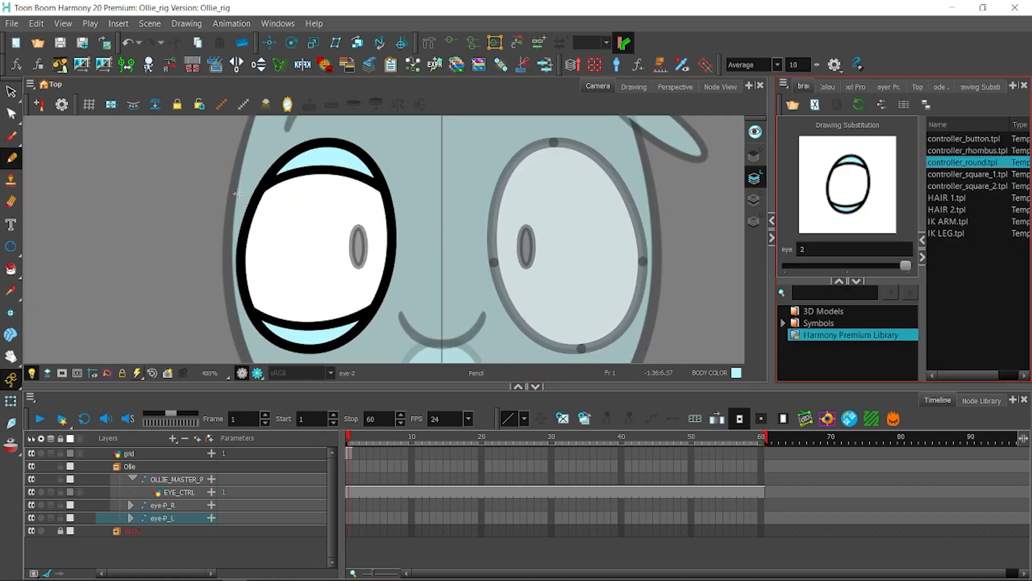
click(847, 267)
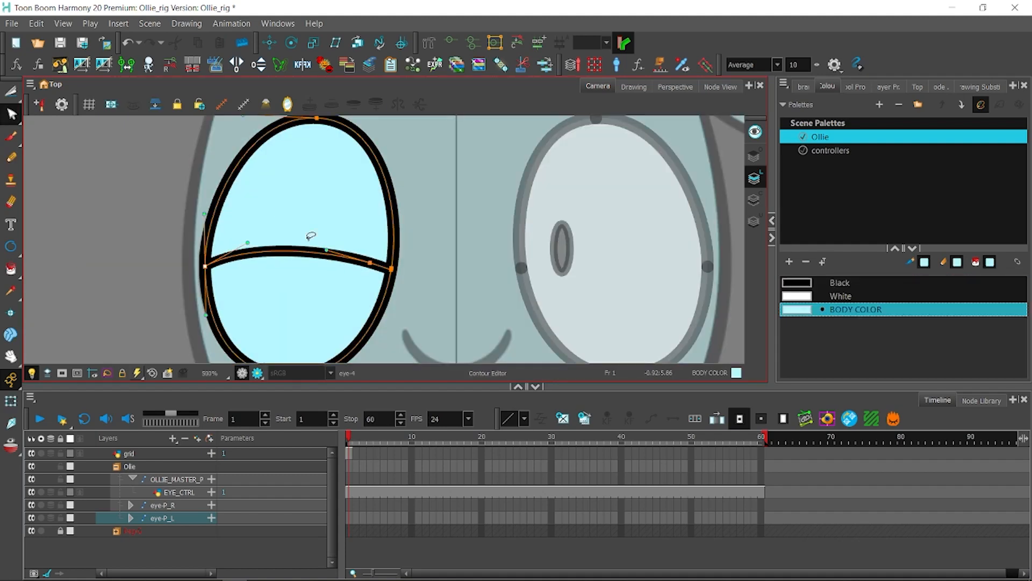
Adjust the curved eyelid line of the closed eye drawing 4 with the Contour Editor
drag(312, 230, 341, 242)
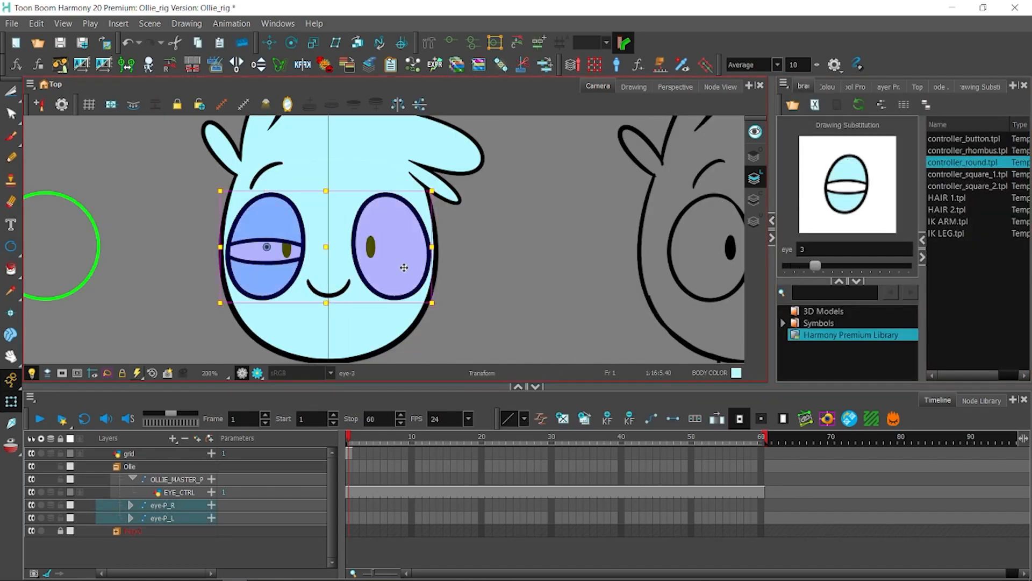
Flip forward through the eye's drawing substitutions up to drawing 13 to review the eyelid poses
key(bracketright)
key(bracketright)
key(bracketright)
key(bracketright)
key(bracketright)
key(bracketright)
key(bracketright)
key(bracketright)
key(bracketright)
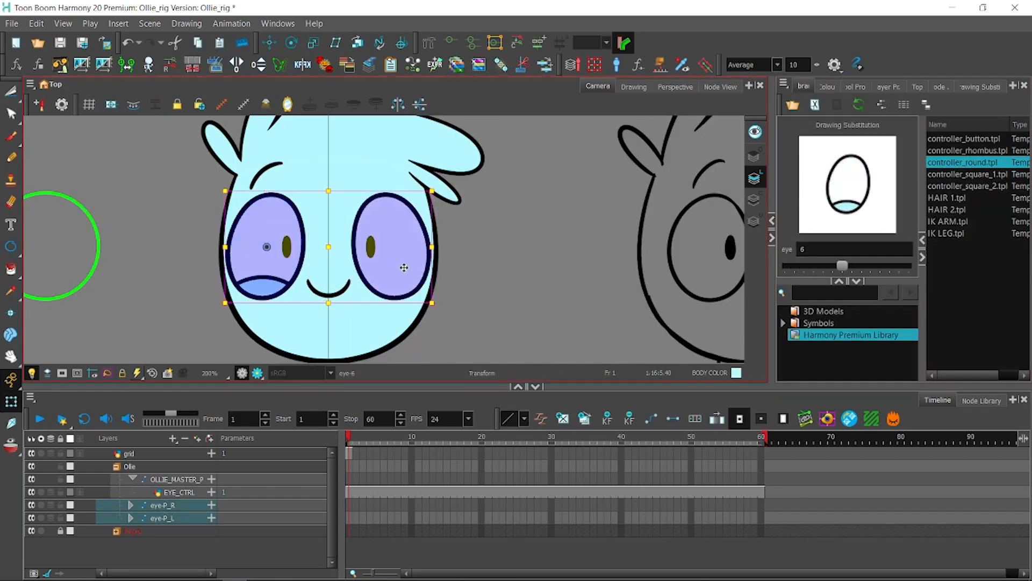
key(bracketright)
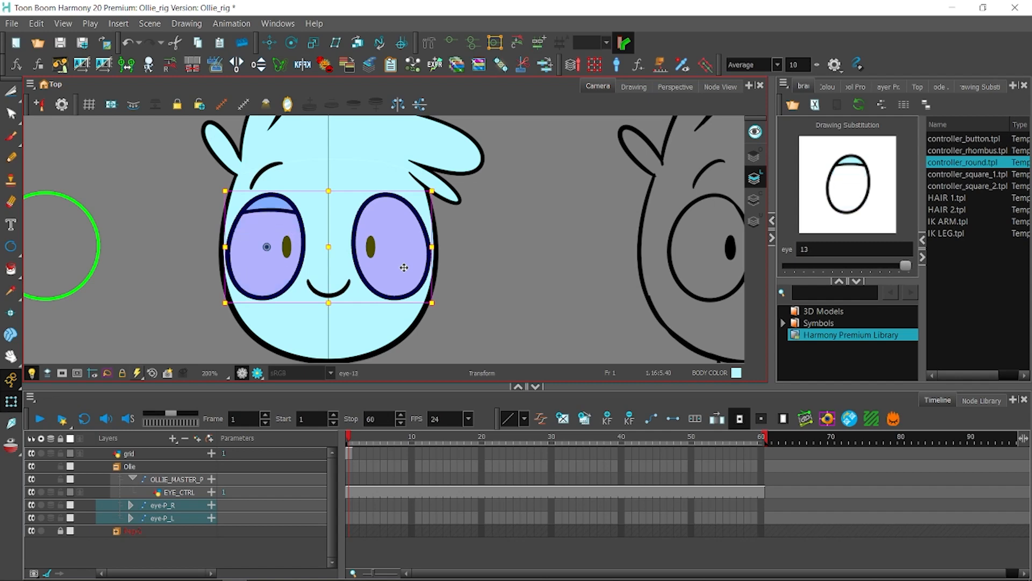
Flip back through the eye's drawing substitutions to the fully open eye, drawing 1
key(bracketleft)
key(bracketleft)
key(bracketleft)
key(bracketleft)
key(bracketleft)
key(bracketleft)
key(bracketleft)
key(bracketleft)
key(bracketleft)
key(bracketleft)
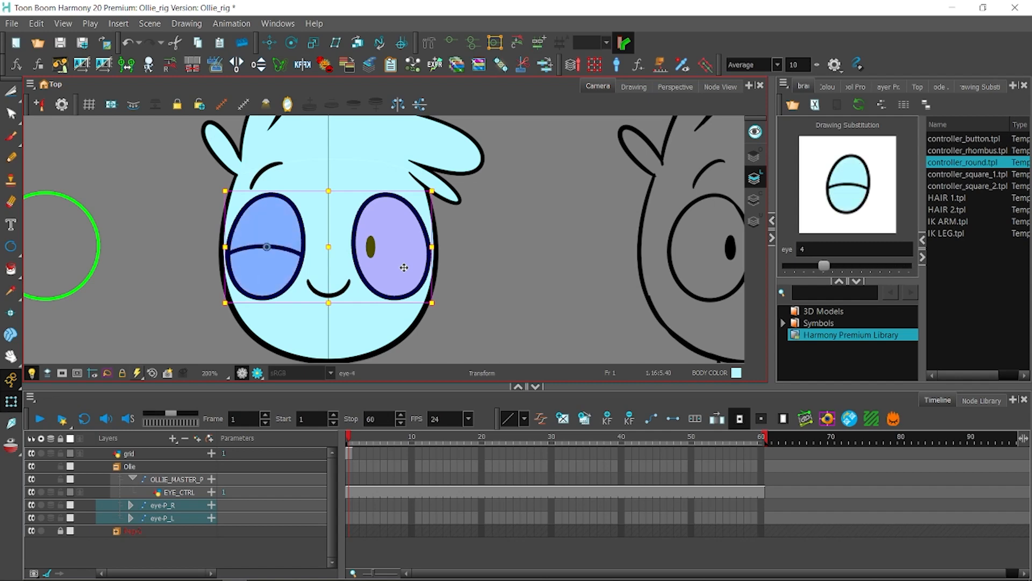
key(bracketleft)
key(bracketleft)
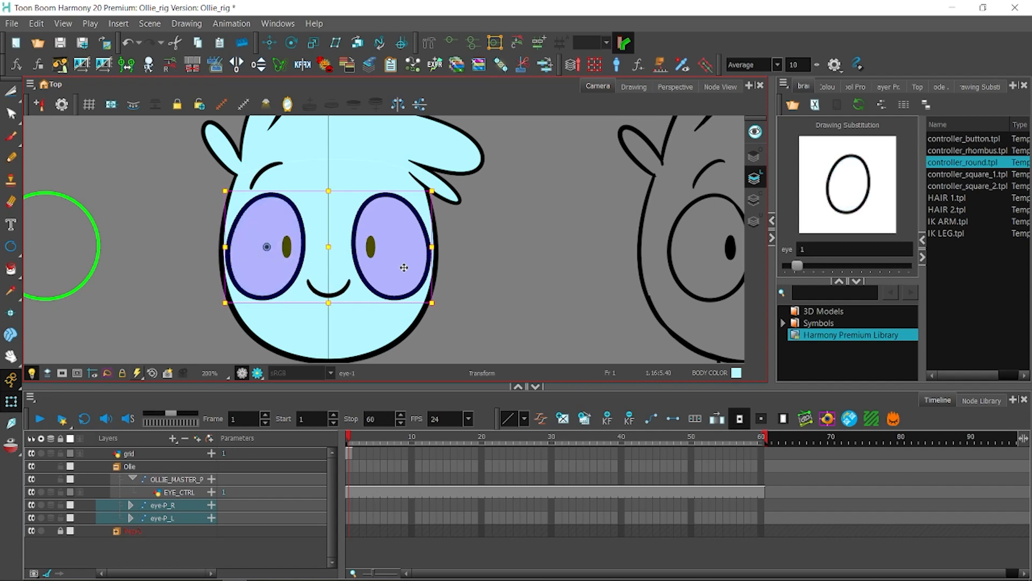
Deselect the eyes, shift EYE_CTRL slightly and move the eye-P_R pupil on its own to test the rig
click(488, 242)
scroll(478, 231, down, 2)
drag(468, 221, 492, 204)
scroll(484, 207, up, 2)
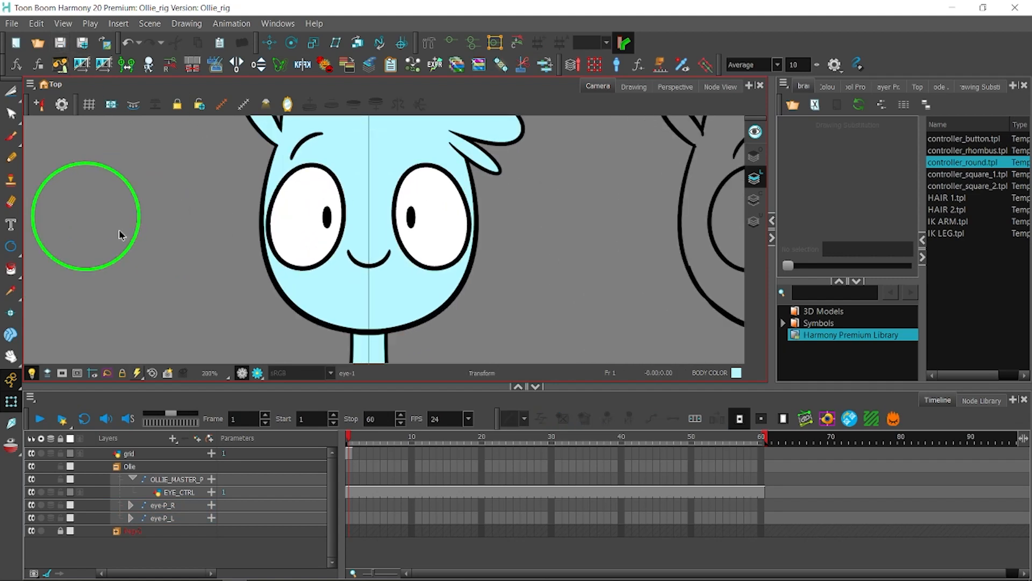
mouse_move(119, 235)
mouse_down()
mouse_move(103, 231)
mouse_move(123, 242)
mouse_move(125, 232)
mouse_move(113, 235)
mouse_up()
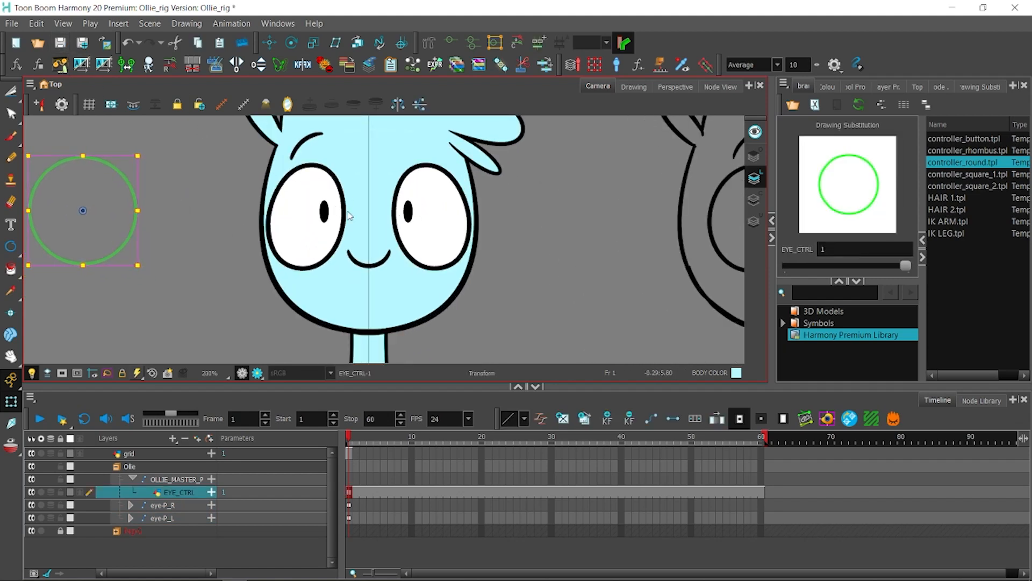
click(408, 214)
drag(411, 217, 439, 215)
Move and rotate EYE_CTRL to test both pupils together, and undo the transformation
drag(104, 217, 75, 212)
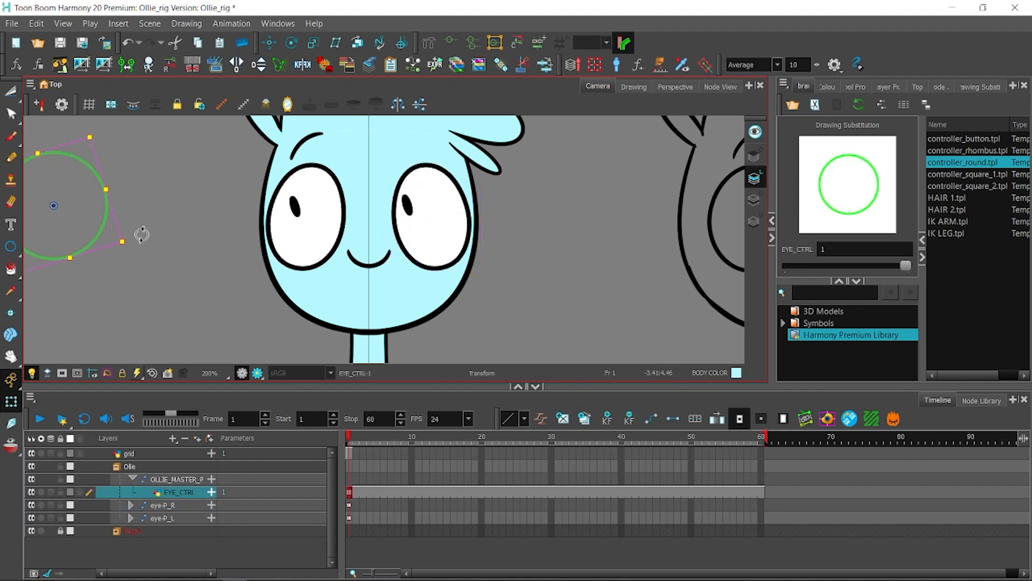
drag(156, 250, 172, 164)
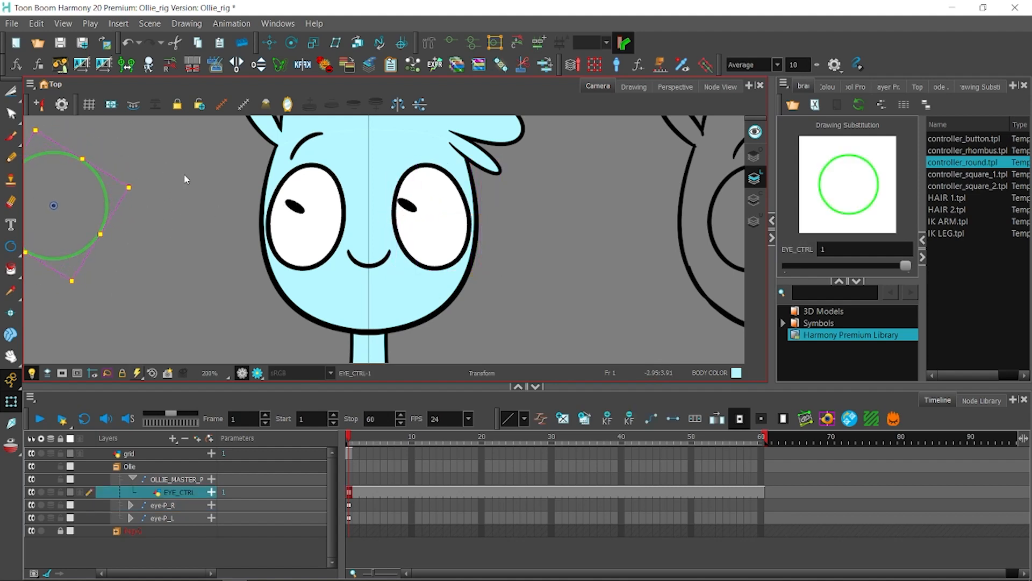
key(ctrl+z)
key(ctrl+z)
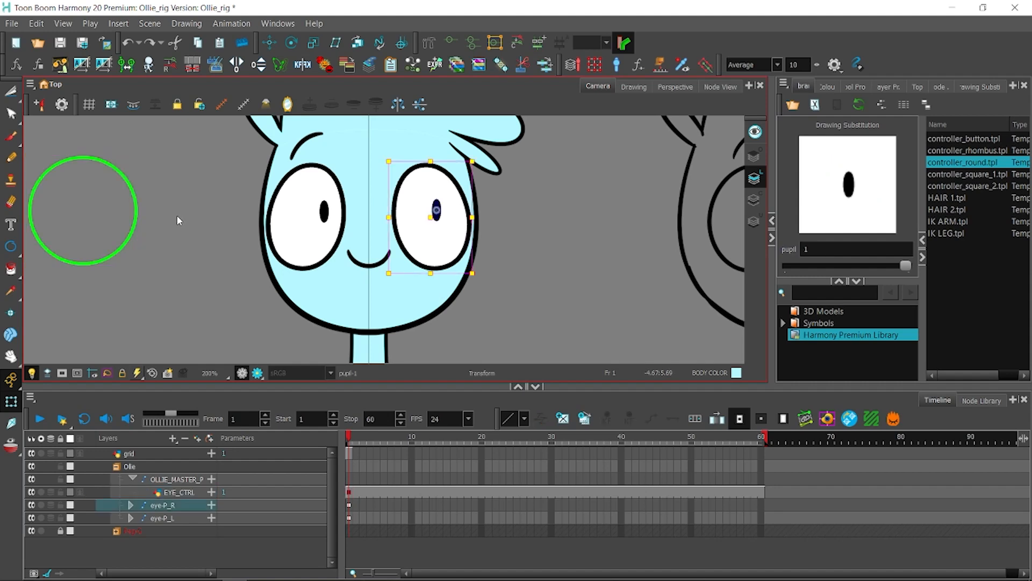
Move EYE_CTRL upward, distort it slightly and nudge the eye-P_R pupil separately to test an upward look
drag(94, 231, 76, 207)
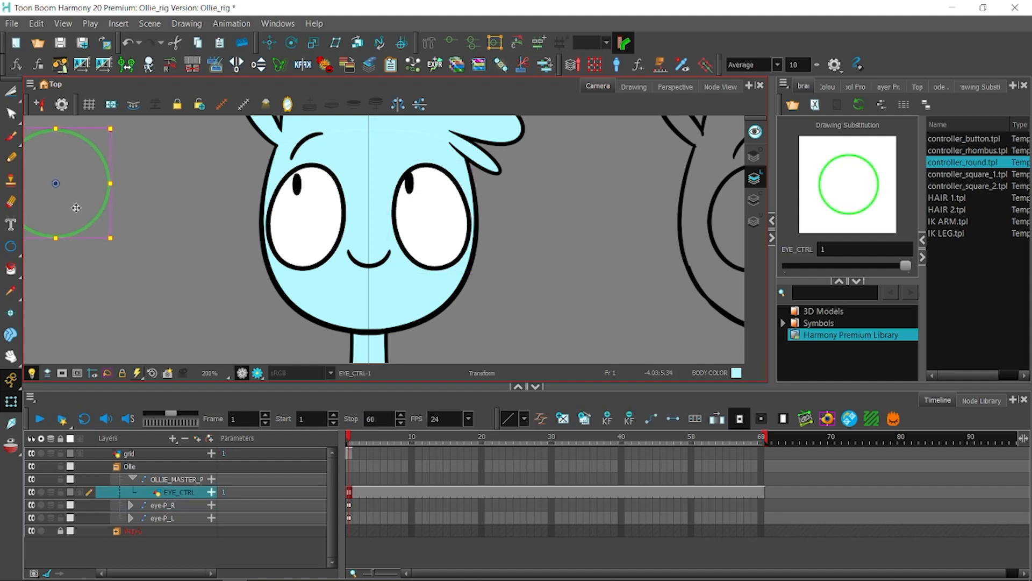
drag(94, 131, 103, 134)
drag(65, 184, 61, 180)
click(406, 185)
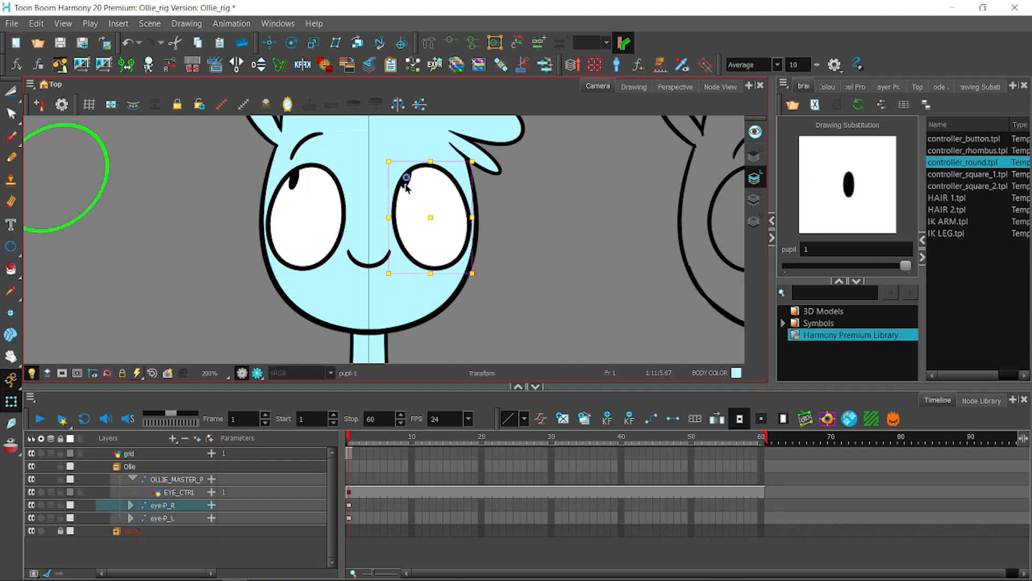
drag(406, 186, 411, 186)
key(Escape)
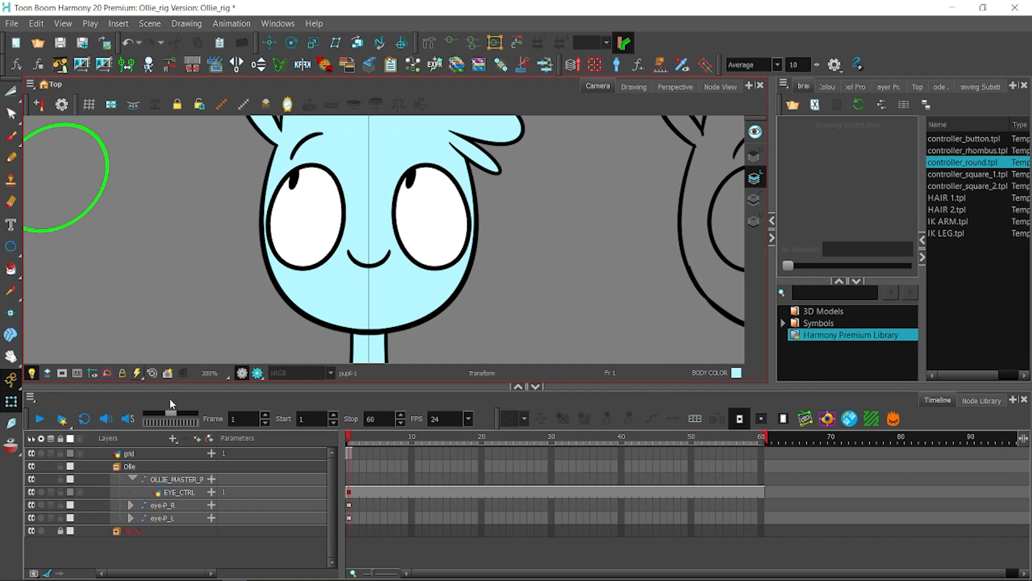
Undo all the test transformations of EYE_CTRL and the pupil
key(ctrl+z)
key(ctrl+z)
key(ctrl+z)
key(ctrl+z)
key(ctrl+z)
key(ctrl+z)
key(ctrl+z)
key(ctrl+z)
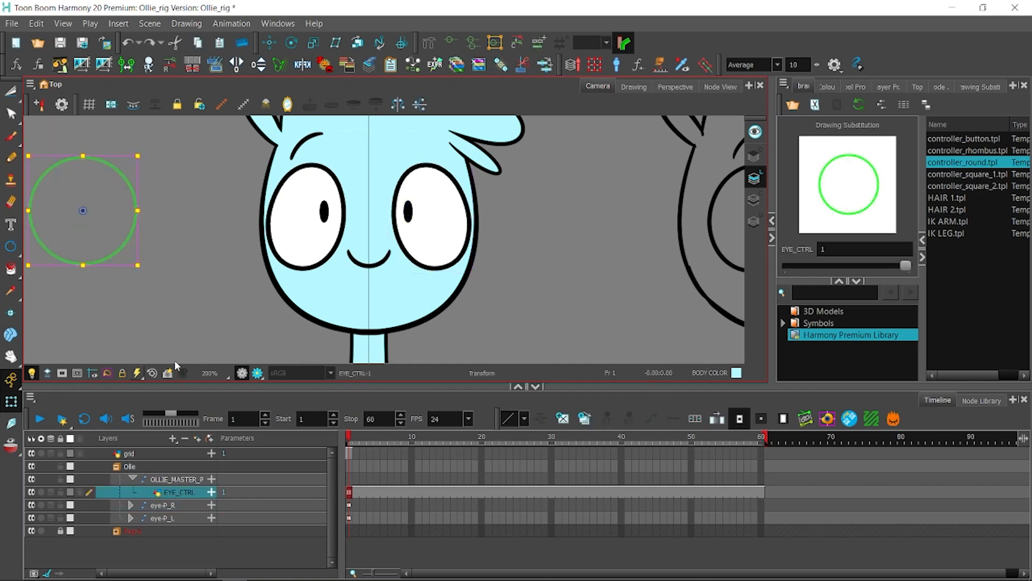
key(ctrl+z)
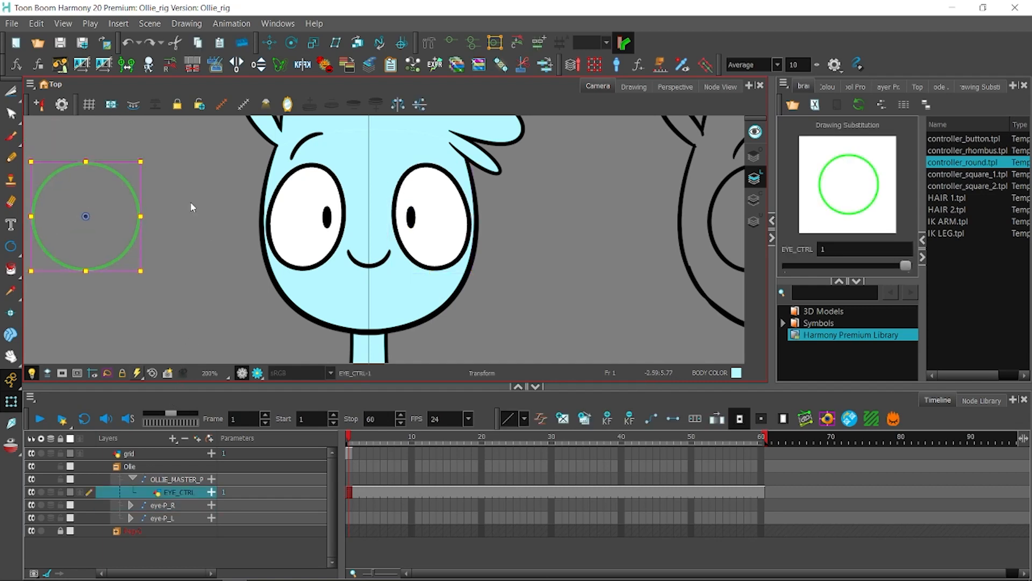
Deselect EYE_CTRL and add a vector drawing layer named brow above eye-P_R
click(202, 293)
drag(397, 197, 415, 258)
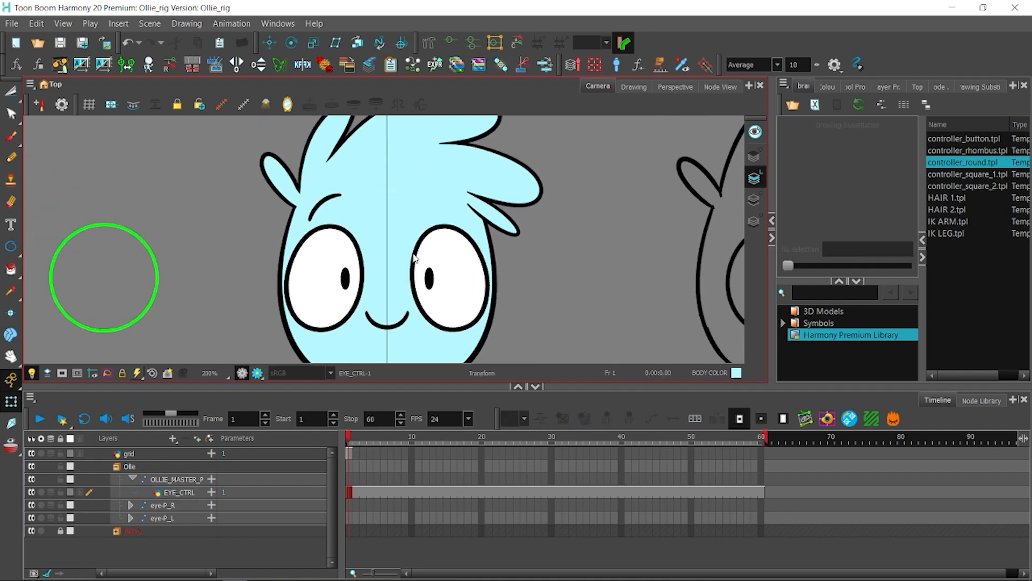
mouse_move(387, 214)
mouse_down()
mouse_move(408, 173)
mouse_move(394, 221)
mouse_up()
scroll(365, 226, up, 2)
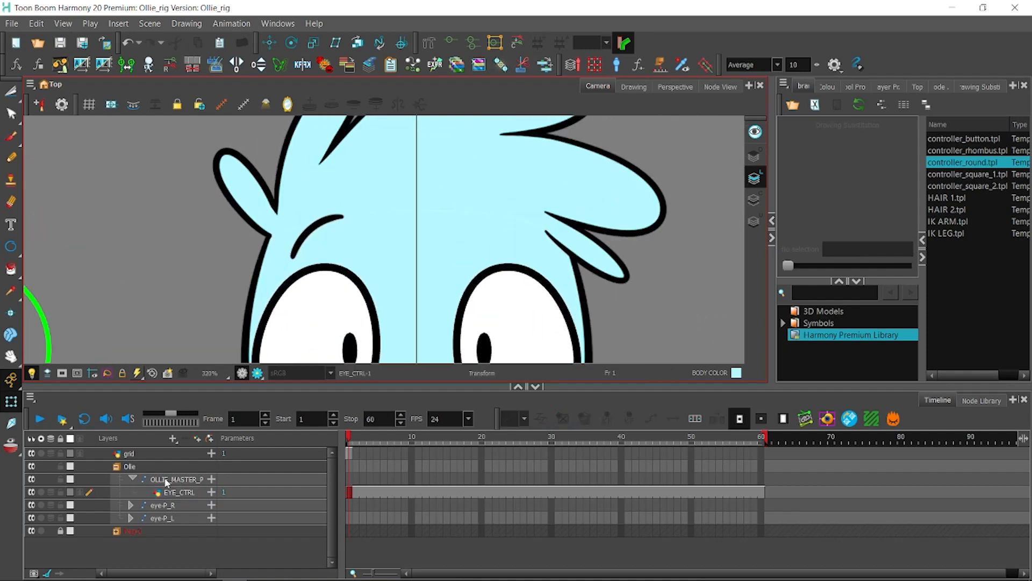
click(163, 504)
click(172, 439)
click(187, 471)
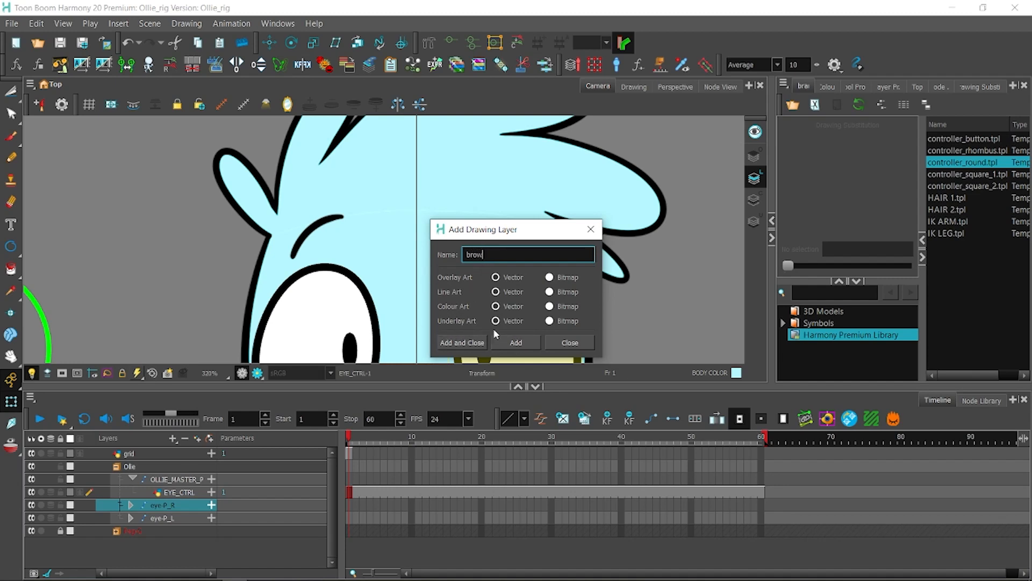
click(462, 342)
Trace the reference eyebrow on the brow layer with the Pencil in Black from the Ollie palette, redrawing the stroke once
drag(194, 211, 180, 146)
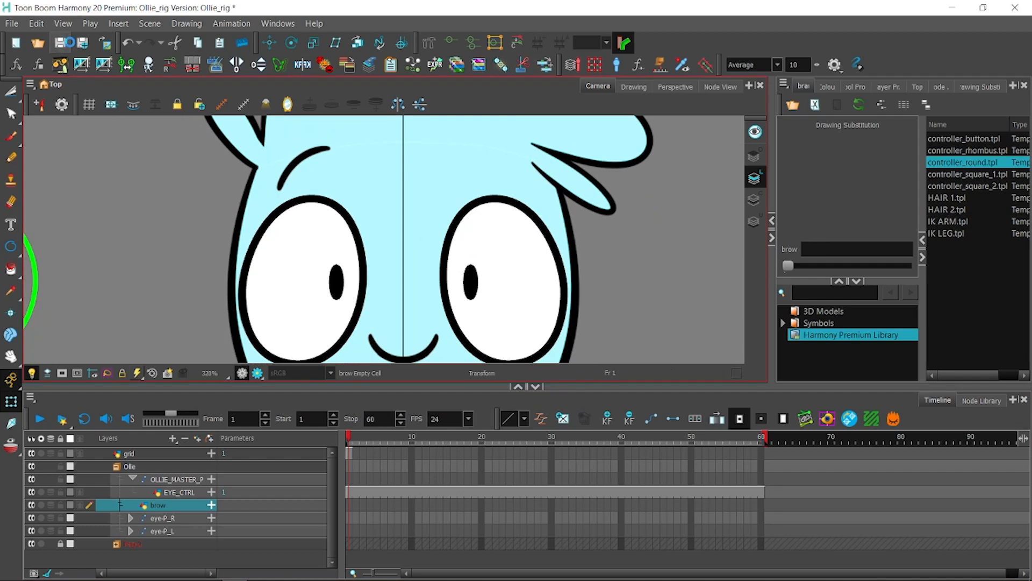
scroll(314, 207, down, 1)
mouse_move(314, 207)
mouse_down()
mouse_move(320, 227)
mouse_move(323, 201)
mouse_up()
scroll(319, 221, down, 1)
scroll(301, 188, up, 2)
drag(267, 176, 293, 235)
scroll(293, 236, up, 2)
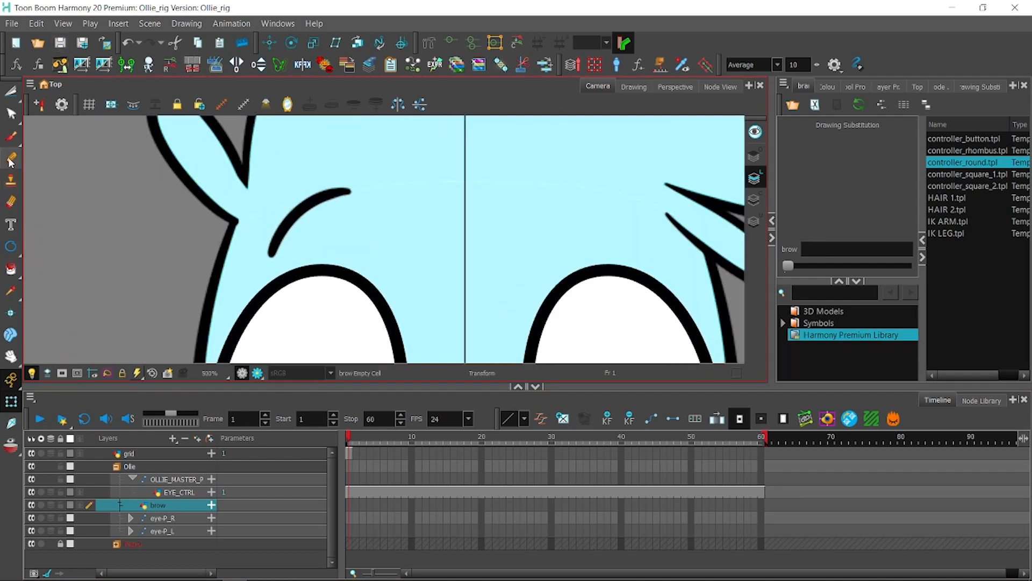
click(10, 159)
click(827, 87)
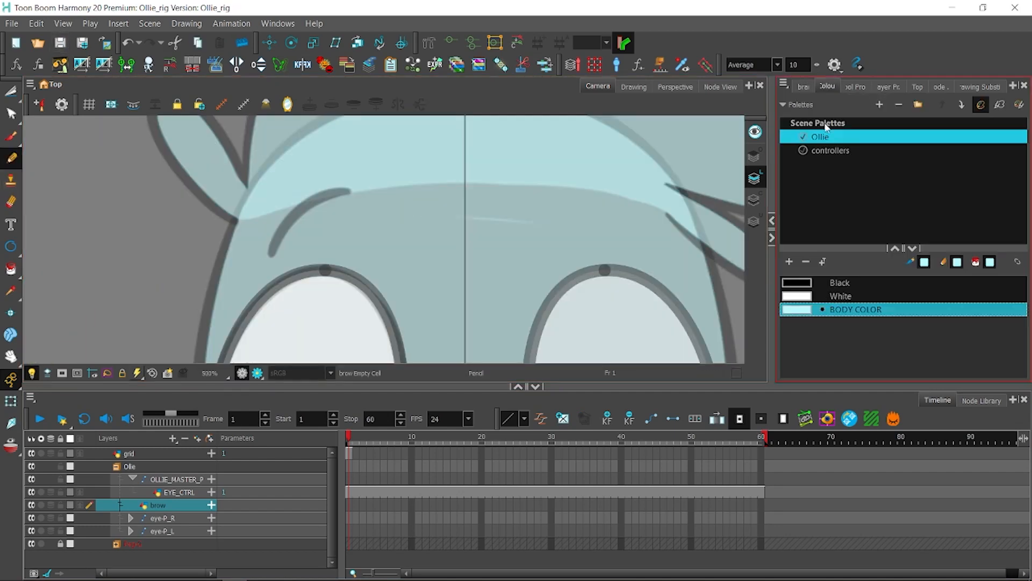
click(813, 282)
drag(352, 188, 273, 261)
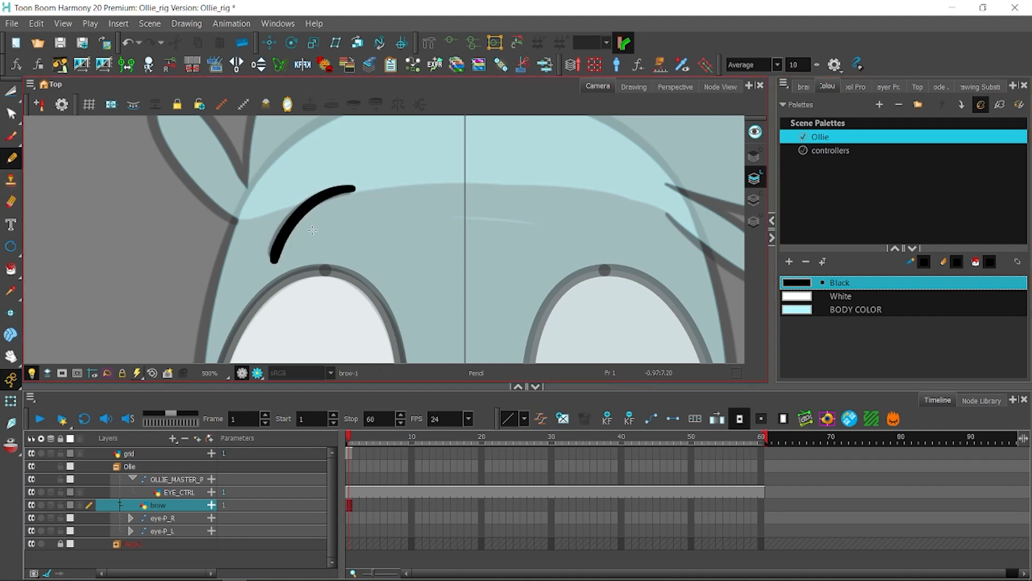
key(ctrl+z)
drag(350, 191, 265, 257)
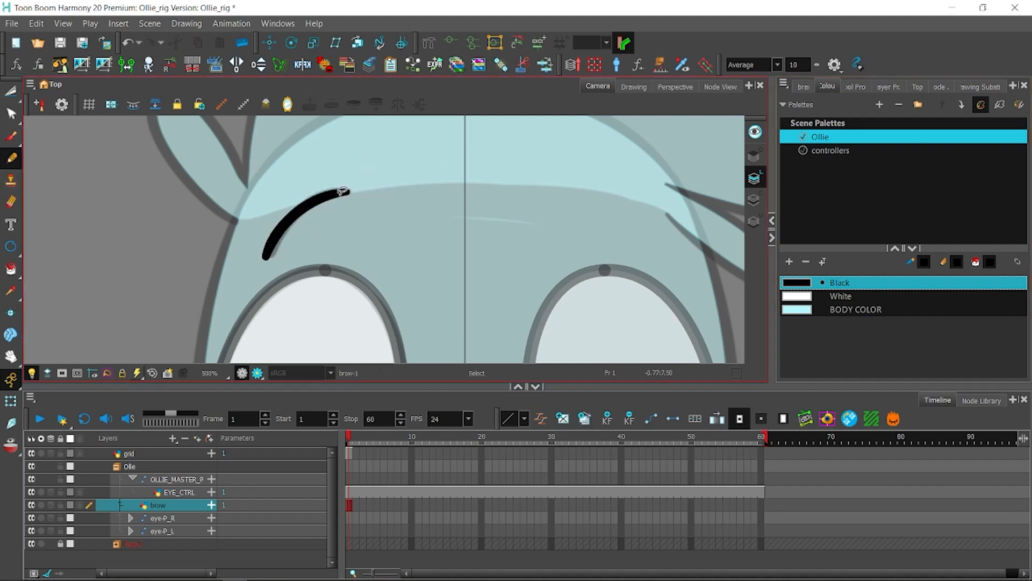
Undo and redo the brow stroke to compare it with the reference eyebrow, keeping the version that follows the curve best
key(ctrl+z)
key(ctrl+shift+z)
key(ctrl+z)
key(ctrl+shift+z)
key(ctrl+z)
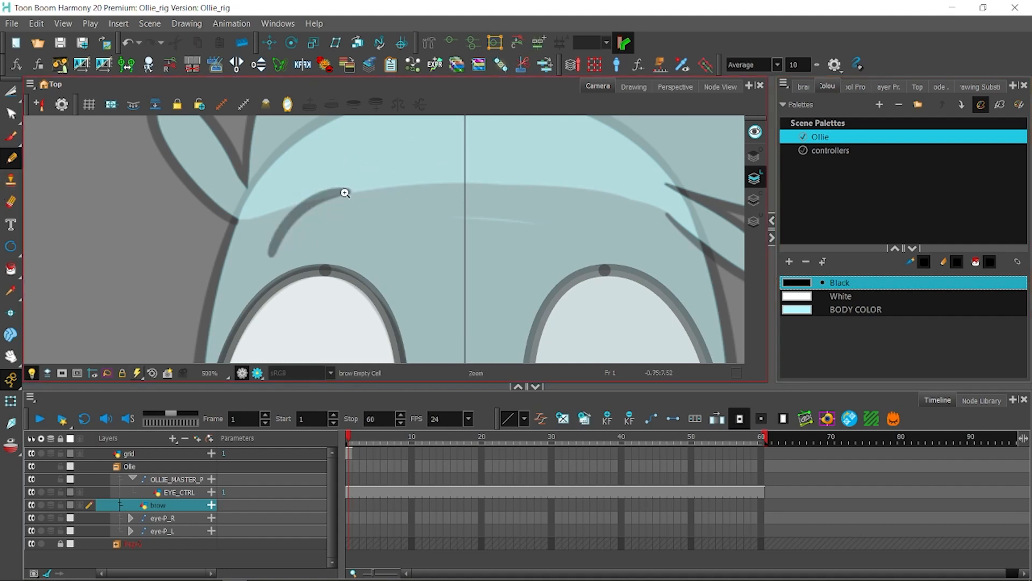
key(ctrl+shift+z)
key(ctrl+z)
key(ctrl+shift+z)
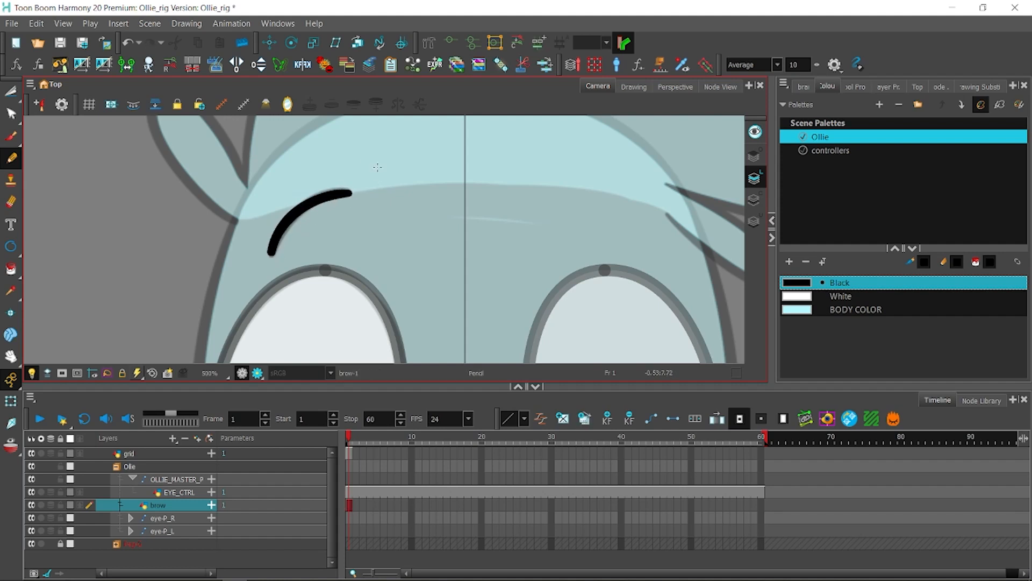
Examine the brow stroke's points with the Contour Editor and its placement above the eye
click(10, 114)
key(2)
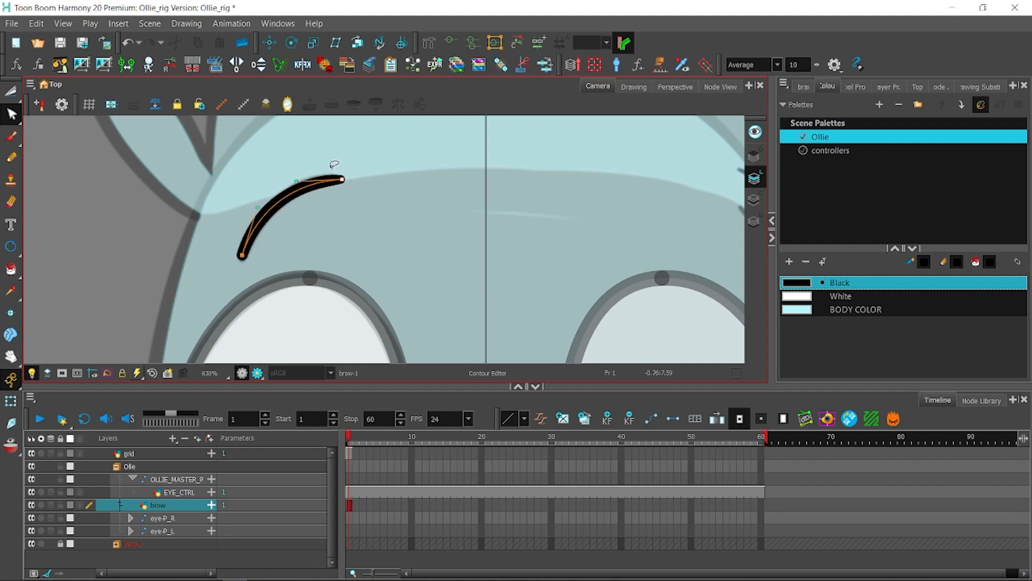
key(1)
key(1)
drag(413, 154, 380, 89)
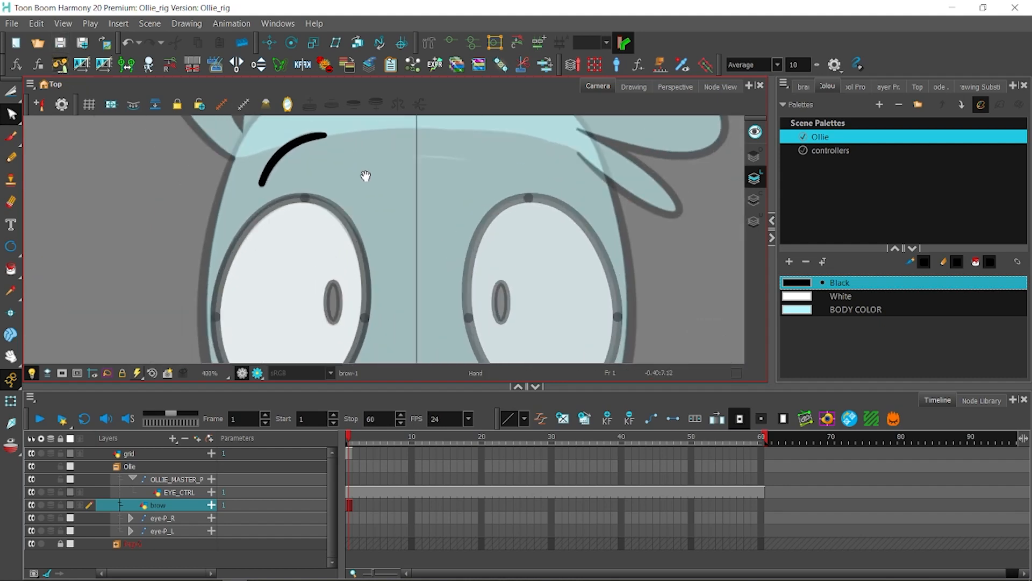
drag(366, 176, 369, 271)
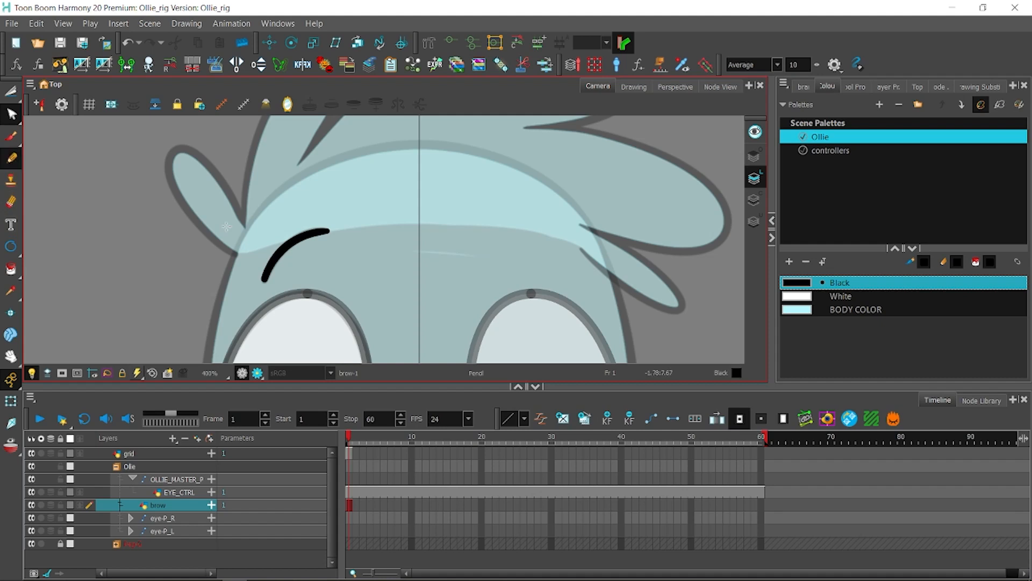
drag(420, 347, 420, 281)
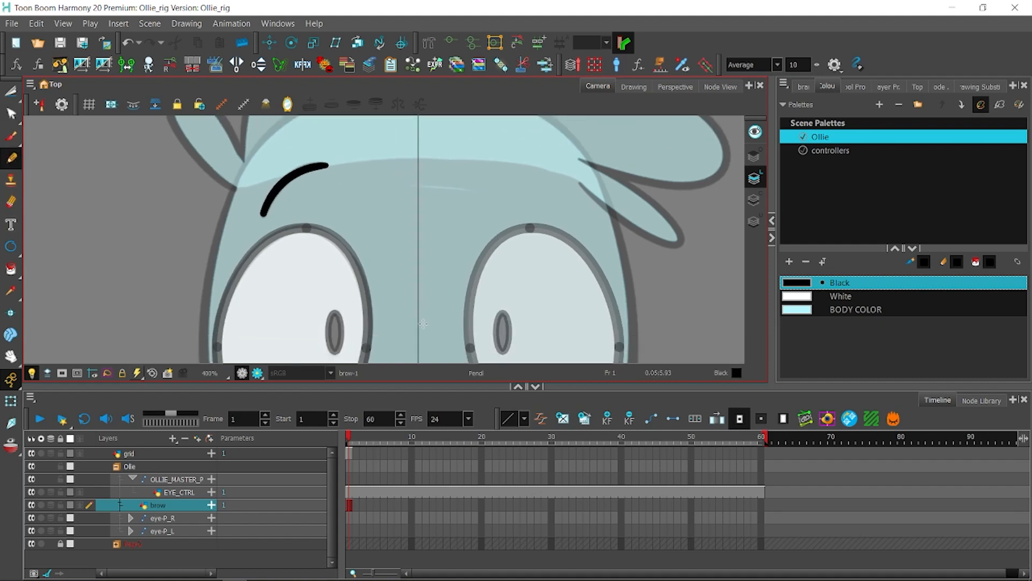
drag(438, 242, 432, 269)
Create a new empty drawing on the brow layer and show the layer's drawing substitutions
key(1)
key(1)
key(1)
key(1)
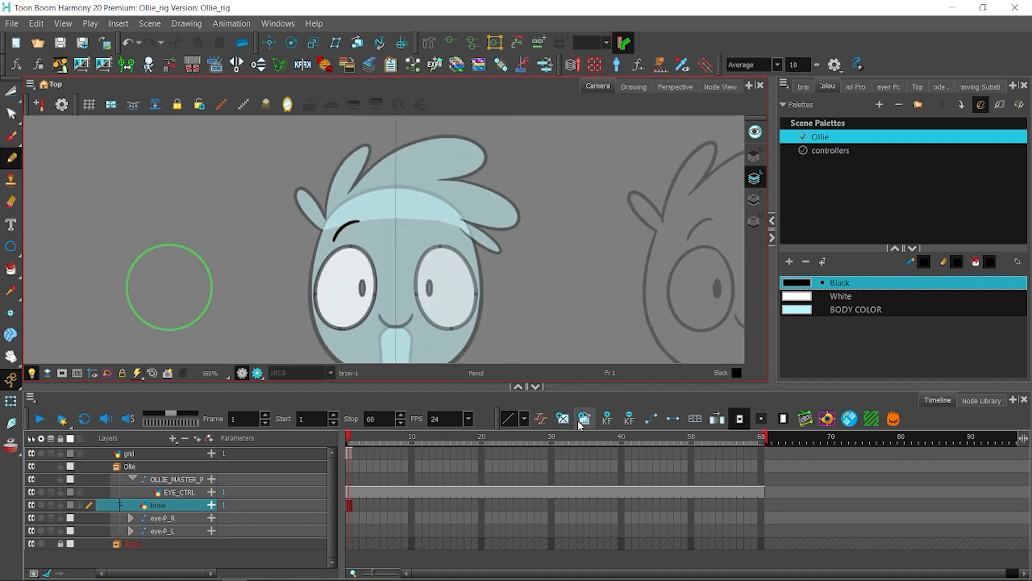
key(2)
key(2)
key(2)
key(2)
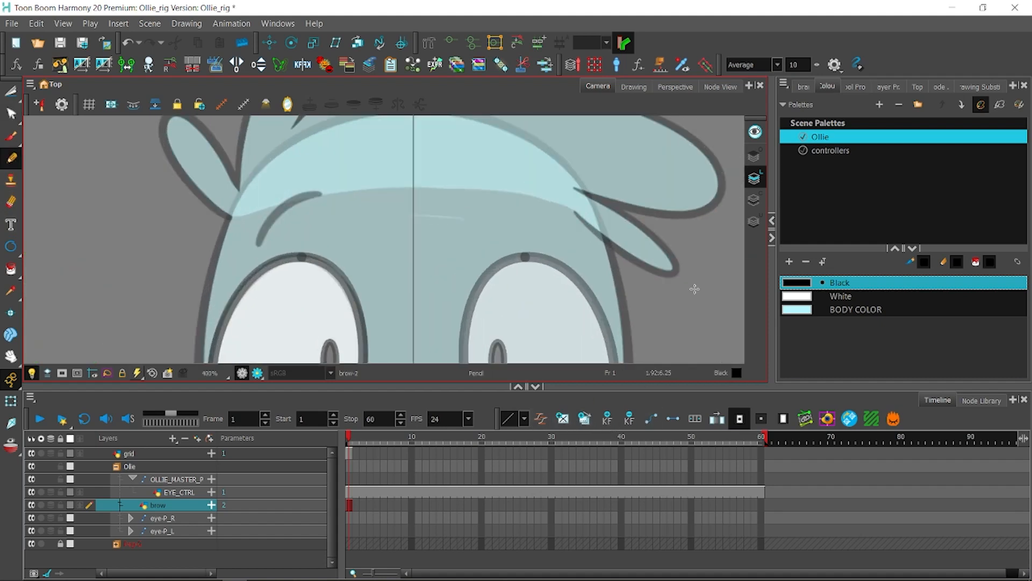
click(980, 86)
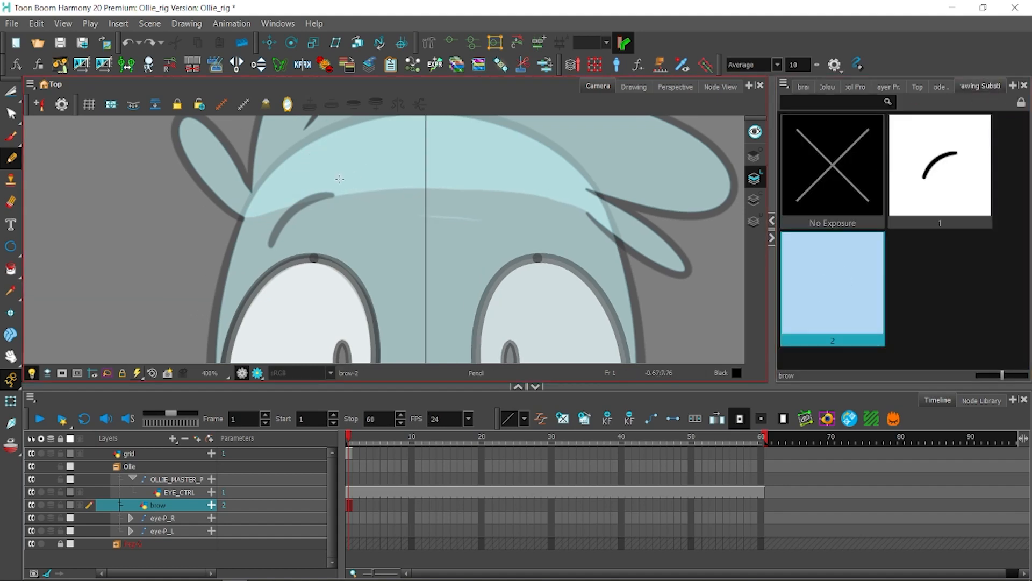
Draw a raised, sharply arched brow as drawing 2 and add further brow shapes as separate drawings
key(1)
key(1)
key(1)
key(1)
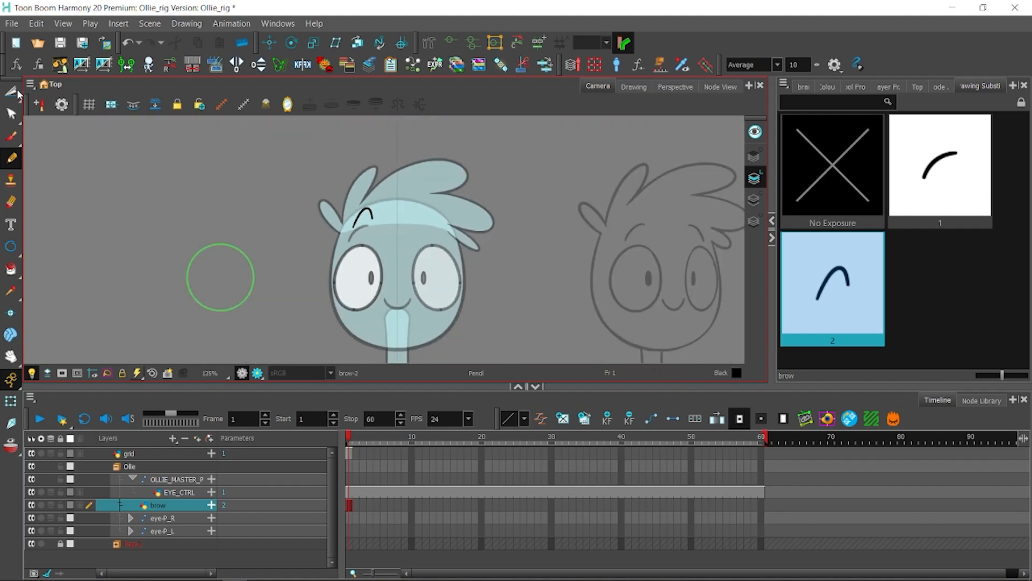
key(2)
key(2)
key(2)
key(2)
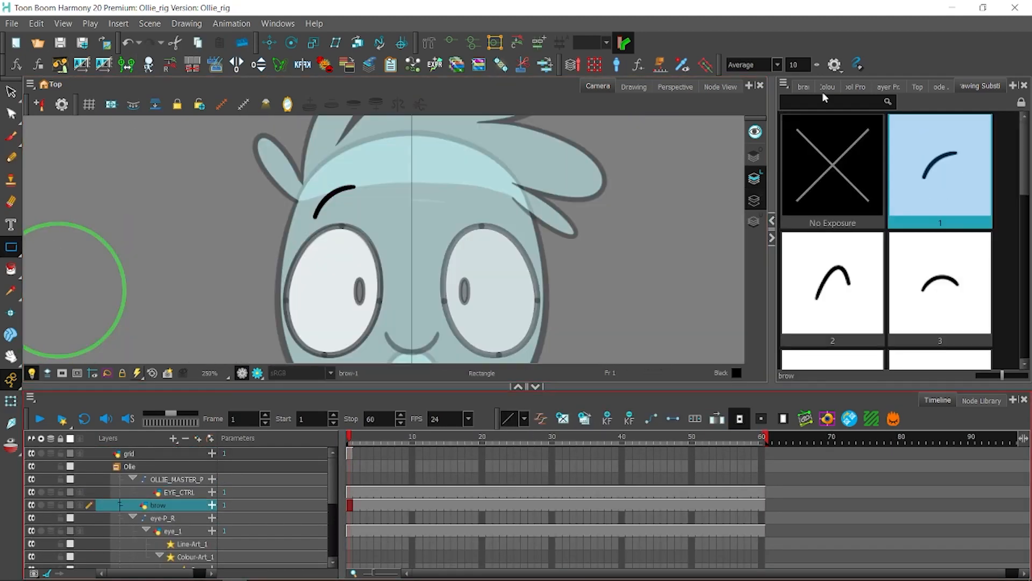
Draw a rectangle around the brow on Colour Art, paint it with the controllers palette's fill colour and select it
click(827, 86)
click(829, 151)
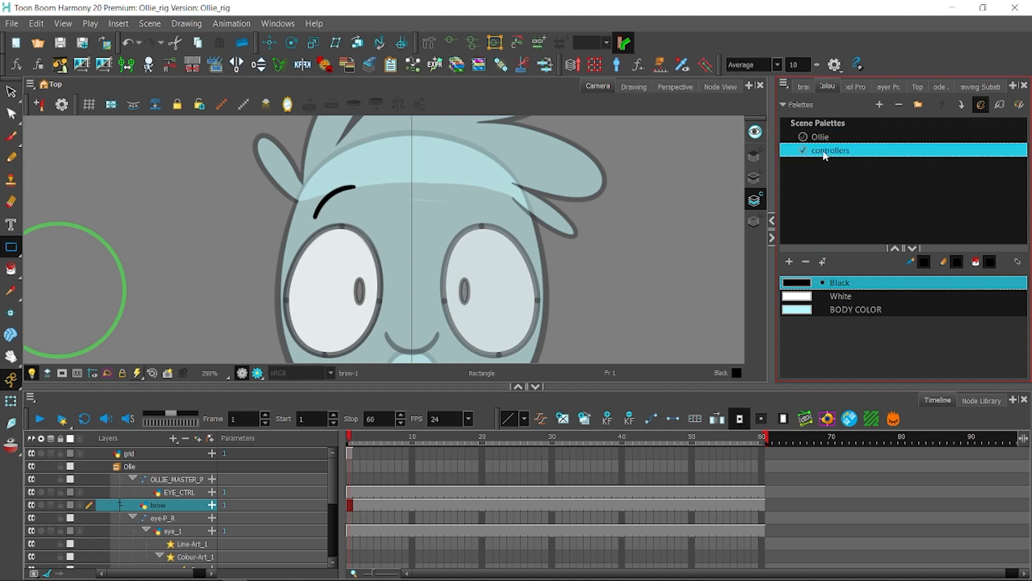
click(801, 299)
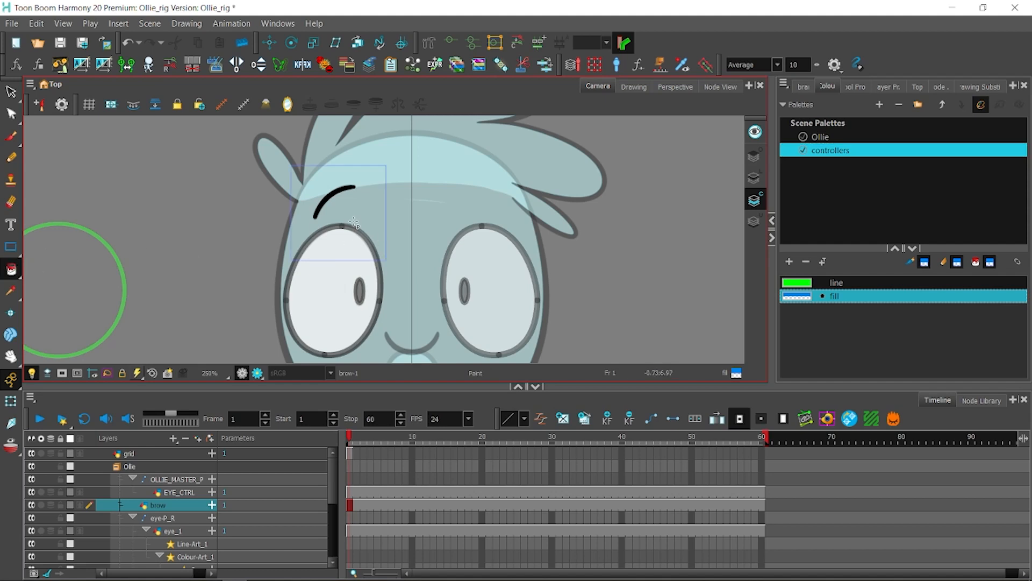
key(alt+s)
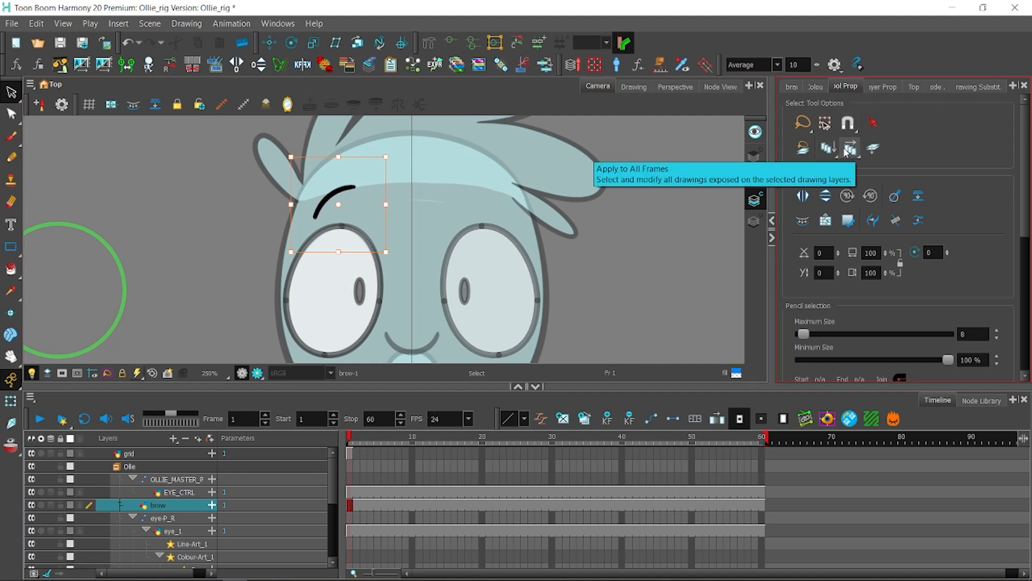
Check the exposed brow drawings up to frame 12, return to frame 1 and draw a rectangle around the brow
click(356, 505)
click(428, 505)
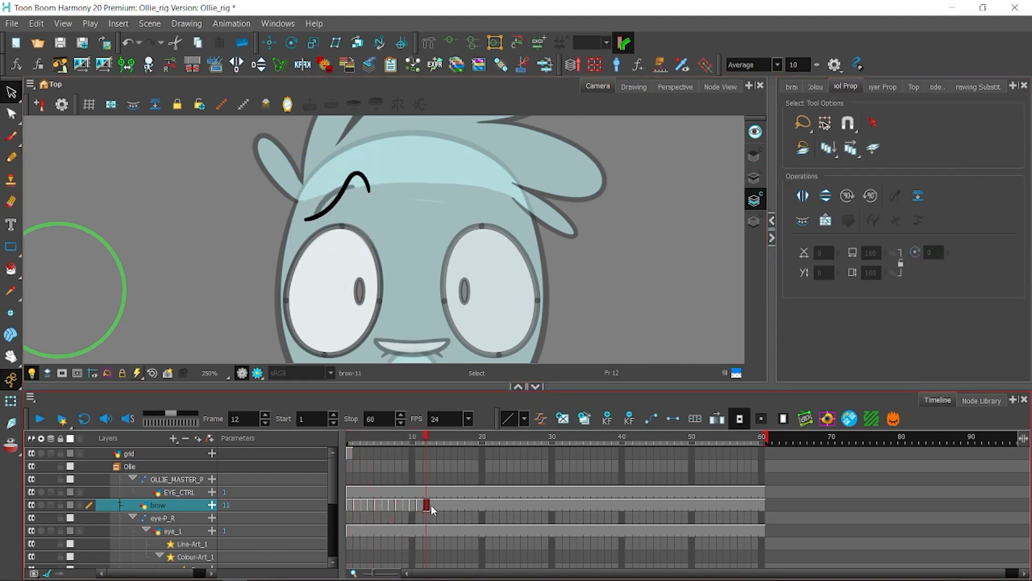
click(349, 505)
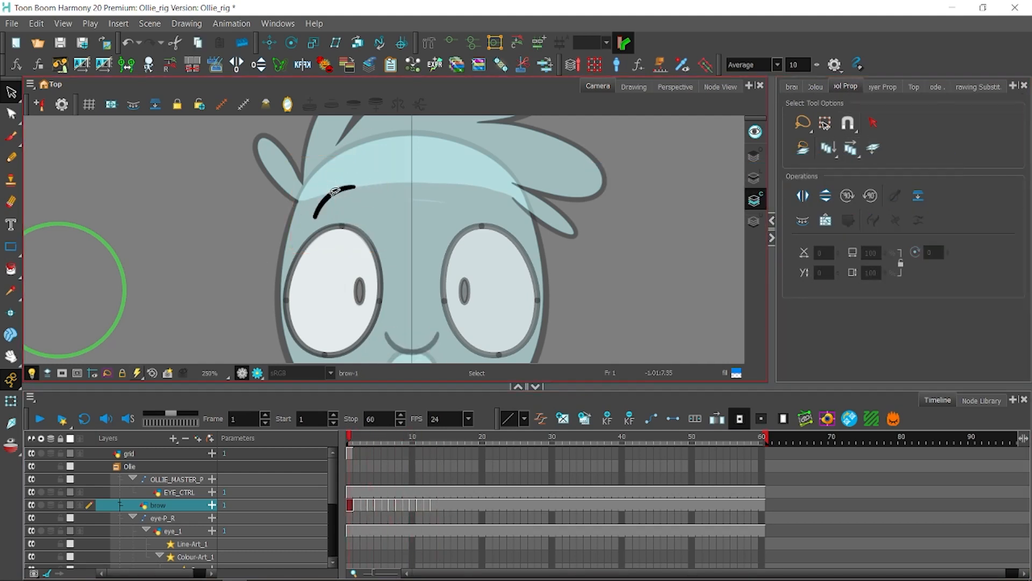
click(11, 247)
drag(284, 155, 393, 246)
Test moving the brow by its surrounding rectangle with the Transform tool, undo the move and deselect it
click(11, 92)
click(11, 401)
click(333, 231)
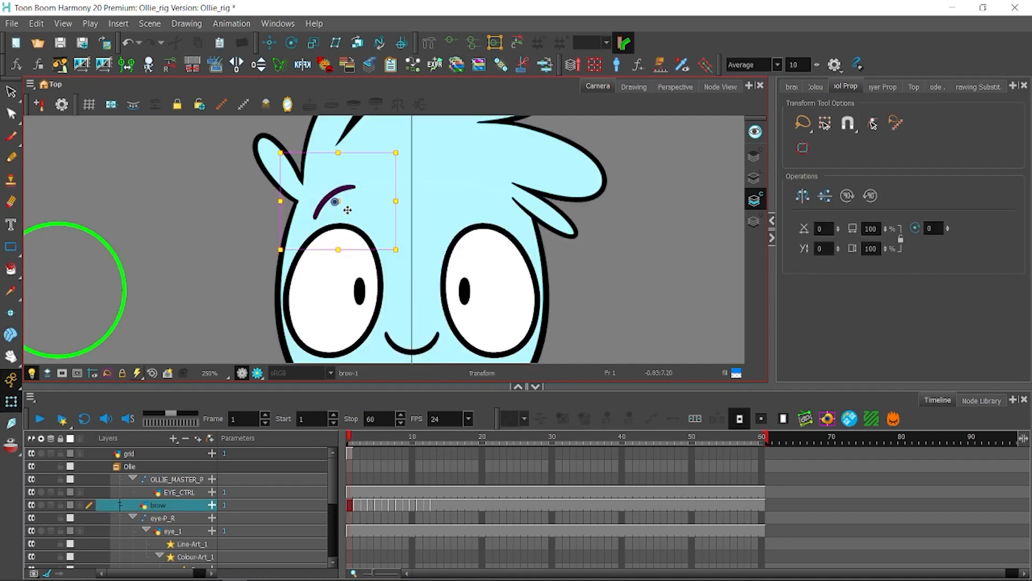
scroll(367, 216, down, 8)
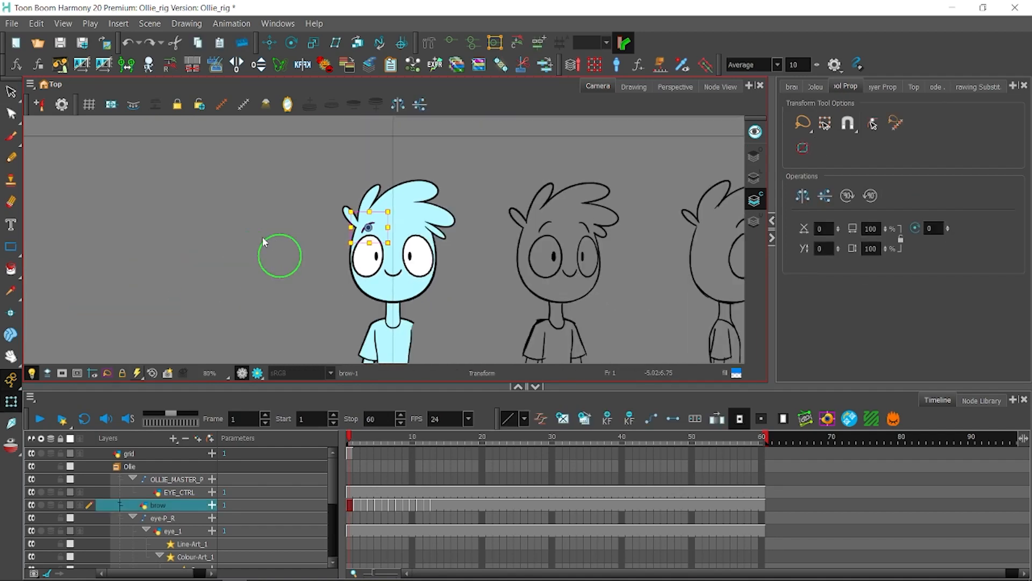
click(380, 234)
mouse_move(380, 234)
mouse_down()
mouse_move(291, 278)
mouse_move(346, 247)
mouse_up()
key(ctrl+z)
click(310, 194)
Resize and reposition the rectangle around the brow with the Select tool so it fits the stroke more closely
scroll(310, 194, up, 1)
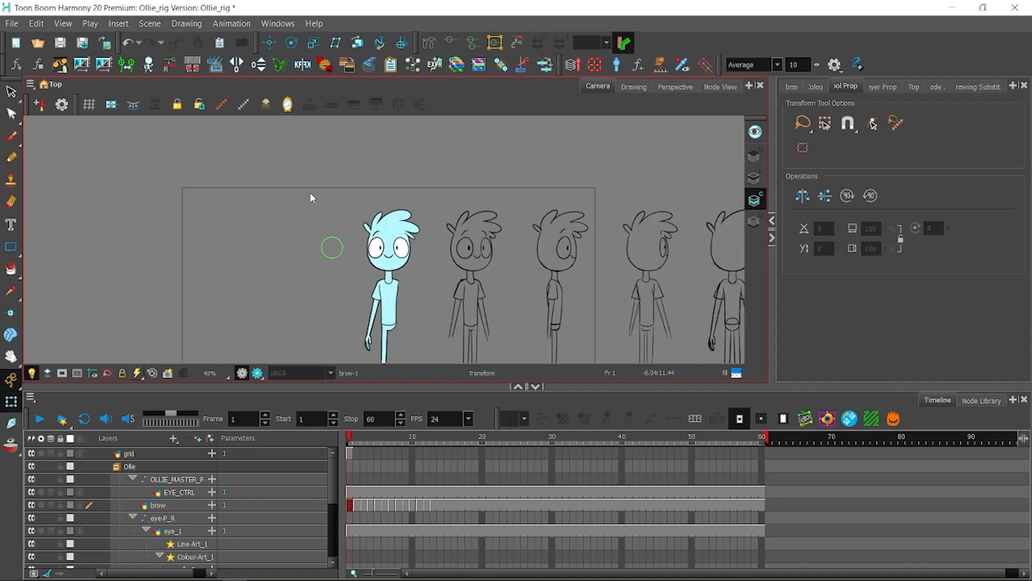
scroll(315, 199, up, 9)
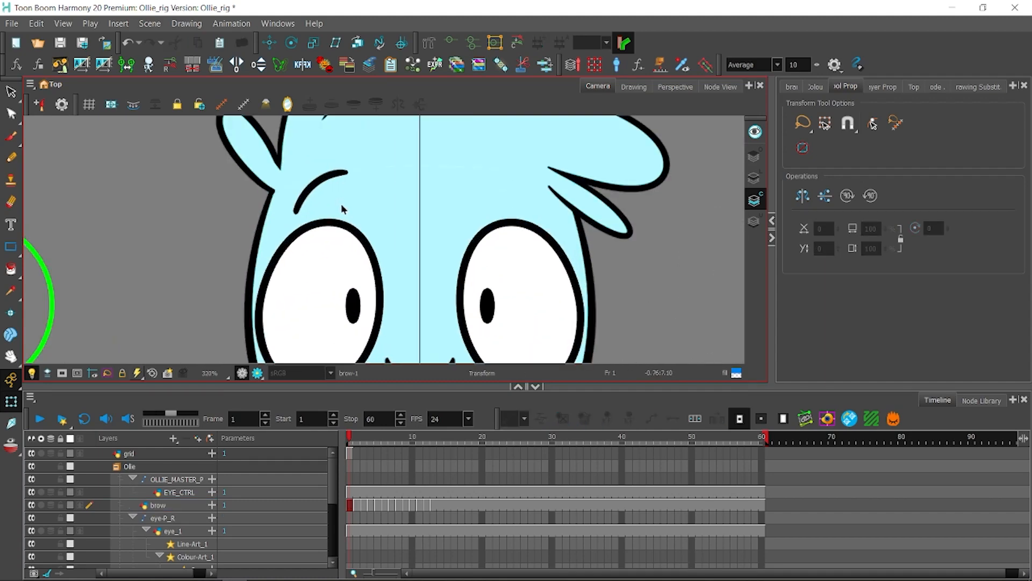
click(328, 185)
key(alt+s)
drag(352, 164, 350, 202)
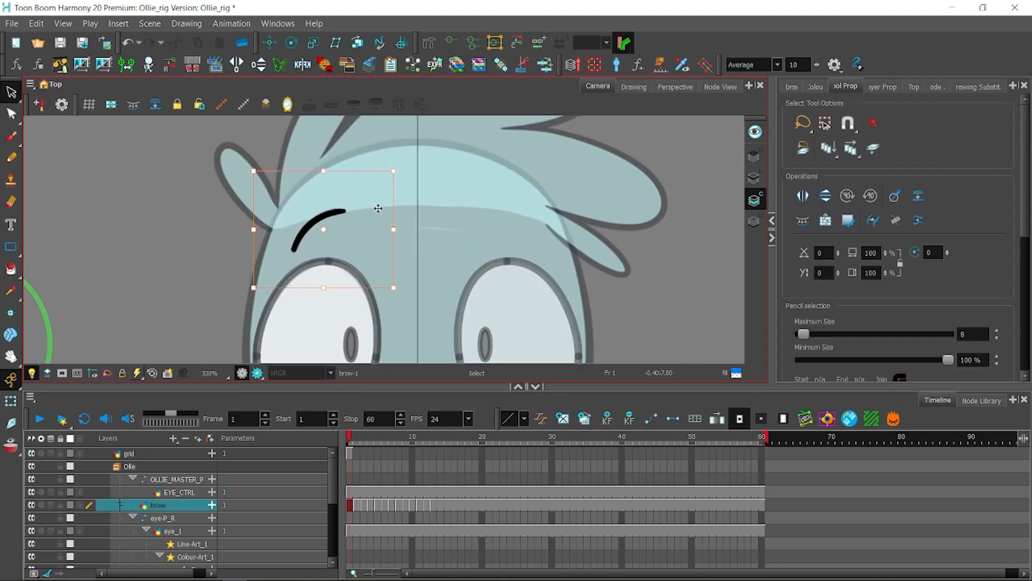
click(344, 232)
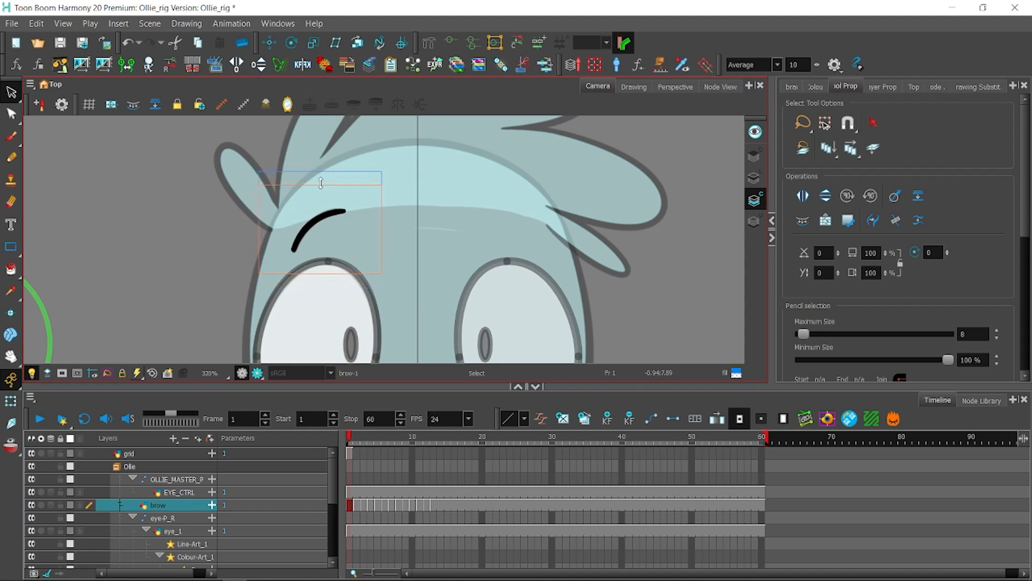
click(348, 211)
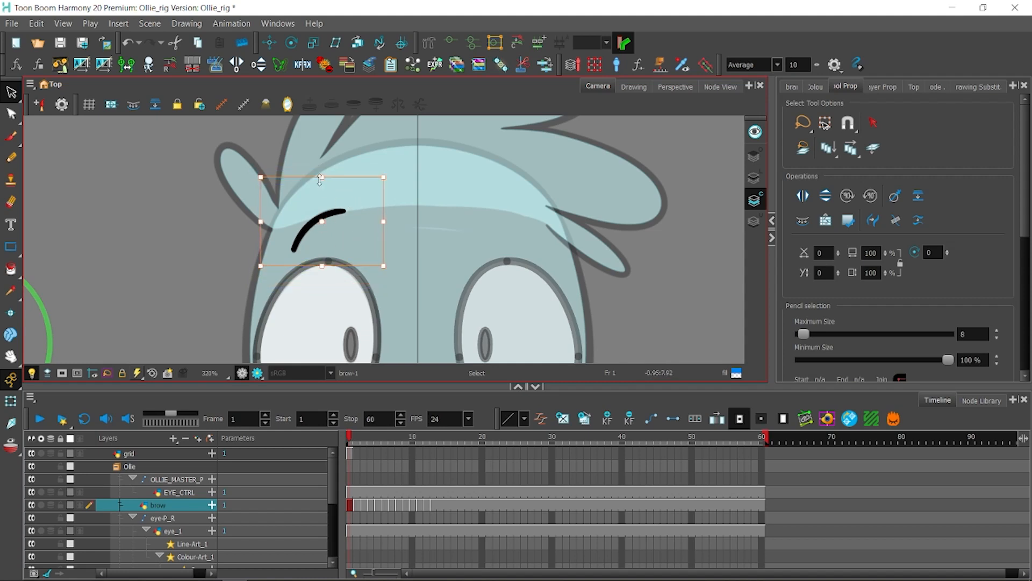
drag(320, 180, 322, 196)
click(353, 223)
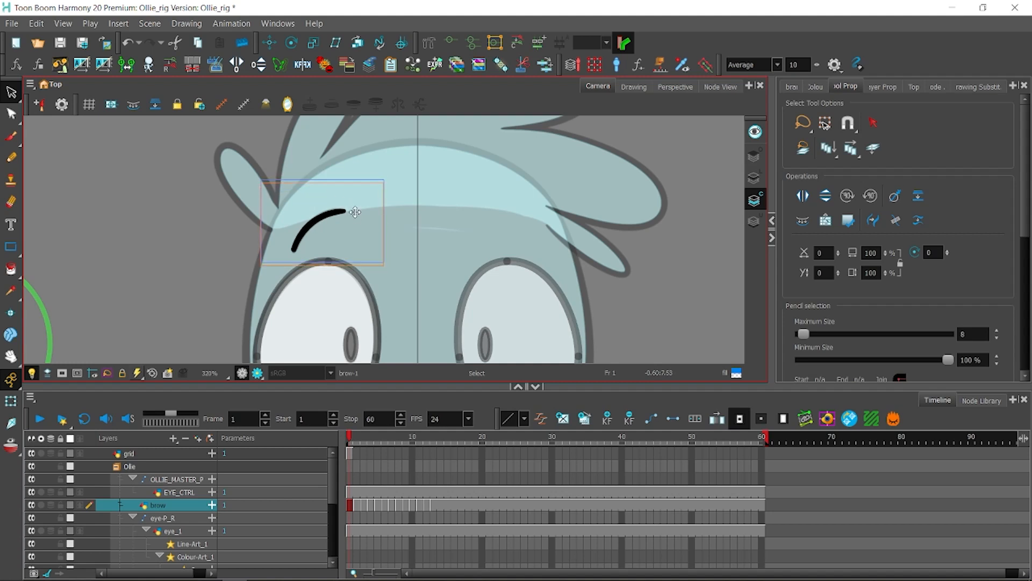
Add a parent peg above the brow layer and copy the brow's pivot onto it with CopyPastePivots
click(186, 505)
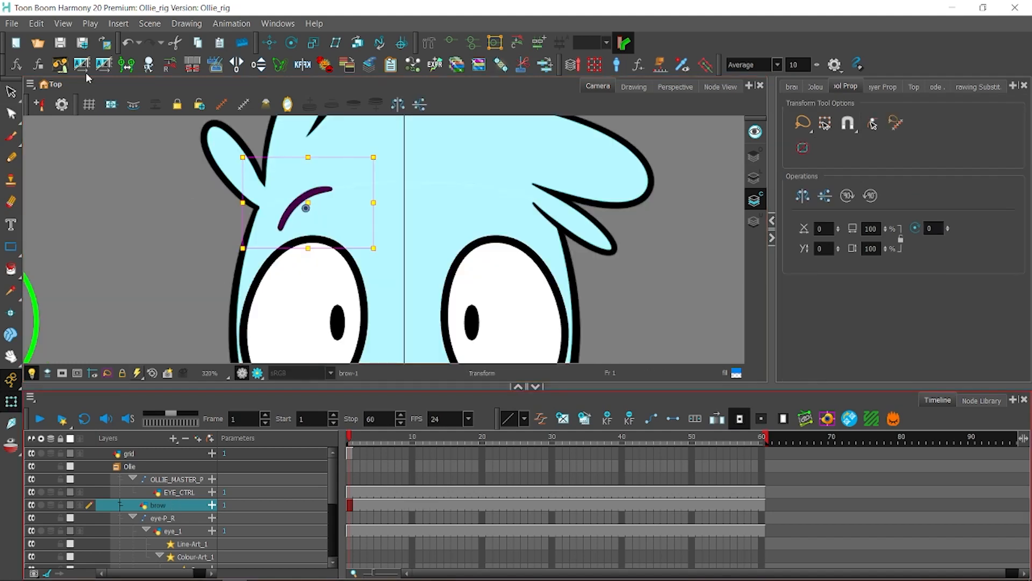
click(210, 438)
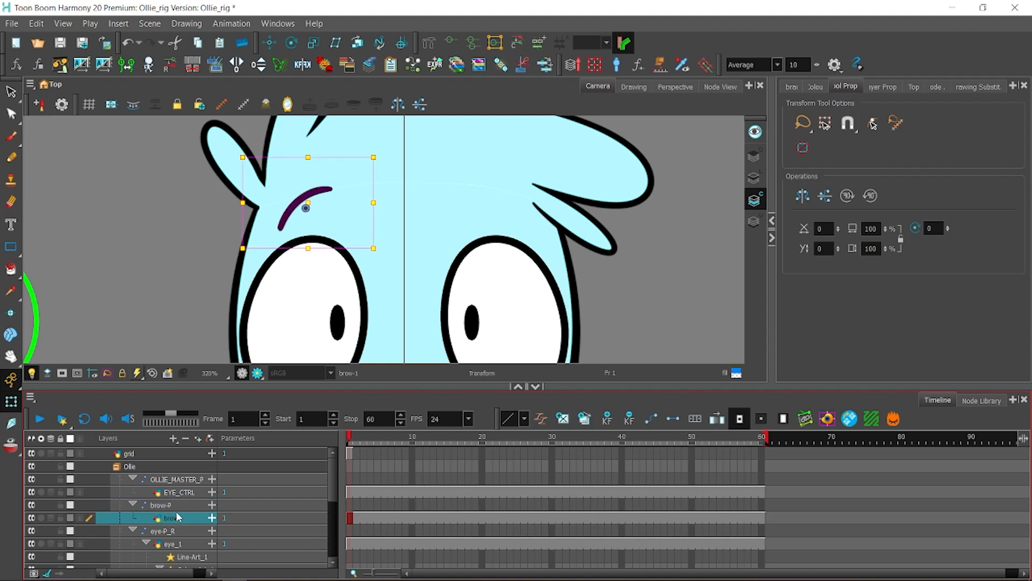
click(851, 419)
click(469, 287)
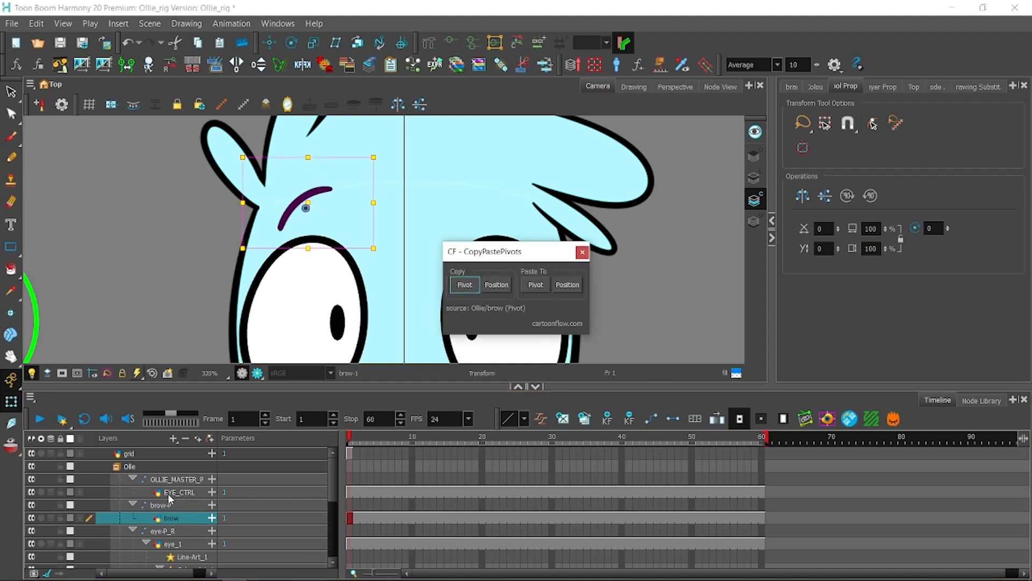
click(536, 284)
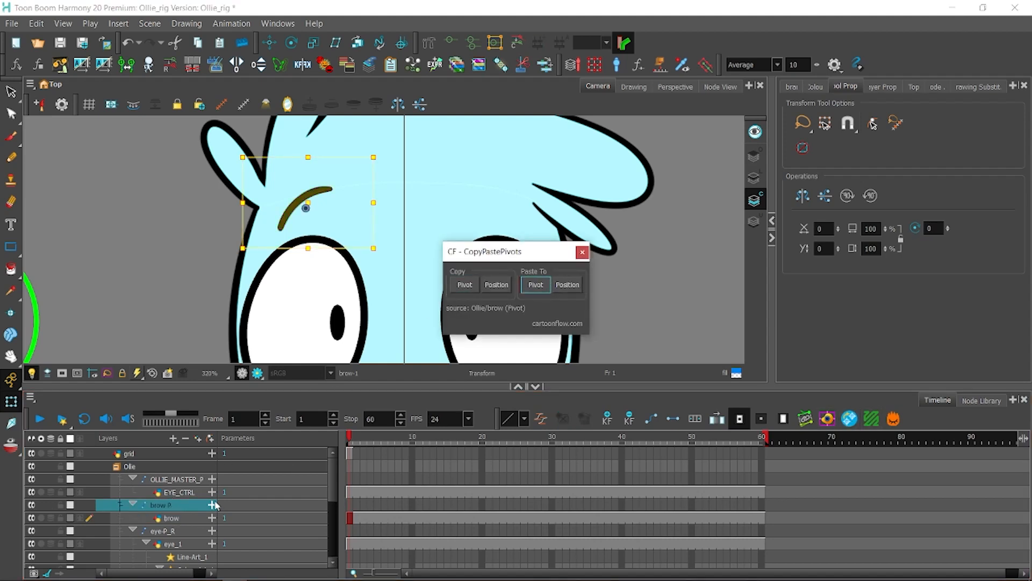
Set the brow layer's embedded pivot option to Apply Embedded Pivot on Parent Peg and close the CopyPastePivots dialog
click(890, 89)
click(903, 165)
click(819, 163)
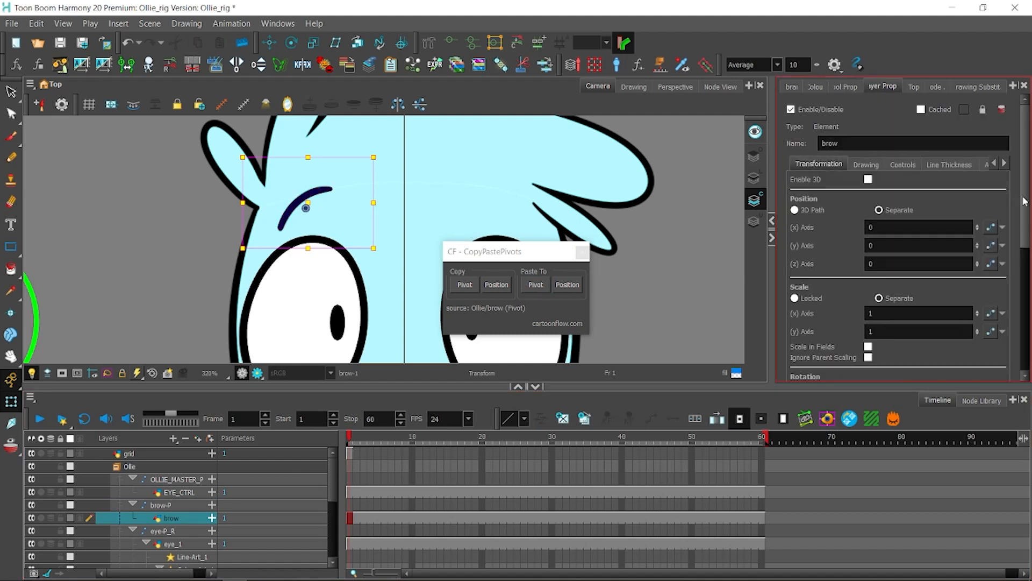
drag(1024, 202, 1025, 326)
click(956, 286)
click(959, 304)
click(582, 252)
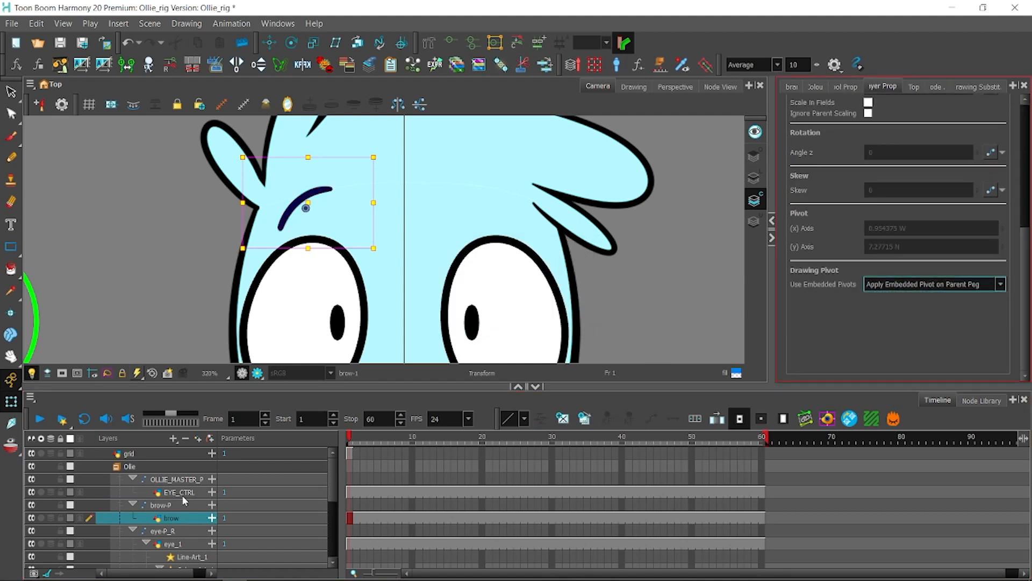
Test moving the brow across the forehead with the Transform tool and undo the move
click(182, 504)
click(148, 250)
drag(312, 216, 460, 221)
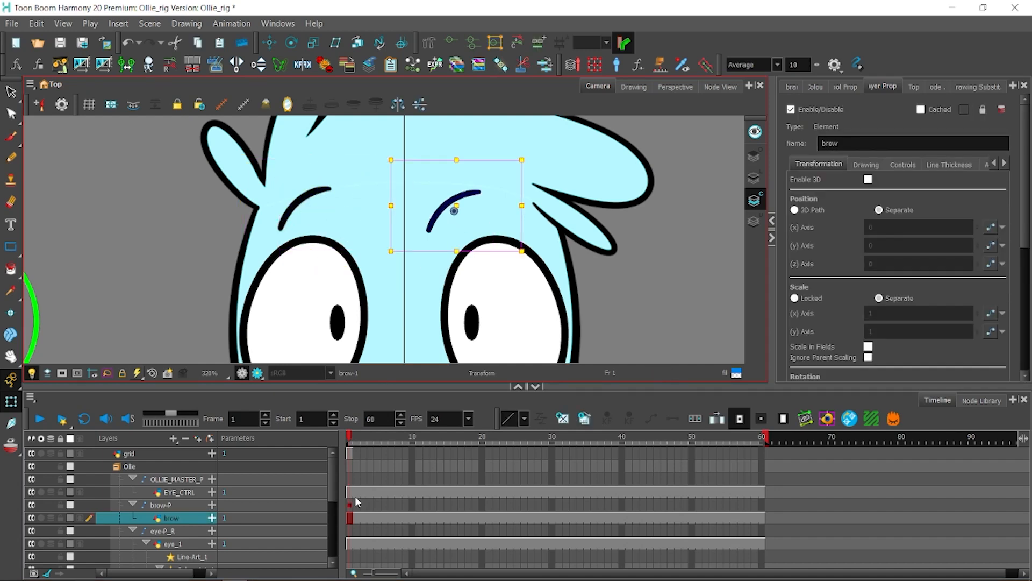
click(146, 294)
Clone the brow peg with its layer as drawings only and name the two pegs brow-P_L and brow-P_R
click(170, 504)
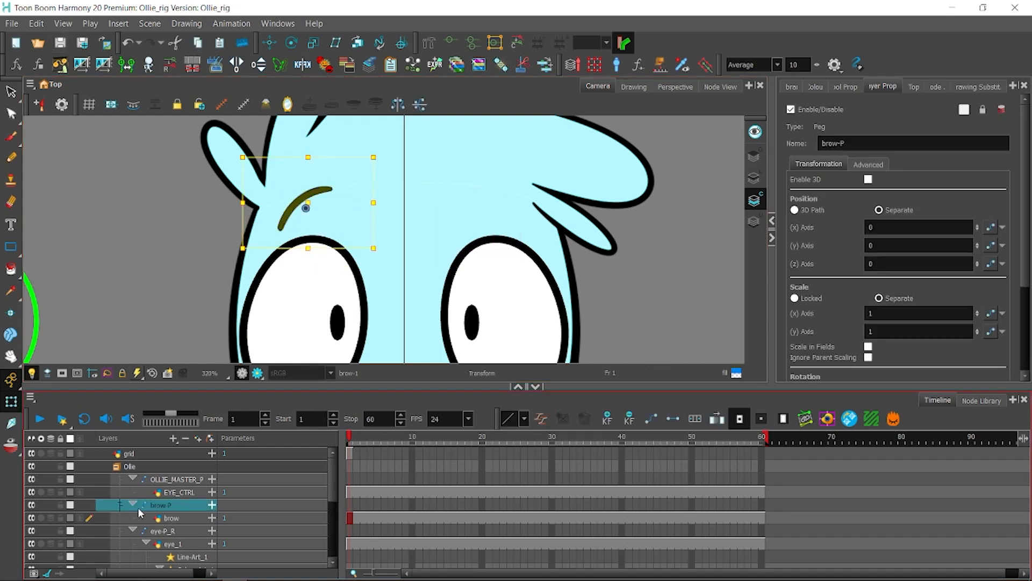
click(133, 504)
right_click(158, 506)
click(158, 239)
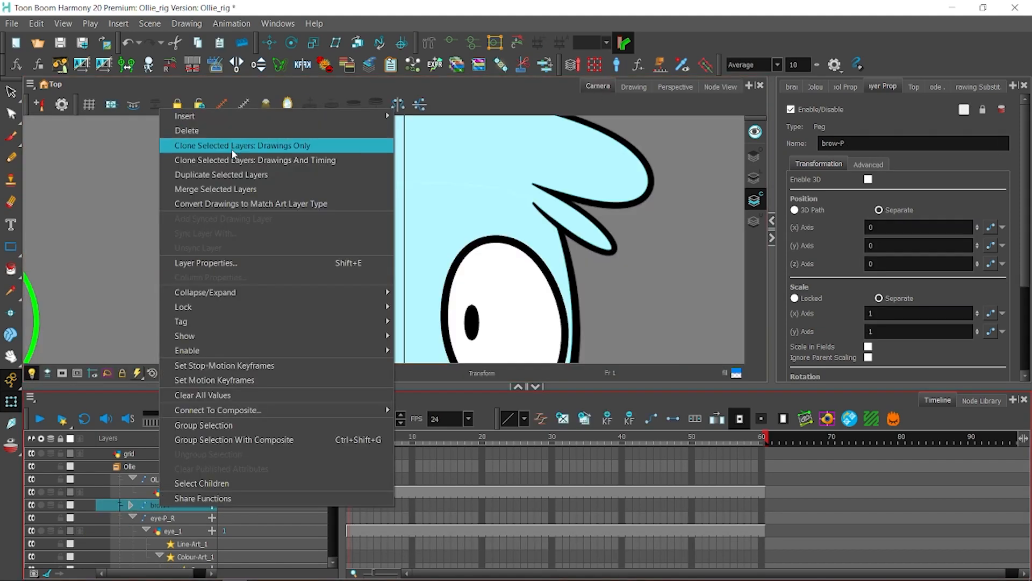
click(232, 147)
click(182, 237)
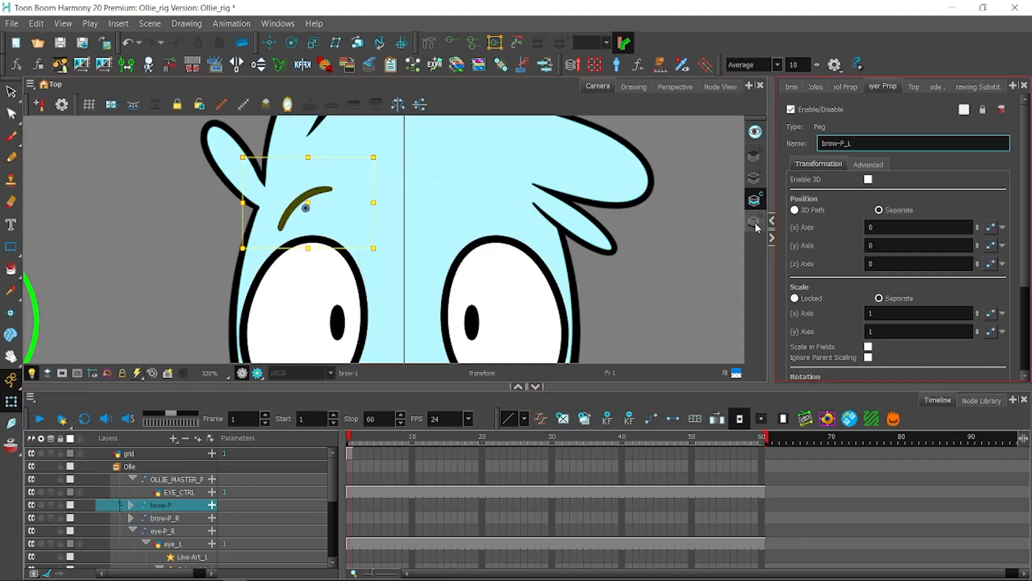
Mirror brow-P_R to the opposite side of the face so it sits above the other eye
scroll(893, 226, down, 3)
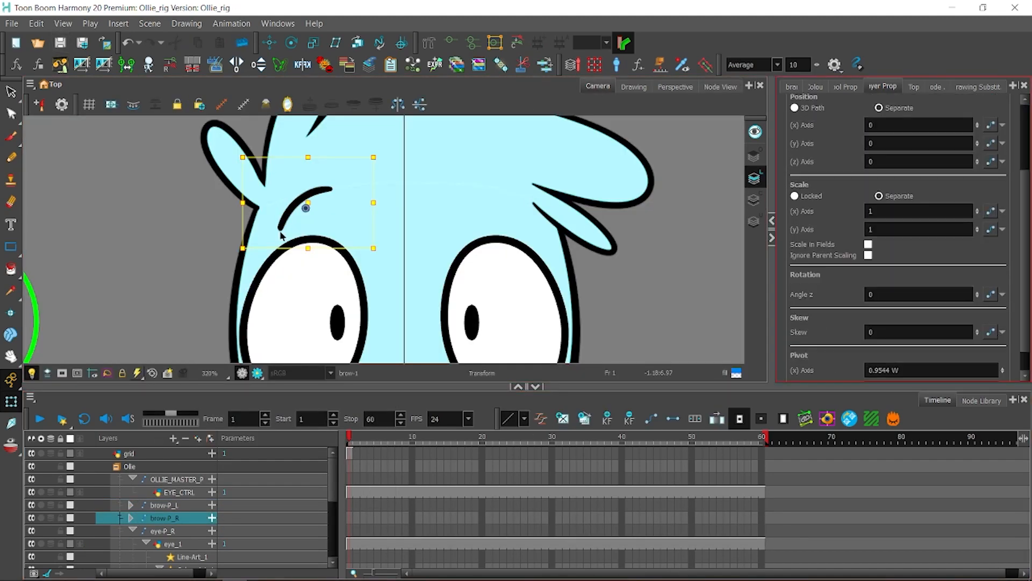
click(918, 125)
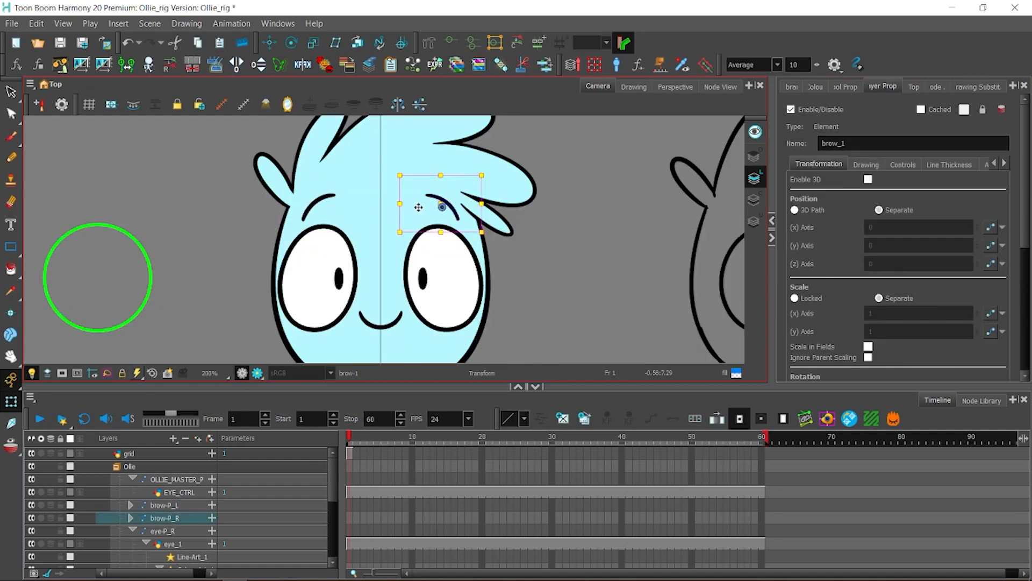
Cycle through the mirrored brow's drawing substitutions to check them, return to the first drawing and deselect the brow
key(bracketright)
key(bracketright)
key(bracketright)
key(bracketright)
key(bracketright)
key(bracketright)
key(bracketright)
key(bracketright)
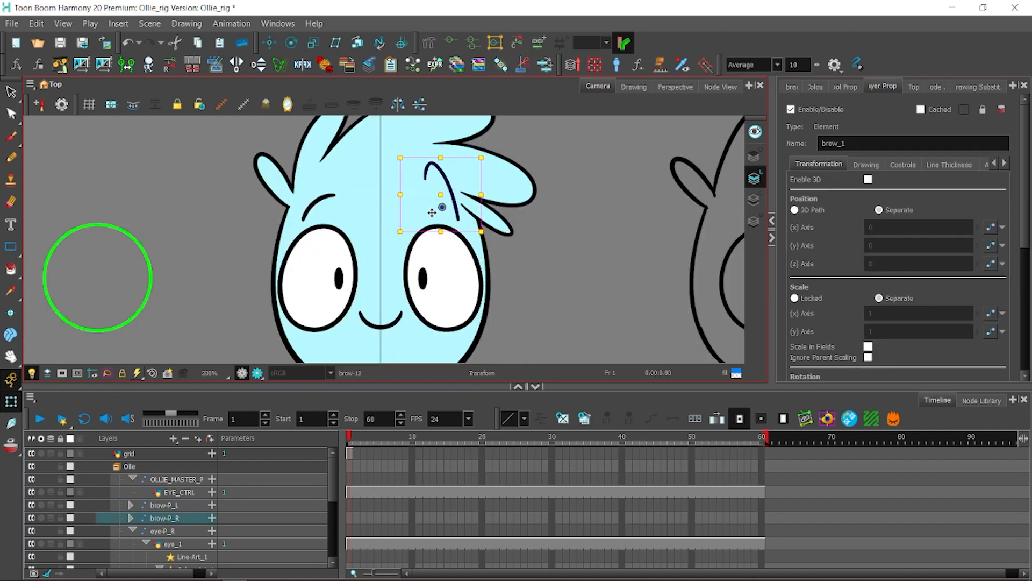
key(bracketleft)
key(bracketright)
key(bracketright)
key(bracketright)
key(bracketright)
key(bracketright)
key(bracketright)
key(bracketright)
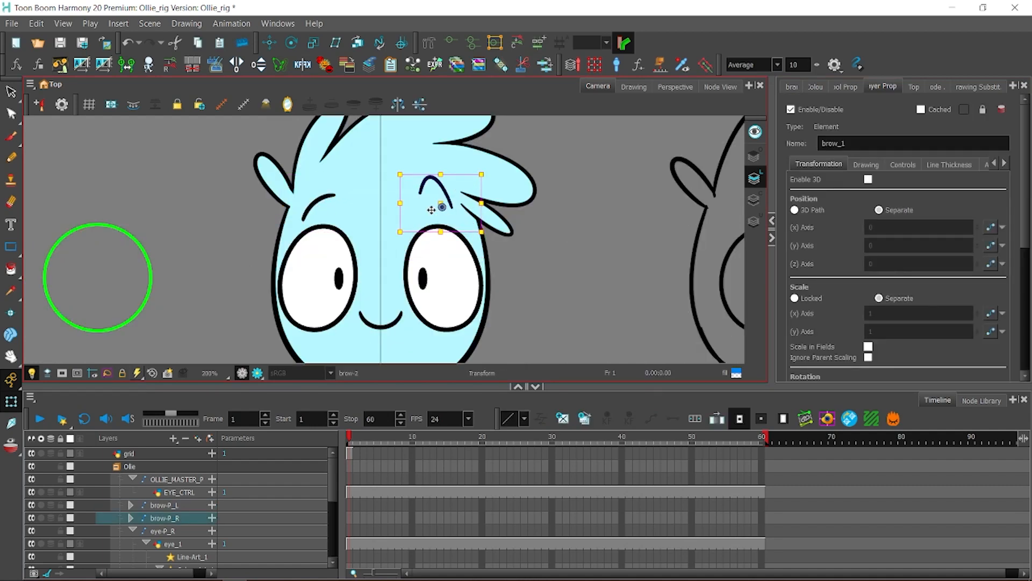
click(620, 200)
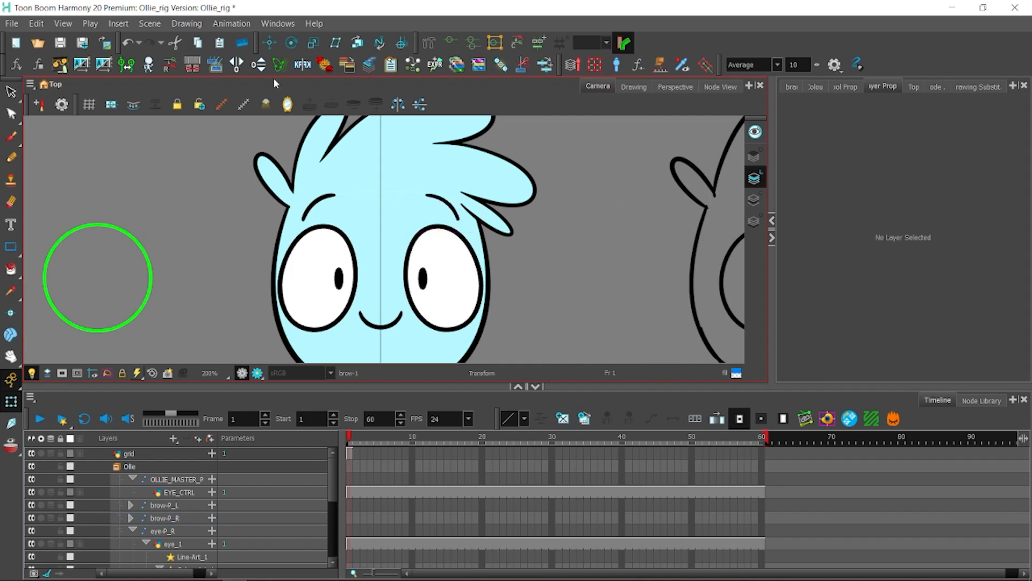
Save the scene
click(65, 42)
scroll(247, 231, down, 2)
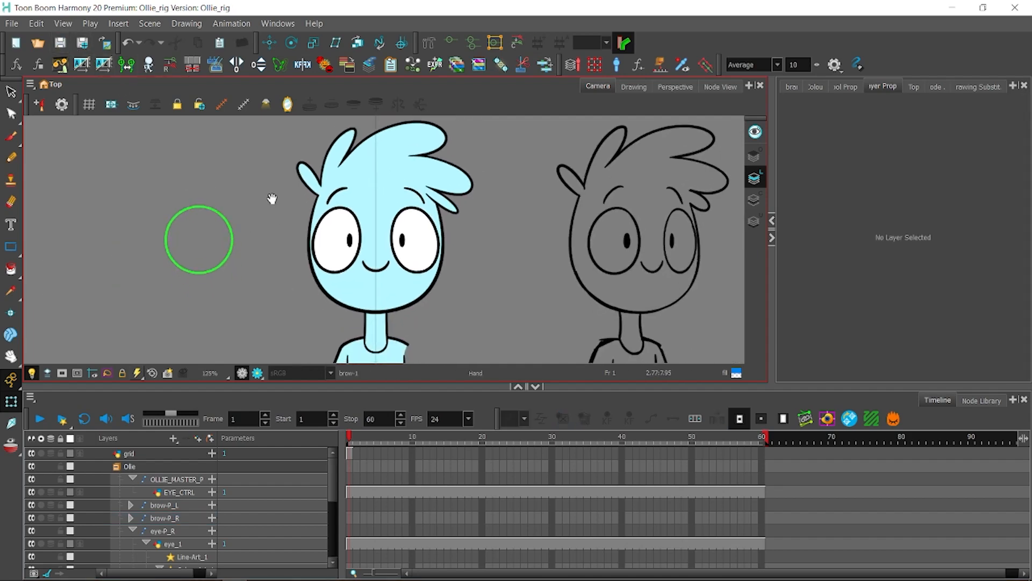
scroll(272, 199, up, 2)
scroll(272, 224, down, 2)
scroll(273, 224, up, 2)
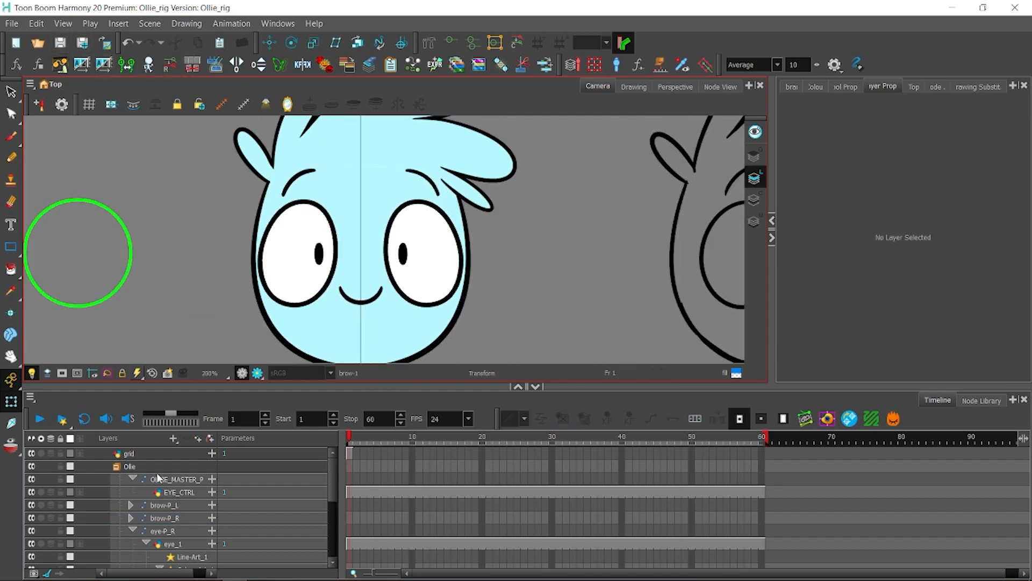
Connect both brow pegs and both eye pegs under the FACE_P peg in the Node View and save the scene
click(159, 505)
click(720, 87)
scroll(488, 247, up, 3)
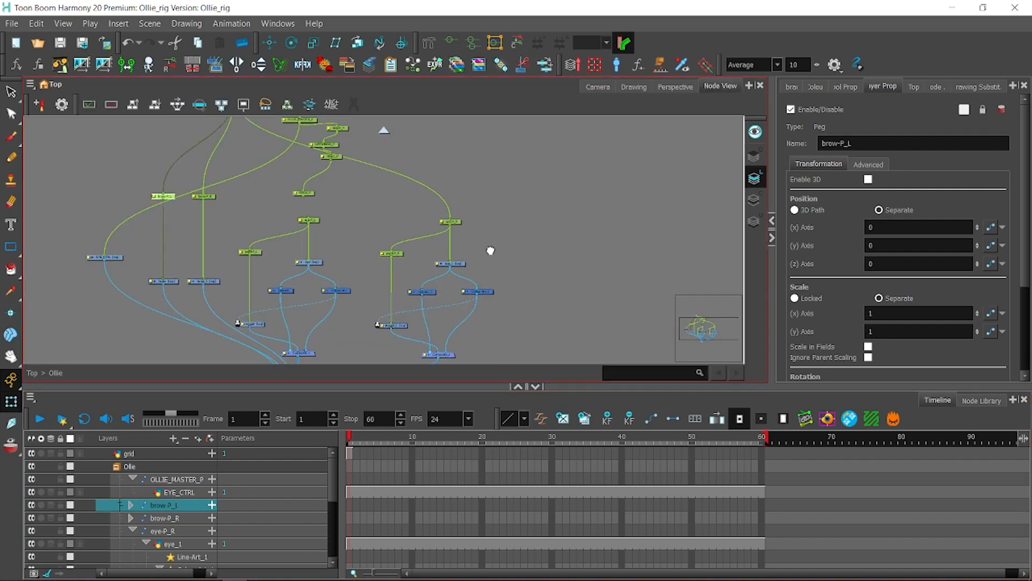
drag(351, 239, 320, 206)
drag(403, 154, 353, 203)
click(326, 178)
click(380, 196)
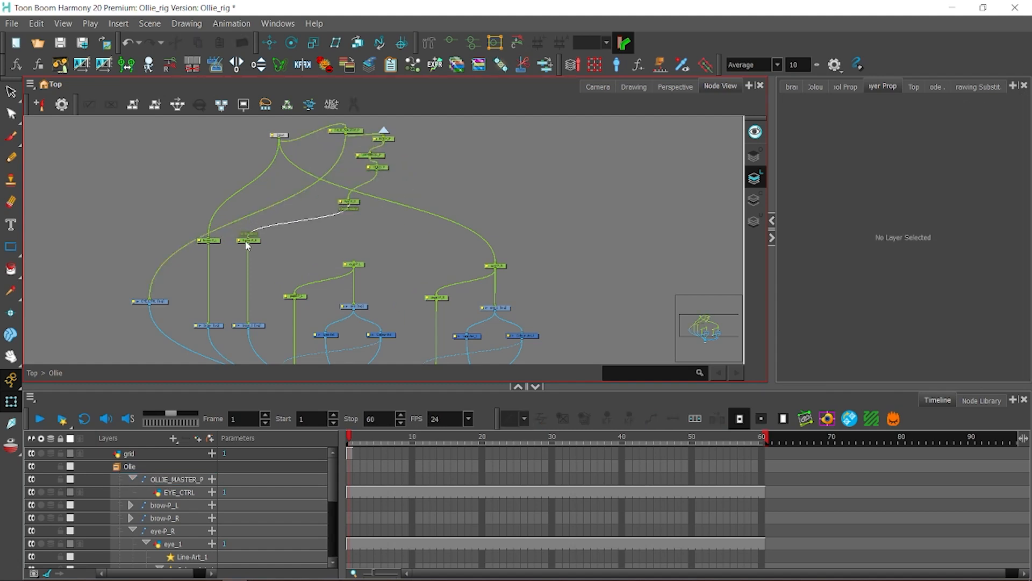
drag(245, 241, 247, 239)
drag(352, 266, 352, 265)
mouse_move(349, 207)
mouse_down()
mouse_move(494, 265)
mouse_move(277, 230)
mouse_move(347, 220)
mouse_move(368, 203)
mouse_up()
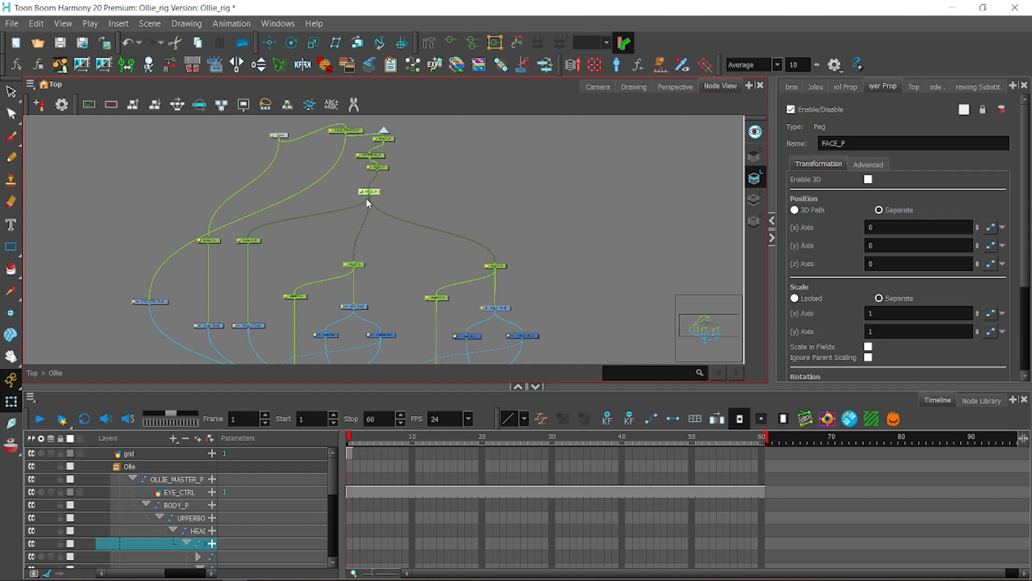
drag(221, 239, 218, 240)
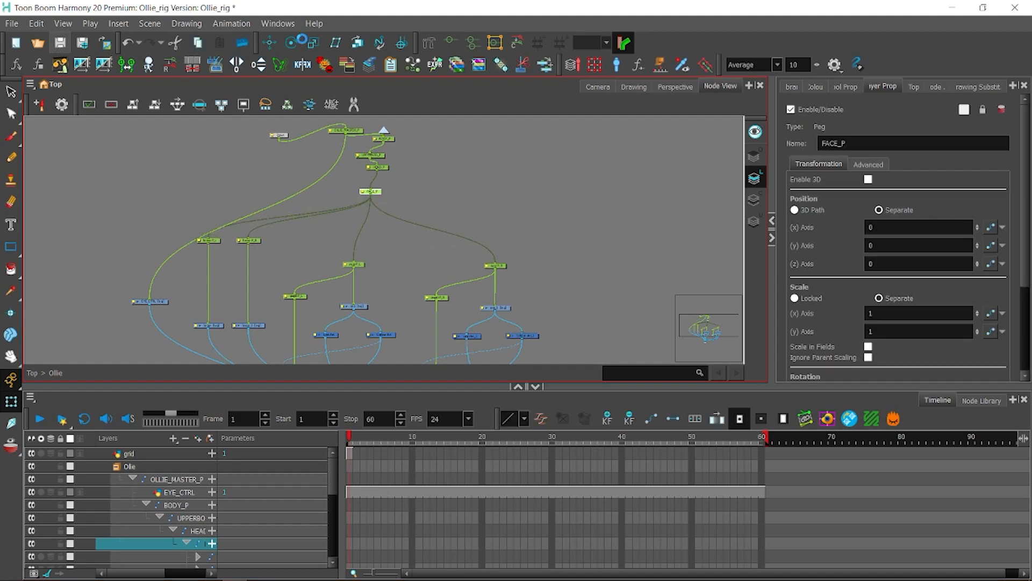
click(60, 42)
Move the FACE_P pivot from the torso up to the middle of the mouth using the Rotate tool
click(598, 87)
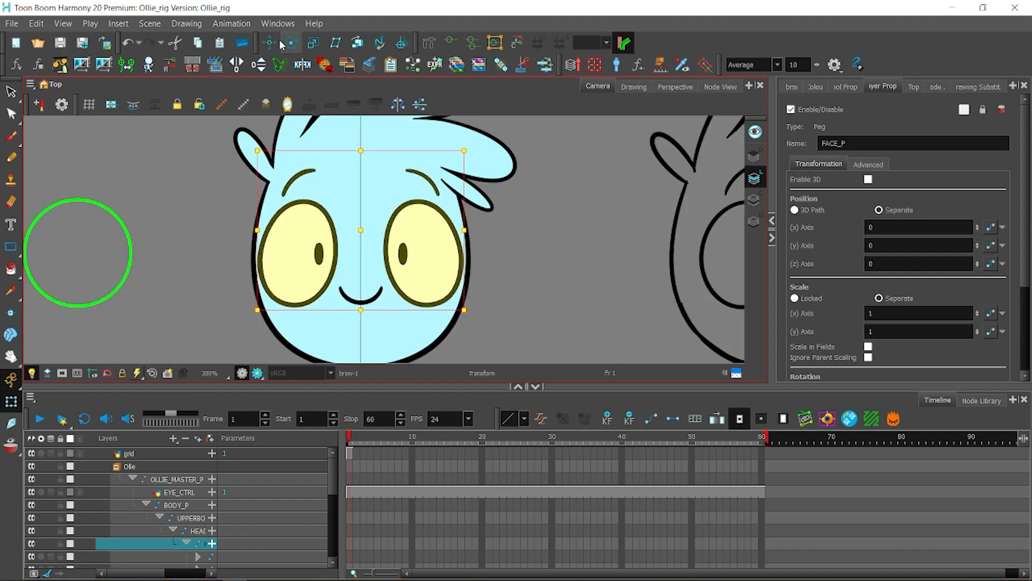
click(291, 43)
drag(407, 194, 401, 150)
scroll(401, 150, down, 3)
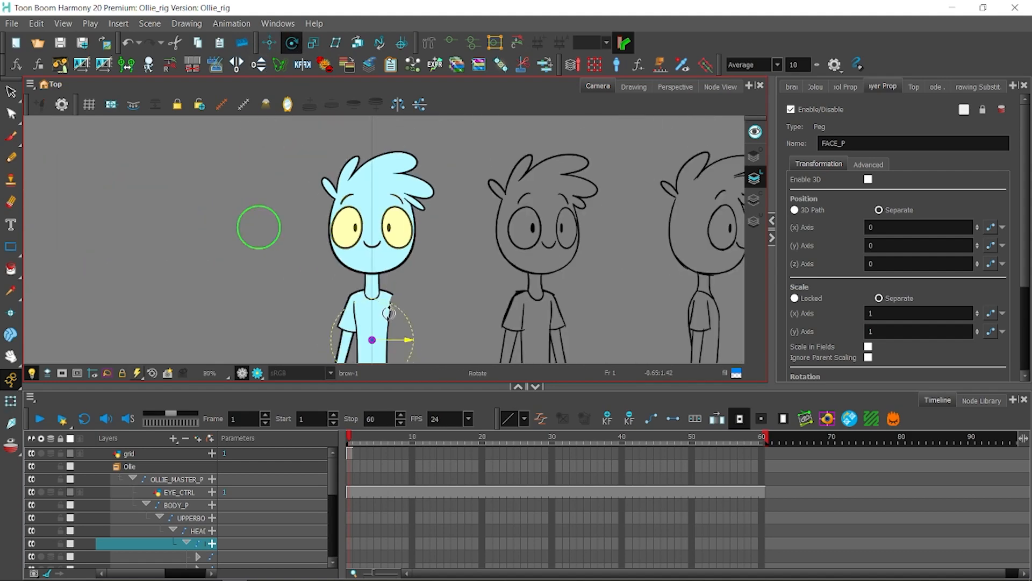
scroll(375, 241, up, 3)
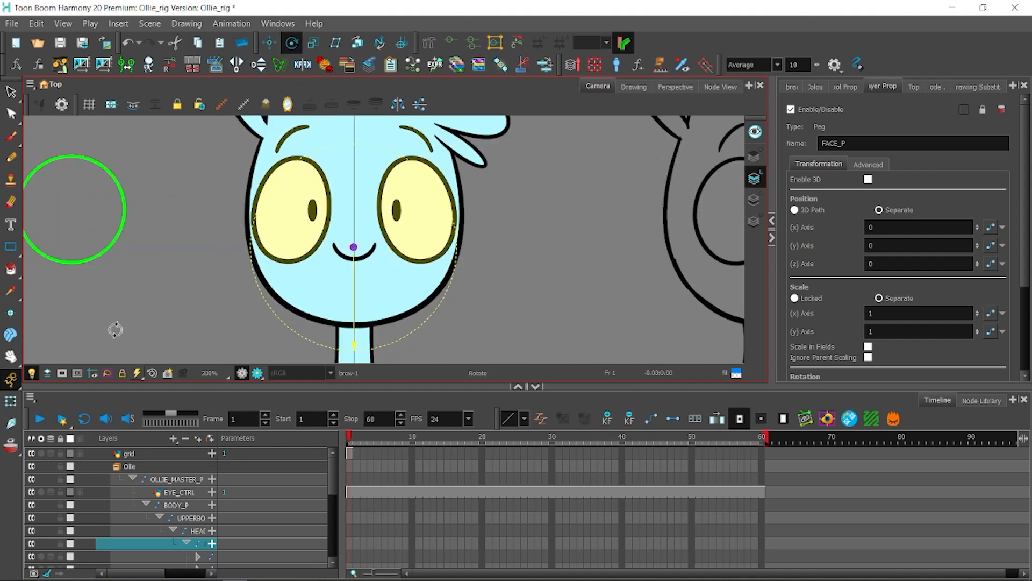
click(11, 400)
Test transforming the face features with FACE_P about the relocated pivot and undo the changes
scroll(343, 160, down, 2)
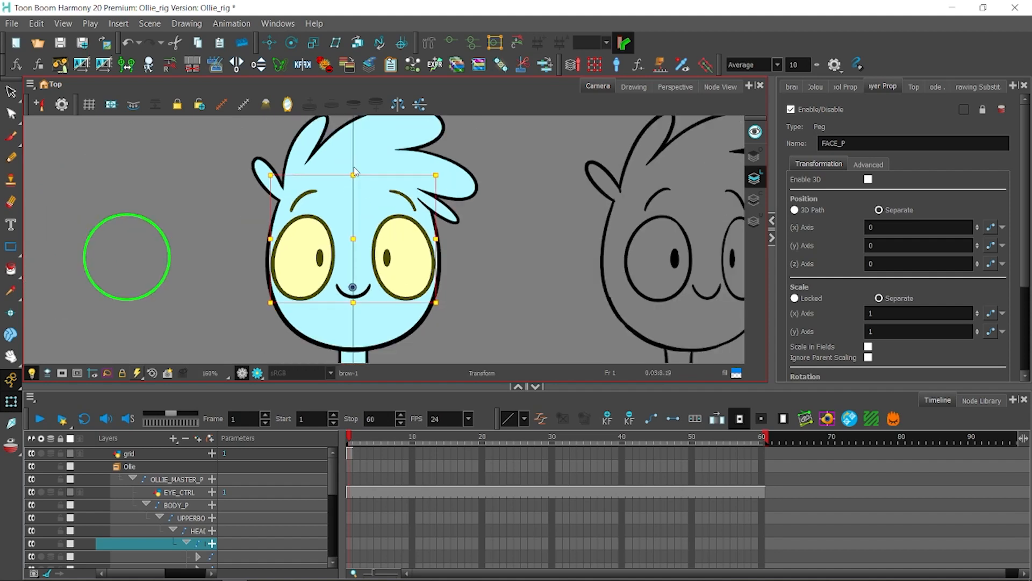
mouse_move(350, 155)
mouse_down()
mouse_move(360, 177)
mouse_move(360, 156)
mouse_move(351, 174)
mouse_up()
mouse_move(398, 248)
mouse_down()
mouse_move(418, 247)
mouse_move(409, 244)
mouse_up()
key(ctrl+z)
Save the scene, reselect FACE_P and set its pivot X value to 0
click(60, 43)
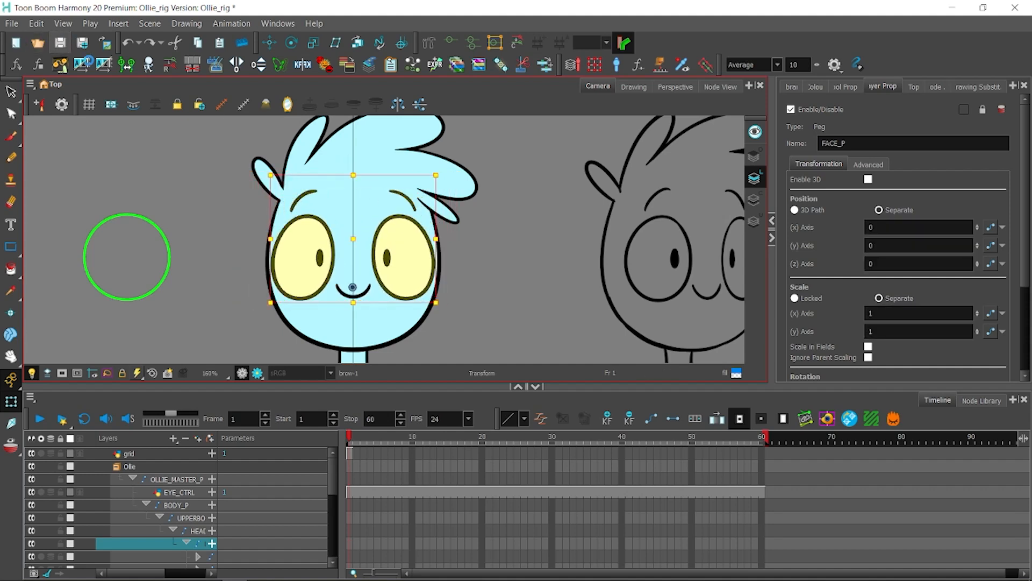
key(Escape)
click(704, 88)
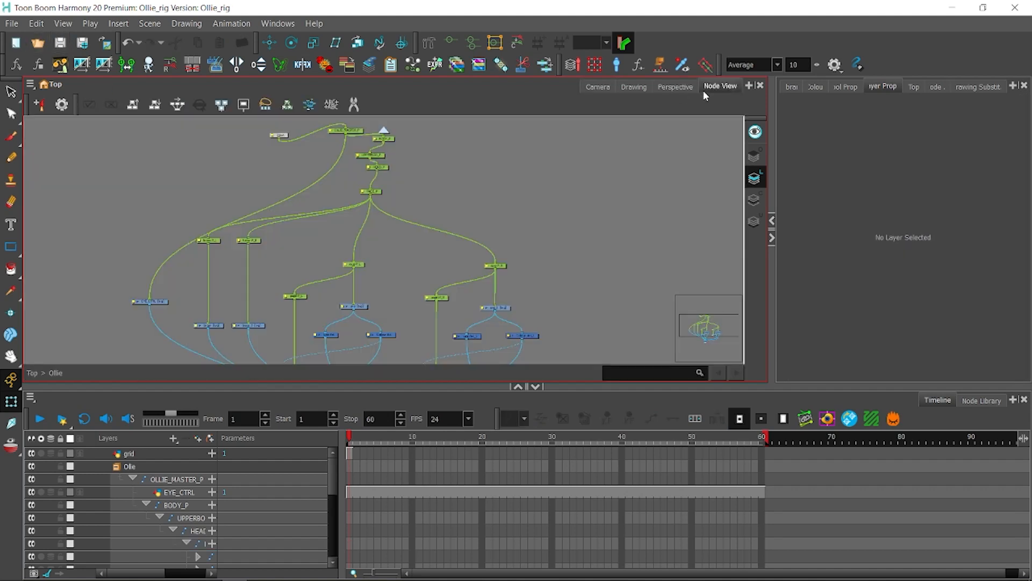
click(376, 189)
click(598, 86)
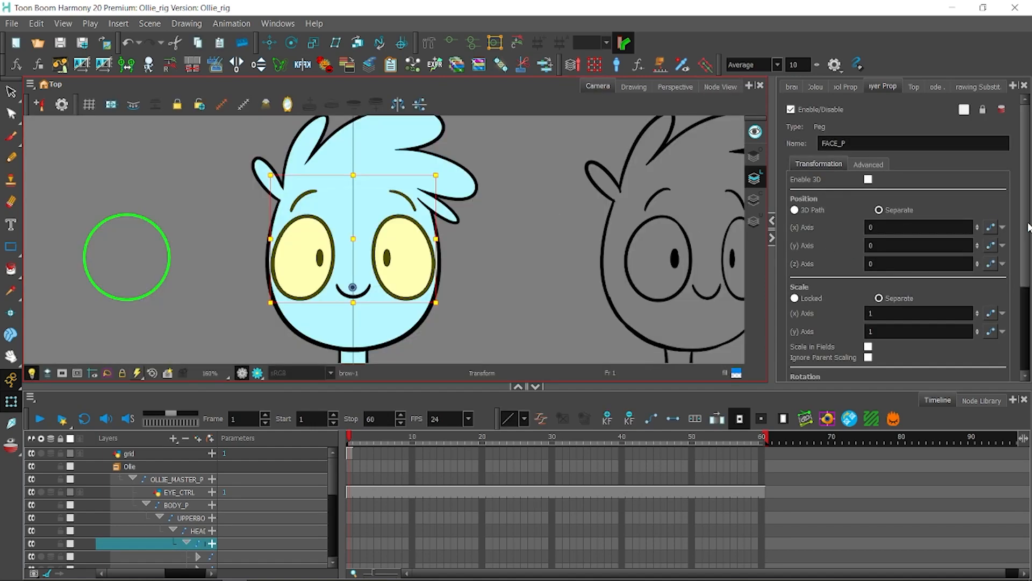
scroll(903, 329, down, 3)
click(903, 342)
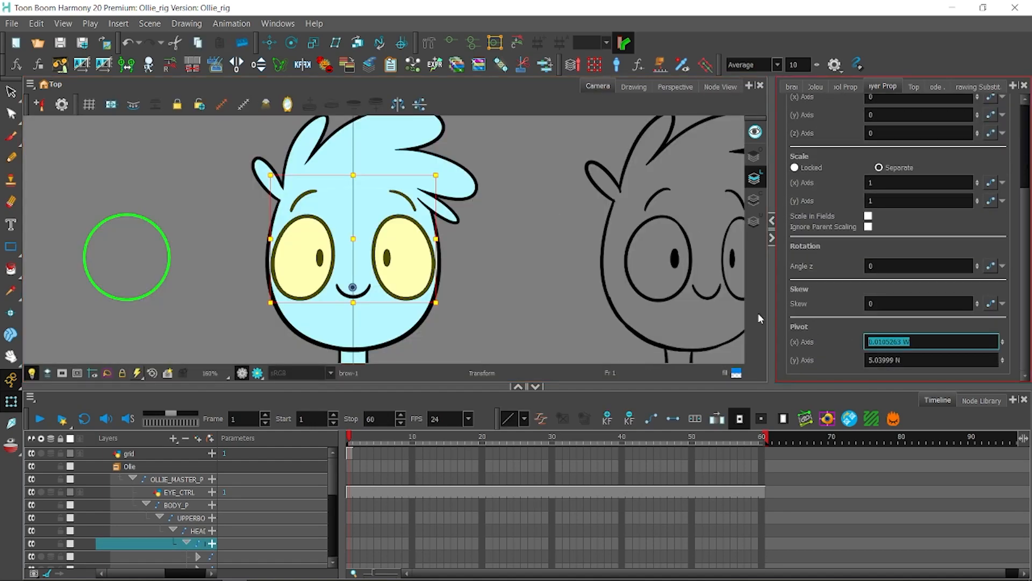
text(0)
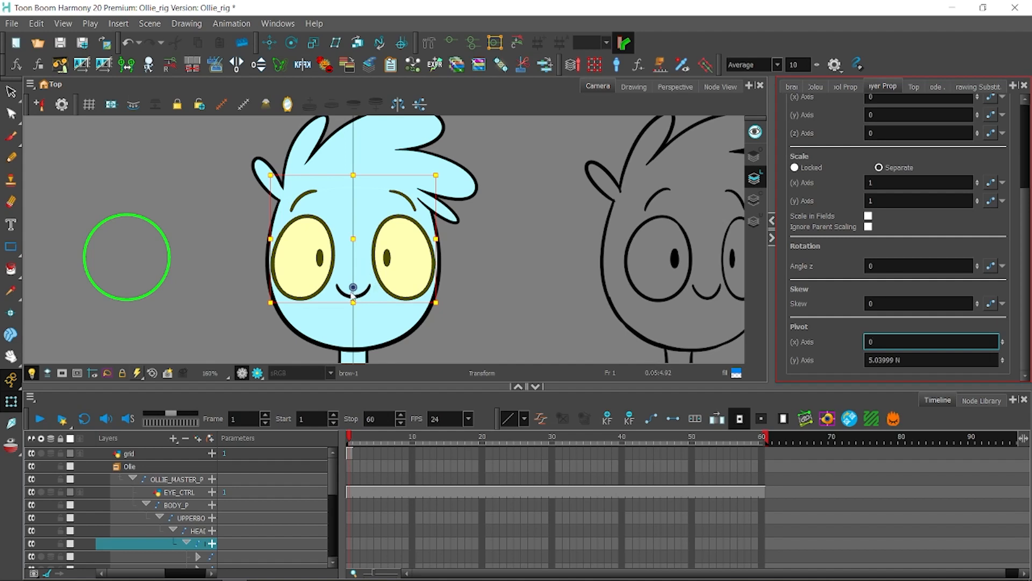
Lower the FACE_P pivot slightly to about 4.92 N with the Rotate tool and reset its X value to 0
click(292, 43)
drag(353, 287, 353, 292)
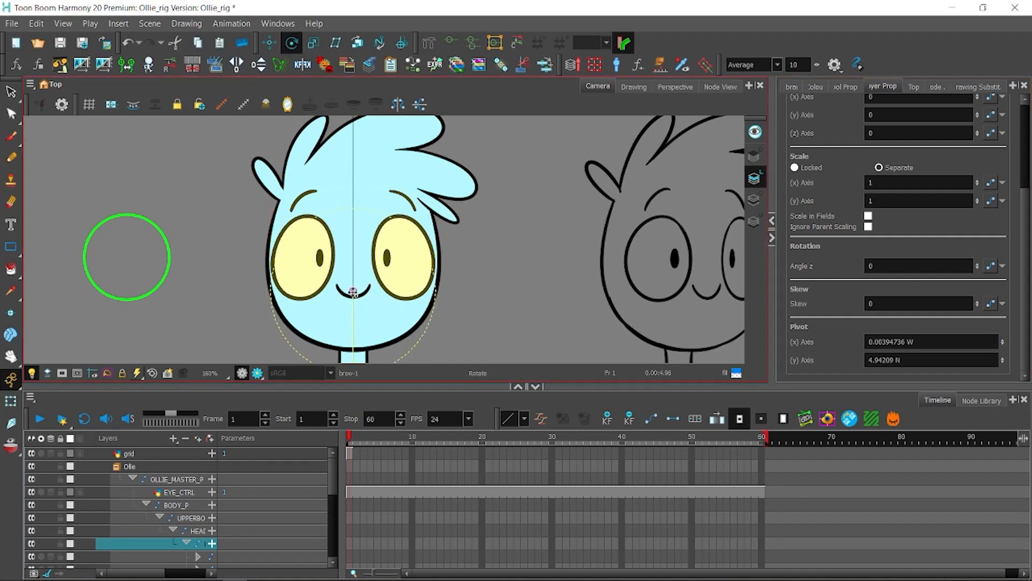
drag(915, 342, 809, 329)
text(0)
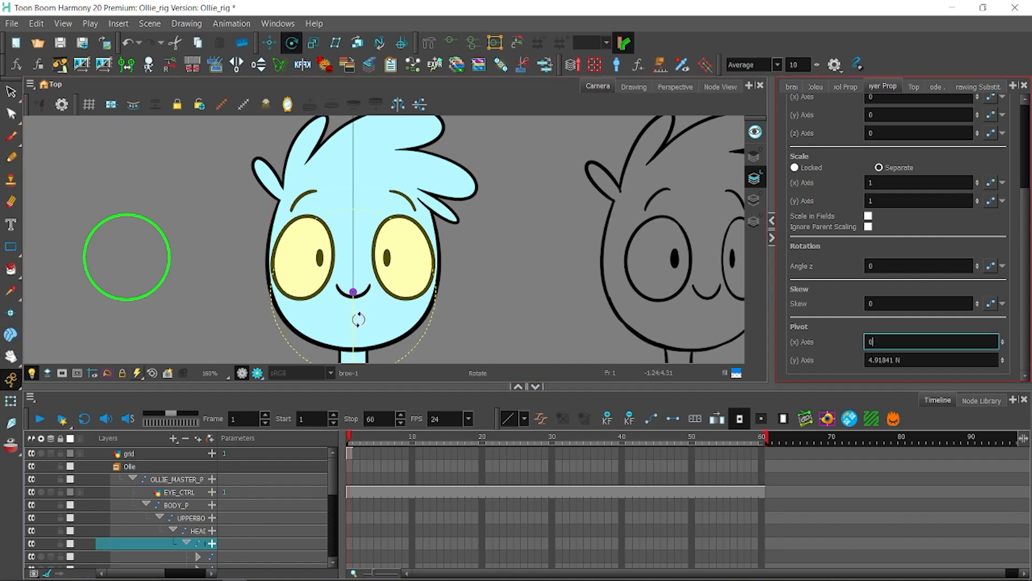
Test stretching the face features vertically with the Transform tool, undo the stretch, save the scene and deselect the peg
click(11, 401)
click(353, 182)
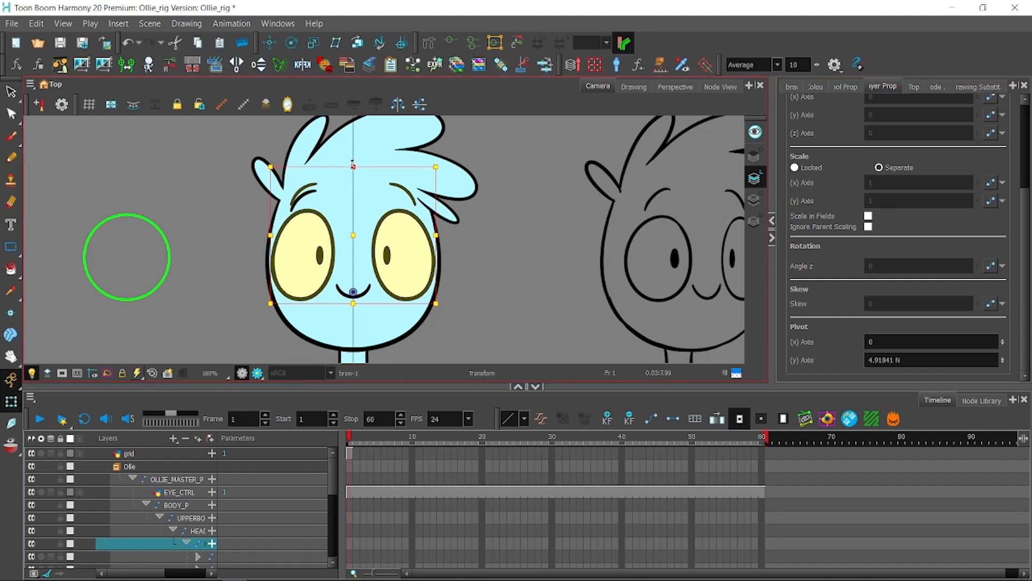
drag(353, 183, 355, 158)
click(60, 42)
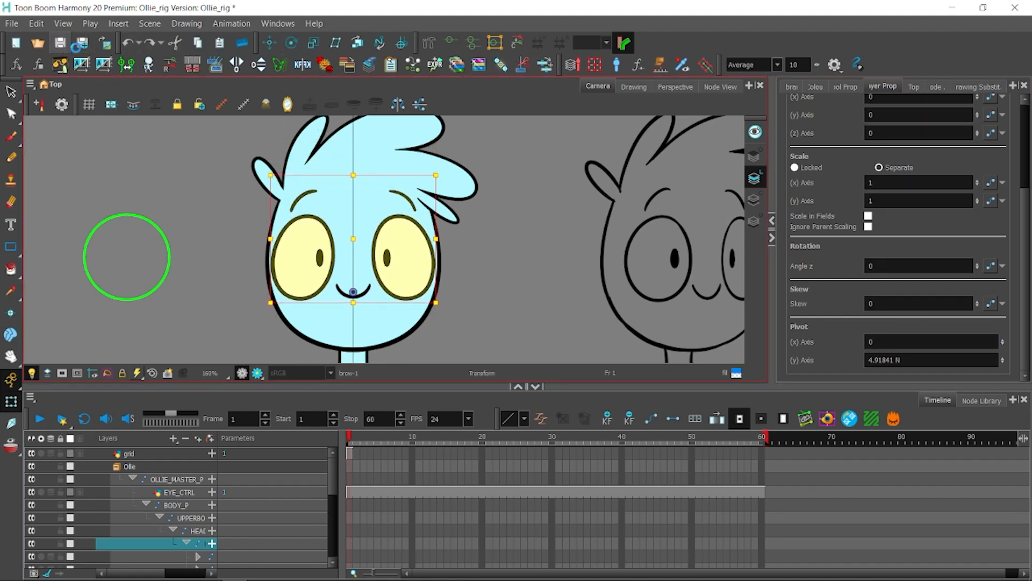
click(159, 152)
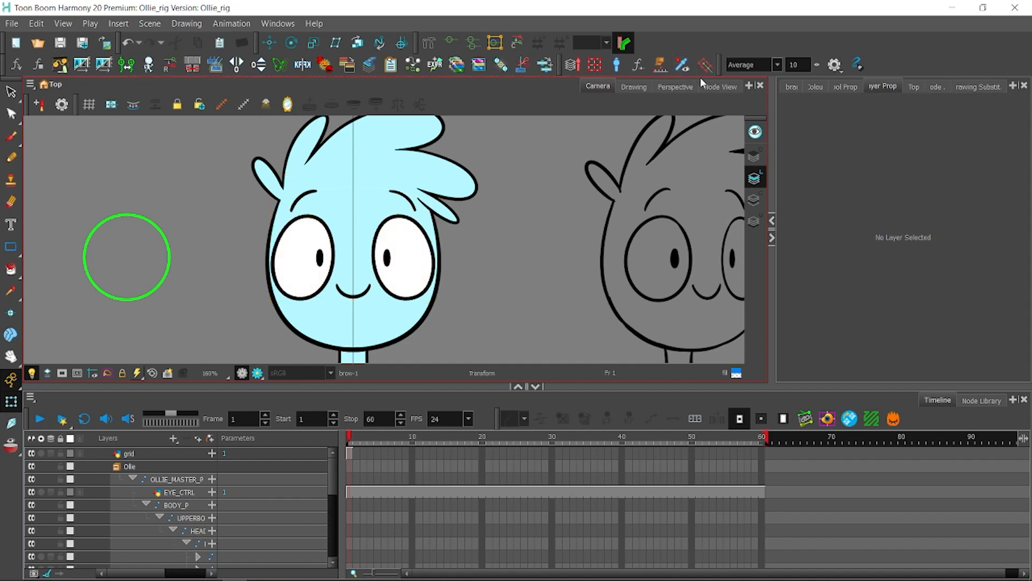
click(718, 86)
click(377, 193)
click(848, 86)
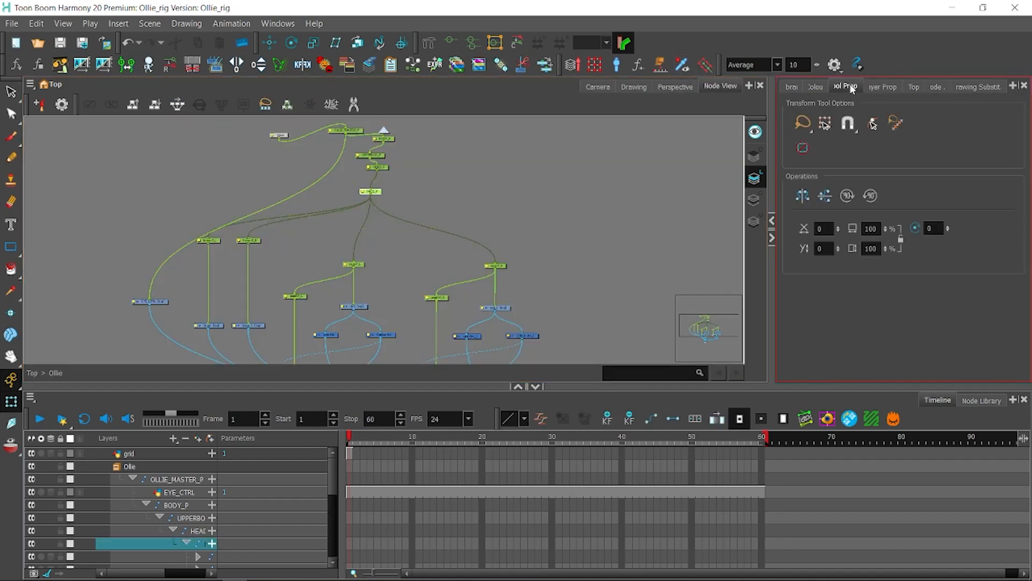
click(792, 87)
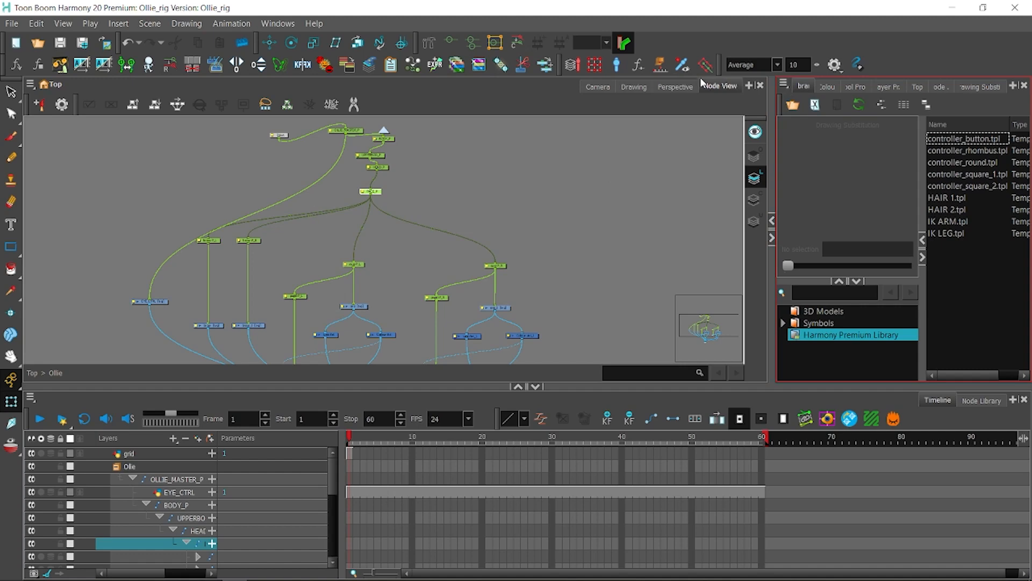
click(597, 86)
scroll(349, 294, up, 5)
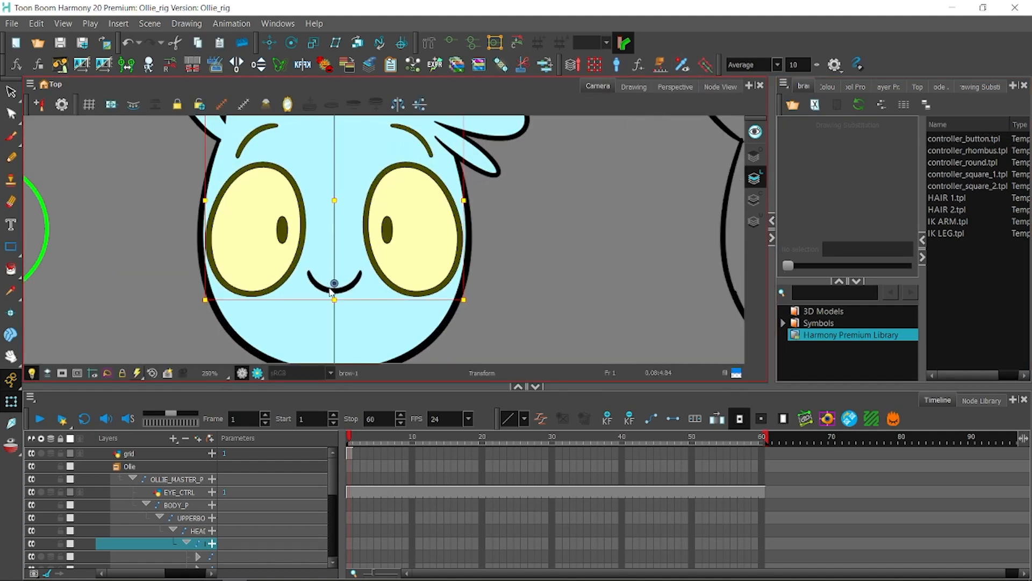
scroll(321, 482, down, 3)
Widen the timeline's layer column and collapse the brow and eye pegs under FACE_P
drag(356, 438, 330, 485)
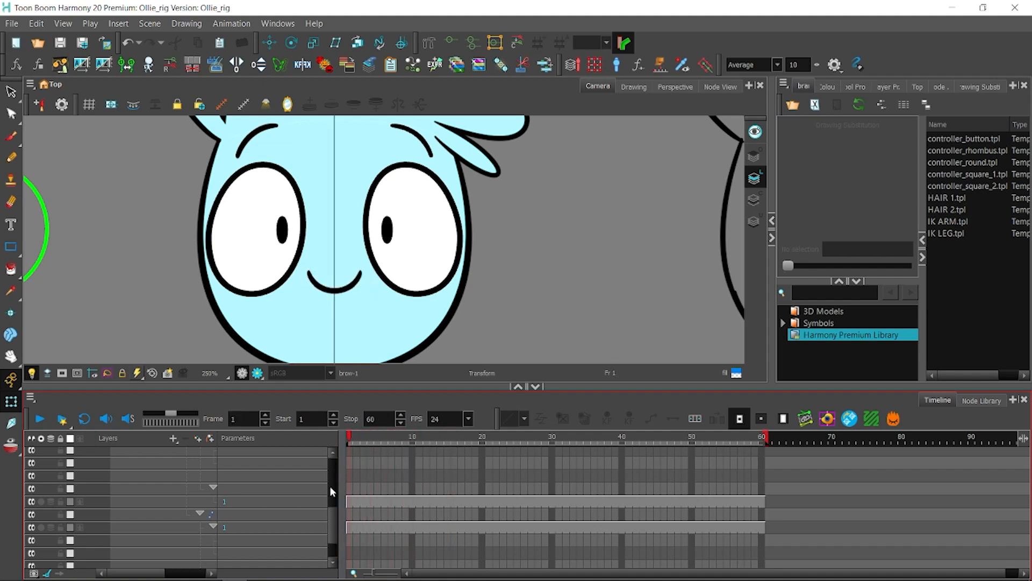
scroll(330, 486, up, 3)
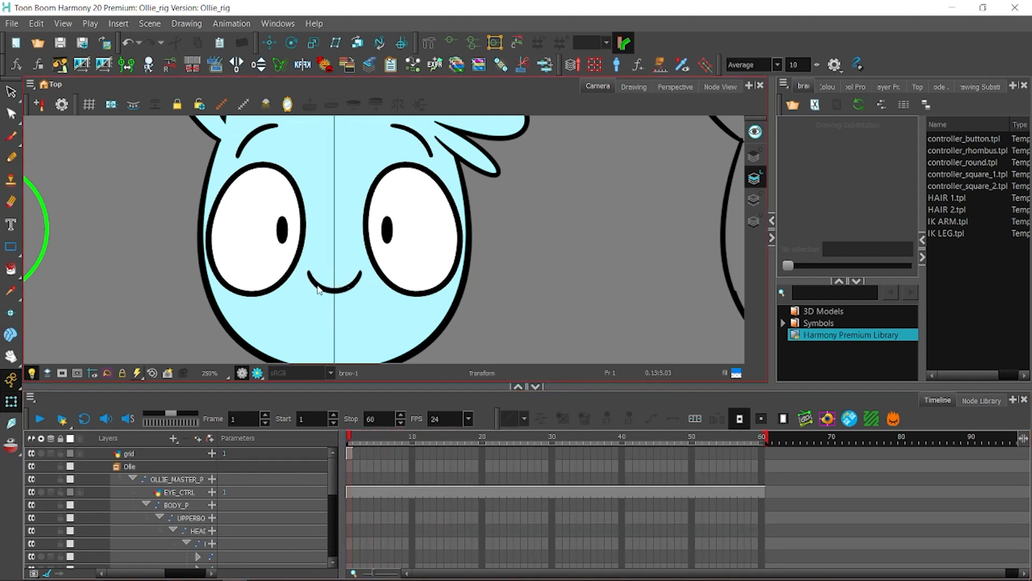
click(183, 509)
scroll(183, 510, down, 3)
drag(342, 482, 471, 482)
scroll(215, 486, down, 3)
click(198, 477)
click(200, 489)
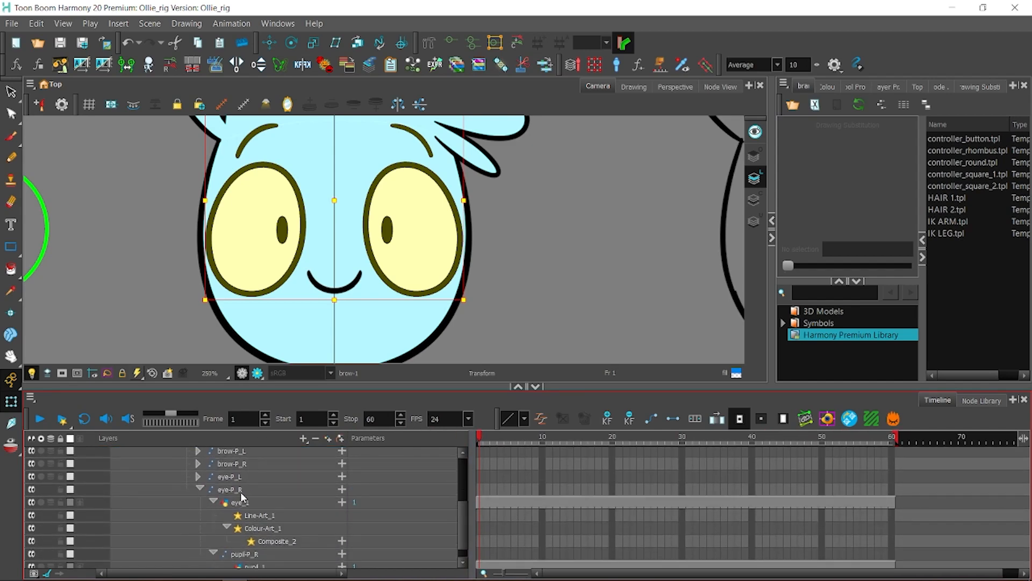
click(201, 489)
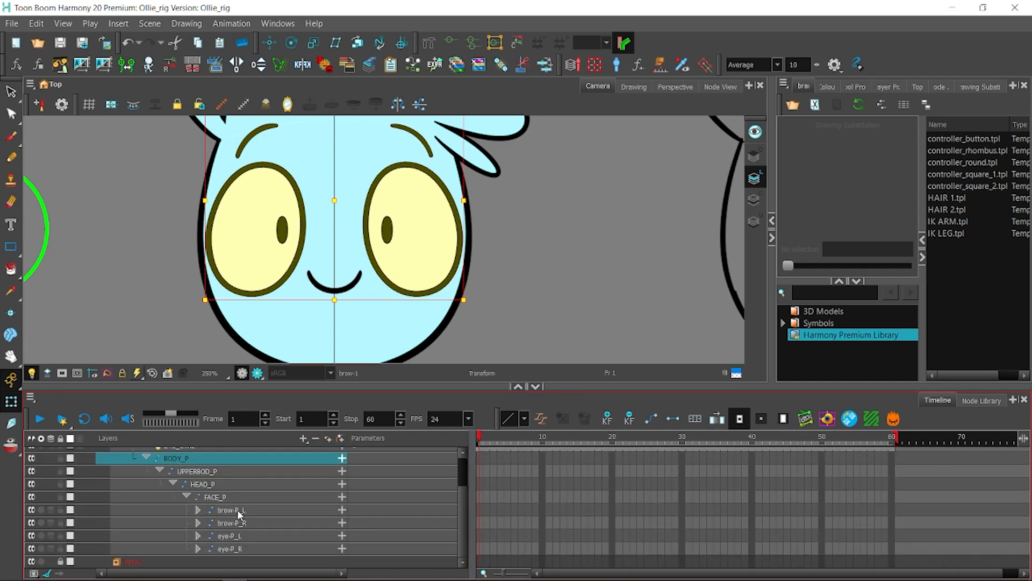
Add a drawing layer named mouth alongside brow-P_L under FACE_P
click(226, 509)
click(300, 441)
click(323, 471)
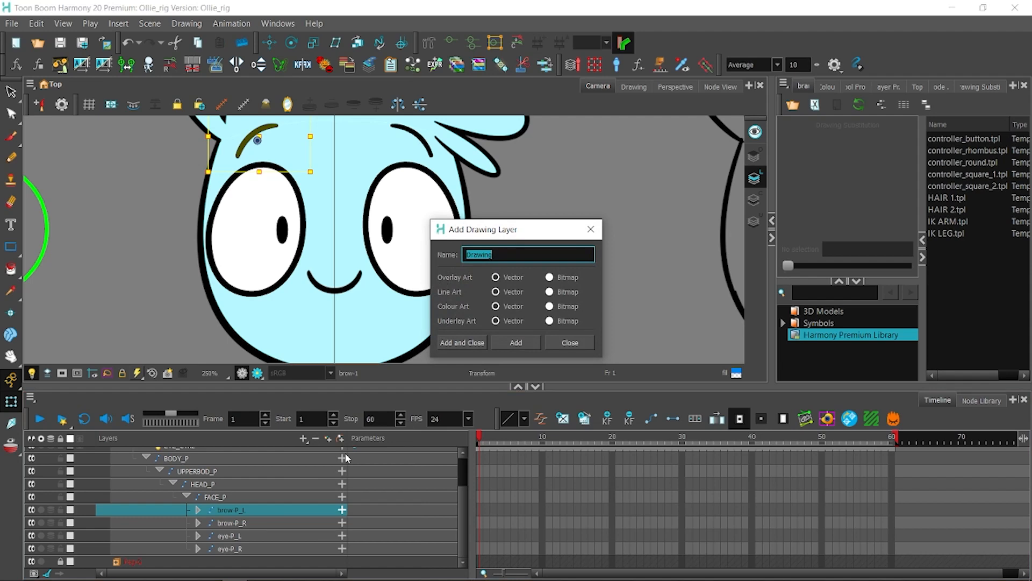
click(461, 343)
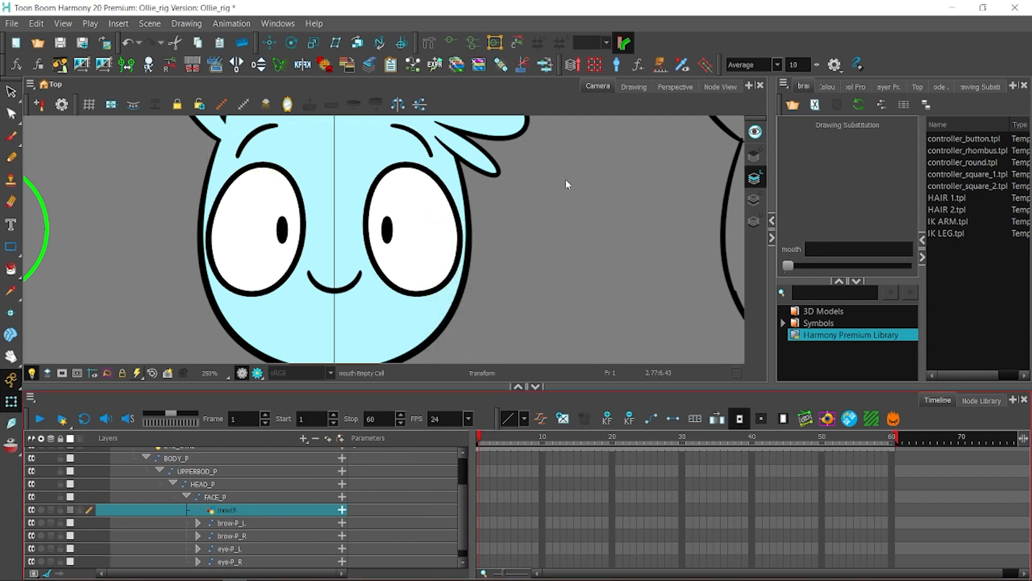
Move the mouth node beside the eye branches in the node network and order it beneath the brows and eyes
click(720, 86)
drag(479, 197, 398, 141)
drag(275, 275, 576, 294)
drag(415, 362, 375, 285)
drag(214, 298, 232, 299)
drag(298, 237, 286, 283)
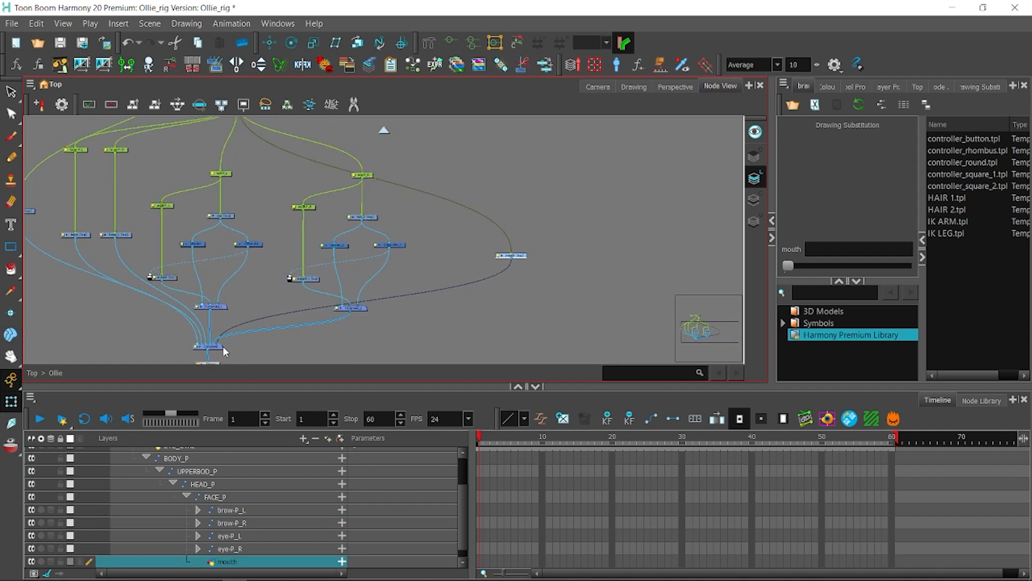
Reposition the main composite node beneath the face branches and place the group's output node directly below it
drag(223, 346, 327, 289)
scroll(323, 292, down, 1)
click(264, 293)
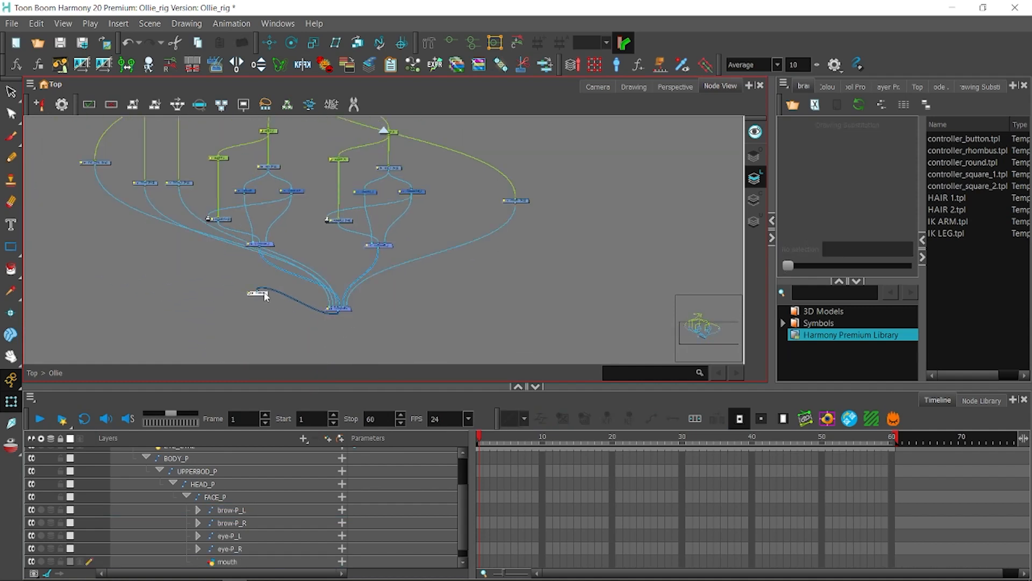
drag(265, 296, 337, 355)
Insert a Composite node between the main composite and the group's output
click(976, 400)
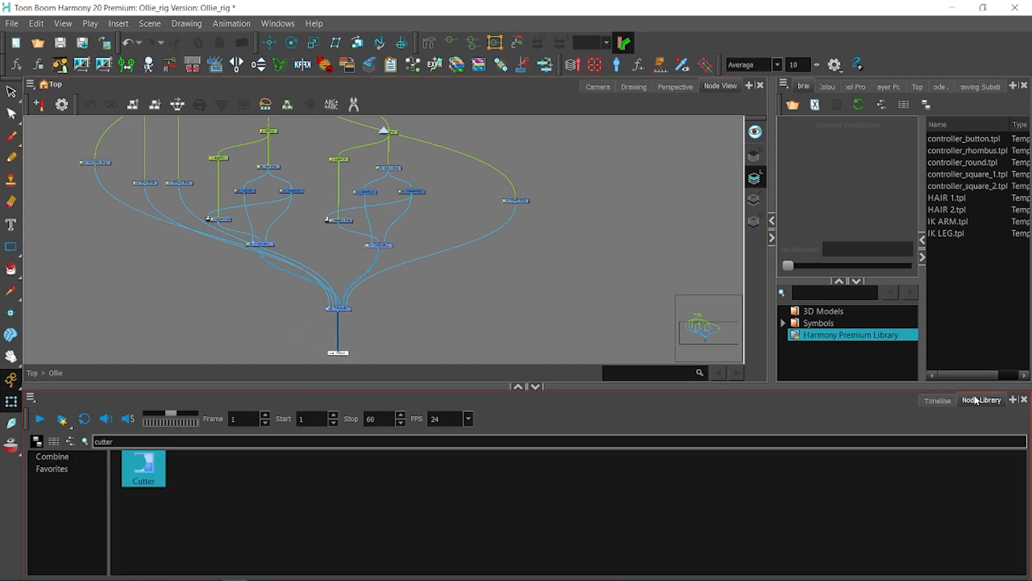
double_click(178, 441)
text(com)
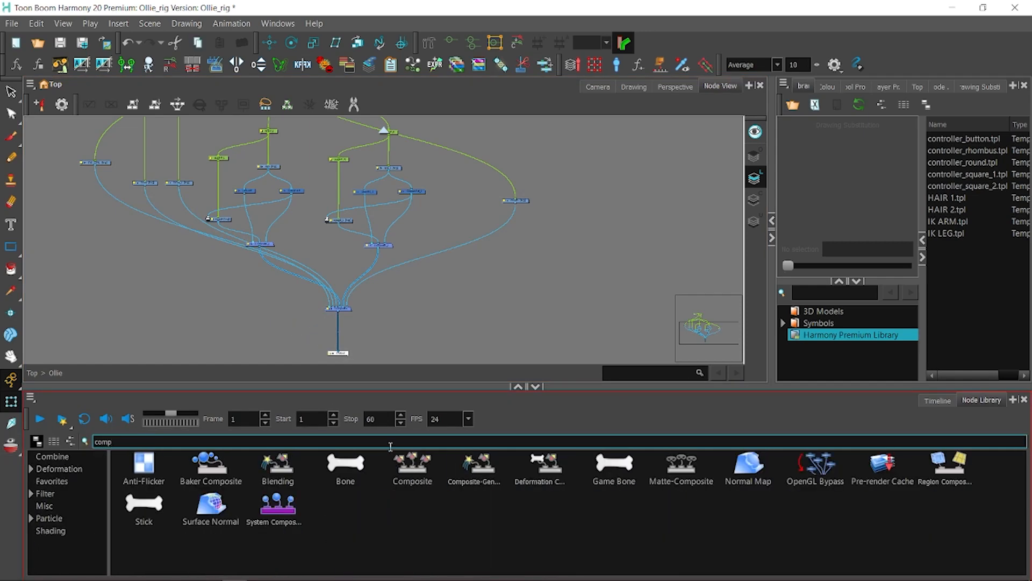
text(p)
mouse_move(412, 464)
mouse_down()
mouse_move(334, 318)
mouse_move(339, 331)
mouse_move(329, 327)
mouse_up()
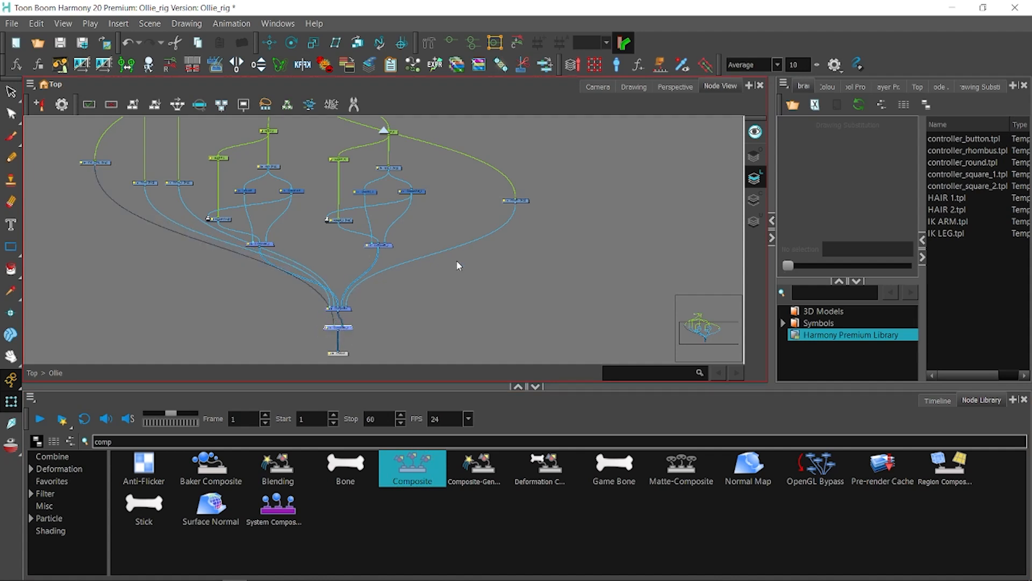
Add a separate Composite node below EYE_CTRL and reroute the EYE_CTRL cable into it
click(205, 442)
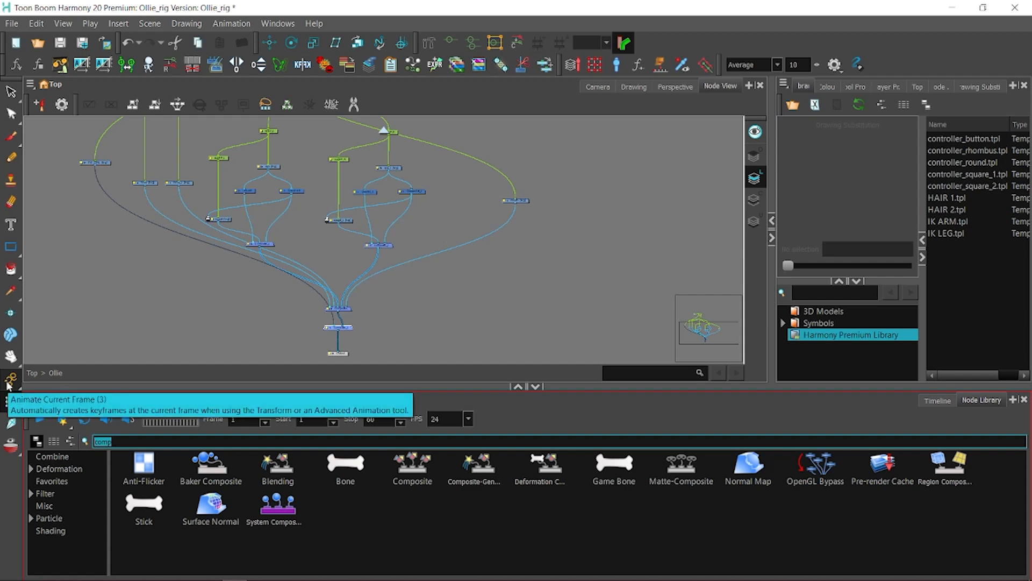
drag(413, 469, 173, 304)
drag(329, 325, 171, 302)
Add a Visibility node after the EYE_CTRL composite and connect it to the last composite before the output
click(95, 442)
text(visi)
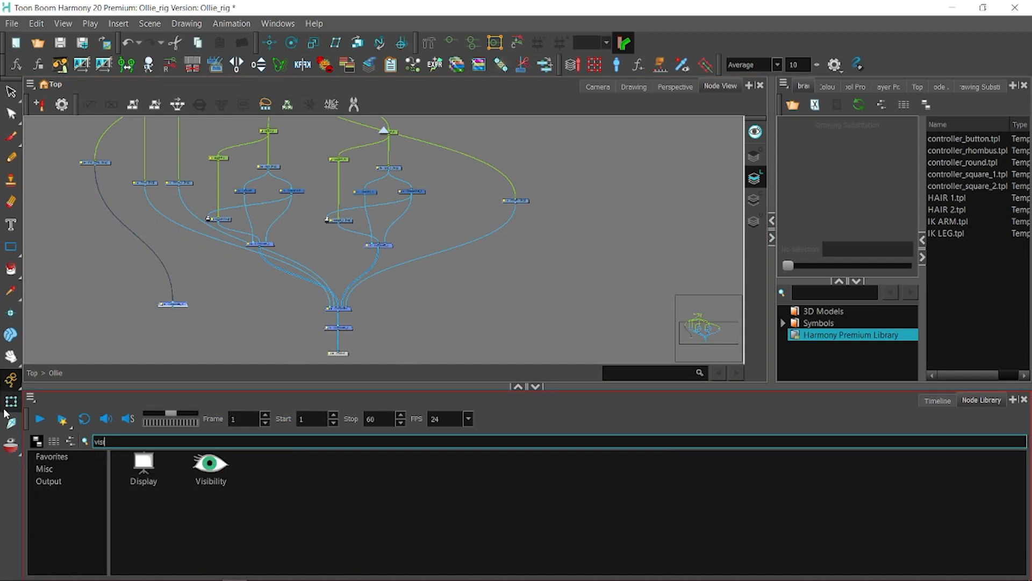
drag(211, 467, 200, 271)
drag(193, 274, 194, 276)
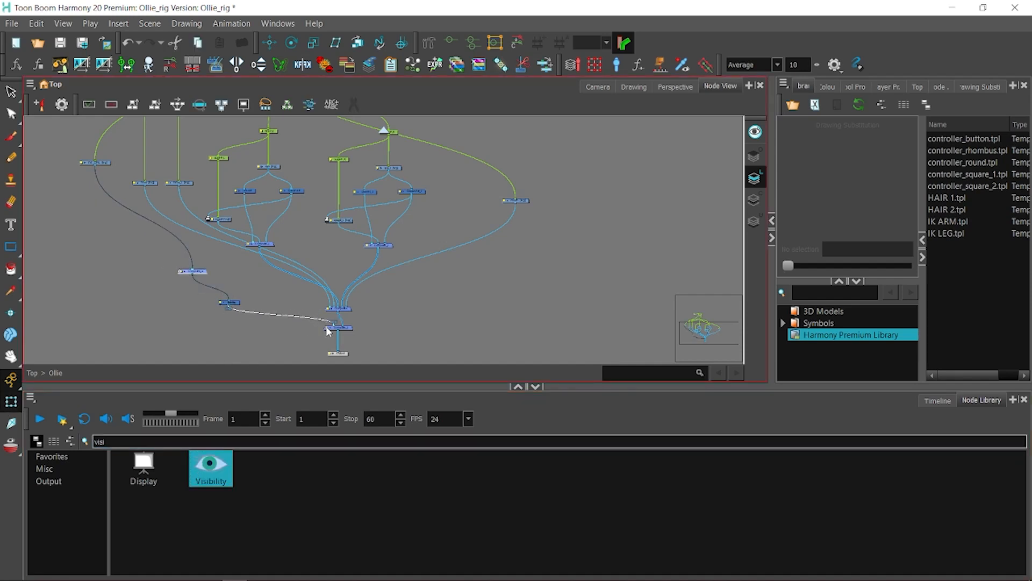
click(229, 302)
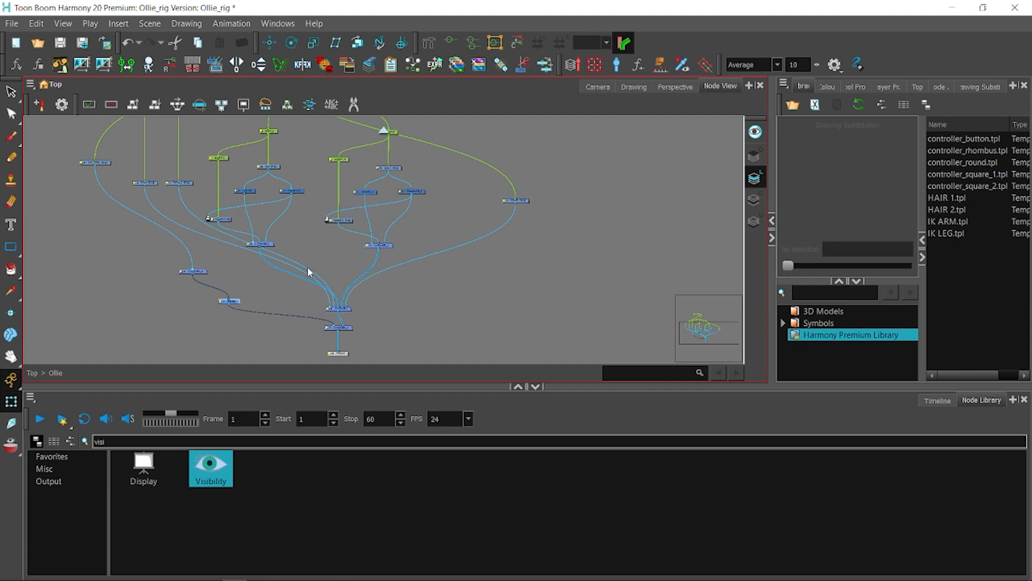
Turn off Soft Render for the Visibility node
click(598, 87)
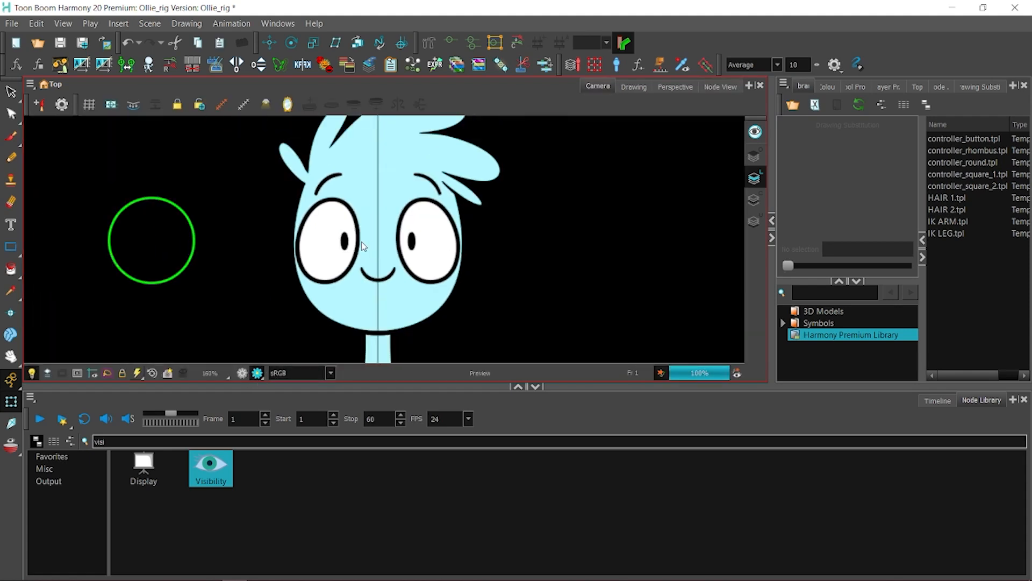
click(858, 86)
click(892, 86)
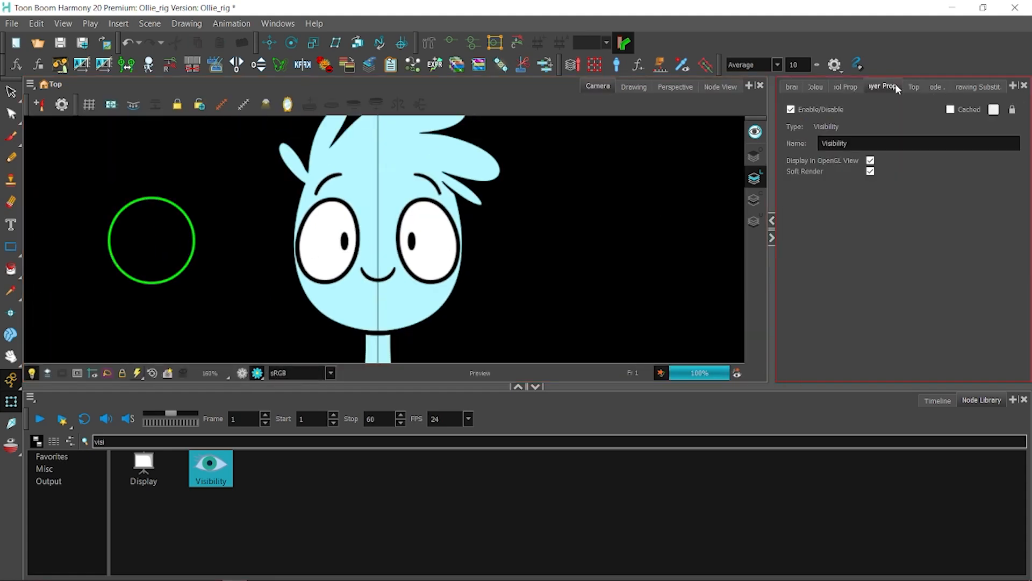
click(870, 172)
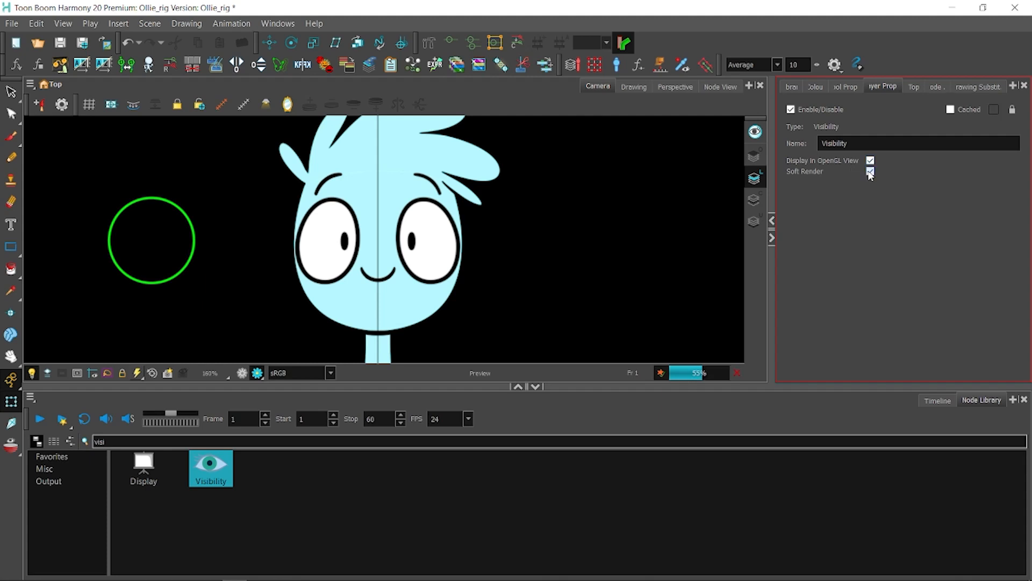
click(284, 349)
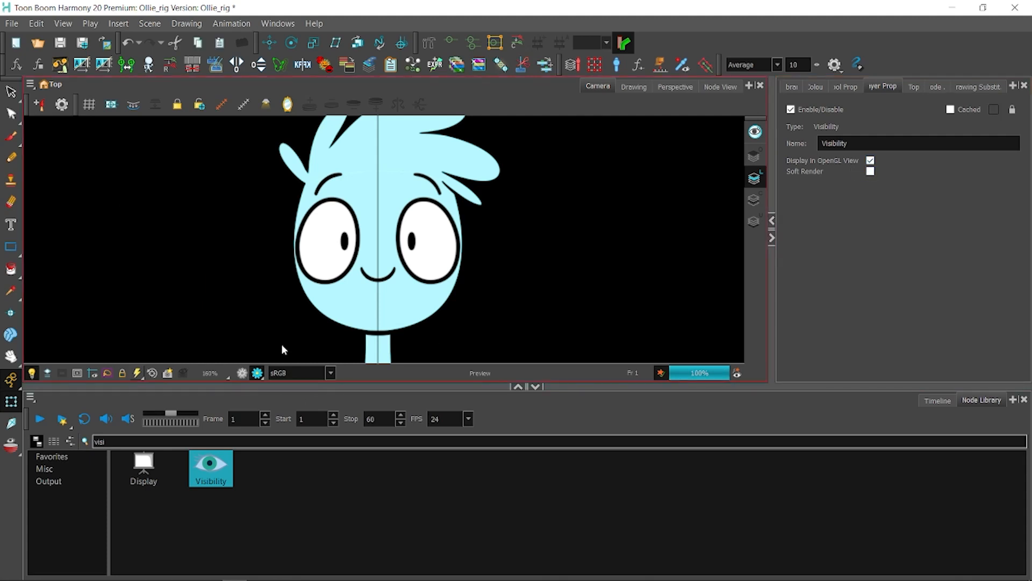
Check the EYE_CTRL circle in the OpenGL view against the render view
click(241, 373)
click(870, 161)
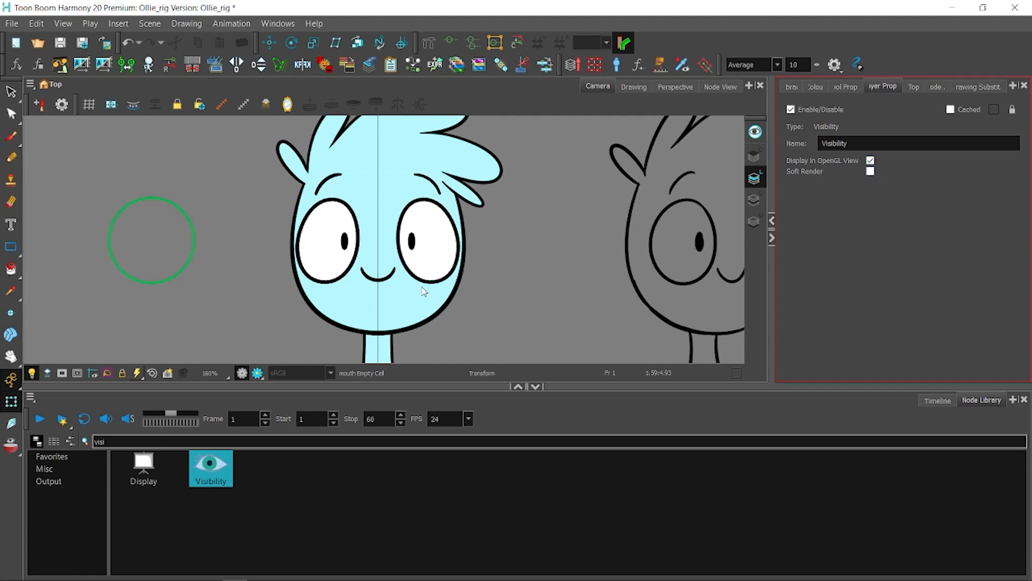
click(242, 373)
click(244, 373)
Test moving and skewing EYE_CTRL in the render view, undo the changes and return to the OpenGL view
click(162, 255)
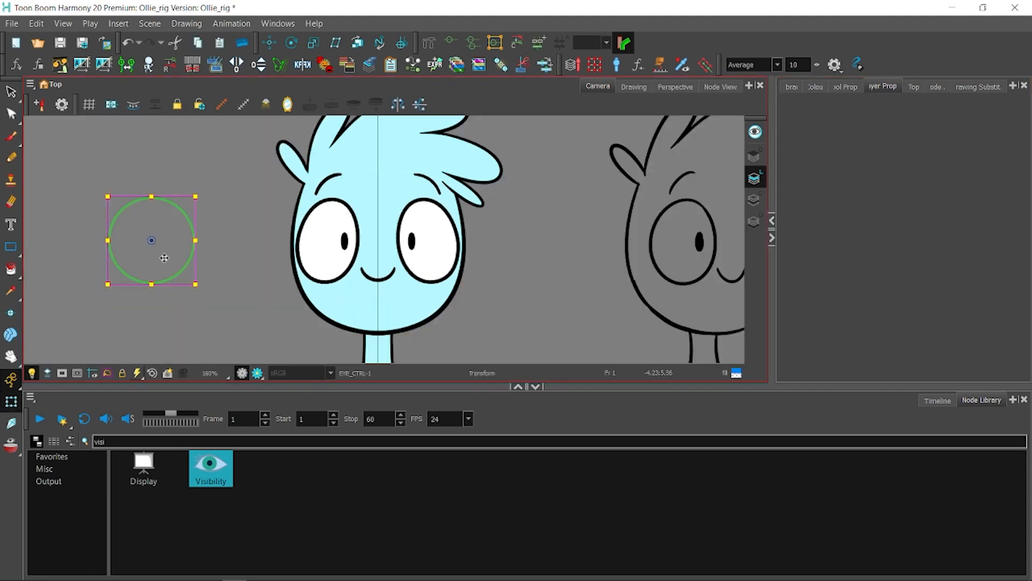
click(258, 373)
click(223, 332)
click(164, 252)
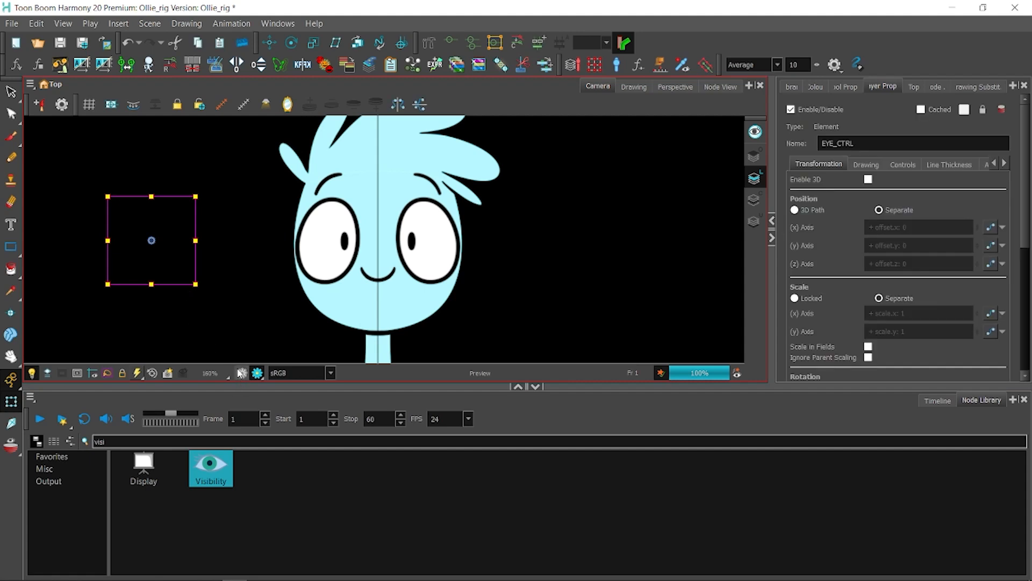
mouse_move(171, 265)
mouse_down()
mouse_move(233, 247)
mouse_move(157, 251)
mouse_up()
drag(168, 188, 177, 191)
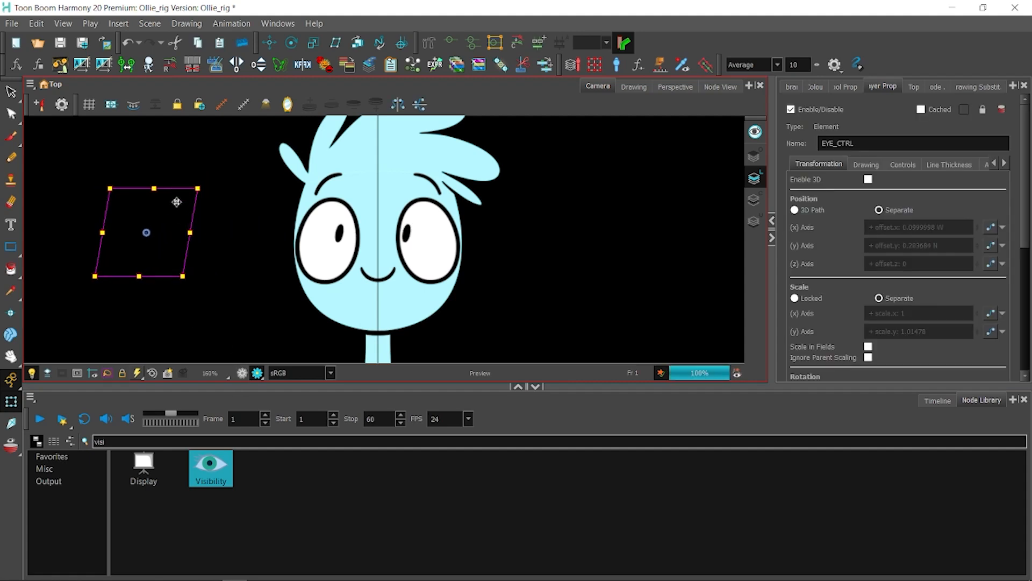
key(ctrl+z)
key(ctrl+z)
key(ctrl+z)
key(ctrl+z)
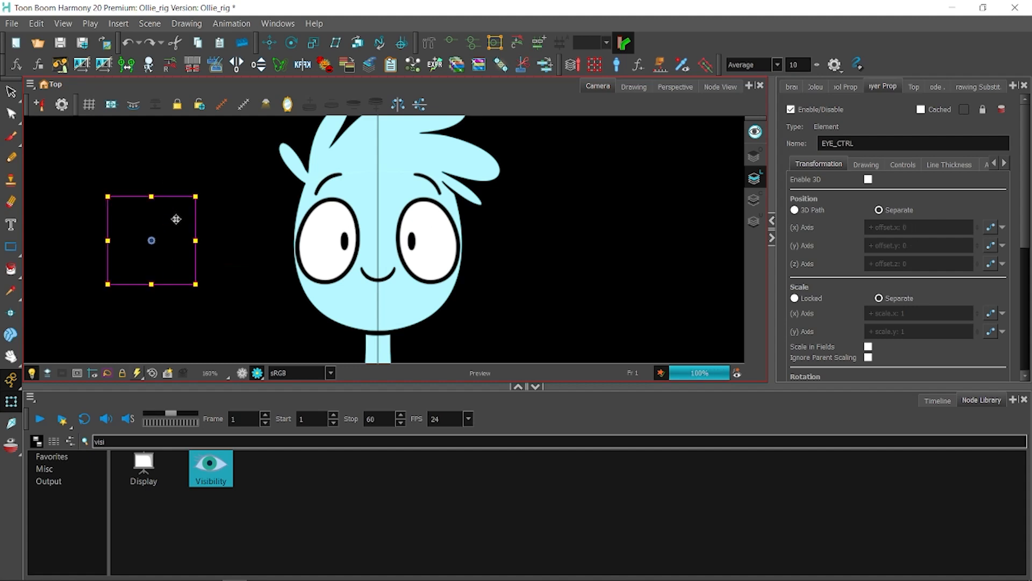
click(242, 373)
key(Escape)
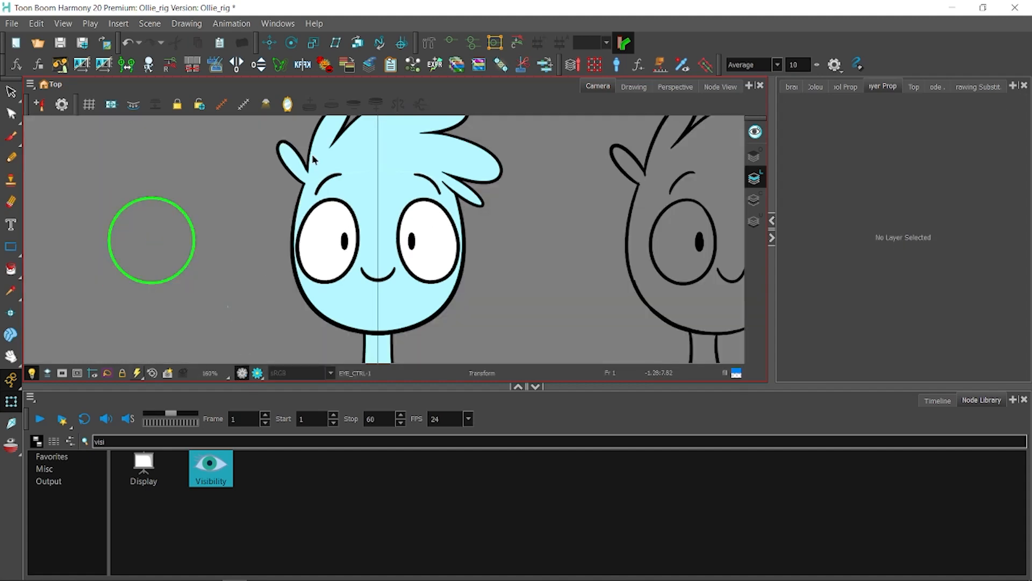
Inspect the brows and face up close and save the scene
scroll(313, 158, down, 3)
scroll(338, 185, up, 5)
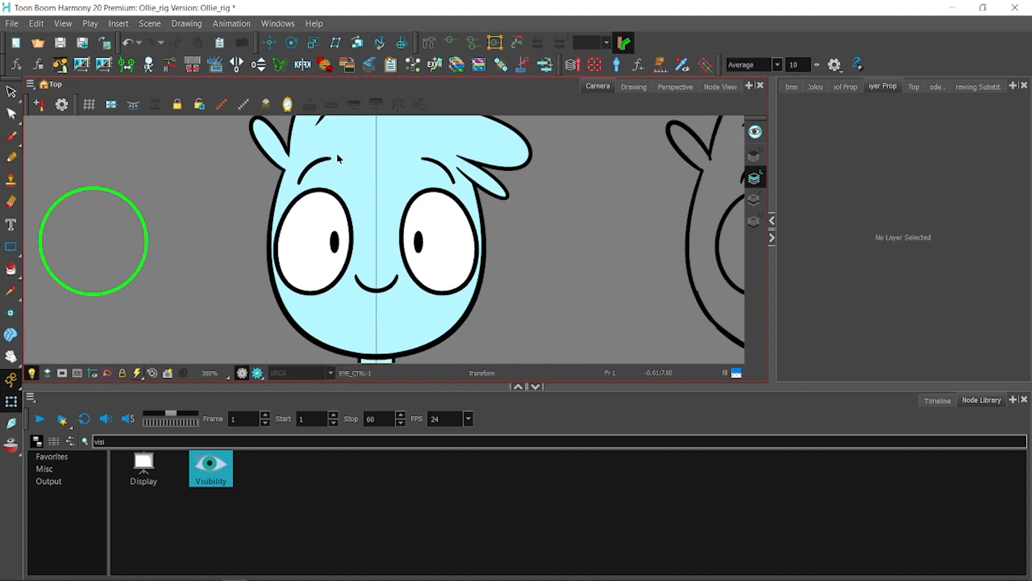
click(271, 161)
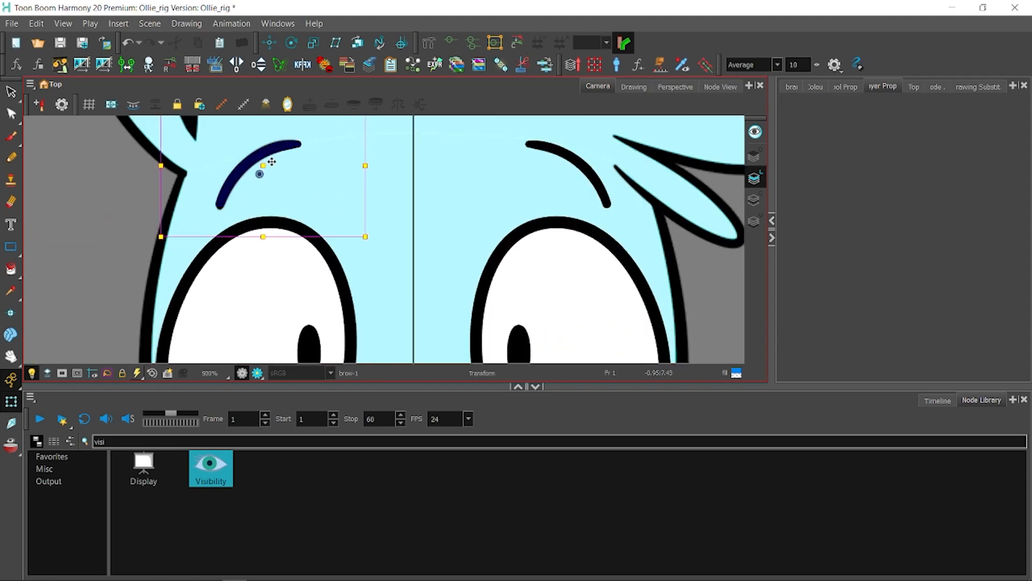
drag(284, 186, 341, 262)
scroll(320, 228, down, 5)
drag(310, 220, 290, 185)
scroll(269, 215, up, 1)
click(198, 336)
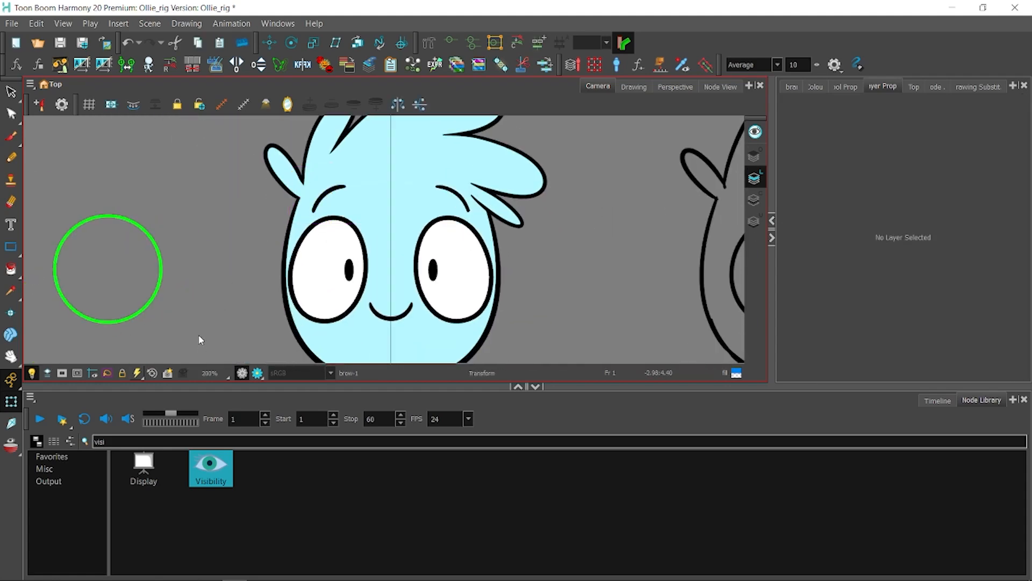
scroll(198, 336, down, 2)
click(67, 44)
Select the mouth layer and set up the Polyline tool over the sketched smile
click(938, 400)
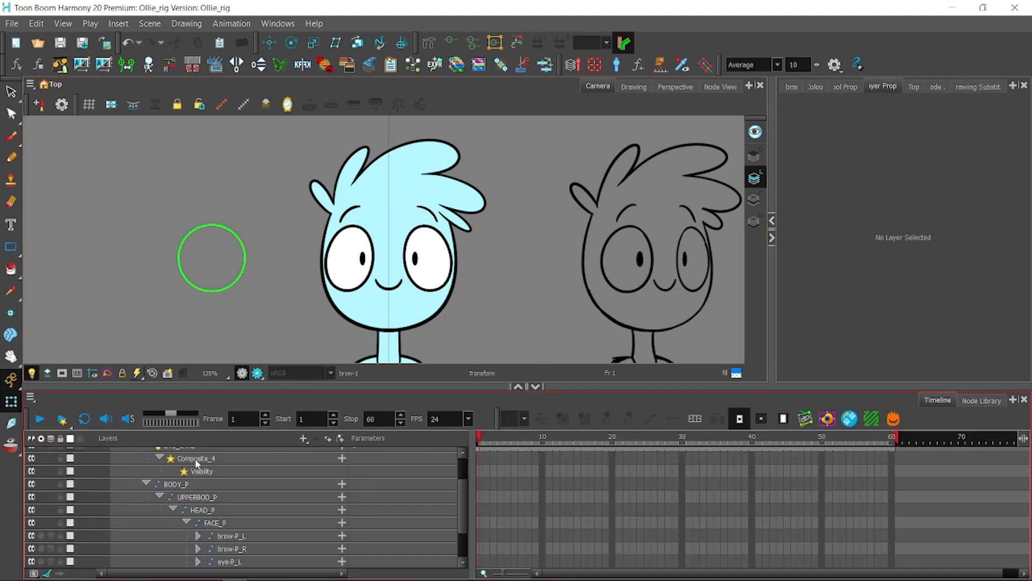
scroll(405, 484, down, 4)
click(274, 534)
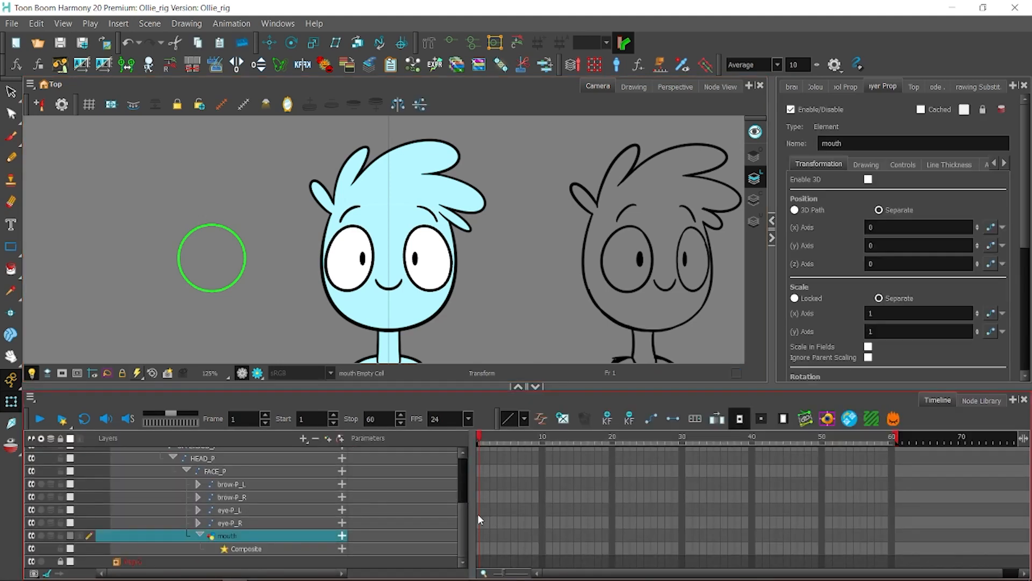
scroll(272, 317, up, 6)
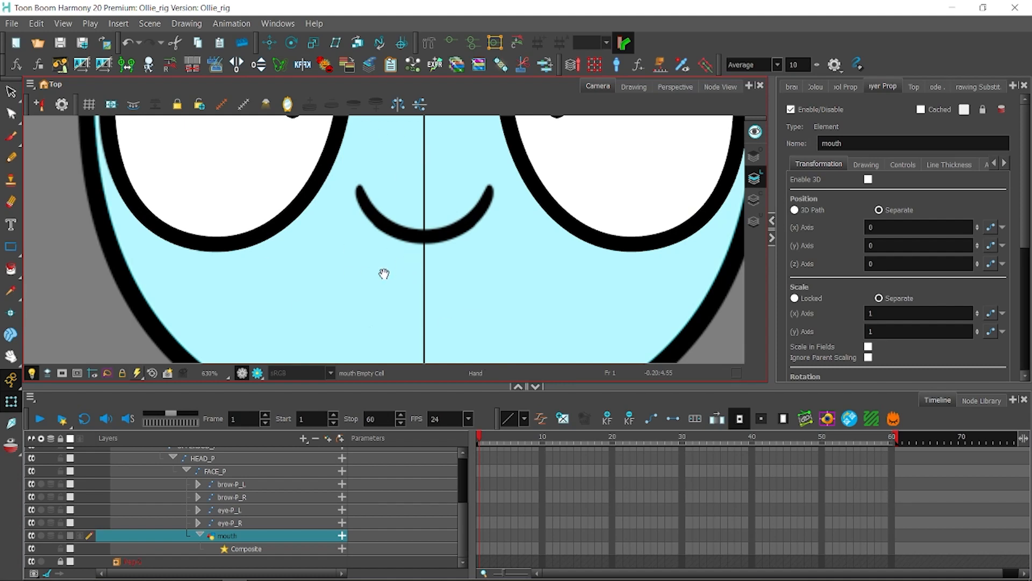
drag(384, 274, 263, 332)
scroll(263, 332, up, 1)
click(16, 250)
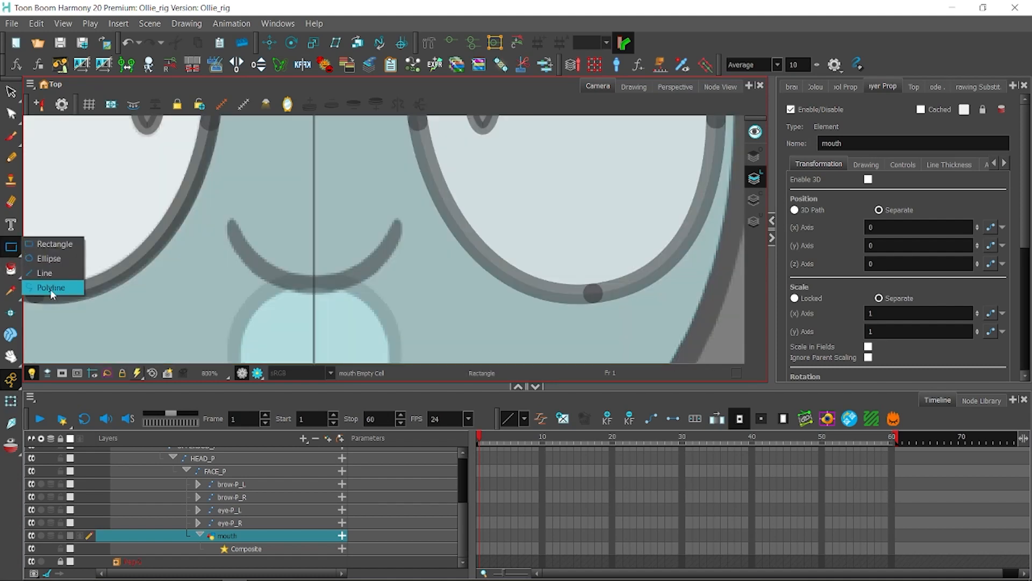
click(50, 287)
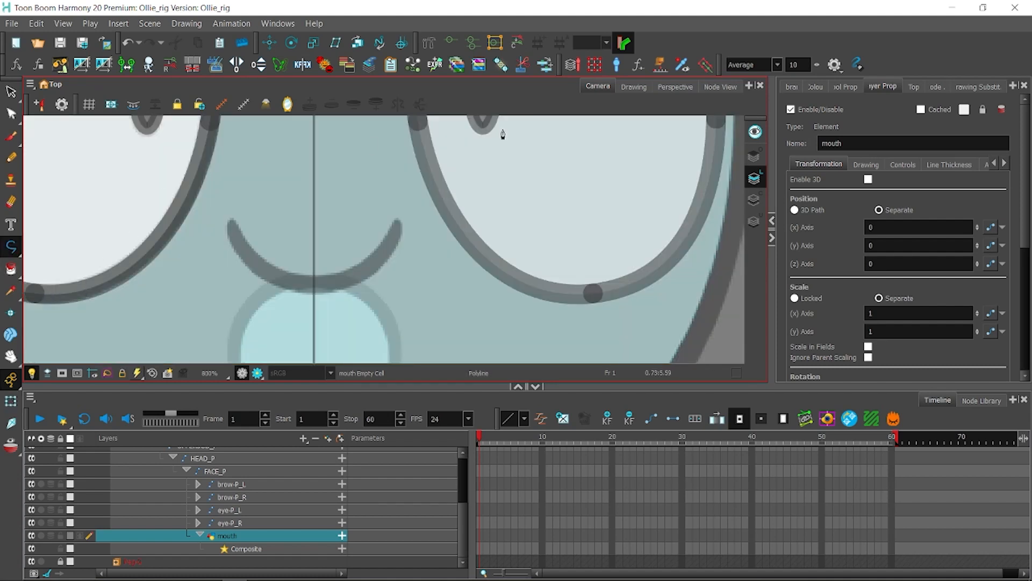
click(848, 88)
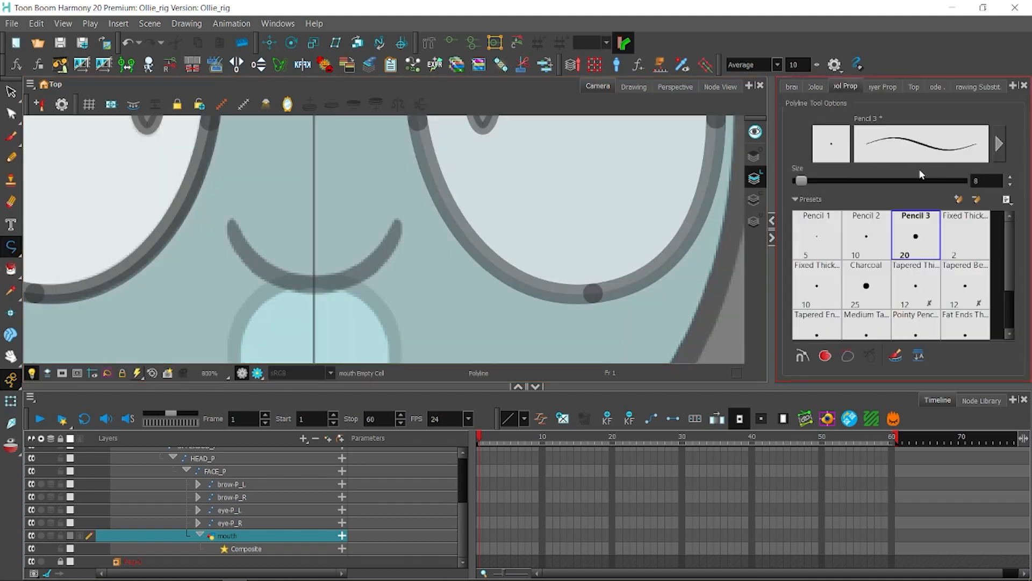
Trace the left half of the smile up to the centre line in Black from the Ollie palette
click(225, 218)
drag(293, 283, 329, 285)
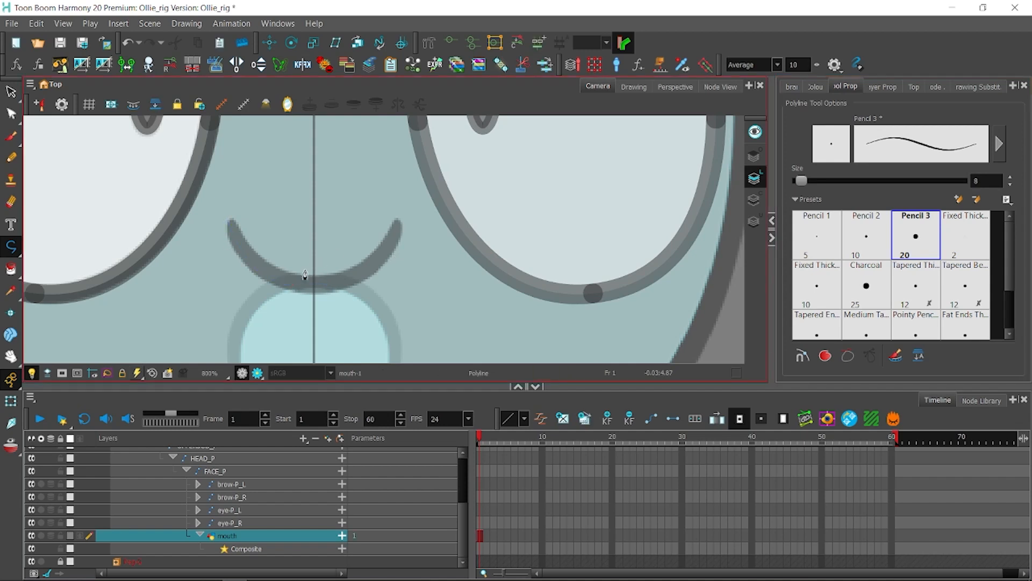
click(814, 87)
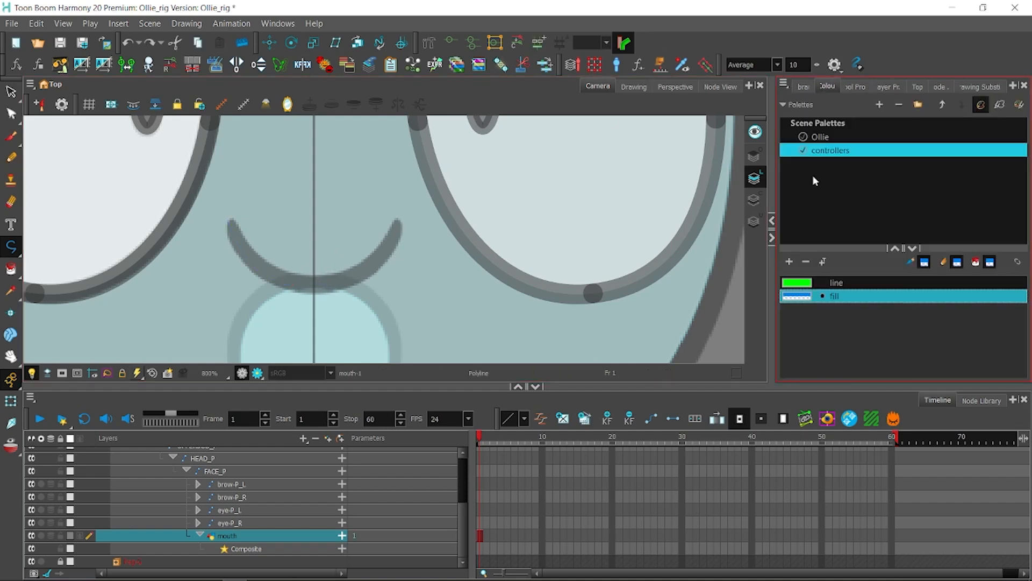
click(820, 137)
click(227, 221)
drag(306, 281, 333, 287)
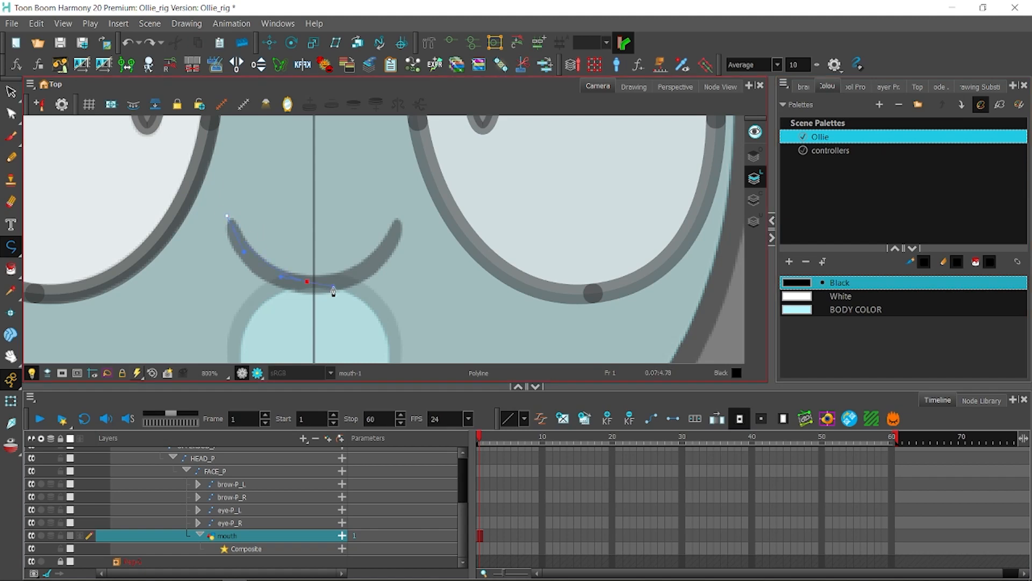
Set the maximum thickness at the outer end of the smile stroke to 6 with the Pencil Editor
click(11, 113)
click(59, 138)
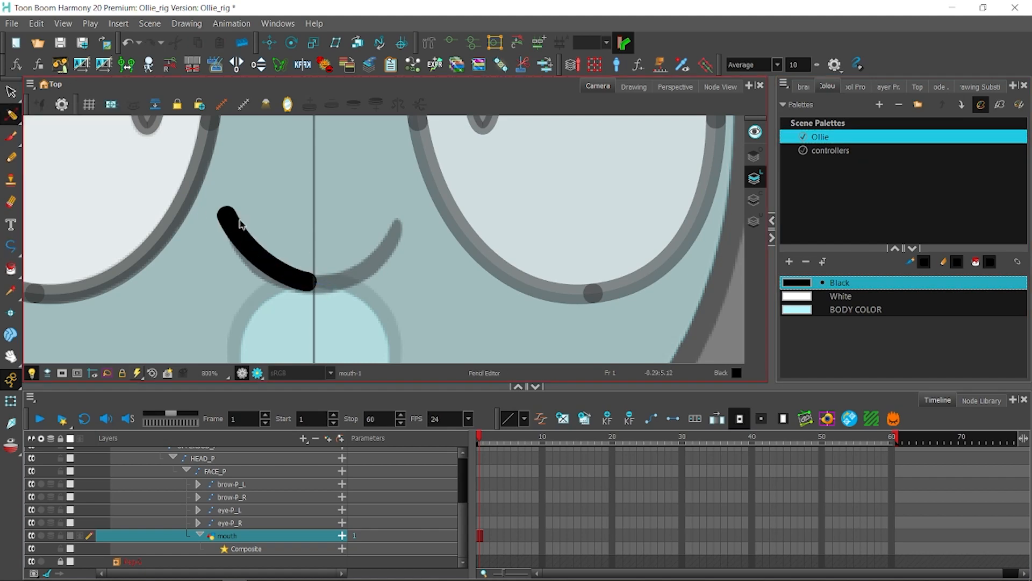
click(845, 87)
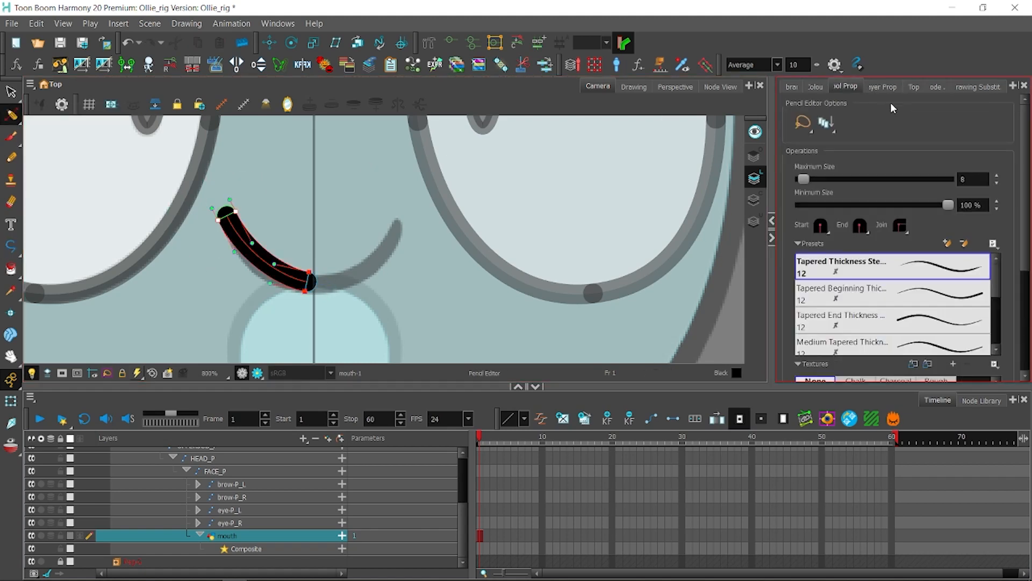
text(6)
key(Return)
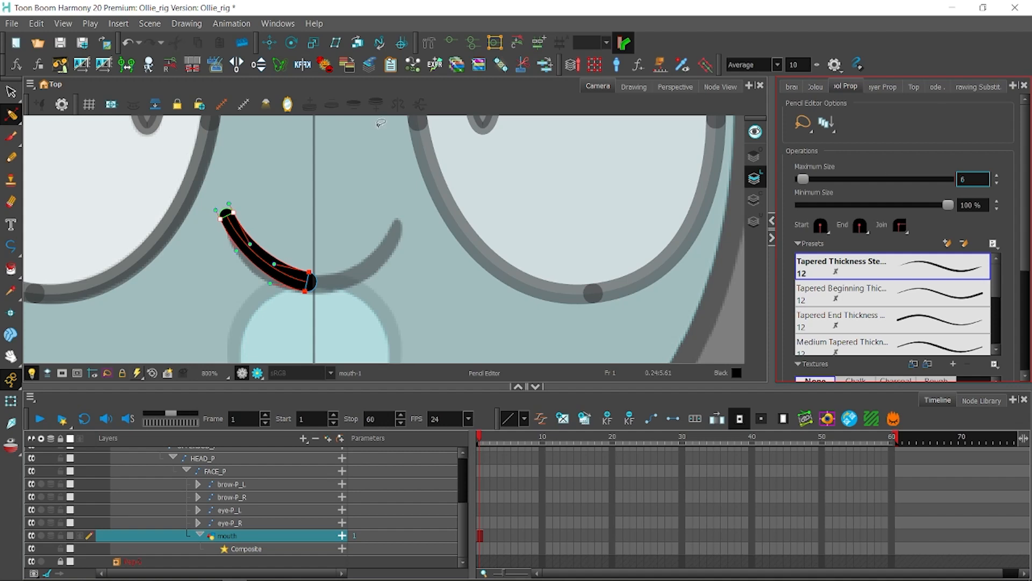
click(379, 135)
Snap the inner endpoint of the smile stroke onto the vertical centre line with the Contour Editor
key(space)
drag(381, 167, 402, 152)
key(2)
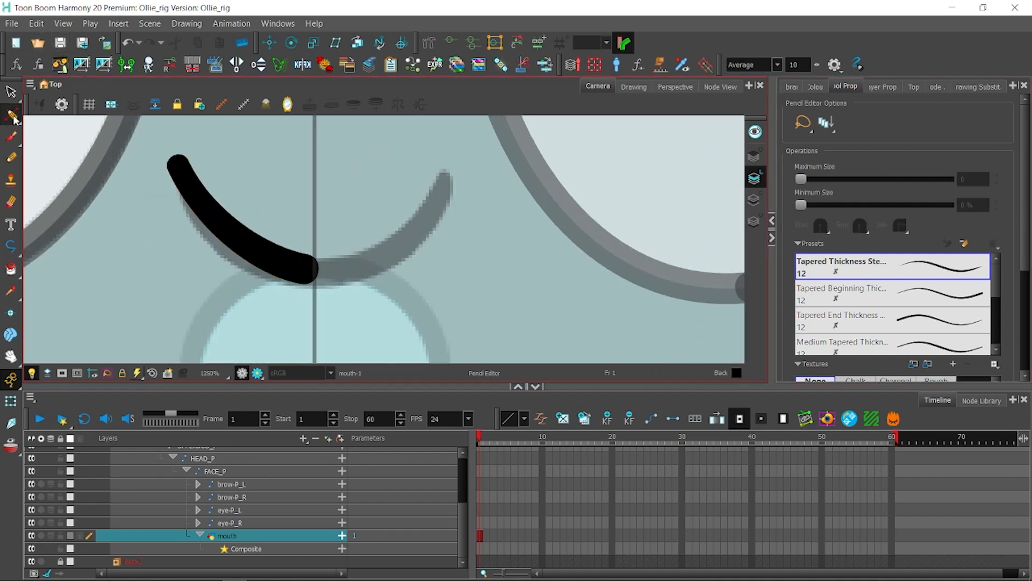
drag(13, 118, 54, 109)
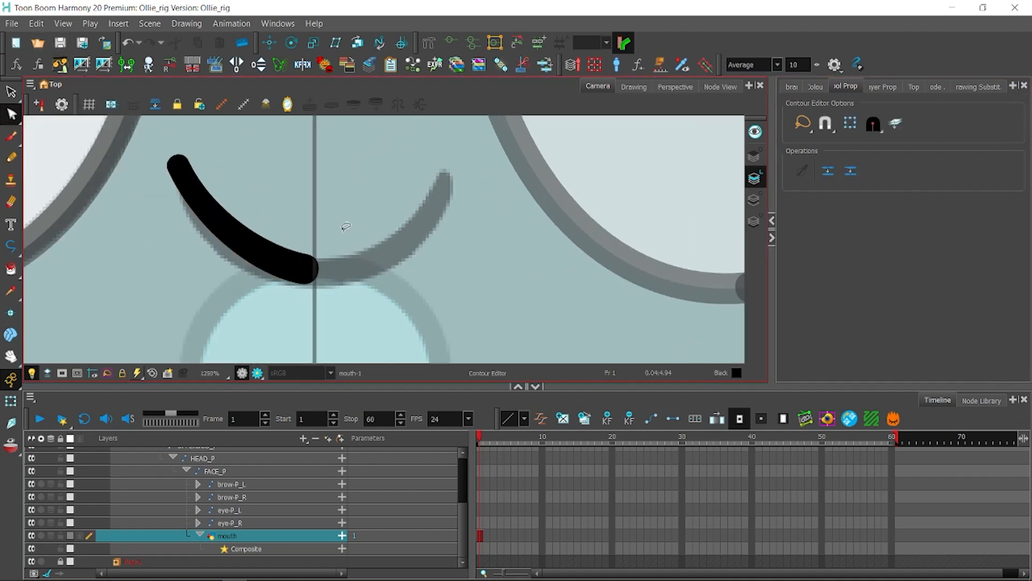
drag(319, 263, 280, 268)
click(826, 125)
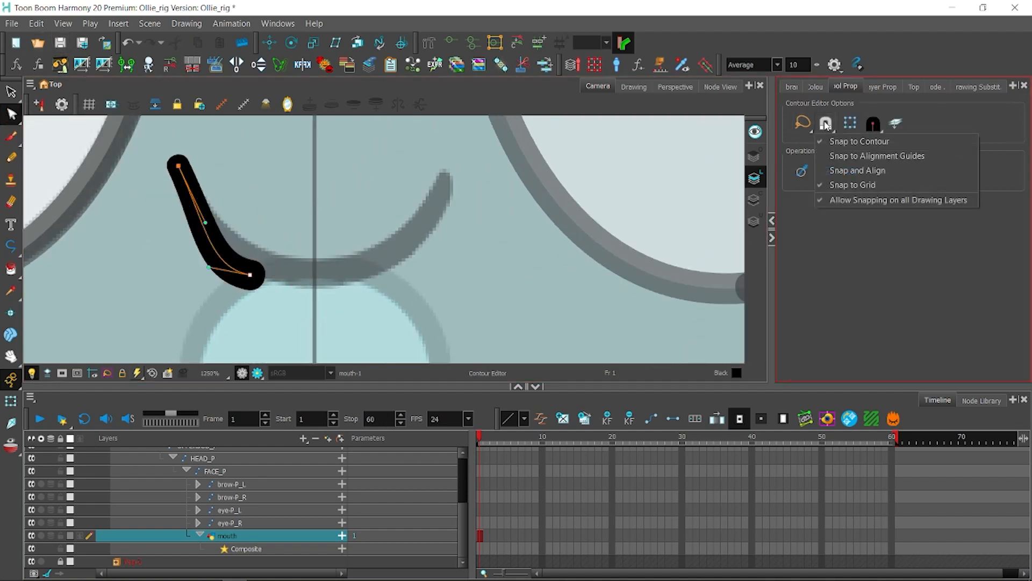
click(394, 215)
drag(313, 277, 314, 211)
key(ctrl+z)
click(825, 124)
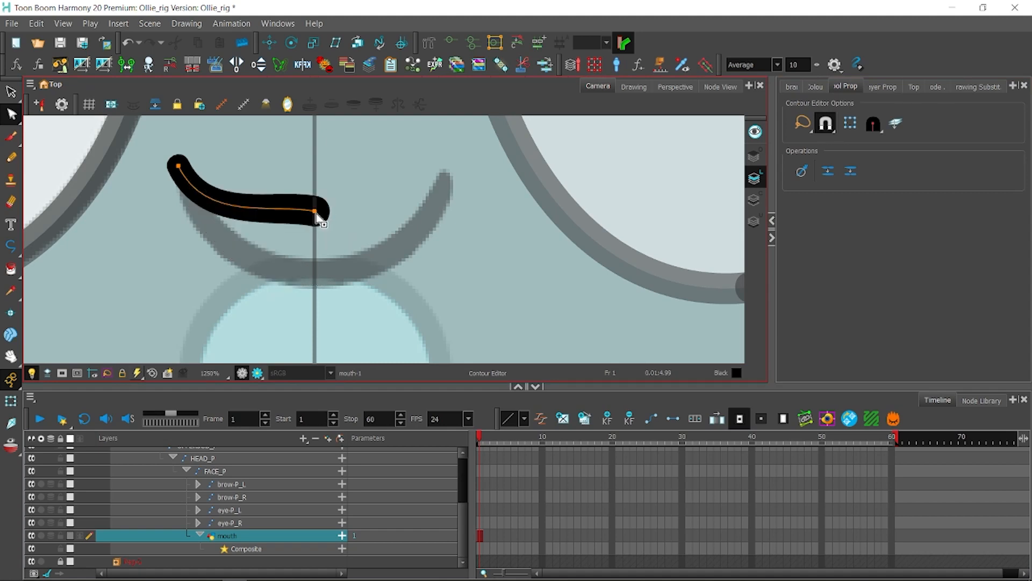
drag(317, 276, 316, 276)
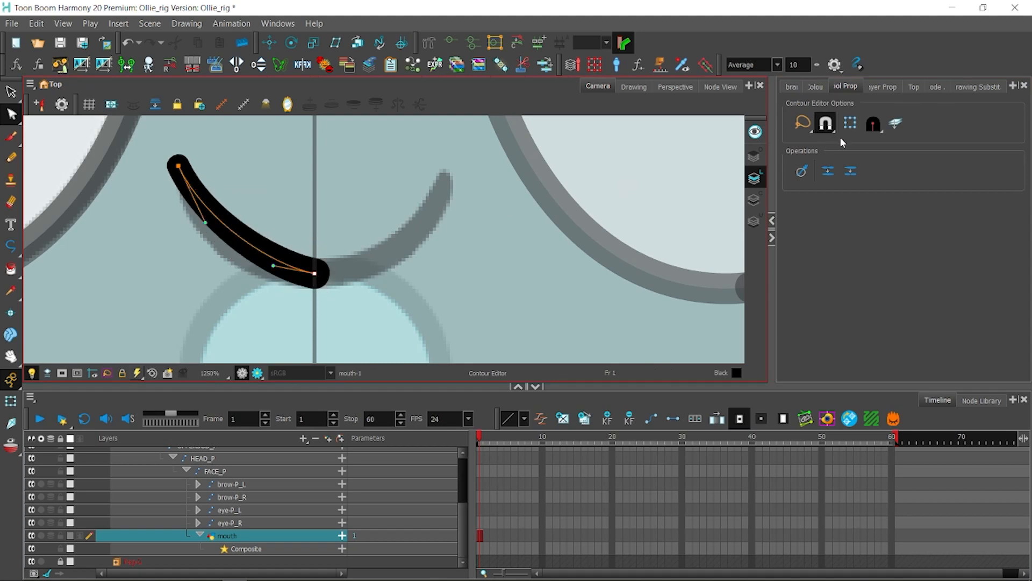
Level the inner endpoint's handle using Snap and Align, and fit the stroke's outer end to the sketched smile without snapping
click(825, 120)
click(835, 169)
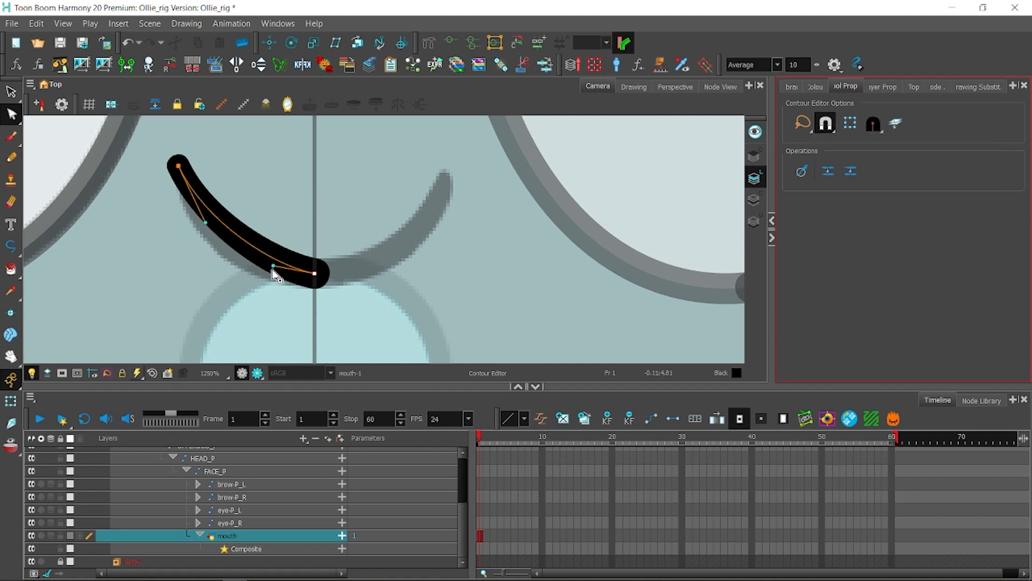
drag(272, 269, 254, 280)
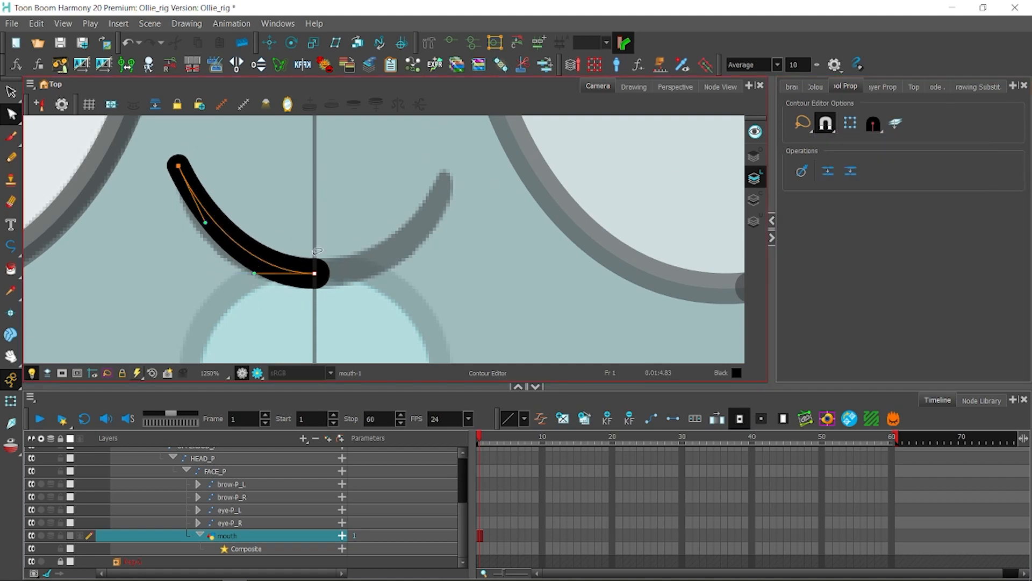
click(825, 123)
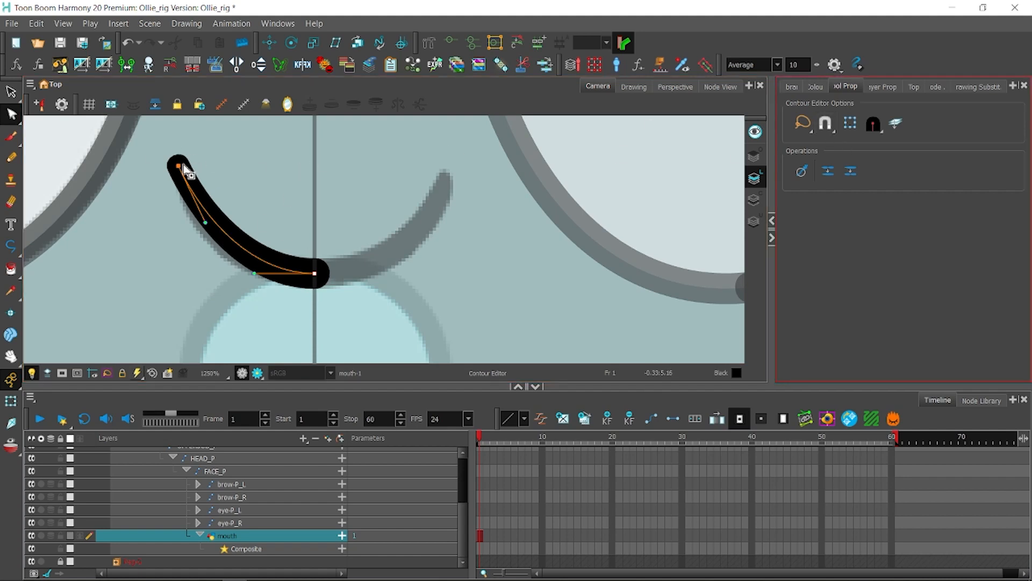
mouse_move(184, 170)
mouse_down()
mouse_move(210, 179)
mouse_move(184, 182)
mouse_up()
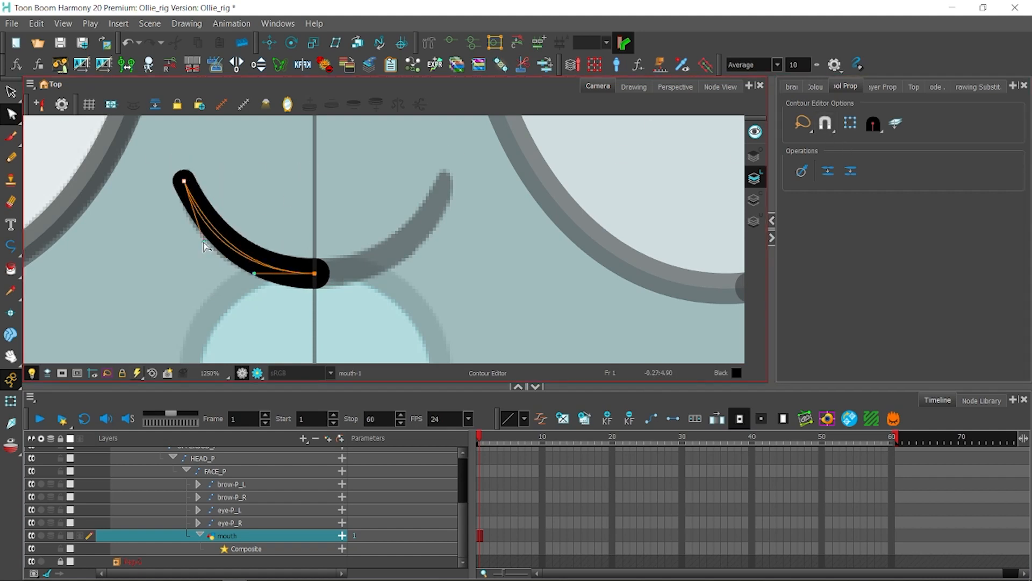
Paste a copy of the half smile, flip it horizontally and place it on the other side of the centre line
key(alt+s)
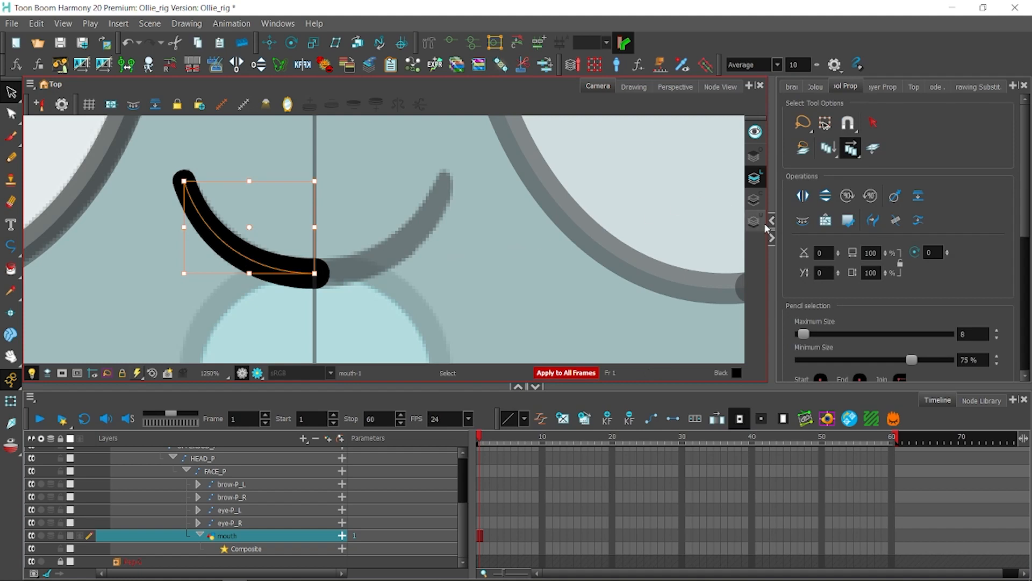
key(ctrl+v)
click(803, 196)
drag(279, 241, 480, 248)
Snap the mirrored half smile onto the original half's endpoint at the centre line
key(alt+q)
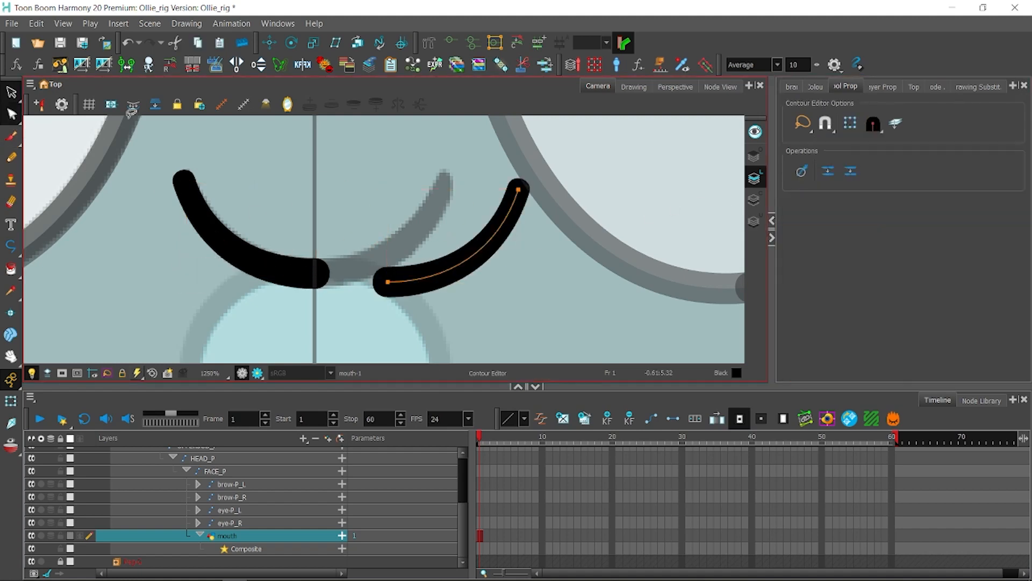
mouse_move(585, 153)
mouse_down()
mouse_move(372, 314)
mouse_move(316, 272)
mouse_move(322, 278)
mouse_up()
click(825, 125)
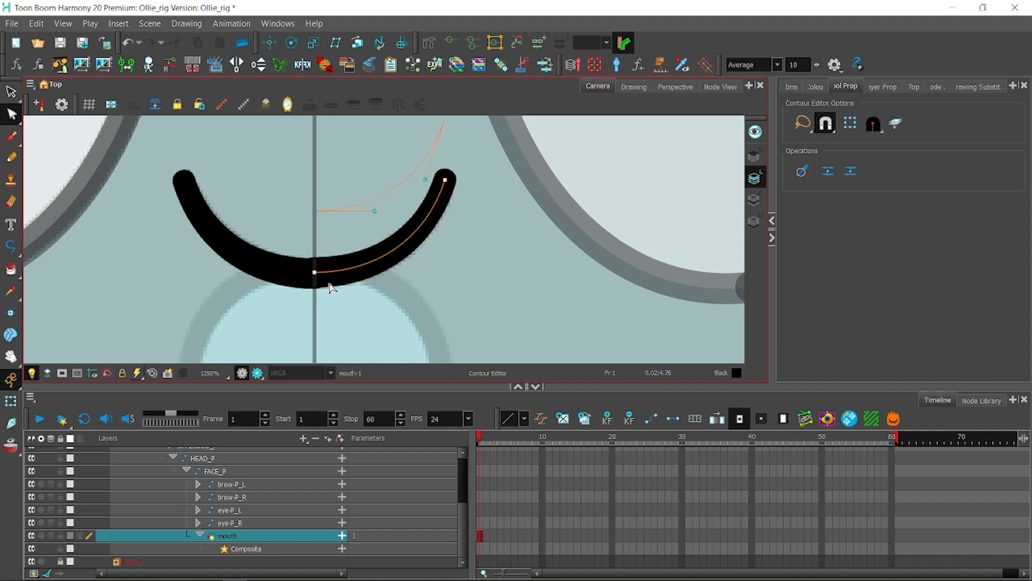
mouse_move(388, 290)
mouse_down()
mouse_move(409, 292)
mouse_move(315, 275)
mouse_up()
Check the joined smile with the mouth layer soloed, show all layers again and save the scene
click(42, 536)
click(314, 275)
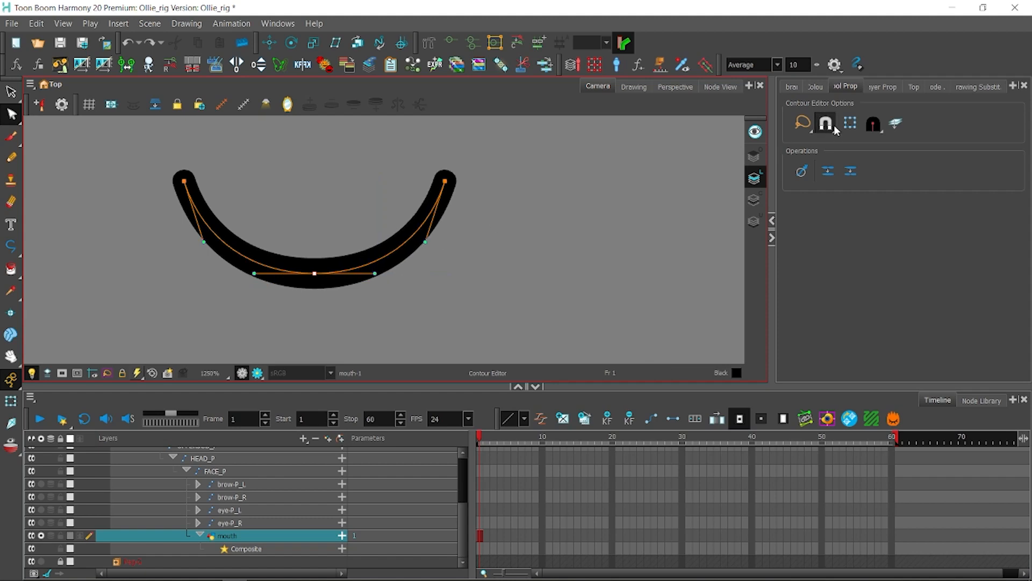
click(443, 301)
key(1)
key(1)
key(1)
key(1)
key(1)
key(1)
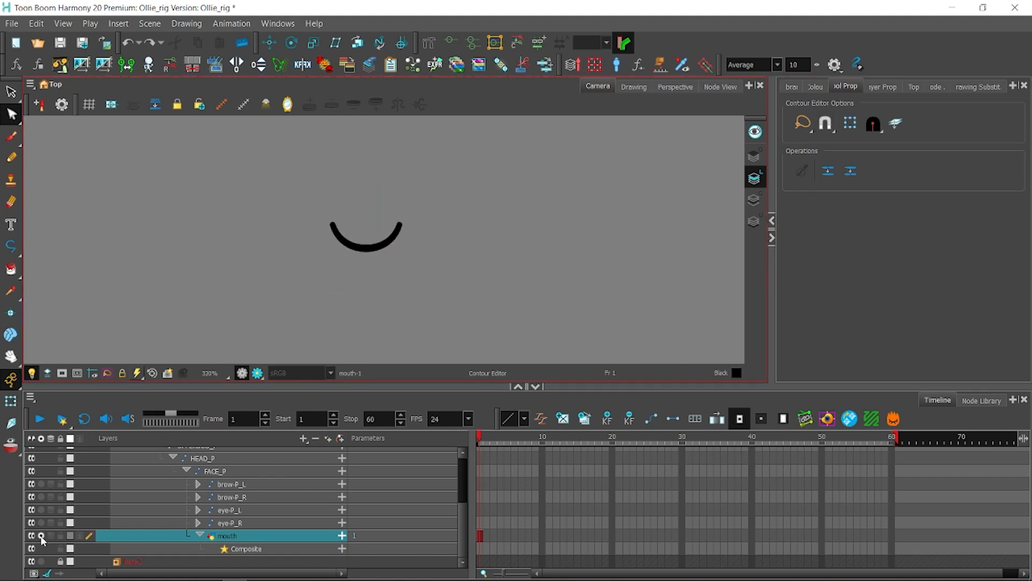
click(41, 535)
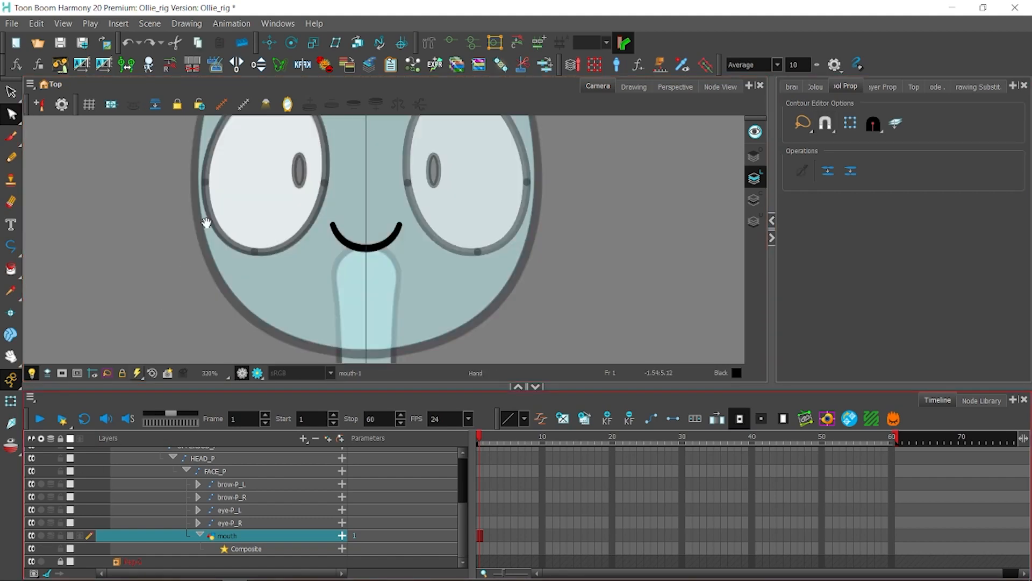
key(1)
click(60, 43)
Trace the left half of the slightly open mouth with the Polyline tool on frame 2 of the mouth layer
key(2)
key(2)
key(2)
key(2)
key(2)
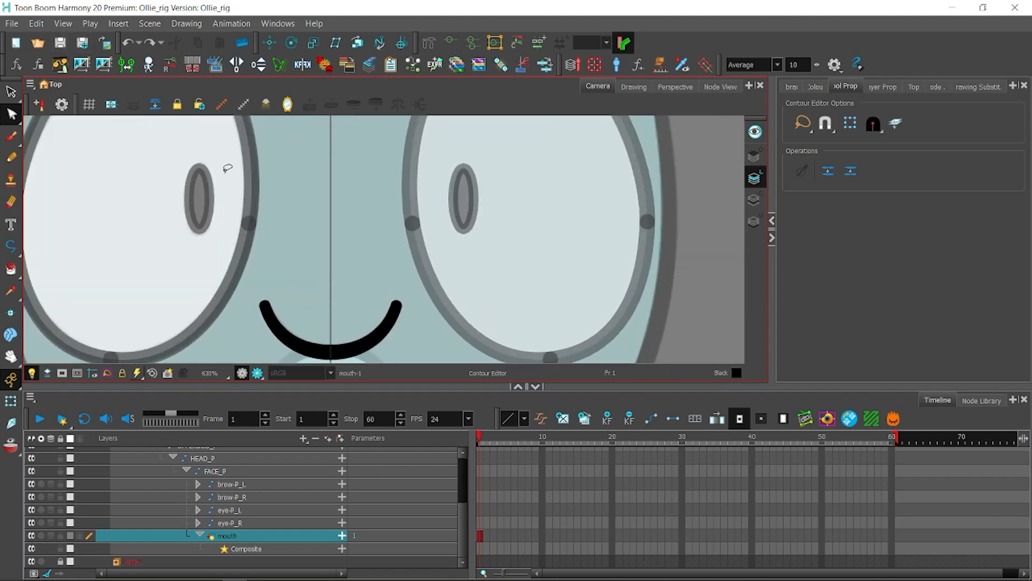
drag(378, 209, 403, 123)
key(2)
key(2)
click(486, 536)
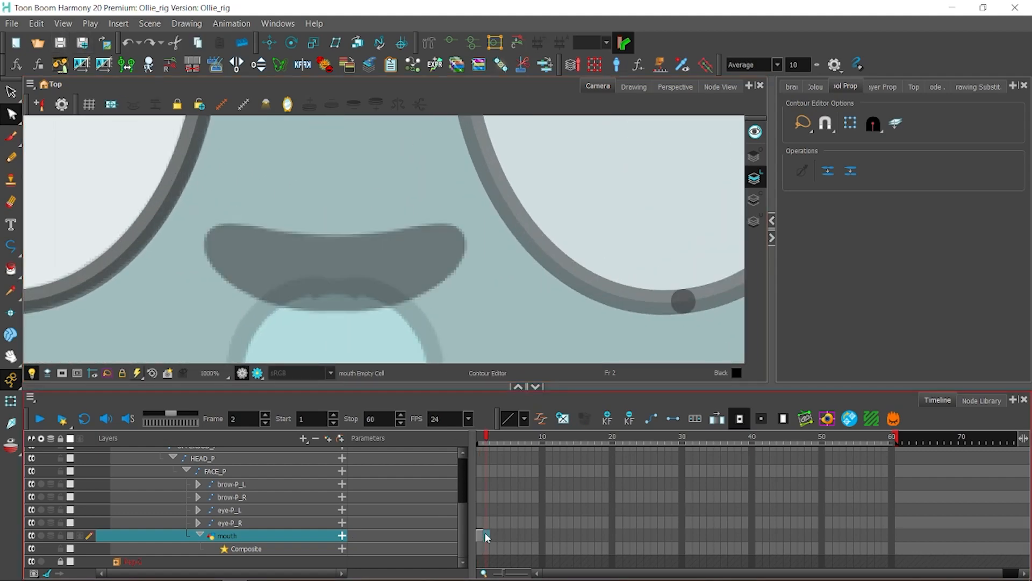
scroll(372, 324, up, 1)
click(11, 246)
click(925, 228)
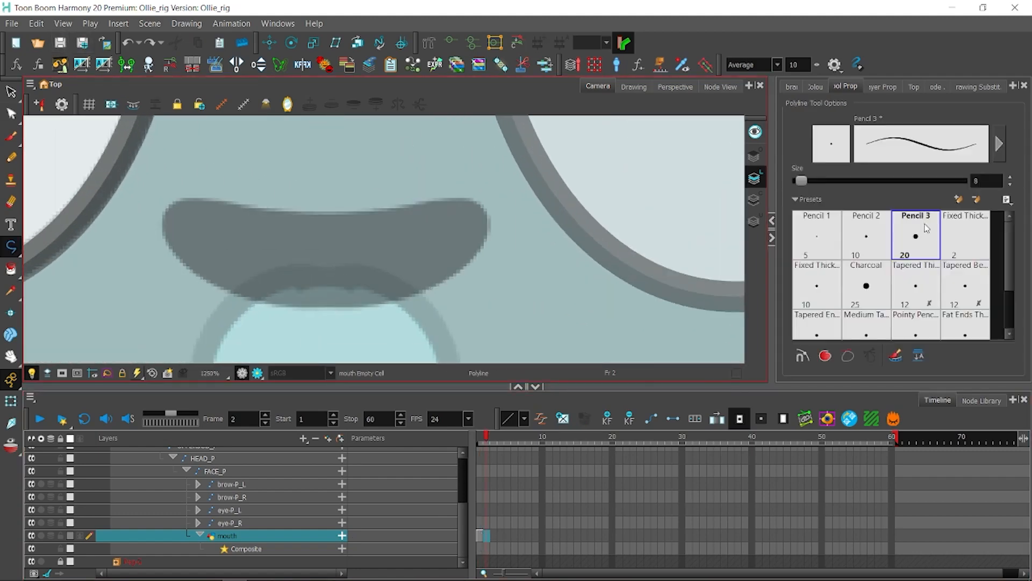
drag(334, 216, 273, 201)
Turn off Apply to All Frames for the Select tool and reduce the half-mouth stroke's maximum size
click(10, 92)
click(215, 196)
click(850, 147)
click(215, 196)
double_click(997, 338)
Snap the half mouth's endpoints to the centre line and adjust its curve to the sketch
key(alt+q)
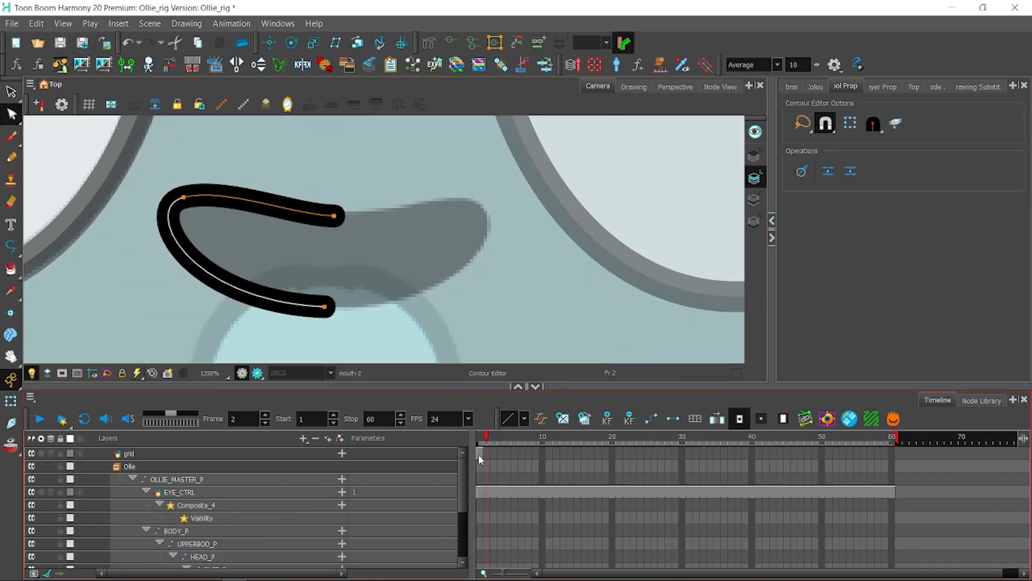
drag(324, 307, 315, 308)
drag(298, 219, 184, 228)
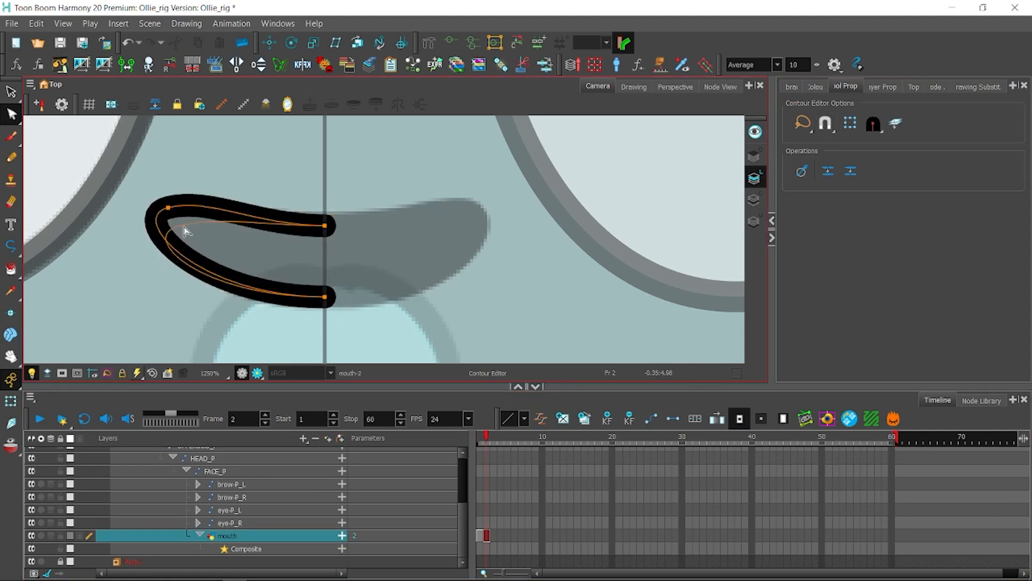
key(1)
key(2)
Complete the frame 2 mouth with a horizontally flipped copy of its left half
key(alt+s)
click(175, 234)
click(805, 196)
key(alt+q)
Solo the mouth layer to fill the closed mouth shape with dark purple, and show all layers again
click(41, 536)
click(10, 268)
click(372, 243)
click(41, 536)
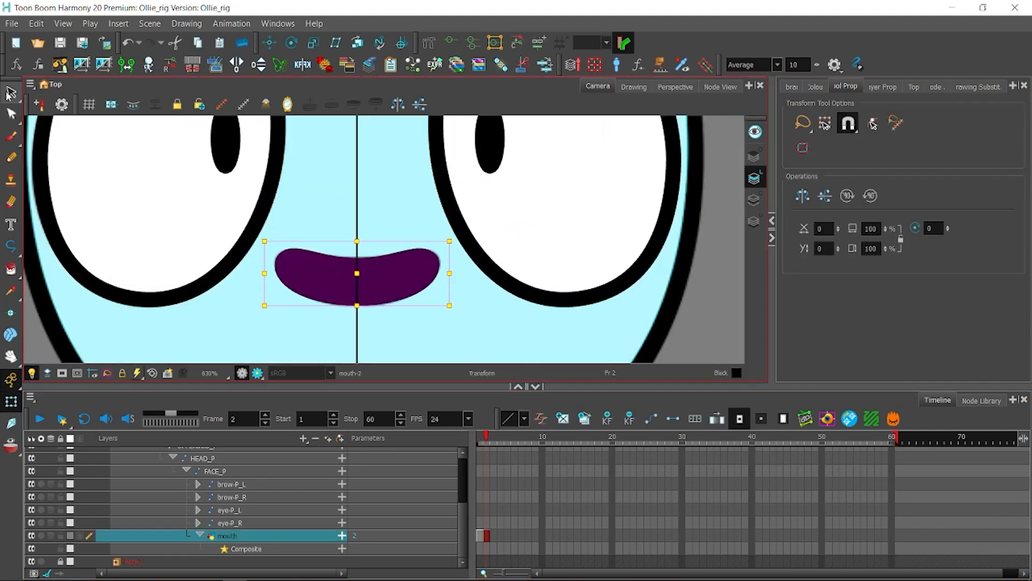
On frame 3, pull the mouth's bottom centre point and upper-left corner out to the wide-open sketch and adjust the snapping
click(493, 536)
key(alt+q)
drag(370, 265, 370, 338)
drag(255, 206, 232, 194)
click(826, 123)
click(828, 160)
Delete the right half of the mouth outline on frame 3
key(alt+s)
click(488, 236)
key(Delete)
Reshape the left side of the frame 3 mouth outline to follow the sketched open mouth
key(alt+q)
drag(250, 274, 235, 279)
drag(209, 236, 203, 230)
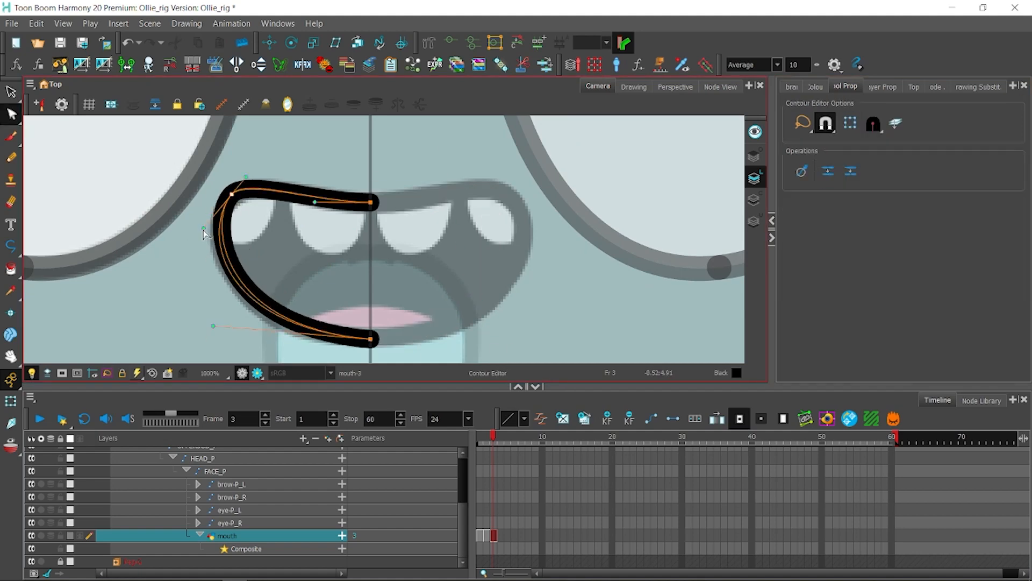
click(825, 124)
click(827, 160)
click(850, 124)
Mirror a copy of the left half of the frame 3 mouth outline to the right side and fill the closed shape
key(alt+s)
drag(373, 143, 327, 193)
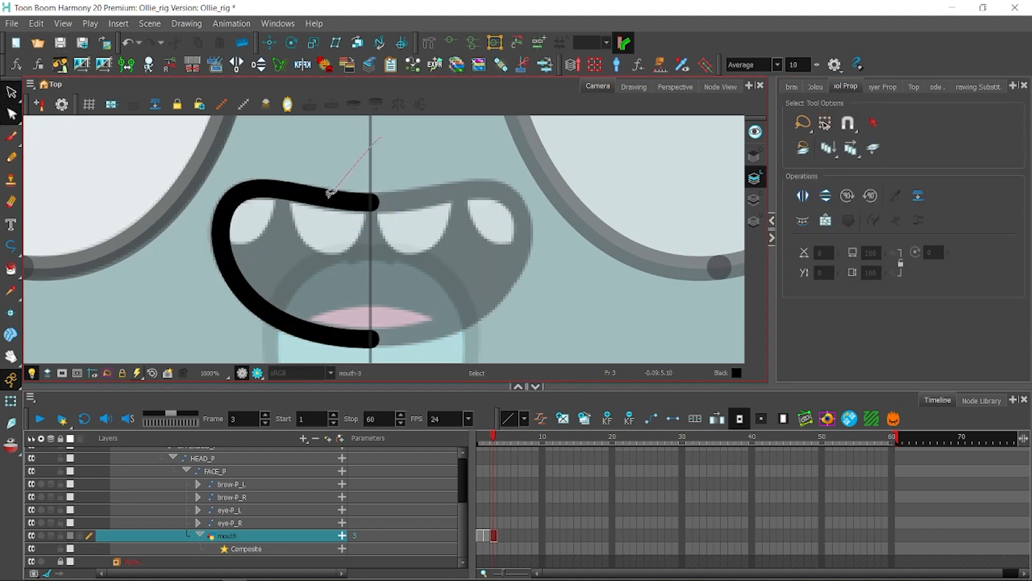
click(805, 196)
key(alt+q)
click(41, 536)
click(41, 536)
click(11, 269)
On frame 4, pull the copied mouth outline's bottom centre and upper-left curve out to the larger sketched open mouth
click(489, 535)
key(alt+s)
click(815, 87)
key(alt+q)
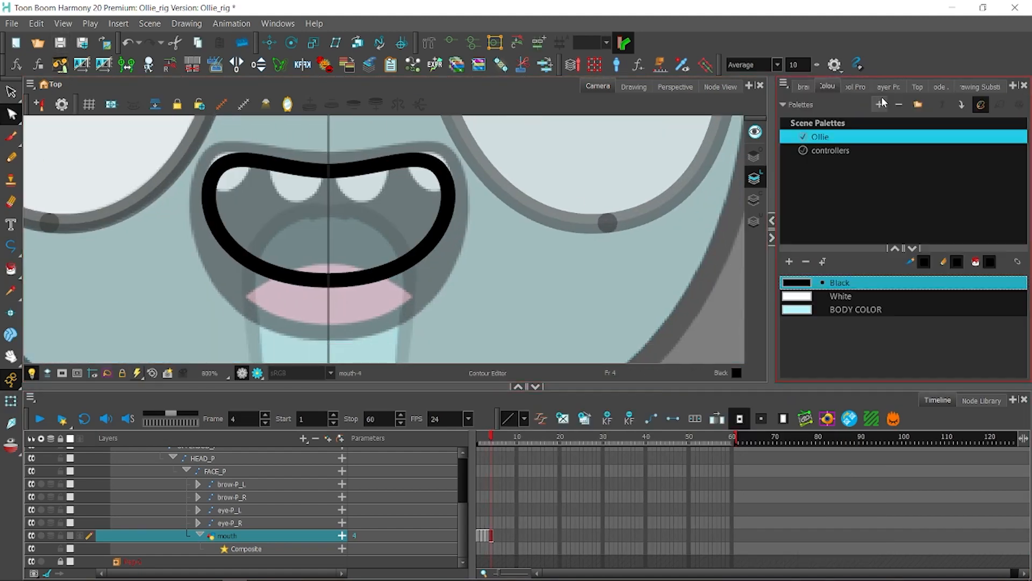
click(846, 86)
drag(329, 280, 328, 333)
drag(291, 171, 282, 157)
Delete the right half of the mouth outline on frame 4
key(alt+s)
click(446, 215)
key(Delete)
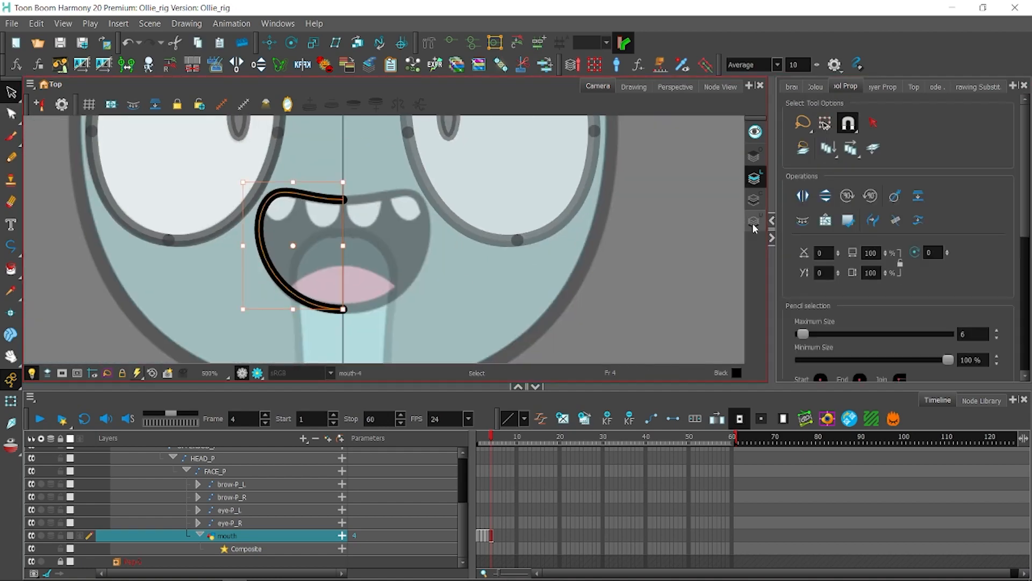
Mirror a copy of the left half of the frame 4 mouth outline and snap it to the centre line
click(804, 196)
key(alt+q)
click(41, 536)
click(42, 536)
mouse_move(361, 320)
mouse_down()
mouse_move(344, 310)
mouse_move(333, 333)
mouse_up()
On frame 5, draw the left half of the round sketched mouth, then mirror a copy and snap it to the centre line
click(495, 535)
click(10, 246)
click(826, 124)
click(831, 156)
click(850, 124)
key(alt+s)
click(802, 196)
key(alt+q)
drag(404, 322, 331, 333)
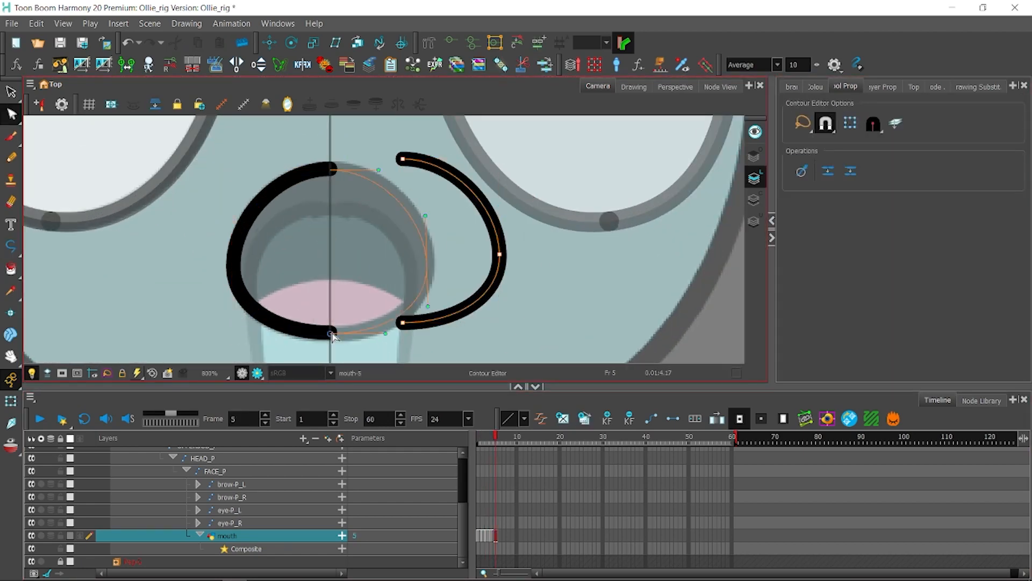
Solo the mouth layer to fill the round mouth on frame 5, and show all layers again
click(42, 536)
click(11, 269)
click(477, 443)
drag(476, 443, 495, 446)
click(41, 536)
Copy the round mouth outline from frame 5 to frame 6 and narrow it into the sketched tall oval
click(330, 171)
key(ctrl+c)
click(499, 536)
key(ctrl+v)
drag(428, 251, 382, 251)
key(alt+q)
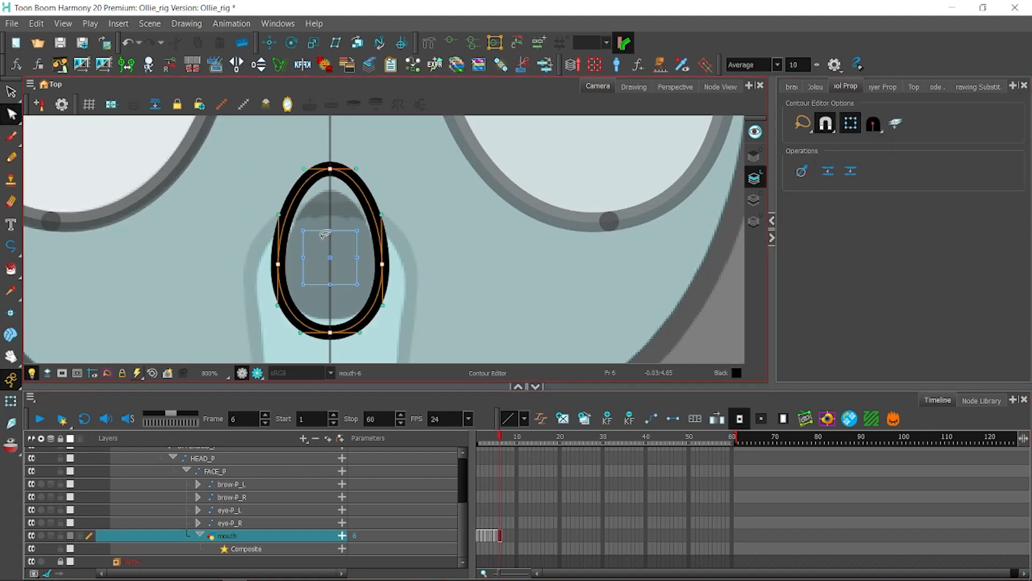
Copy the smile line from frame 1 to frame 7 and reshape it to the wider, flatter sketched smile
click(504, 535)
click(478, 534)
key(ctrl+c)
click(503, 536)
key(ctrl+v)
key(alt+q)
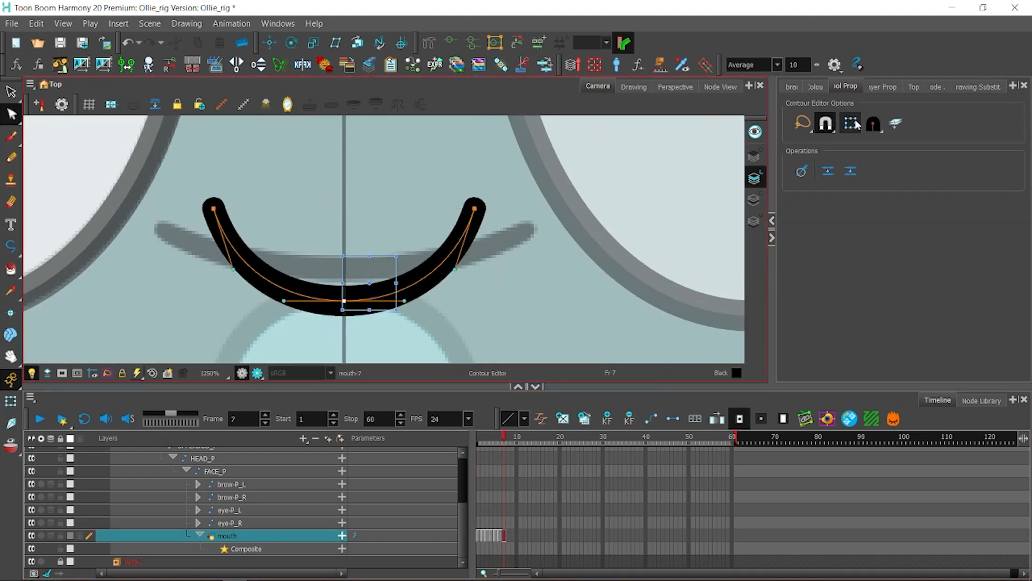
drag(212, 208, 162, 228)
mouse_move(315, 195)
mouse_down()
mouse_move(353, 136)
mouse_move(316, 192)
mouse_up()
scroll(344, 236, down, 2)
On frame 8, reshape the left side of the copied mouth outline to follow the sketched toothy grin
click(508, 437)
click(12, 114)
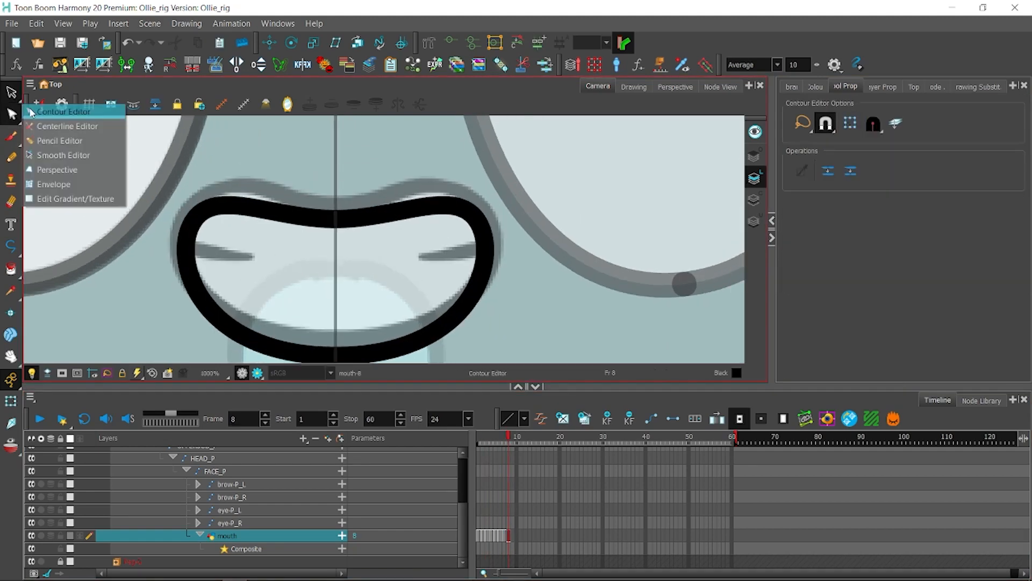
click(59, 111)
mouse_move(197, 217)
mouse_down()
mouse_move(212, 192)
mouse_move(190, 209)
mouse_up()
click(825, 123)
Replace the right half of the frame 8 mouth outline with a mirrored copy of the left half, and save the scene
key(alt+t)
key(Delete)
click(41, 535)
key(alt+q)
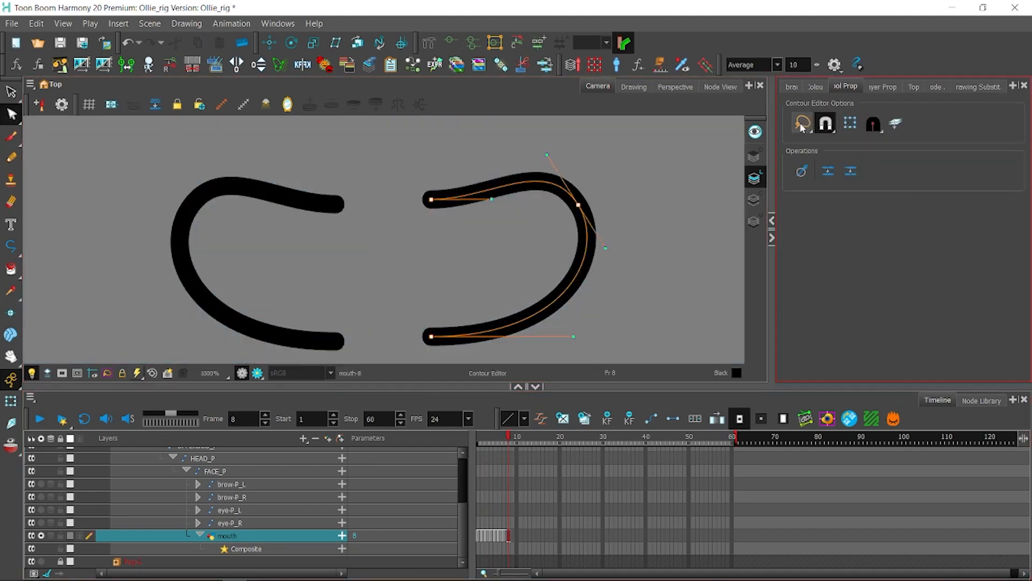
click(42, 535)
key(ctrl+s)
On frame 9, draw the left half of the thin sketched mouth and the short crease line below its corner
click(513, 535)
click(11, 247)
drag(339, 237, 295, 237)
drag(193, 231, 202, 248)
drag(339, 287, 394, 287)
scroll(355, 260, up, 2)
Reshape the left corner and lower curve of the frame 9 mouth outline to match the sketch
click(11, 114)
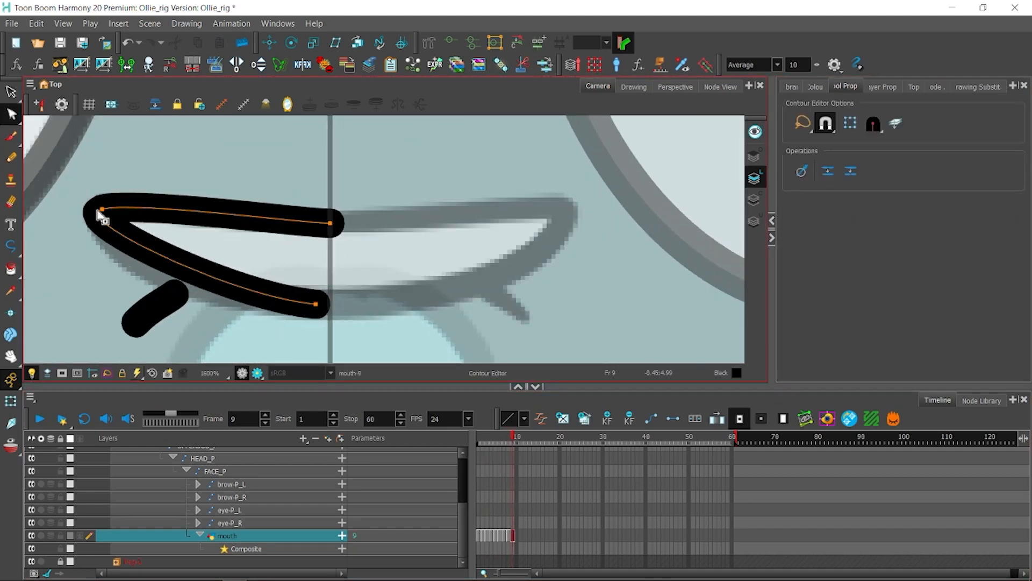
drag(98, 215, 193, 273)
click(825, 123)
click(12, 114)
drag(105, 249, 119, 255)
Reshape and taper the short crease line under the frame 9 mouth corner, and show the grid
click(11, 114)
click(94, 125)
click(136, 321)
click(974, 179)
mouse_move(146, 332)
mouse_down()
mouse_move(139, 323)
mouse_move(181, 284)
mouse_up()
click(11, 114)
click(89, 104)
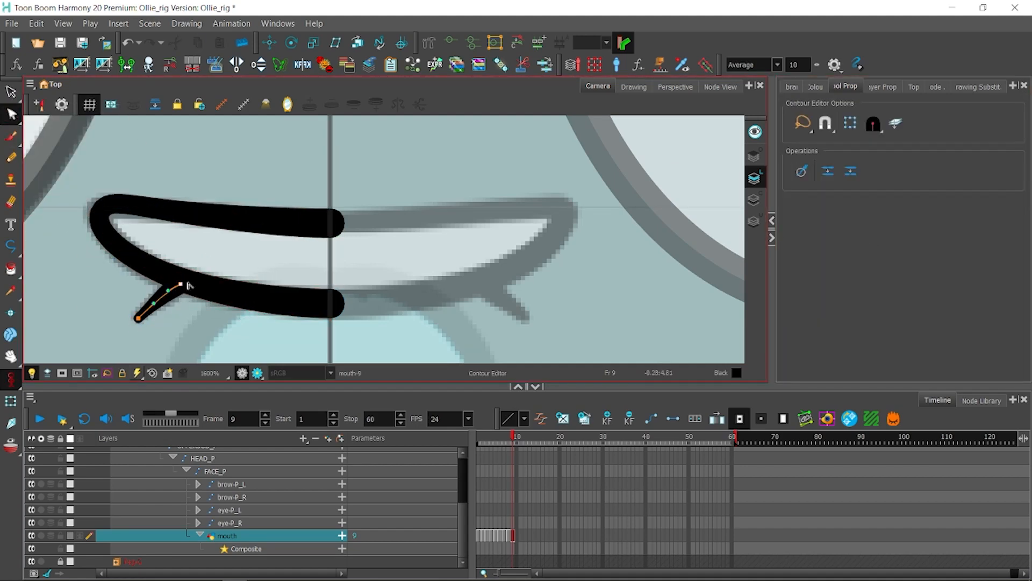
Mirror a copy of the whole left half of the frame 9 mouth, including its crease, to the right side
scroll(380, 242, down, 3)
click(11, 91)
key(ctrl+a)
click(802, 196)
click(11, 114)
click(11, 401)
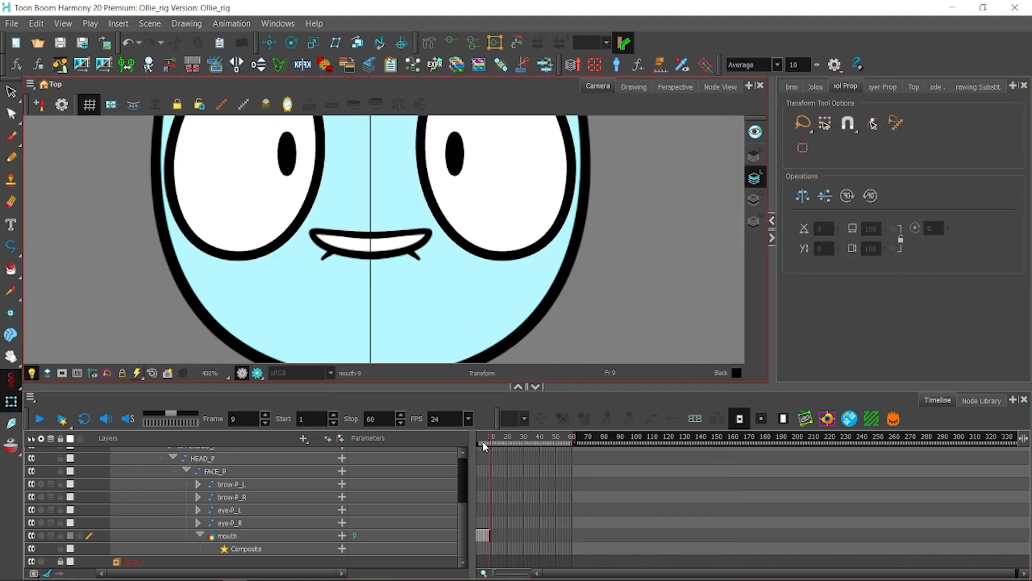
Select the mouth layer, return to frame 1 and add a vector drawing layer named teeth
click(227, 535)
click(529, 439)
drag(530, 441, 477, 449)
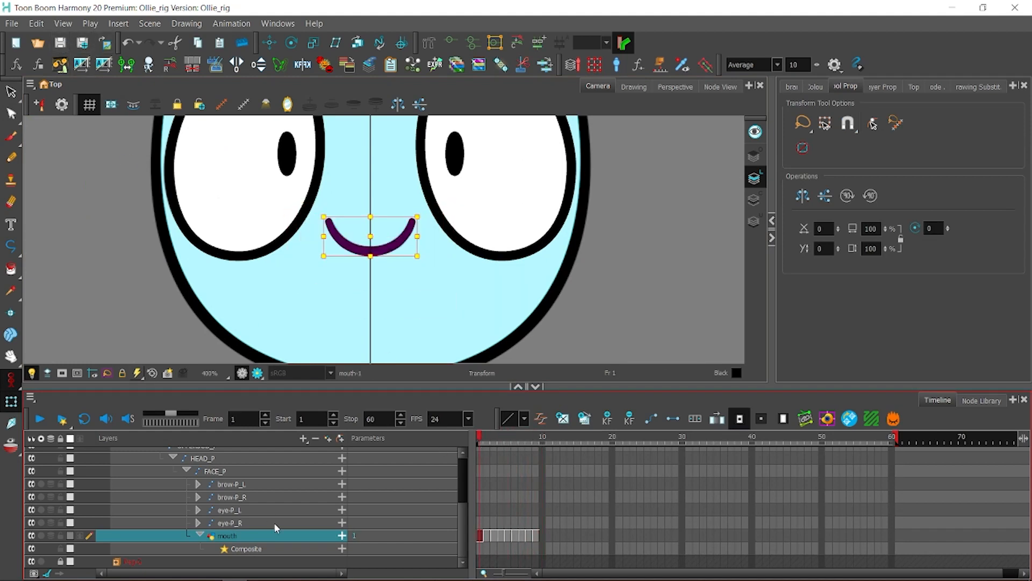
click(310, 442)
click(322, 465)
key(BackSpace)
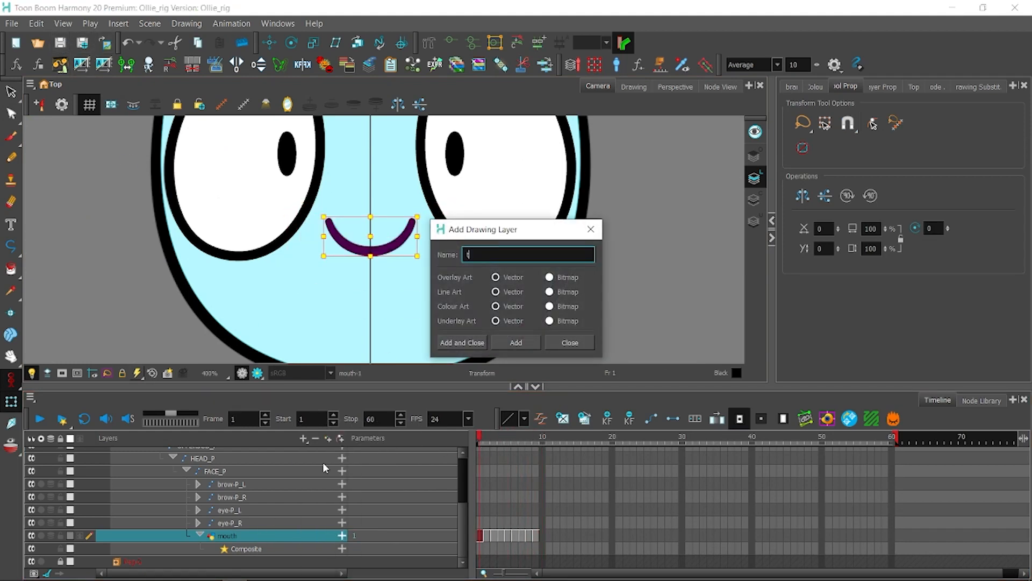
click(465, 345)
In the Node View, place the teeth node beside the mouth node and reorder its connection into the face composite
click(721, 87)
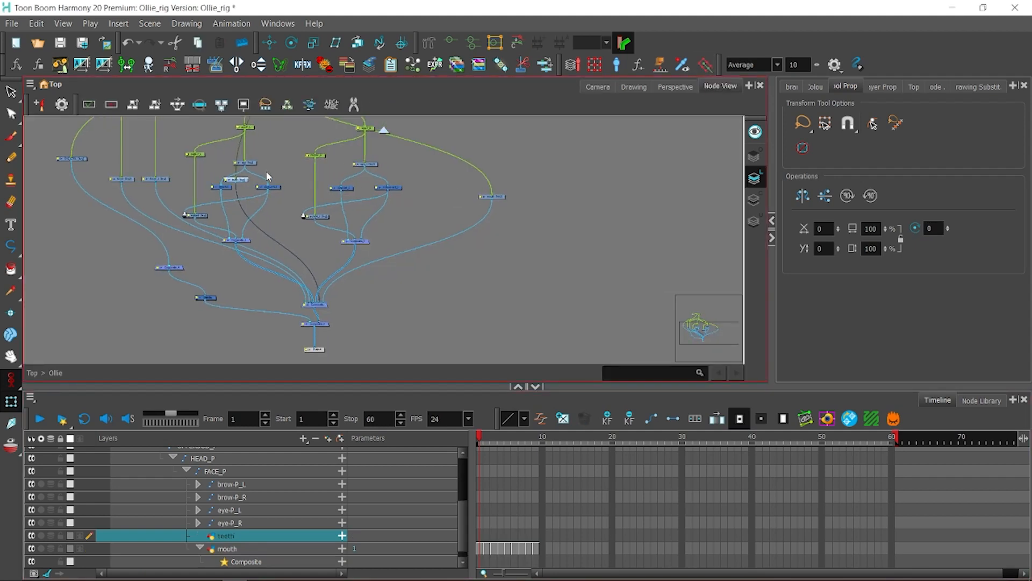
drag(238, 180, 558, 204)
drag(548, 215, 499, 239)
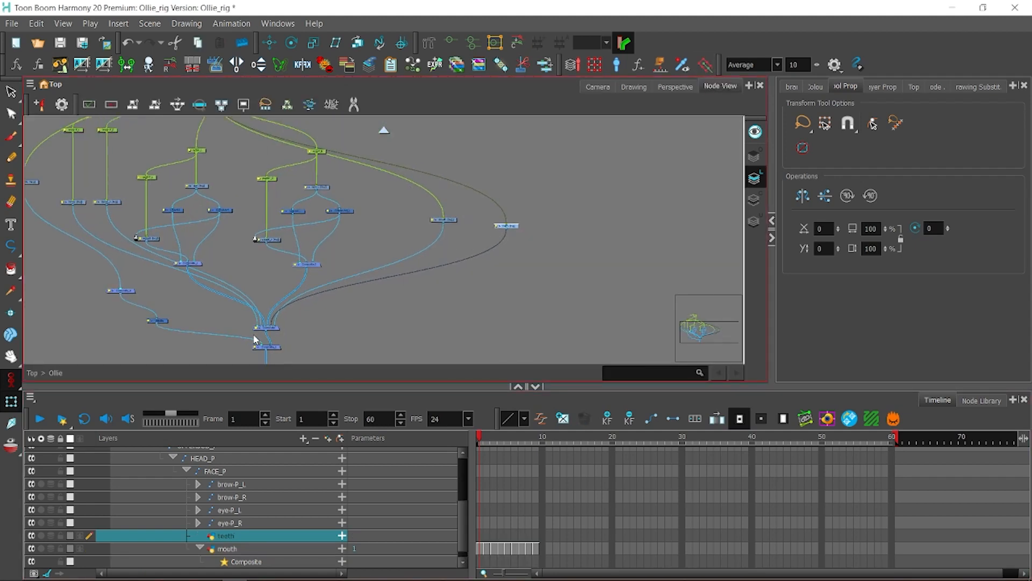
drag(270, 327, 277, 327)
drag(403, 268, 381, 262)
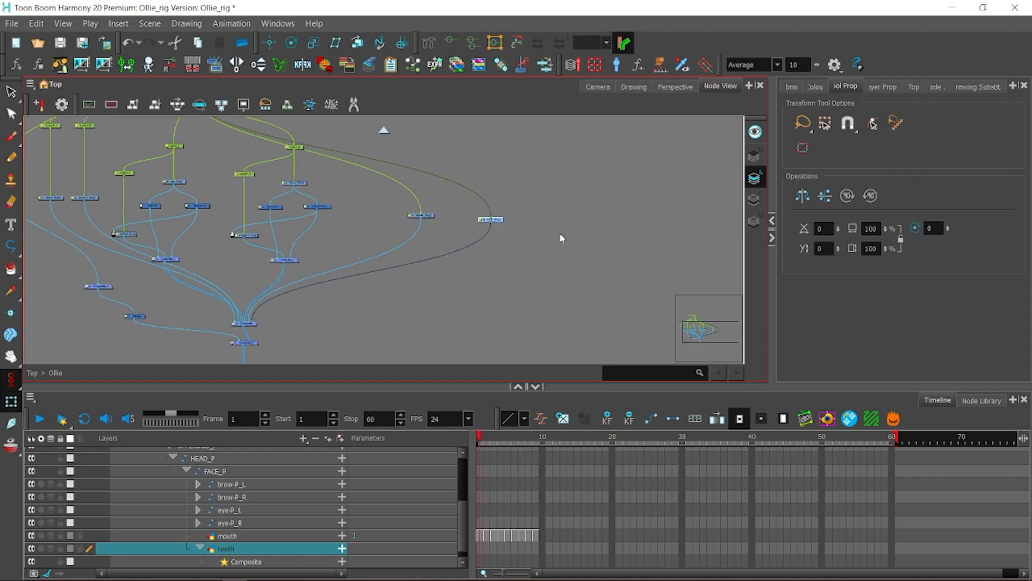
Add a Composite node from the node library and insert it below the mouth node in its connection
click(982, 400)
text(c)
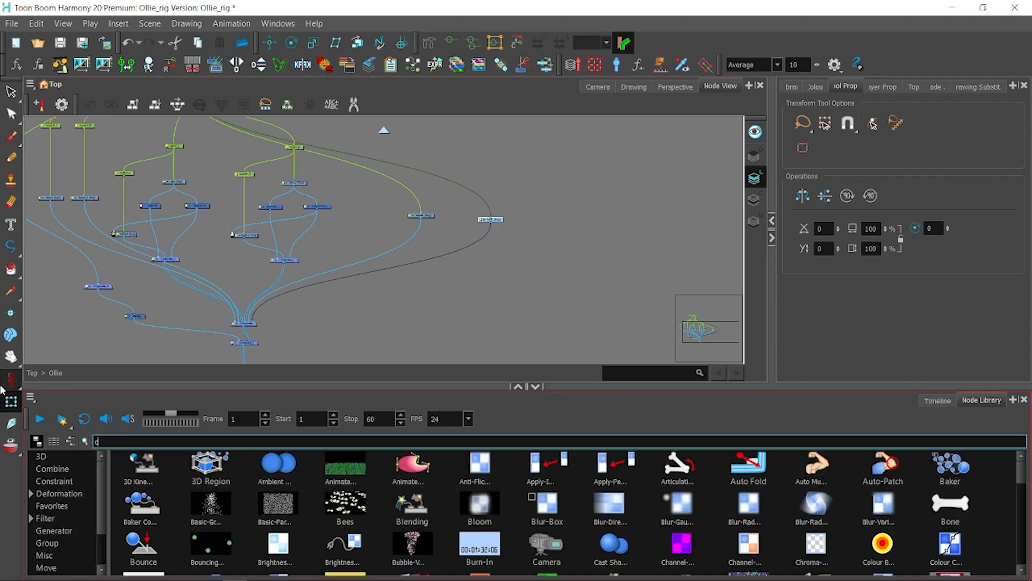
text(omp)
drag(412, 466, 392, 249)
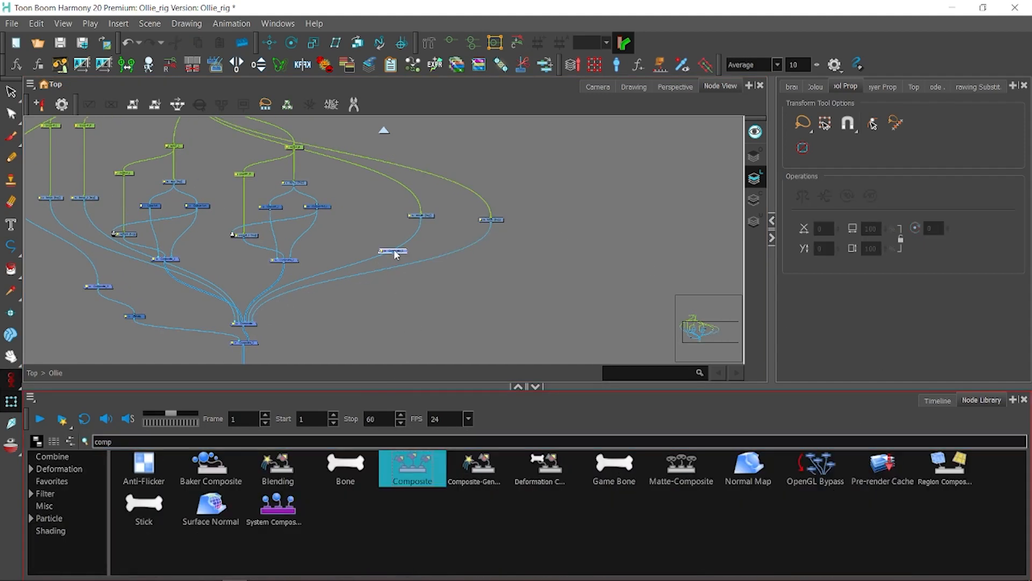
click(422, 266)
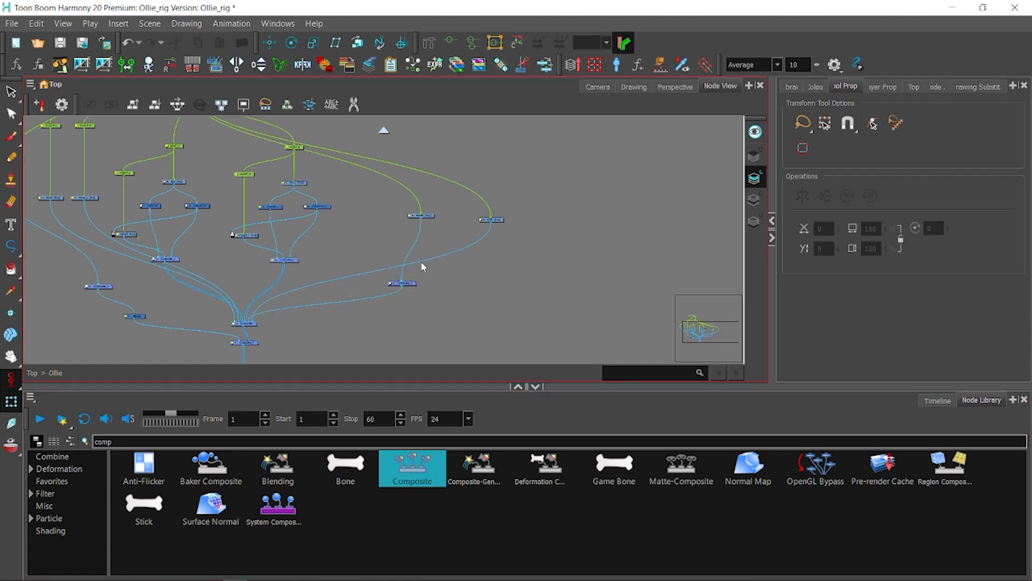
Connect the teeth node into the new Composite node, name it mouth_comp and place it below the mouth and teeth nodes
click(410, 283)
click(883, 87)
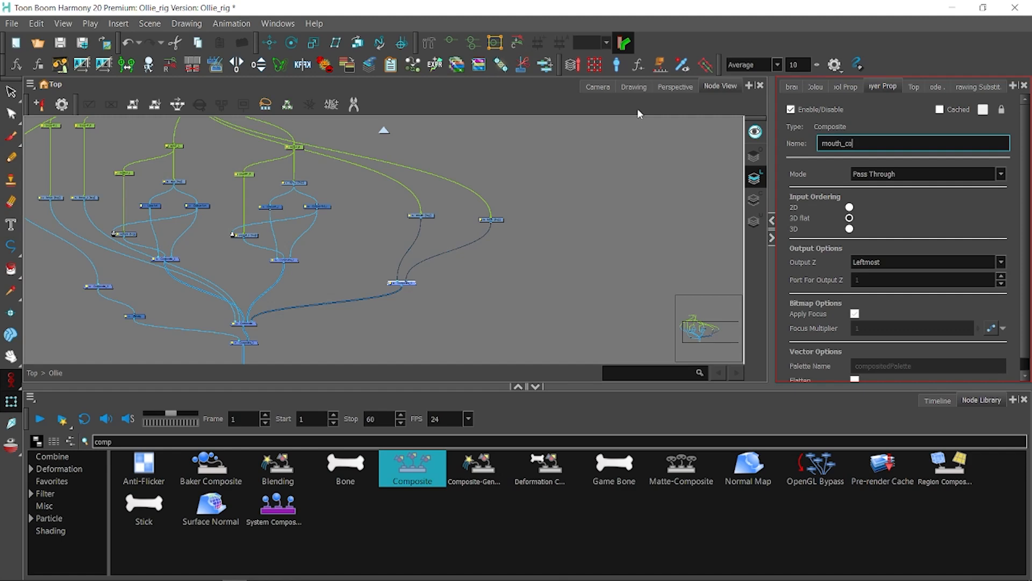
click(601, 274)
scroll(597, 275, up, 3)
drag(419, 296, 485, 298)
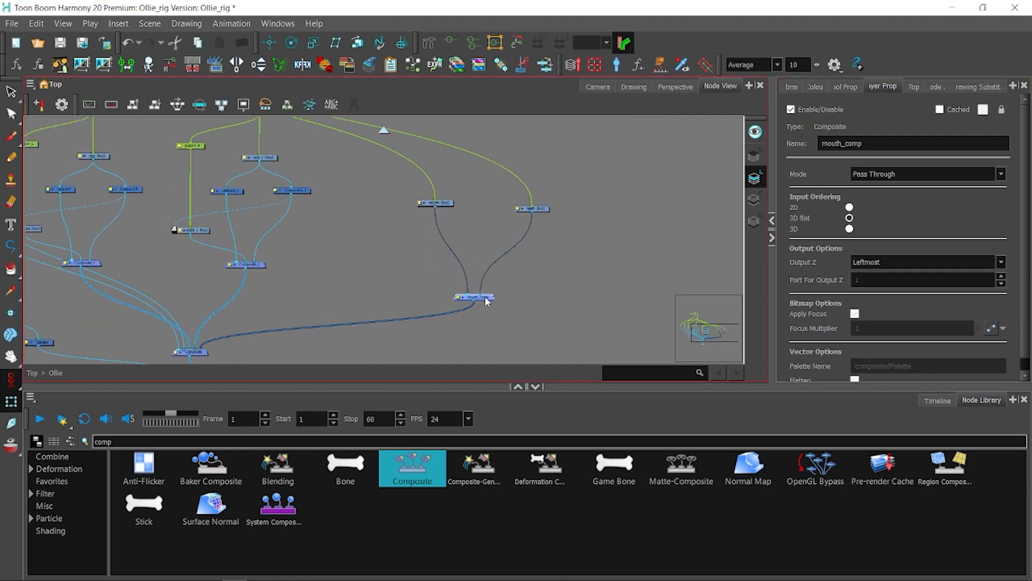
Select the teeth node and go to frame 4 of its layer in the Camera view
click(542, 208)
click(598, 87)
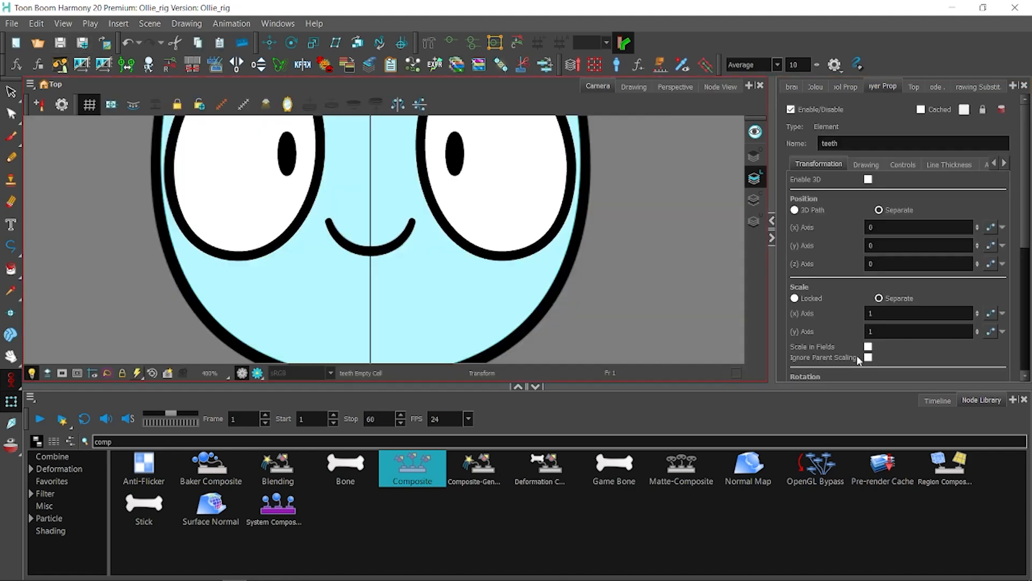
click(937, 400)
mouse_move(485, 444)
mouse_down()
mouse_move(510, 441)
mouse_move(499, 442)
mouse_up()
scroll(473, 237, up, 3)
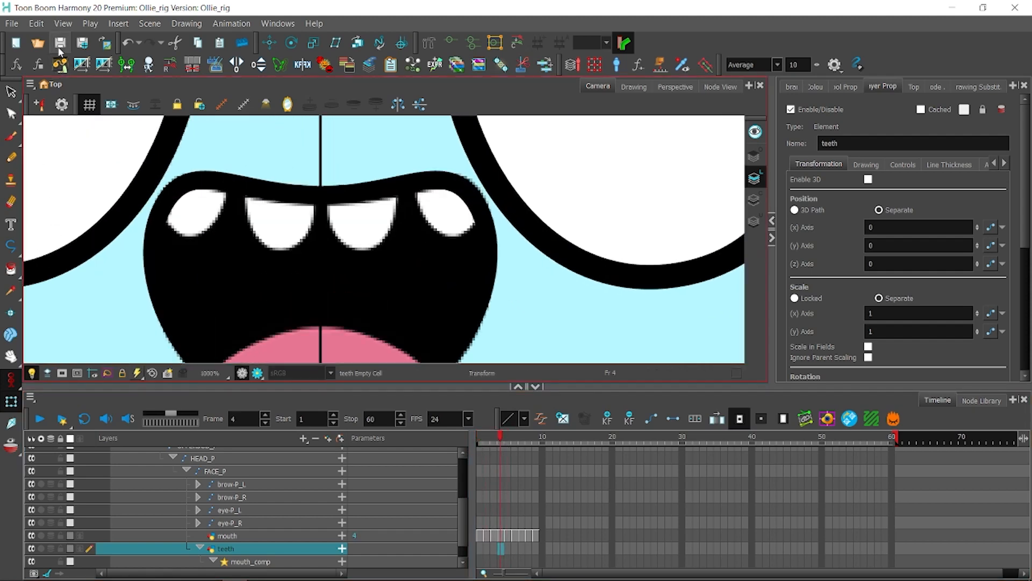
click(11, 375)
click(70, 378)
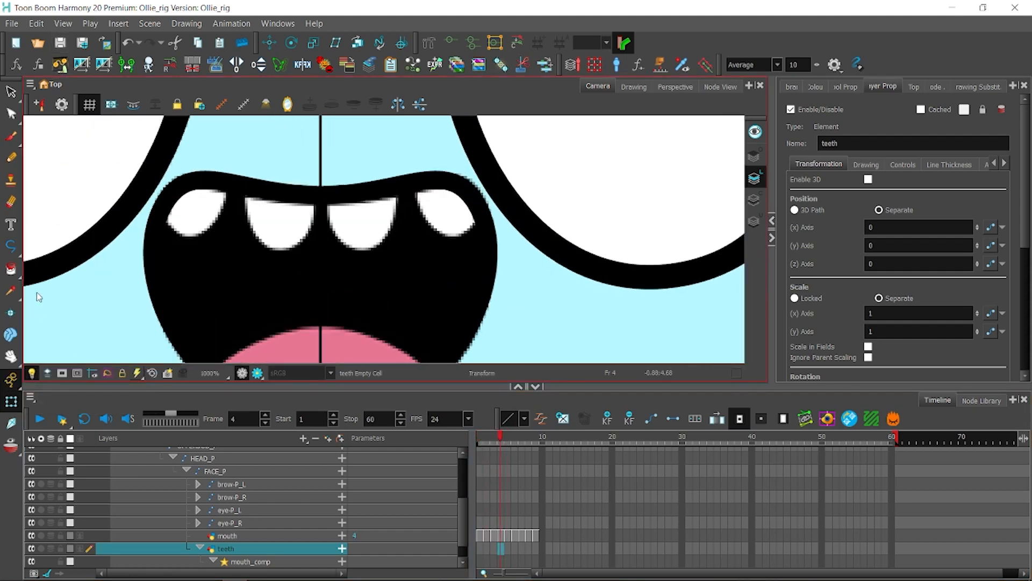
With the Polyline tool, draw a scalloped black outline of three teeth along the left half of the upper lip
click(11, 246)
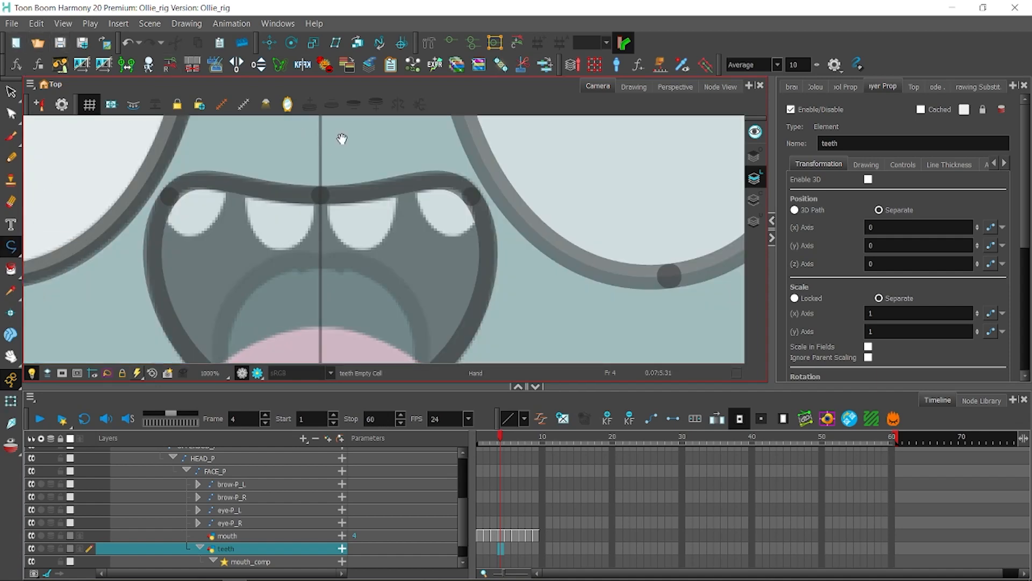
drag(342, 139, 407, 161)
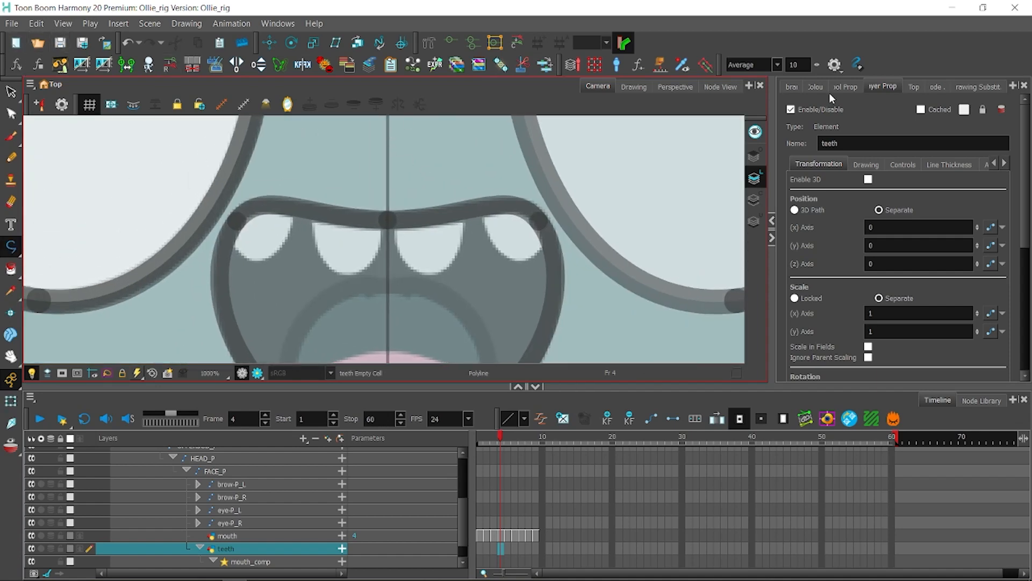
click(816, 87)
drag(392, 218, 391, 236)
drag(343, 282, 320, 279)
click(302, 212)
drag(257, 270, 236, 269)
click(218, 201)
drag(180, 269, 162, 258)
click(148, 185)
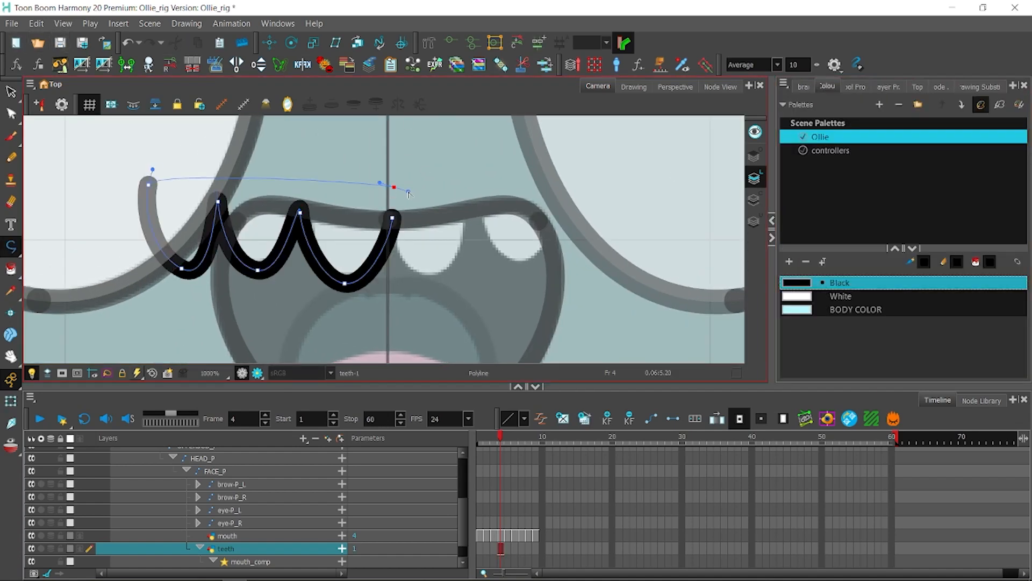
Adjust the teeth outline with the Contour Editor, aligning its inner edge to the centre line and smoothing the tooth curves
click(11, 92)
click(855, 86)
click(12, 114)
key(2)
drag(405, 225, 400, 221)
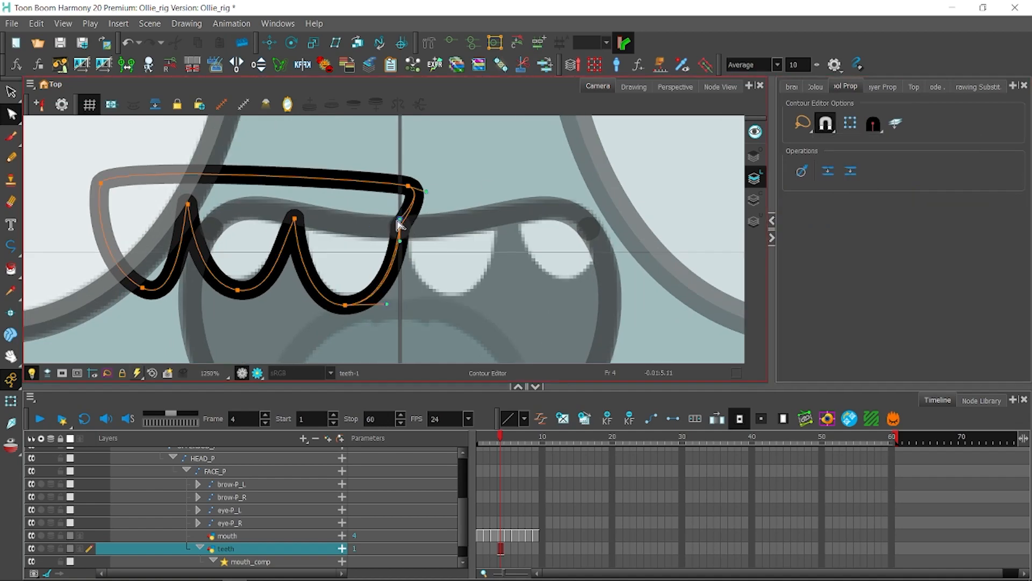
drag(374, 309, 392, 312)
drag(407, 186, 383, 178)
drag(120, 280, 102, 288)
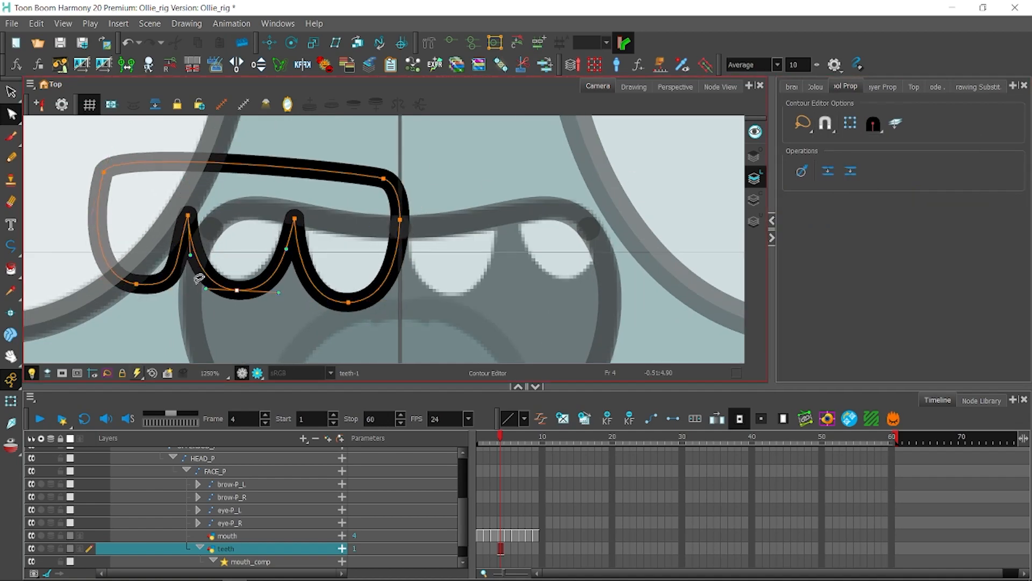
click(153, 295)
Fill the teeth shape with White, mirror a copy of it to the right side of the mouth, and save the scene
click(816, 87)
click(845, 295)
click(846, 87)
drag(294, 231, 525, 231)
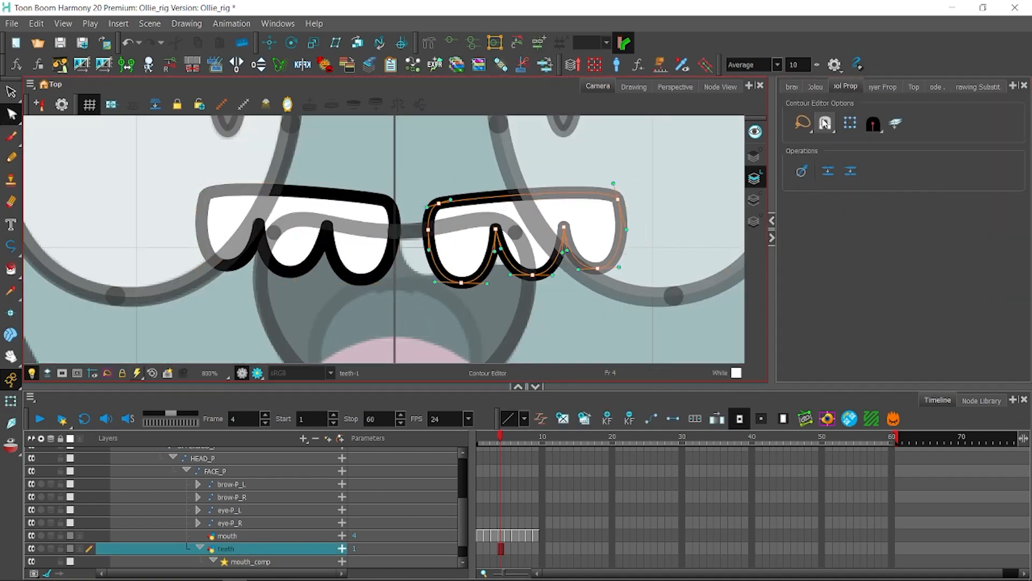
key(1)
key(1)
key(1)
key(ctrl+s)
Copy the whole teeth drawing from frame 4 to frame 3, and move to the earlier frames of the teeth layer
click(11, 92)
key(ctrl+a)
key(ctrl+c)
key(comma)
key(ctrl+v)
key(Down)
key(Down)
click(487, 547)
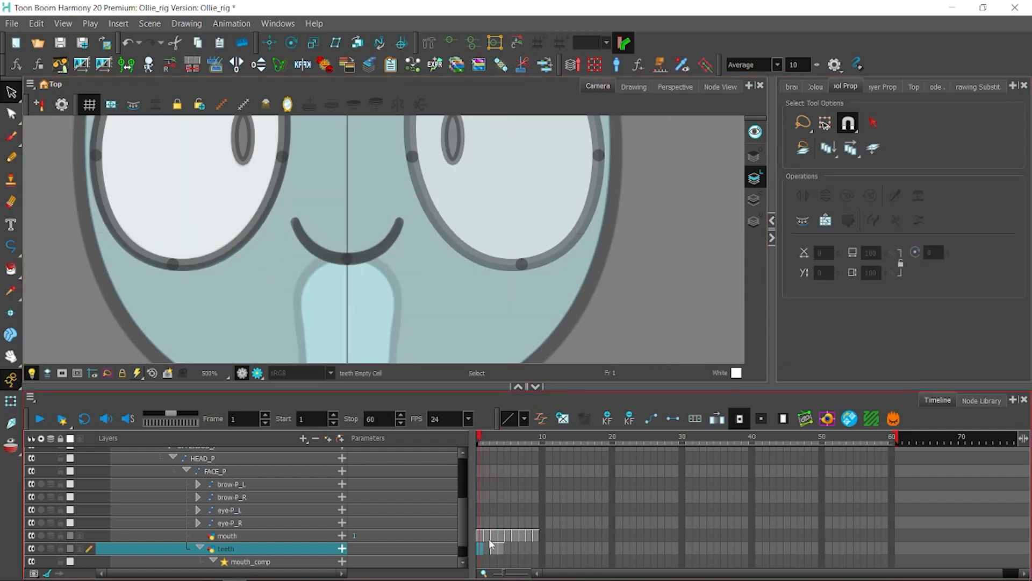
Draw a short black line crossing the left corner of the mouth on frame 8 of the teeth layer
click(479, 549)
click(563, 418)
click(522, 551)
click(529, 549)
key(alt+slash)
key(2)
drag(292, 247, 189, 235)
click(817, 87)
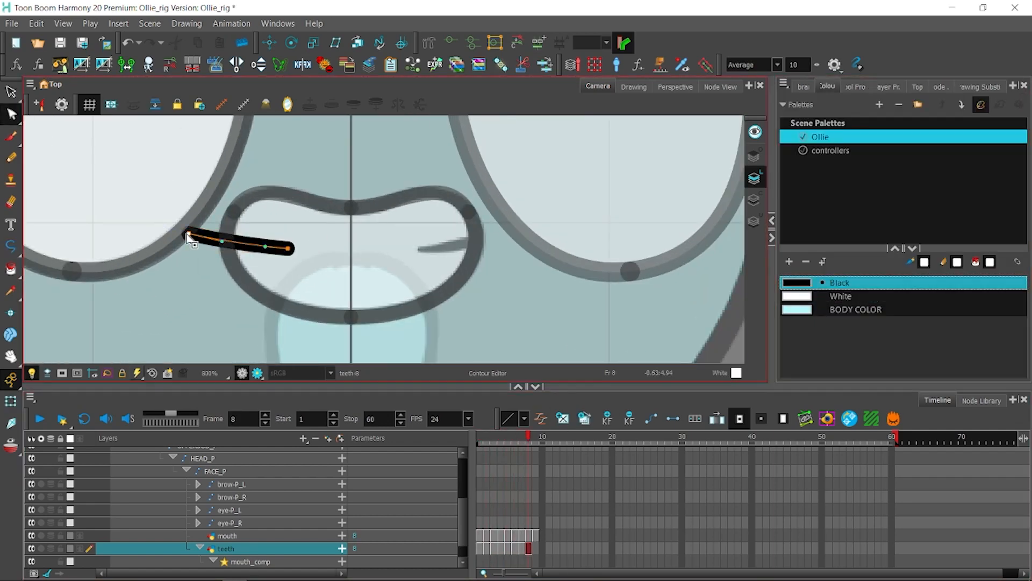
Thin the line at the left mouth corner and taper its inner end to a point
click(846, 86)
click(971, 179)
text(4)
key(alt+q)
key(1)
With the Polyline tool, outline the left half of the clenched teeth area around the frame 8 mouth
click(11, 246)
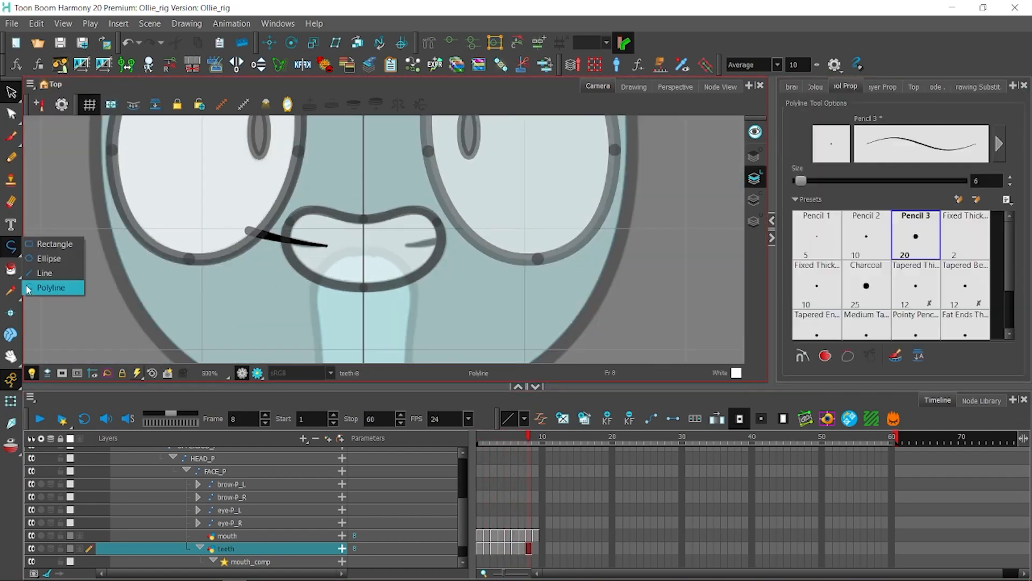
click(52, 288)
click(363, 164)
drag(250, 217, 240, 260)
click(369, 315)
key(alt+q)
key(alt+s)
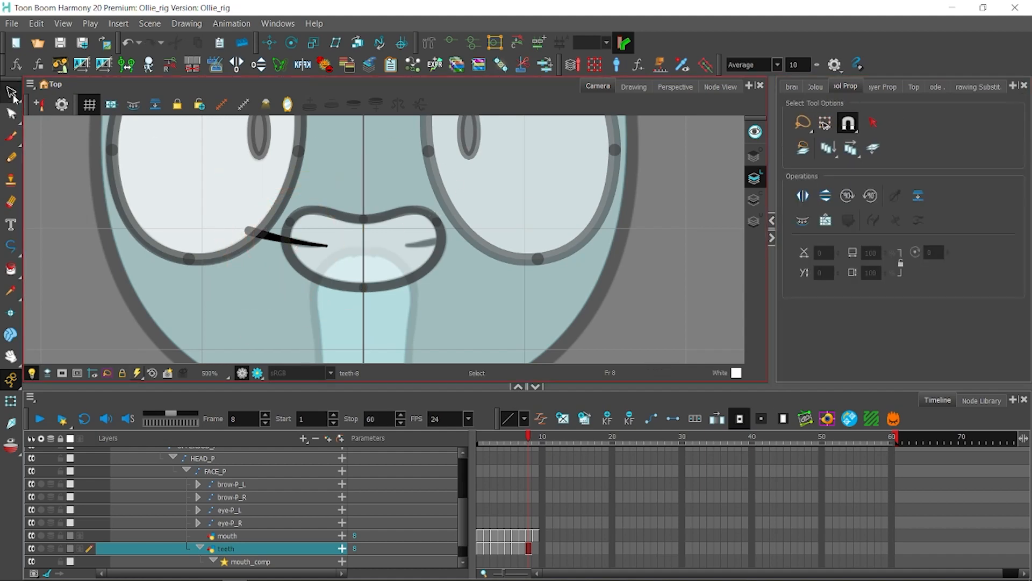
Copy the left half of the frame 8 teeth and mirror the copy onto the right side of the mouth
key(alt+q)
key(alt+s)
key(ctrl+c)
key(ctrl+v)
key(4)
Adjust the frame 8 teeth contour at the centre line and fill the shape with White
key(alt+q)
click(41, 549)
drag(398, 308, 364, 303)
click(41, 548)
click(816, 87)
click(350, 270)
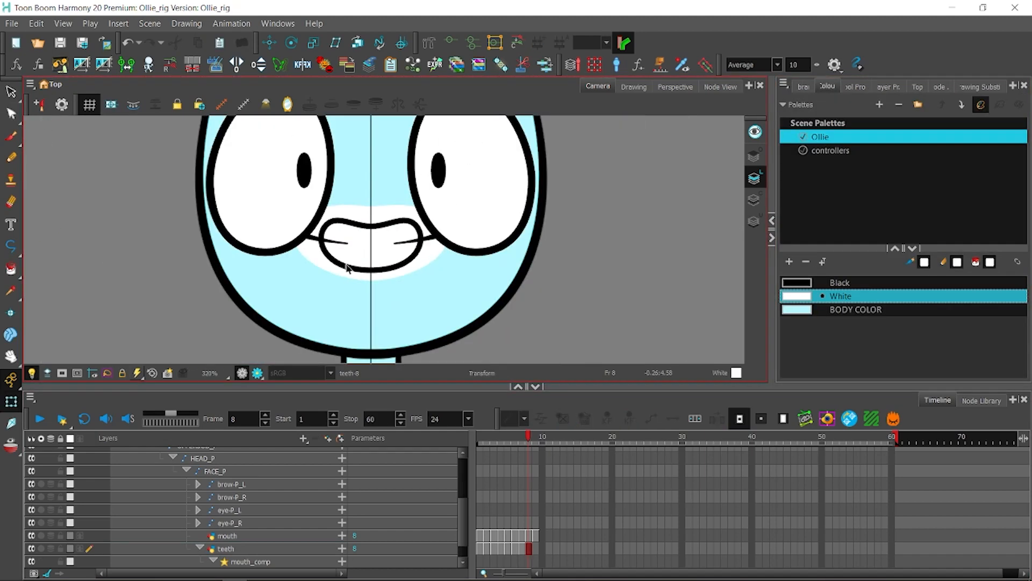
Paste a teeth drawing into frame 9 and reposition it for that mouth shape
click(535, 548)
key(ctrl+v)
click(845, 86)
drag(354, 166, 355, 127)
key(1)
key(1)
key(shift+t)
key(shift+l)
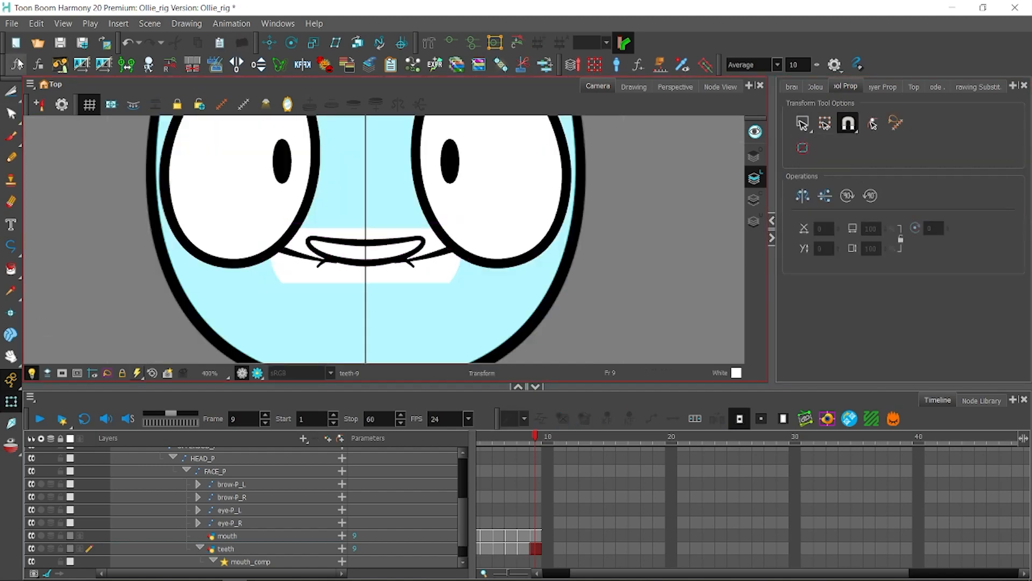
Add a drawing layer named tounge at frame 4 and connect it to the mouth composite
click(519, 536)
click(327, 439)
text(tounge)
click(461, 341)
click(720, 86)
click(598, 87)
Draw an elliptical tongue with a black outline in the lower part of the mouth on frame 4
click(10, 247)
key(shift+l)
click(816, 87)
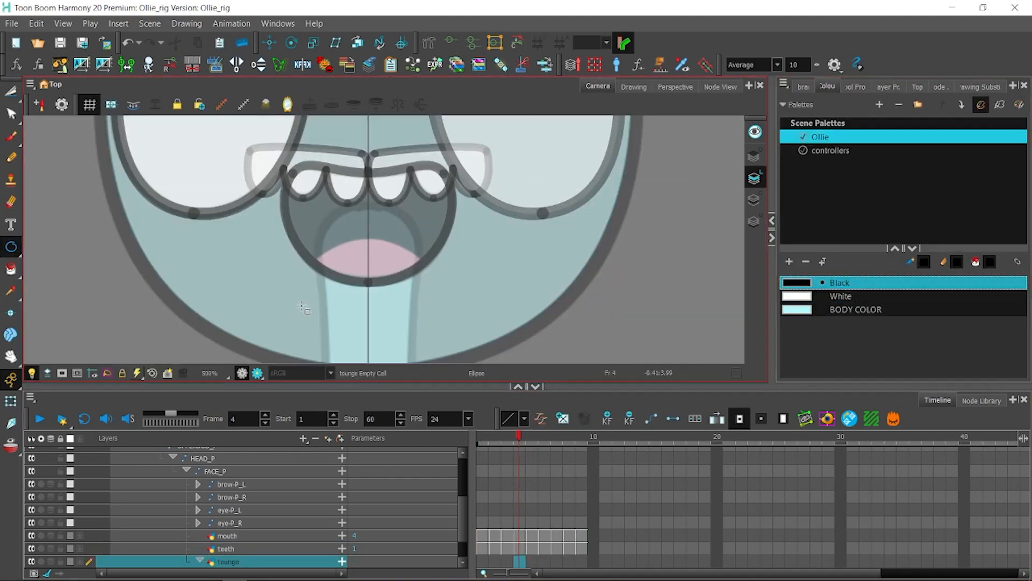
drag(294, 236, 419, 311)
click(845, 86)
key(alt+s)
key(shift+t)
Create a pink swatch named tounge in the Ollie palette and fill the tongue with it
click(816, 87)
double_click(796, 323)
click(709, 164)
key(1)
key(1)
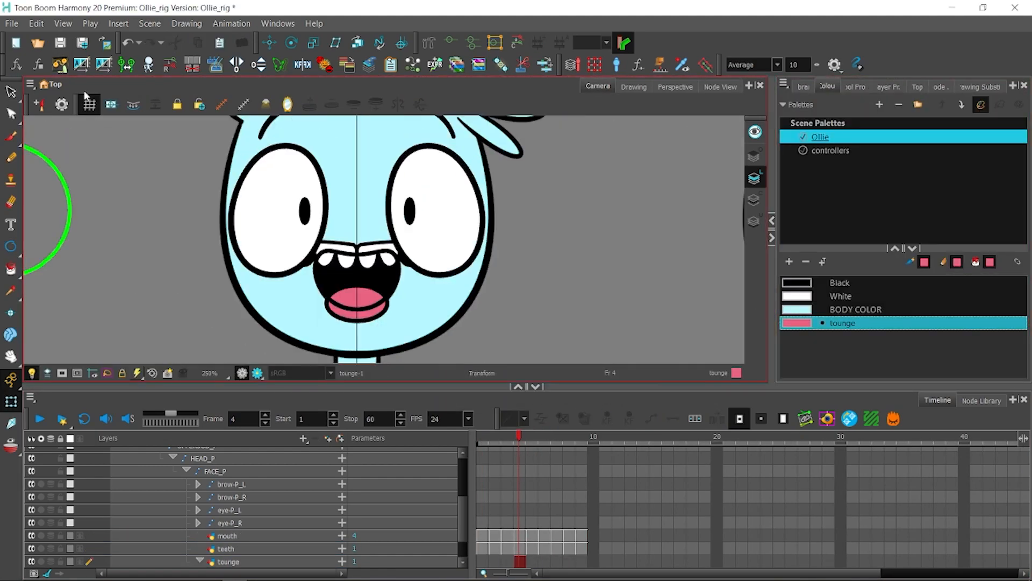
Paste the tongue drawing into frame 3 and move the selected tongue slightly upward
click(507, 561)
key(ctrl+v)
key(shift+l)
click(846, 86)
click(519, 562)
drag(287, 252, 253, 326)
drag(354, 294, 355, 284)
Fill the remaining frames of the tounge layer up to frame 9 with tongue drawings and save the scene
click(560, 440)
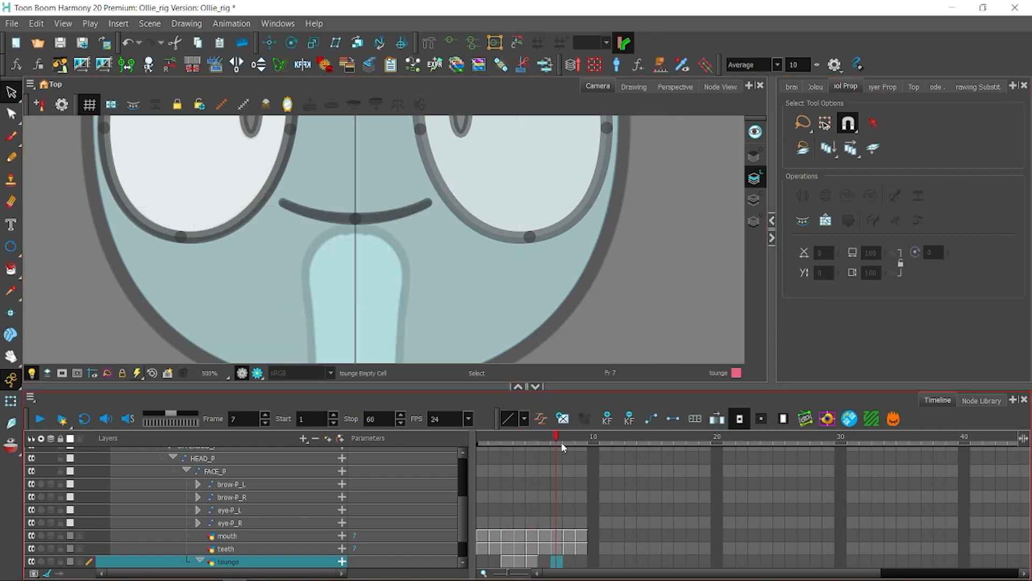
click(494, 562)
click(508, 439)
key(ctrl+s)
click(569, 561)
click(482, 561)
click(720, 86)
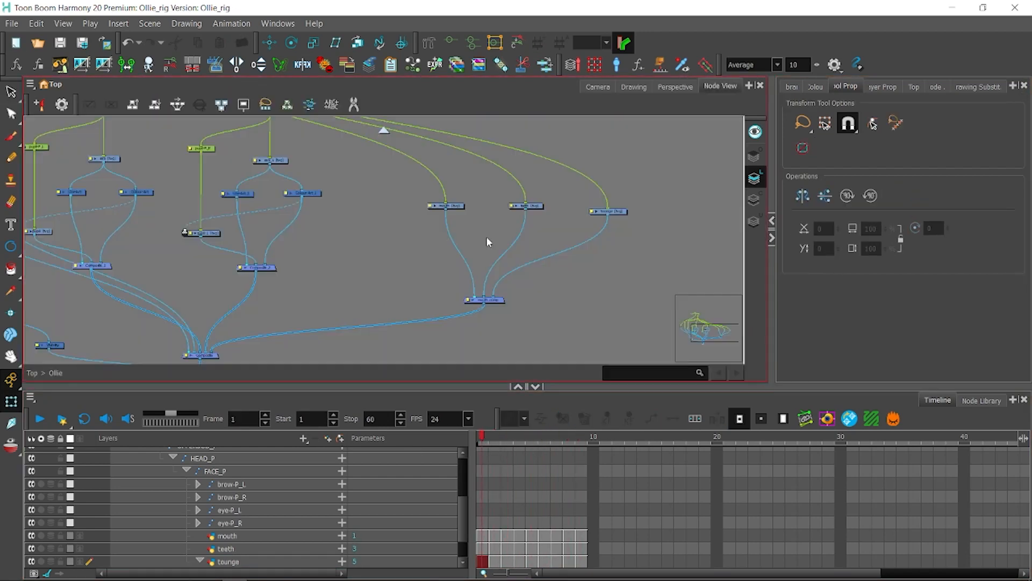
Separate the mouth's fill from its outline on frame 2 by placing the fill on the Colour Art layer
click(598, 87)
click(482, 536)
key(1)
key(alt+i)
click(507, 441)
click(495, 440)
click(848, 148)
drag(350, 336, 266, 198)
key(alt+s)
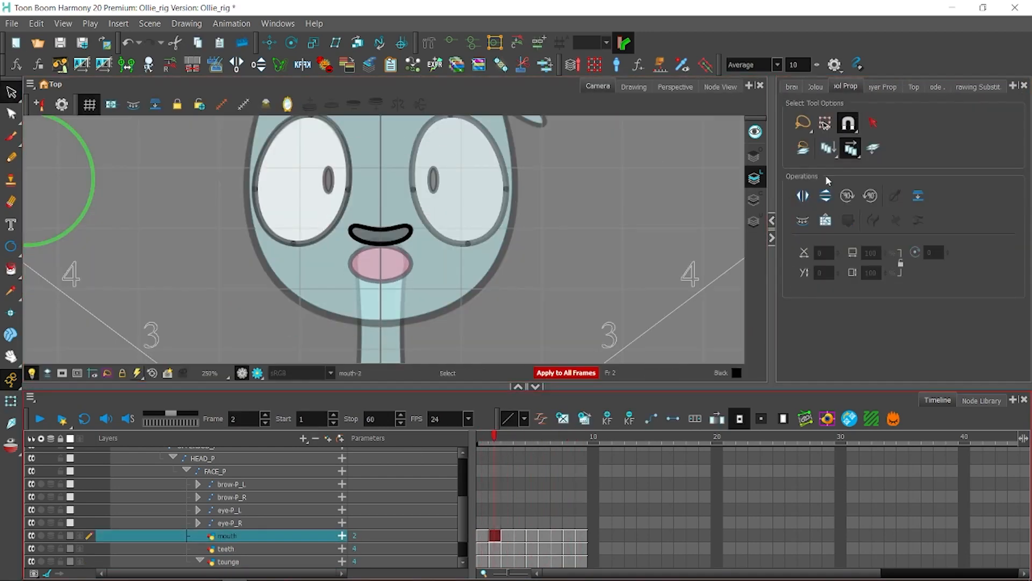
Place the mouth fills on the Colour Art layer for the following mouth drawings through frame 5
click(851, 148)
click(380, 242)
click(495, 441)
click(619, 215)
click(507, 441)
click(532, 441)
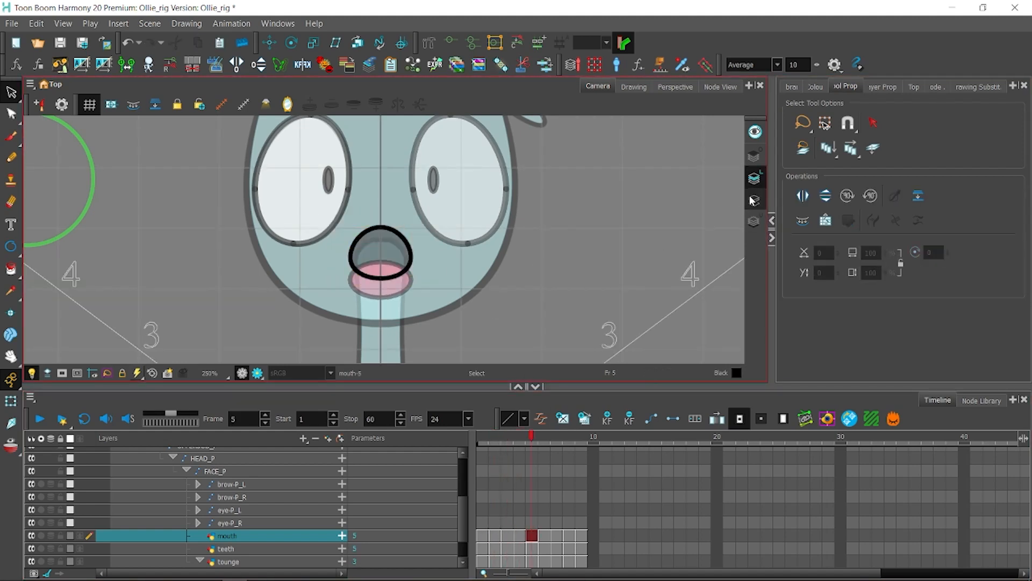
Fill the frame 8 mouth on the Colour Art layer, check frame 9, and return to frame 1
click(569, 441)
click(754, 200)
click(381, 236)
click(755, 178)
click(581, 441)
click(11, 401)
key(Escape)
drag(518, 439, 445, 447)
Duplicate an eye's Line-Art and Colour-Art nodes and connect the copies below the mouth drawing node
click(733, 87)
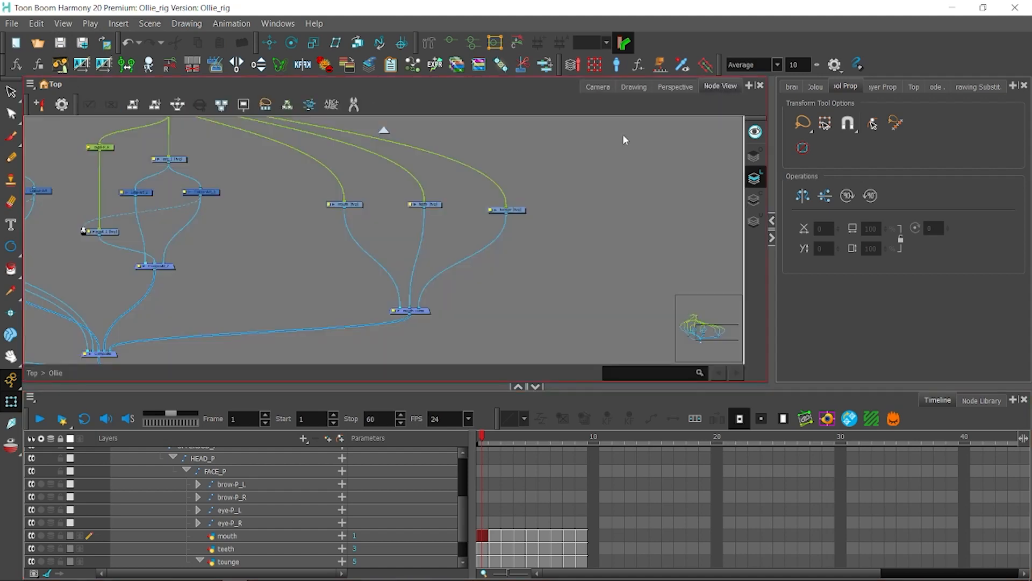
scroll(542, 201, up, 1)
click(457, 221)
click(978, 400)
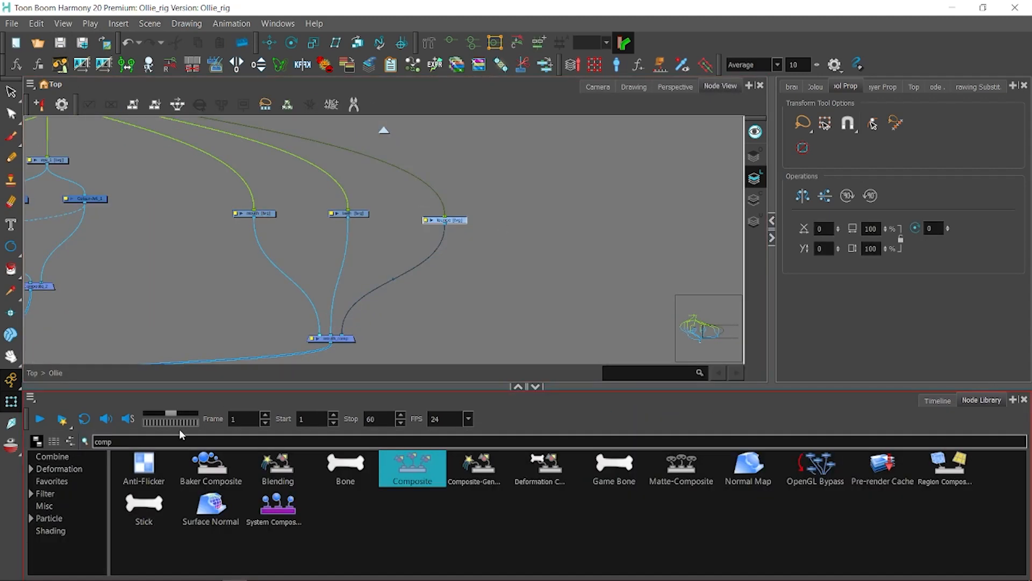
drag(125, 441, 10, 345)
key(BackSpace)
drag(162, 207, 178, 223)
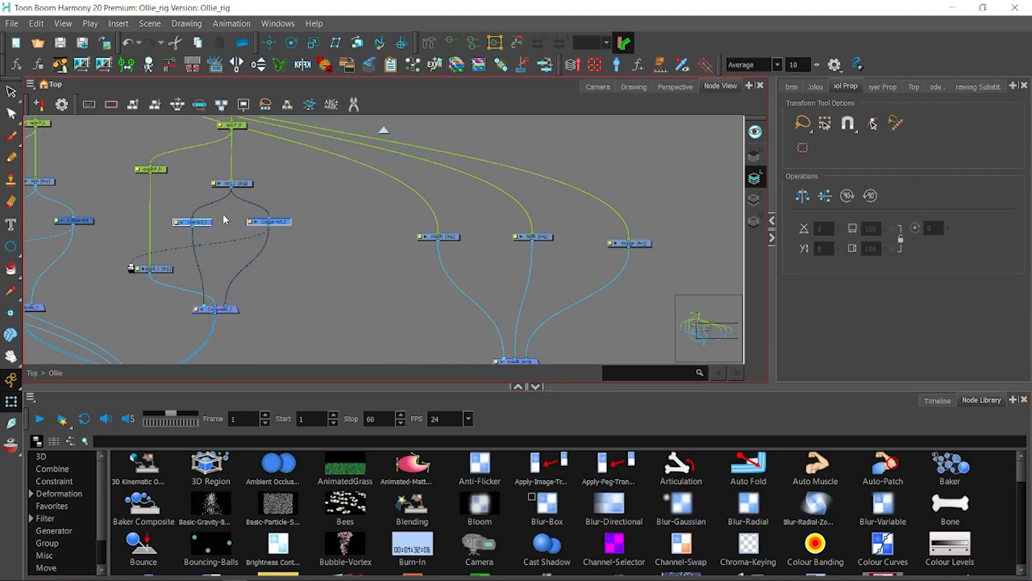
key(ctrl+d)
drag(392, 234, 493, 275)
drag(442, 281, 359, 257)
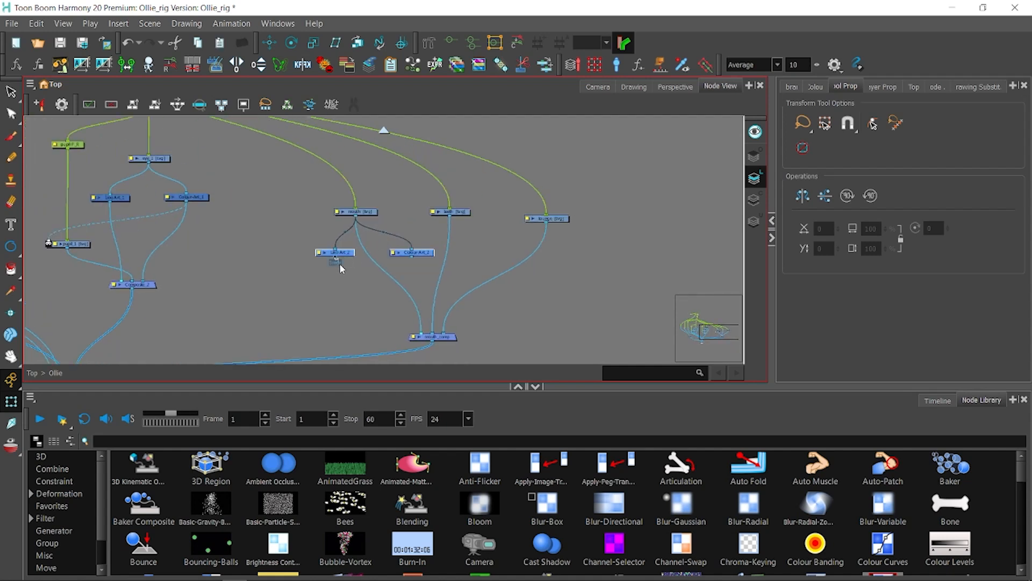
Route the mouth into the mouth composite through Line-Art, with Colour-Art as the cutter matte for the teeth and tounge
drag(413, 342, 417, 338)
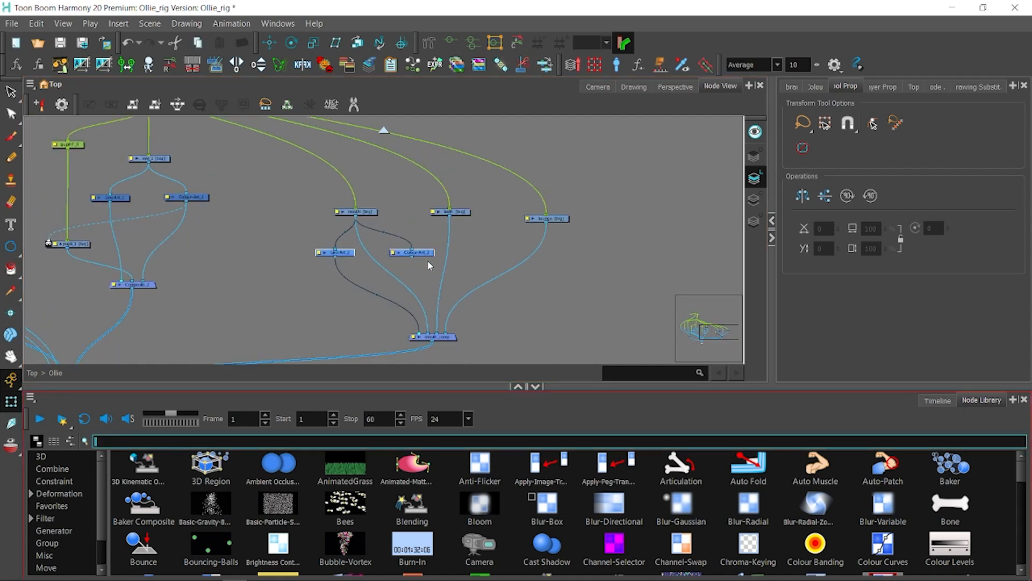
click(406, 303)
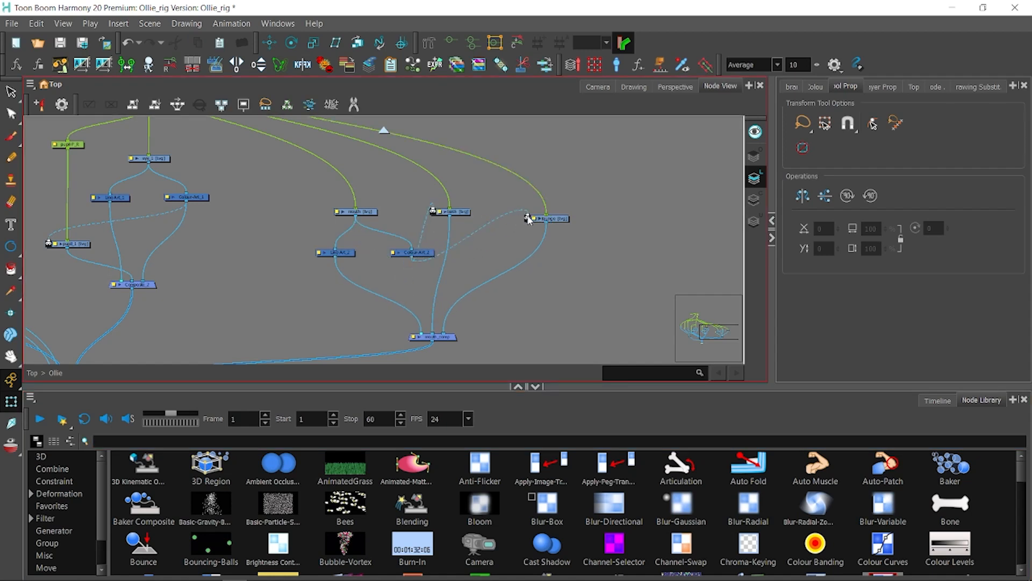
Lower the teeth and tounge nodes below the Colour-Art node and raise the mouth node above its art nodes
drag(465, 214, 465, 277)
drag(548, 221, 566, 285)
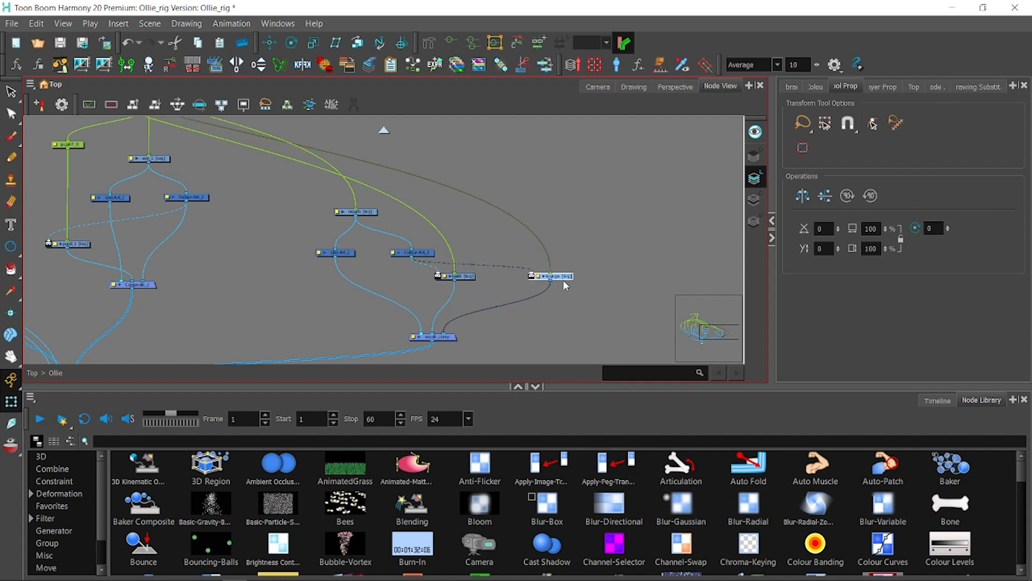
drag(374, 212, 395, 189)
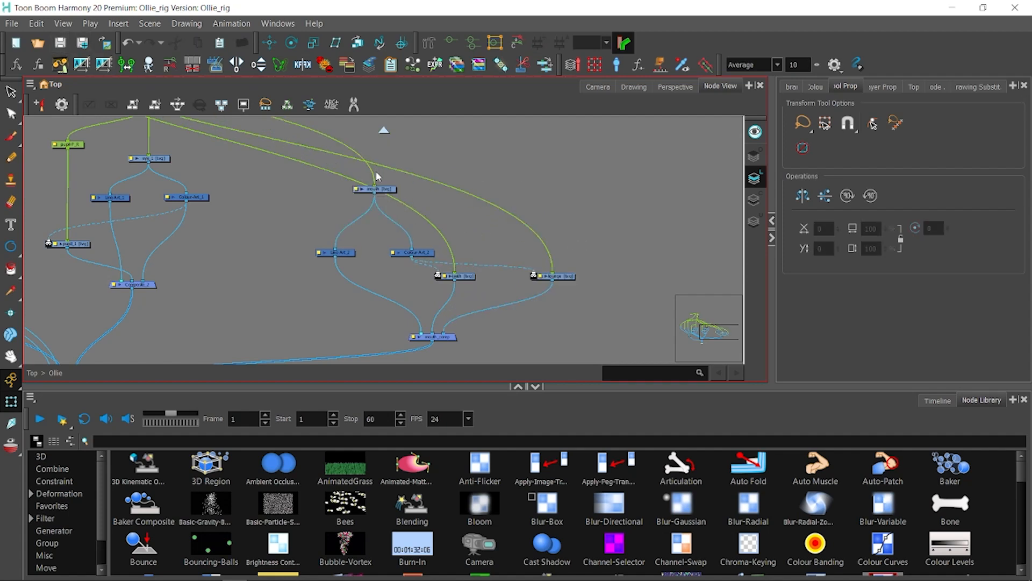
Add a parent peg named mouth-P to the mouth layer and save the scene
click(938, 401)
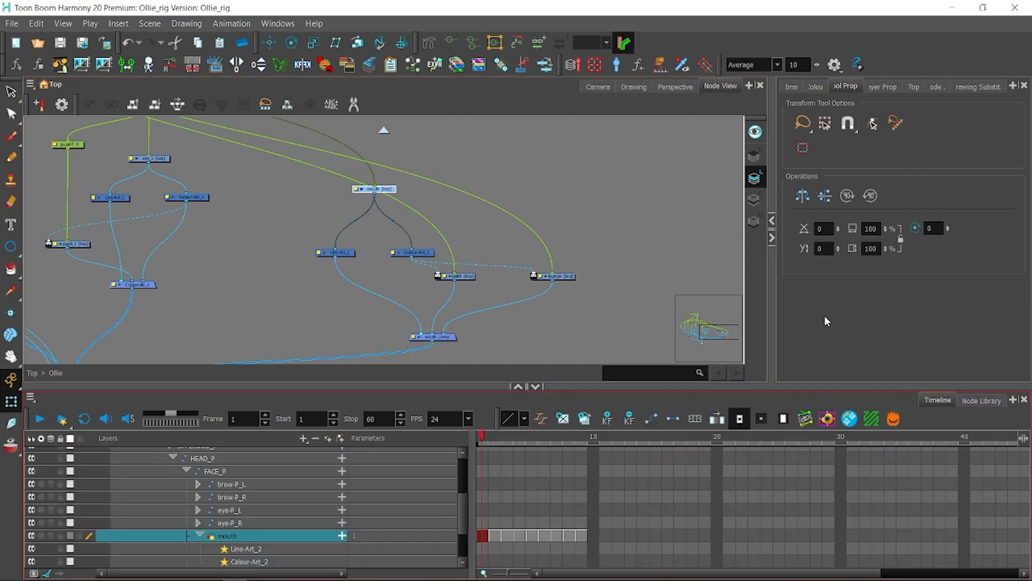
click(598, 87)
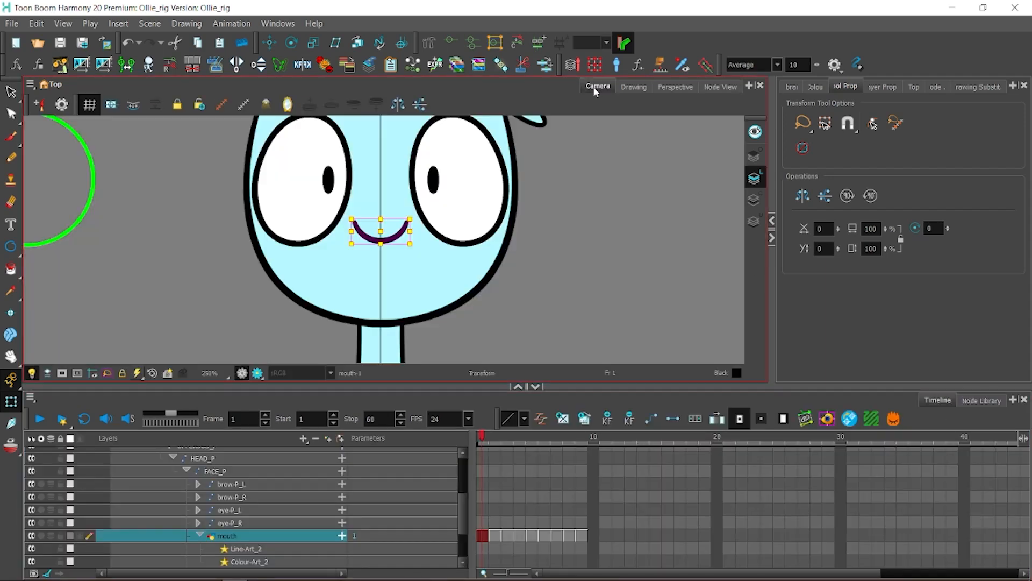
click(341, 439)
click(83, 42)
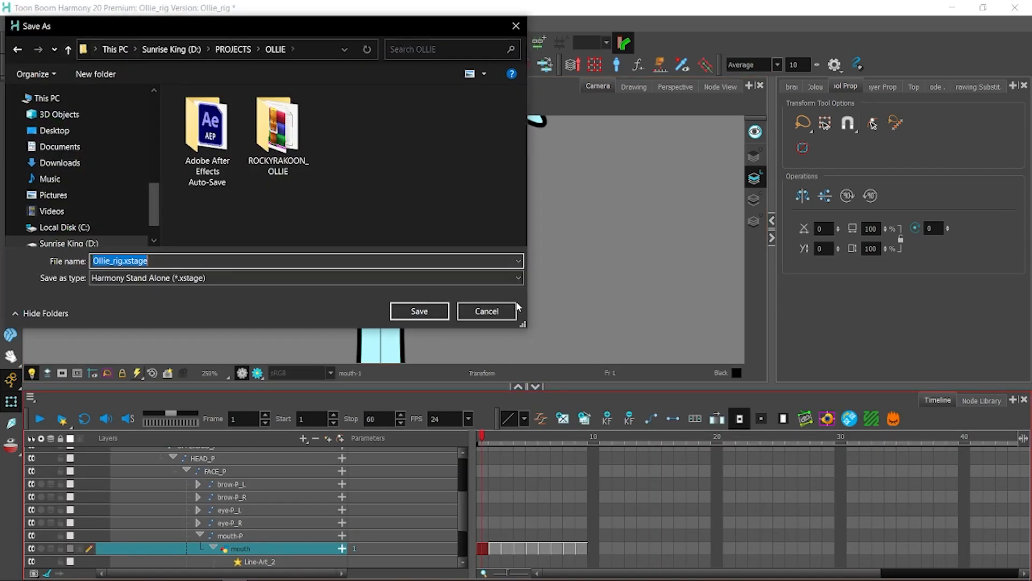
click(511, 310)
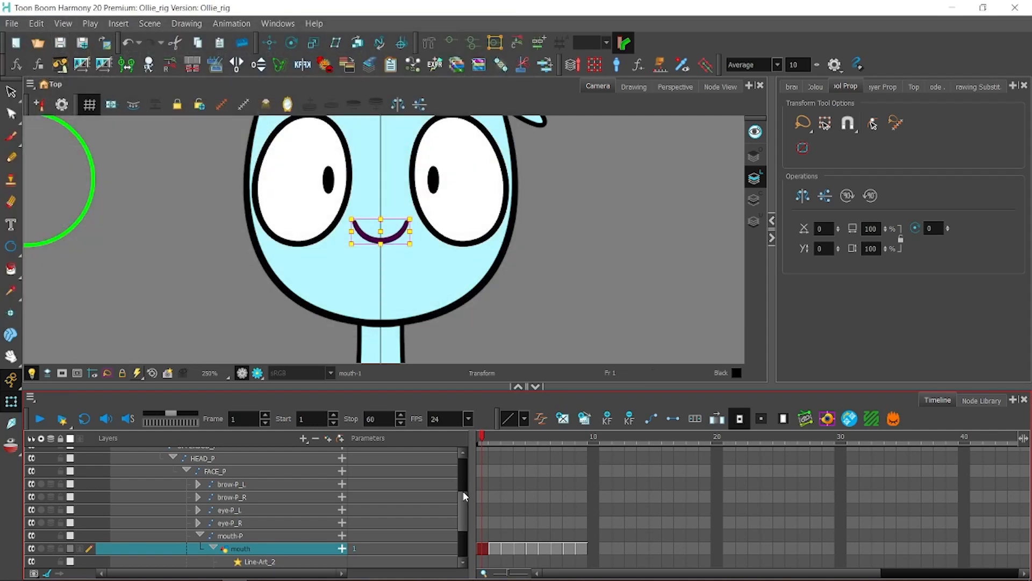
On frame 4, set the tounge layer's pivot on the tongue and the teeth layer's pivot at the upper lip, then save
drag(462, 491, 460, 517)
click(302, 525)
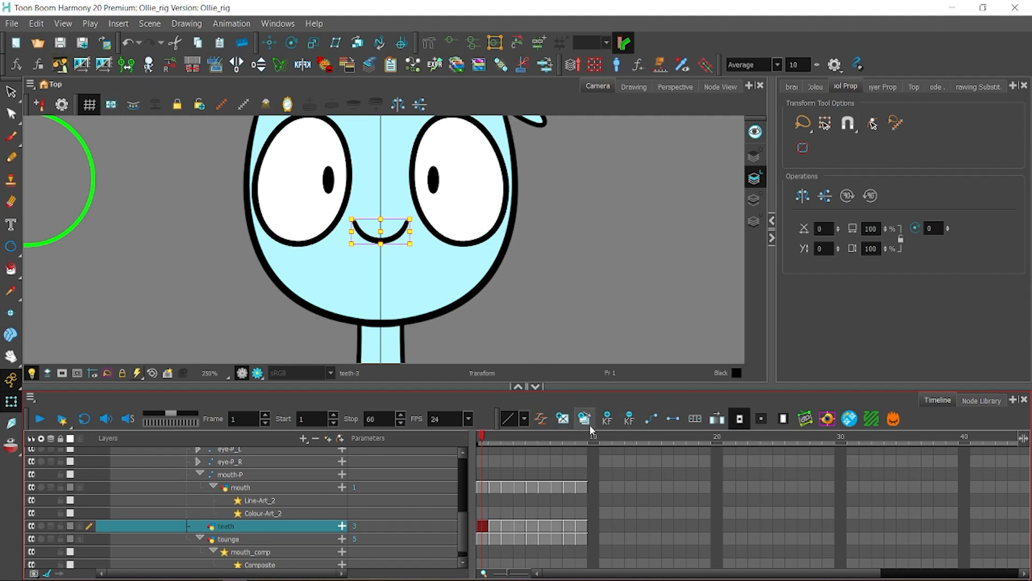
click(883, 86)
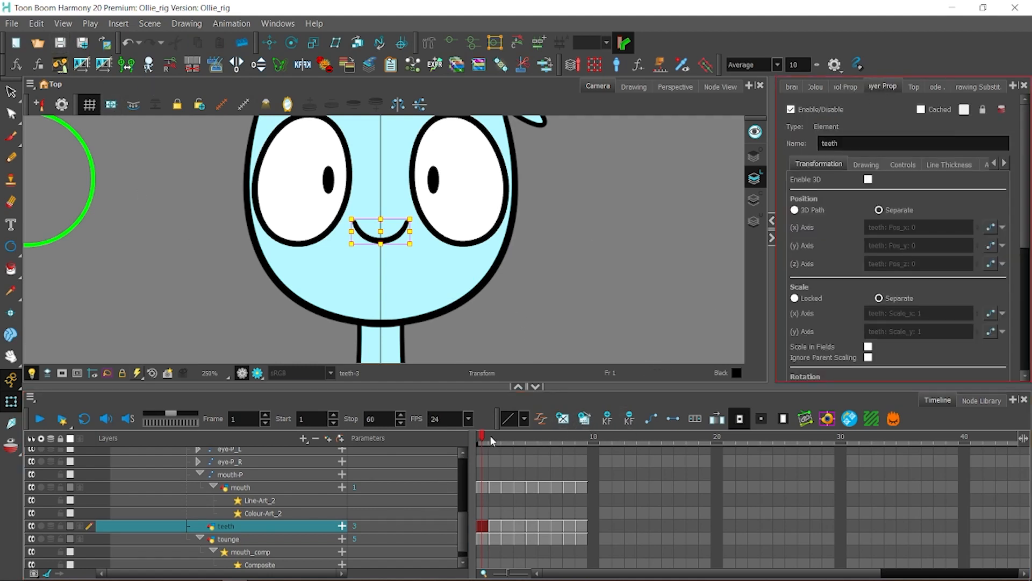
mouse_move(491, 441)
mouse_down()
mouse_move(530, 444)
mouse_move(519, 446)
mouse_up()
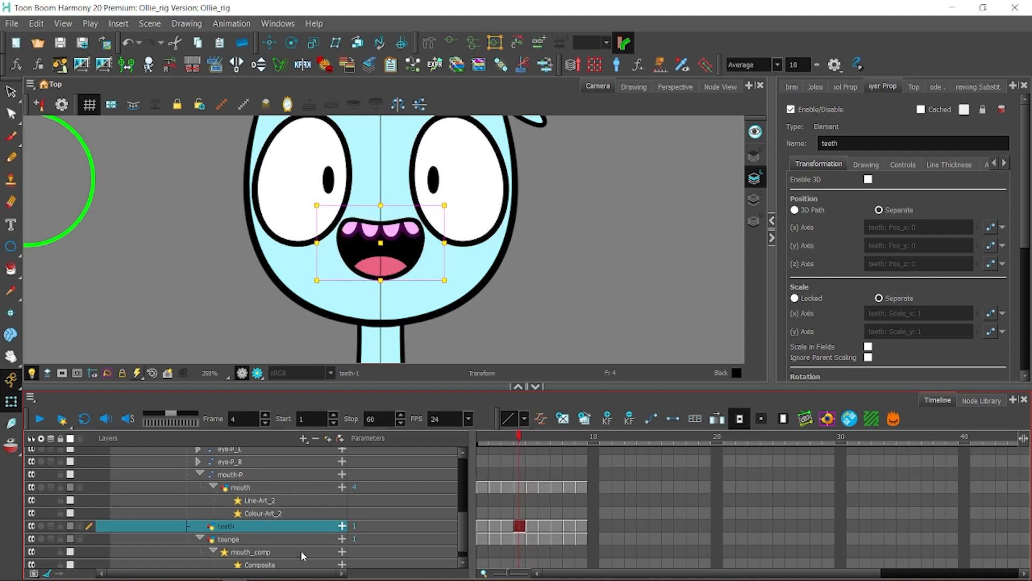
click(266, 540)
click(851, 419)
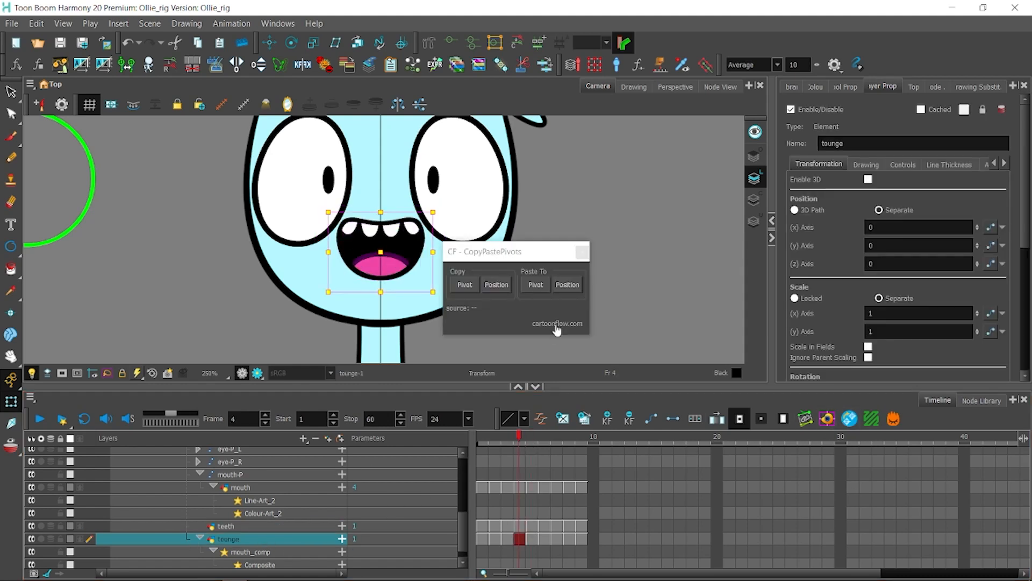
click(582, 253)
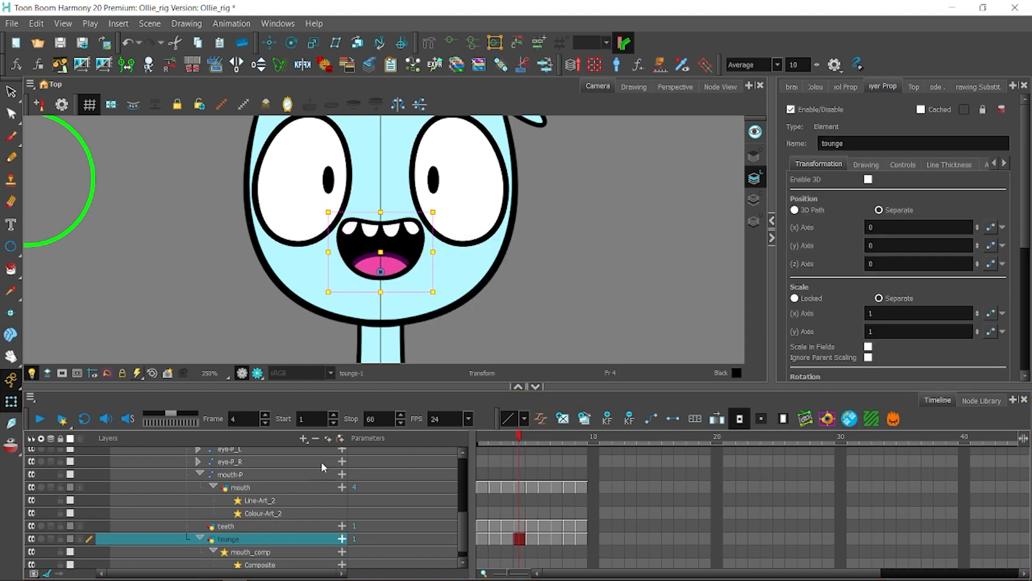
click(236, 527)
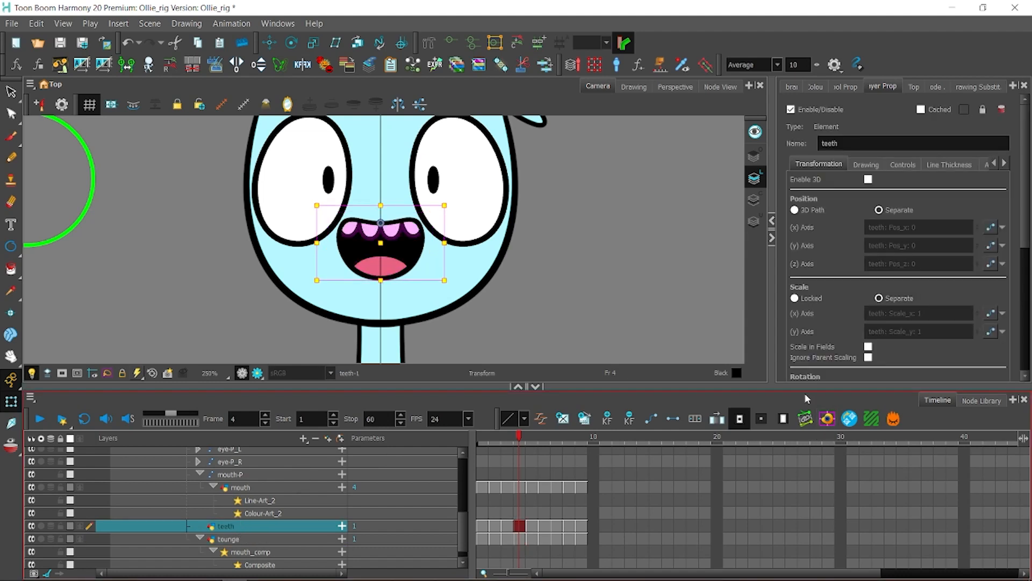
click(60, 42)
Add parent pegs to the tounge and teeth layers, named tounge-P and teeth-P
click(521, 539)
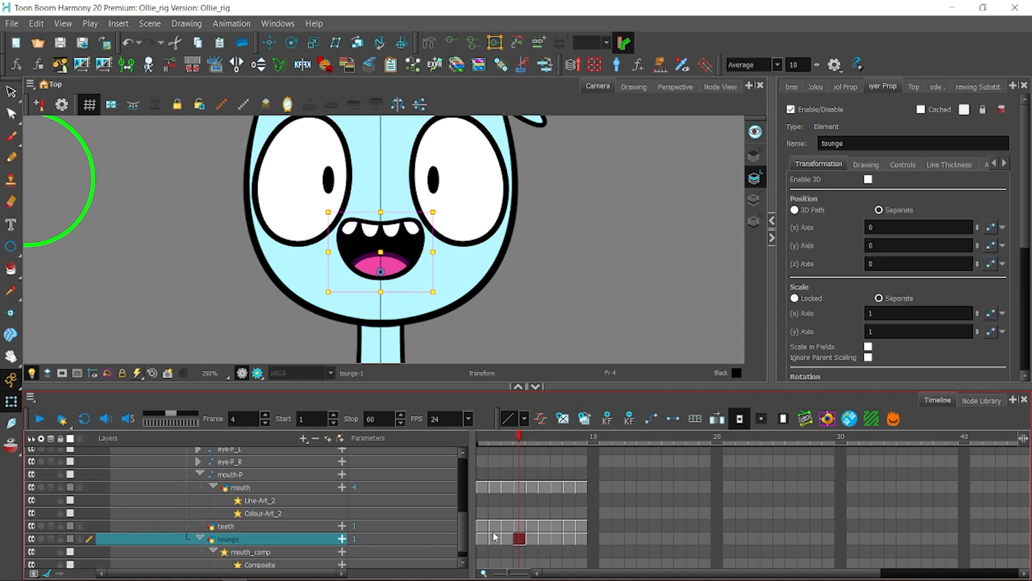
click(520, 525)
click(519, 539)
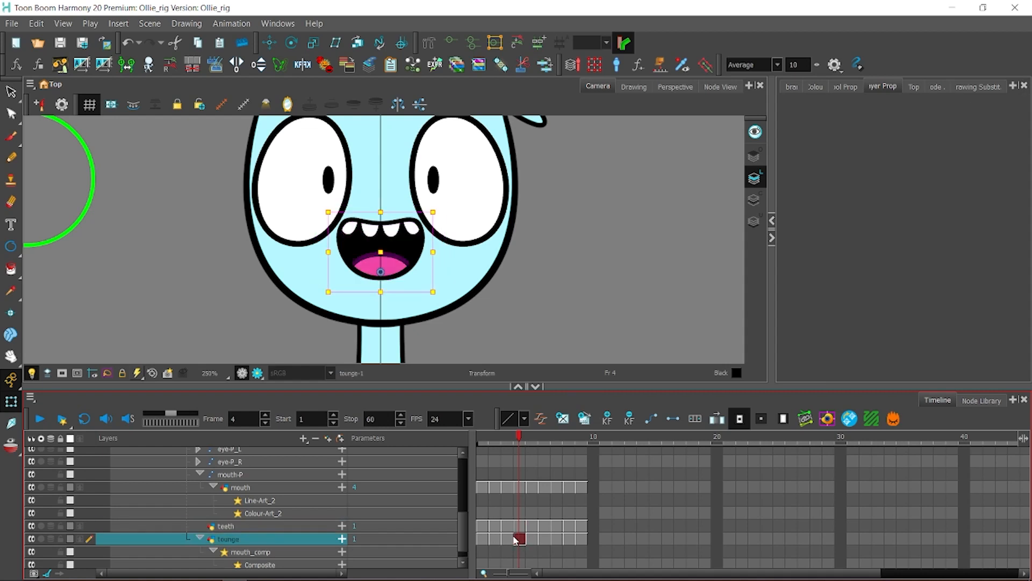
click(340, 439)
click(276, 527)
click(340, 440)
Bring the mouth-P, tounge-P and teeth-P pegs next to the mouth nodes in the node network
click(291, 488)
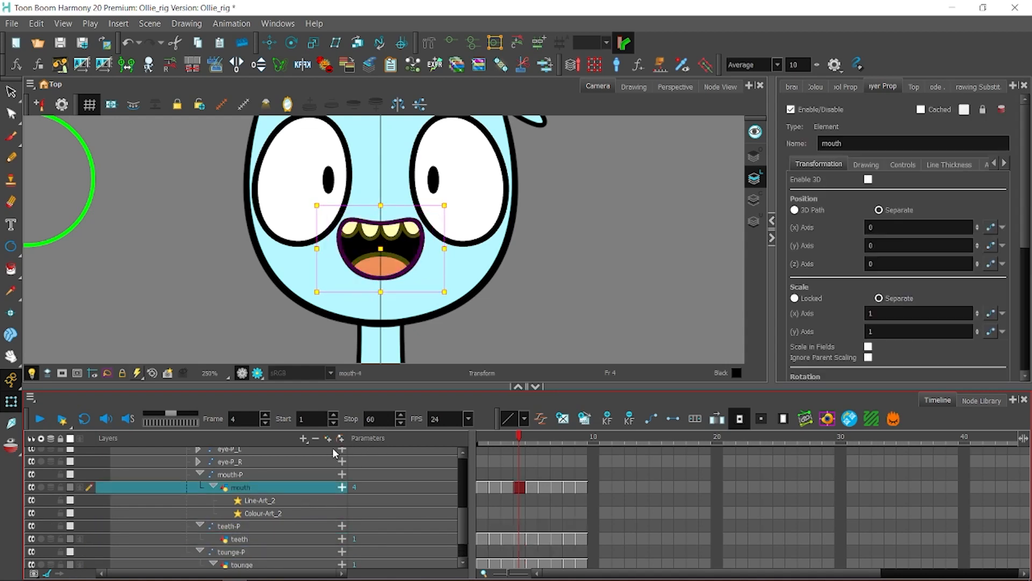
click(285, 473)
click(721, 86)
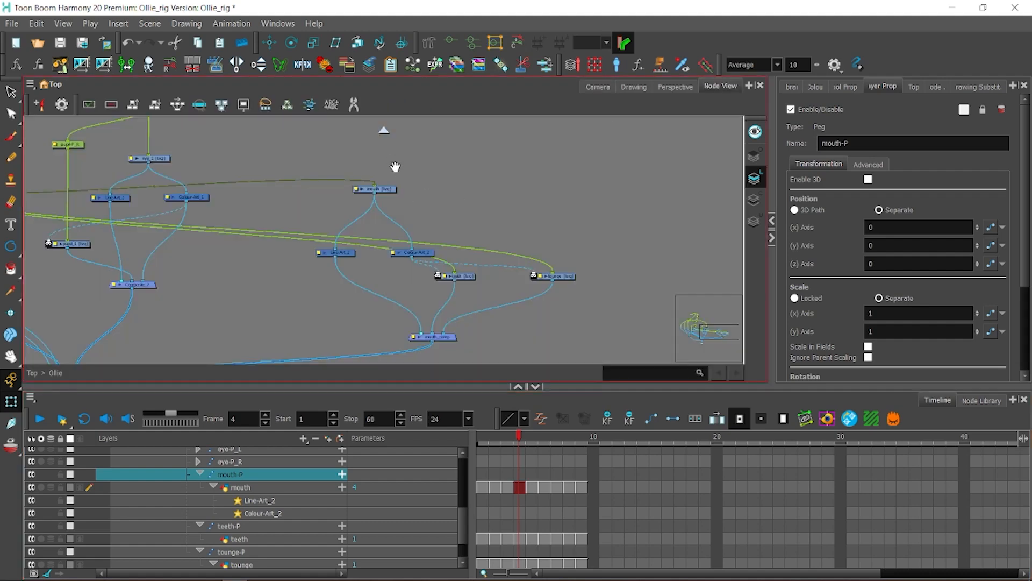
drag(395, 167, 642, 212)
drag(391, 239, 453, 261)
drag(438, 251, 636, 241)
Connect tounge-P and teeth-P as children of mouth-P and line teeth-P up above the teeth drawing
click(573, 180)
drag(538, 181, 582, 233)
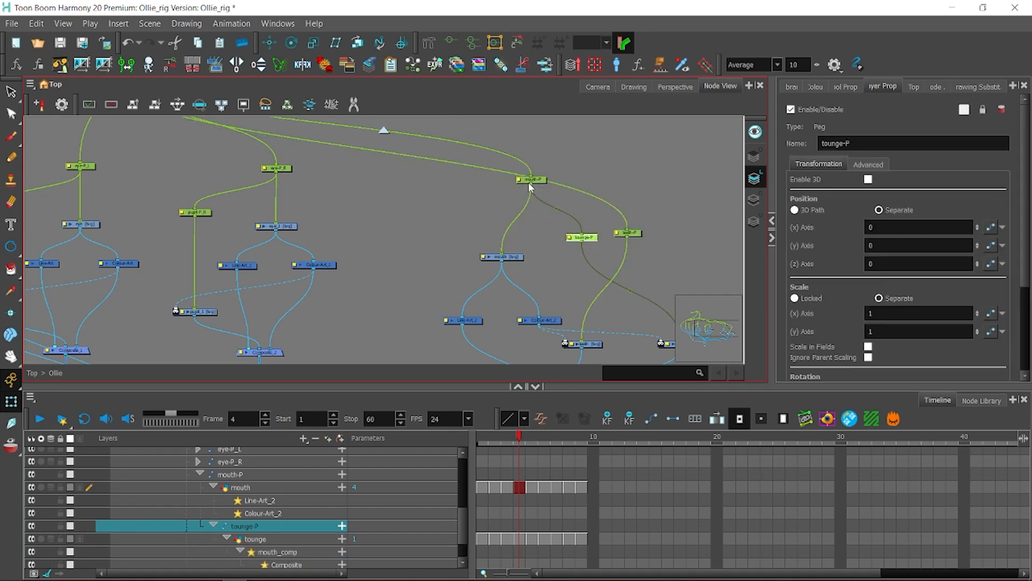
drag(531, 184, 627, 229)
drag(624, 231, 426, 202)
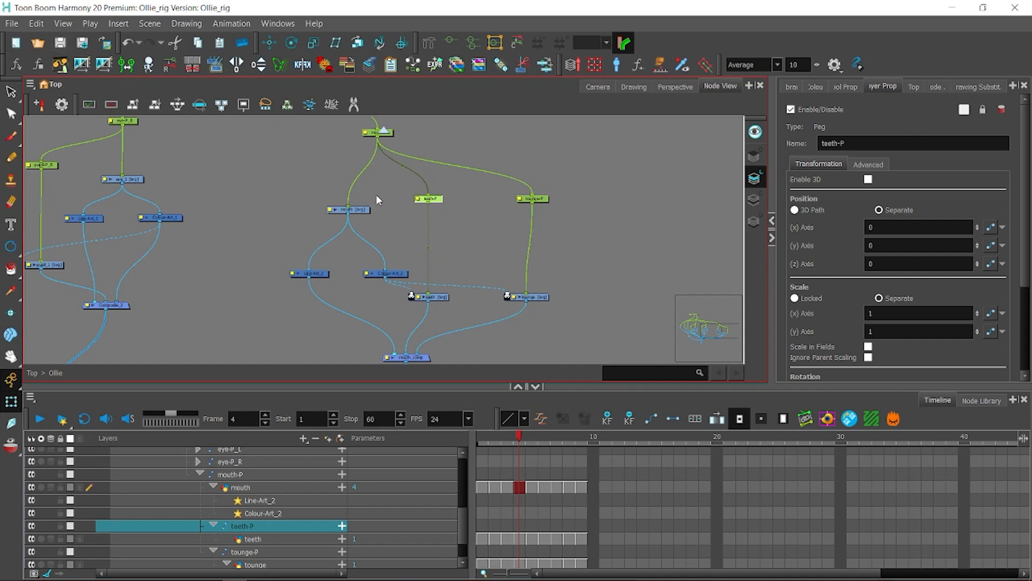
On frame 1, place the mouth layer's pivot at the centre of the smile, then save the scene
click(362, 210)
click(598, 86)
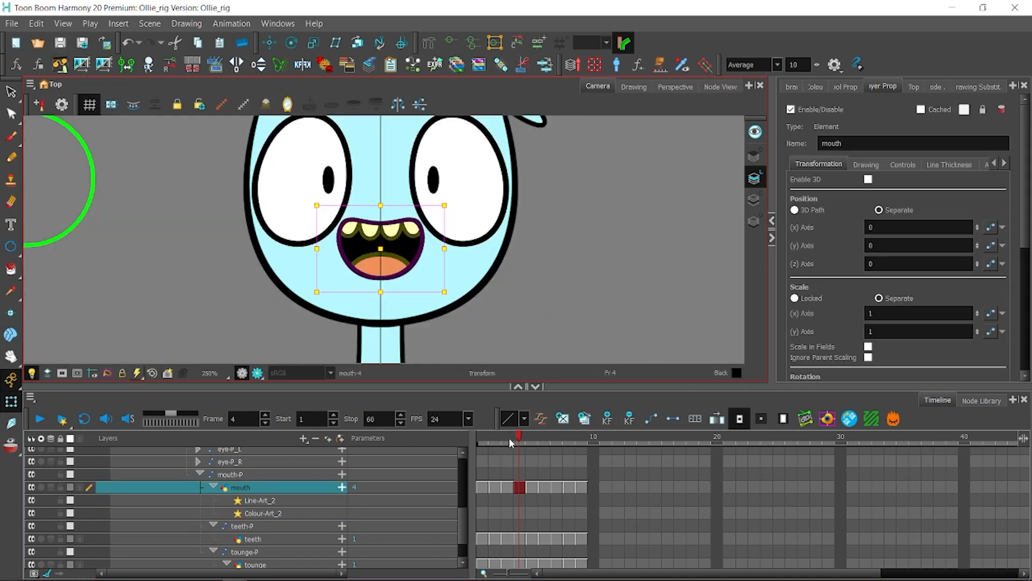
mouse_move(511, 442)
mouse_down()
mouse_move(469, 442)
mouse_move(544, 440)
mouse_move(436, 441)
mouse_up()
click(829, 420)
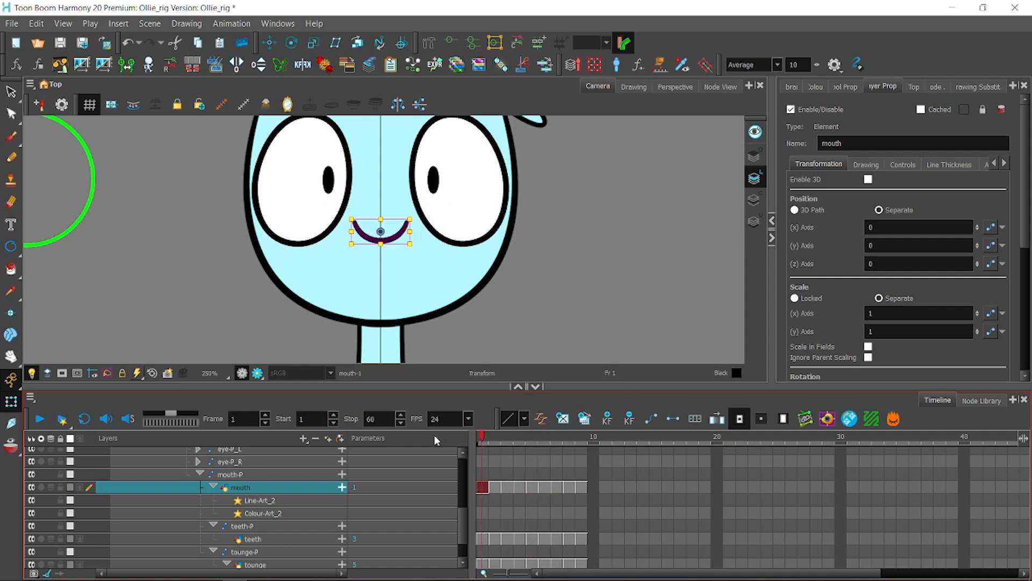
click(56, 46)
Copy the mouth drawing's pivot with the CopyPastePivots script and paste it onto the mouth-P peg
click(720, 86)
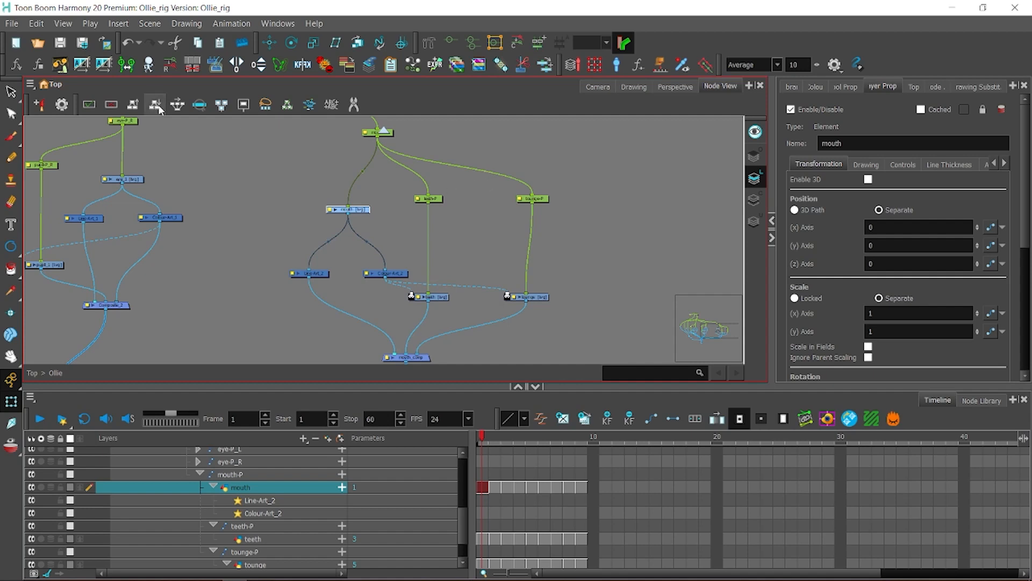
click(598, 86)
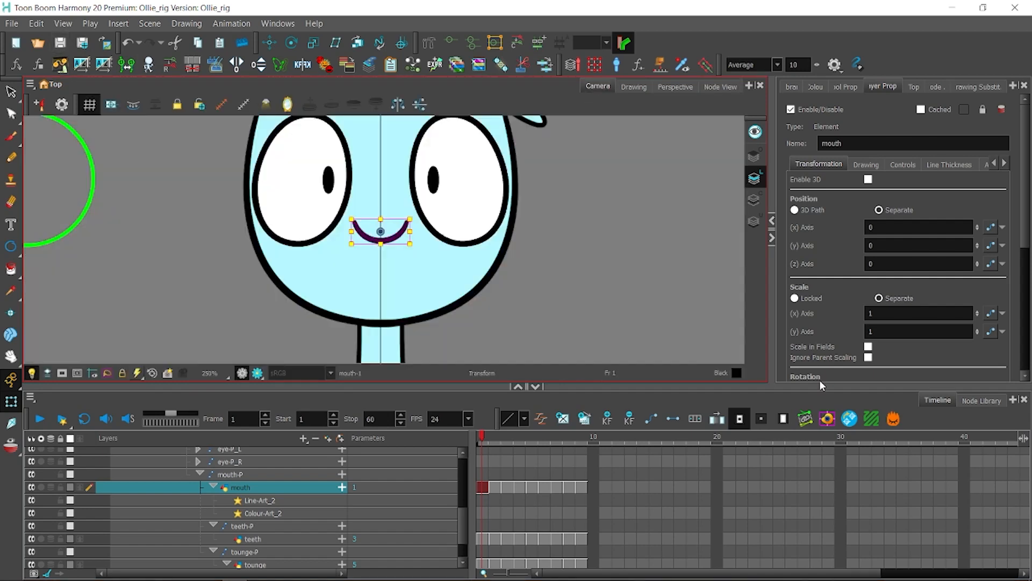
click(720, 87)
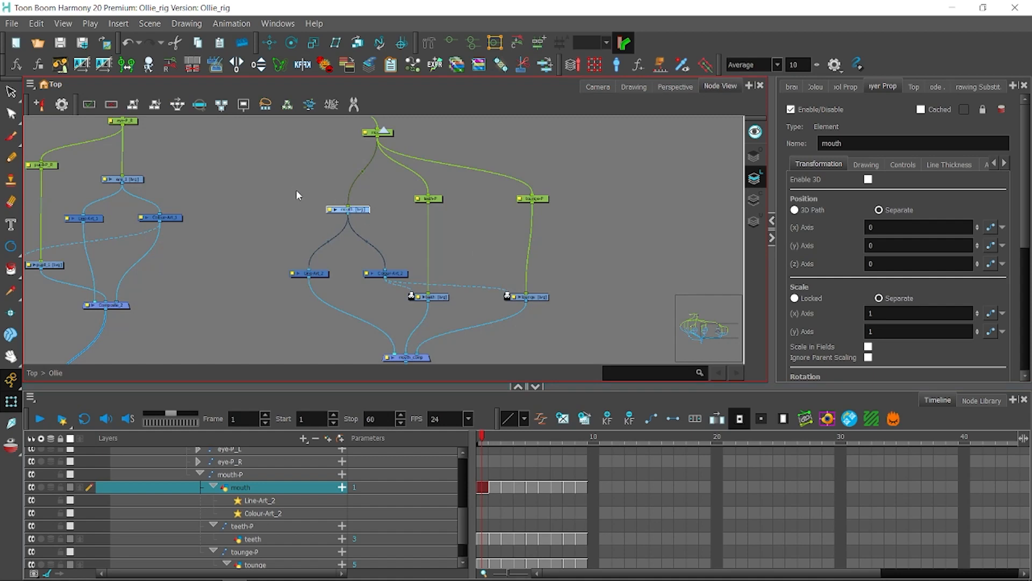
click(849, 418)
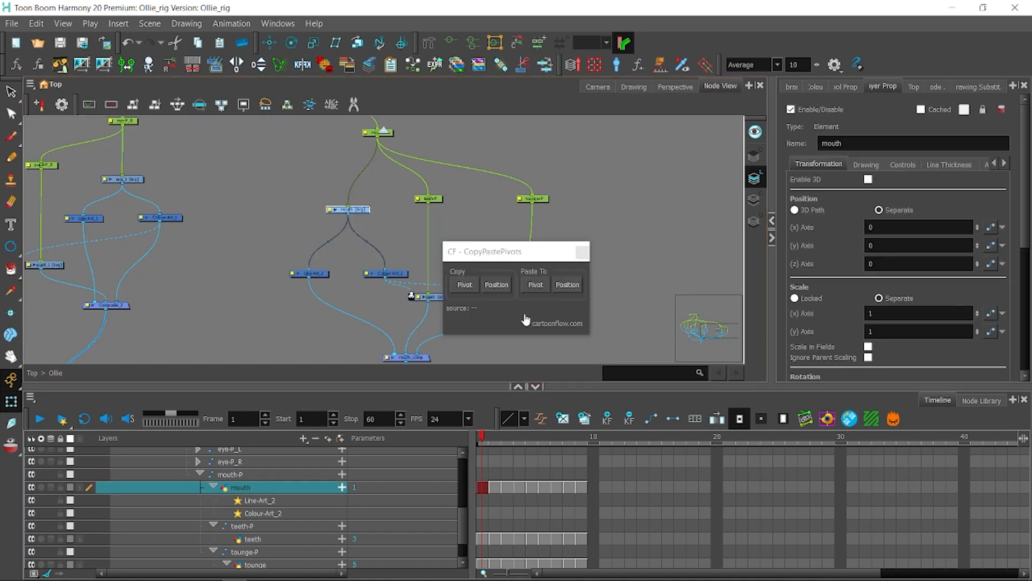
click(392, 134)
drag(491, 160, 431, 186)
click(536, 285)
Copy the teeth drawing's pivot and paste it onto the teeth-P peg
click(383, 325)
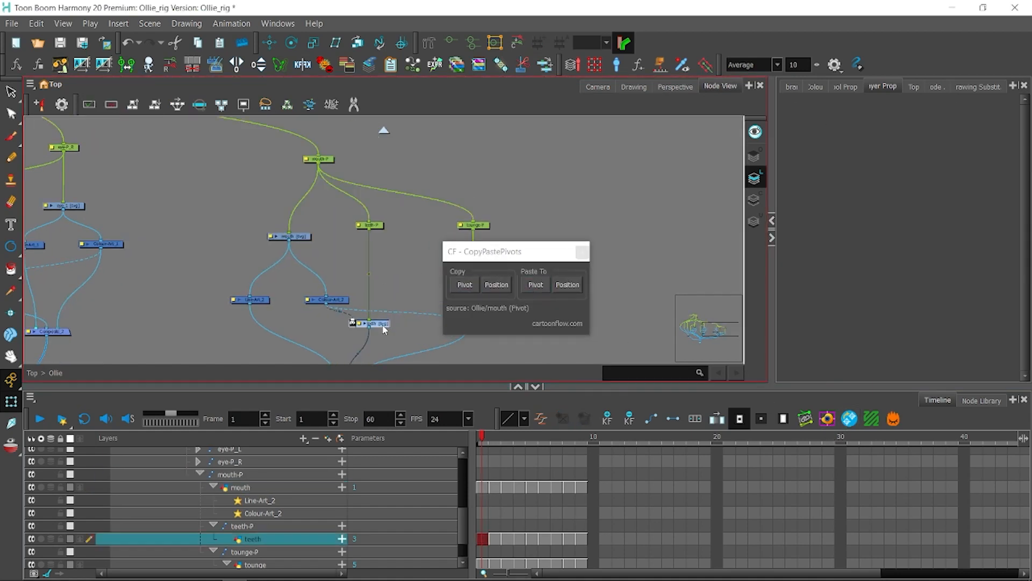
click(464, 284)
click(370, 225)
click(535, 284)
Copy the tounge drawing's pivot onto the tounge-P peg and close the pivot-copying script
drag(531, 252, 650, 244)
click(467, 323)
click(584, 276)
click(475, 224)
click(655, 275)
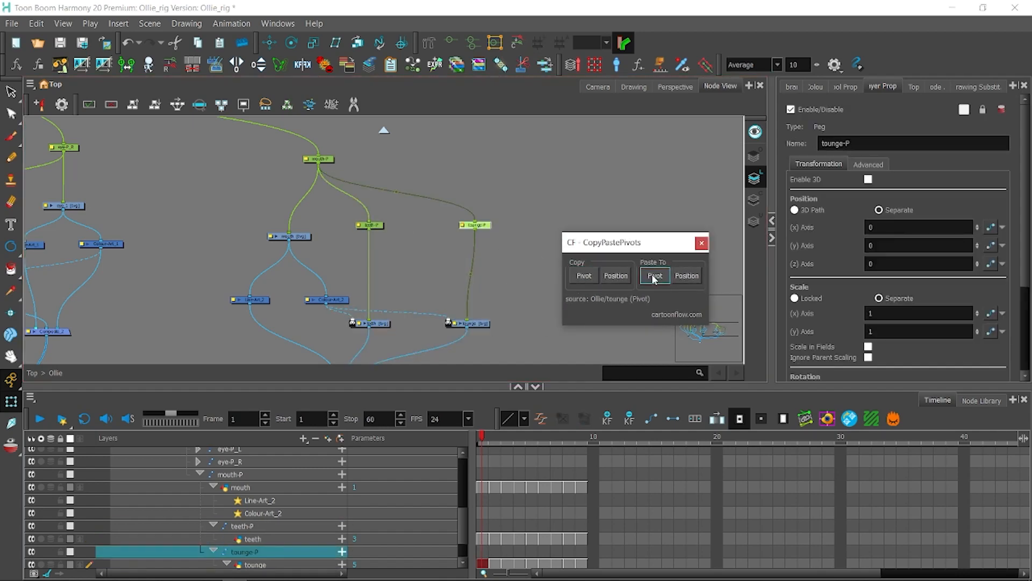
click(702, 243)
Try moving the teeth within the open mouth on frame 4, then undo the move
click(590, 89)
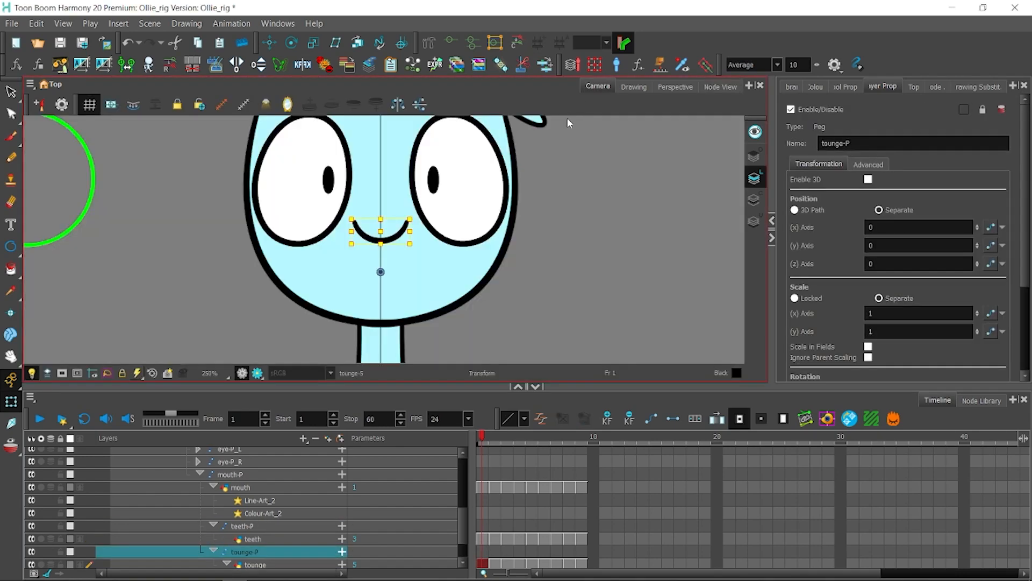
drag(481, 438, 529, 443)
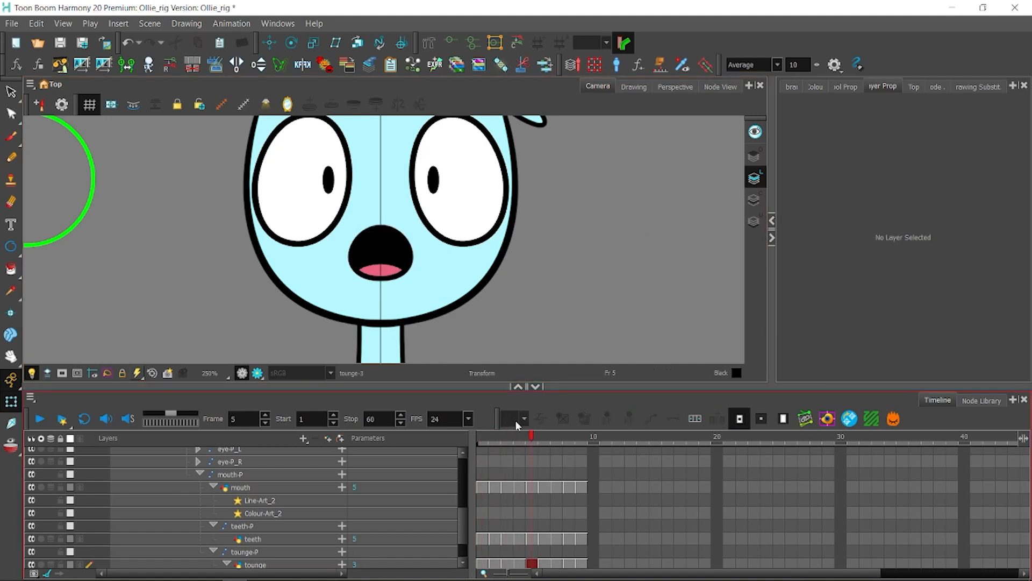
click(518, 438)
click(383, 244)
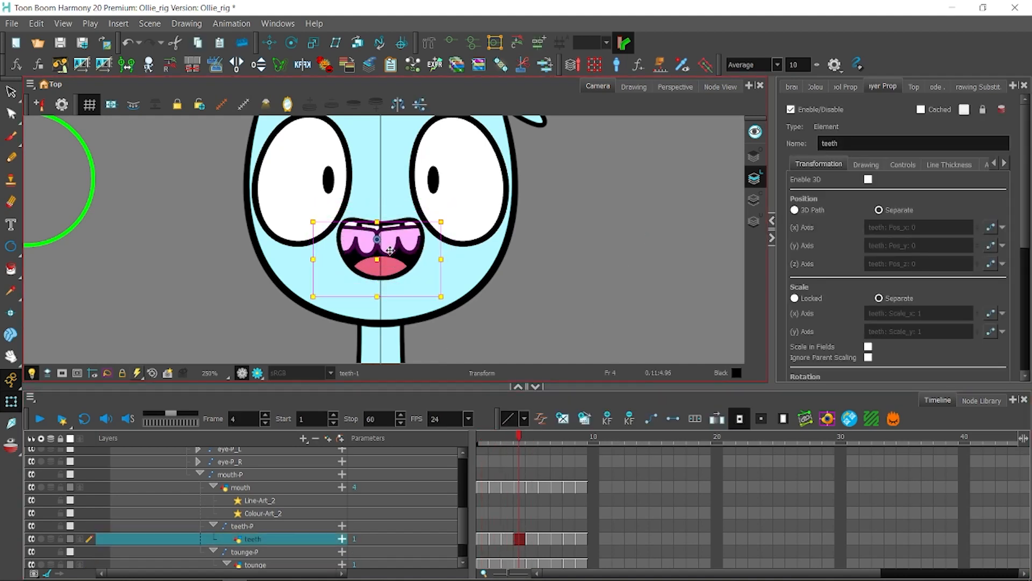
drag(390, 251, 395, 214)
key(ctrl+z)
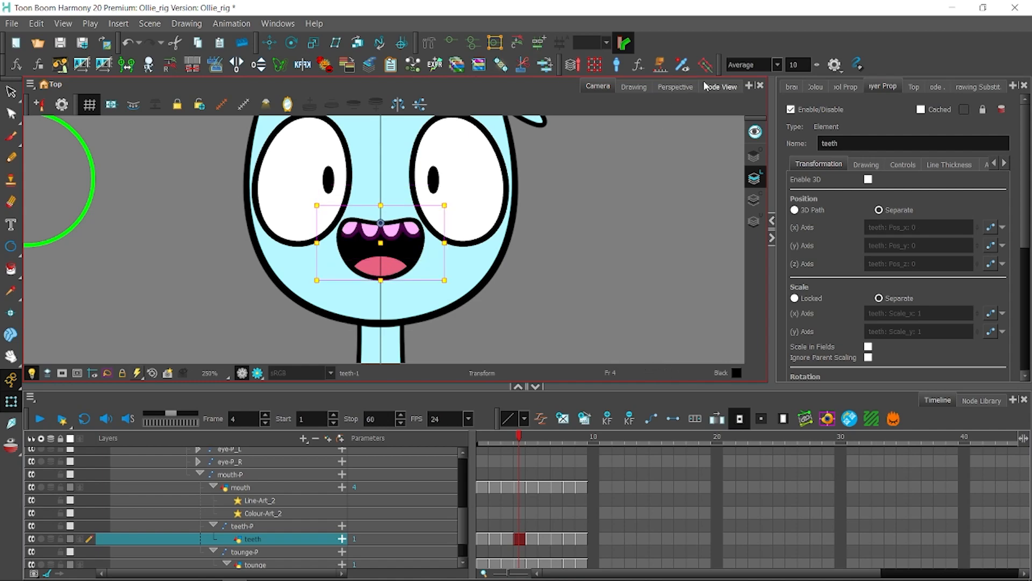
Connect the mouth's Colour-Art_2 node to mouth_comp in the node network
click(720, 87)
drag(326, 307, 369, 314)
click(592, 86)
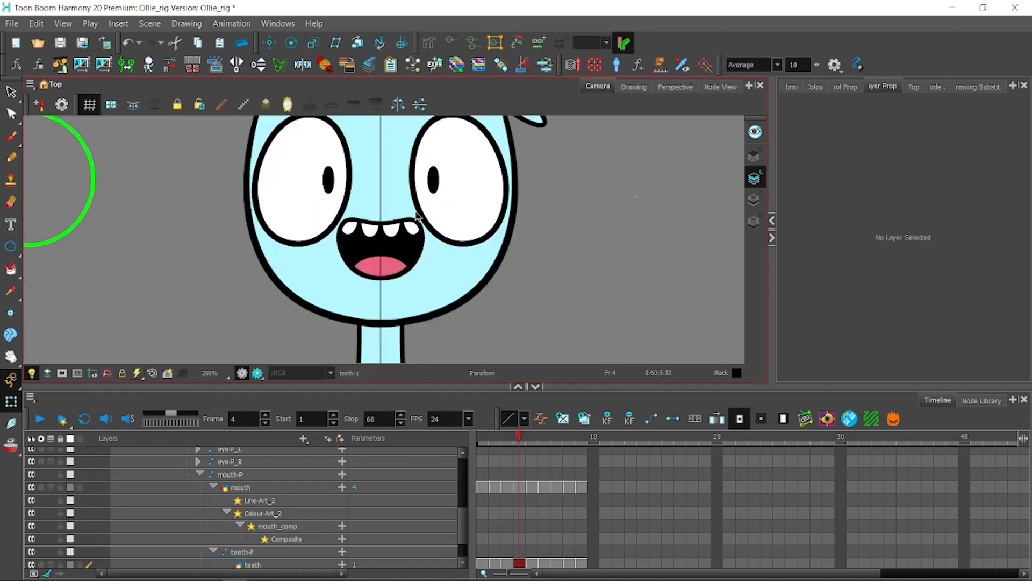
Try moving the tongue within the open mouth on frame 4, then undo the move and deselect it
click(538, 245)
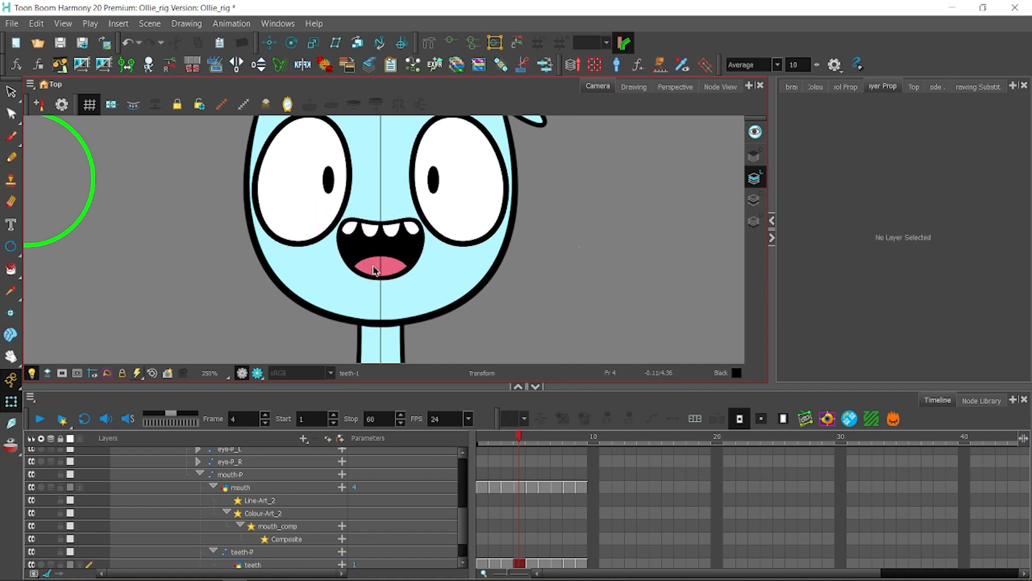
mouse_move(377, 271)
mouse_down()
mouse_move(365, 236)
mouse_move(355, 261)
mouse_move(364, 281)
mouse_up()
key(ctrl+z)
click(586, 223)
scroll(290, 188, down, 1)
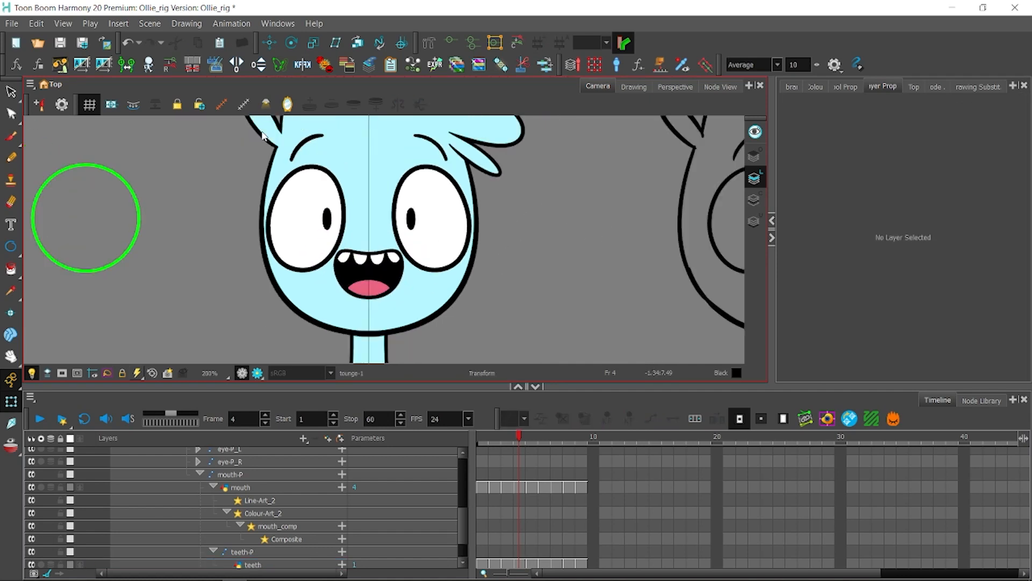
Save the scene and select the mouth drawing on frame 1
mouse_move(508, 442)
mouse_down()
mouse_move(487, 440)
mouse_move(579, 437)
mouse_move(481, 440)
mouse_up()
scroll(525, 321, up, 1)
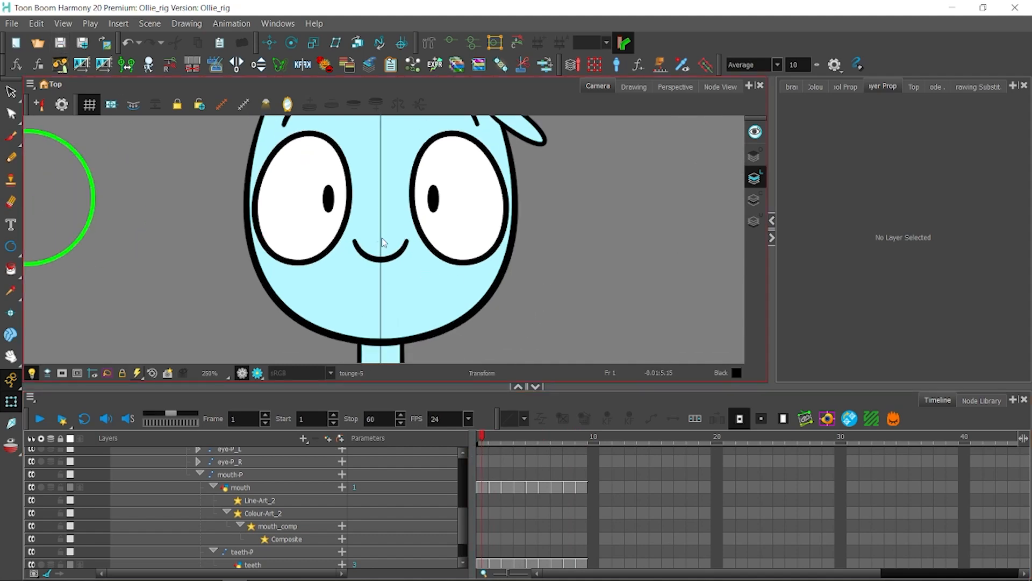
scroll(383, 242, down, 7)
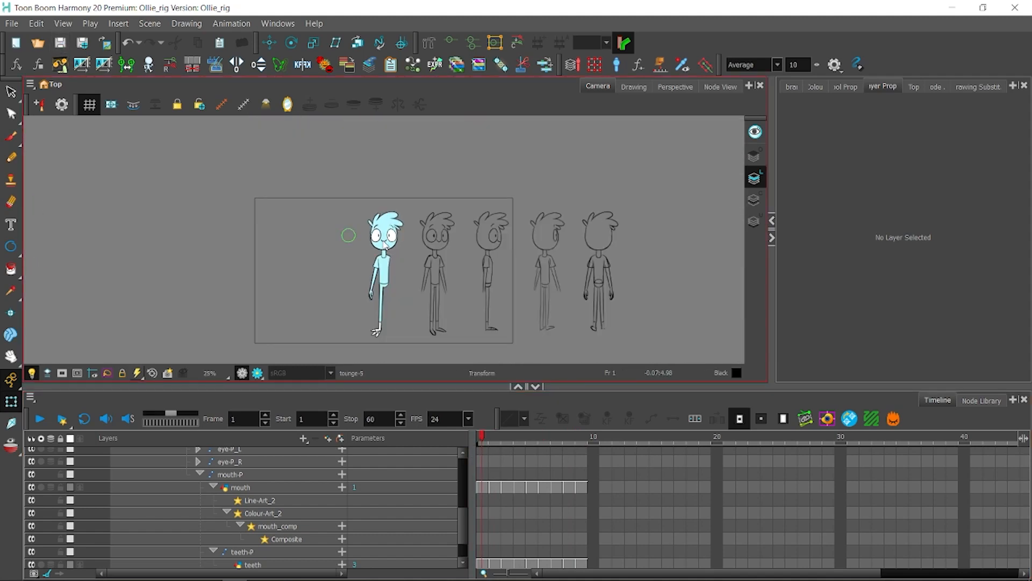
scroll(383, 244, up, 7)
click(376, 255)
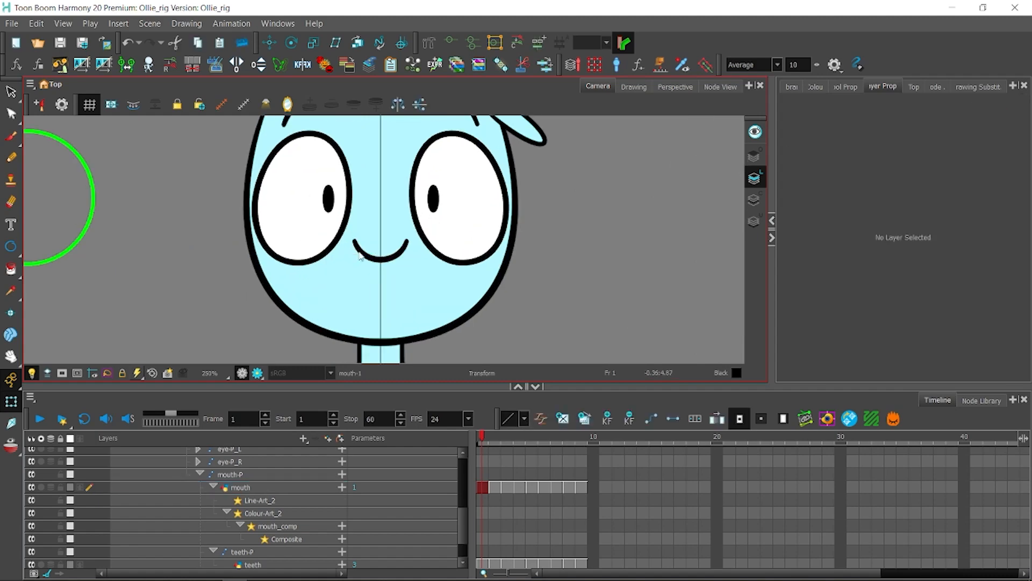
click(372, 259)
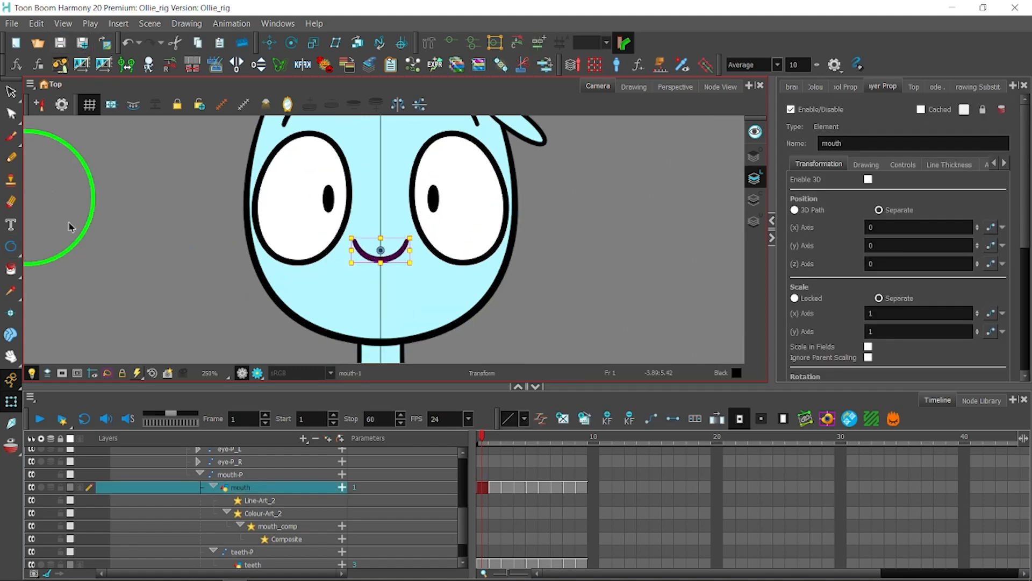
Work on the mouth's underlay art using the controllers palette and check the mouth's first frames
drag(168, 213, 170, 284)
click(295, 180)
key(alt+s)
key(l)
click(383, 331)
drag(382, 333, 395, 255)
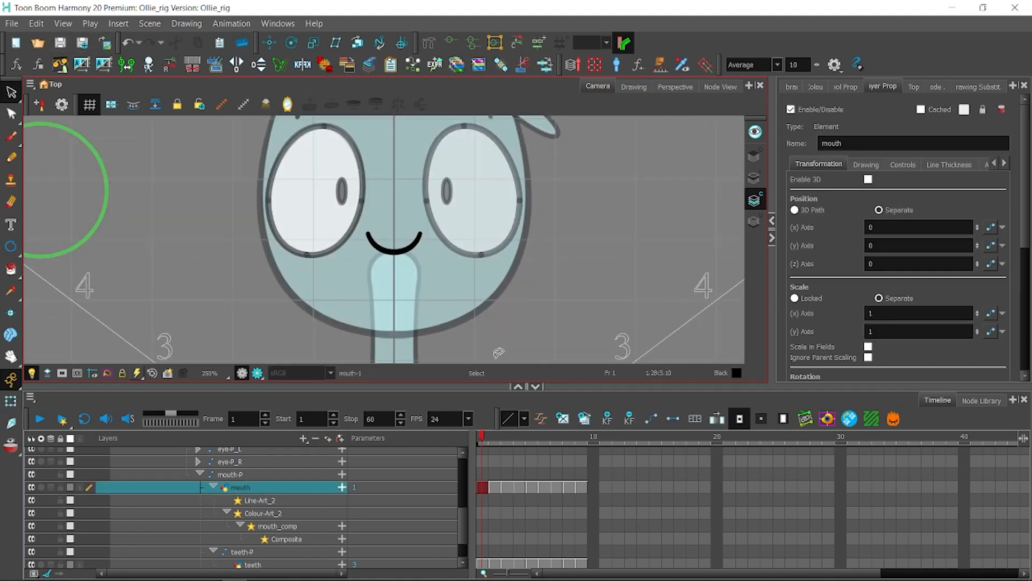
click(394, 252)
click(817, 87)
click(831, 150)
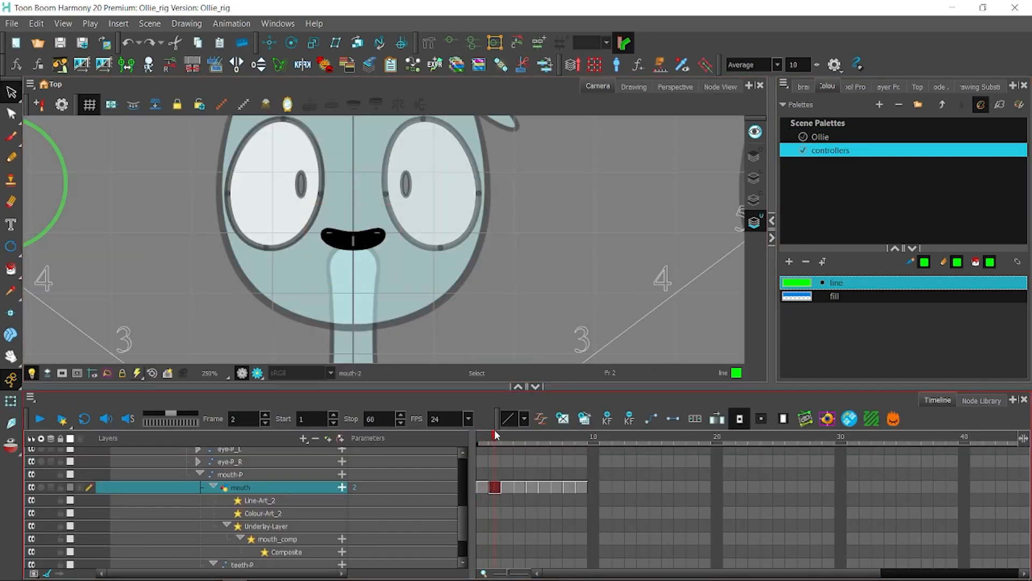
click(507, 440)
mouse_move(507, 440)
mouse_down()
mouse_move(557, 439)
mouse_move(489, 443)
mouse_up()
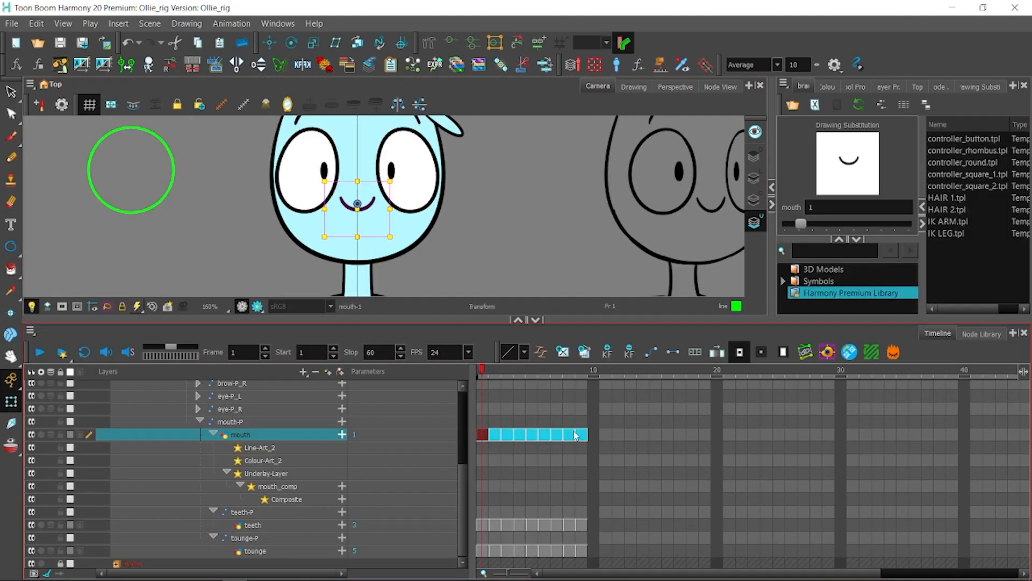
Batch-rename all mouth, teeth and tounge cels as a numerical sequence starting at 1
click(534, 434)
drag(479, 434, 587, 434)
click(104, 67)
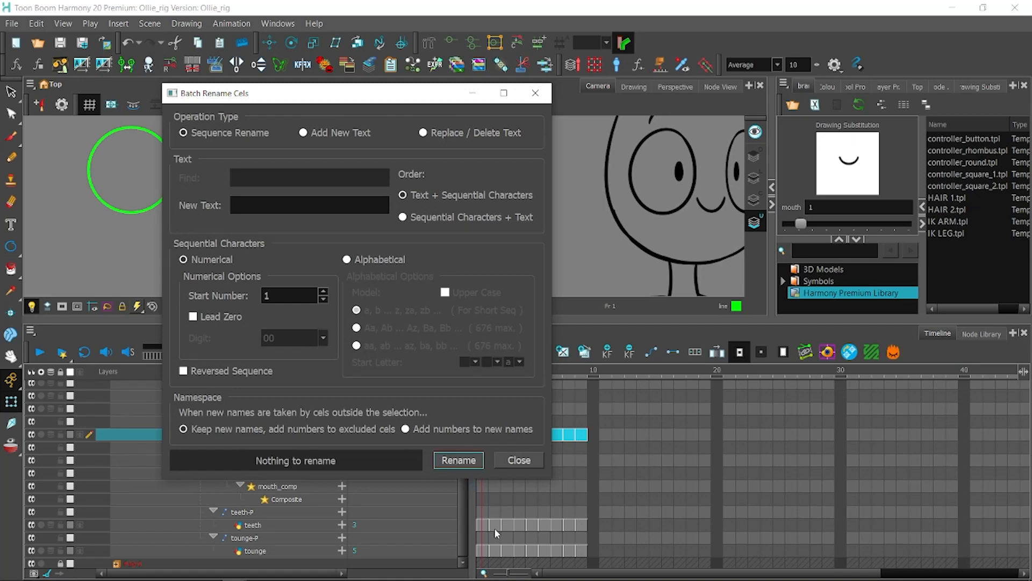
drag(482, 525, 582, 528)
click(439, 460)
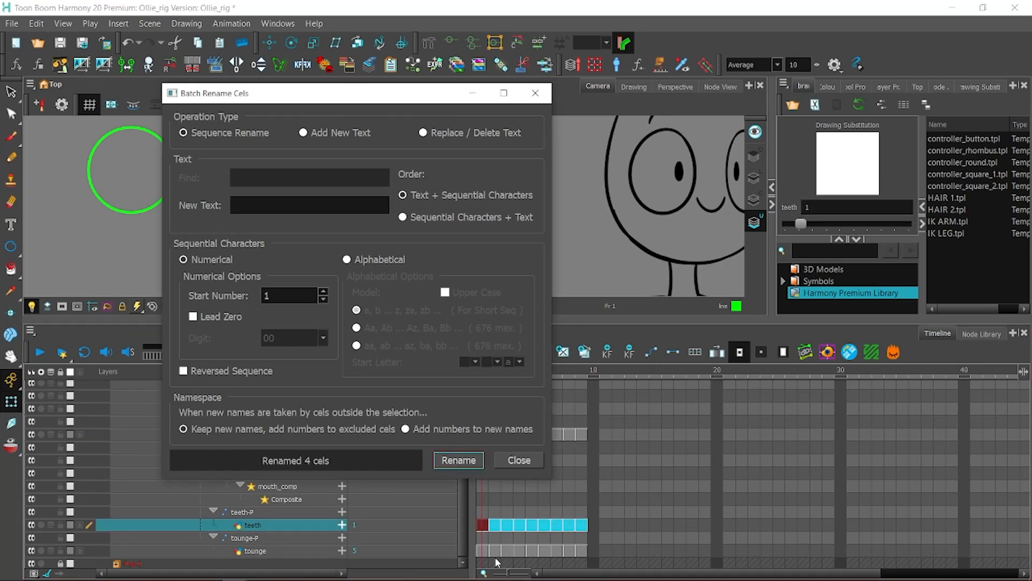
drag(483, 550, 582, 556)
click(442, 461)
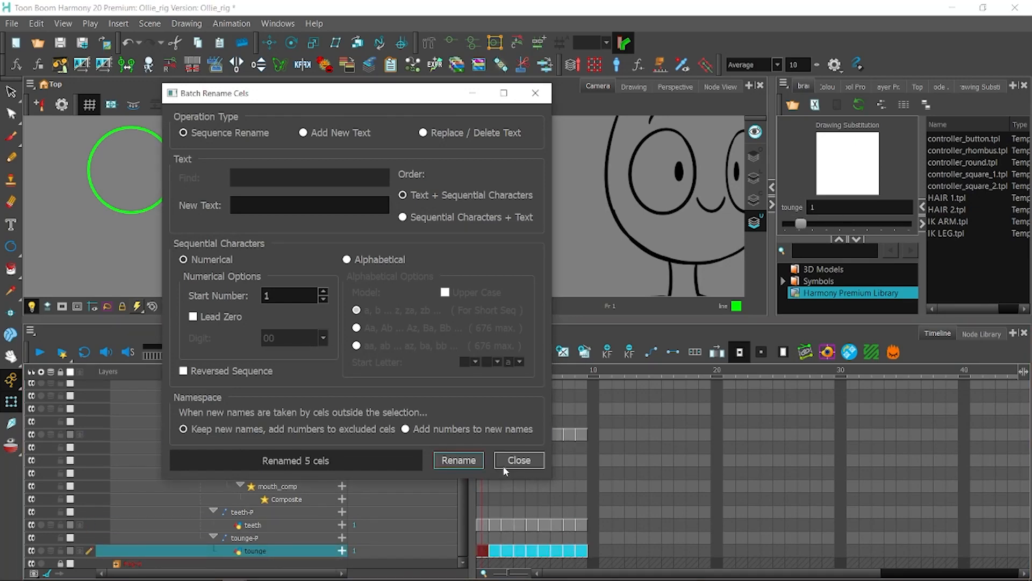
click(517, 462)
mouse_move(485, 370)
mouse_down()
mouse_move(515, 376)
mouse_move(470, 378)
mouse_up()
Sync the teeth layer with the mouth layer as its parent drawing layer
click(285, 525)
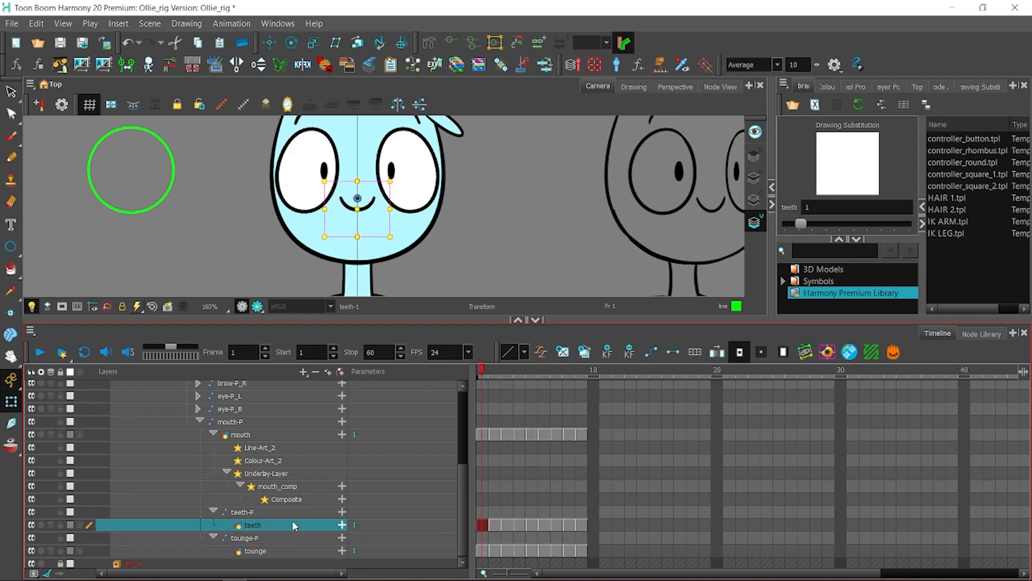
right_click(291, 520)
click(440, 248)
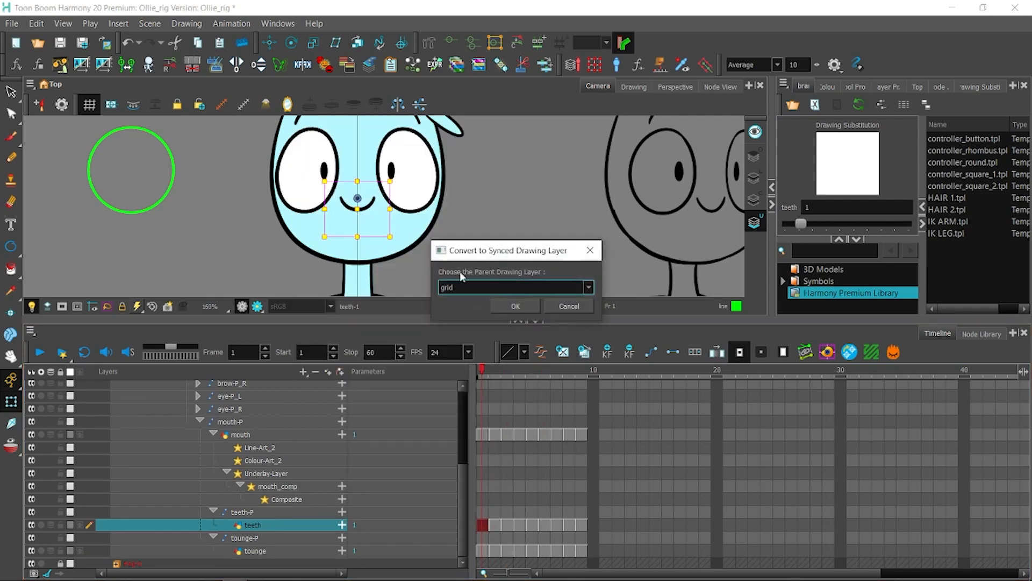
click(589, 287)
drag(585, 330, 587, 428)
click(558, 409)
click(589, 287)
drag(589, 378, 589, 312)
click(501, 373)
click(506, 316)
Sync the tounge layer with the mouth layer as its parent drawing layer
click(259, 554)
right_click(261, 550)
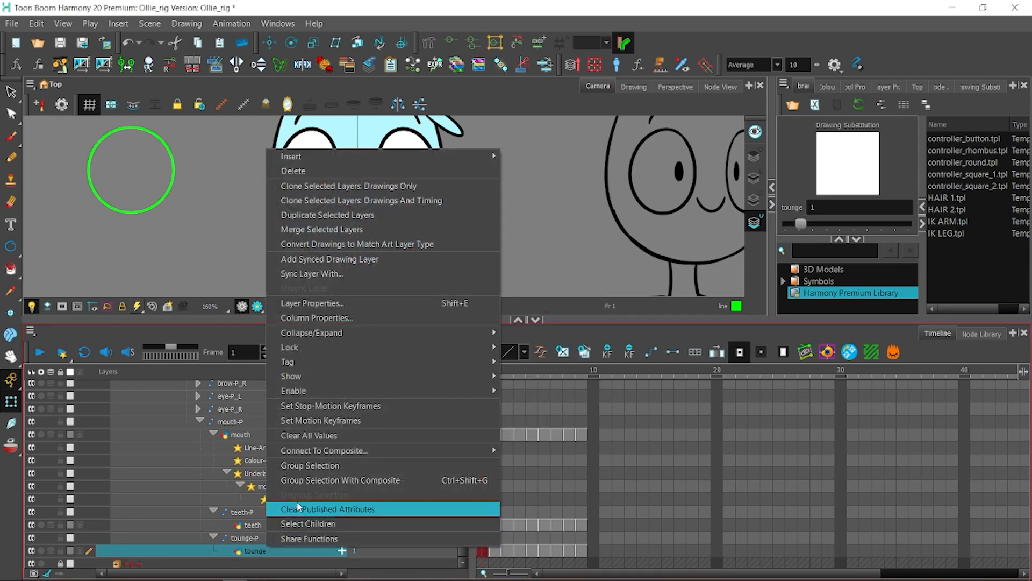
click(476, 273)
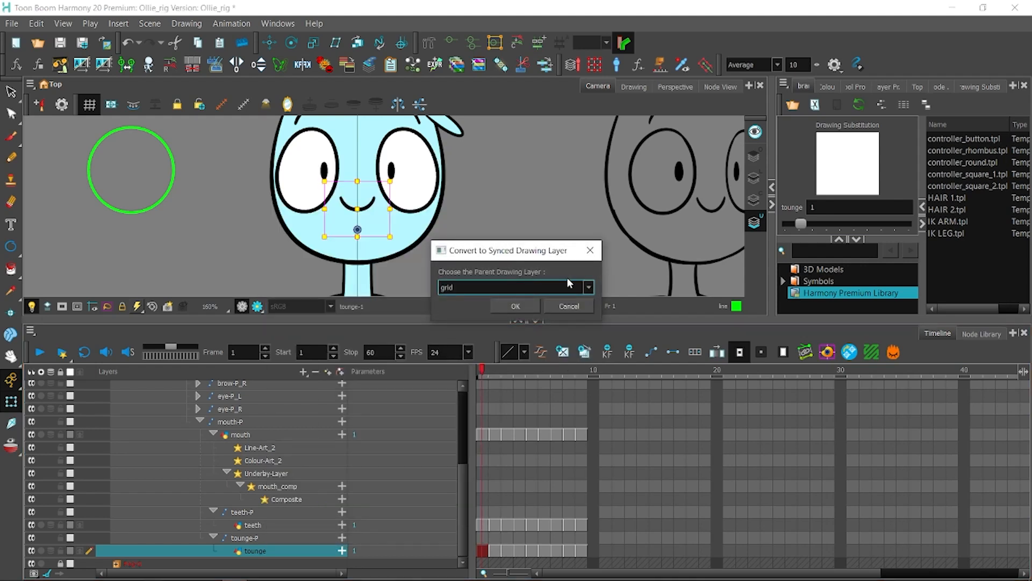
click(588, 287)
click(502, 374)
click(519, 306)
Test the synced teeth and tounge by cycling the mouth's drawing substitutions on frame 1, then return to drawing 1
click(366, 209)
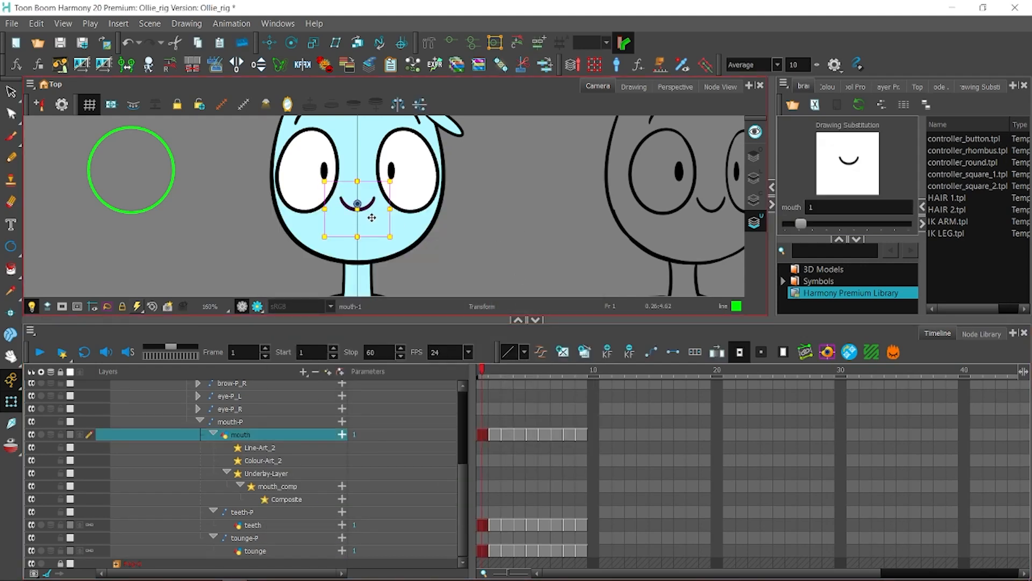
key(bracketright)
key(bracketright)
key(bracketright)
key(bracketright)
key(bracketright)
key(bracketright)
key(bracketright)
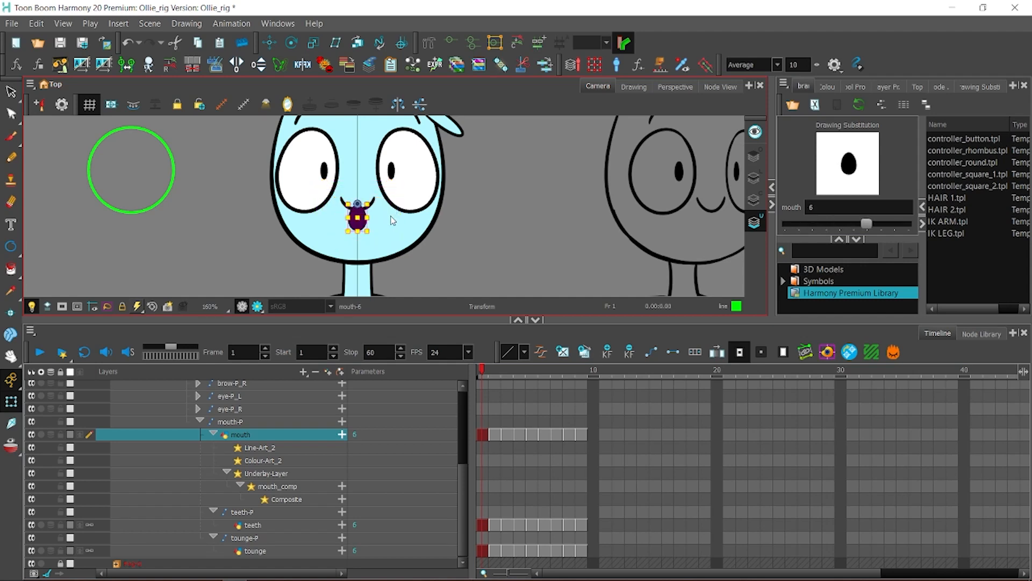
key(bracketleft)
key(bracketleft)
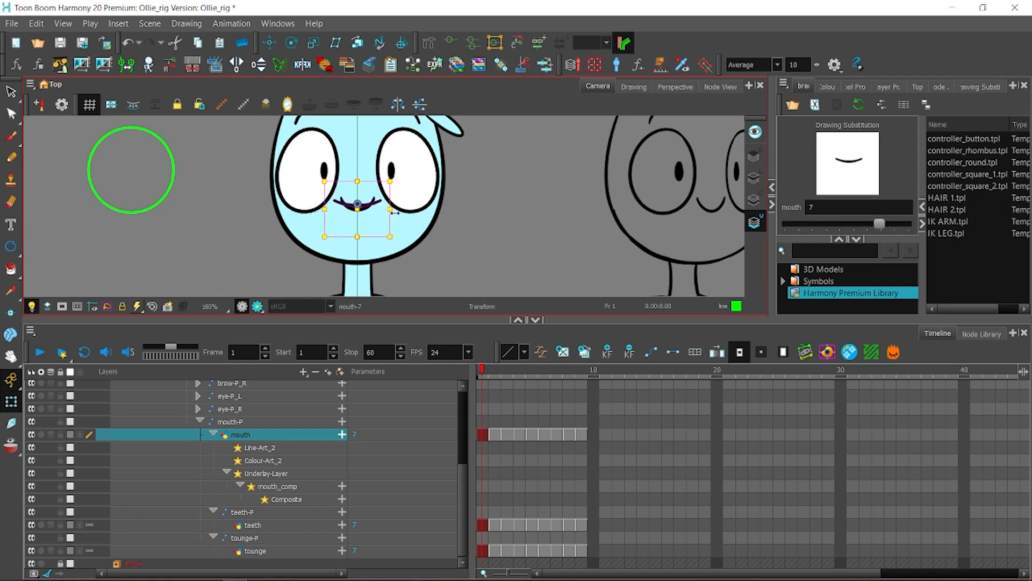
mouse_move(484, 370)
mouse_down()
mouse_move(558, 379)
mouse_move(544, 376)
mouse_up()
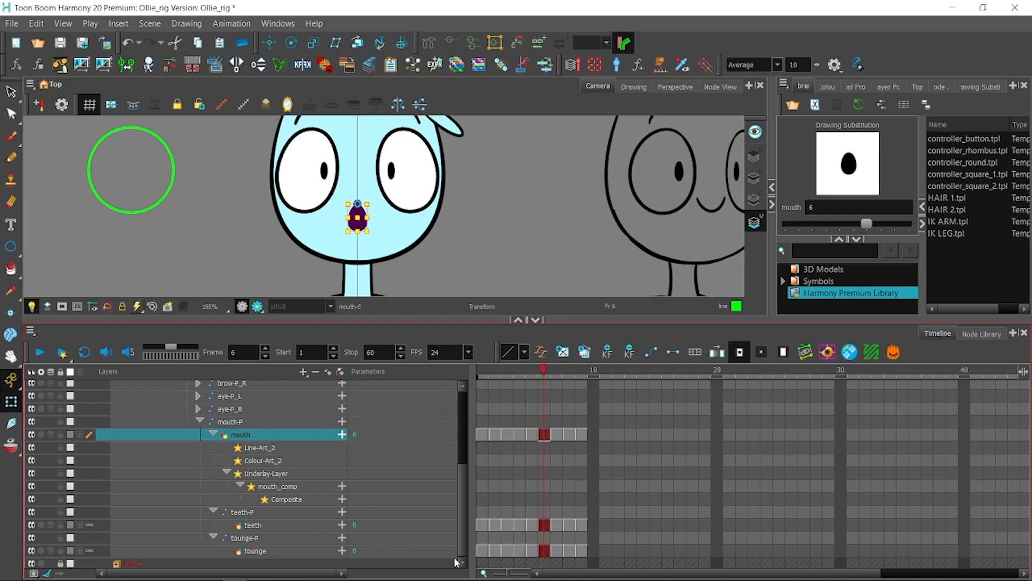
drag(387, 371, 447, 371)
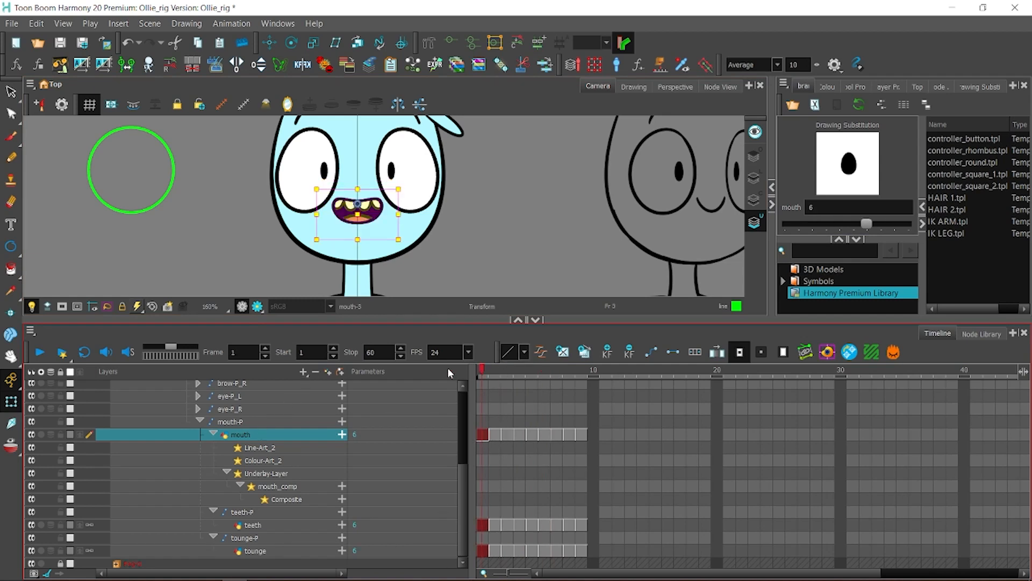
key(bracketleft)
key(bracketleft)
key(bracketleft)
key(bracketleft)
key(bracketleft)
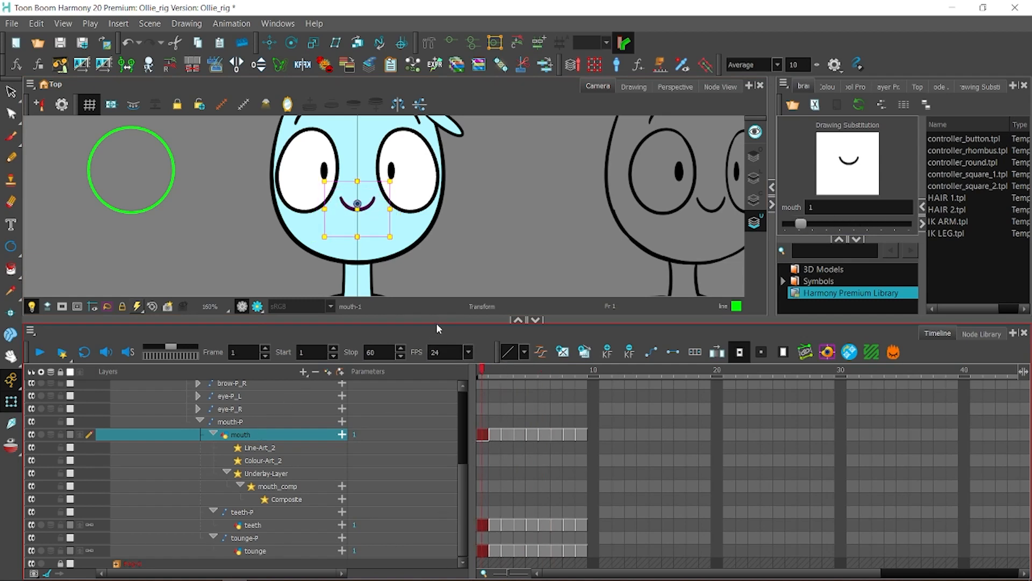
Check the pivot and animation-tool settings in the layer properties of mouth, teeth-P, teeth and tounge
click(881, 87)
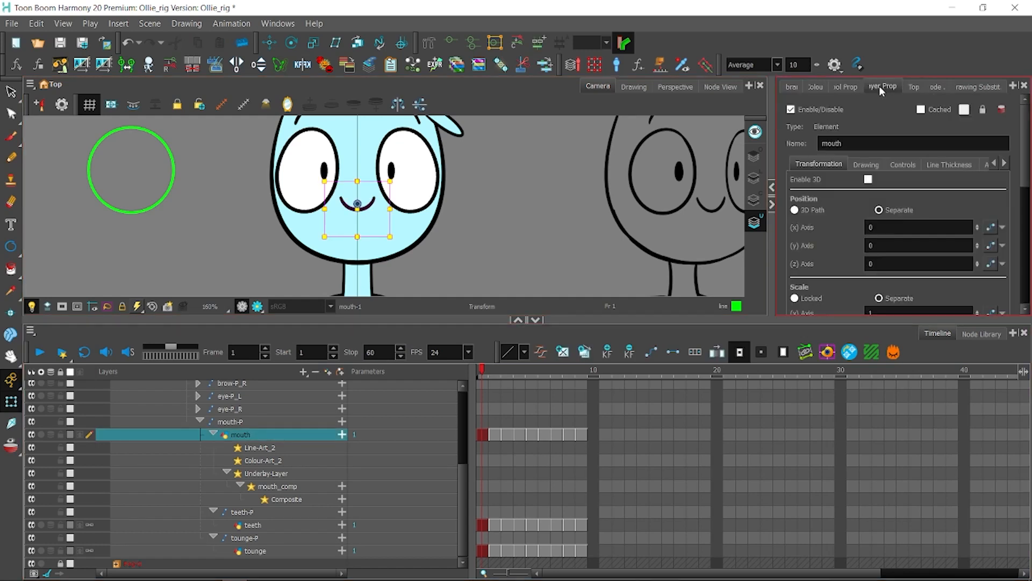
scroll(1018, 153, down, 10)
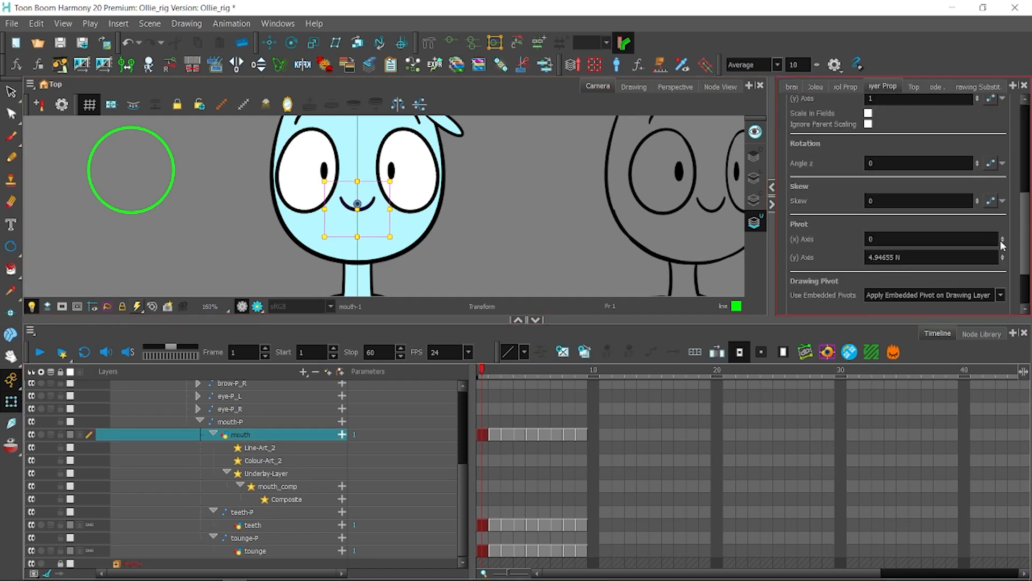
click(269, 513)
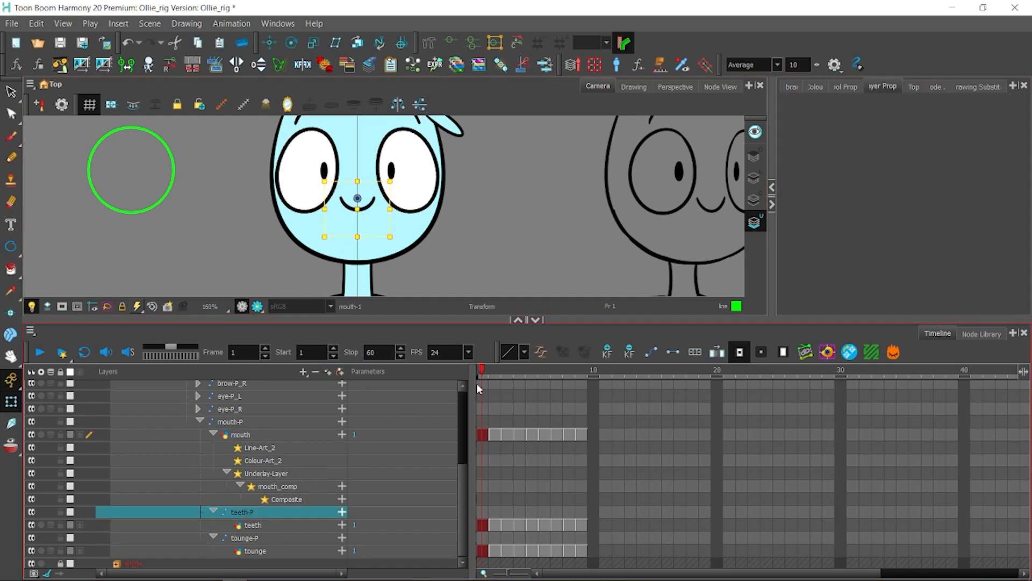
scroll(982, 179, down, 6)
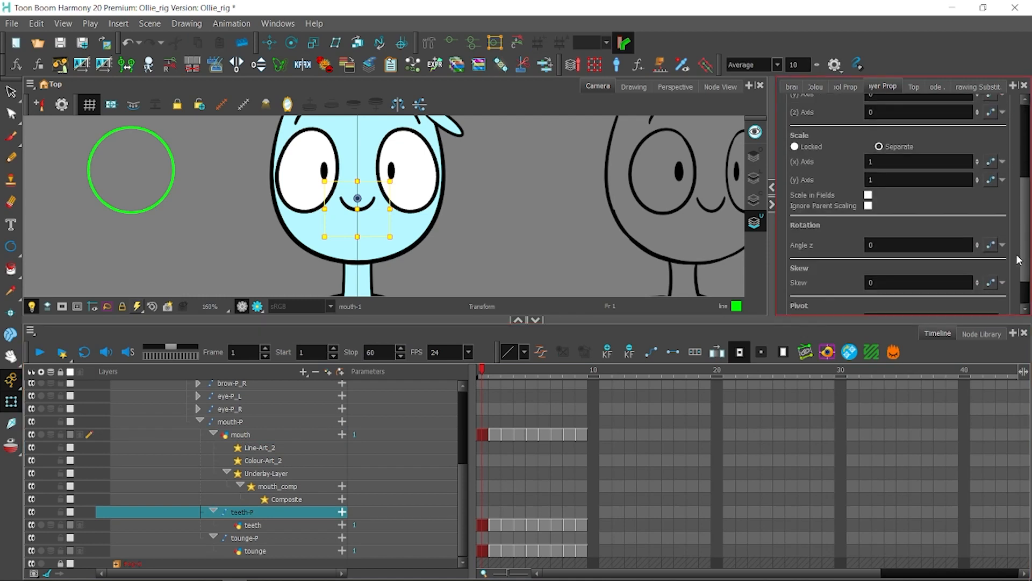
click(271, 525)
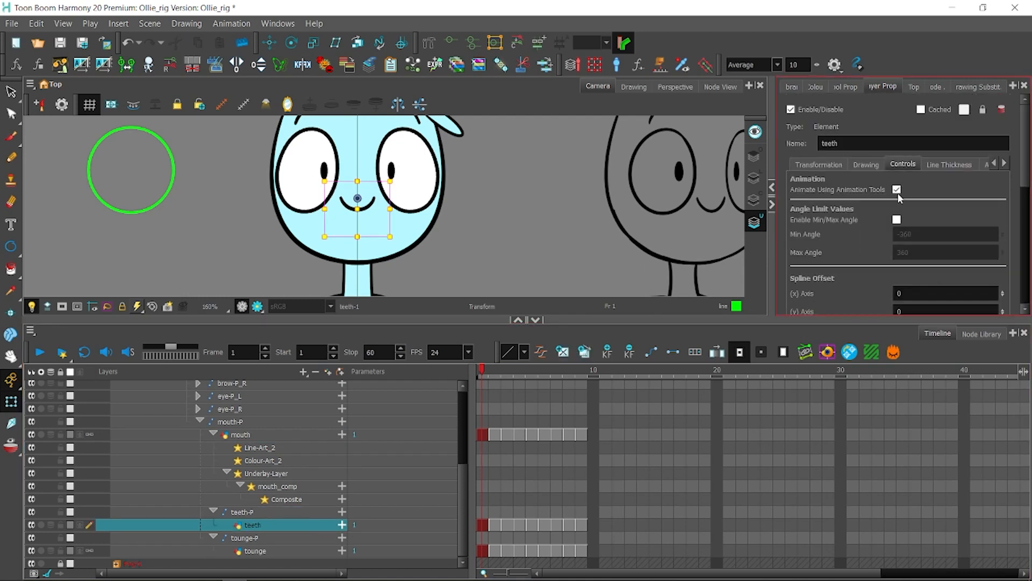
scroll(1027, 193, down, 1)
scroll(1027, 194, down, 3)
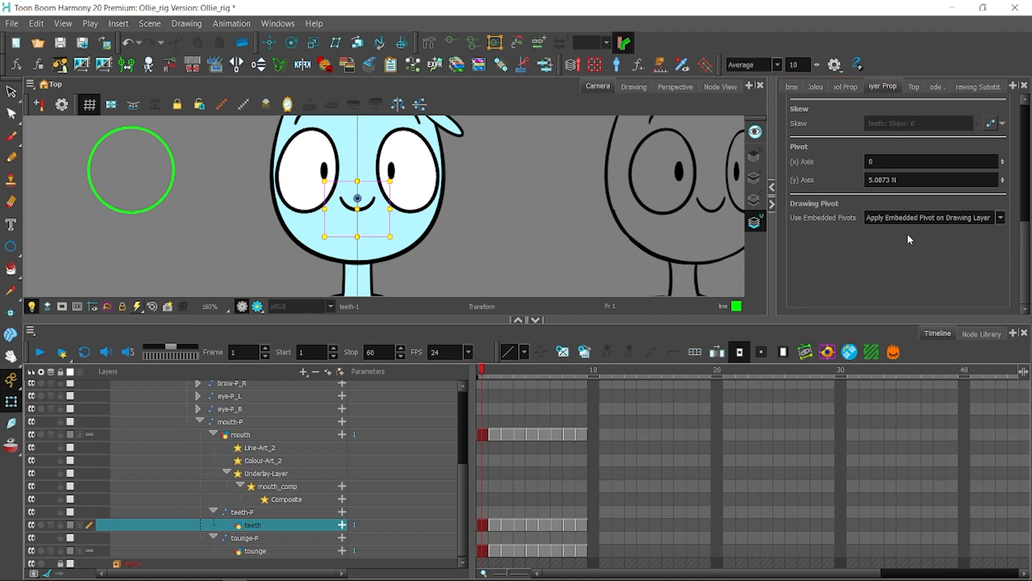
click(280, 548)
click(894, 165)
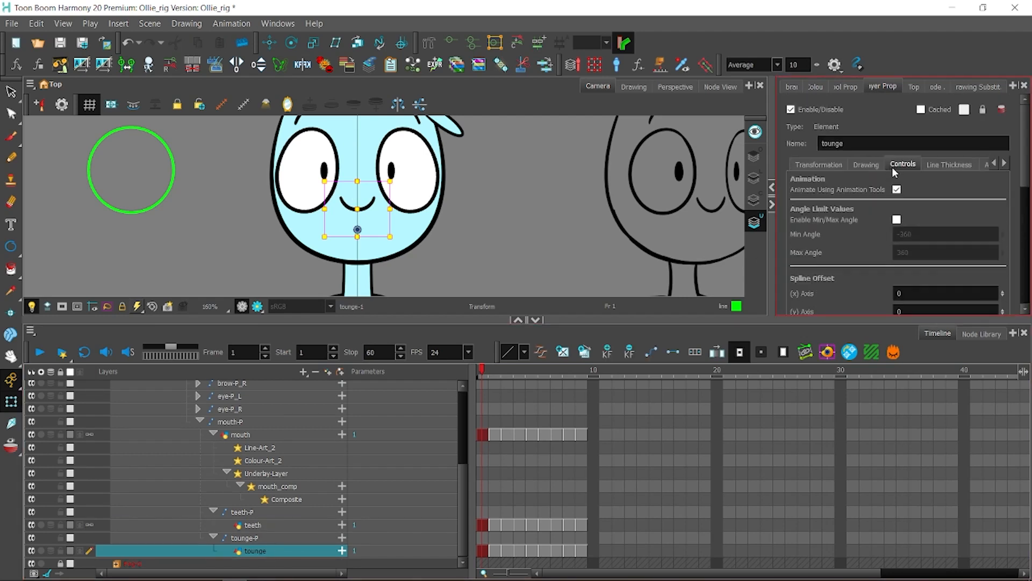
click(818, 165)
click(903, 164)
click(818, 165)
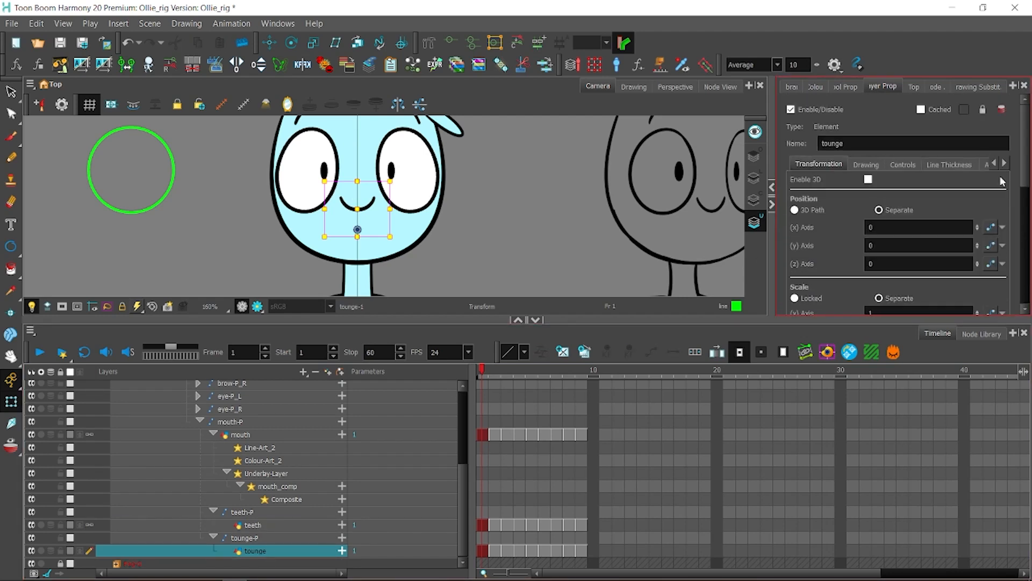
scroll(1024, 288, down, 5)
scroll(1023, 288, down, 1)
Clear the layer selection and save the scene
click(521, 193)
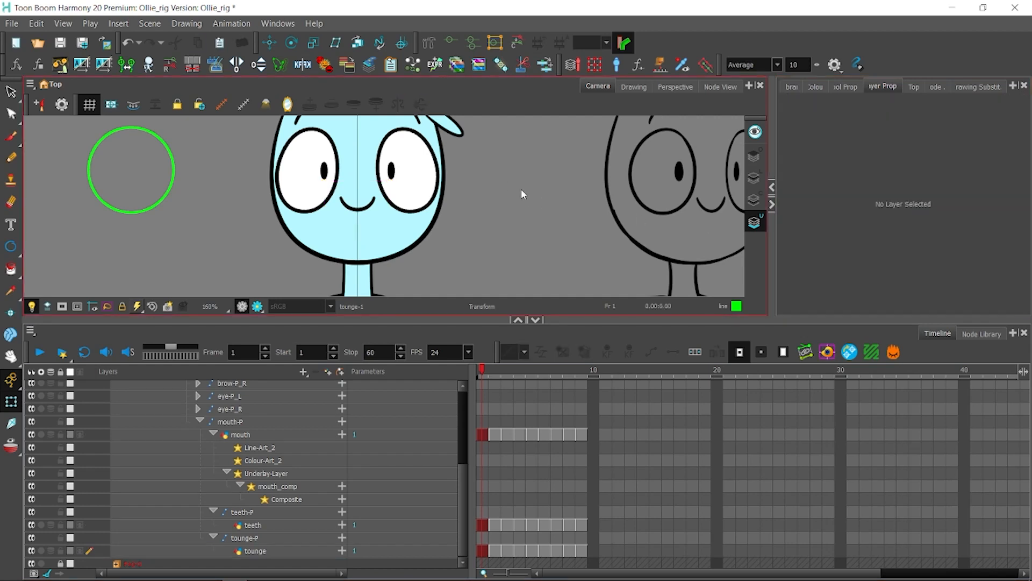
click(60, 42)
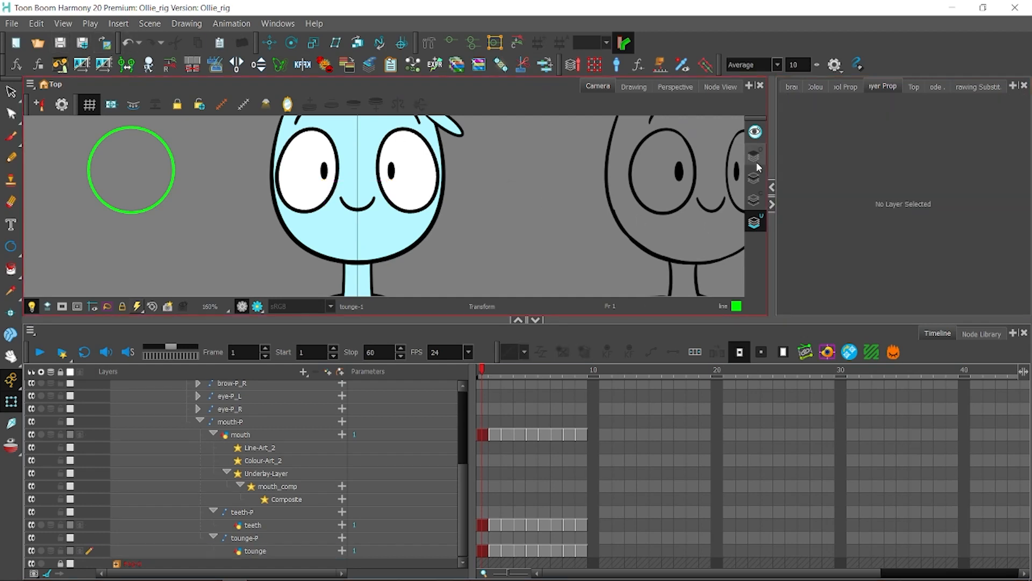
Test the synced drawing substitutions on frame 1 by selecting the mouth and the teeth in turn and stepping through the shapes
click(362, 208)
key(bracketright)
key(bracketright)
key(Escape)
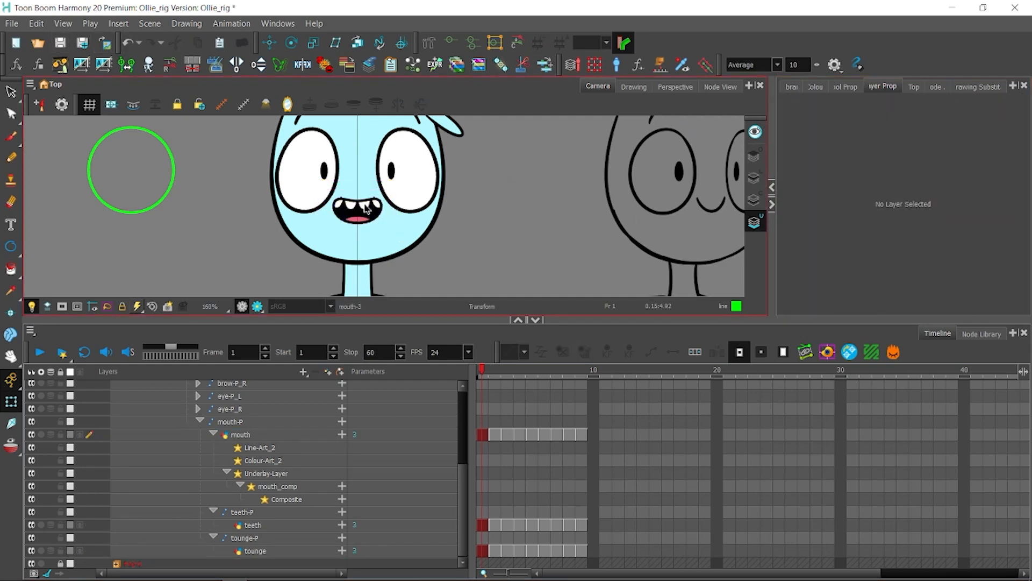
click(366, 209)
key(bracketright)
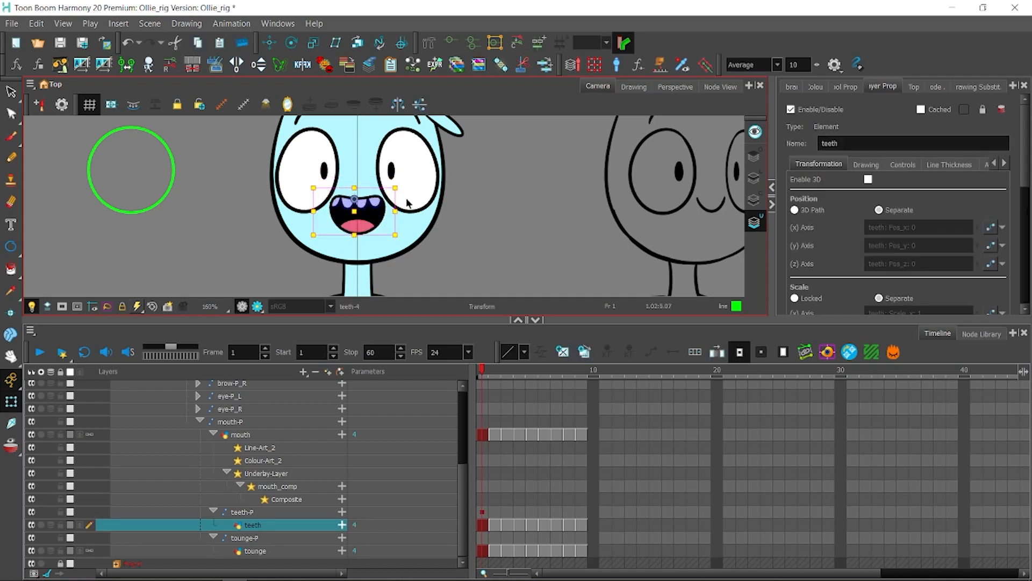
key(bracketright)
key(bracketleft)
key(bracketleft)
key(Escape)
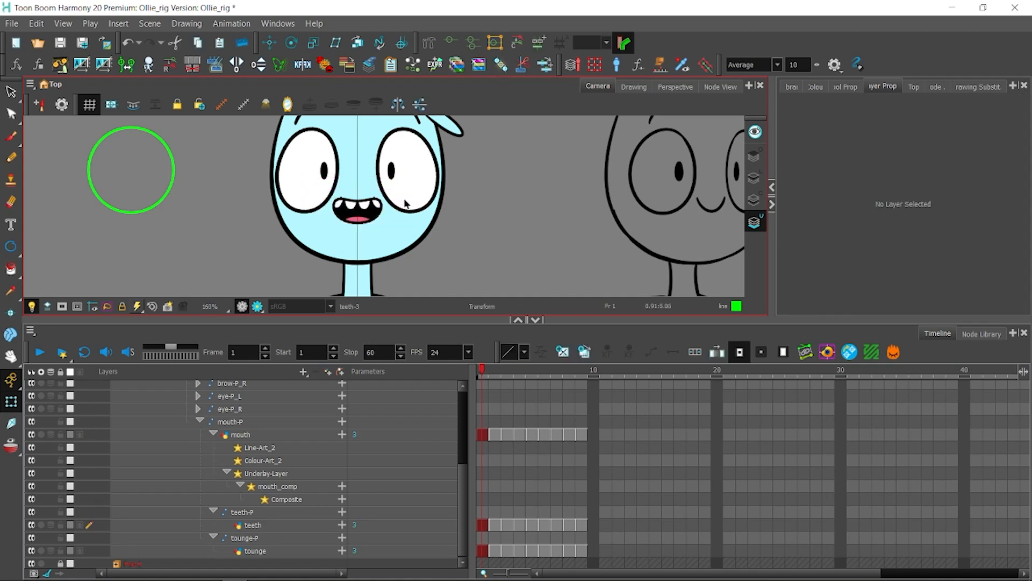
click(359, 212)
key(bracketleft)
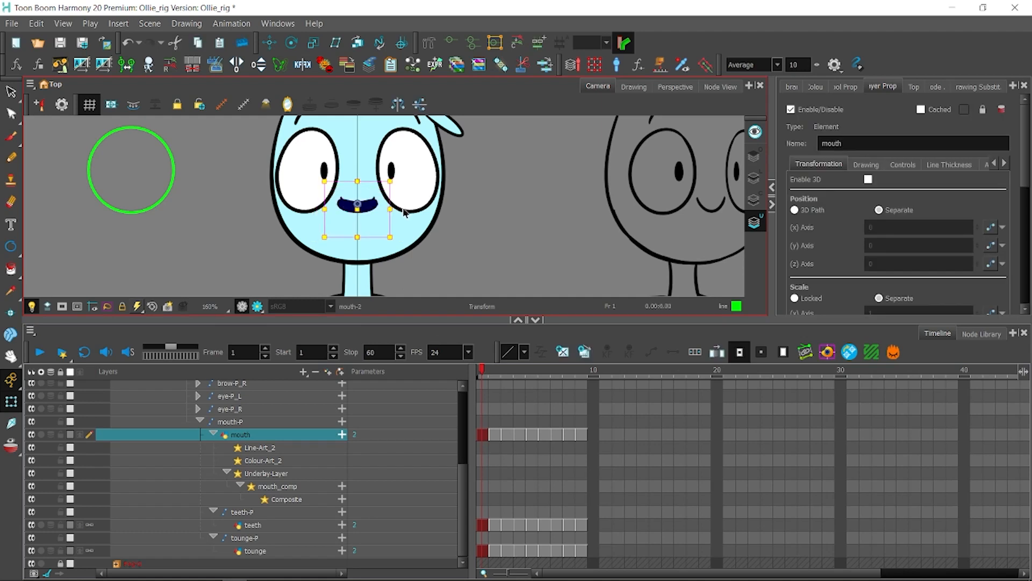
Replace the sequence of mouth, teeth and tounge cels with drawing 1 and extend its exposure toward the end of the scene
drag(581, 550, 483, 550)
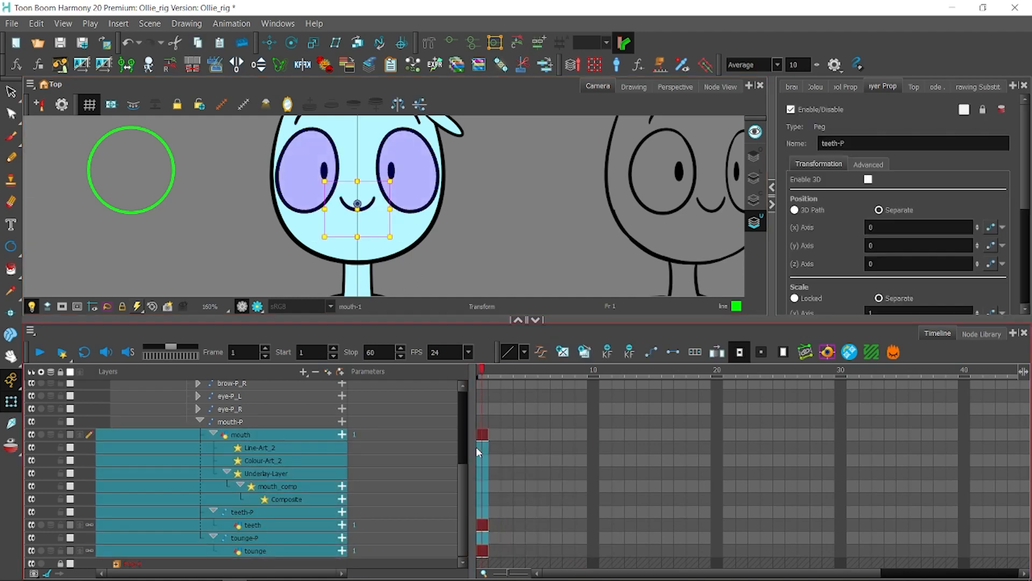
drag(482, 436, 524, 436)
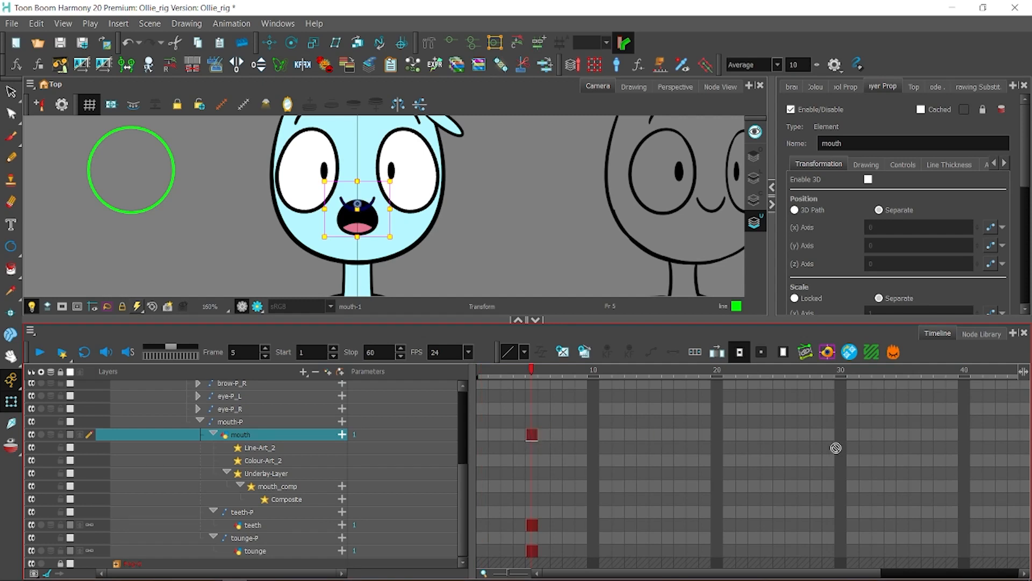
drag(930, 433, 929, 433)
key(1)
key(1)
key(1)
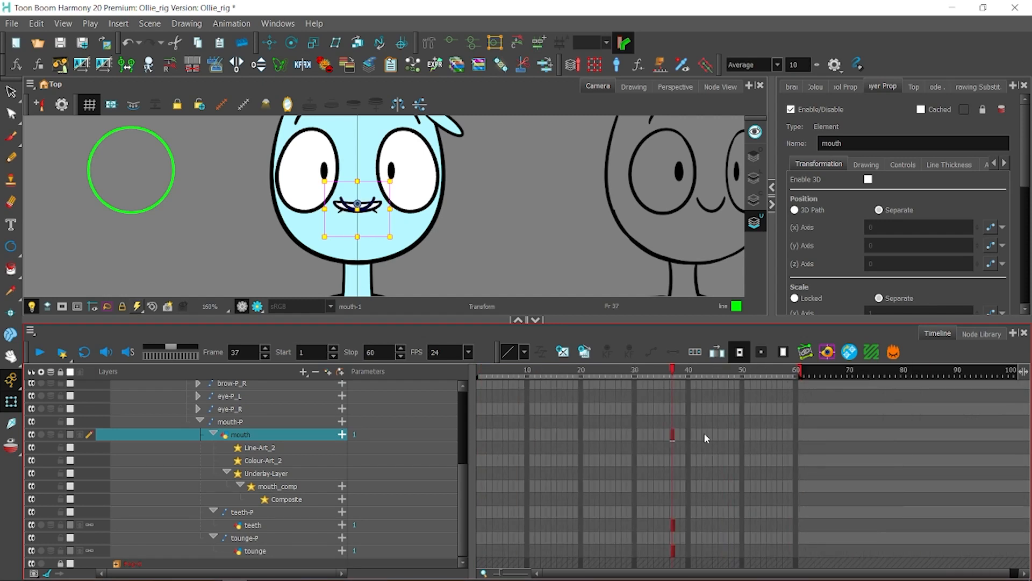
Extend the exposure of the mouth, teeth and tongue drawings across frames 1 to 60 and save the scene
key(2)
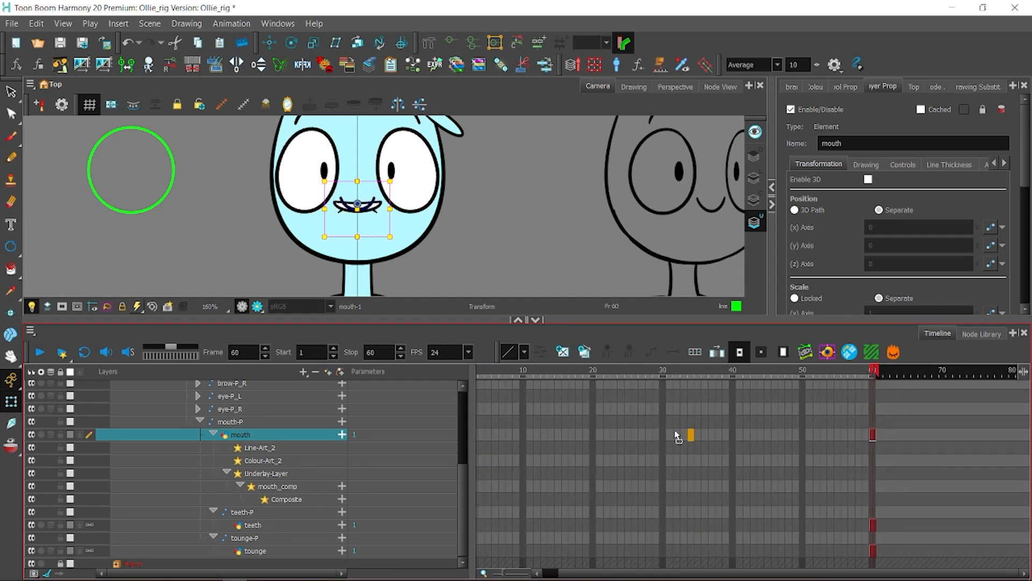
drag(677, 437, 481, 436)
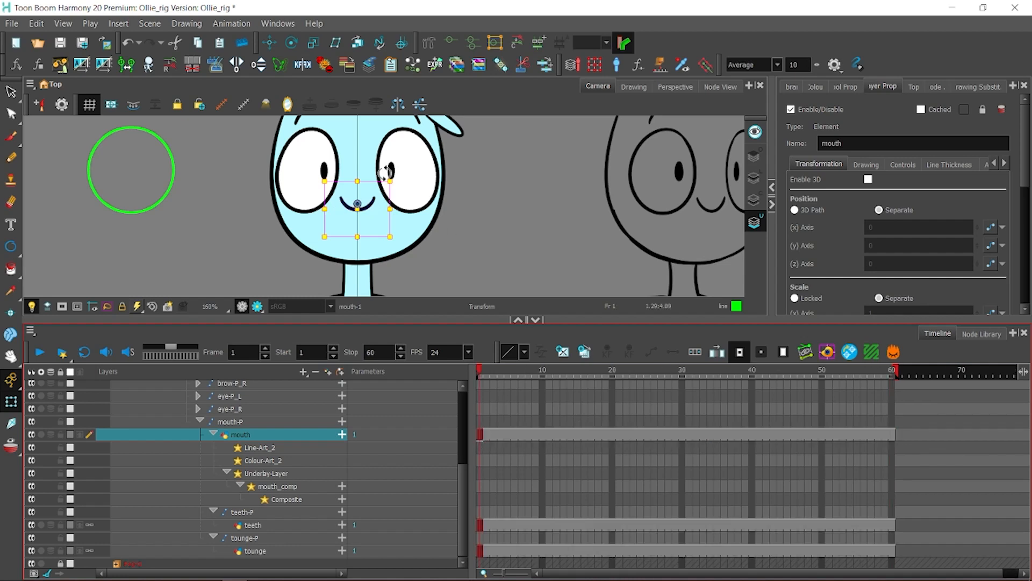
click(60, 45)
click(148, 132)
click(529, 217)
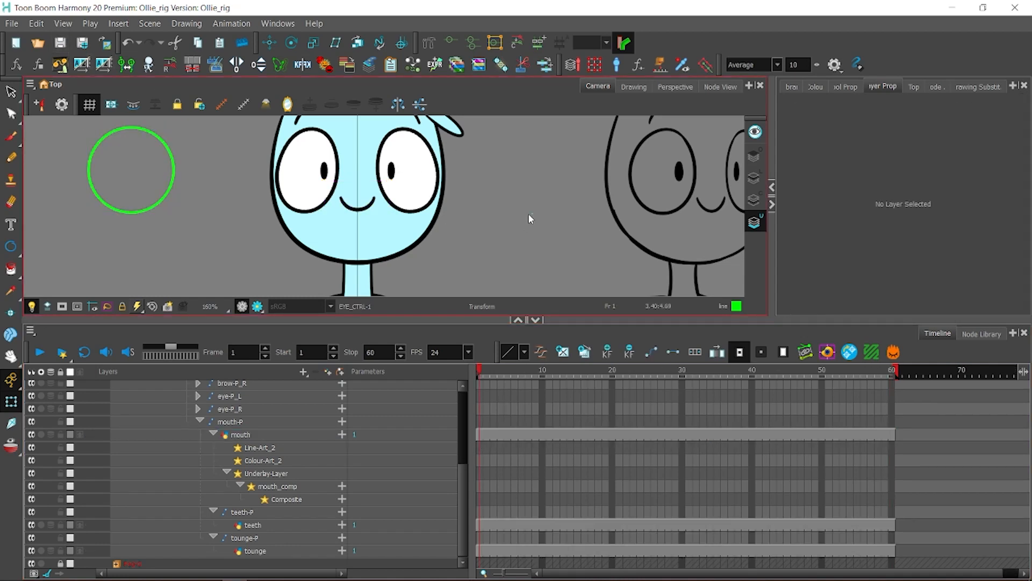
Collapse the mouth-P group and add a vector drawing layer named head under the FACE_P peg
drag(358, 138, 369, 203)
drag(419, 255, 431, 203)
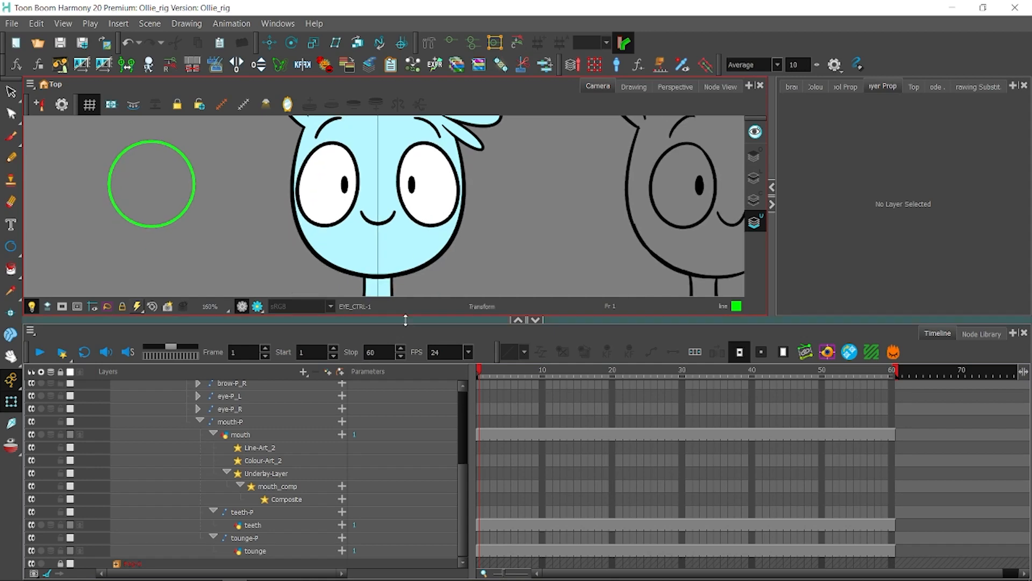
drag(406, 320, 406, 397)
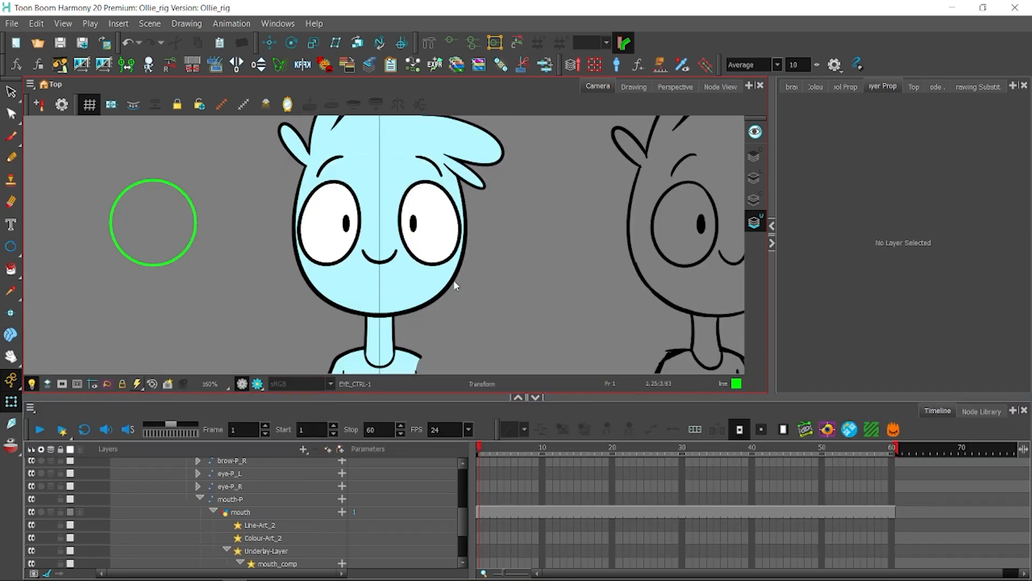
scroll(463, 277, up, 2)
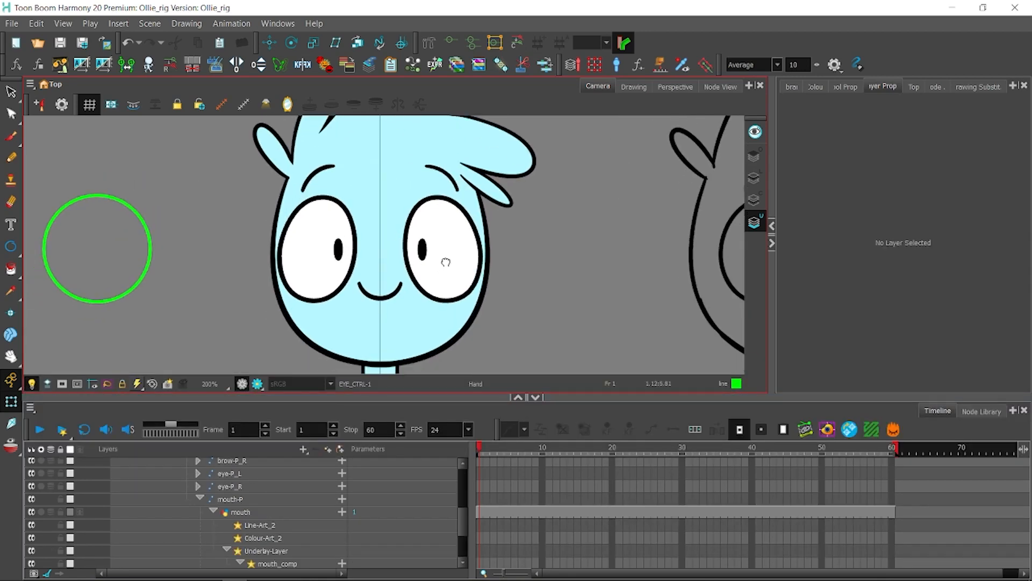
click(198, 499)
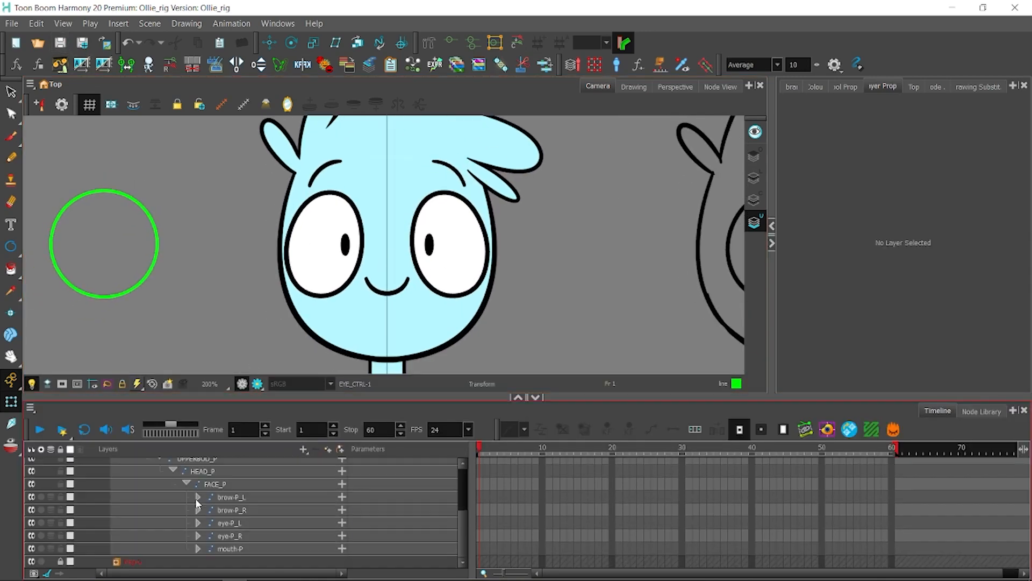
click(229, 547)
click(304, 449)
click(305, 470)
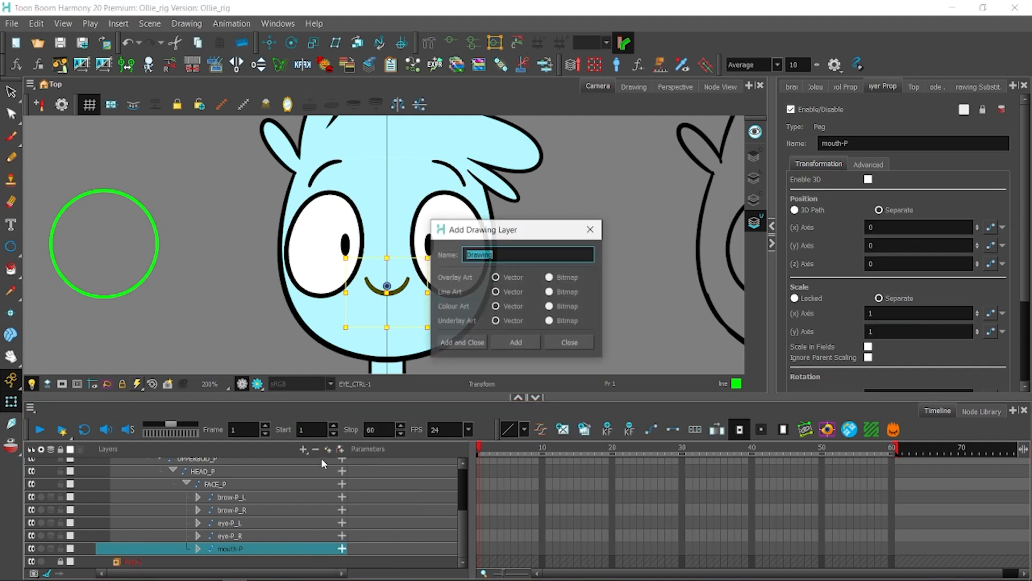
text(head)
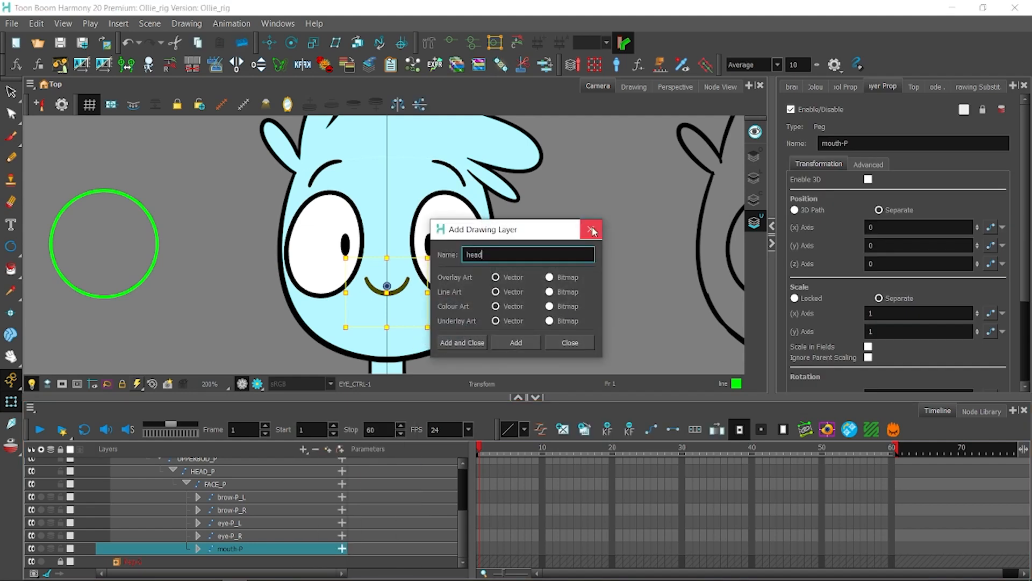
click(468, 344)
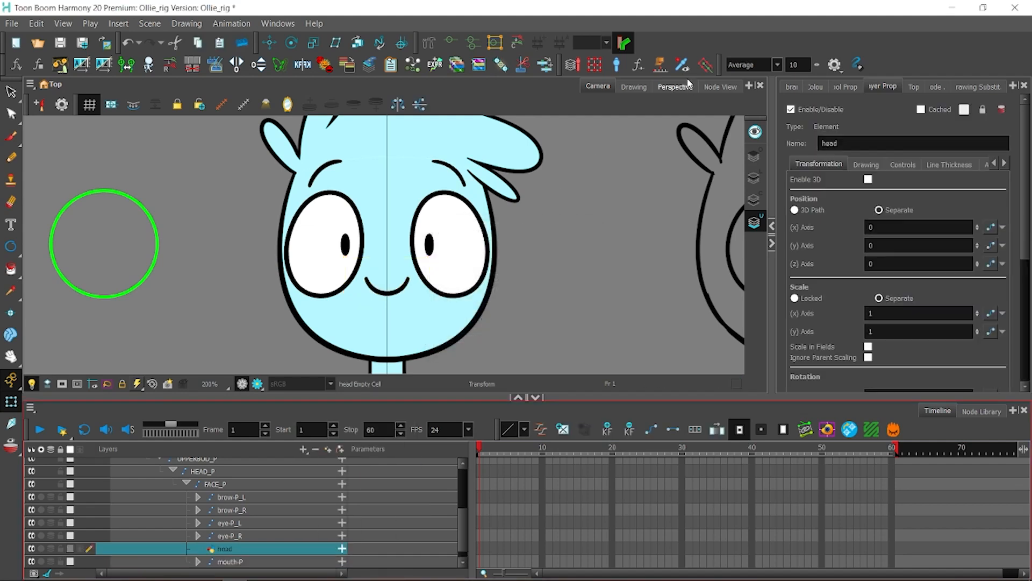
Move the head node beyond the mouth nodes in the node network so the layer sits behind the other face parts
click(720, 86)
scroll(489, 224, down, 3)
drag(260, 181, 431, 209)
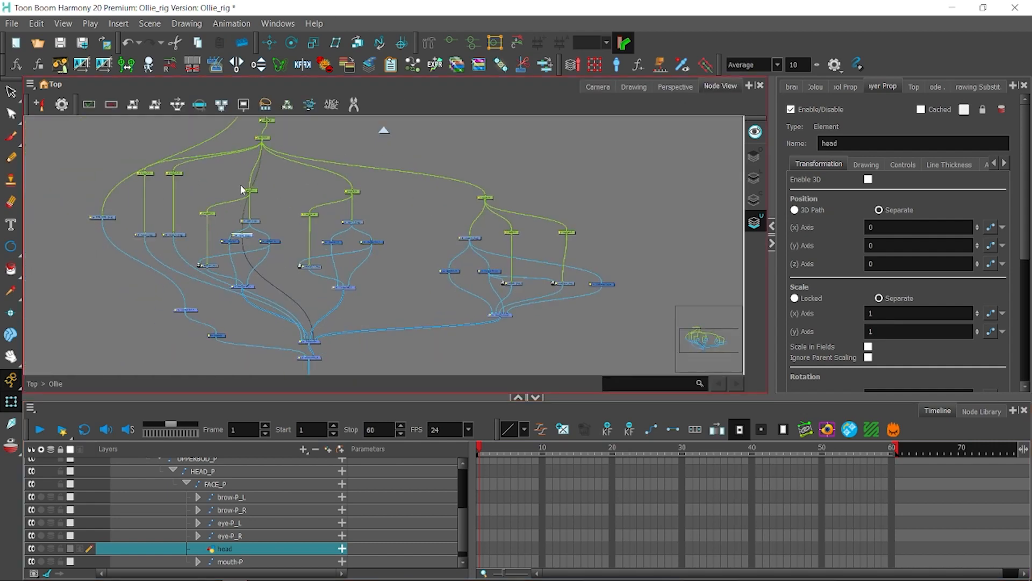
scroll(228, 151, up, 2)
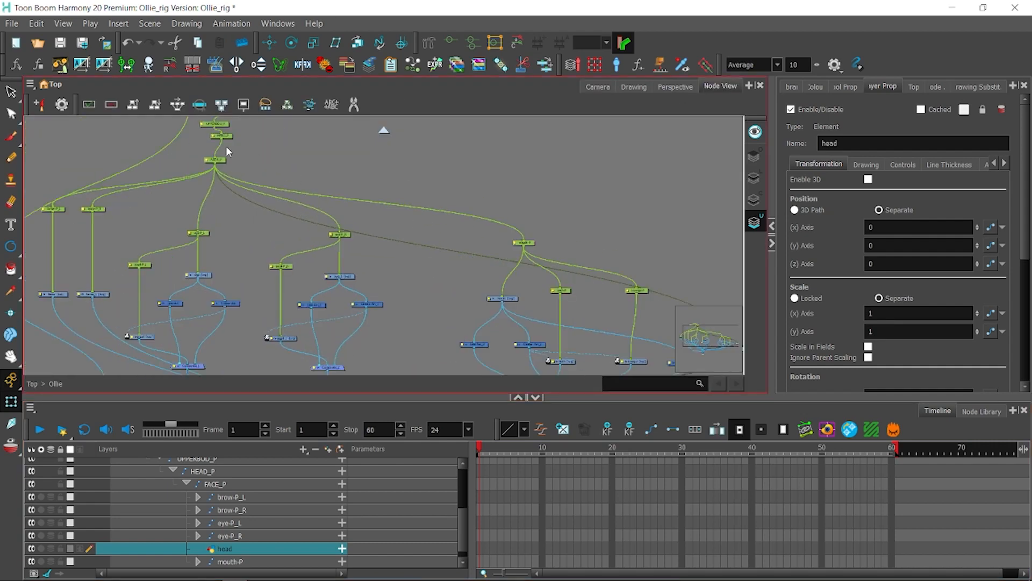
drag(222, 140, 564, 371)
scroll(279, 203, down, 3)
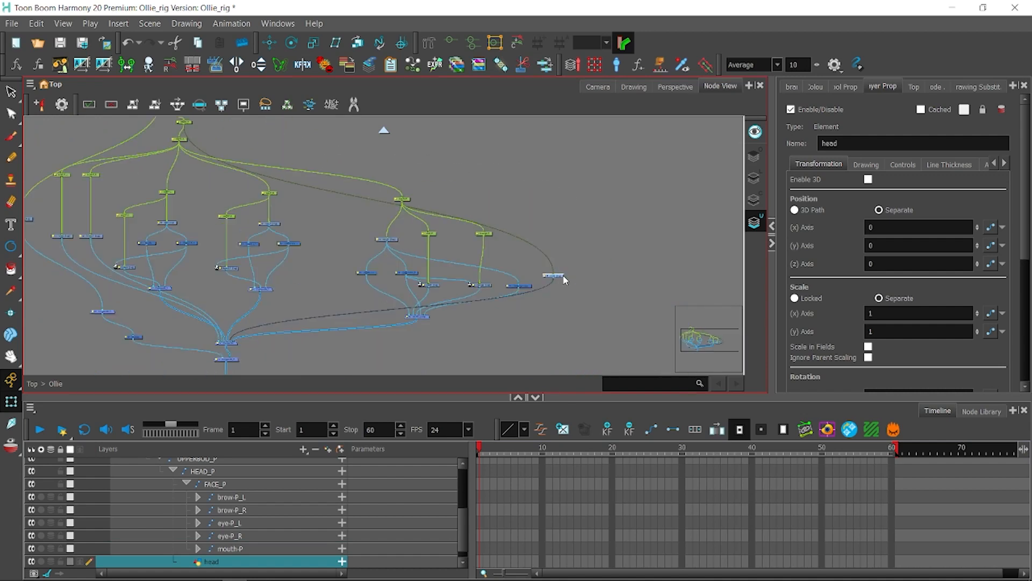
drag(230, 355, 320, 344)
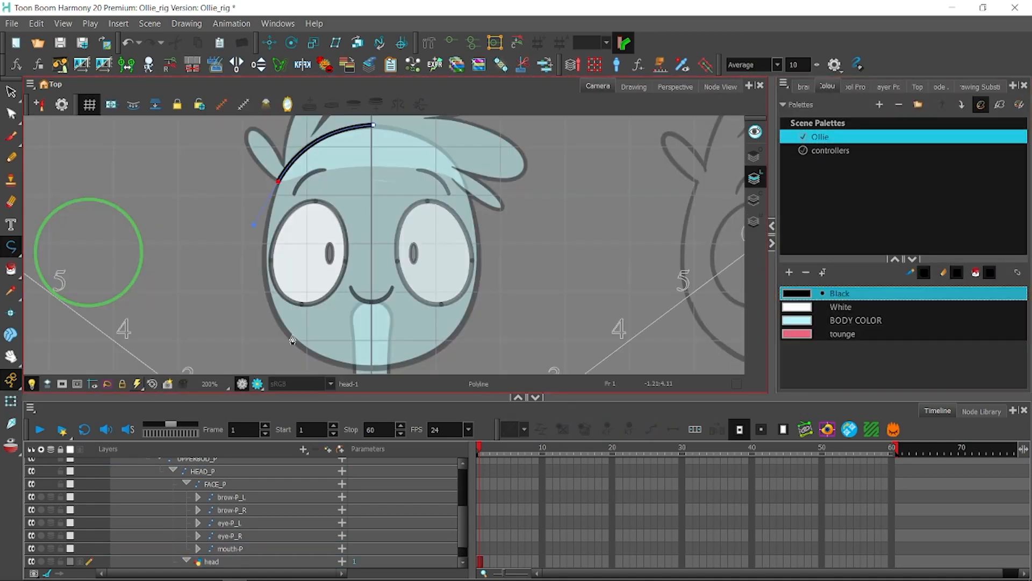
Trace the head outline in black on the head layer with the Polyline tool, refine its contour and fill it with BODY COLOR
click(267, 258)
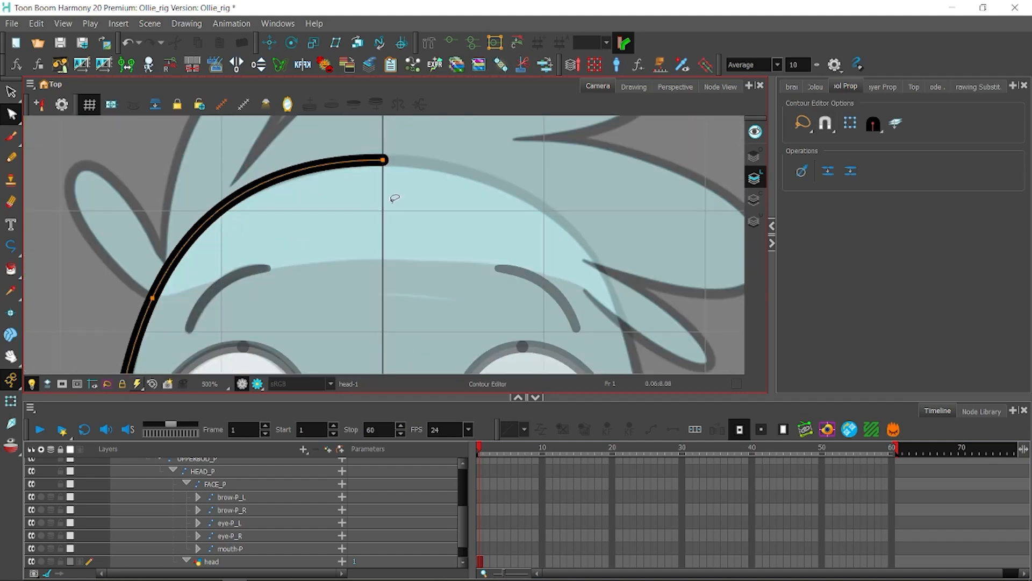
click(143, 295)
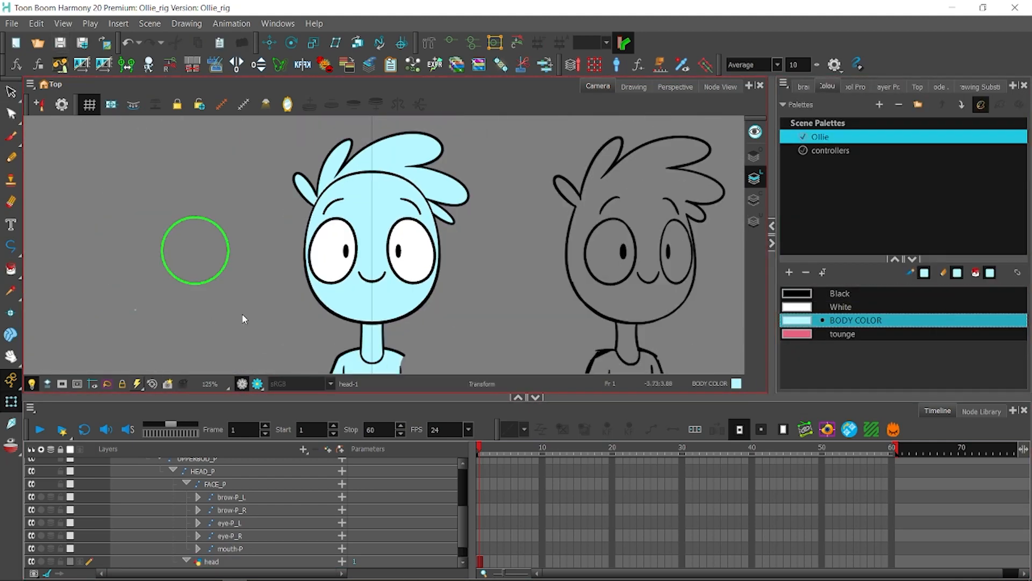
key(2)
key(2)
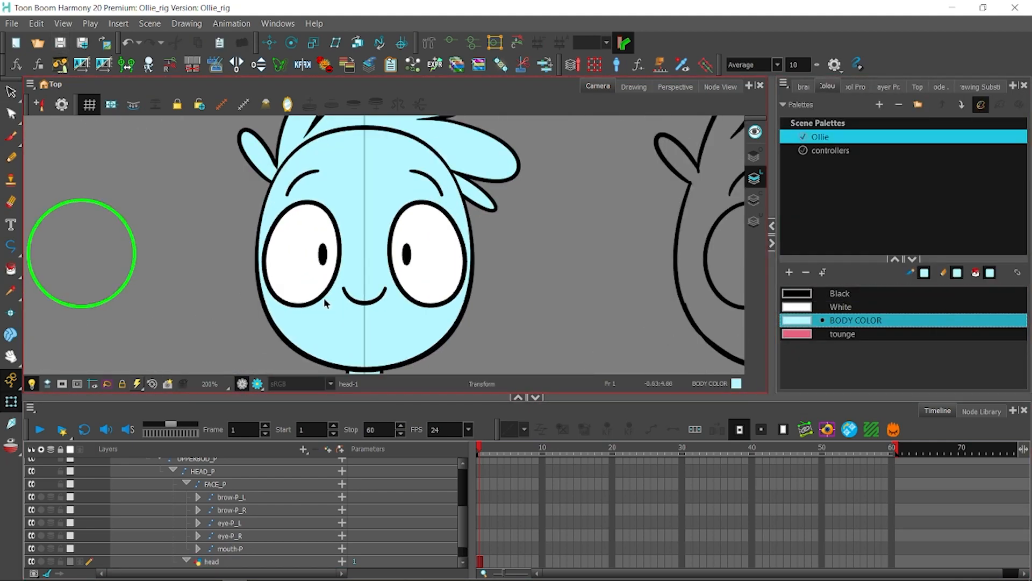
key(1)
drag(321, 305, 324, 295)
key(1)
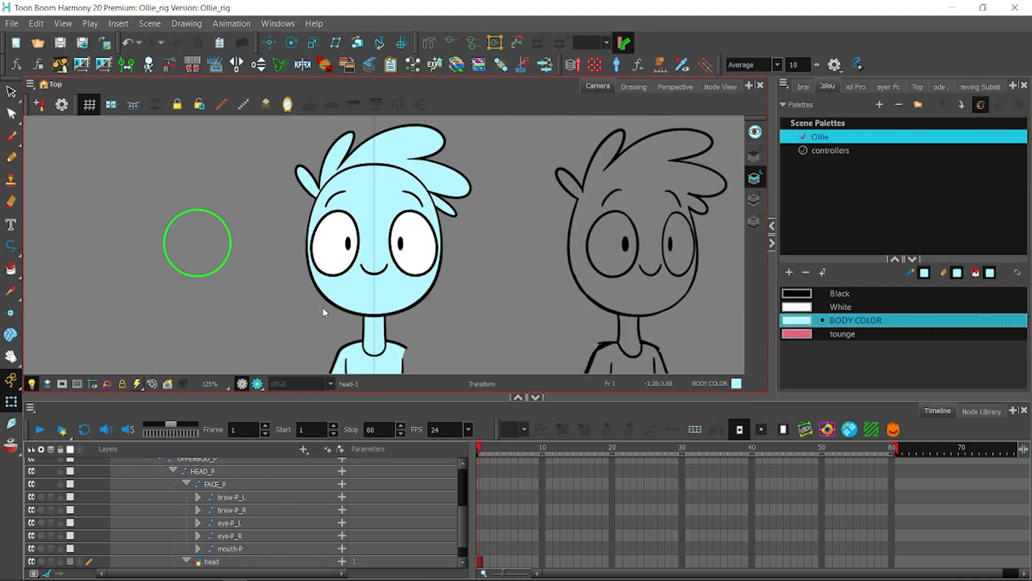
Extend the head drawing's exposure across frames 1 to 60 and save the scene
click(479, 561)
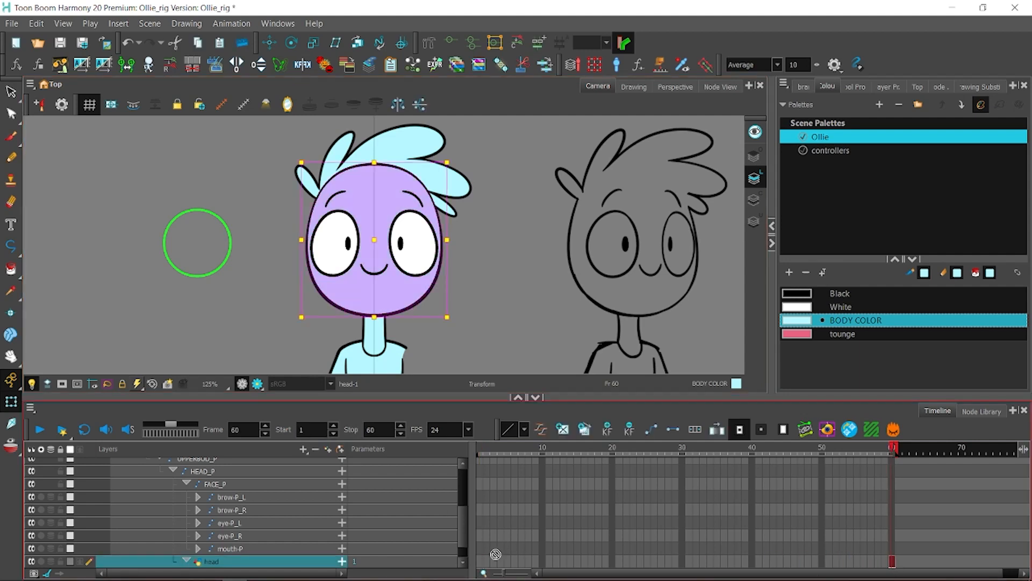
drag(496, 554, 480, 562)
click(212, 131)
click(60, 43)
Select the head drawing and disable its own animation in the layer properties
key(2)
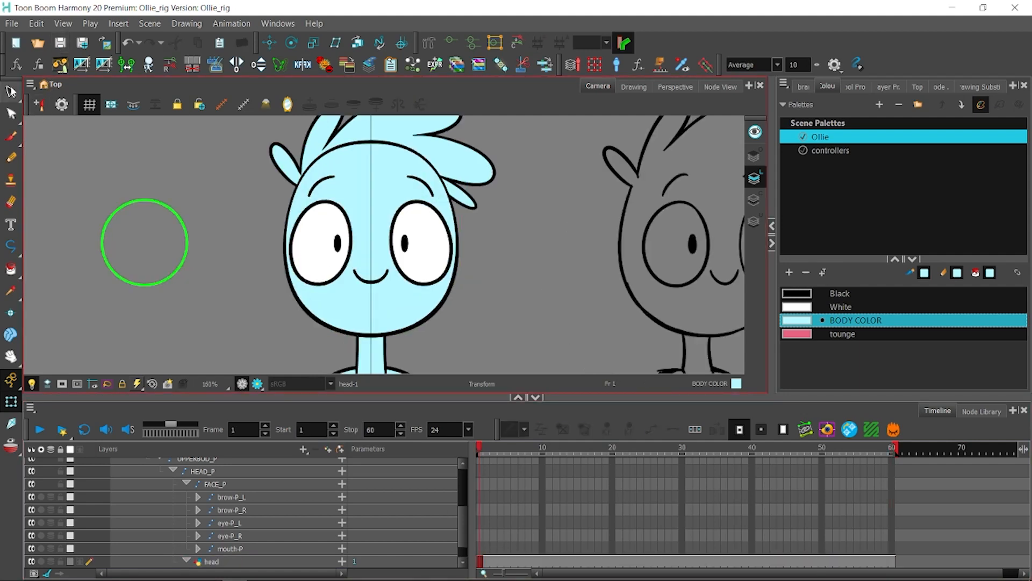
click(11, 91)
click(388, 273)
click(522, 222)
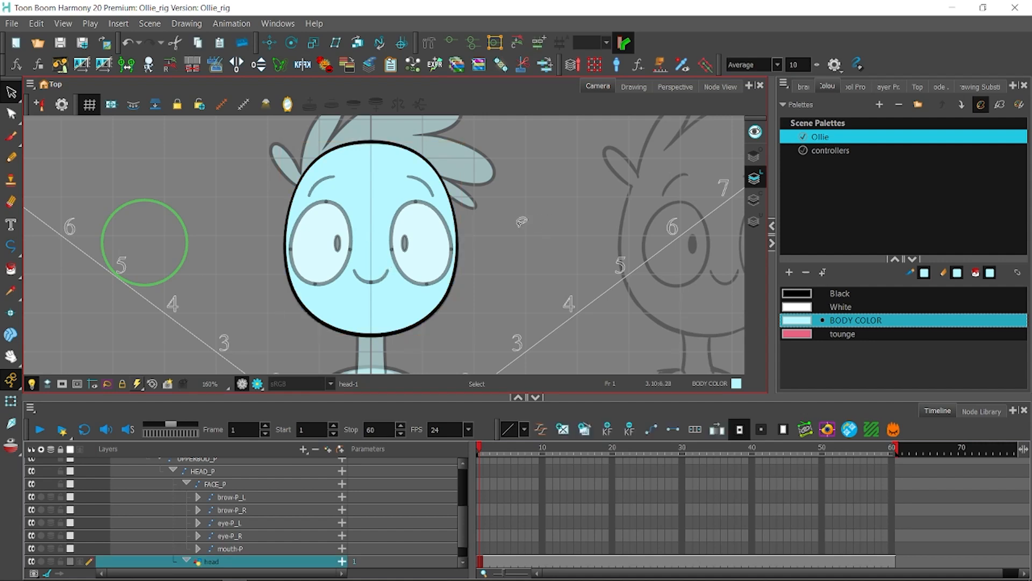
click(11, 400)
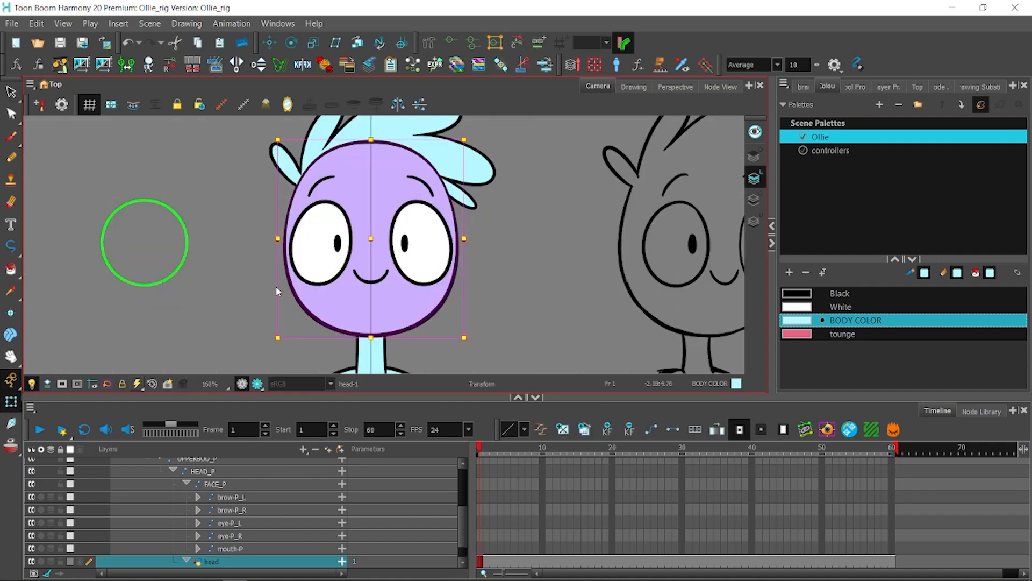
click(901, 90)
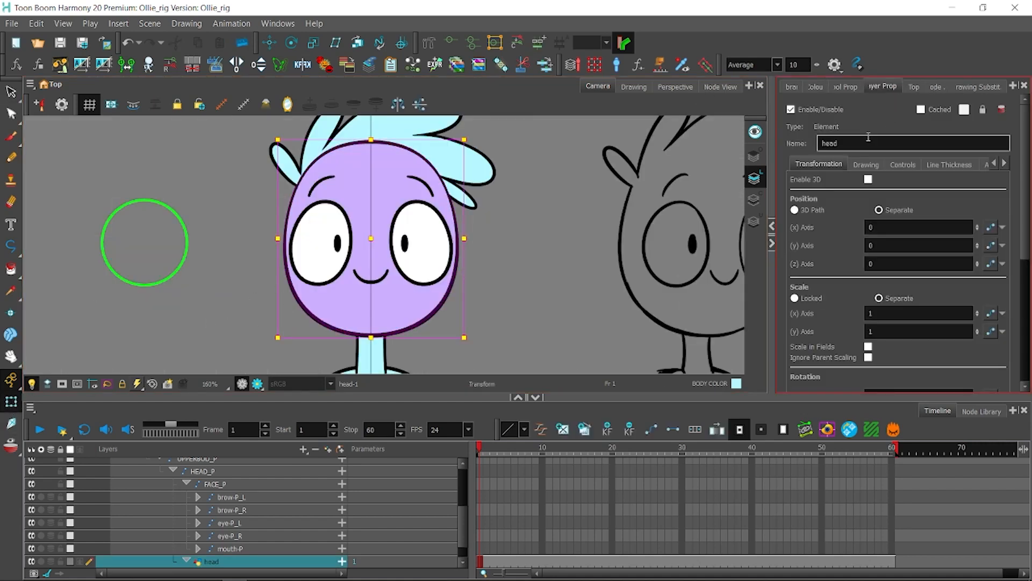
click(902, 164)
click(819, 164)
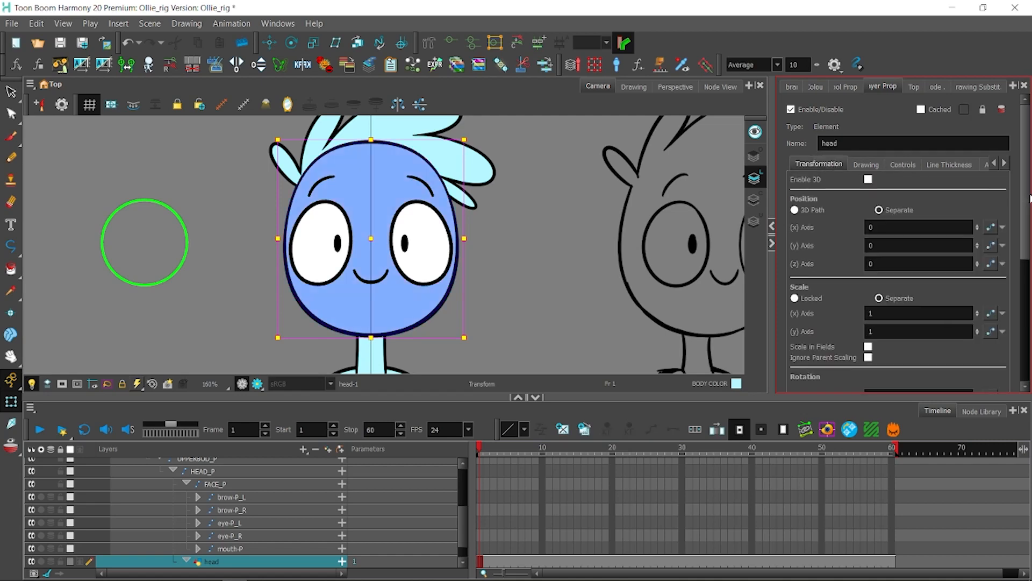
scroll(914, 242, down, 5)
click(946, 295)
click(948, 315)
click(602, 189)
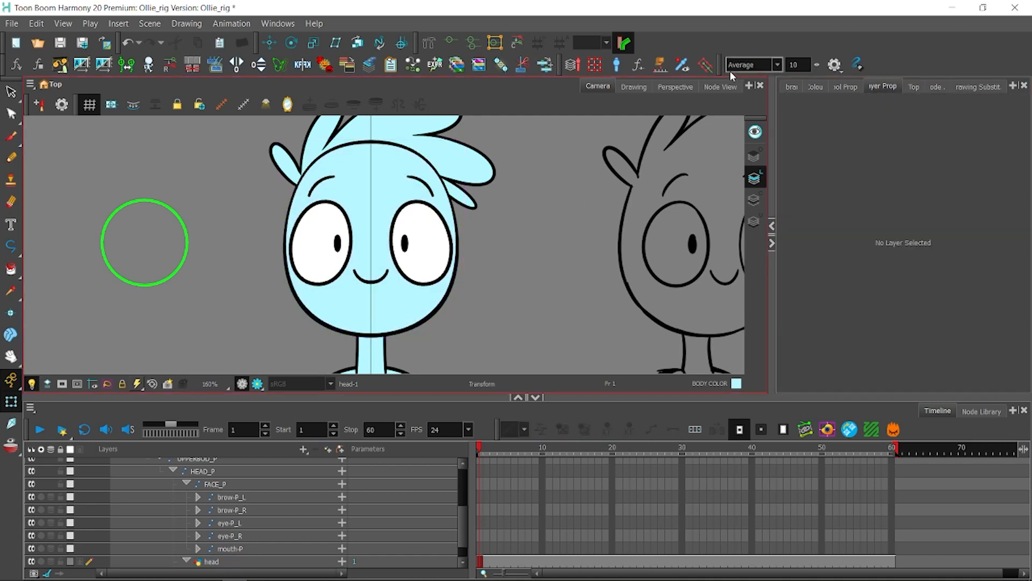
Select the HEAD_P peg in the node network and place its pivot just above the chin line with the Rotate tool
click(716, 87)
drag(431, 212, 325, 217)
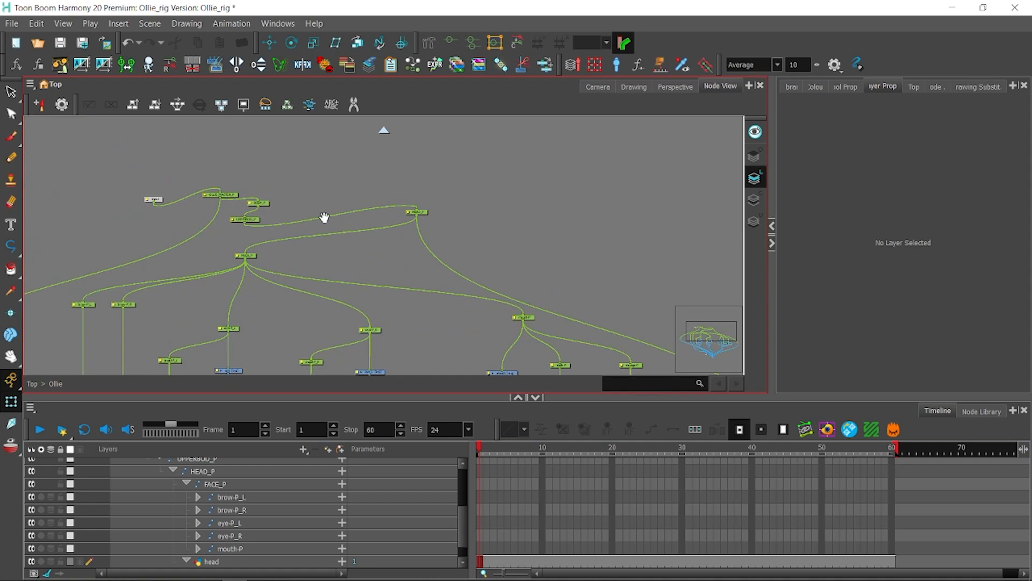
click(418, 213)
click(591, 87)
click(291, 43)
drag(424, 237, 418, 168)
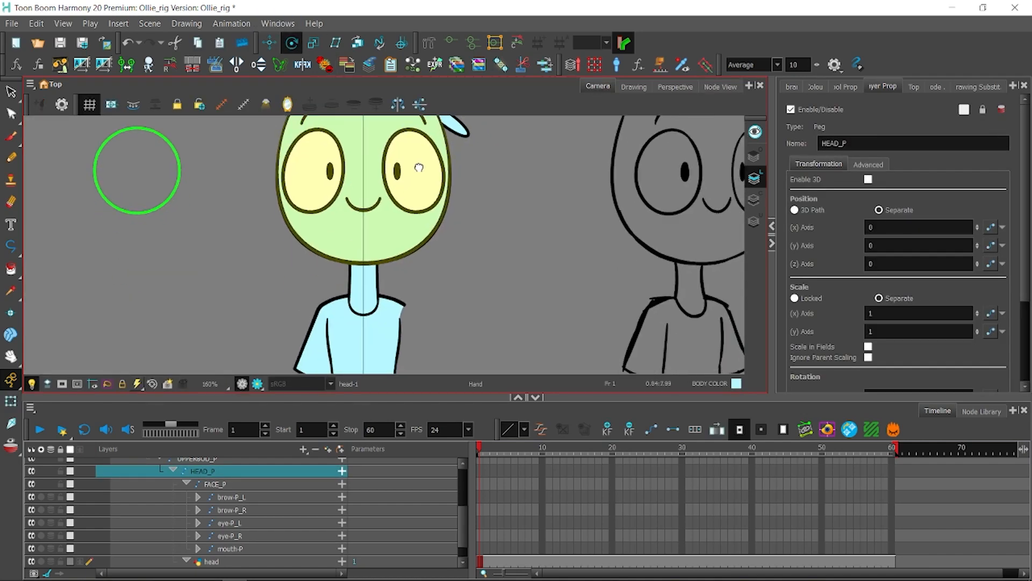
scroll(379, 331, down, 2)
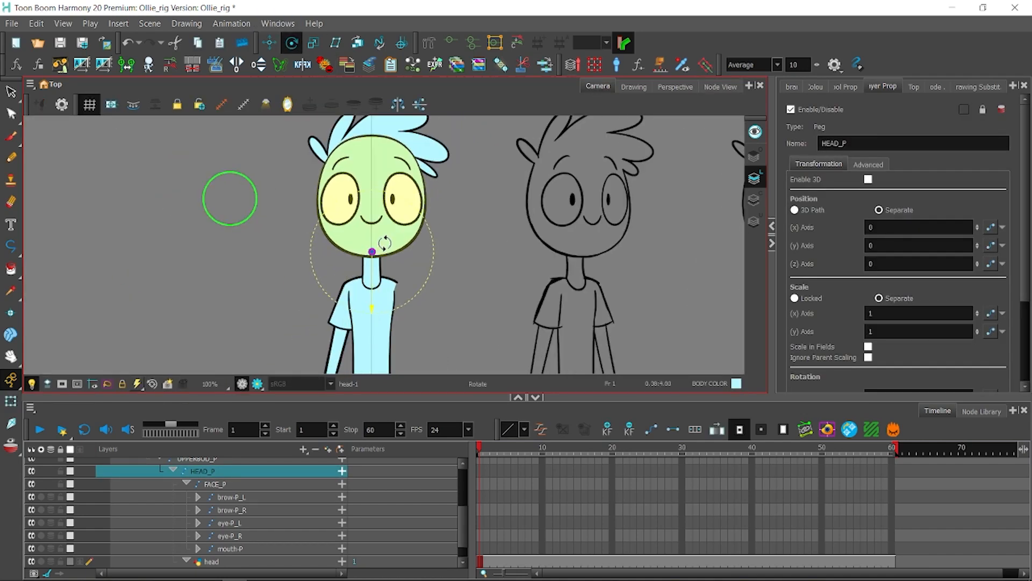
scroll(385, 243, up, 2)
scroll(1019, 277, down, 1)
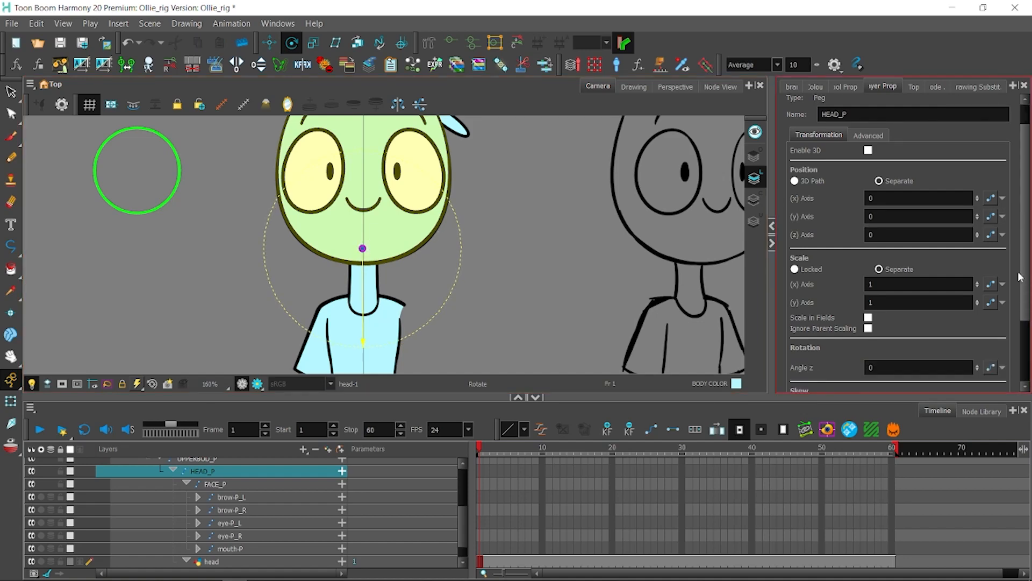
Set the HEAD_P peg's pivot X axis to 0 to centre it on the head
scroll(1019, 277, down, 3)
double_click(918, 352)
text(0)
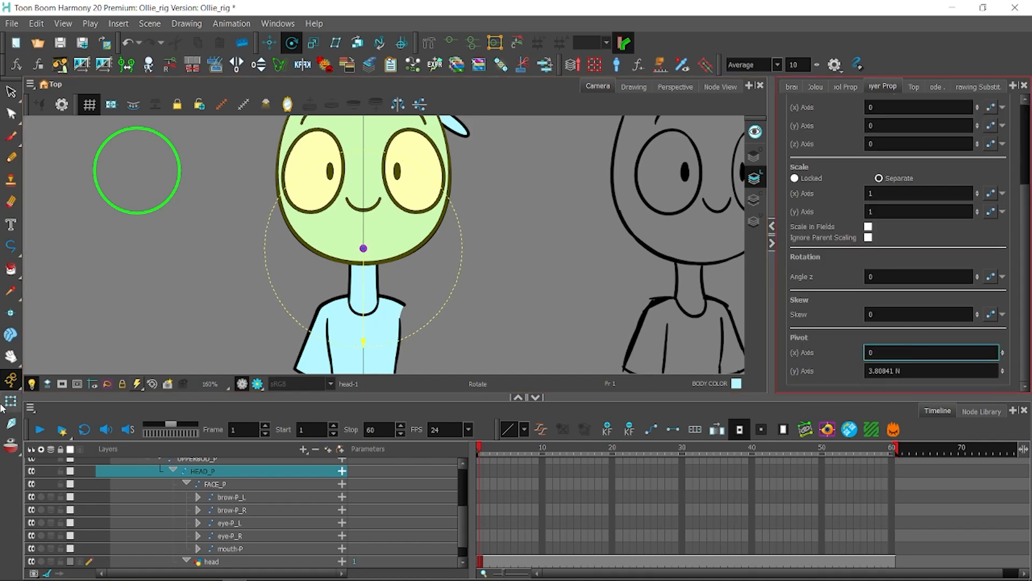
Test the HEAD_P pivot by rotating the head sideways with the Transform tool, and undo the rotation
click(8, 404)
drag(308, 226, 295, 281)
scroll(309, 281, down, 1)
drag(436, 155, 477, 231)
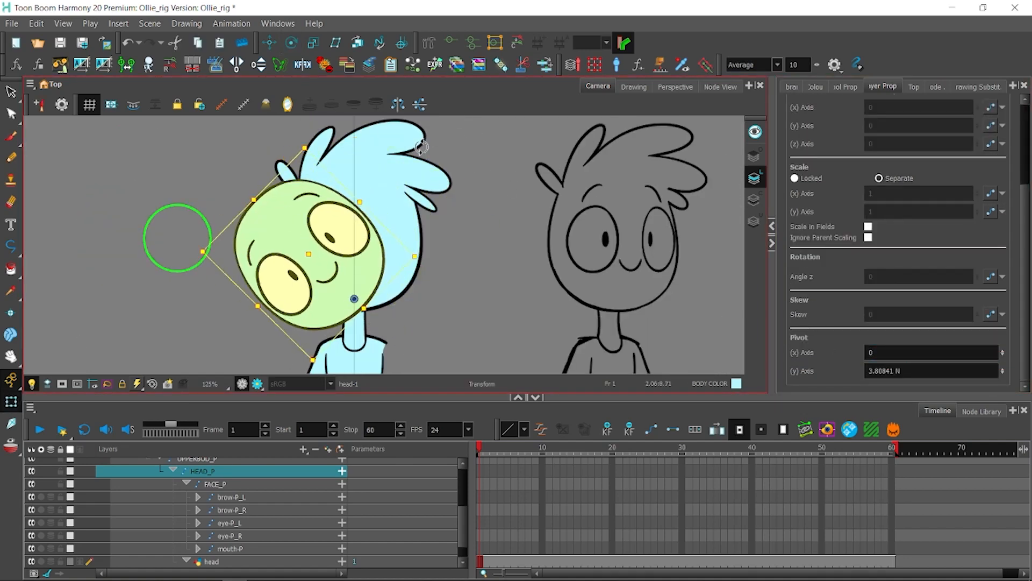
key(ctrl+z)
Deselect the HEAD_P peg and save the scene
click(497, 269)
click(61, 43)
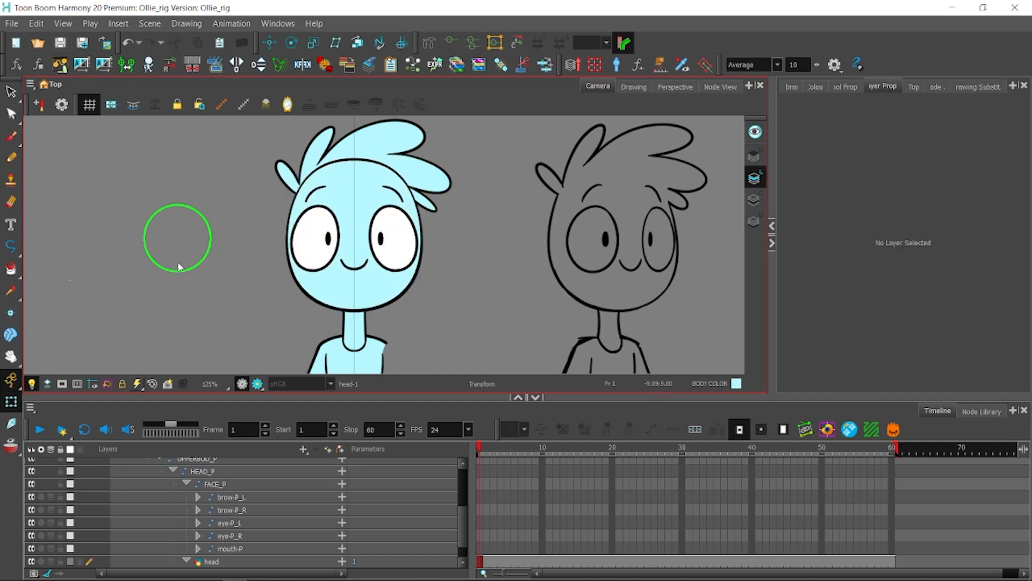
Select the eye drawing inside the eye-P_L group on the character's face
scroll(333, 277, up, 1)
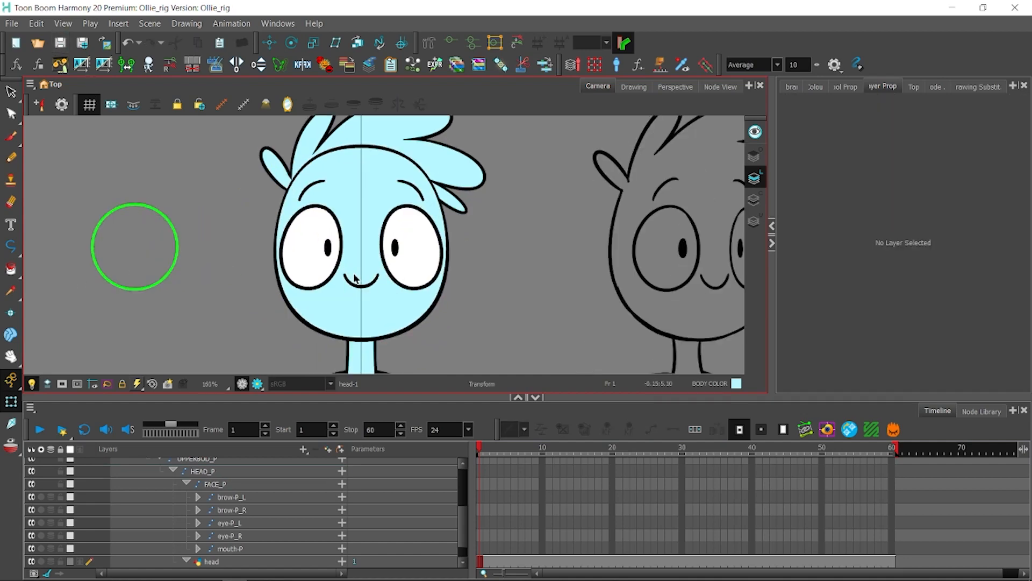
drag(354, 279, 348, 275)
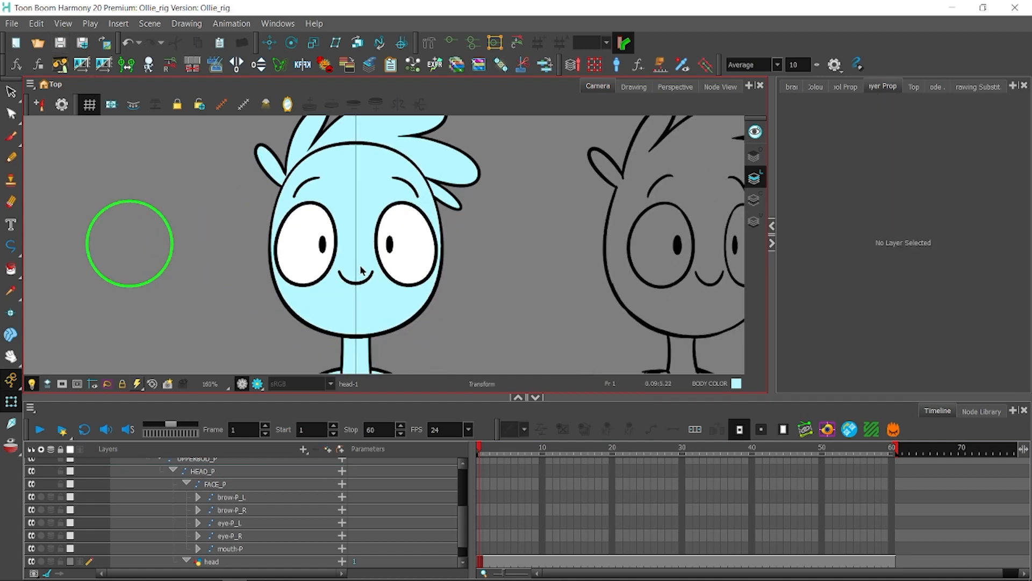
click(305, 265)
click(246, 316)
click(297, 273)
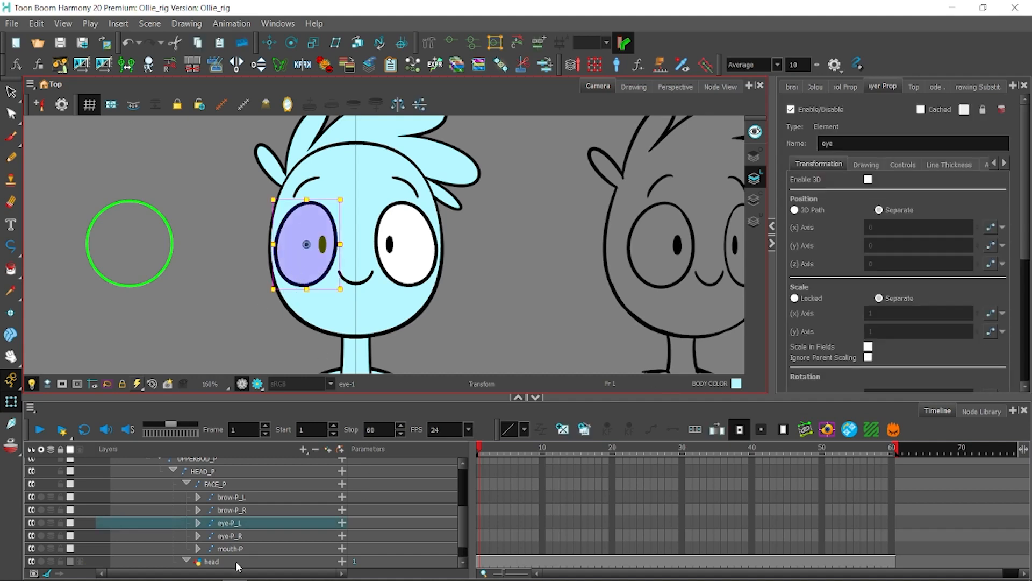
Create an envelope with 8 deformation points around the head drawing, and close the Envelope Creator
click(349, 309)
click(622, 378)
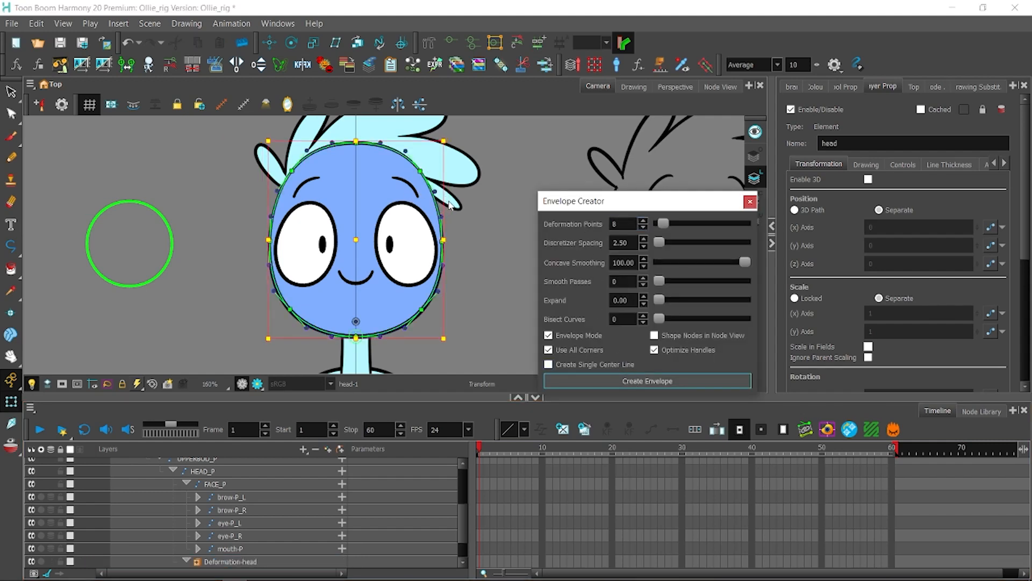
click(750, 200)
click(512, 238)
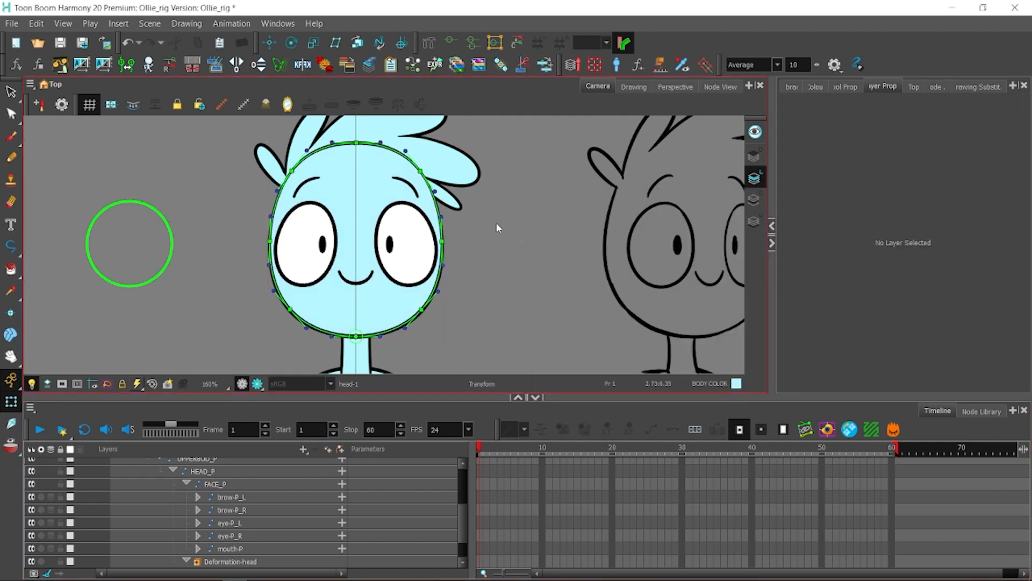
Test the head envelope by pulling the control point at the chin's right side outward, and undo the deformation
drag(485, 240, 484, 233)
key(2)
key(2)
key(1)
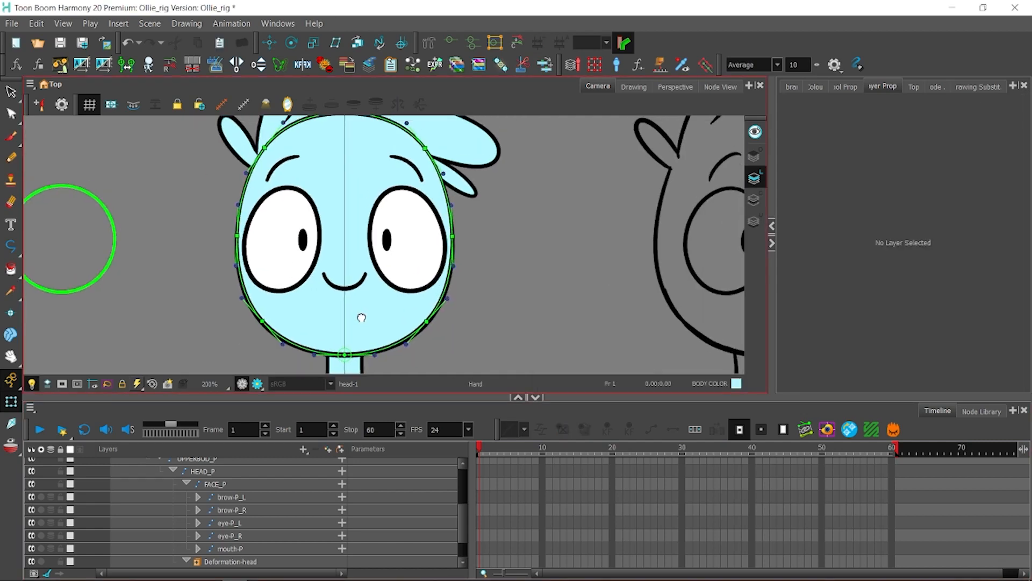
click(428, 322)
drag(430, 325, 469, 329)
click(512, 281)
key(ctrl+z)
key(ctrl+z)
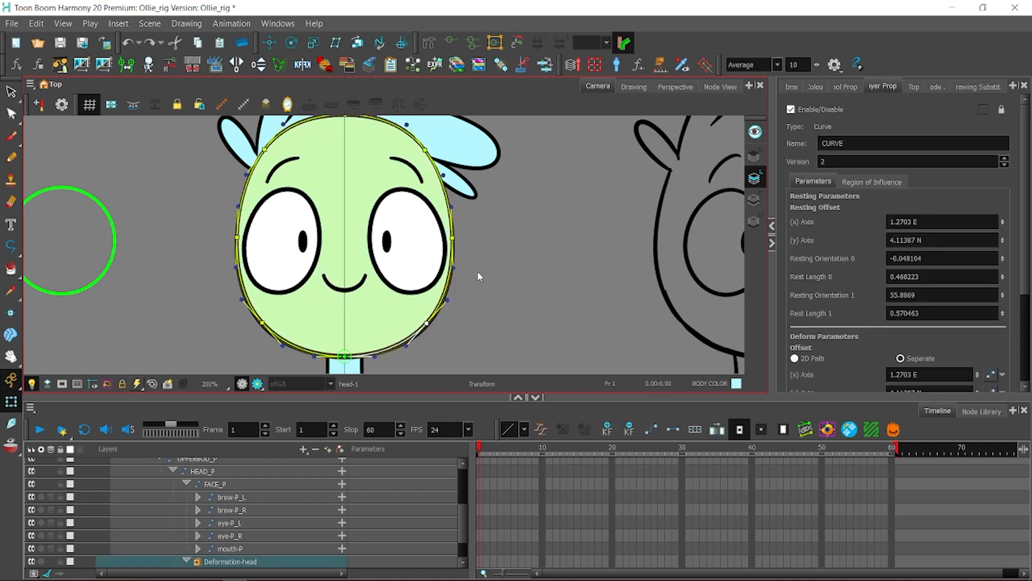
click(491, 260)
key(1)
key(1)
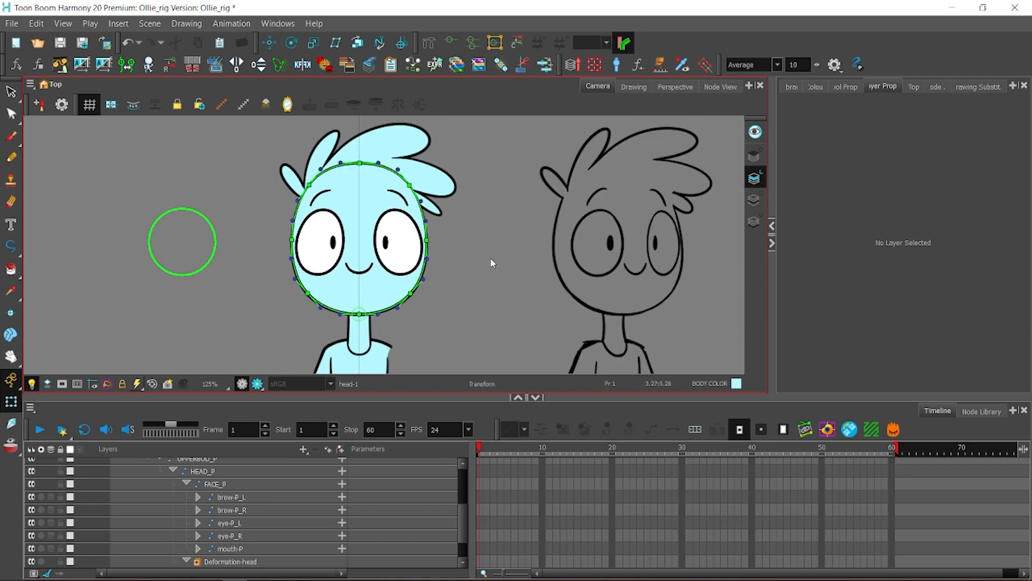
Clear the selection on the face parts and save the scene
key(2)
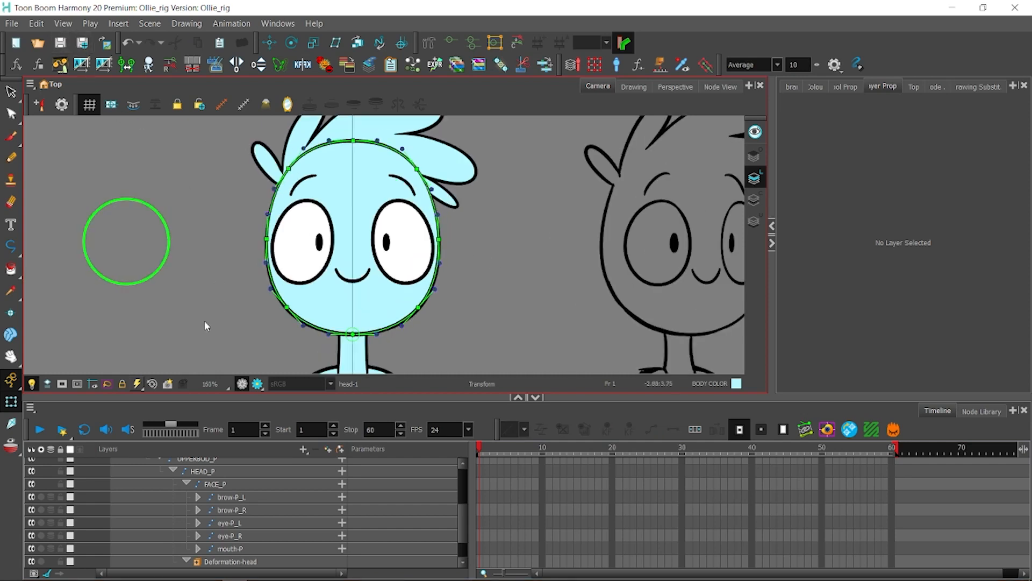
key(1)
key(2)
click(336, 310)
click(543, 252)
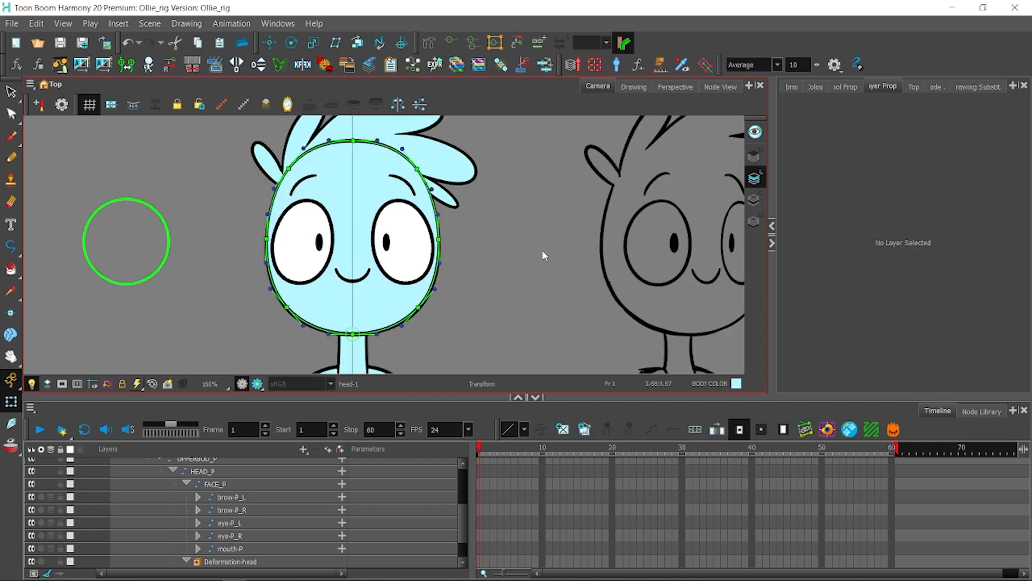
click(370, 306)
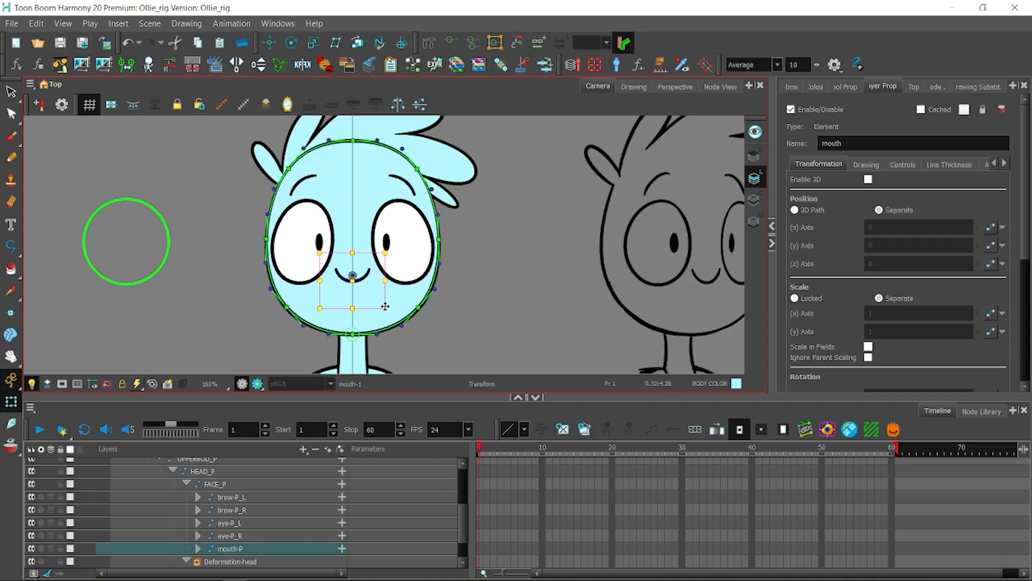
click(429, 295)
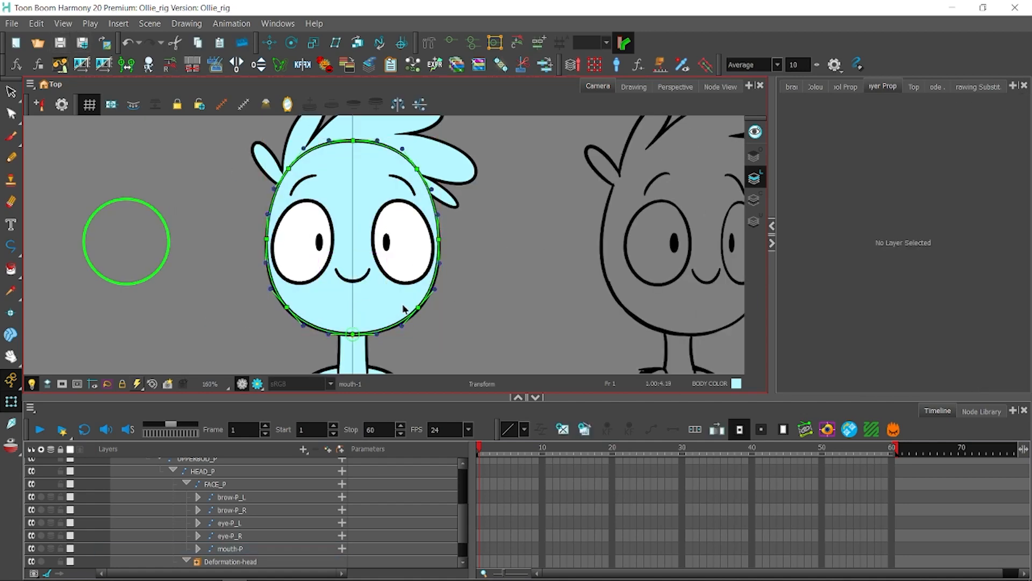
click(511, 241)
key(1)
click(409, 250)
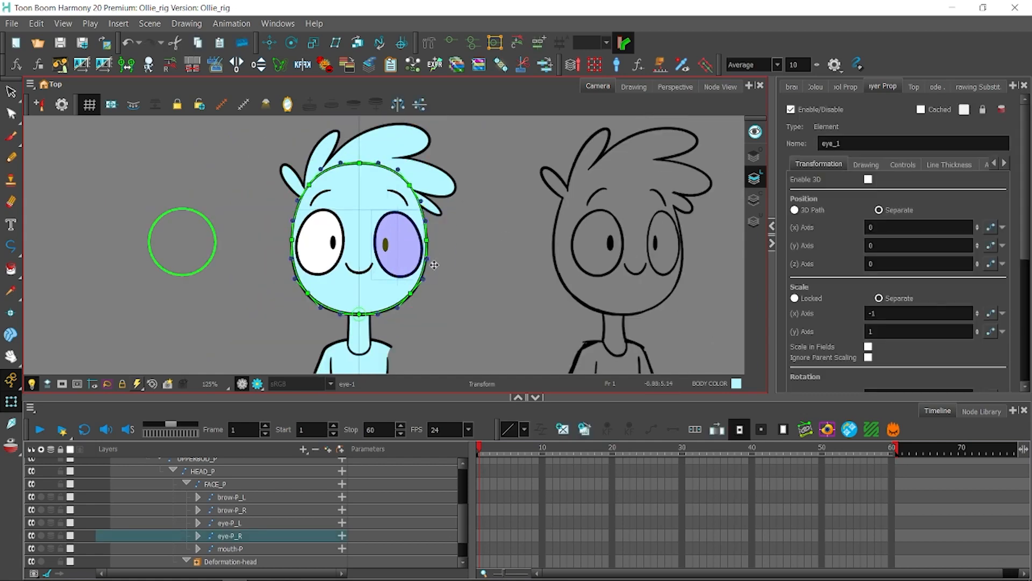
click(476, 250)
key(2)
click(64, 43)
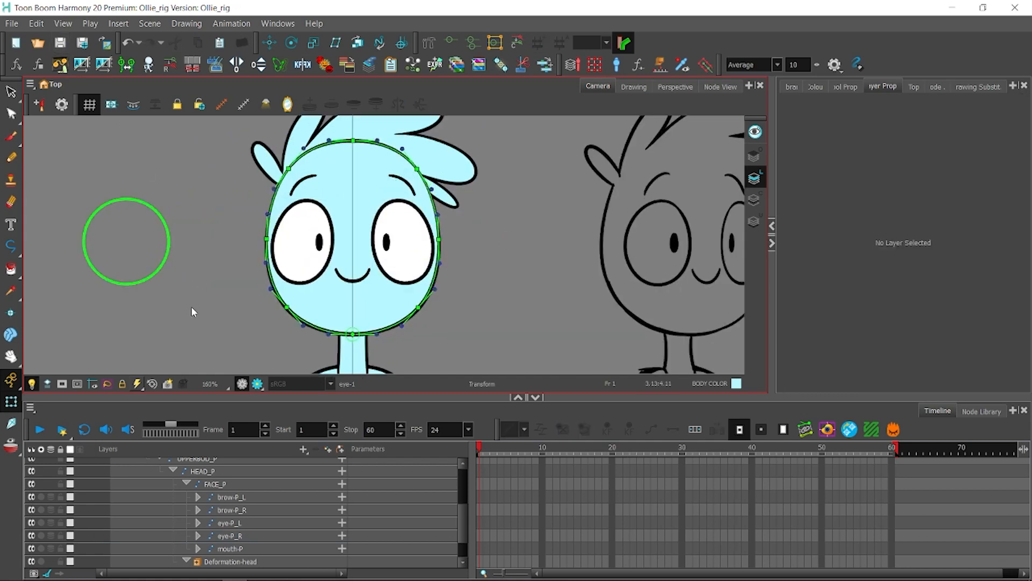
key(1)
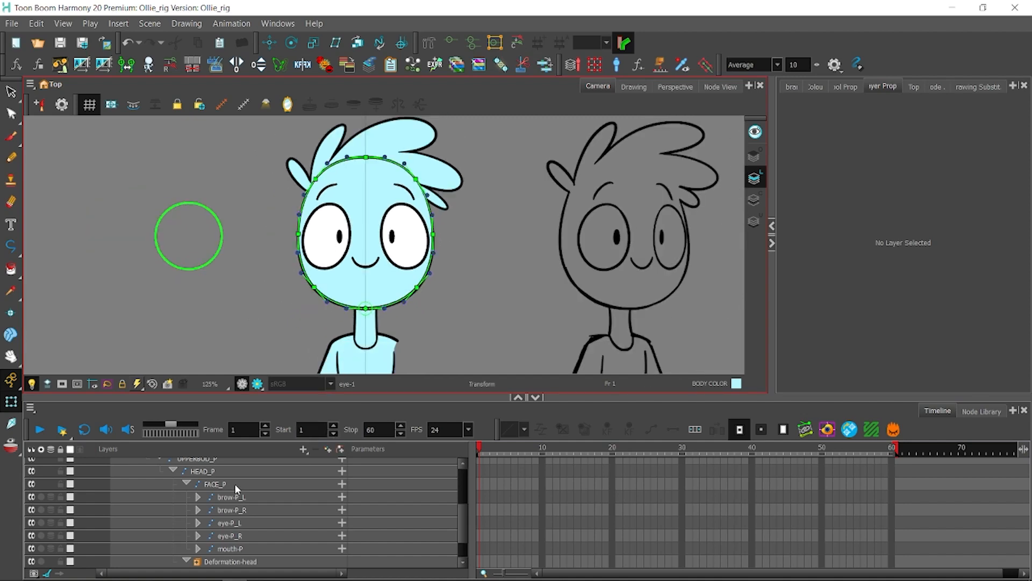
Select the head artwork in its drawing layer and check its overlay, colour and line art layers
click(234, 483)
scroll(462, 531, down, 2)
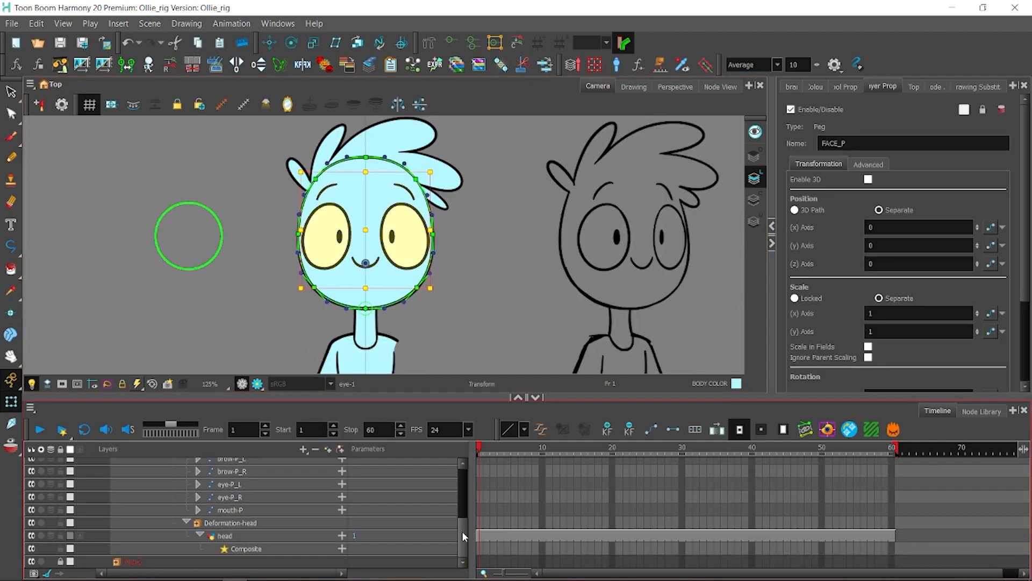
click(305, 552)
key(alt+s)
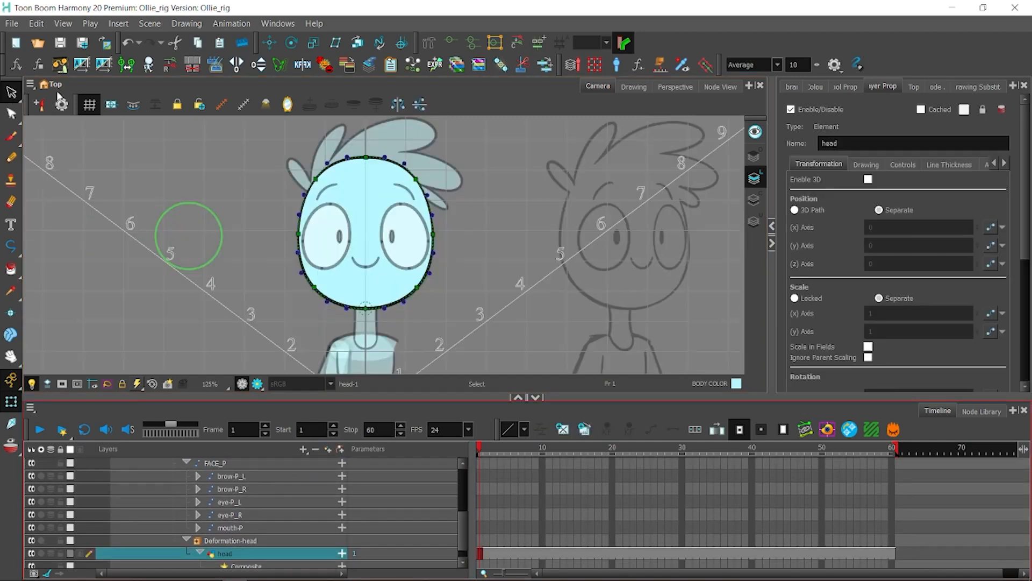
click(364, 235)
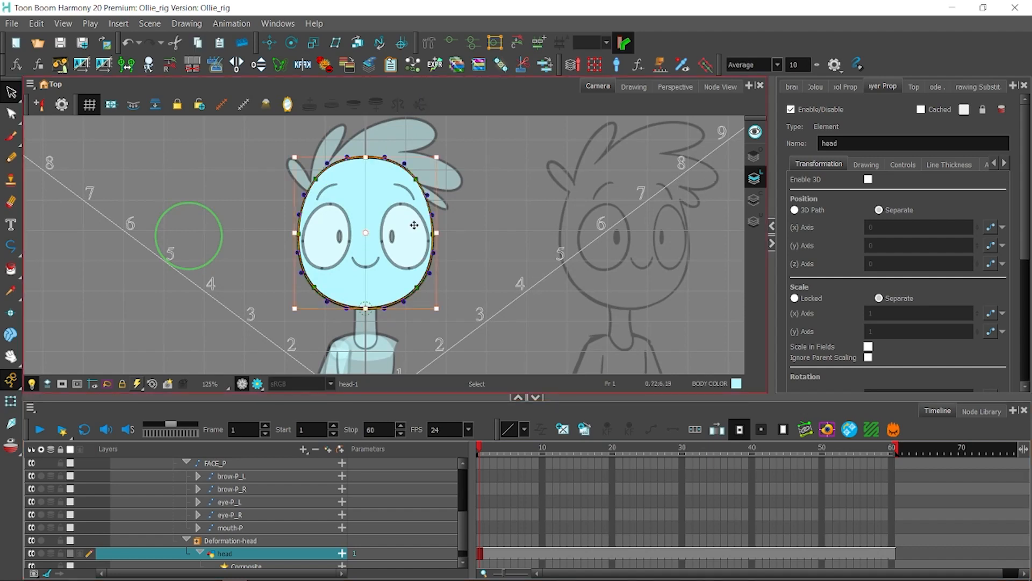
click(753, 157)
click(753, 199)
click(755, 178)
click(113, 357)
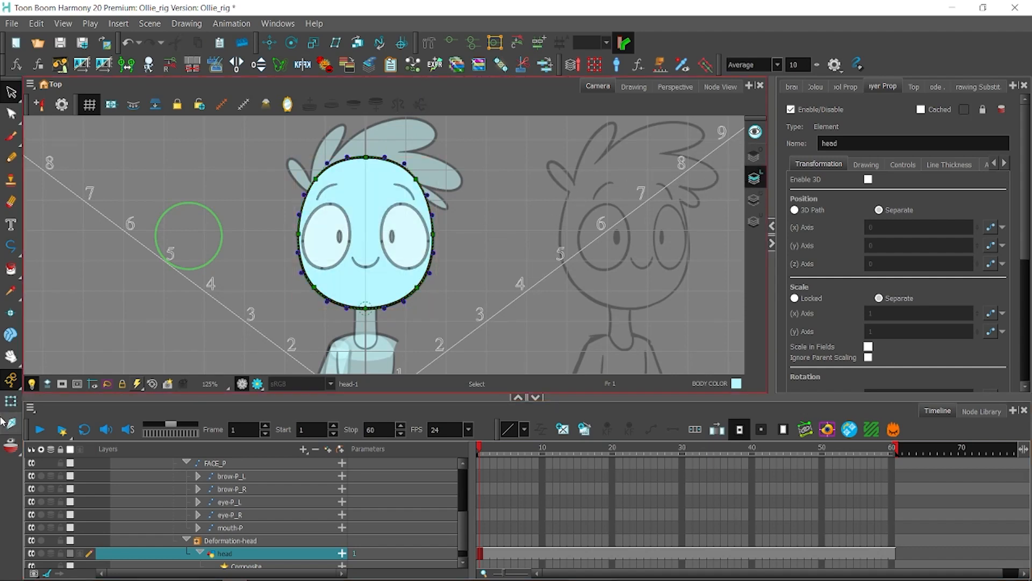
Return to the Transform tool, deselect the head drawing and save the scene again
click(11, 401)
click(106, 201)
click(59, 44)
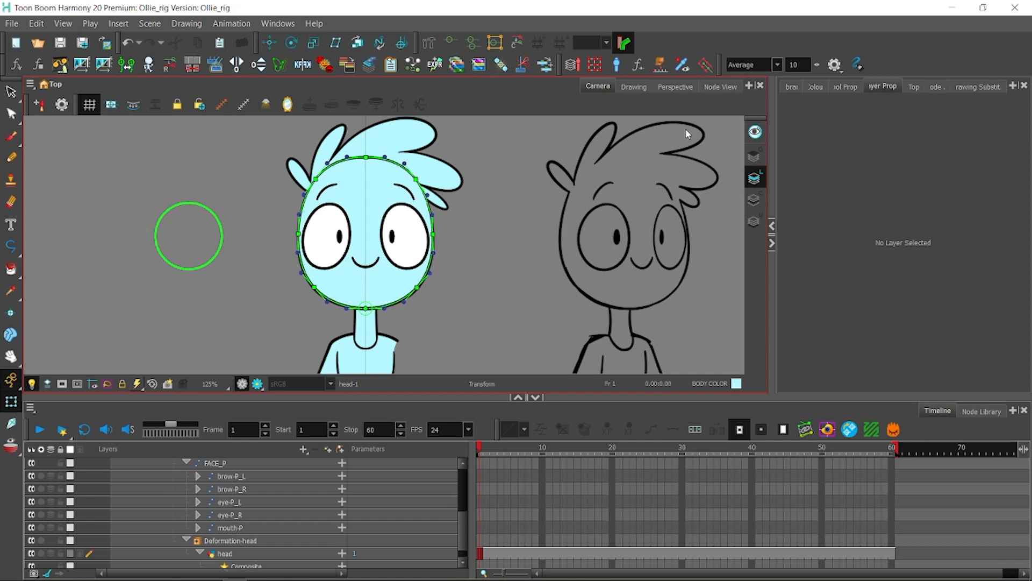
Space the Deformation-head group and the head drawing node apart in the node network
click(715, 87)
scroll(538, 169, down, 1)
drag(518, 182, 486, 204)
drag(542, 258, 413, 105)
scroll(412, 105, down, 1)
scroll(484, 204, up, 1)
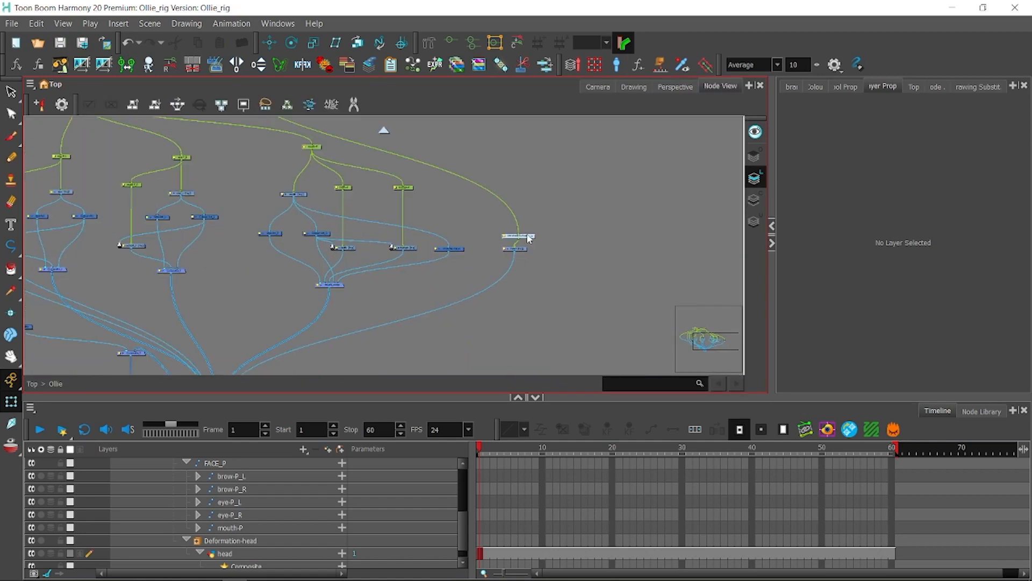
mouse_move(528, 236)
mouse_down()
mouse_move(535, 187)
mouse_move(529, 250)
mouse_up()
Duplicate the mouth's Line-Art and Colour-Art nodes, attach the copies below the head drawing node and save the scene
drag(252, 217, 320, 232)
key(ctrl+c)
key(ctrl+v)
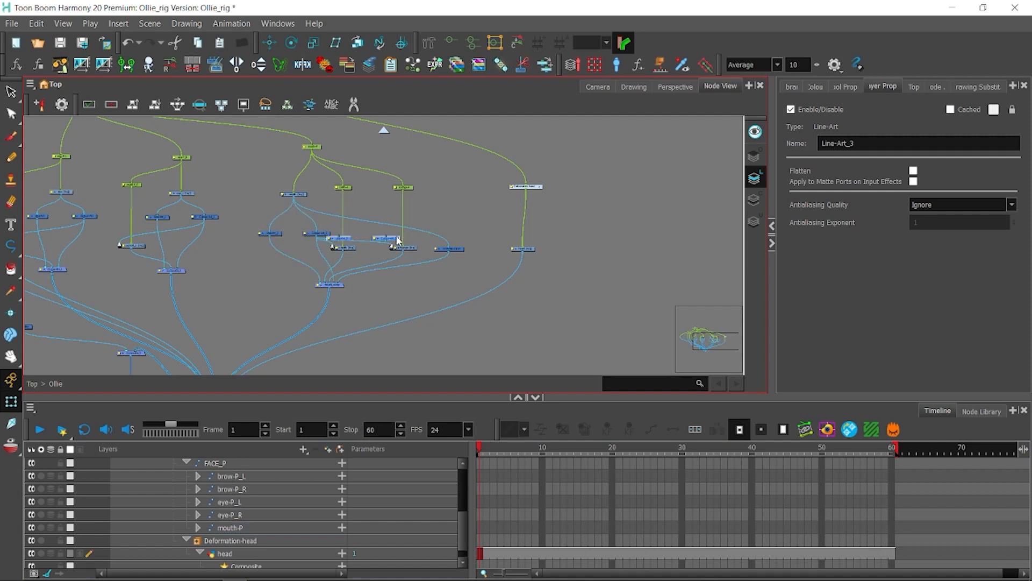
drag(396, 238, 530, 278)
click(60, 43)
Find the Composite node in the node library and add one above the character's main composite
drag(424, 231, 464, 192)
scroll(473, 195, up, 1)
scroll(570, 260, down, 2)
click(981, 411)
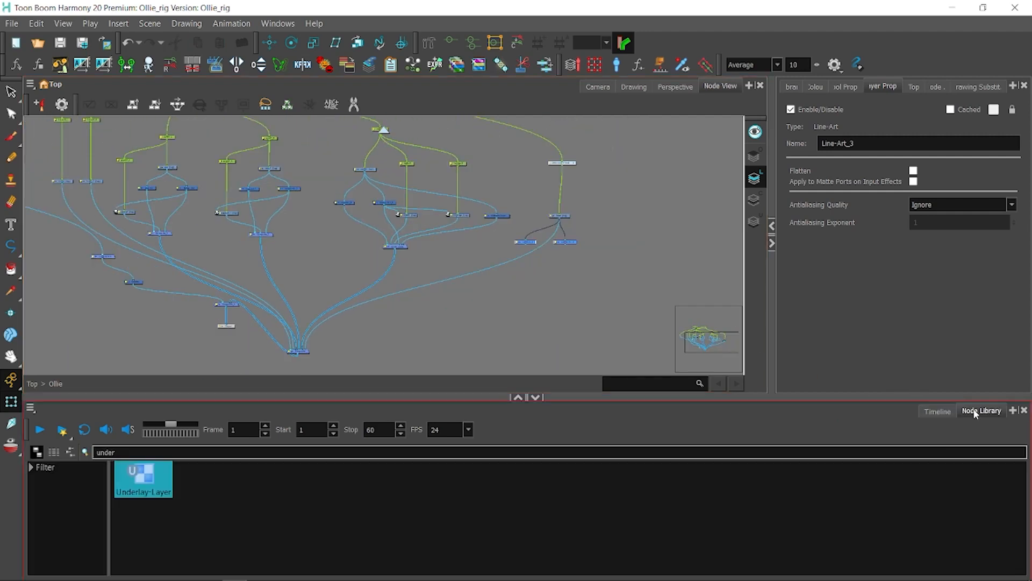
text(comp)
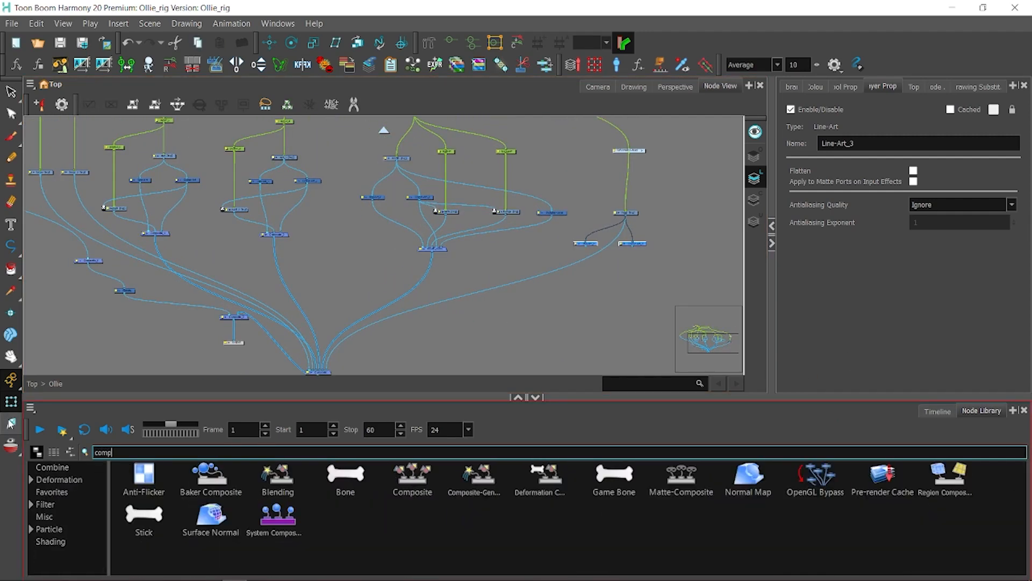
drag(413, 477, 326, 295)
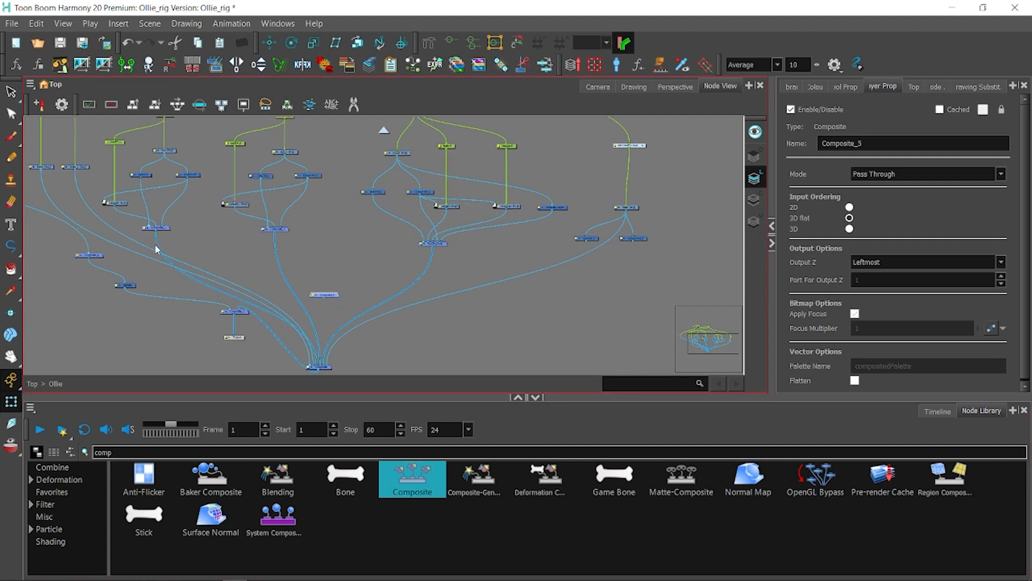
Route both eye composites and the mouth composite into the new Composite, and connect its output to the main composite
drag(156, 243, 314, 295)
drag(275, 233, 326, 293)
drag(429, 267, 330, 293)
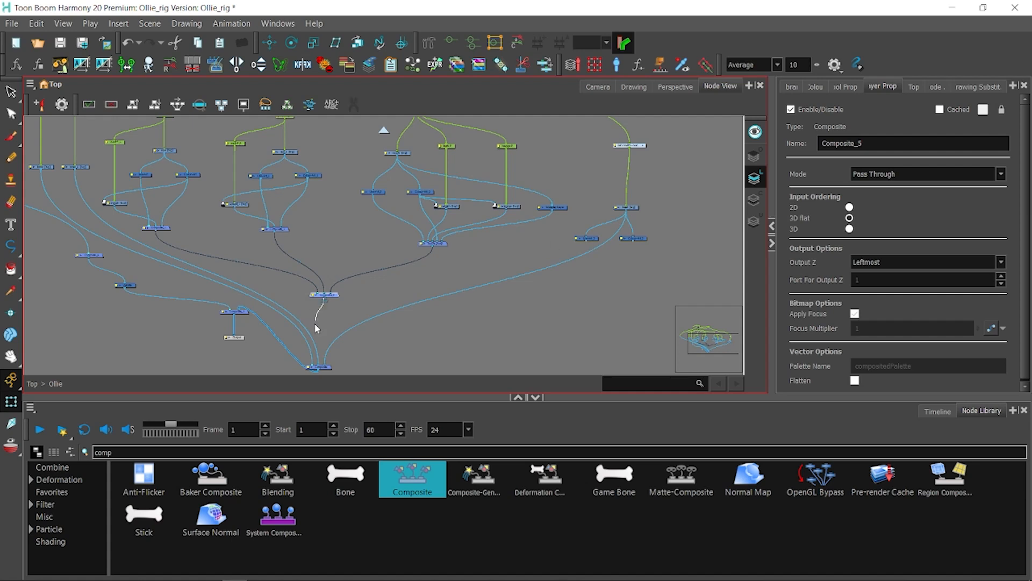
drag(329, 330, 319, 368)
Connect the head's Line-Art and Colour-Art nodes to the main composite and reroute the brow drawings into the new face Composite
drag(586, 243, 319, 367)
drag(195, 237, 221, 243)
click(100, 173)
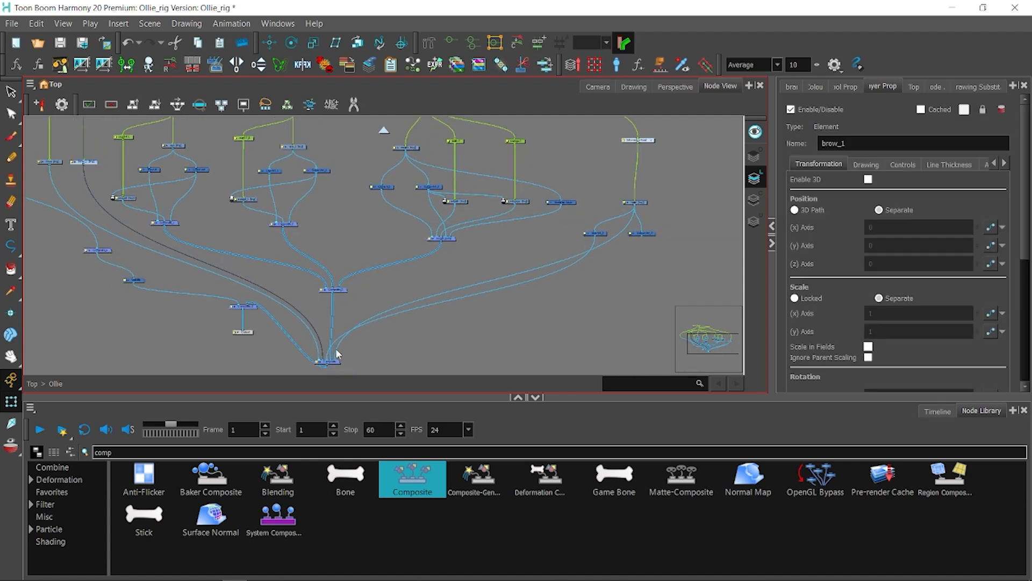
drag(323, 360, 323, 290)
drag(641, 241, 341, 362)
click(602, 234)
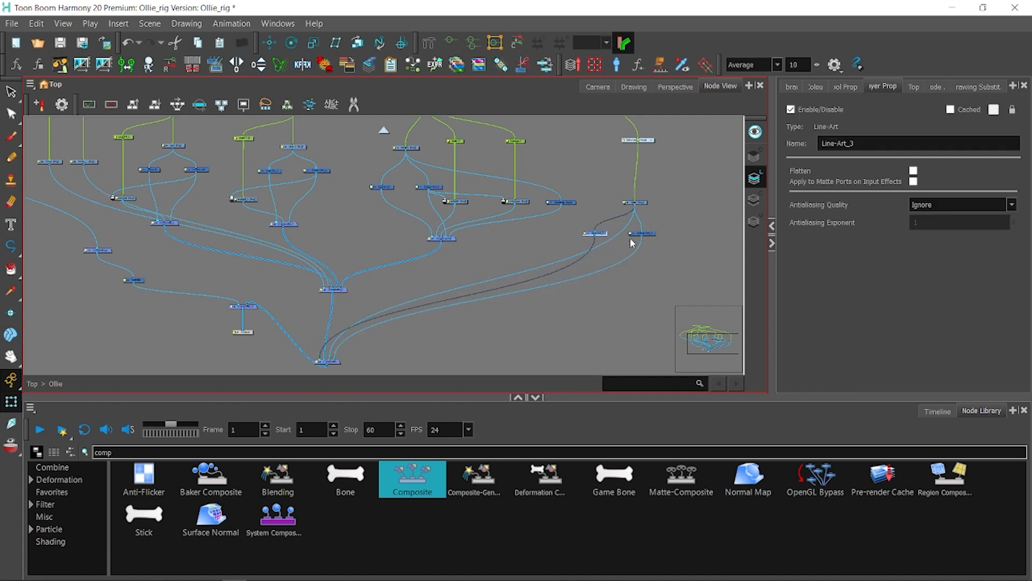
Find the Cutter node in the node library and add one between the face Composite and the main composite
double_click(263, 456)
text(cutter)
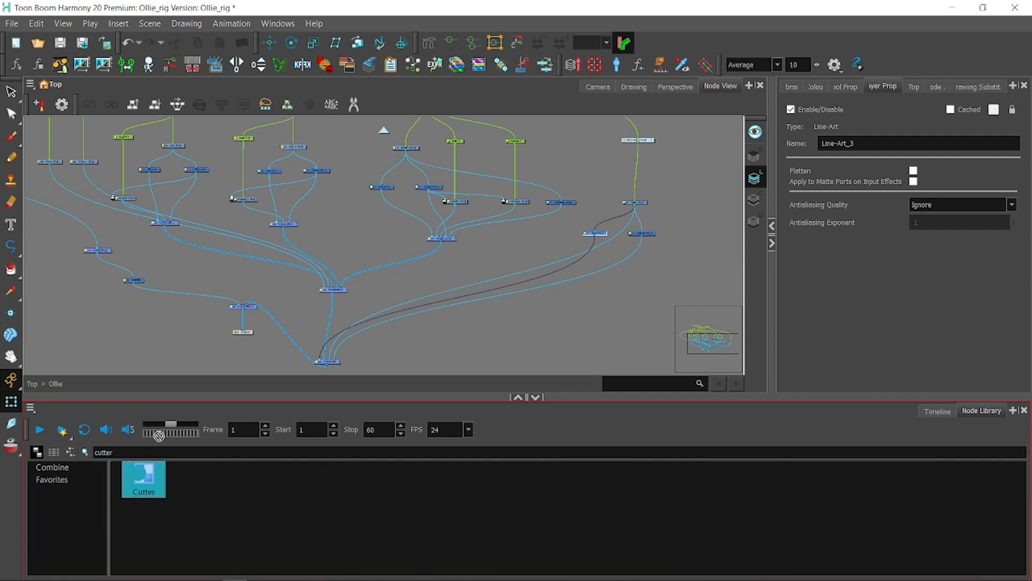
drag(159, 436, 360, 319)
Connect the face Composite to the Cutter's image input and the head's Colour-Art node to its matte input
drag(550, 203, 375, 257)
scroll(375, 257, up, 3)
drag(394, 198, 566, 257)
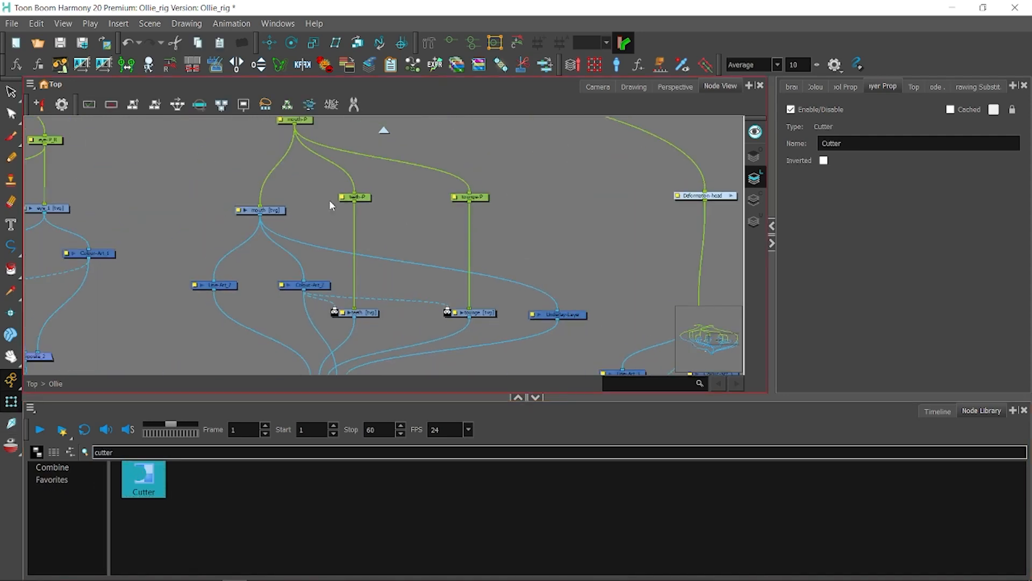
drag(346, 316, 419, 163)
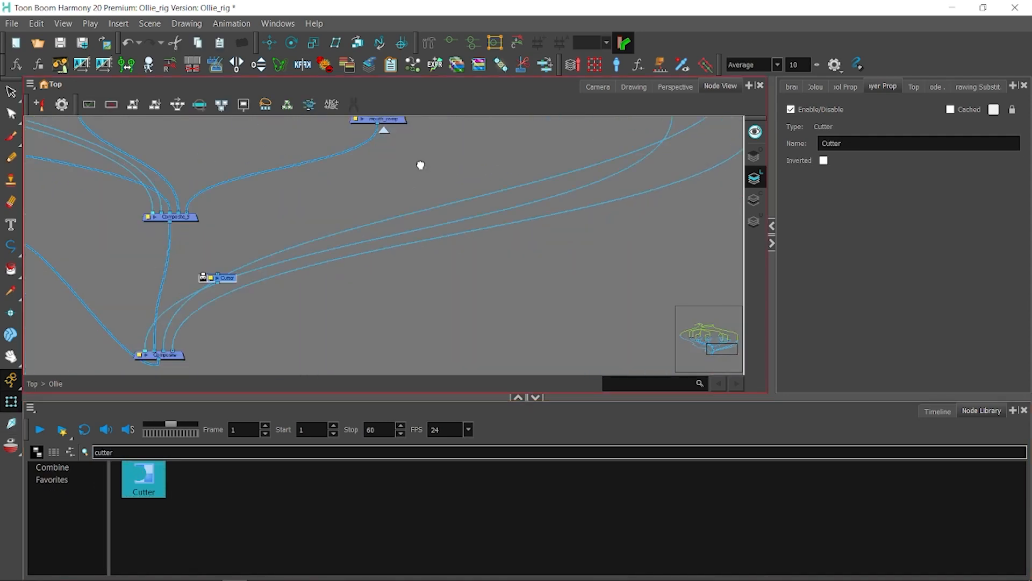
scroll(430, 172, down, 3)
scroll(637, 186, up, 1)
drag(596, 134, 218, 275)
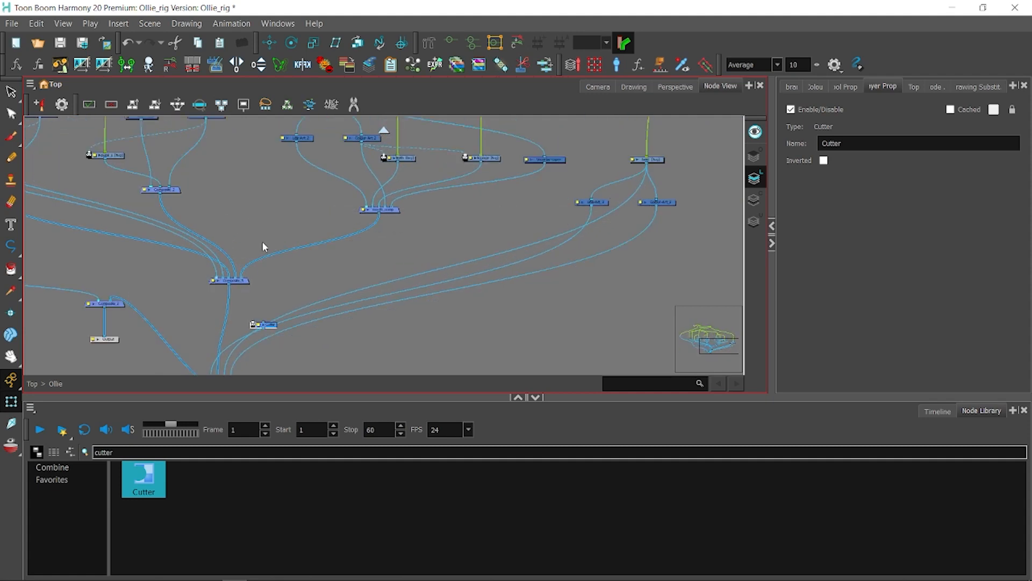
drag(272, 329, 359, 306)
drag(231, 286, 360, 327)
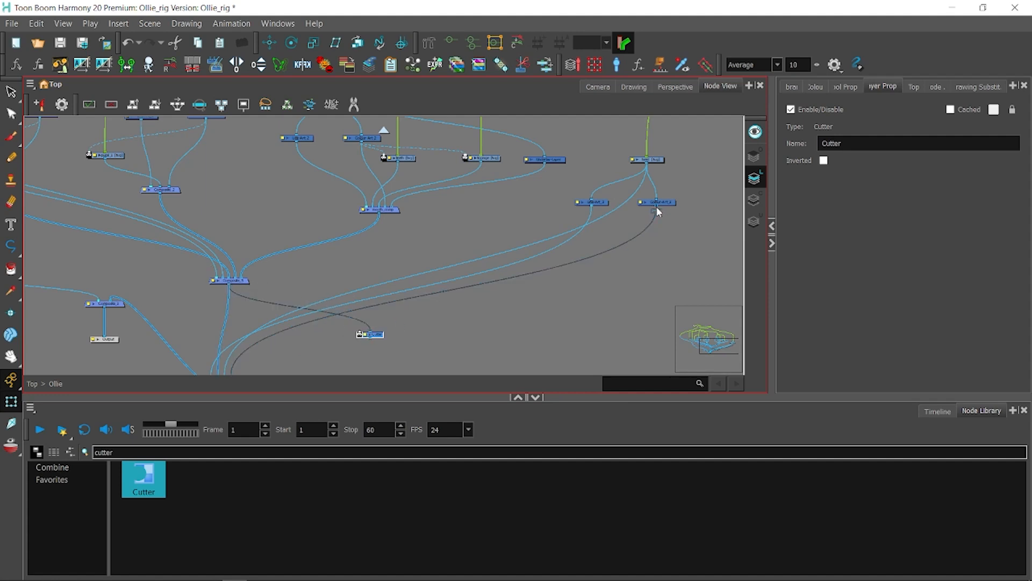
drag(656, 211, 359, 337)
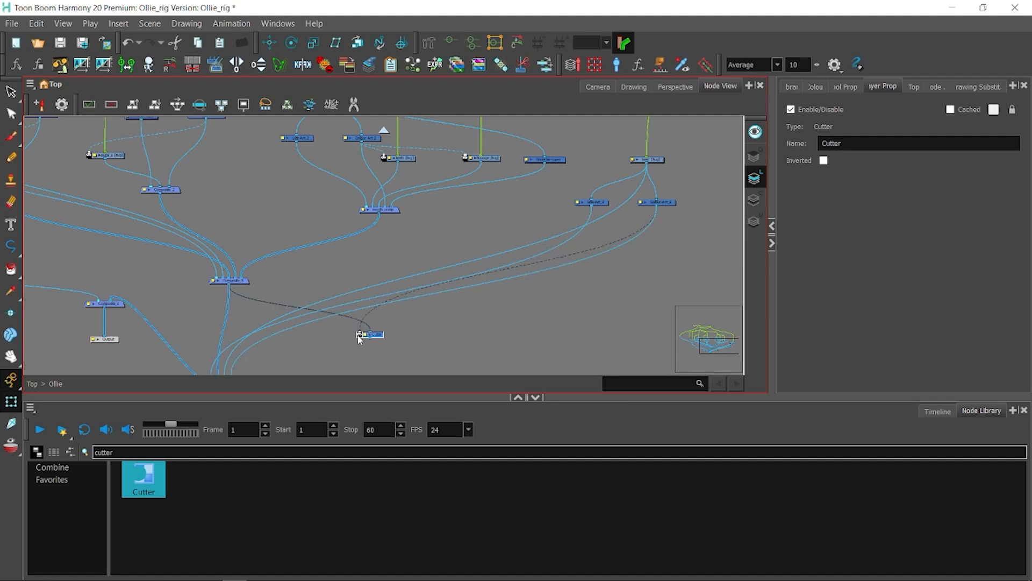
Connect the Cutter's output to the main composite and detach the head drawing's direct connection to it
click(658, 203)
drag(323, 320, 265, 325)
drag(693, 147, 586, 165)
click(592, 138)
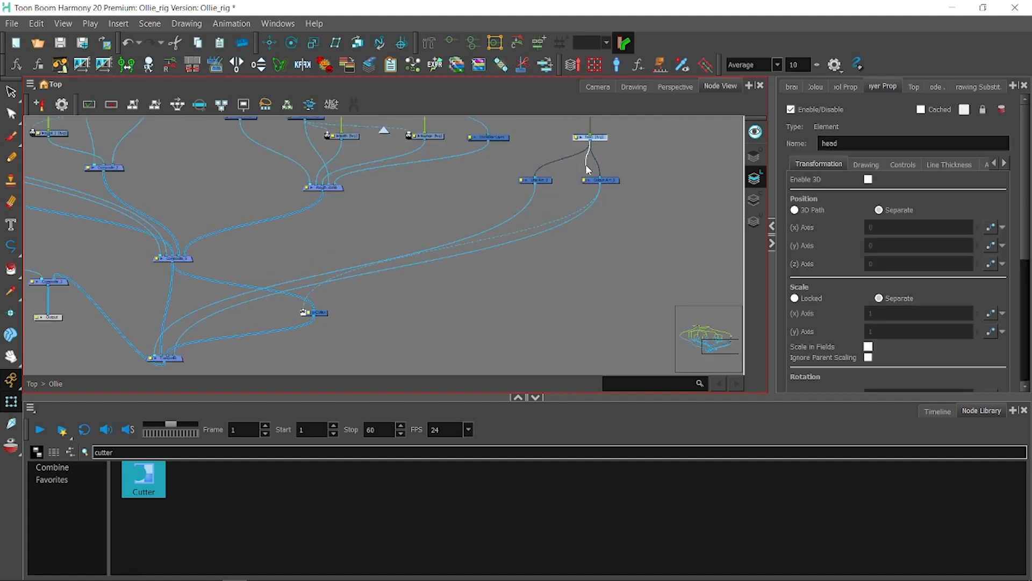
Select the FACE_P peg and check it on the character with the Translate tool, then deselect it
click(606, 85)
click(707, 86)
drag(316, 180, 471, 391)
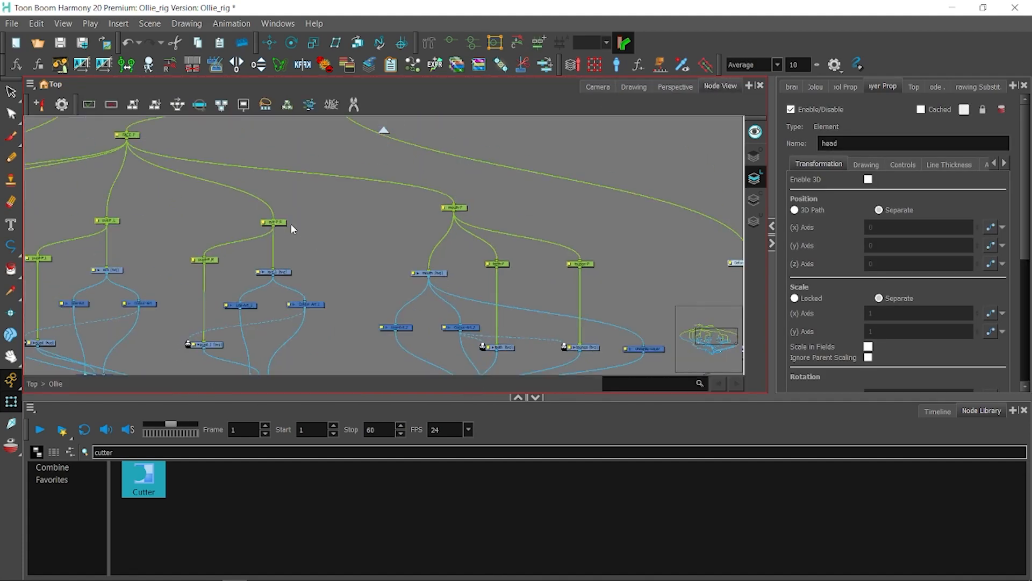
click(127, 135)
click(598, 87)
click(269, 43)
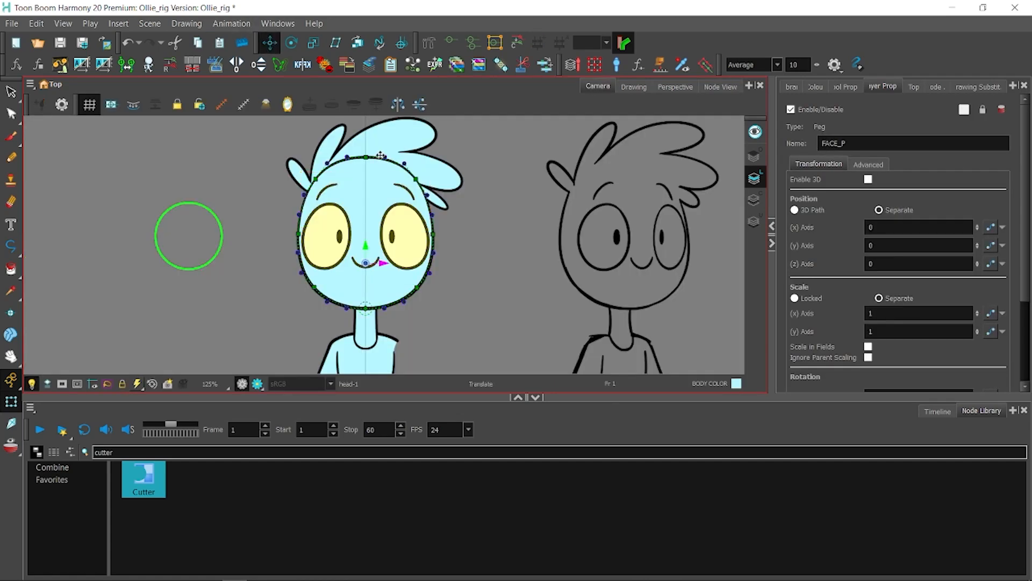
click(11, 402)
click(156, 323)
Remove the face Composite's direct connection to the main composite so the facial features reach it only through the Cutter
click(729, 86)
drag(513, 356, 595, 153)
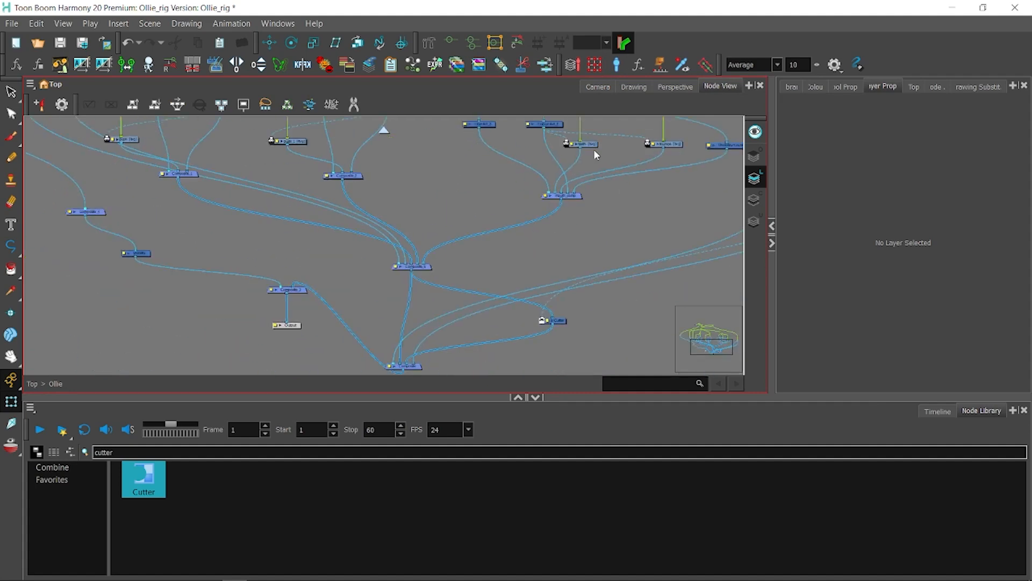
key(1)
drag(451, 227, 397, 205)
scroll(397, 205, up, 2)
click(346, 250)
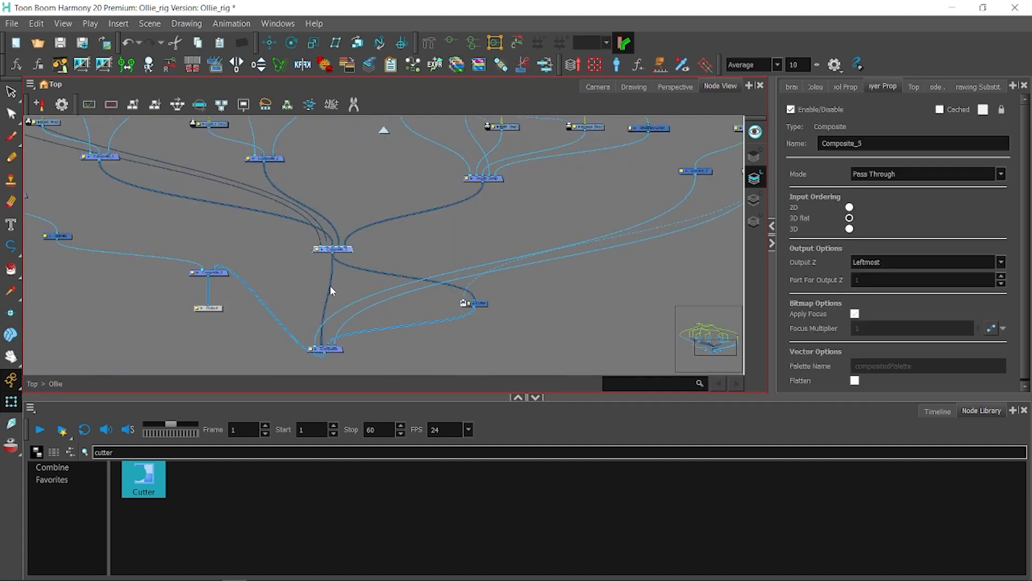
drag(330, 286, 320, 284)
click(598, 86)
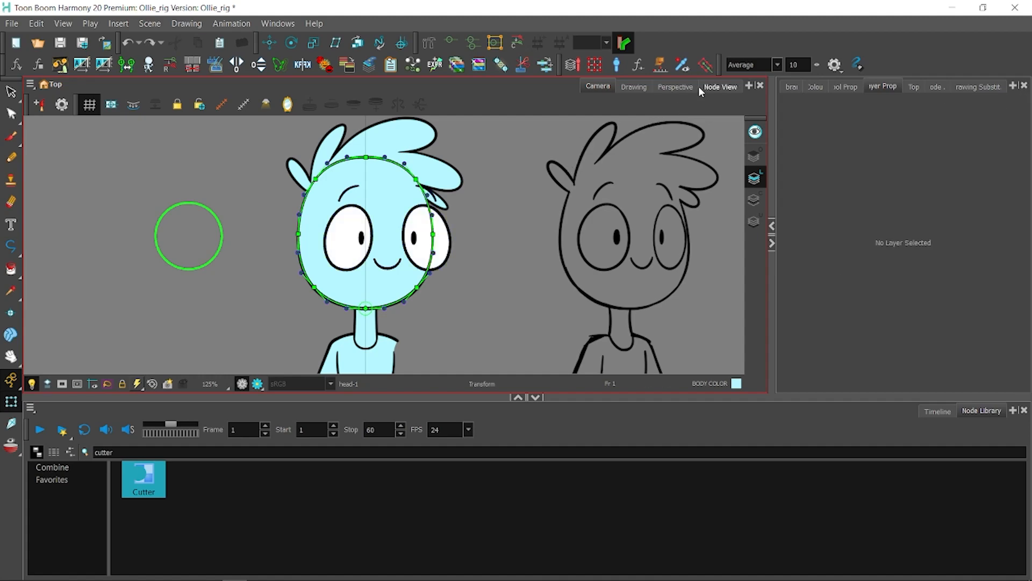
click(717, 85)
drag(319, 163, 368, 279)
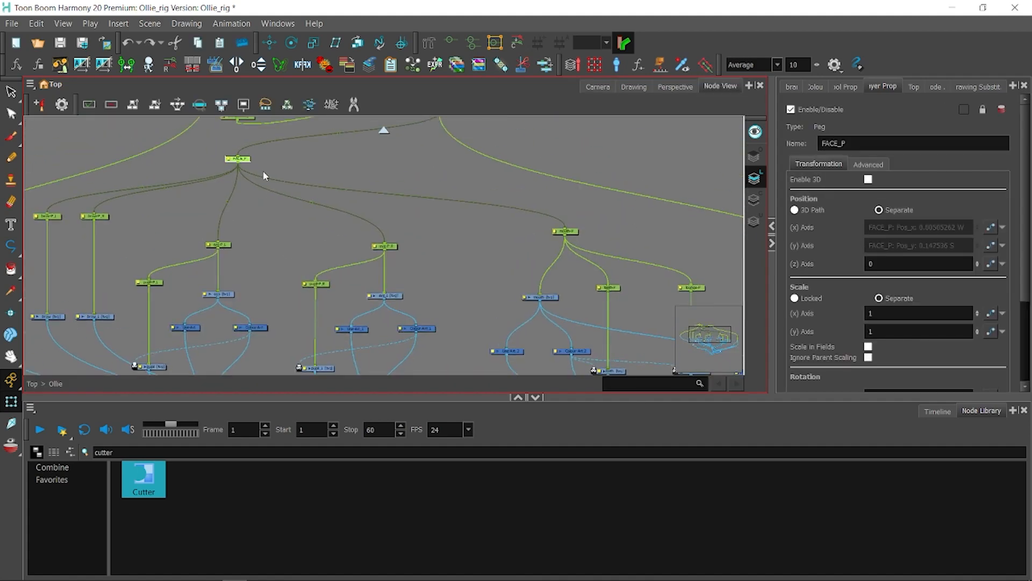
drag(421, 313, 322, 59)
drag(336, 274, 333, 275)
scroll(362, 233, down, 2)
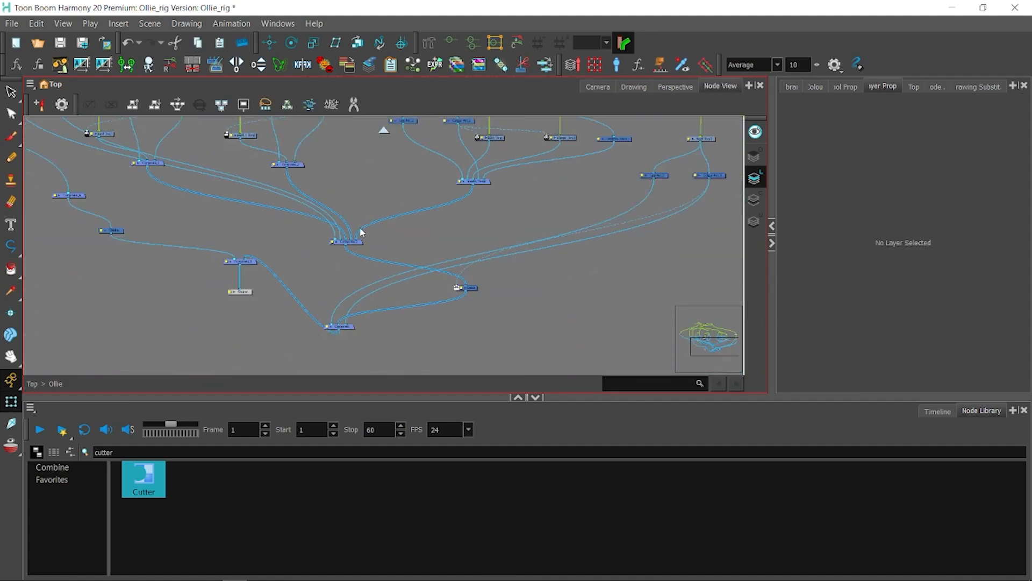
drag(362, 233, 290, 260)
Delete the FACE_P peg's keyframe on frame 1 and save the scene
click(599, 87)
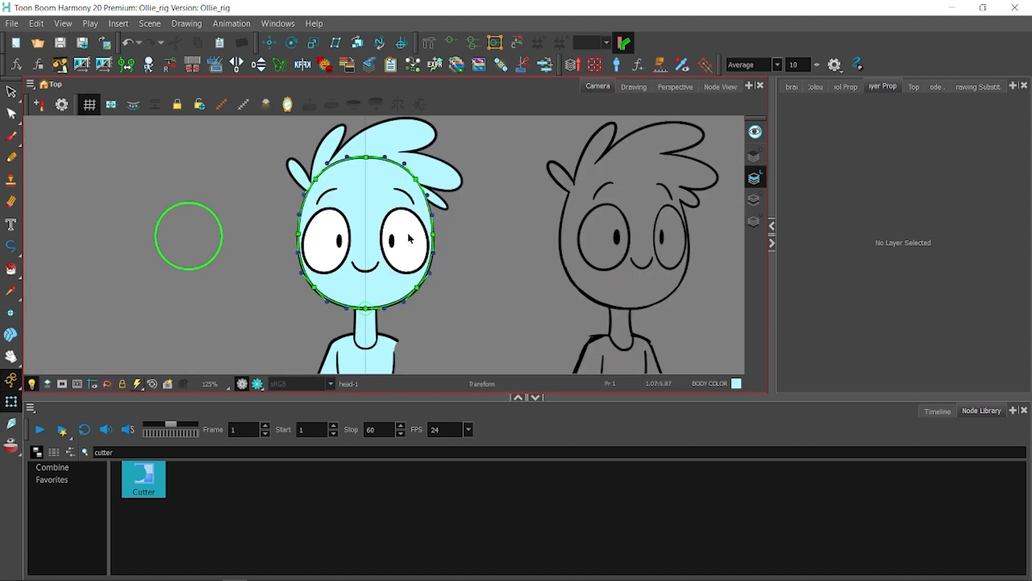
click(409, 235)
click(493, 231)
click(937, 412)
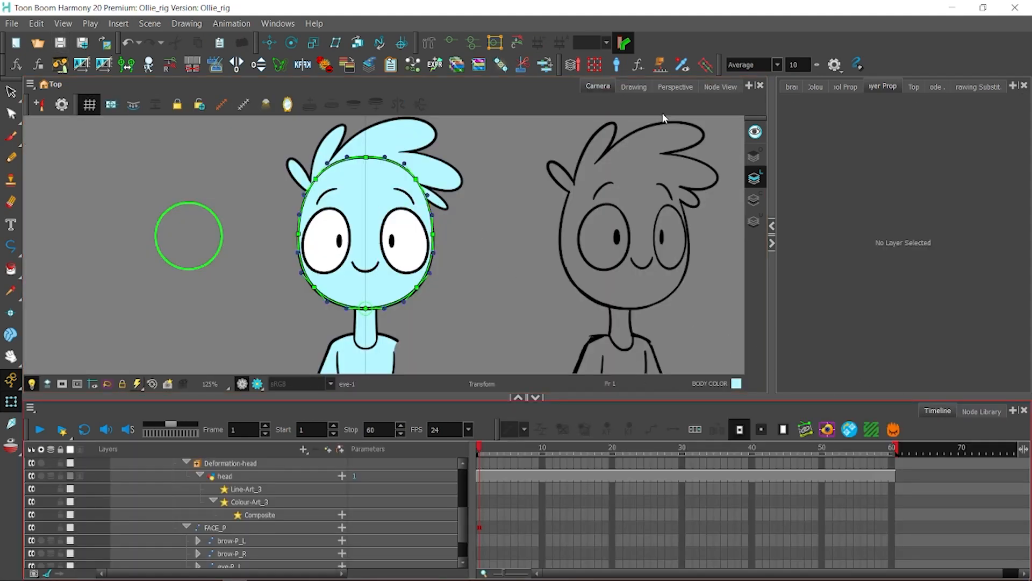
click(480, 528)
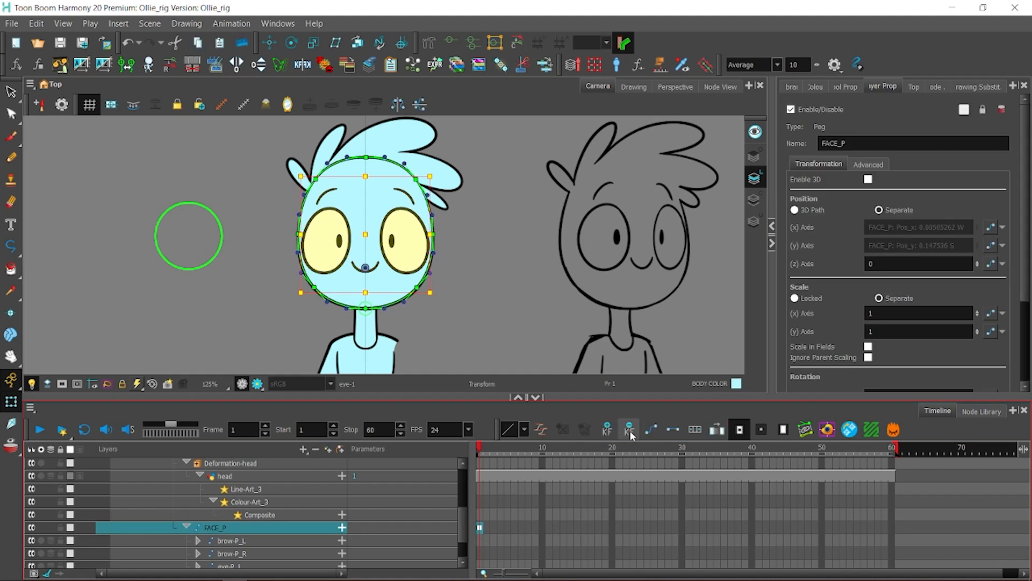
click(629, 429)
click(480, 323)
click(82, 43)
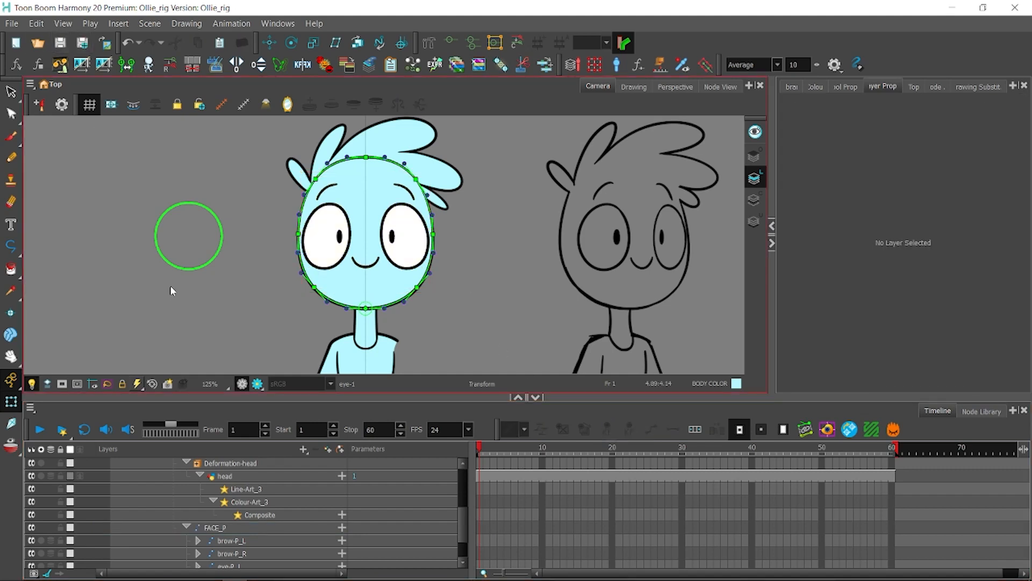
click(240, 527)
click(825, 90)
click(854, 89)
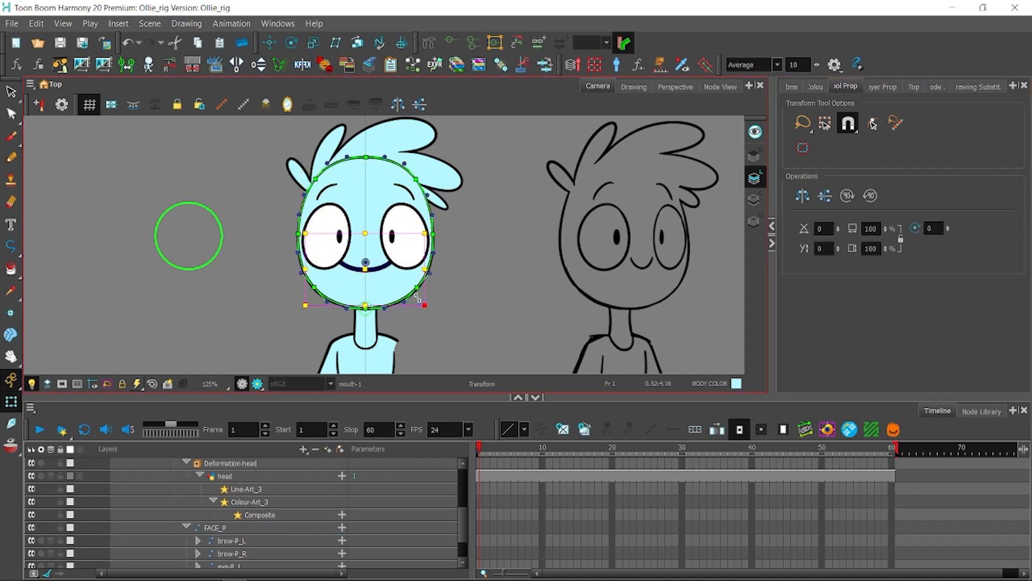
click(400, 286)
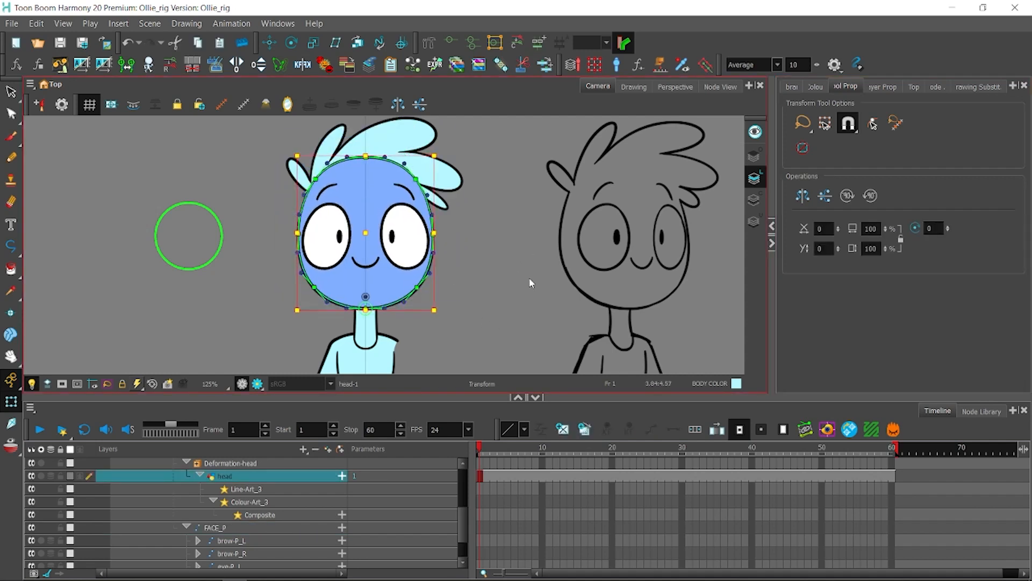
Select the green EYE_CTRL circle and duplicate its layer
click(190, 234)
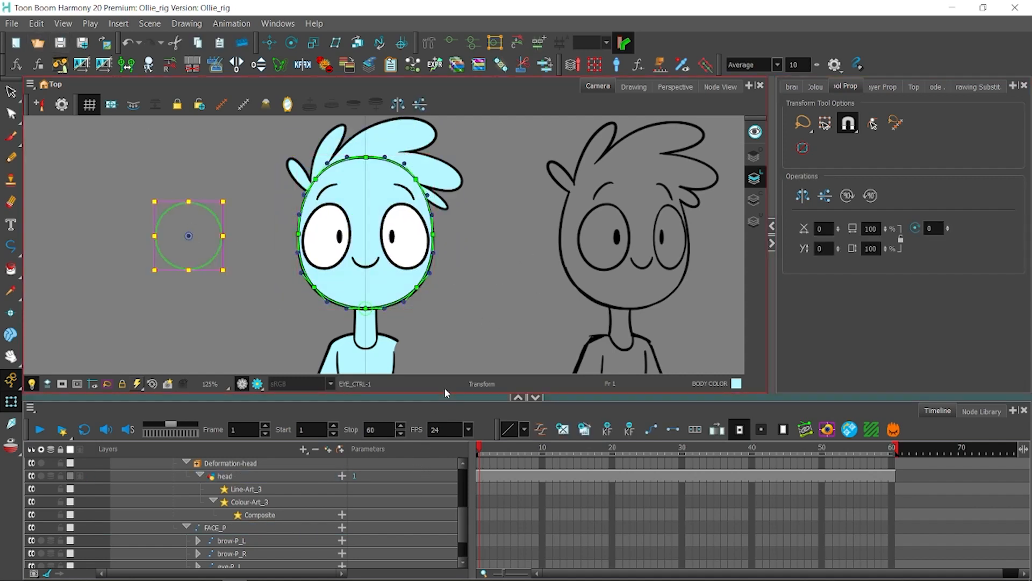
click(144, 465)
right_click(172, 462)
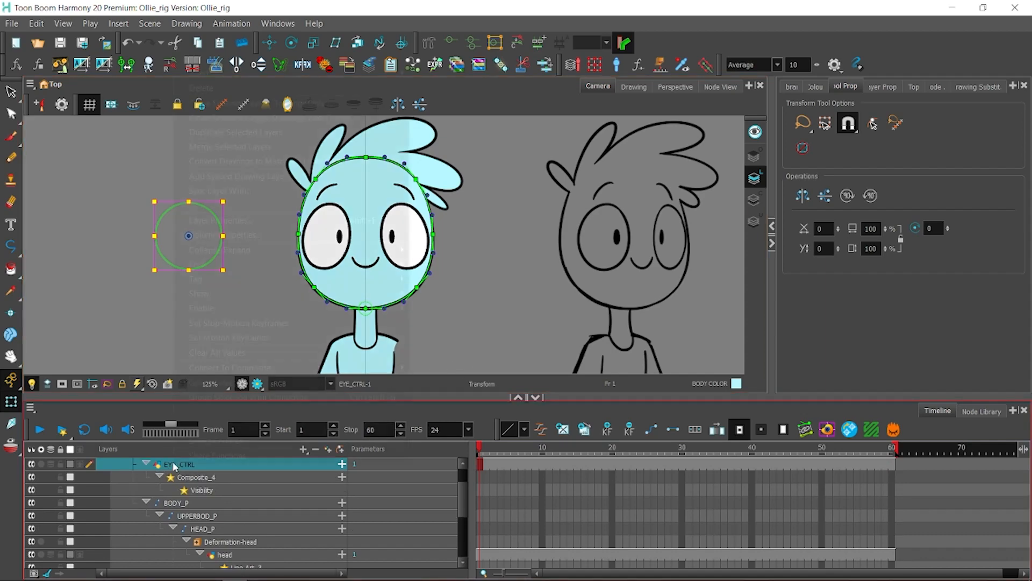
click(204, 133)
Reroute the duplicated controller's output from the face Composite to Composite_4, alongside EYE_CTRL, and adjust its node position
click(12, 92)
mouse_move(102, 247)
mouse_down()
mouse_move(132, 295)
mouse_move(154, 175)
mouse_move(105, 245)
mouse_up()
click(721, 87)
drag(467, 195, 546, 238)
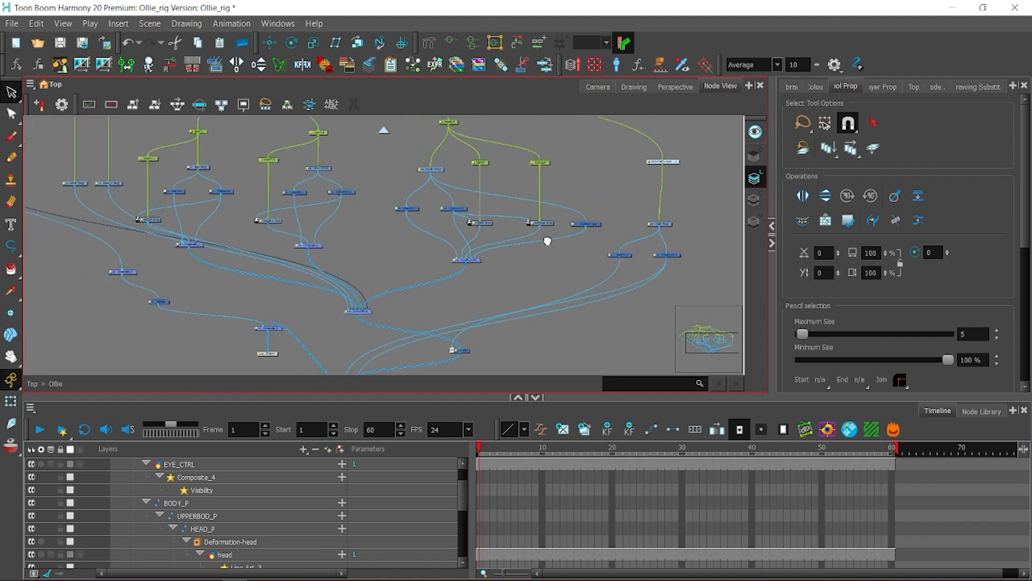
scroll(436, 247, down, 2)
scroll(172, 194, up, 2)
drag(100, 190, 211, 192)
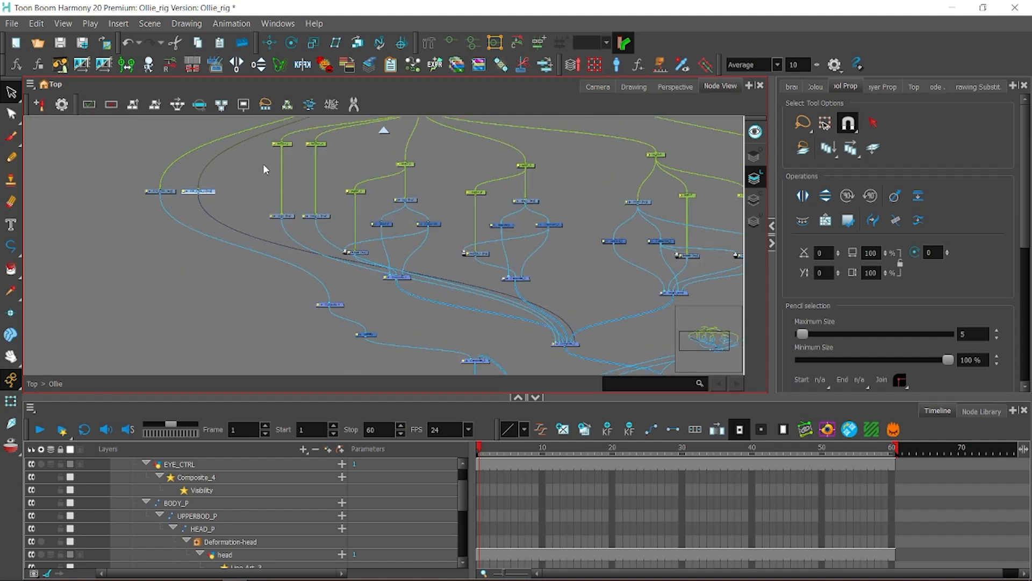
click(191, 192)
click(183, 193)
drag(576, 344, 329, 305)
mouse_move(199, 191)
mouse_down()
mouse_move(159, 192)
mouse_move(205, 194)
mouse_up()
drag(340, 305, 336, 304)
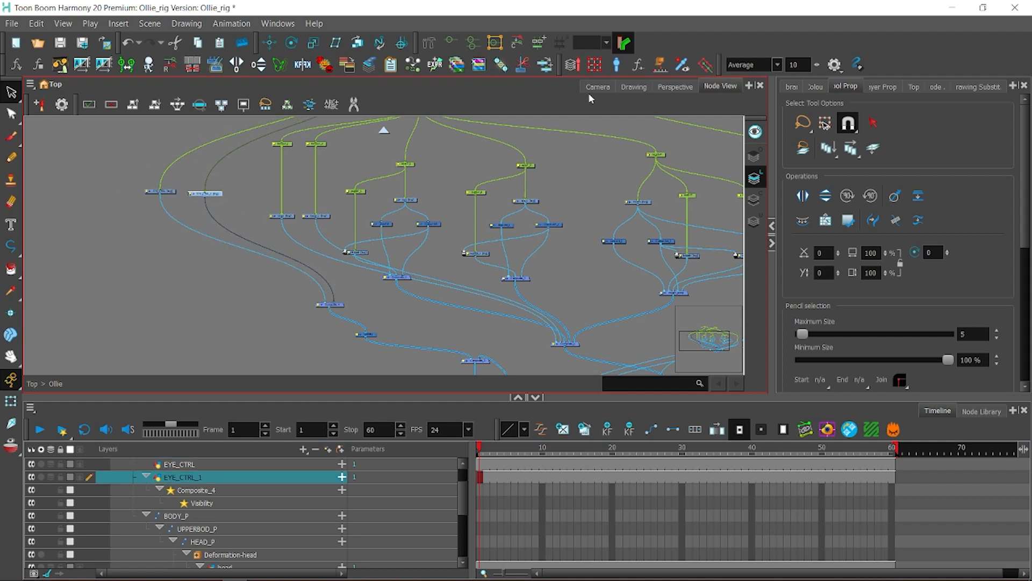
Rename the duplicated EYE_CTRL_1 layer as HEAD_CTRL
click(597, 88)
double_click(187, 477)
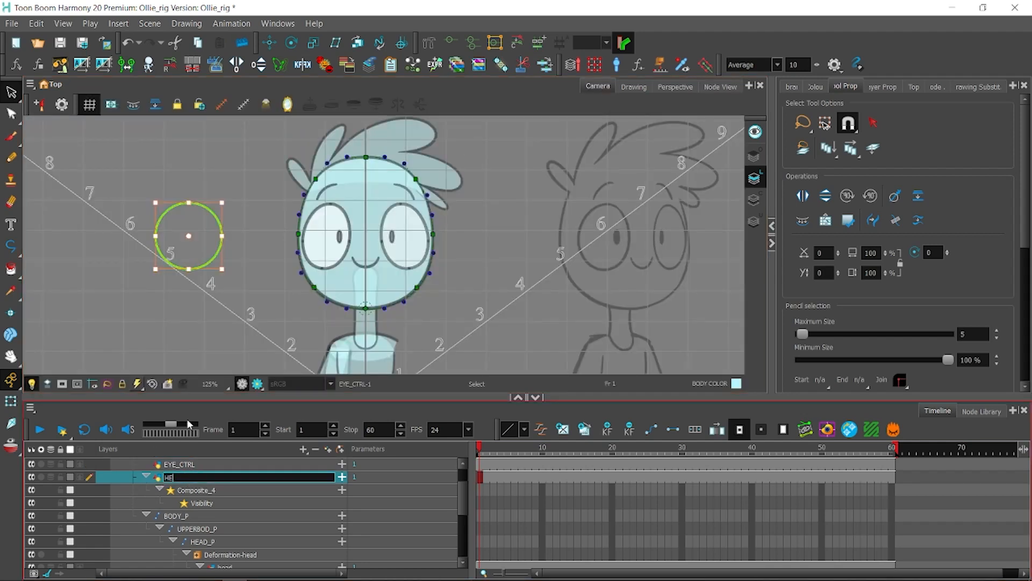
key(Return)
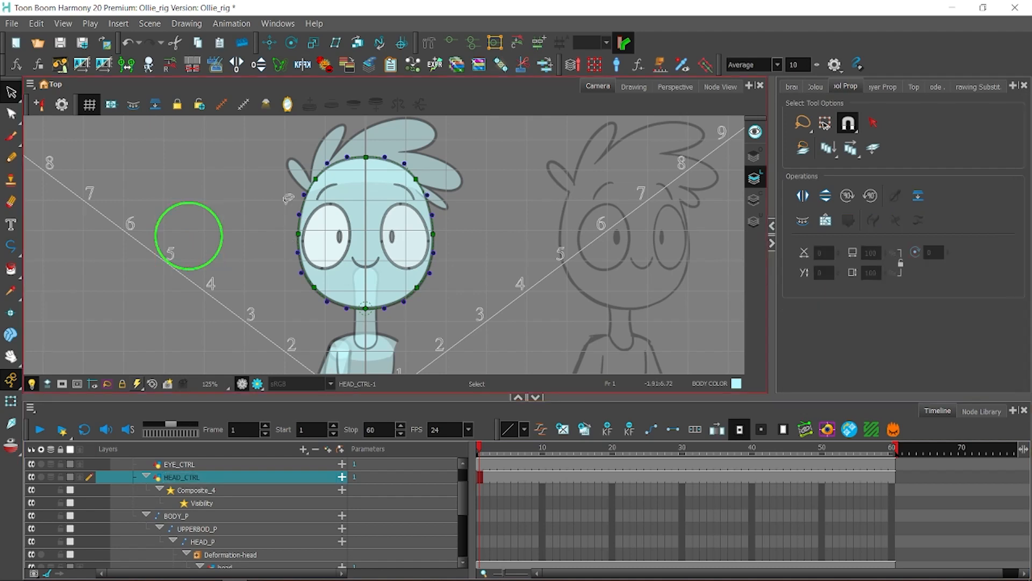
Move the HEAD_CTRL circle horizontally to the other side of the head, opposite EYE_CTRL, and save the scene
drag(213, 249, 462, 262)
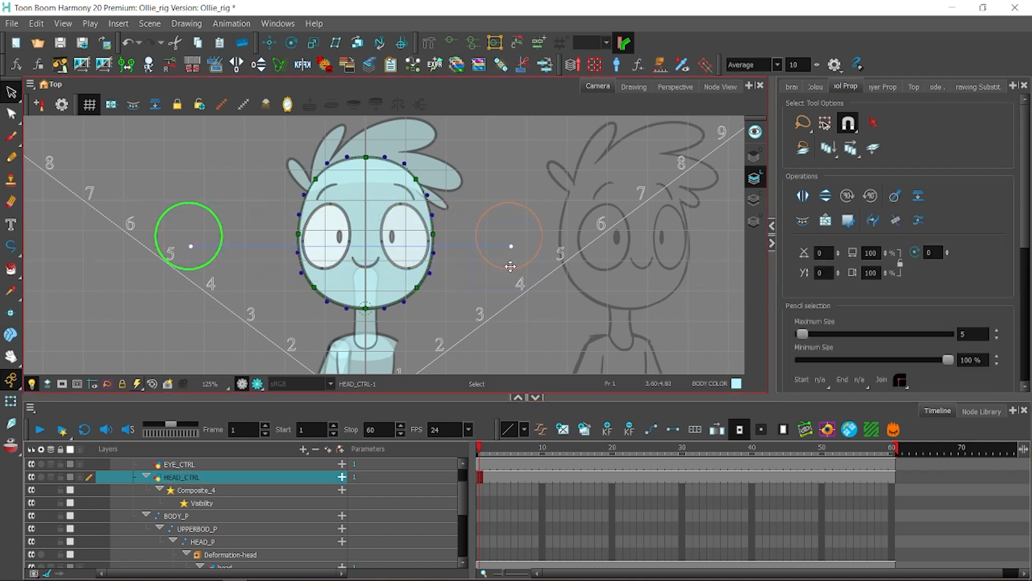
drag(519, 268, 519, 268)
click(467, 311)
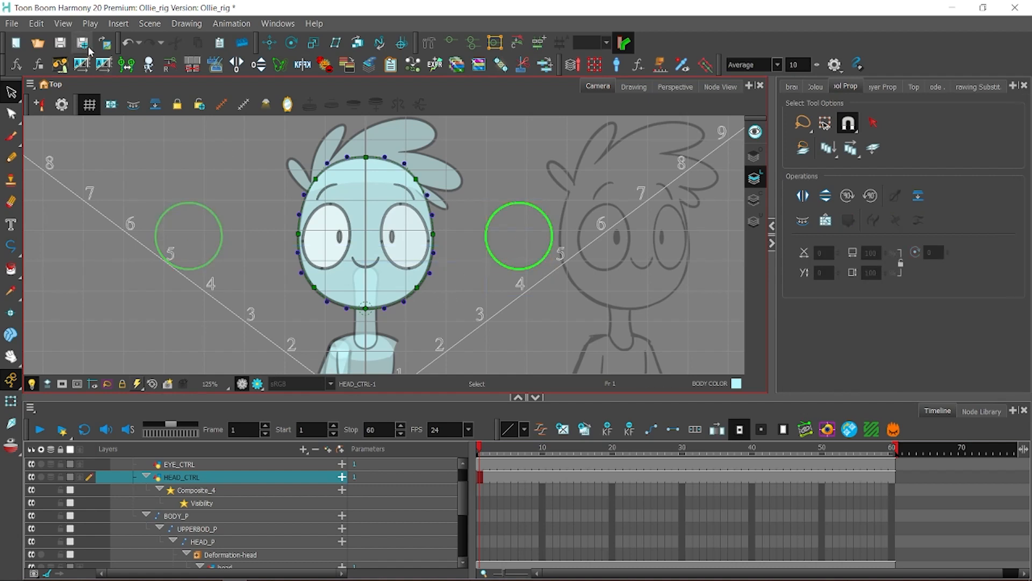
click(60, 43)
Select HEAD_CTRL and HEAD_P and synchronize all their parameters with source and target swapped, syncing HEAD_P to HEAD_CTRL
click(11, 400)
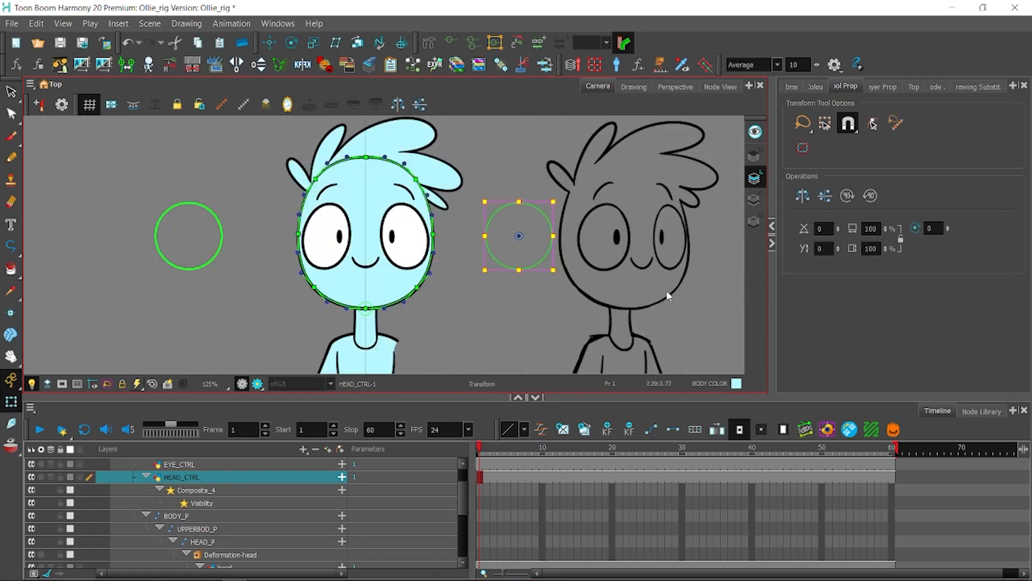
click(466, 286)
click(525, 245)
click(204, 542)
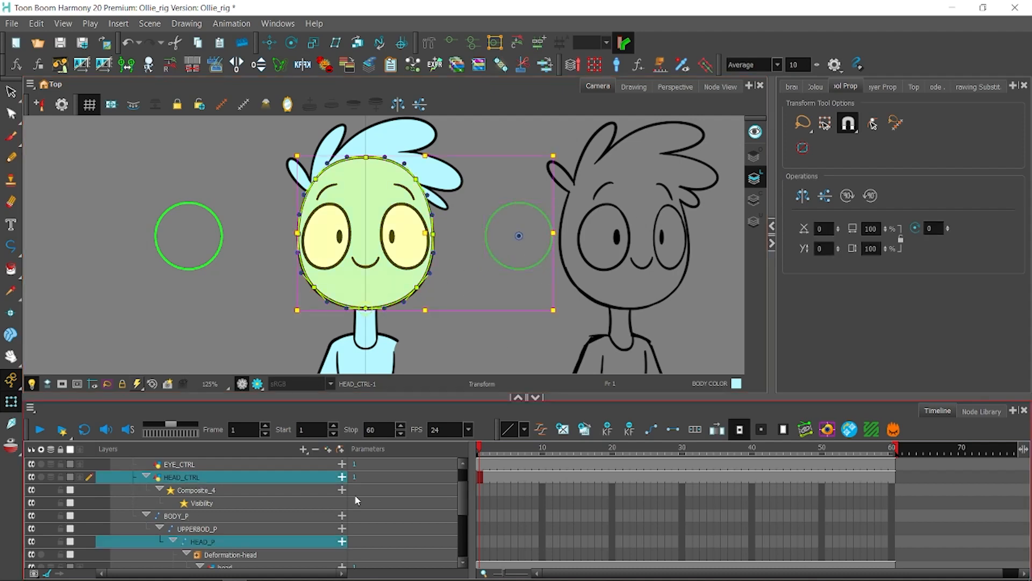
click(781, 431)
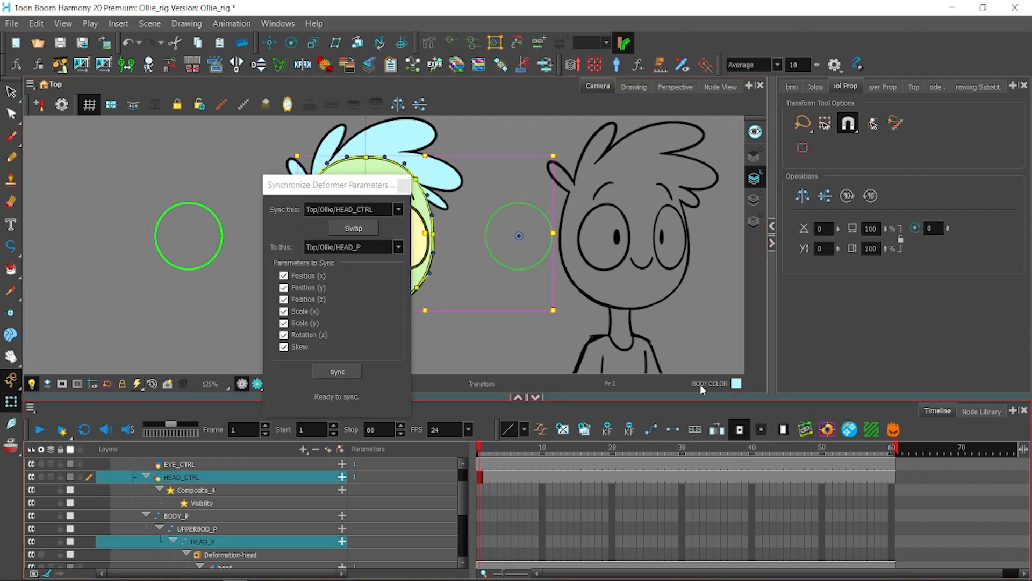
click(353, 229)
click(337, 369)
click(404, 185)
Test the HEAD_CTRL circle by moving it slightly, and undo the move
click(508, 258)
drag(508, 266, 492, 287)
key(ctrl+z)
Turn off snapping for the Transform tool and save the scene
click(847, 125)
key(ctrl+s)
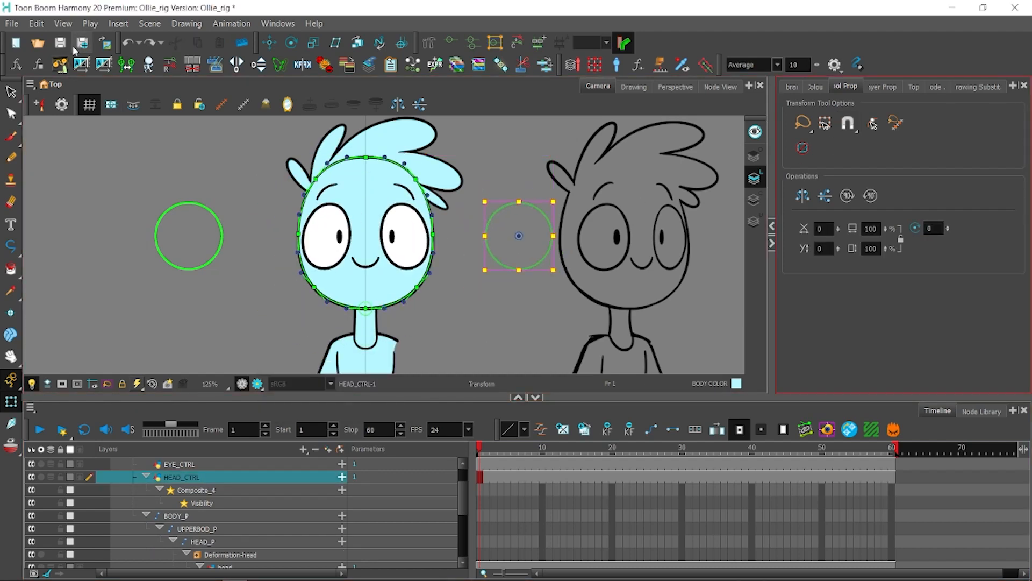
click(721, 86)
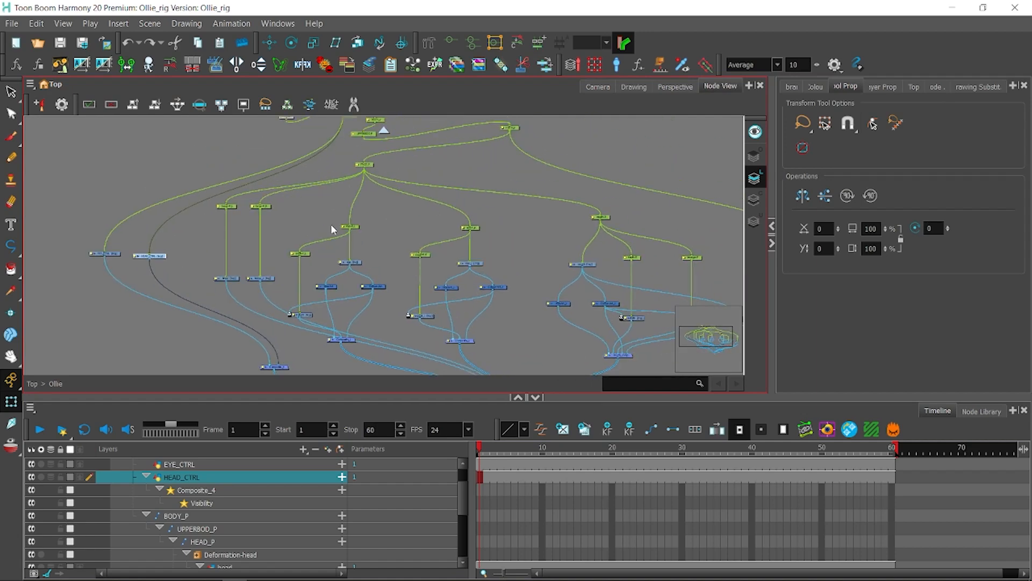
click(597, 86)
click(494, 209)
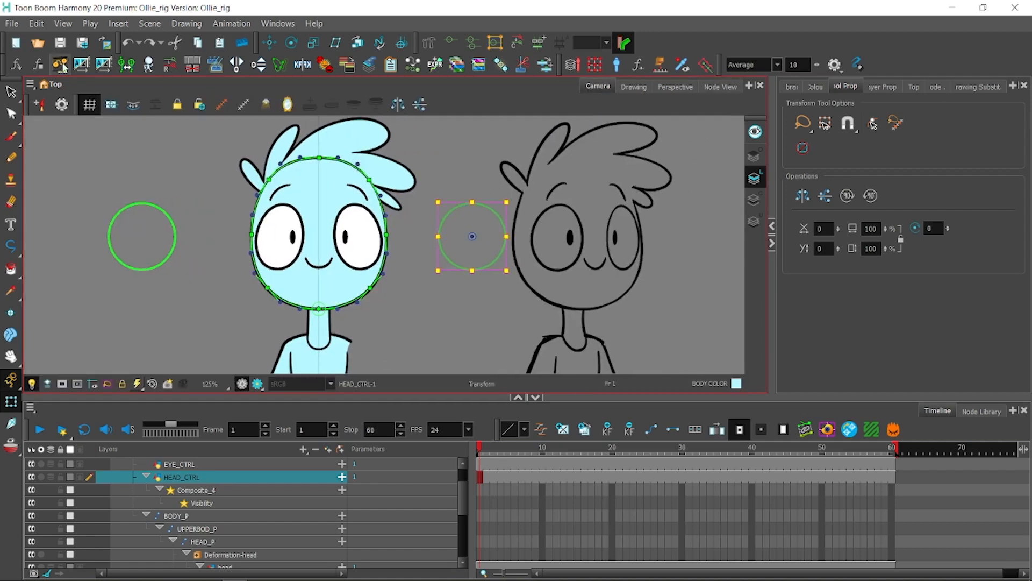
Add the controller_square_1.tpl template from the Harmony Premium Library to the scene's layers
click(823, 87)
click(803, 86)
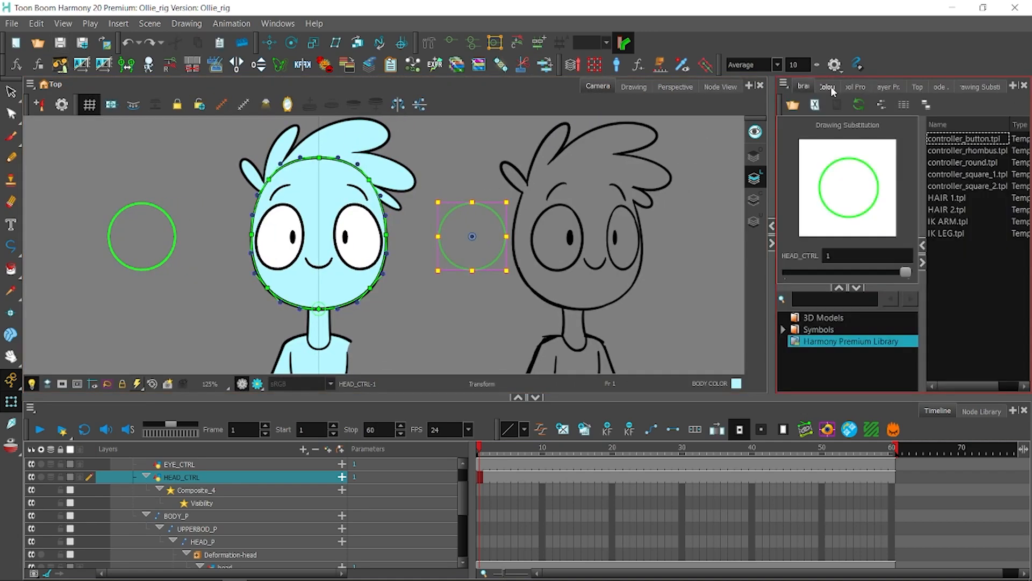
click(963, 153)
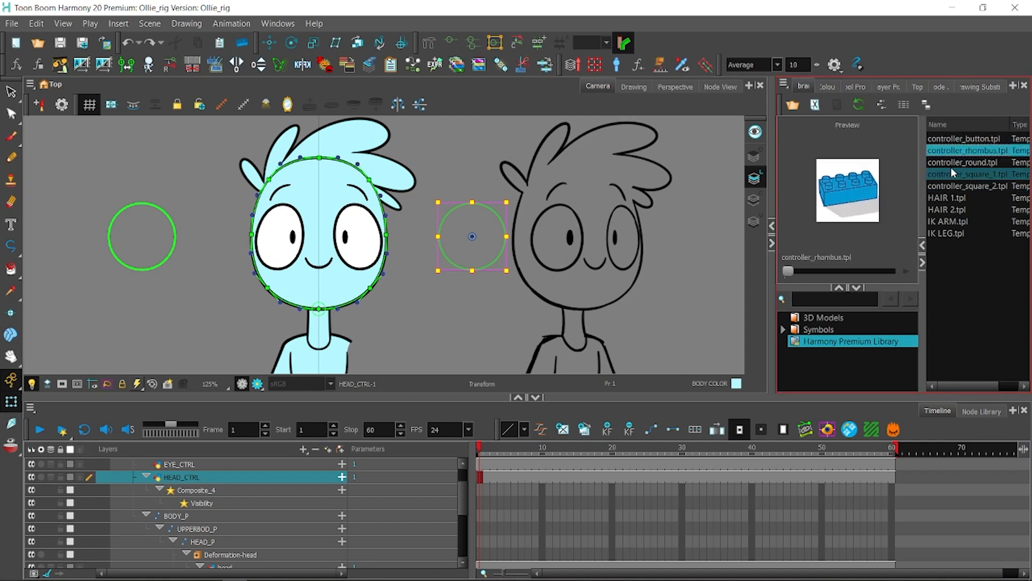
click(949, 172)
drag(951, 174, 815, 206)
mouse_move(228, 412)
mouse_down()
mouse_move(202, 487)
mouse_move(209, 470)
mouse_move(218, 476)
mouse_up()
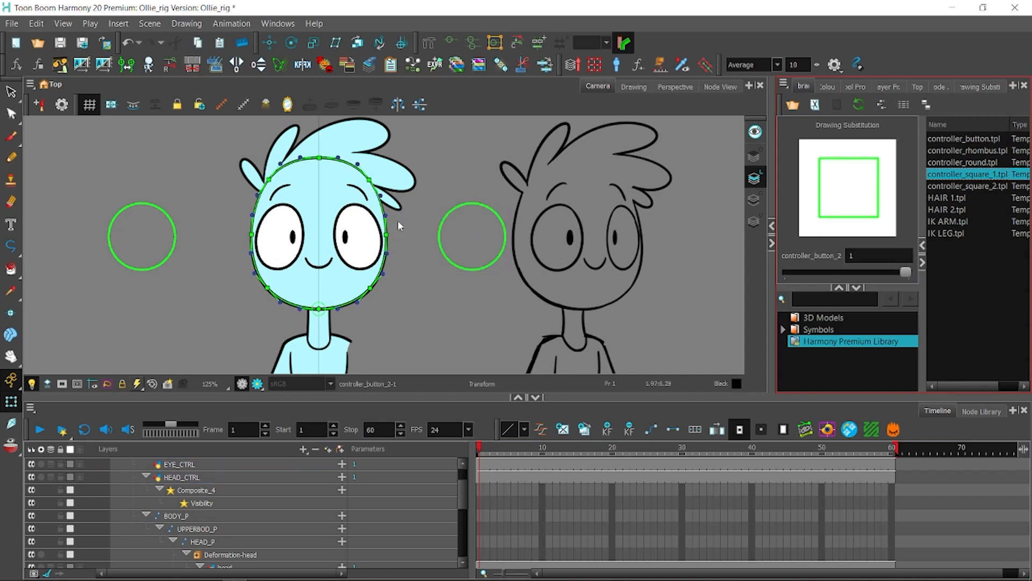
Place the controller_square_1 node beside HEAD_CTRL in the Ollie group, connected to Composite_4, and check it in the camera
click(10, 92)
drag(440, 180, 412, 153)
scroll(420, 161, down, 2)
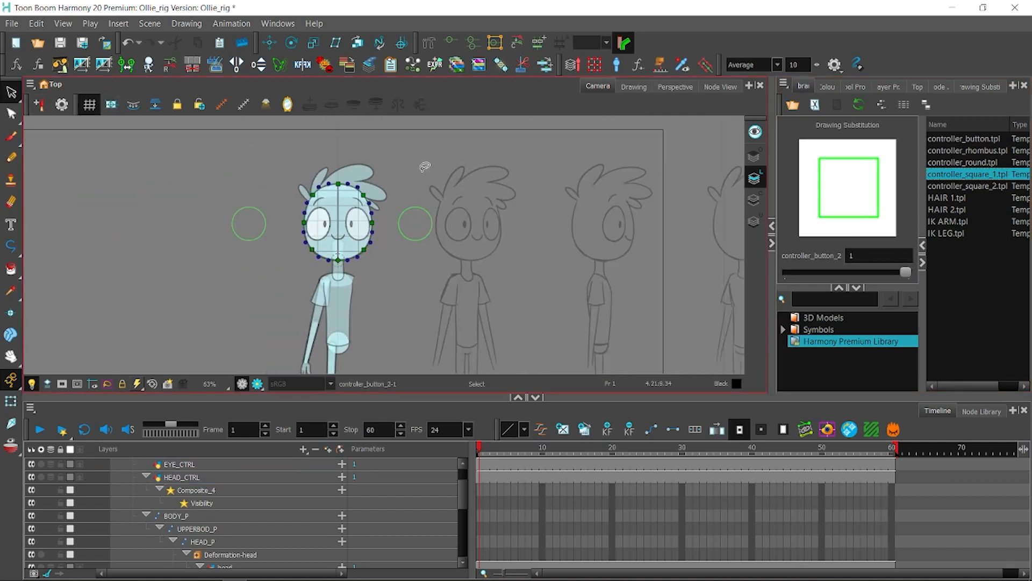
scroll(425, 167, down, 3)
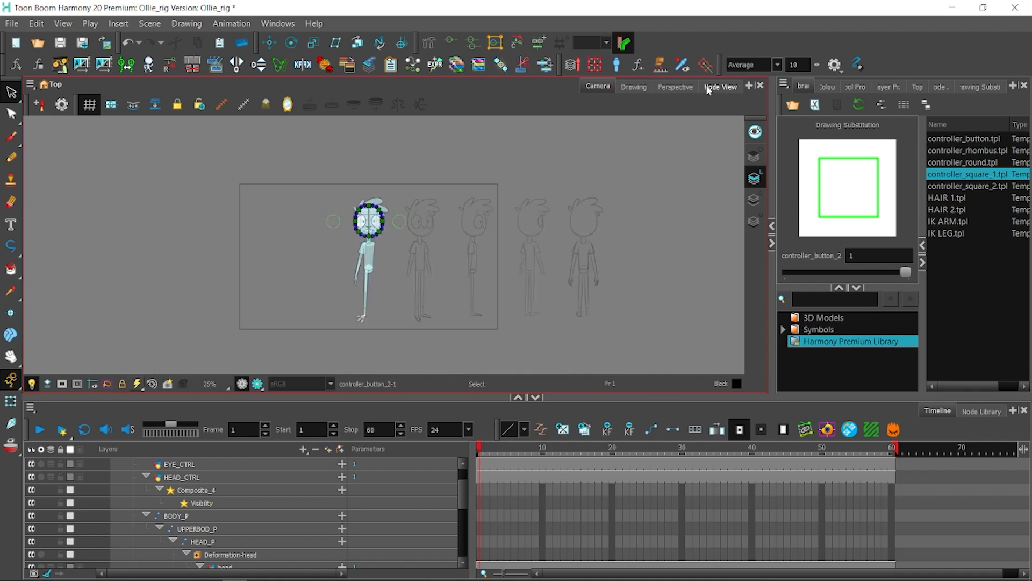
click(709, 88)
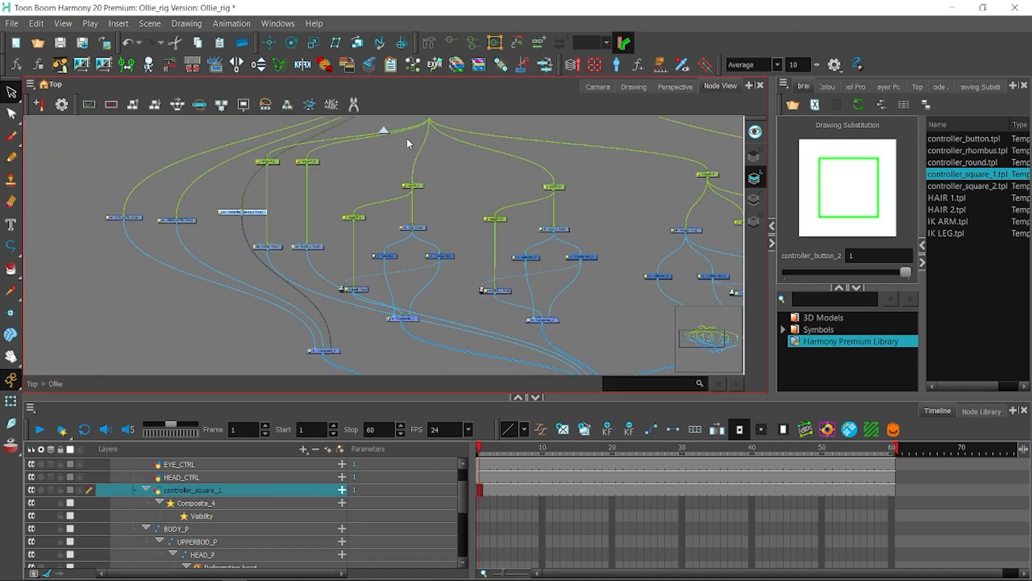
click(598, 86)
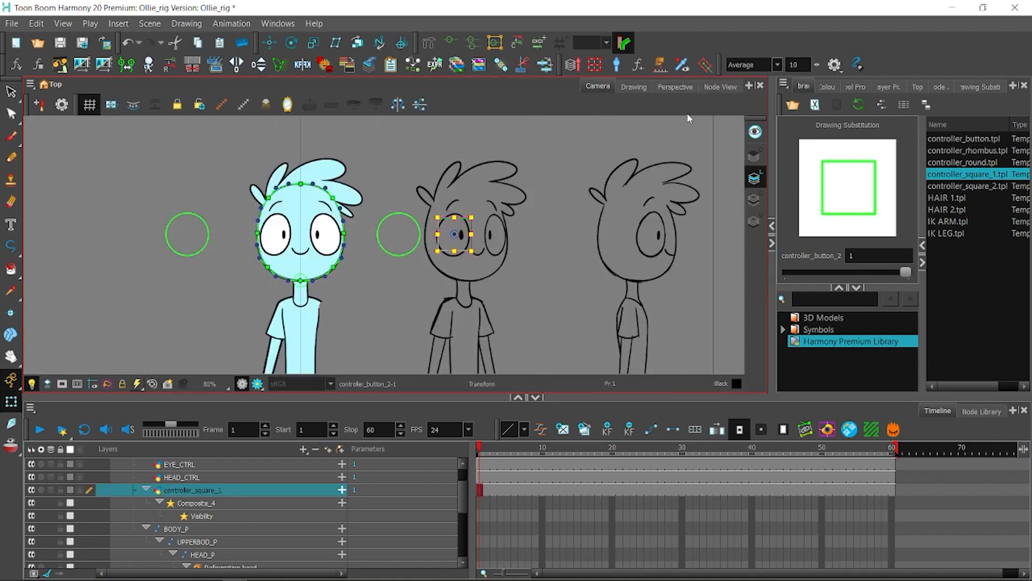
Rename the controller_square_1 layer as FACE_CTRL and deselect the square
double_click(192, 490)
text(FACE_CTRL)
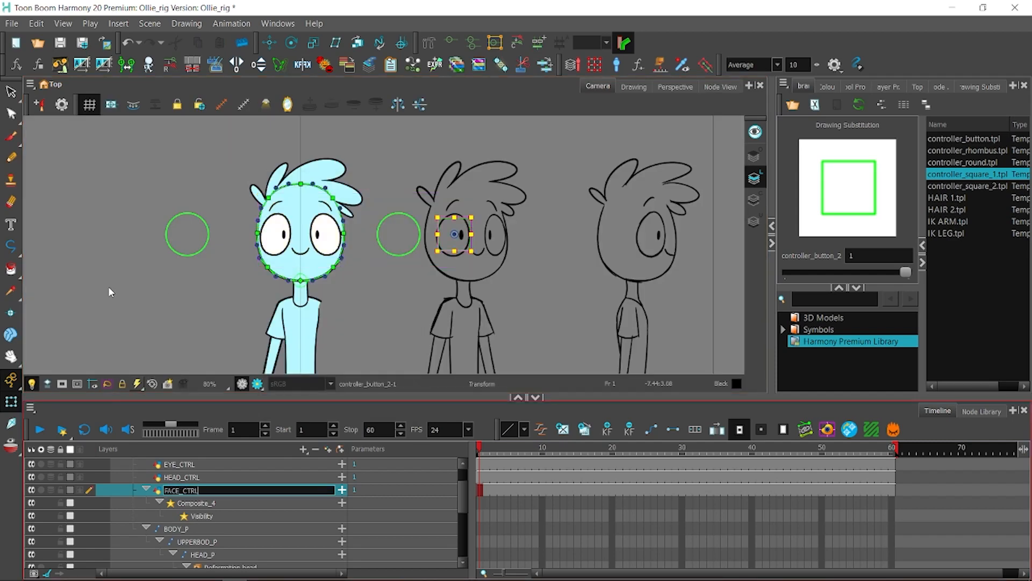
click(146, 221)
mouse_move(473, 240)
mouse_down()
mouse_move(484, 241)
mouse_move(463, 241)
mouse_move(476, 241)
mouse_up()
scroll(475, 241, up, 3)
drag(582, 235, 563, 189)
click(375, 322)
scroll(379, 312, down, 2)
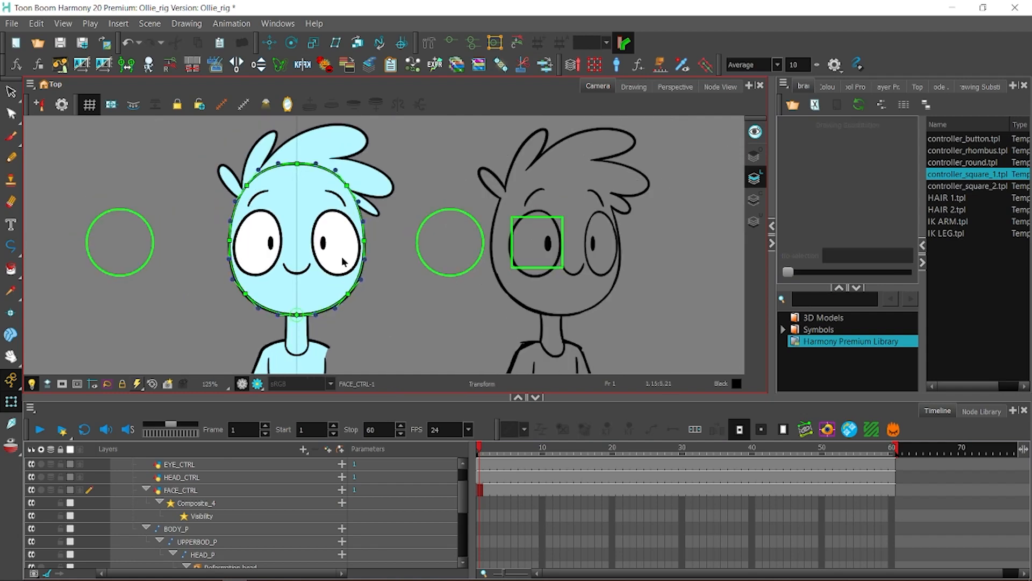
Save the scene and add two Peg nodes above the head deformation group in the Ollie node network
click(60, 43)
click(720, 86)
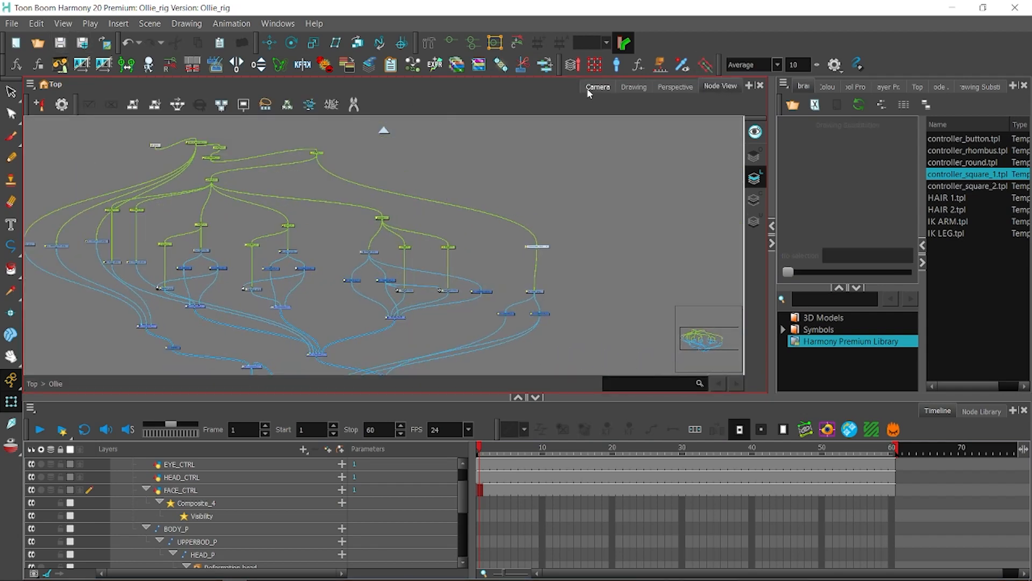
click(597, 86)
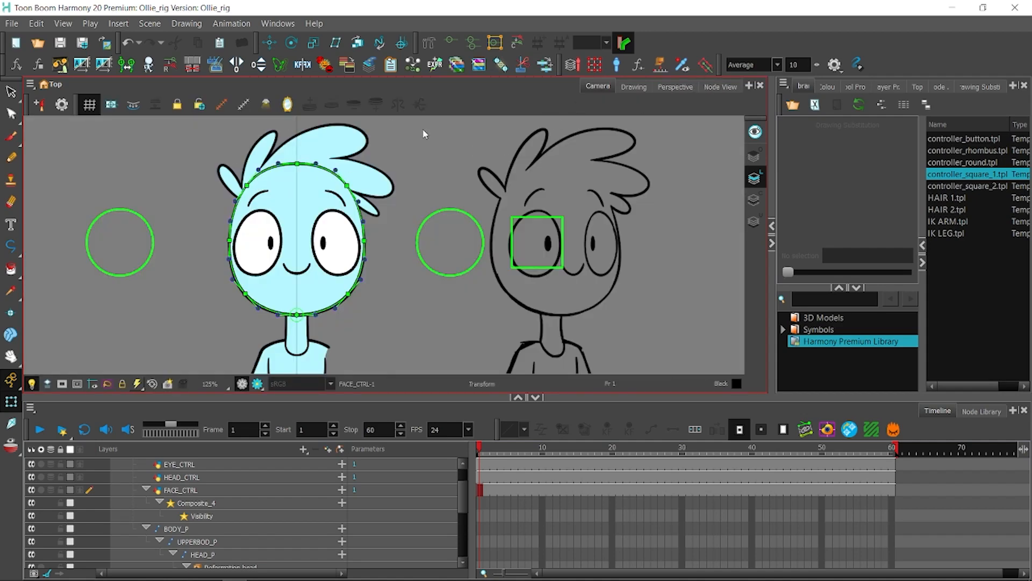
click(720, 86)
click(982, 410)
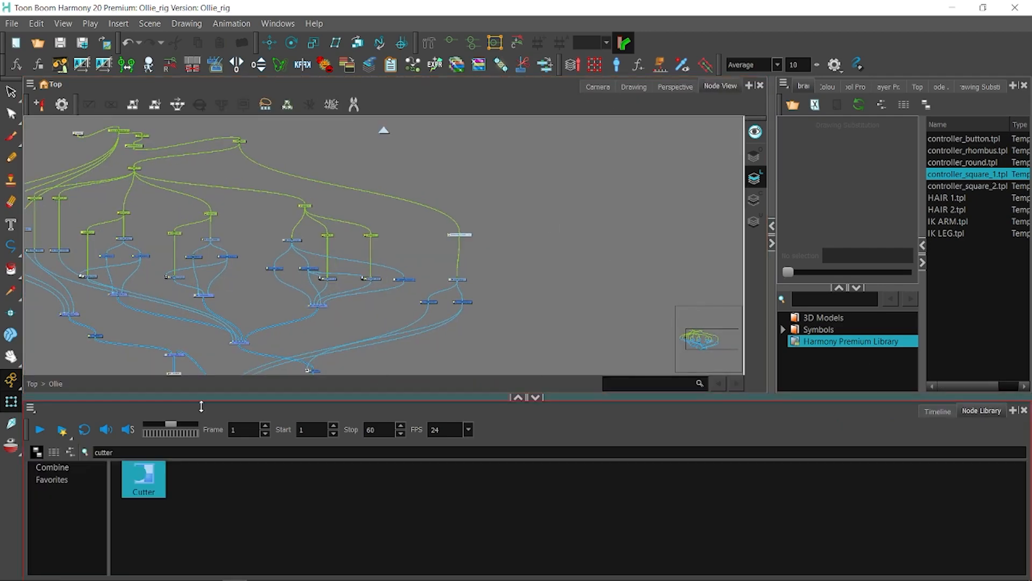
drag(296, 208, 522, 253)
scroll(522, 252, up, 2)
drag(122, 452, 47, 407)
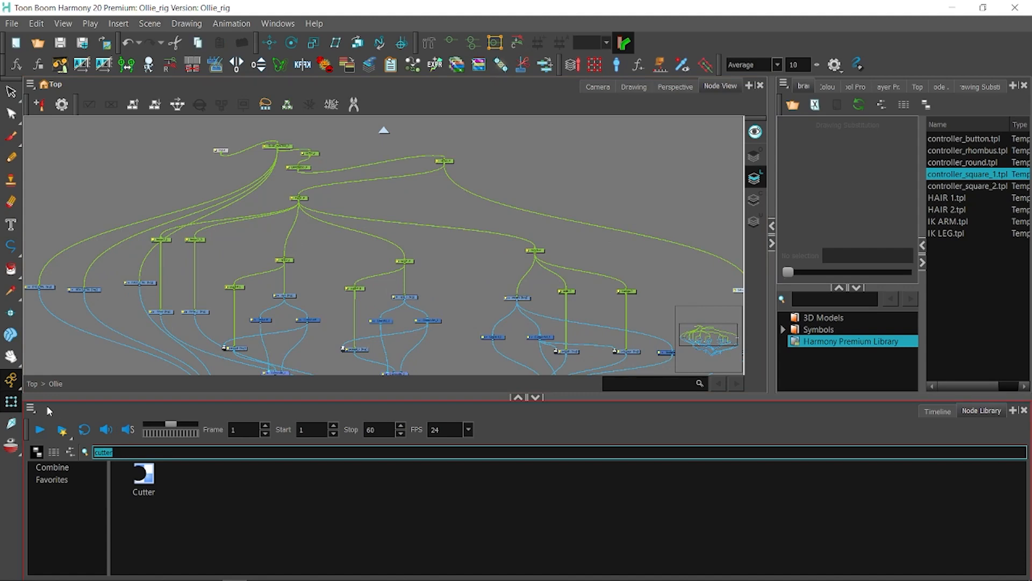
text(peg)
drag(479, 476, 623, 220)
drag(624, 274, 327, 278)
scroll(327, 279, up, 3)
drag(479, 476, 332, 224)
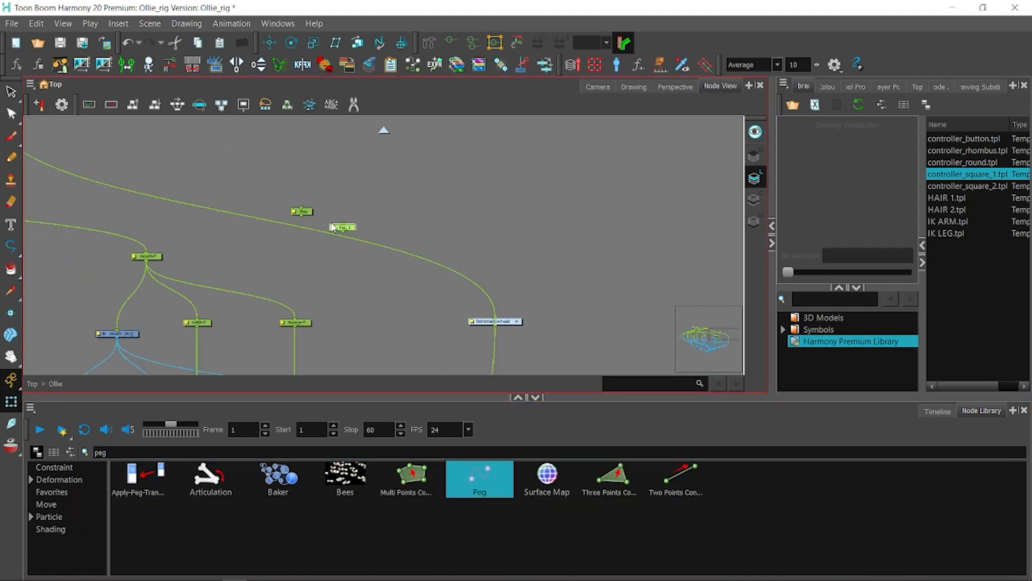
Add a Two-Points-Constraint node beside the two new pegs
drag(156, 454, 1, 429)
text(constraint)
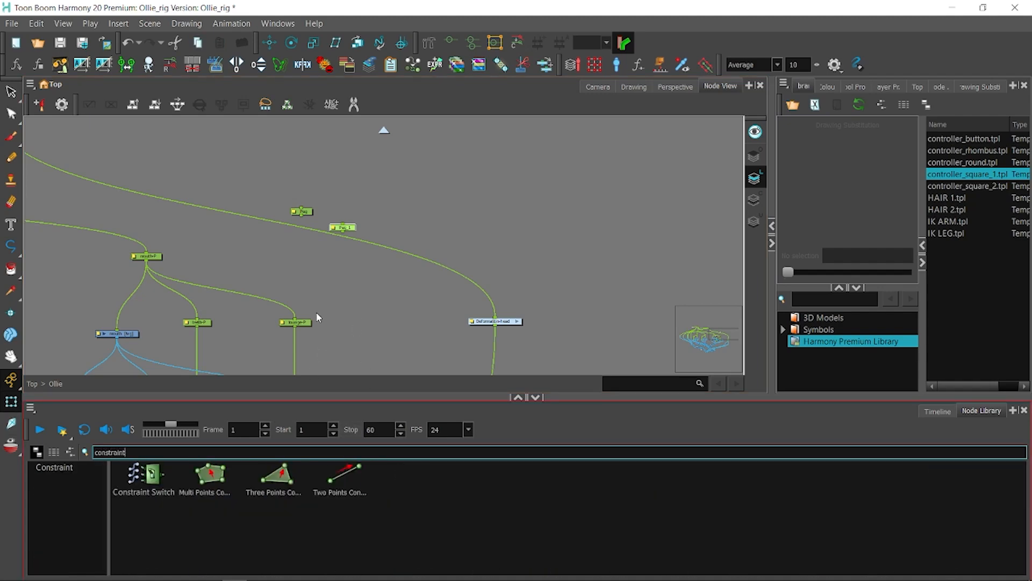
drag(344, 476, 252, 213)
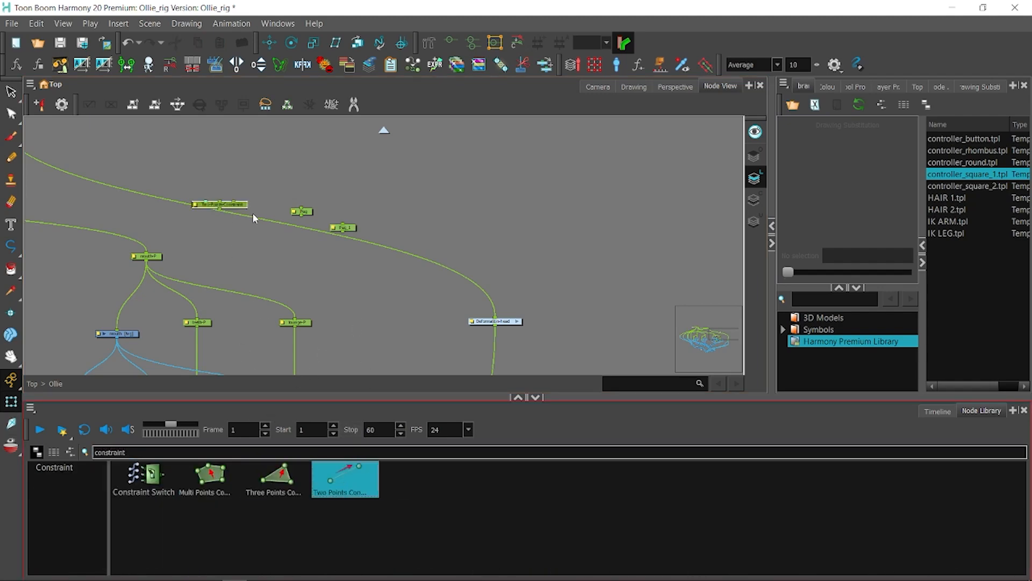
Spread out the UPPERBOD_P, HEAD_P and new peg nodes to make room around the constraint, and save the scene
scroll(368, 215, down, 1)
drag(234, 167, 321, 236)
scroll(347, 188, down, 1)
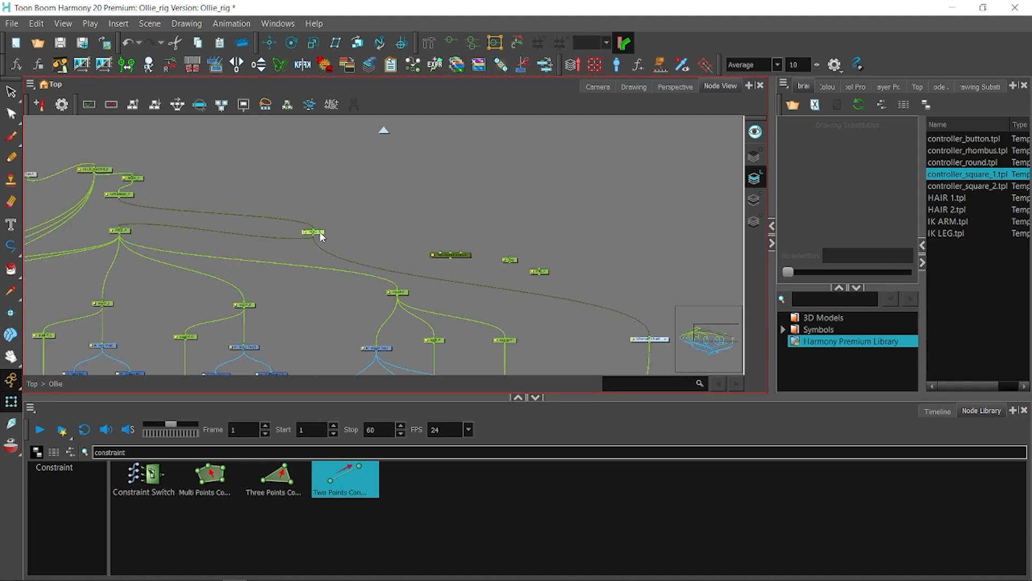
drag(123, 195, 258, 169)
click(60, 43)
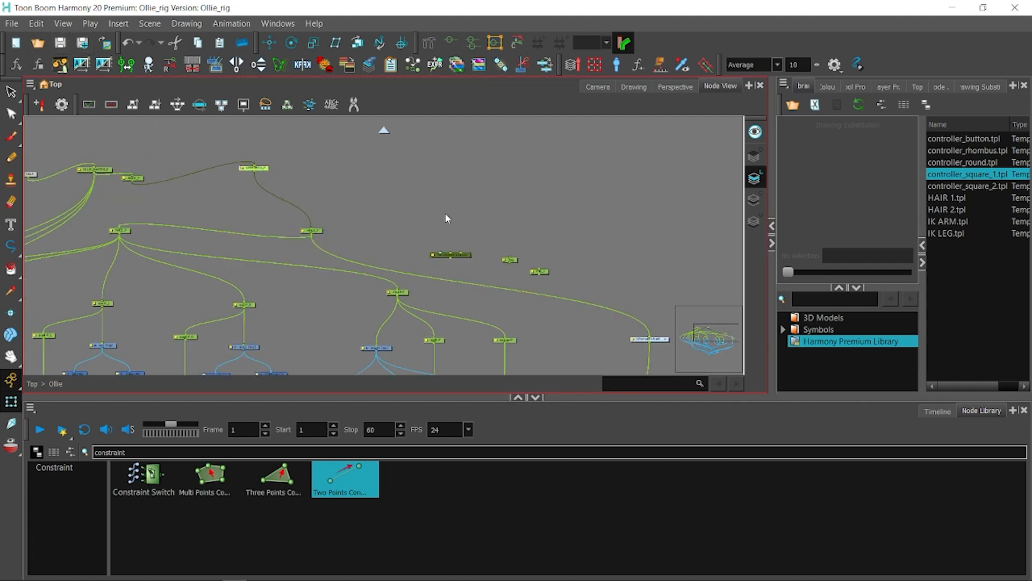
drag(452, 194, 446, 178)
drag(313, 213, 307, 185)
drag(506, 246, 495, 228)
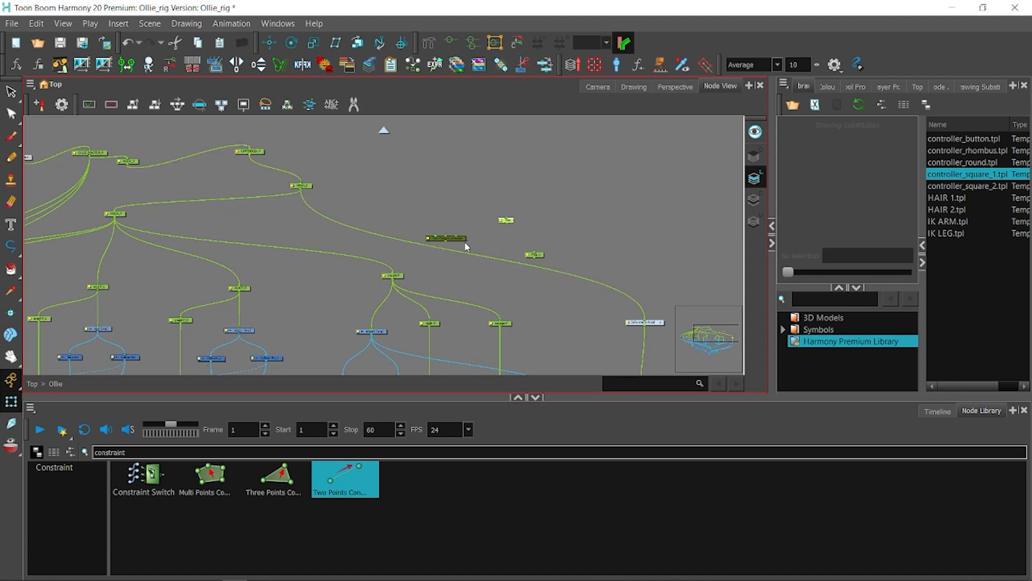
Connect HEAD_P to both new pegs, the pegs to the Two-Points-Constraint, and the constraint to the facial-features peg and the head deformation
drag(494, 275, 115, 210)
drag(495, 281, 636, 325)
drag(510, 271, 387, 228)
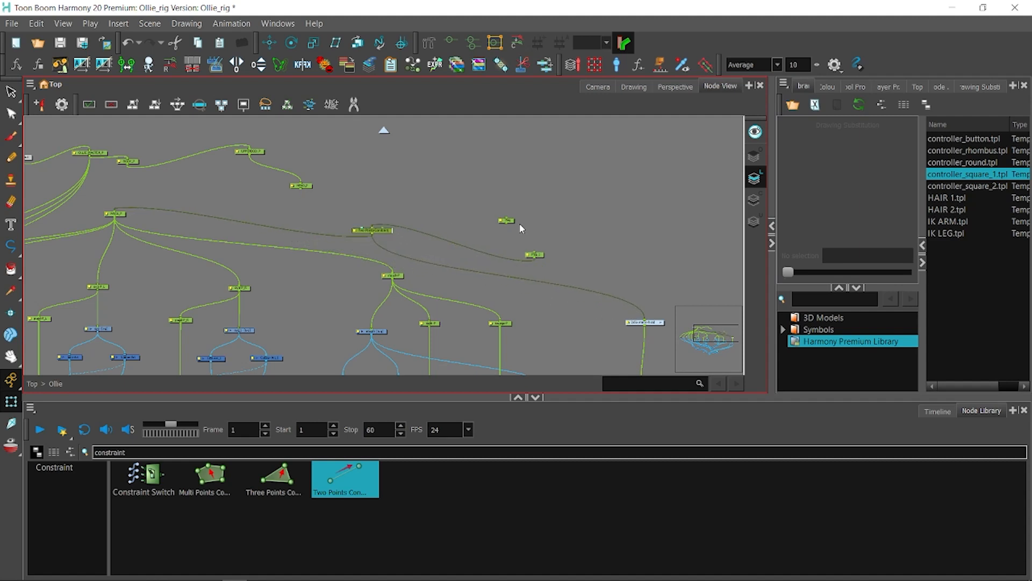
drag(538, 255, 441, 198)
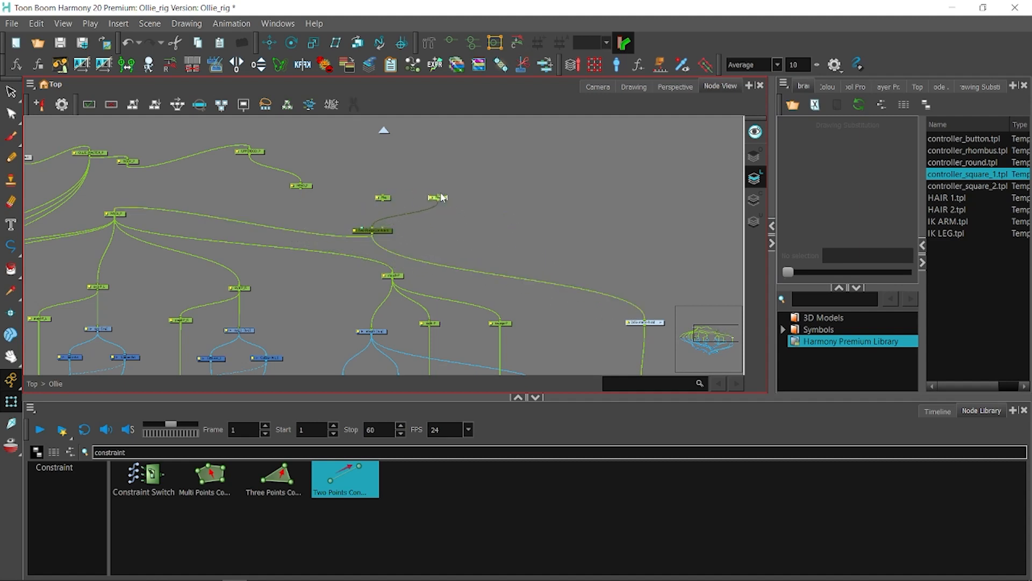
drag(345, 191, 429, 194)
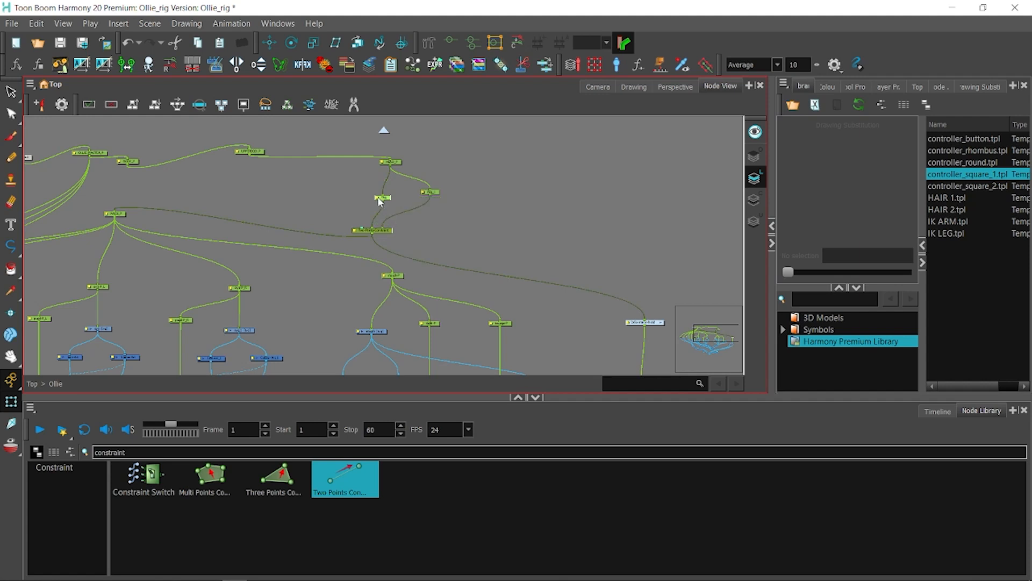
Rename the two pegs feeding the constraint as HEAD_SNS_P and HEAD_SNS_HOLD
double_click(380, 200)
text(HEAD)
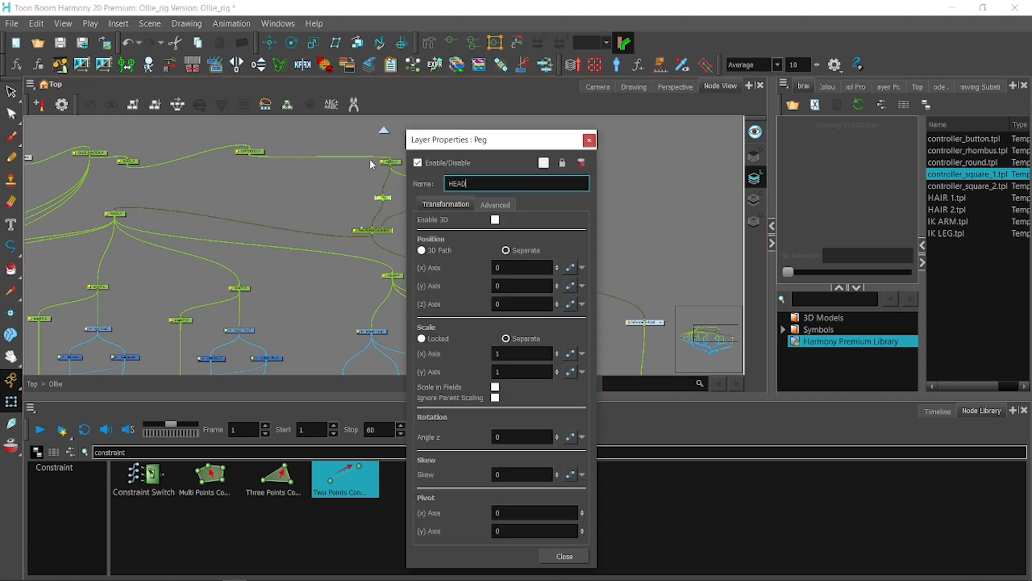
text(_SNS_F)
click(590, 141)
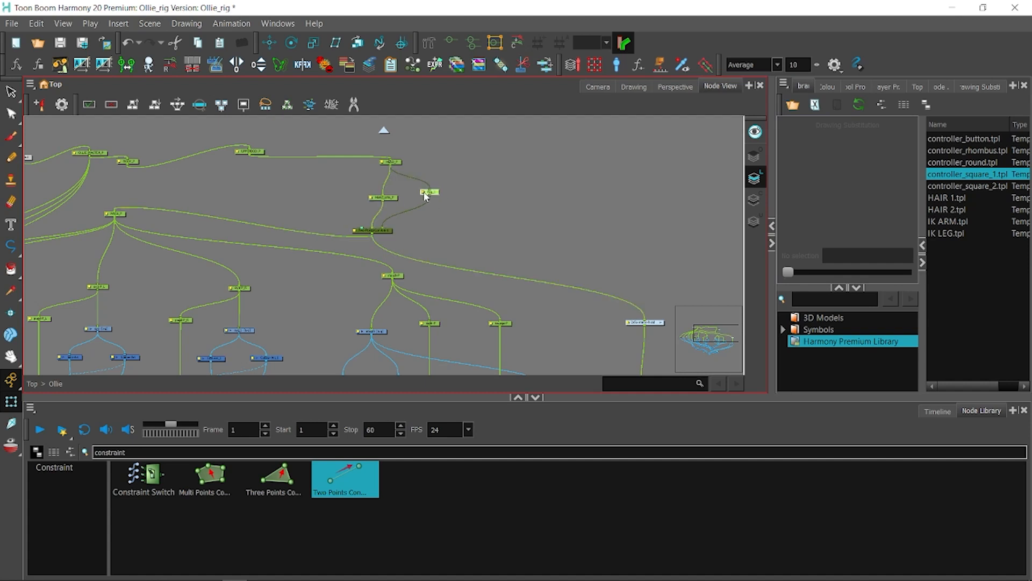
double_click(426, 194)
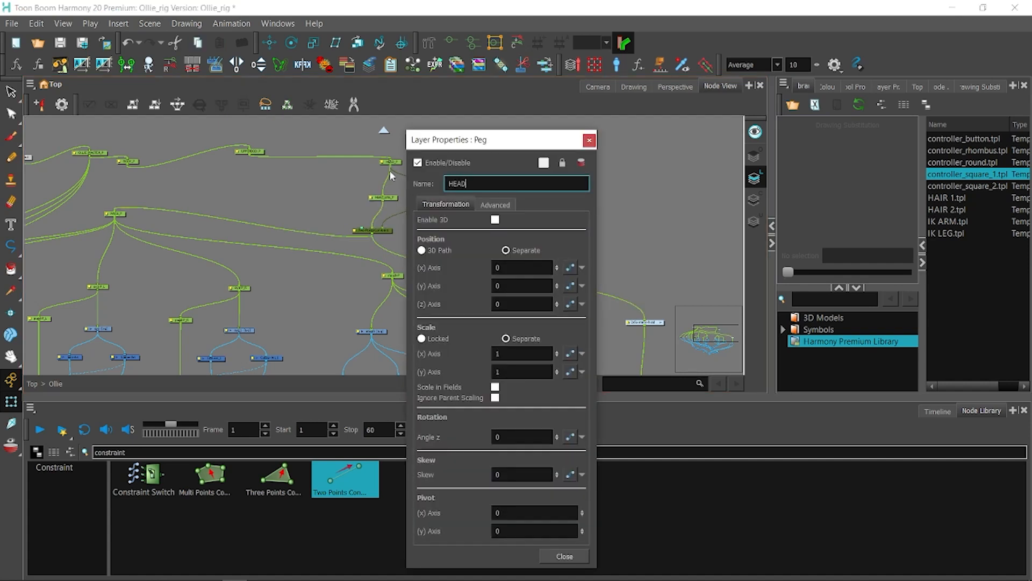
text(HEAD_HO)
key(BackSpace)
key(BackSpace)
text(SNS_HOLD)
click(589, 140)
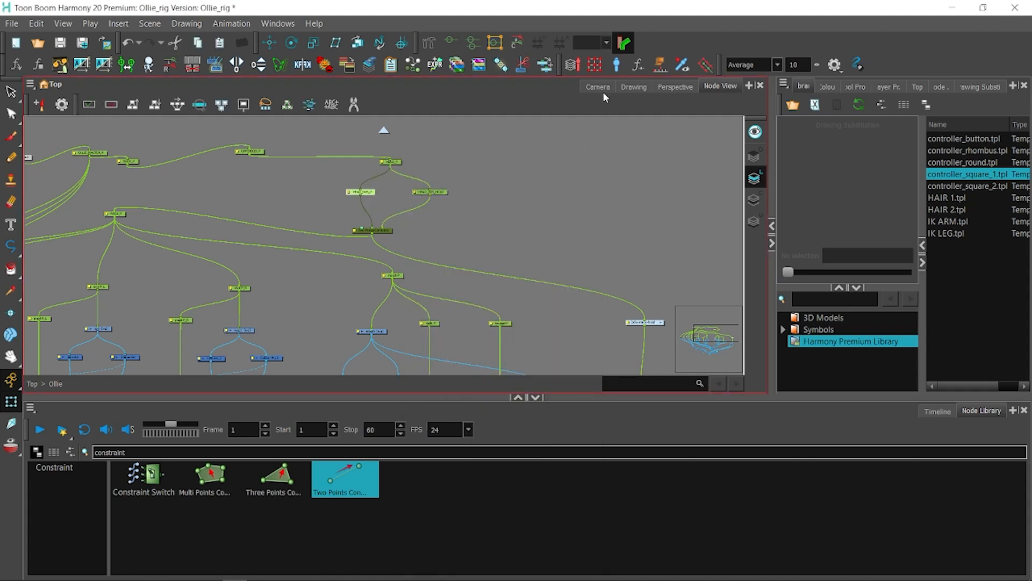
Place the HEAD_SNS_P pivot at the top of the head in the camera using the Rotate tool, and save the scene
click(599, 88)
click(291, 43)
drag(349, 302, 368, 254)
scroll(368, 254, down, 1)
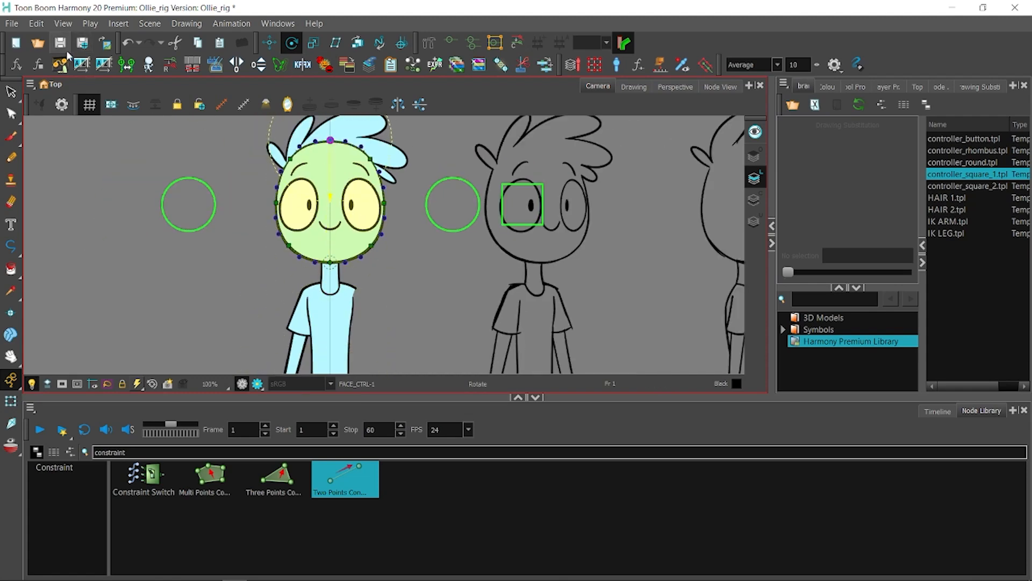
Place the HEAD_SNS_HOLD pivot at the base of the head and set its pivot X axis to 0
click(720, 87)
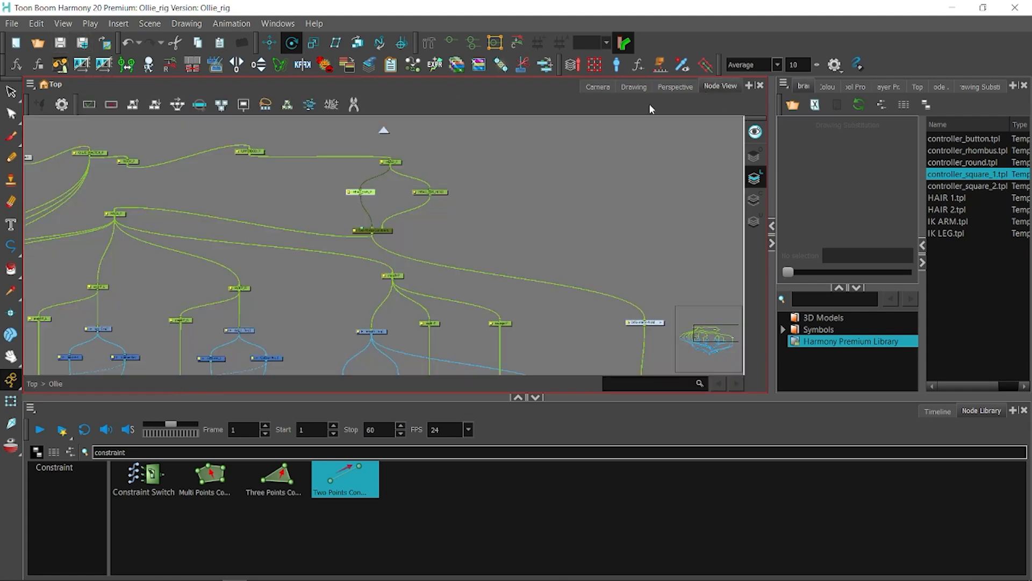
click(596, 87)
drag(328, 346, 327, 277)
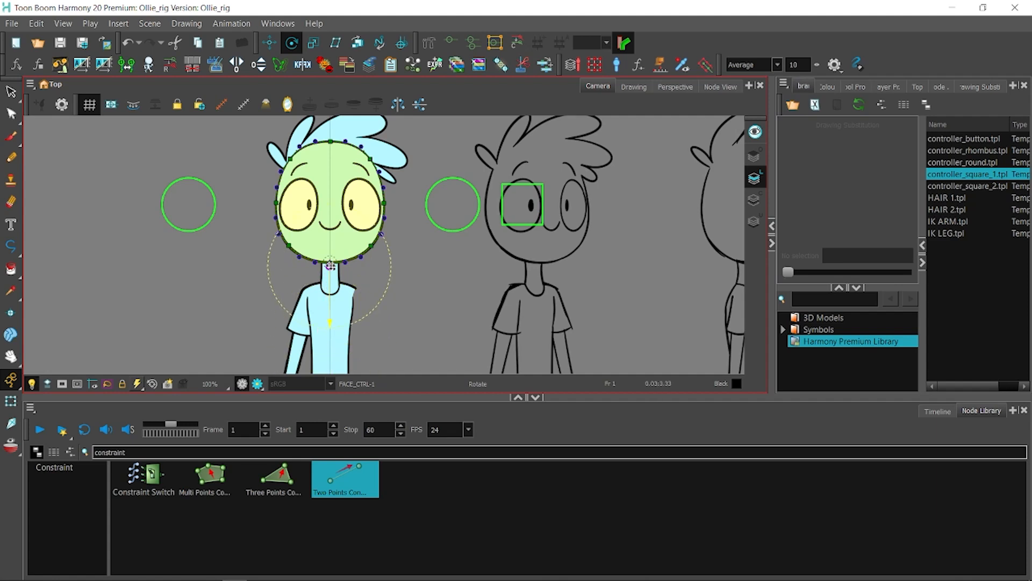
click(854, 86)
click(885, 86)
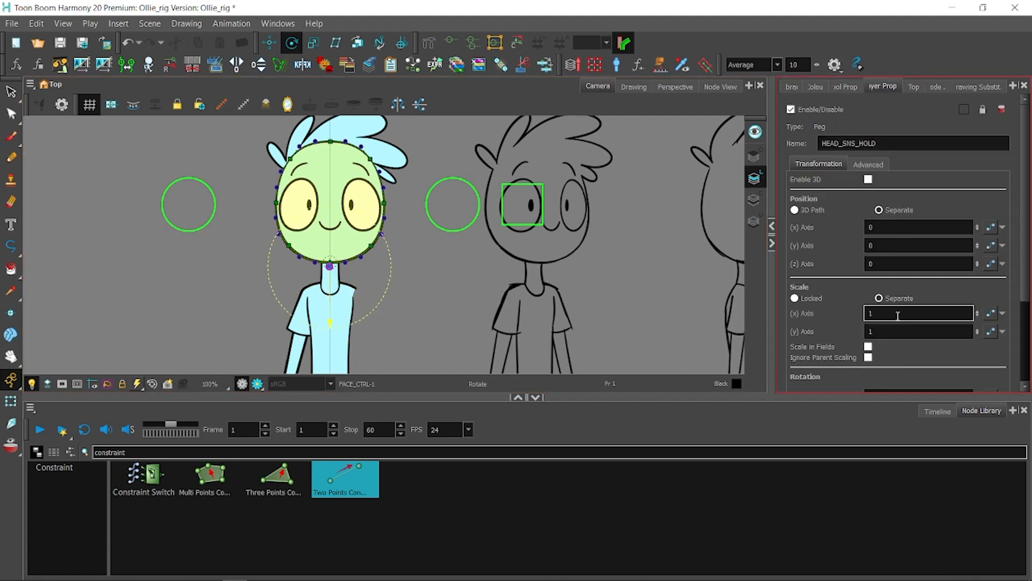
scroll(873, 323, down, 5)
key(Tab)
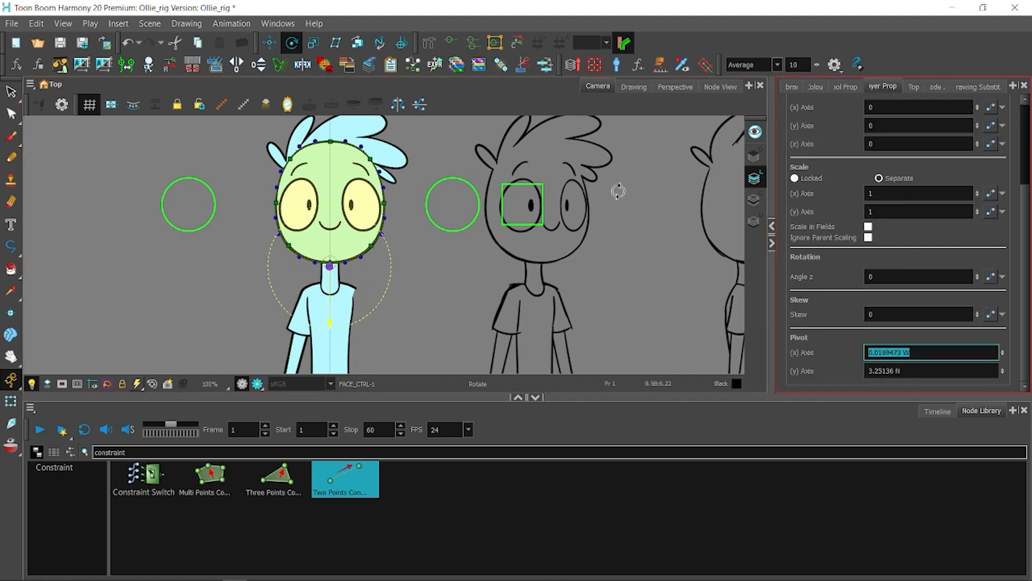
text(0)
Set the HEAD_SNS_P pivot X axis to 0, switch back to the Transform tool and save the scene
click(716, 89)
click(371, 195)
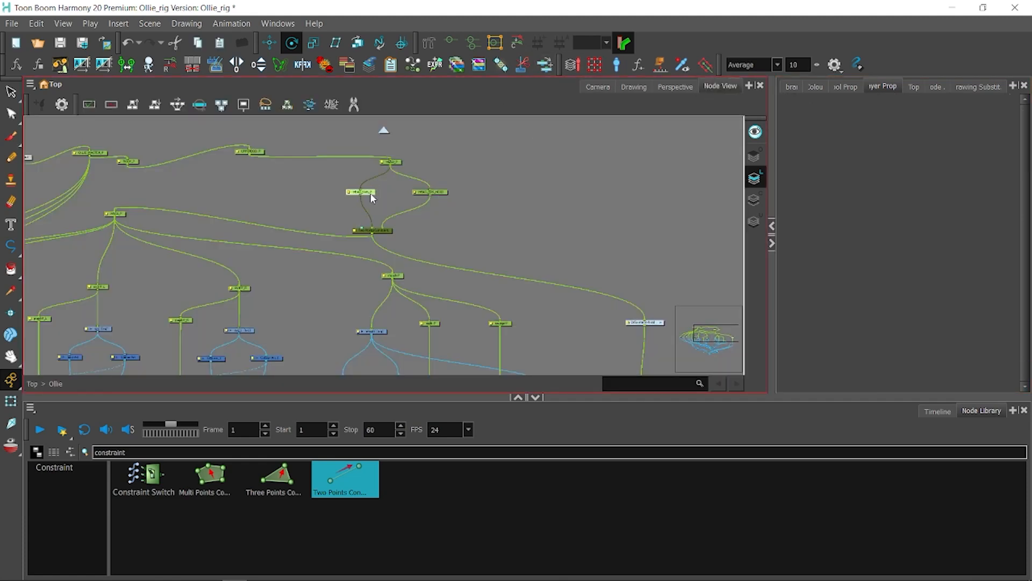
click(604, 86)
drag(1025, 245, 1025, 329)
drag(917, 353, 800, 338)
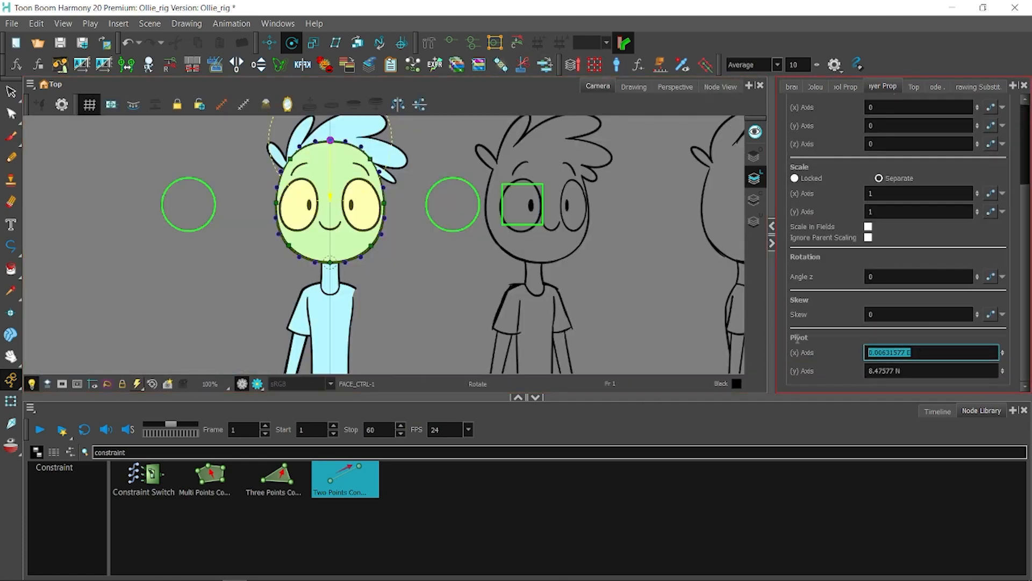
text(0)
click(11, 401)
click(60, 42)
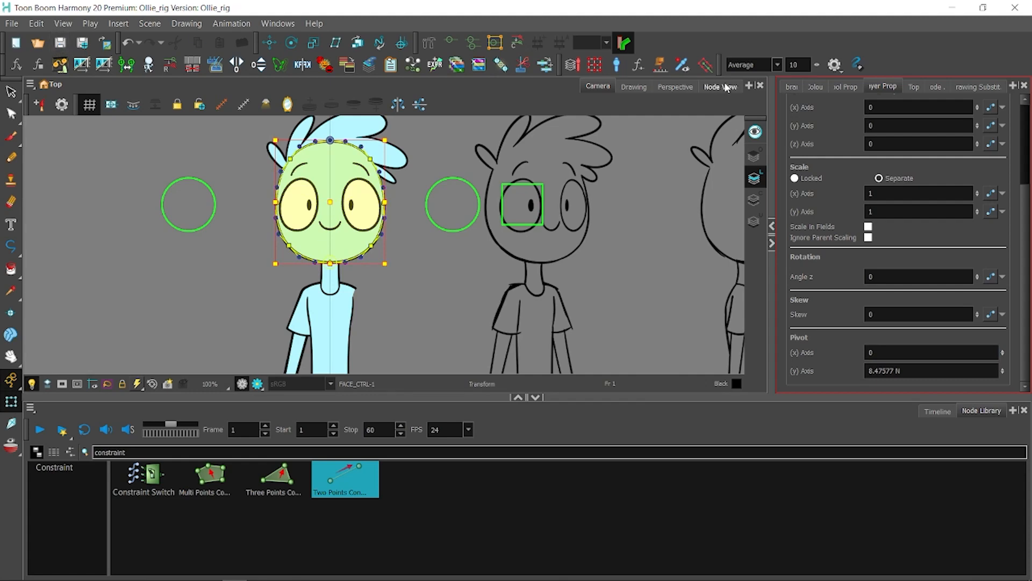
Test-move HEAD_P in the camera with the Translate tool and undo the move
click(721, 86)
click(397, 161)
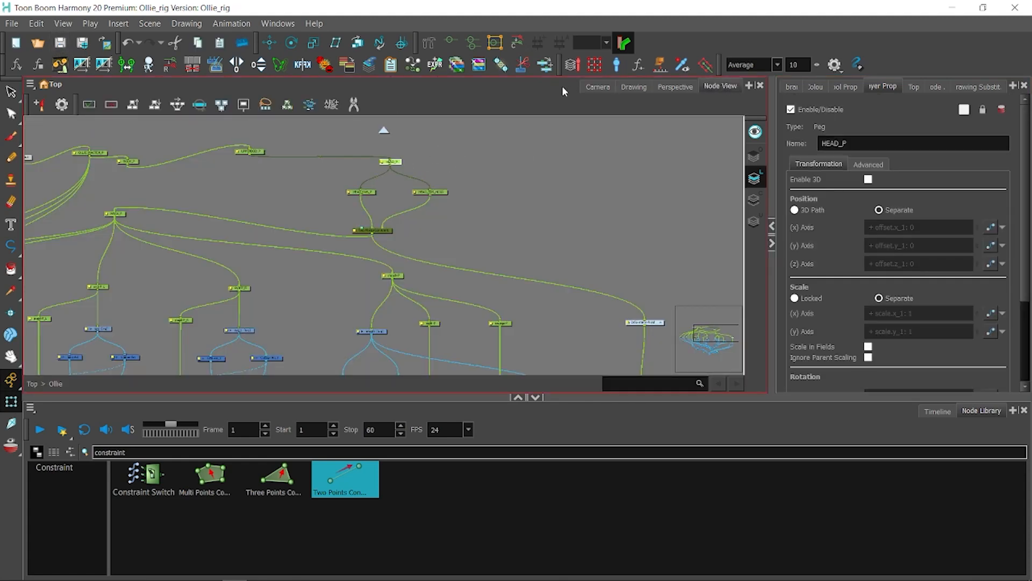
click(598, 87)
click(269, 43)
drag(330, 213, 307, 251)
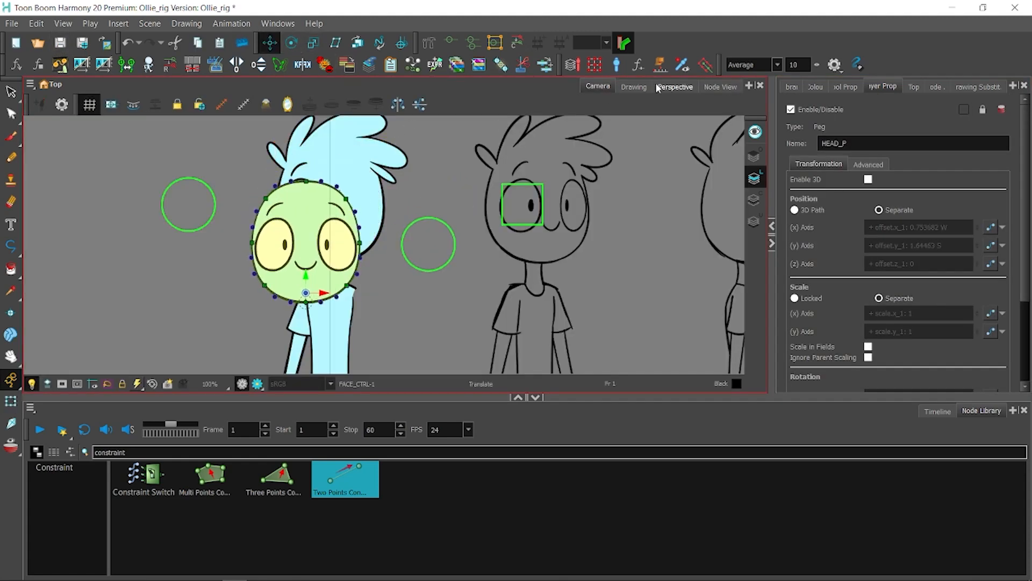
key(ctrl+z)
Move the UPPERBOD_P node above HEAD_P in the node network
click(720, 87)
drag(523, 140, 531, 177)
click(264, 189)
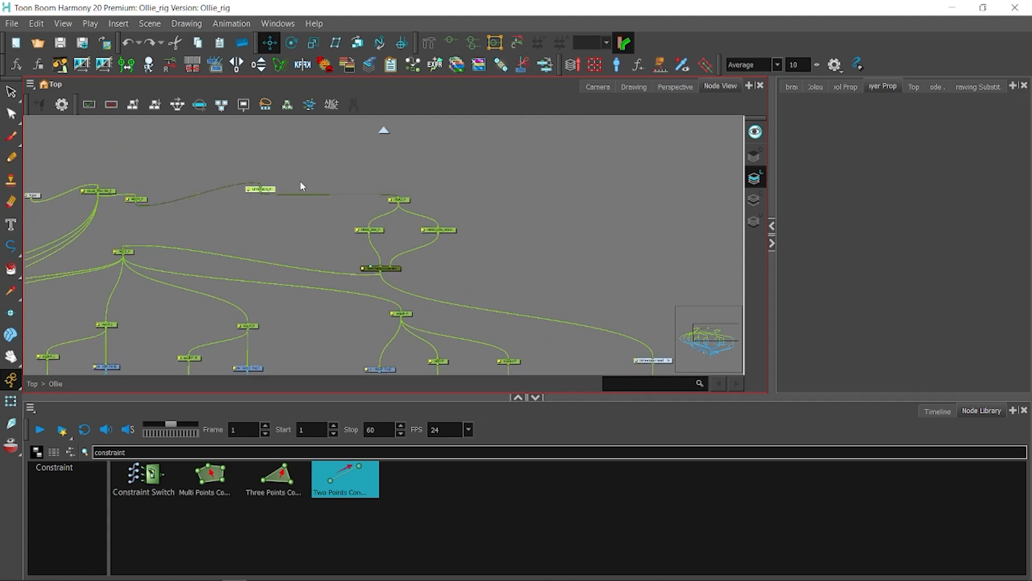
drag(270, 190, 442, 174)
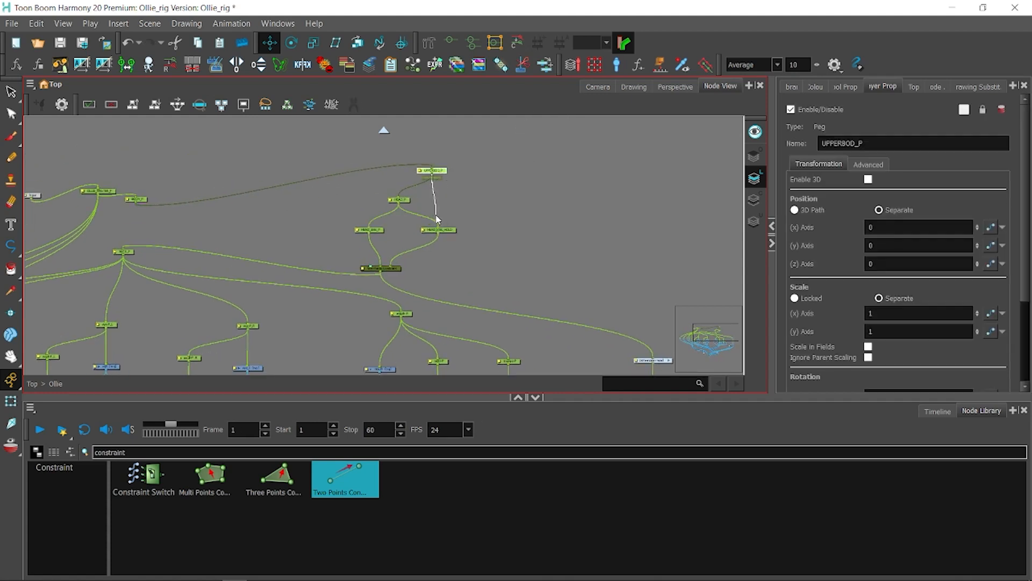
Try wiring UPPERBOD_P directly to HEAD_SNS_HOLD, test moving HEAD_SNS_P in the camera, and undo the trial changes
drag(436, 224, 434, 209)
click(380, 231)
click(598, 86)
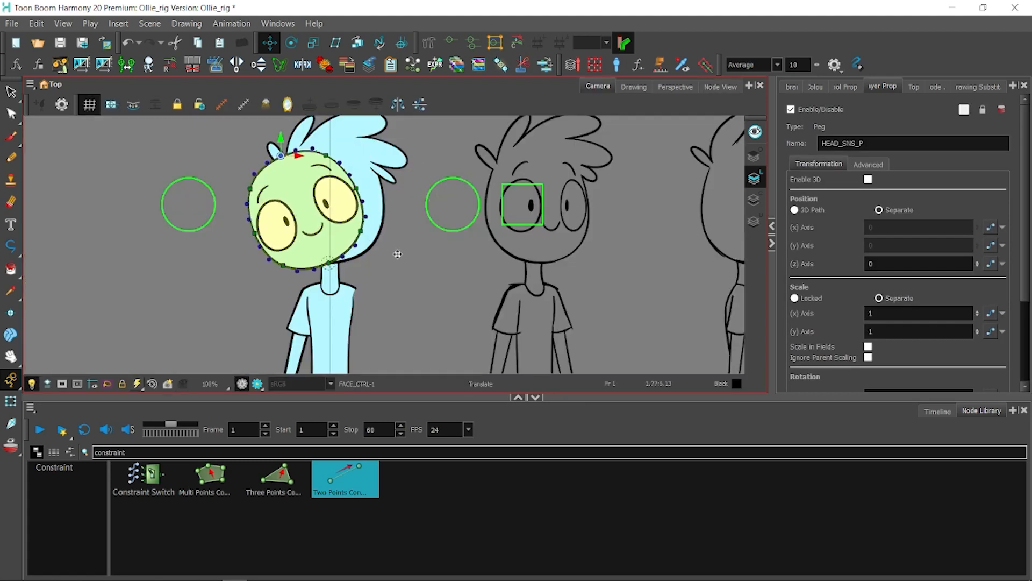
drag(428, 243, 428, 164)
key(ctrl+z)
key(ctrl+z)
key(ctrl+z)
key(ctrl+z)
key(ctrl+z)
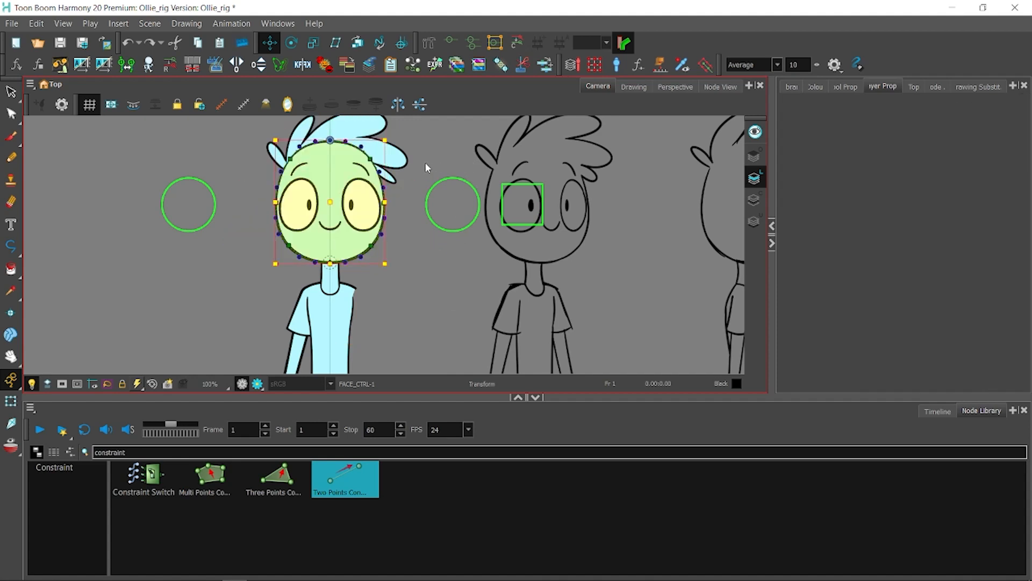
Save the scene, duplicate the FACE_CTRL drawing node and rename the copy HEAD_SNS_CTRL
click(58, 43)
click(721, 87)
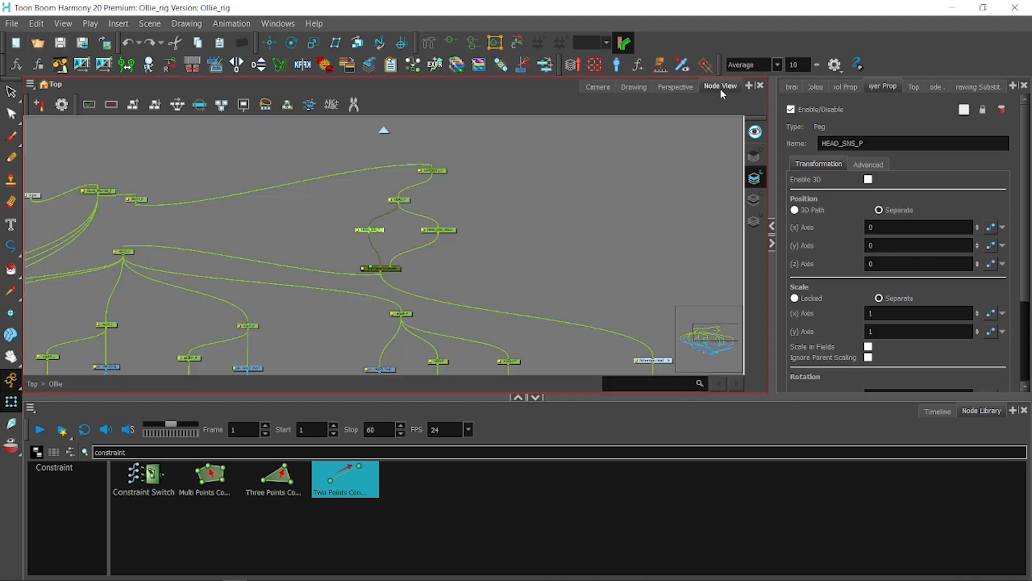
drag(510, 182, 513, 165)
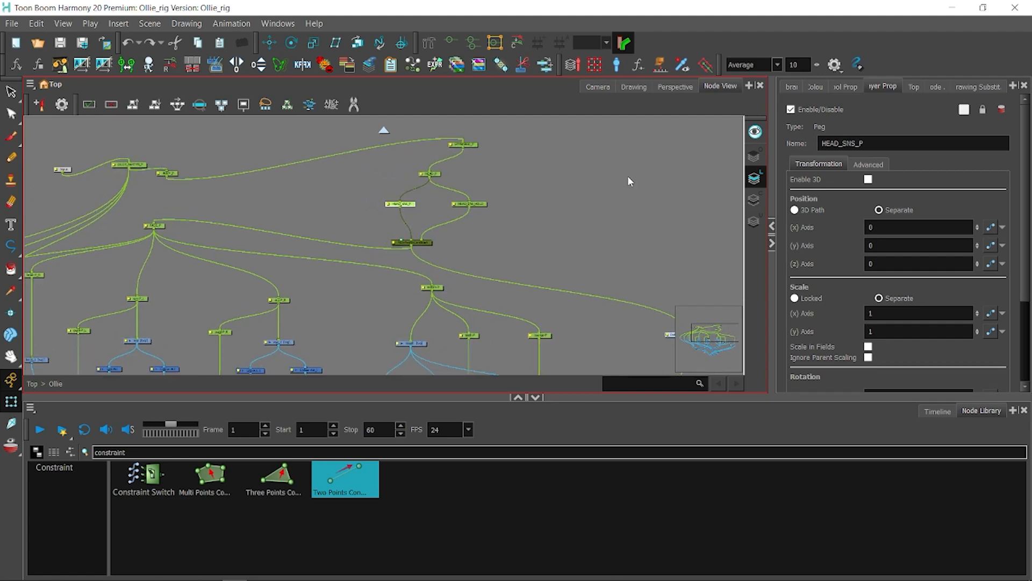
click(938, 412)
click(596, 87)
click(530, 204)
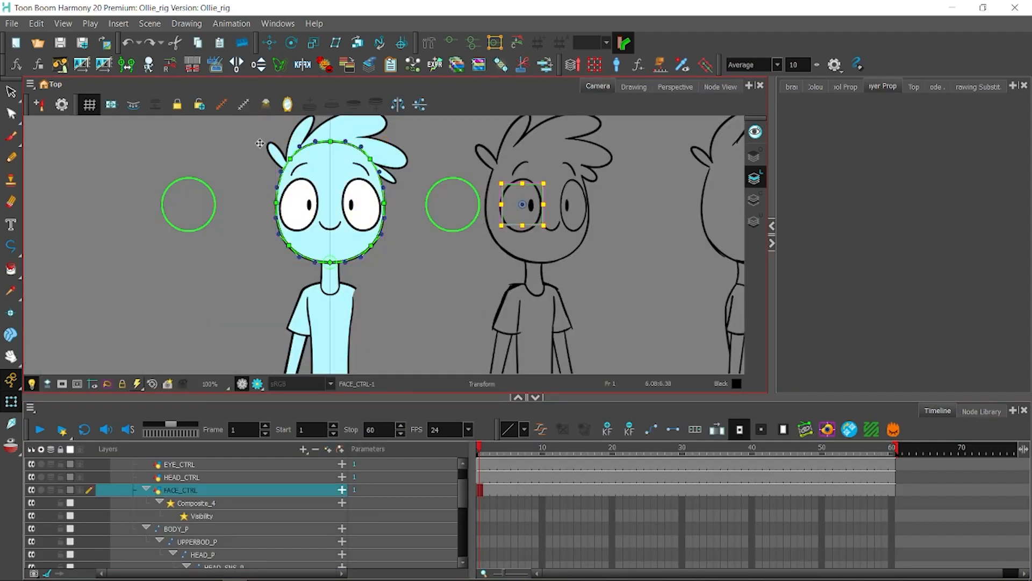
click(721, 86)
click(316, 240)
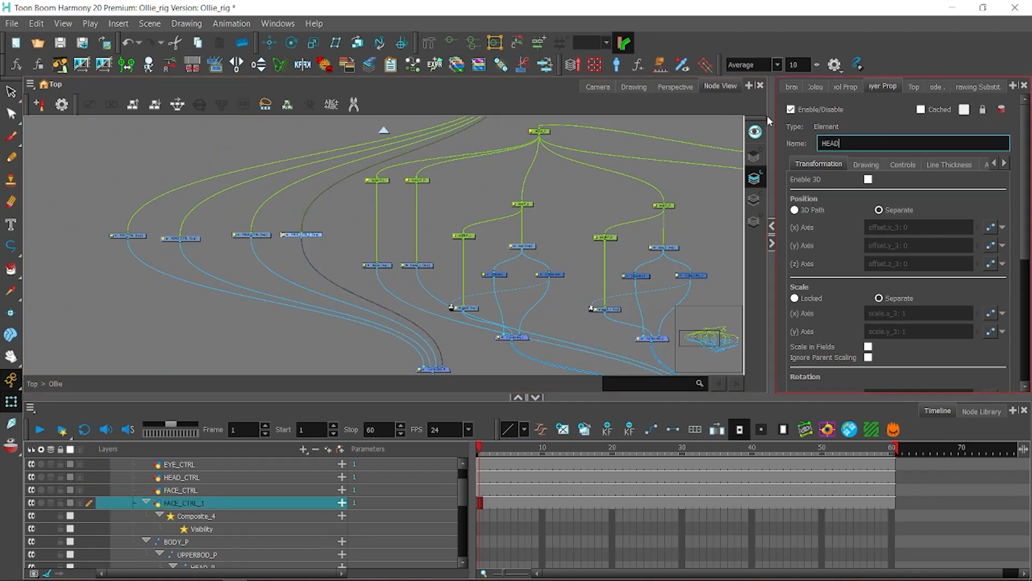
Give HEAD_SNS_CTRL a green rhombus shape and place it just right of the FACE_CTRL square in the camera
click(598, 86)
drag(642, 206, 642, 207)
drag(626, 176, 590, 205)
Synchronize HEAD_SNS_CTRL with the HEAD_SNS_P peg for all position, scale, rotation and skew parameters
key(shift+t)
click(805, 429)
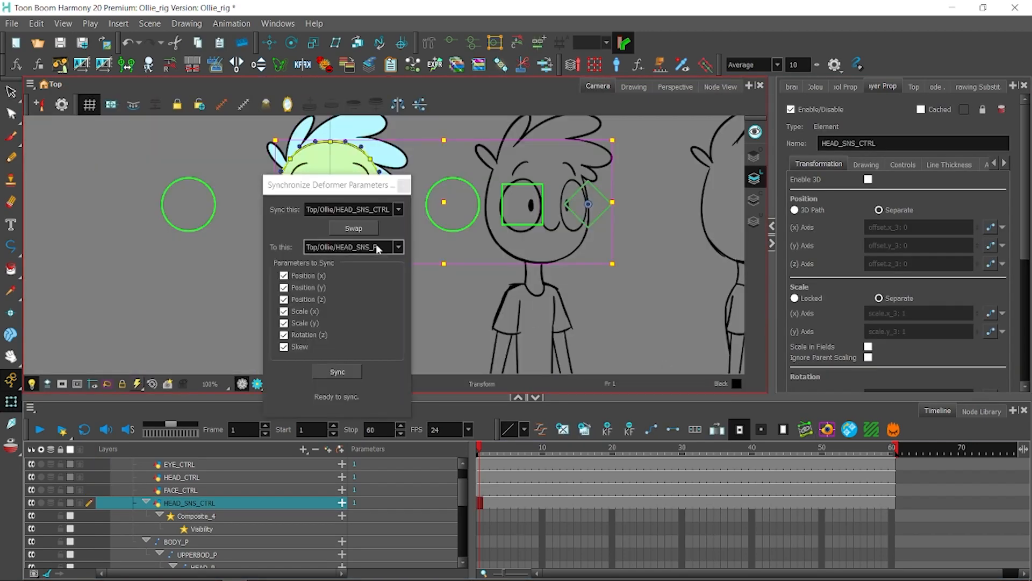
click(337, 372)
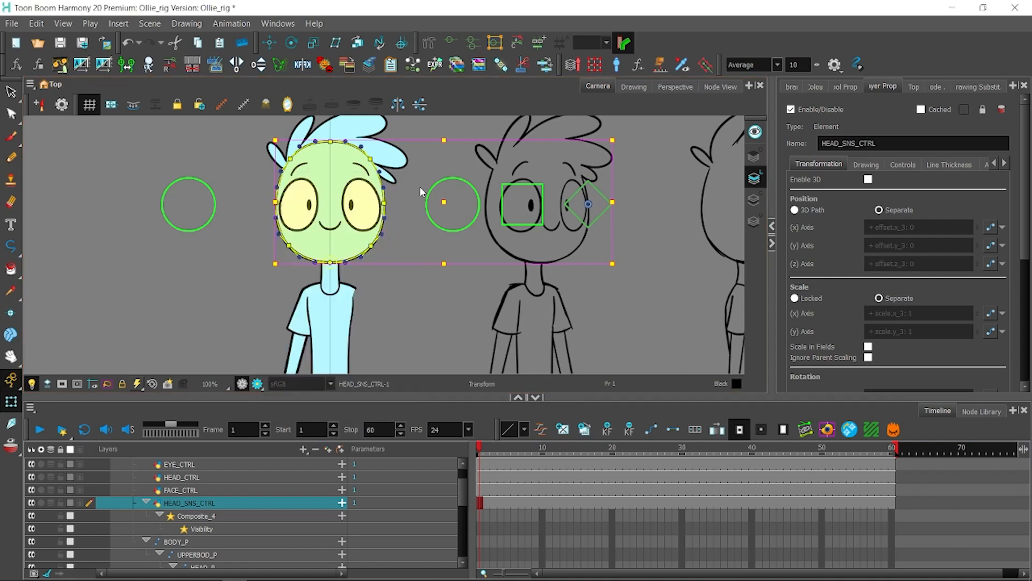
Test-move the HEAD_SNS_CTRL rhombus and the HEAD_CTRL circle in the camera and undo the moves
click(586, 209)
click(586, 209)
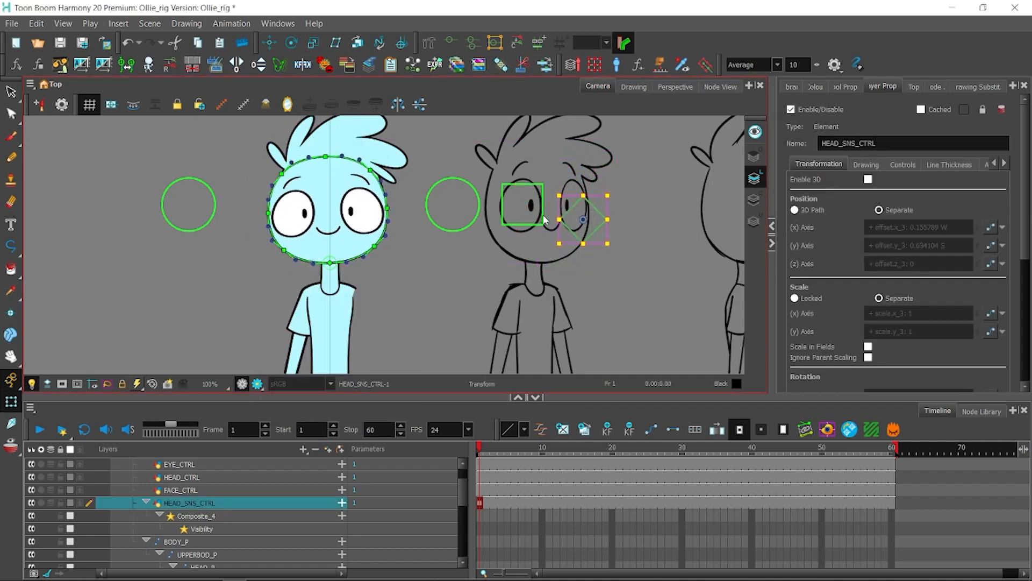
click(473, 215)
mouse_move(472, 215)
mouse_down()
mouse_move(426, 210)
mouse_move(459, 230)
mouse_up()
key(ctrl+z)
Test moving and stretching the FACE_CTRL square, test-move the HEAD_SNS_CTRL rhombus again, and undo each change
drag(545, 215, 526, 236)
key(ctrl+z)
mouse_move(526, 182)
mouse_down()
mouse_move(526, 192)
mouse_move(527, 167)
mouse_move(526, 197)
mouse_move(527, 170)
mouse_up()
key(ctrl+z)
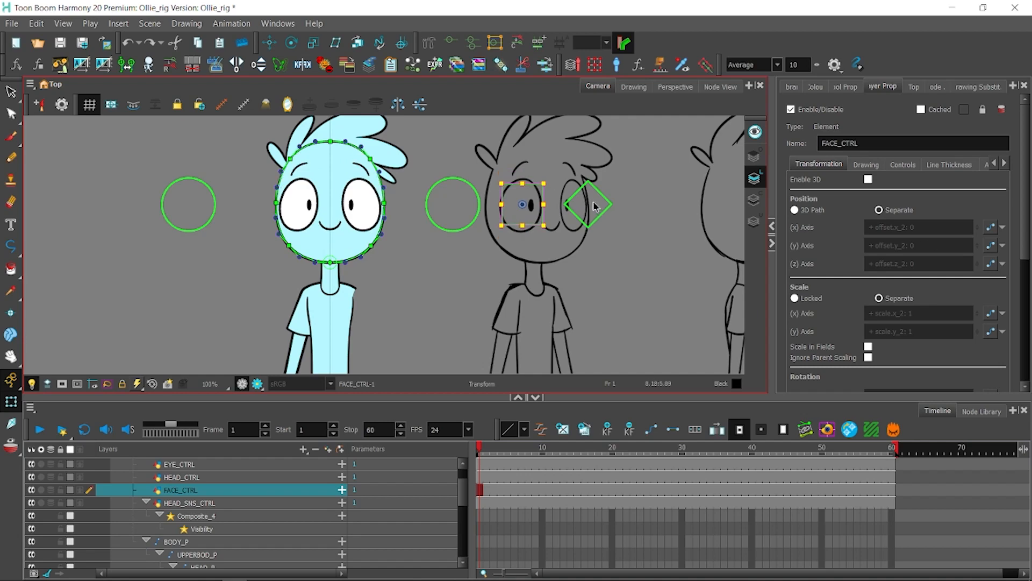
mouse_move(578, 219)
mouse_down()
mouse_move(569, 191)
mouse_move(551, 234)
mouse_move(592, 213)
mouse_up()
key(ctrl+z)
Retest a slight vertical stretch of FACE_CTRL and moves of HEAD_SNS_CTRL and HEAD_CTRL, undoing each one
click(543, 200)
mouse_move(524, 184)
mouse_down()
mouse_move(525, 173)
mouse_move(525, 182)
mouse_up()
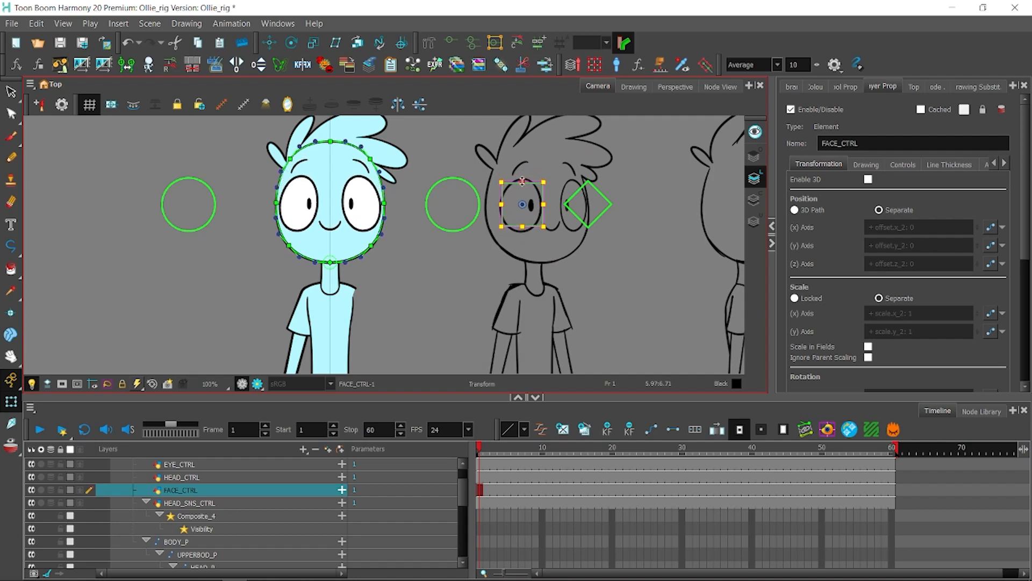
key(ctrl+z)
drag(592, 188, 588, 218)
key(ctrl+z)
mouse_move(464, 214)
mouse_down()
mouse_move(485, 217)
mouse_move(456, 208)
mouse_up()
key(ctrl+z)
Test-move and transform the EYE_CTRL circle in the camera and undo the changes
drag(189, 204, 188, 204)
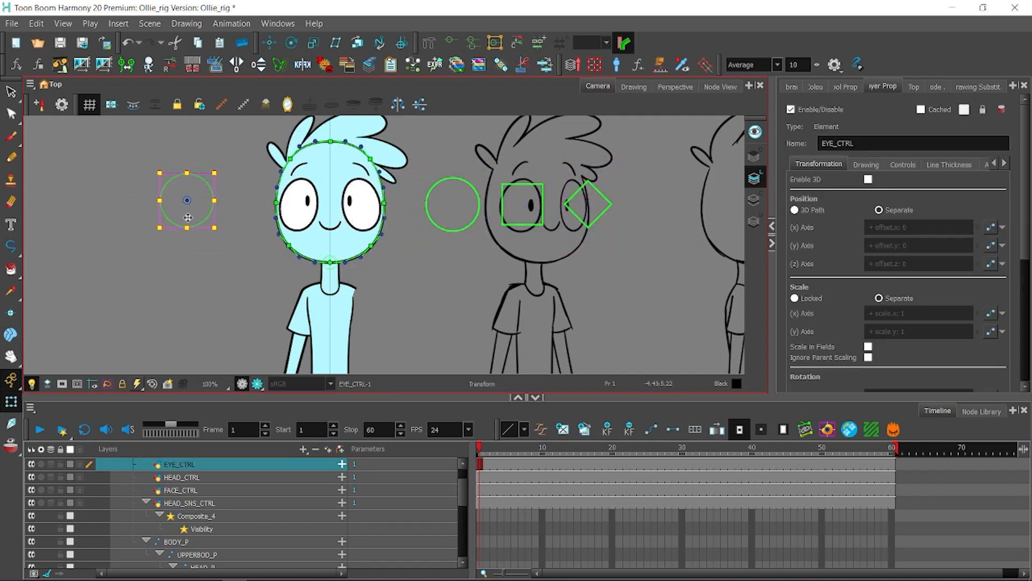
drag(255, 237, 176, 267)
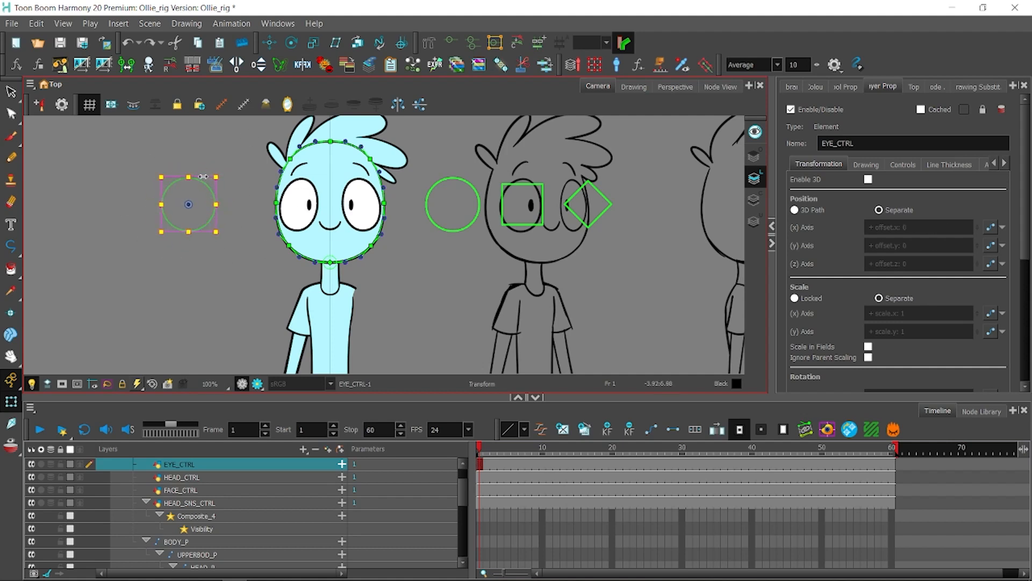
drag(203, 177, 397, 84)
key(ctrl+z)
key(ctrl+z)
key(ctrl+z)
Save the scene and select the hair_a drawing layer for work on the leftmost hair tuft
click(431, 270)
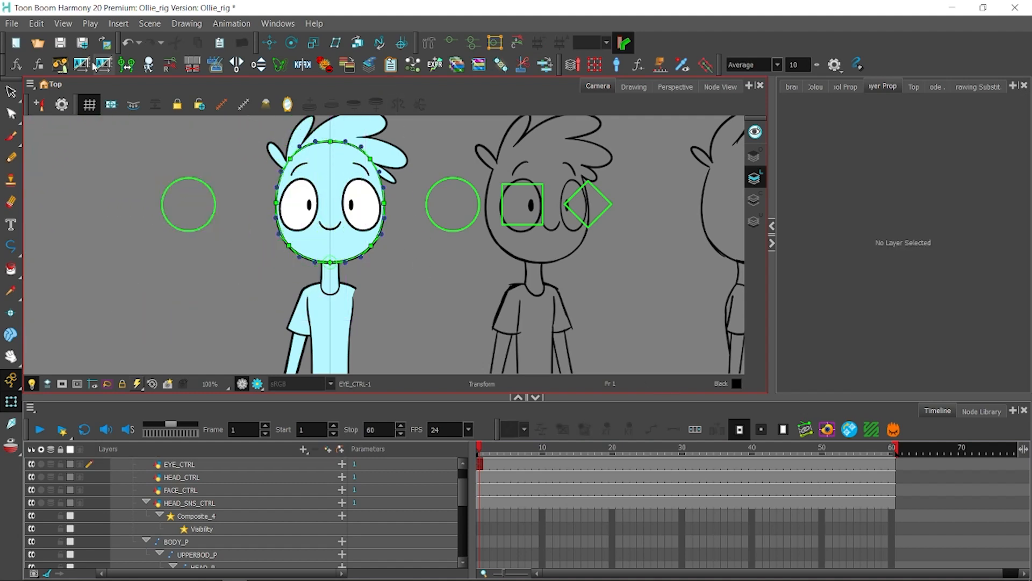
click(60, 43)
drag(318, 195, 350, 239)
scroll(376, 197, up, 2)
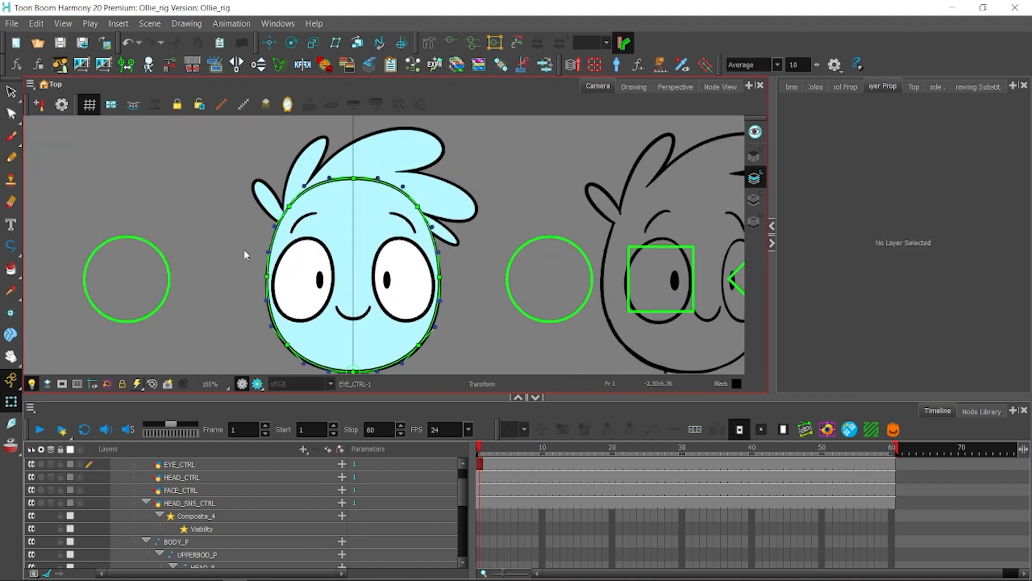
scroll(374, 232, up, 2)
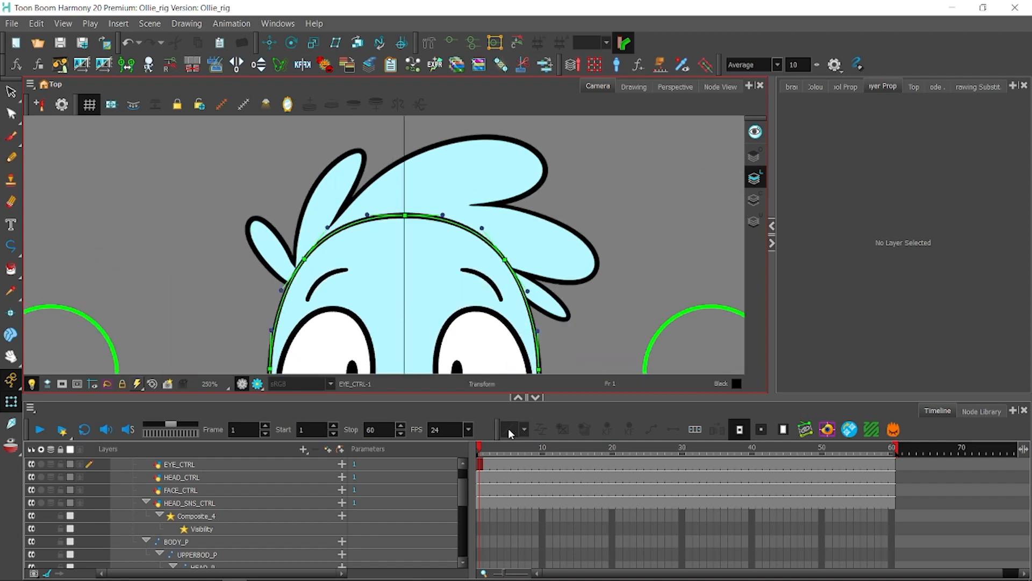
drag(125, 271, 170, 236)
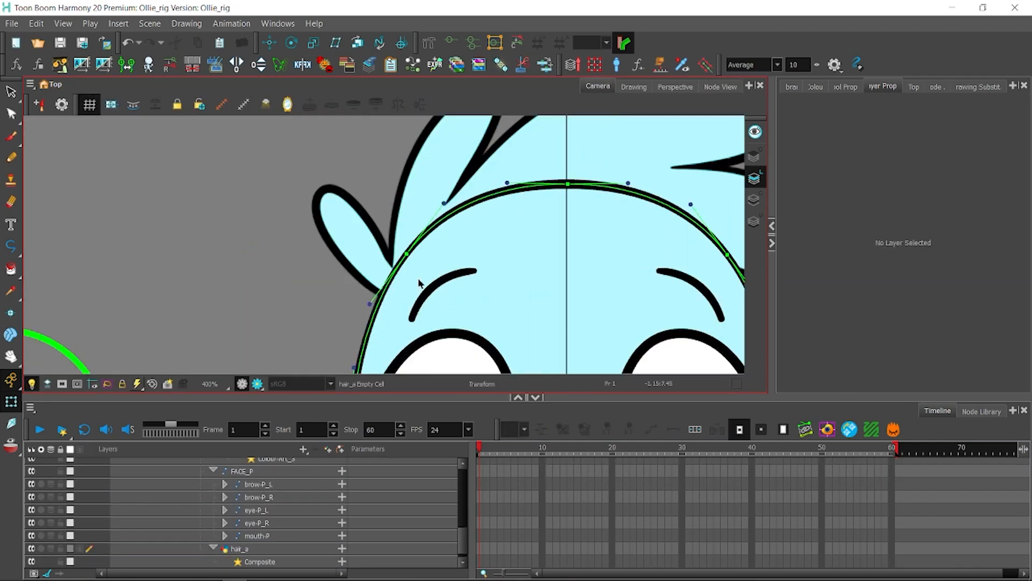
click(240, 549)
Draw the leftmost hair tuft on hair_a with the Polyline tool, using the Ollie palette for a black outline and light blue fill
click(11, 246)
click(815, 86)
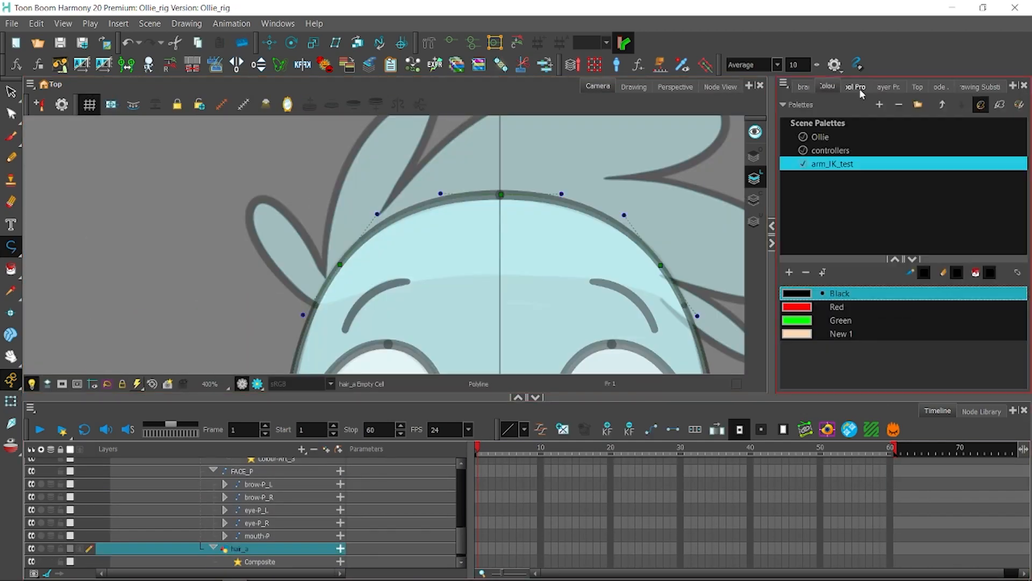
click(833, 136)
mouse_move(318, 305)
mouse_down()
mouse_move(265, 195)
mouse_move(334, 291)
mouse_move(382, 295)
mouse_move(262, 293)
mouse_up()
click(11, 114)
click(846, 87)
scroll(131, 117, up, 1)
click(254, 153)
scroll(382, 298, down, 1)
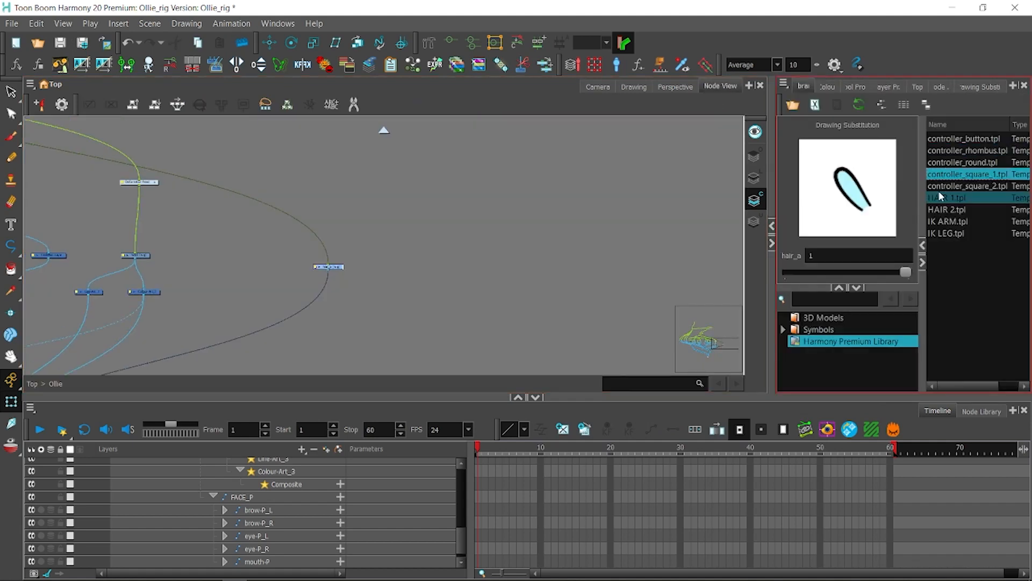
Add the HAIR 1.tpl template to the node network beside hair_a and connect its output to hair_a
click(946, 198)
drag(455, 196, 451, 196)
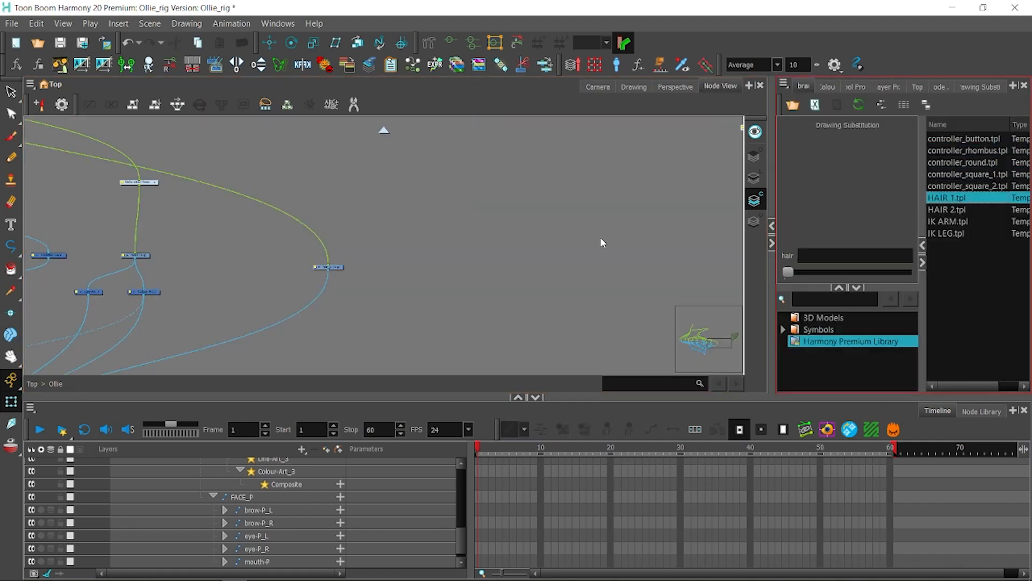
drag(600, 238, 376, 290)
scroll(376, 290, down, 2)
drag(570, 229, 218, 252)
drag(299, 226, 414, 220)
scroll(329, 264, up, 3)
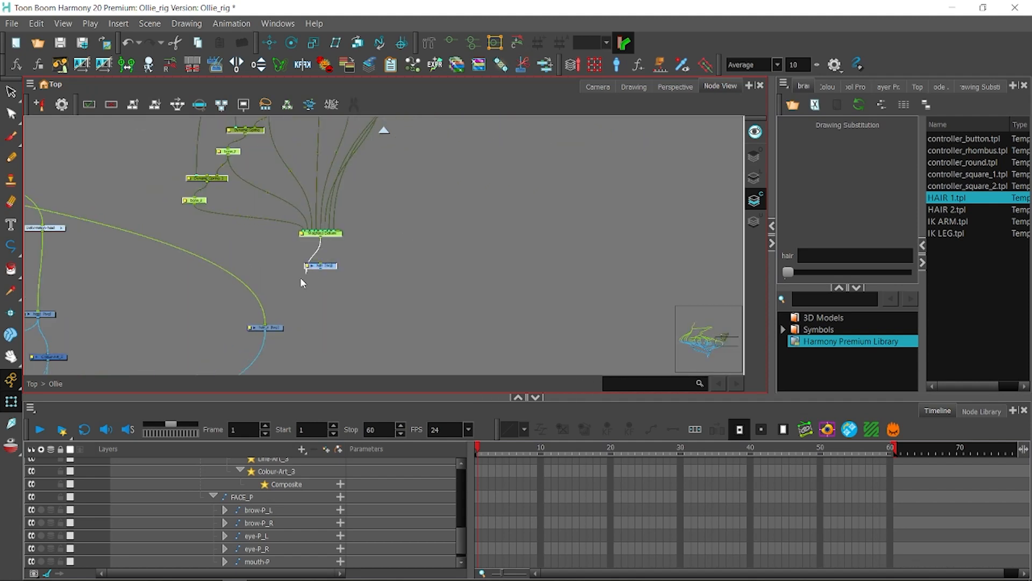
drag(301, 278, 265, 324)
Delete the template's placeholder hair drawing node between the bone rig and hair_a, including its drawing files
key(Delete)
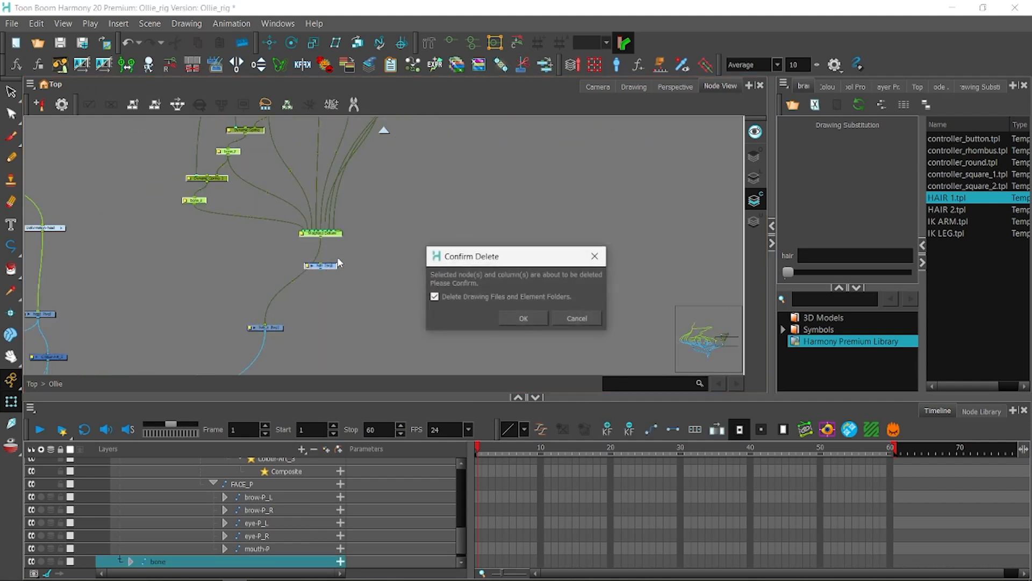
click(520, 318)
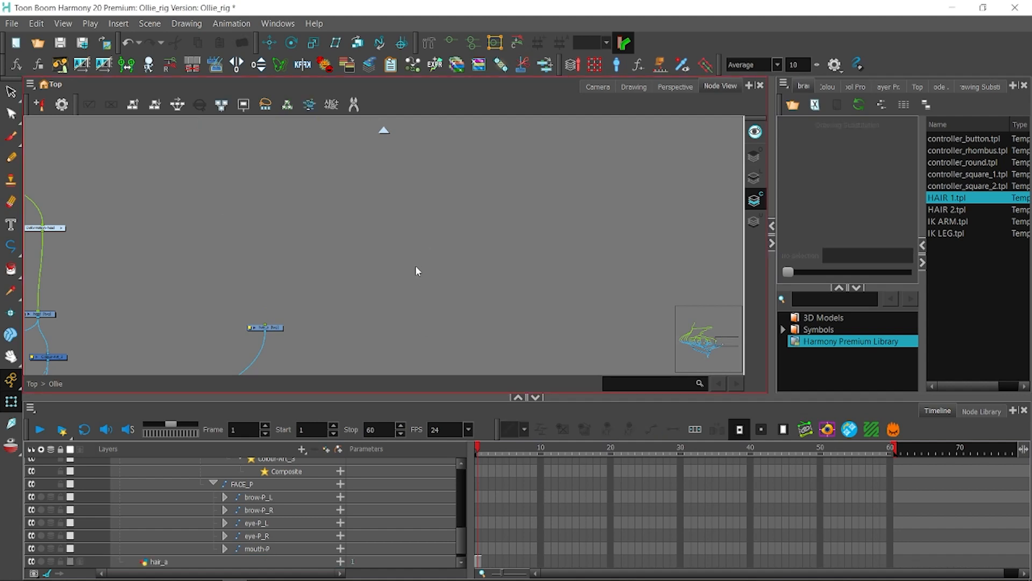
key(Delete)
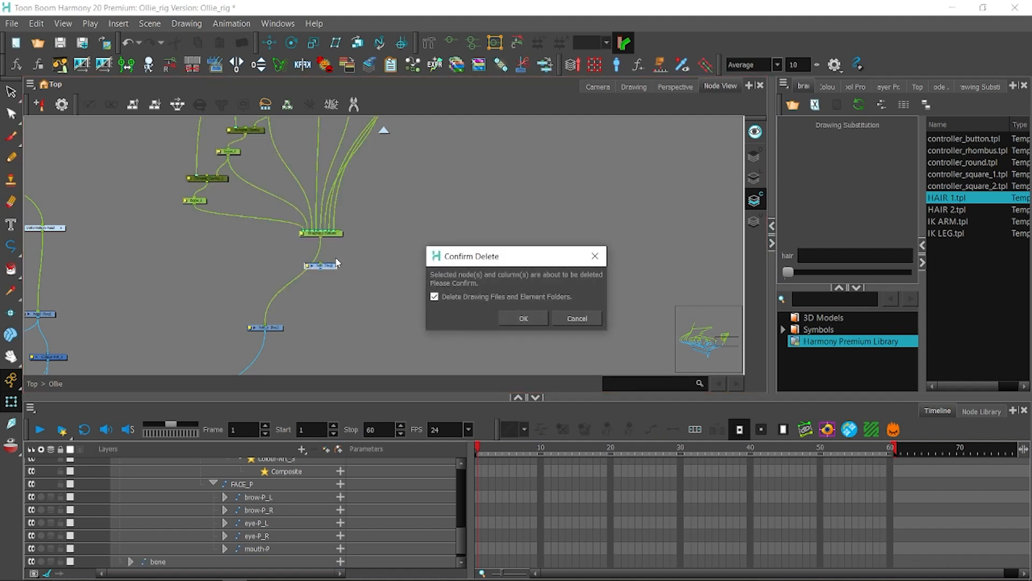
click(525, 319)
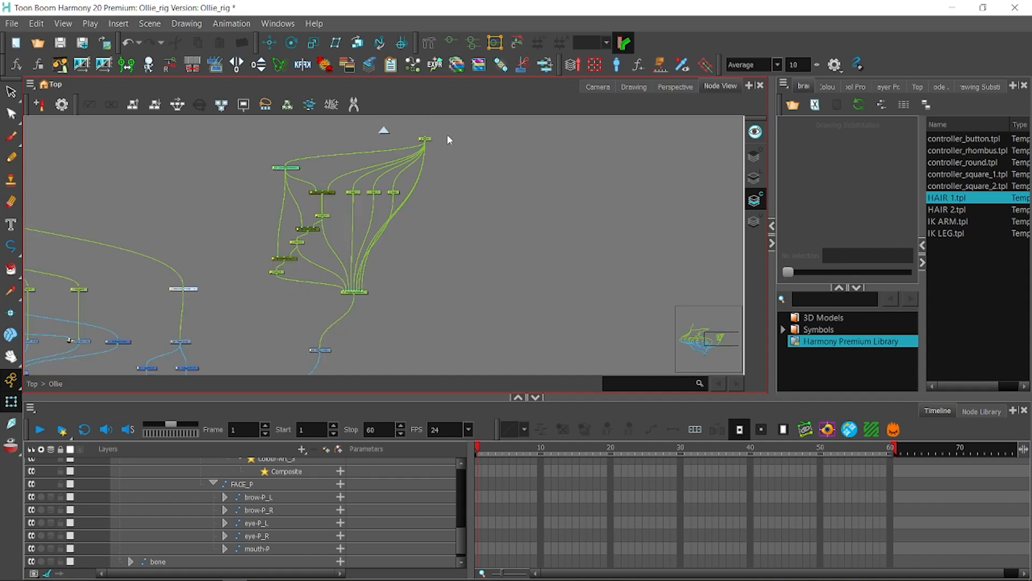
Select the hair template's top peg and use the Rotate tool to place its pivot at the base of the left hair tuft
click(424, 139)
click(598, 86)
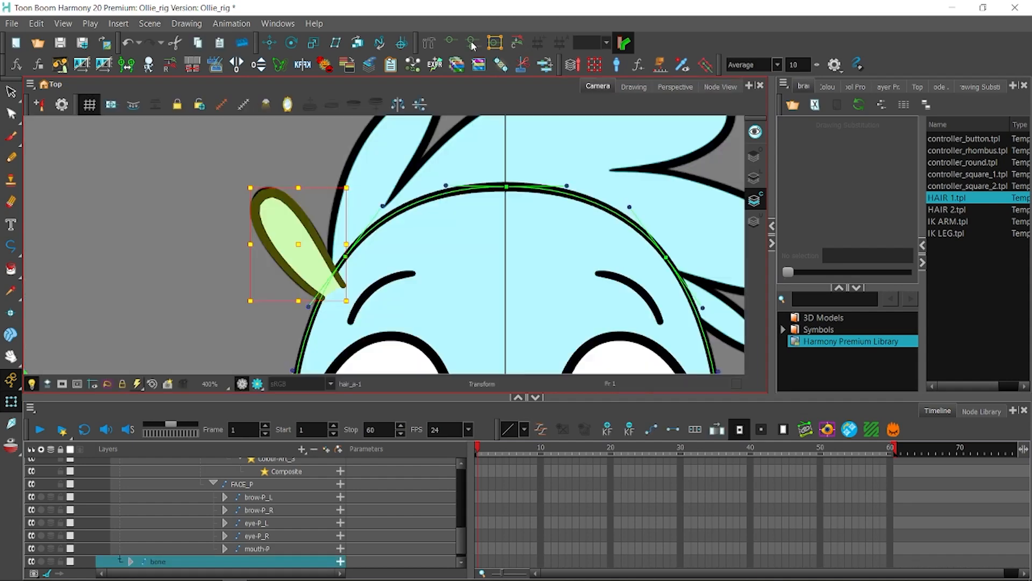
click(270, 42)
drag(326, 350, 351, 302)
scroll(350, 302, down, 2)
scroll(351, 302, down, 5)
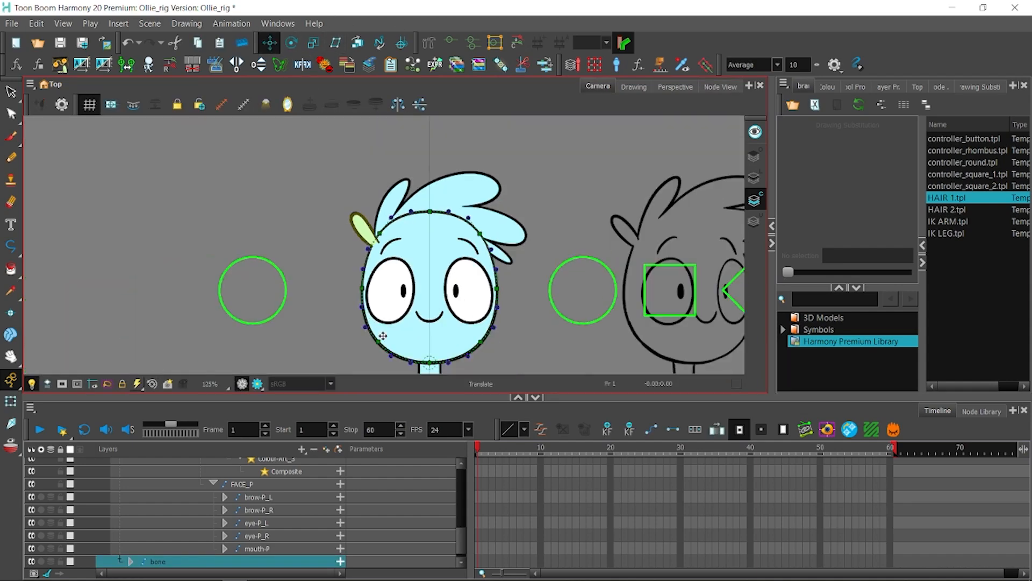
click(291, 42)
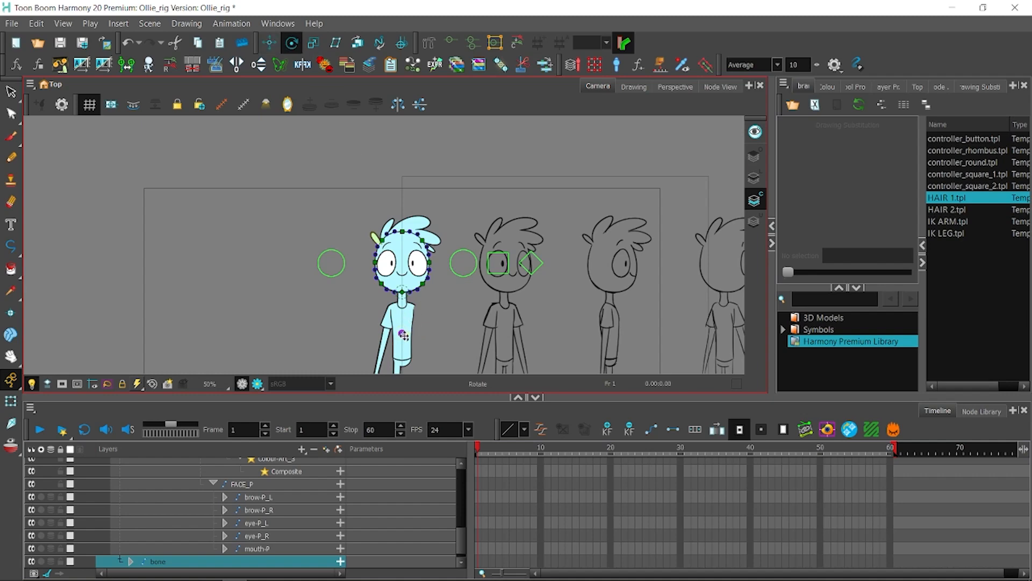
scroll(344, 220, up, 7)
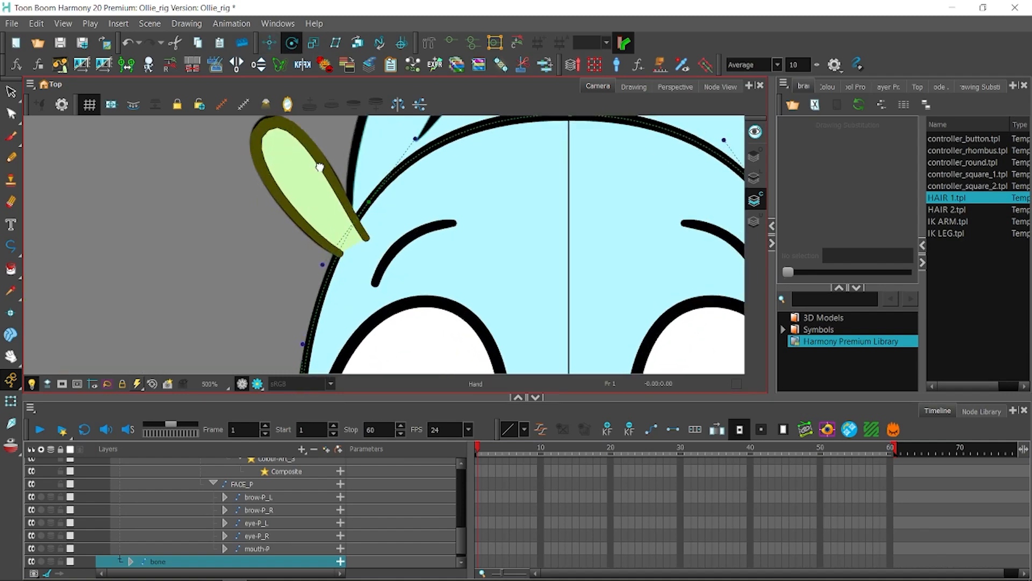
scroll(319, 167, up, 2)
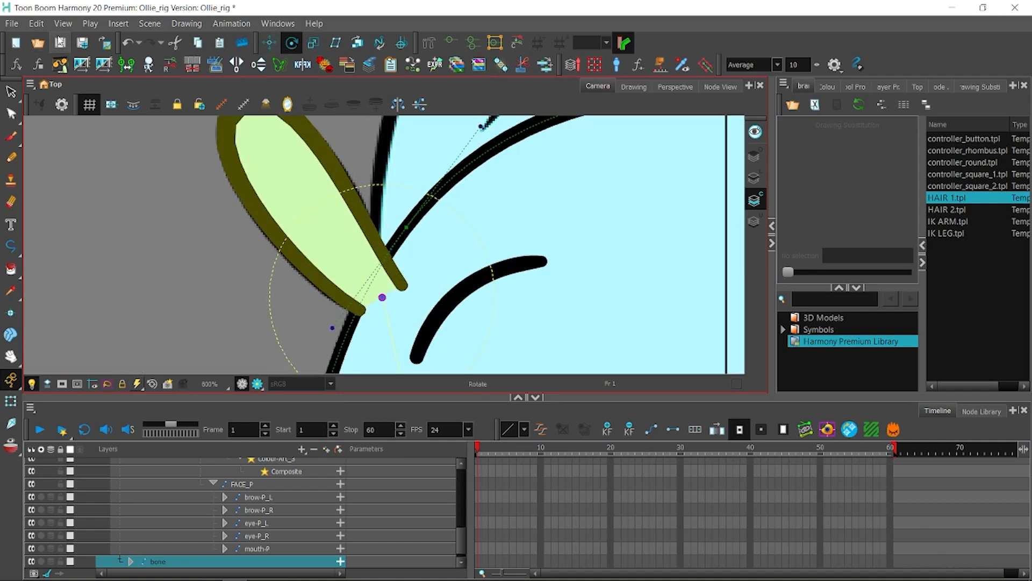
Select the next peg of the hair bone rig and move its pivot from the body to the hair tuft's base
click(720, 87)
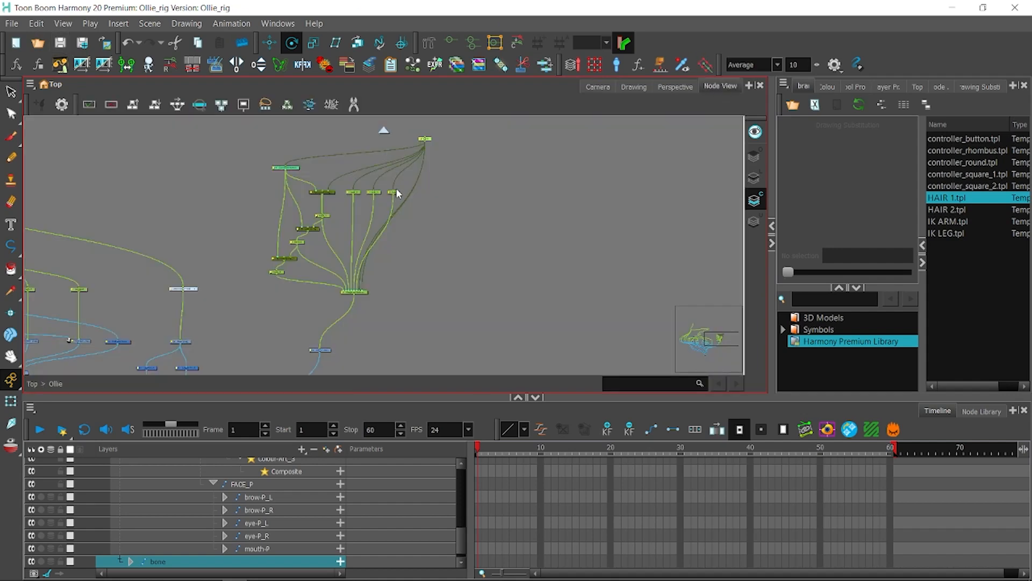
click(598, 86)
scroll(413, 334, down, 8)
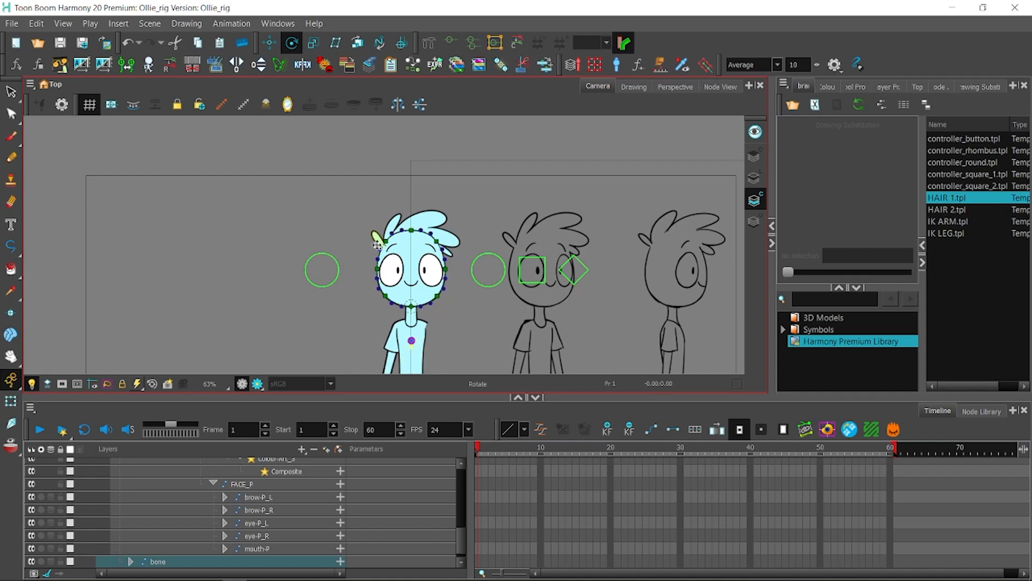
scroll(378, 244, up, 5)
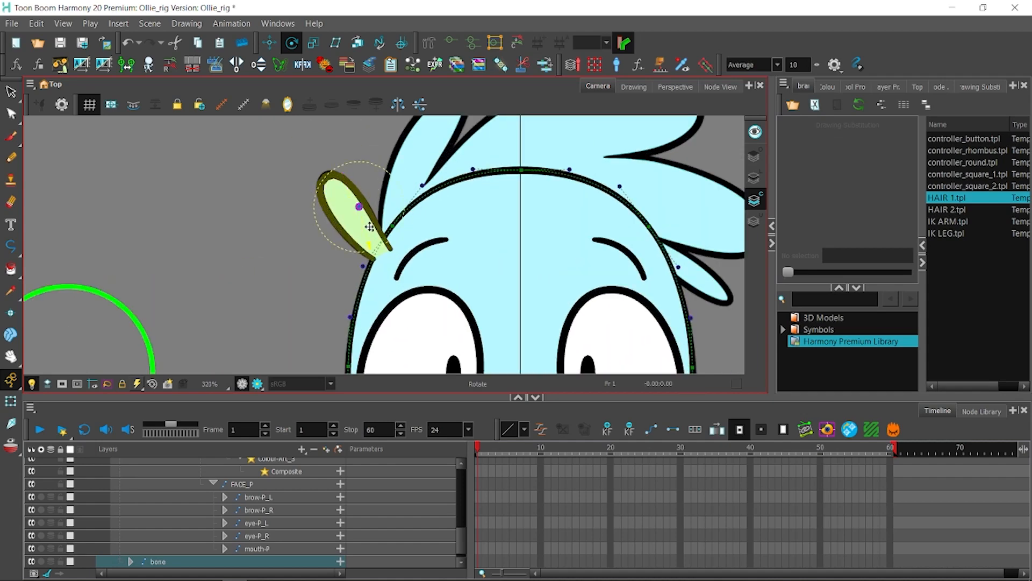
scroll(370, 226, up, 4)
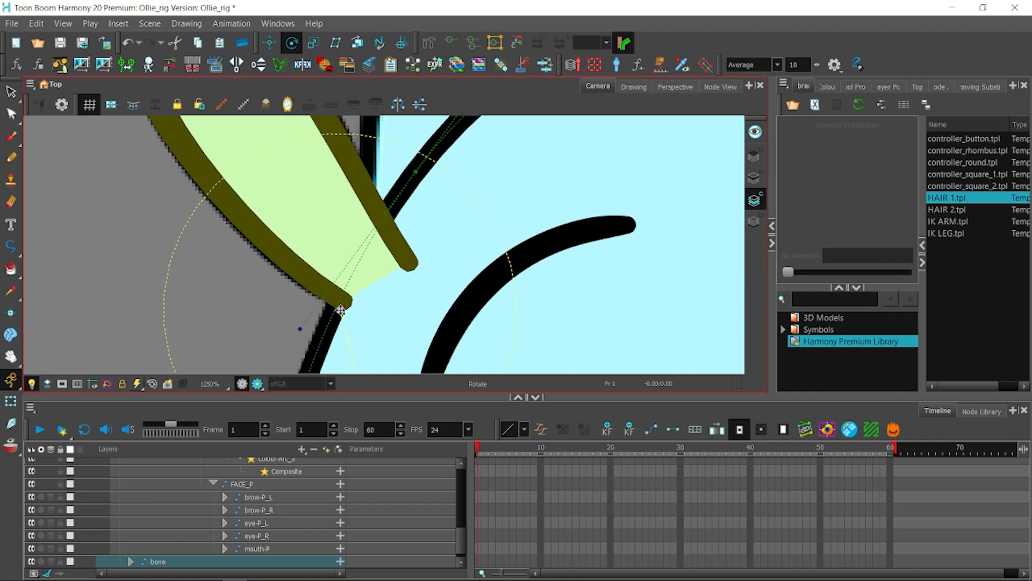
Place the selected hair rig peg's pivot at the inner end of the left tuft's base and save the scene
click(721, 86)
click(634, 86)
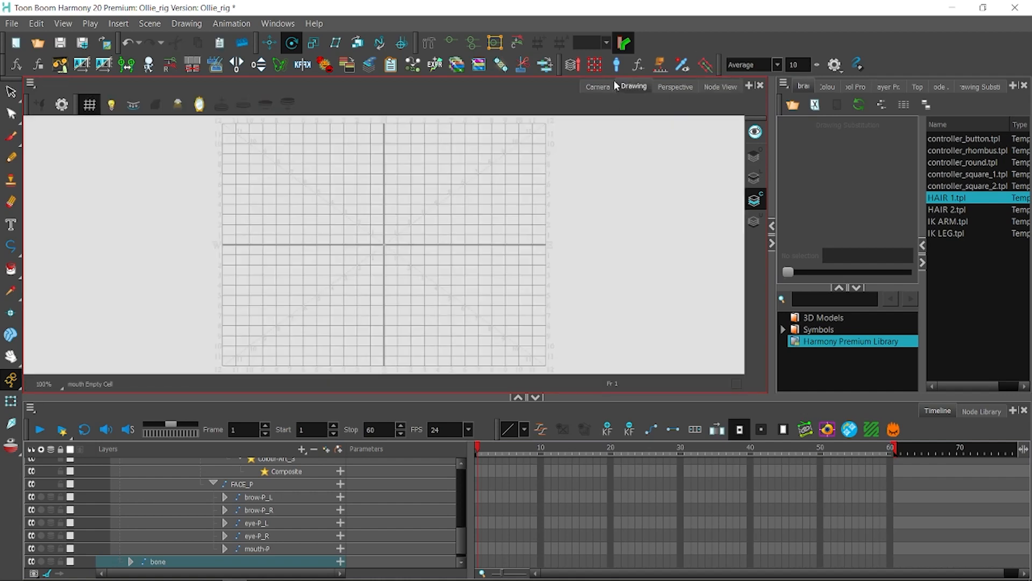
click(598, 86)
scroll(424, 268, down, 10)
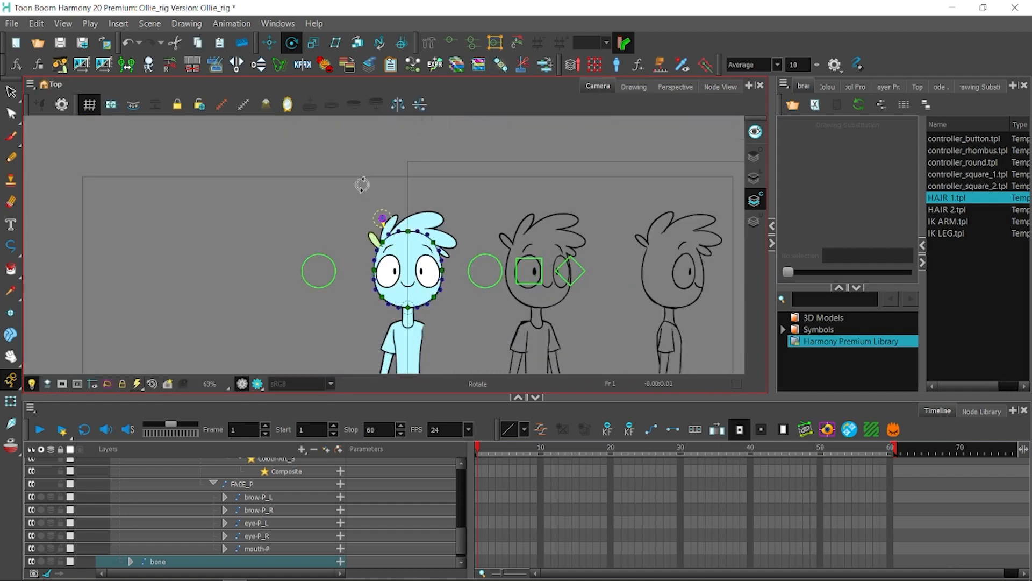
scroll(362, 183, up, 5)
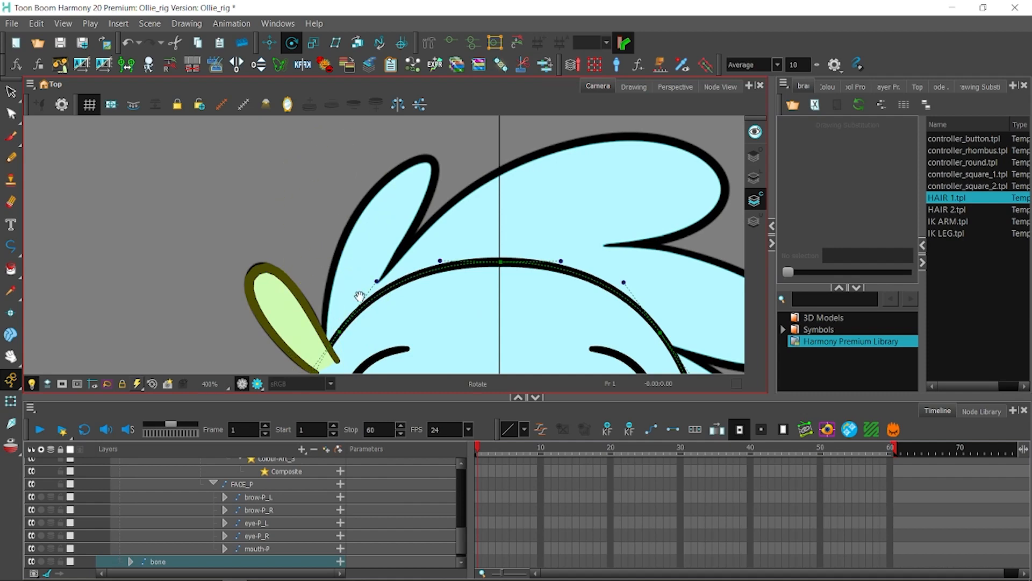
scroll(357, 296, up, 3)
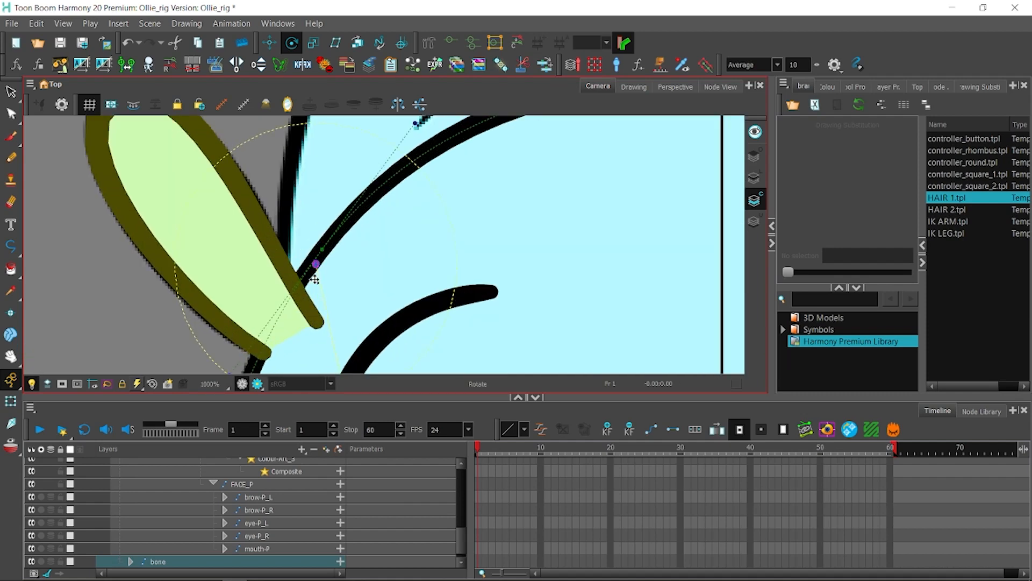
drag(314, 280, 317, 322)
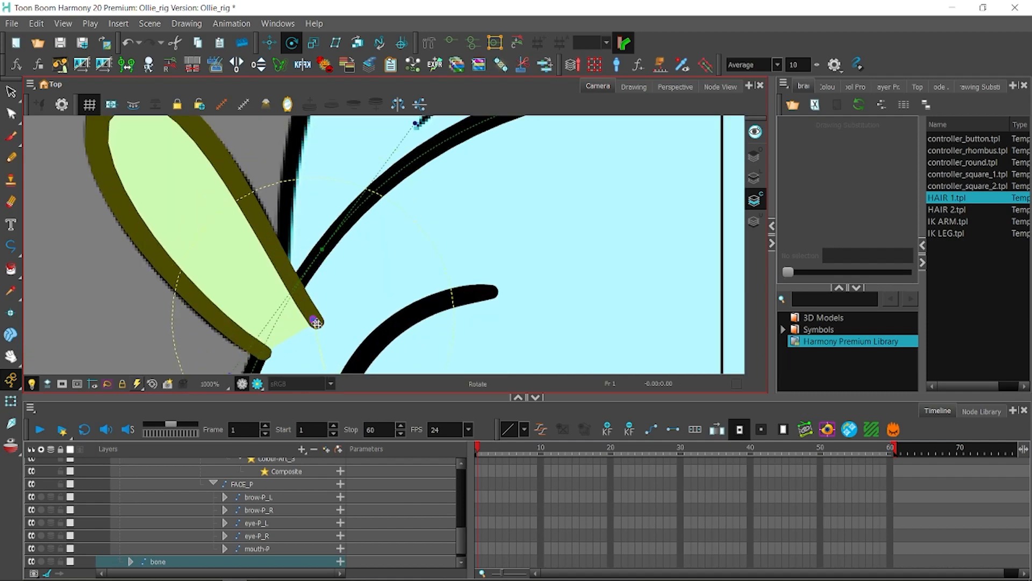
click(60, 42)
Check the hair bone rig's pegs in the node network and the pivot at the tuft's base in the camera view
click(720, 87)
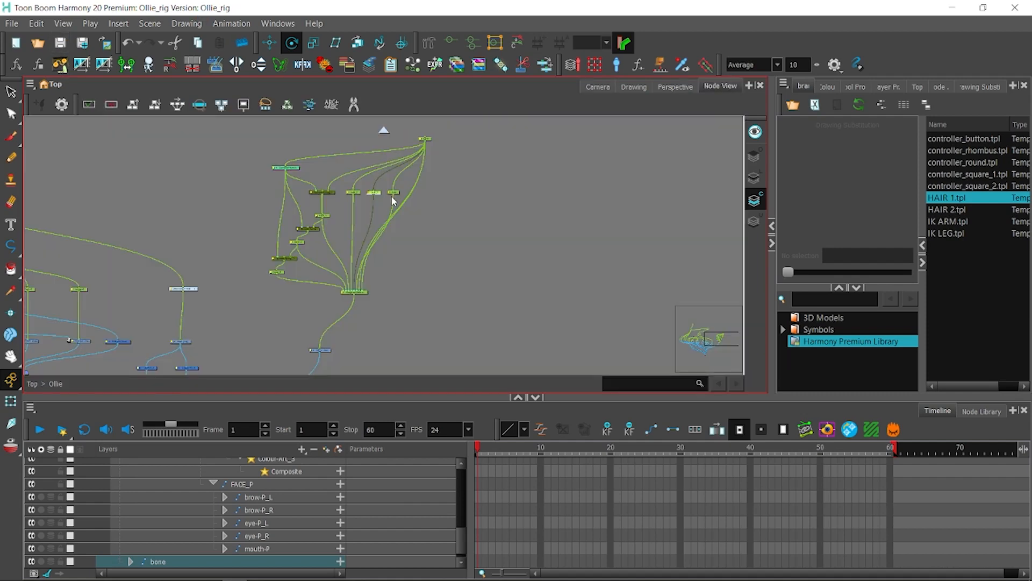
scroll(359, 212, up, 2)
drag(446, 237, 458, 239)
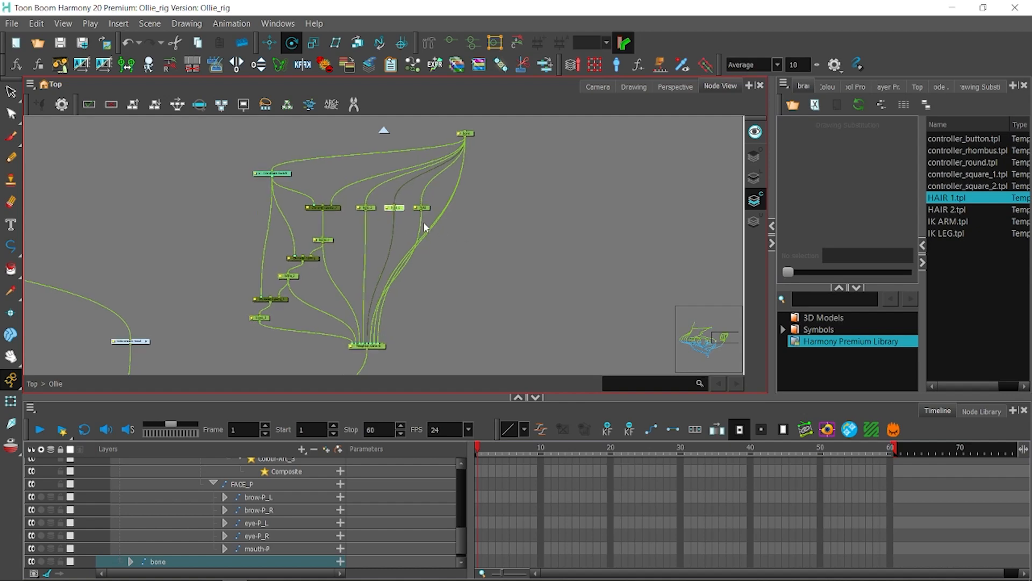
click(598, 86)
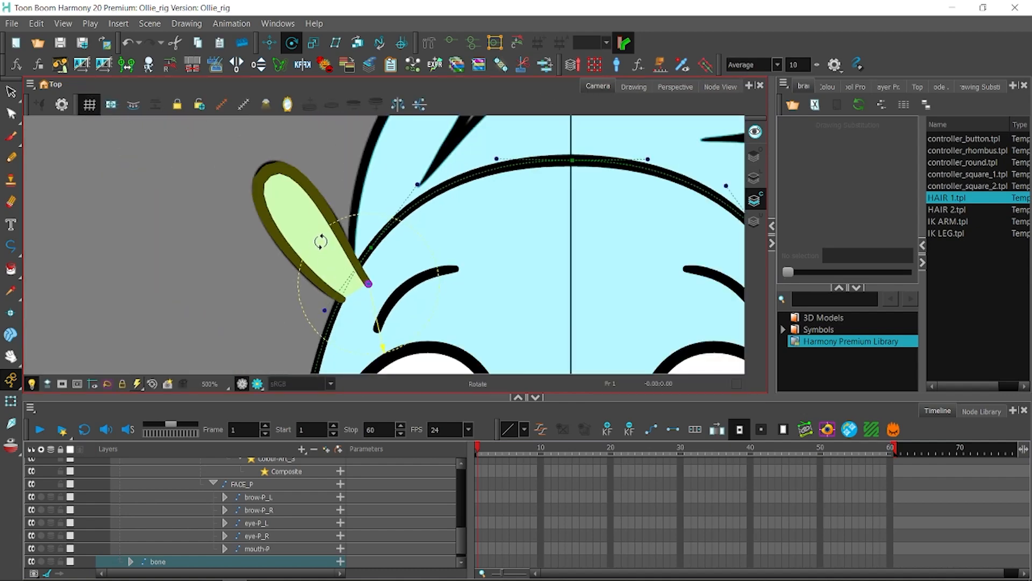
Delete the last Dynamic-Spring node and the last bone peg from the hair bone rig, leaving a two-bone chain
click(718, 86)
scroll(362, 194, up, 2)
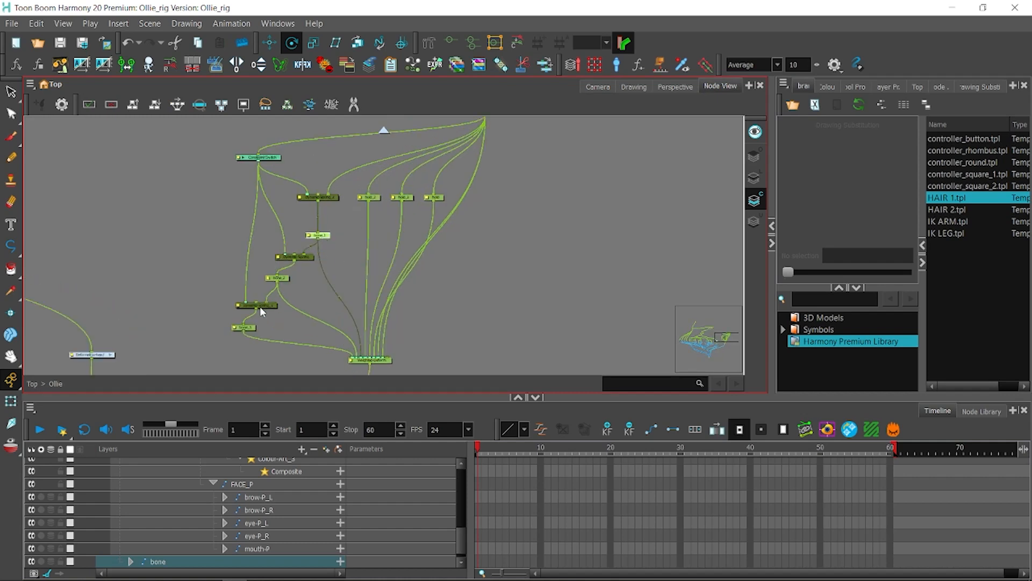
click(260, 307)
key(Delete)
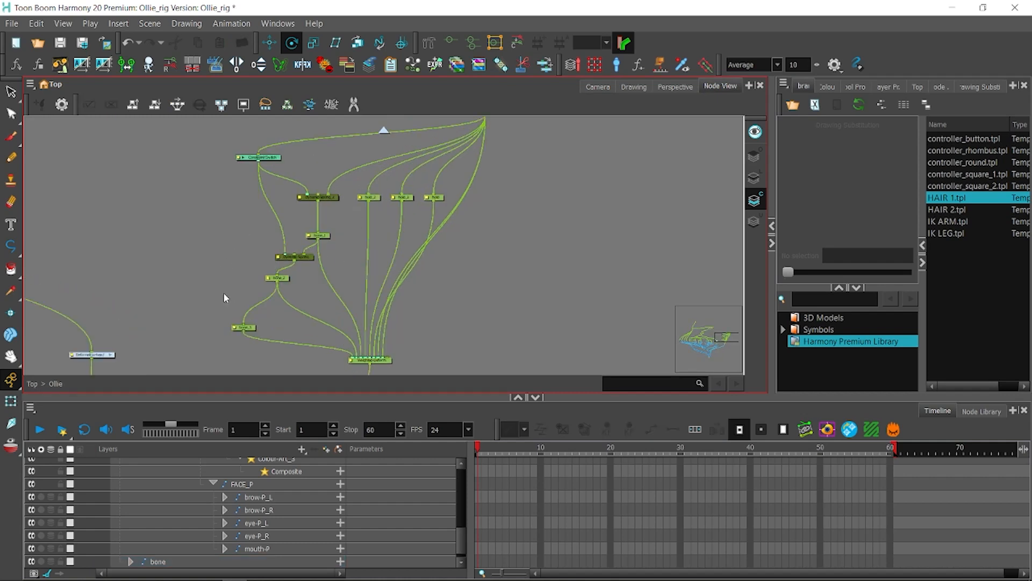
click(251, 328)
key(Delete)
drag(403, 154, 372, 192)
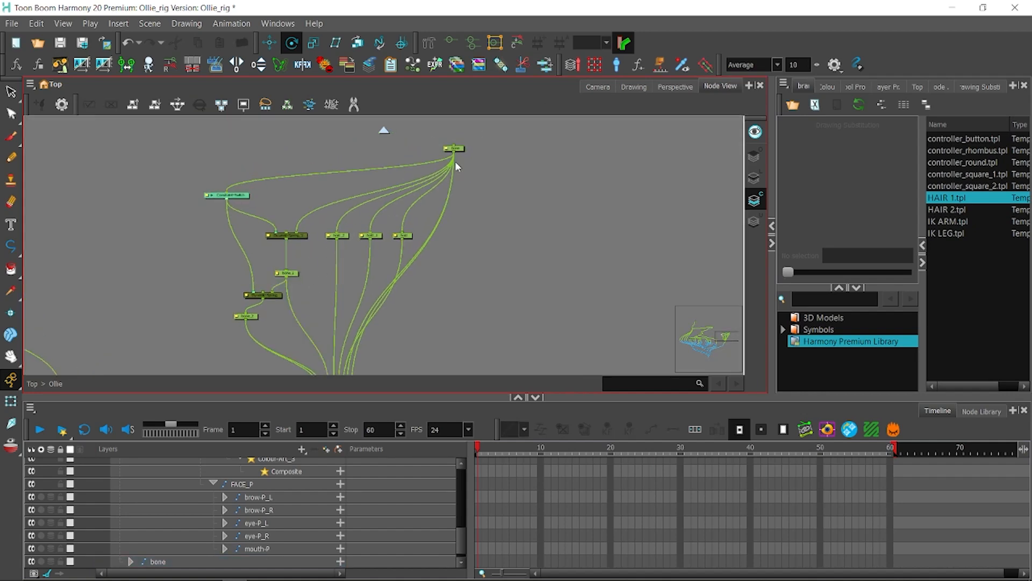
Select the first bone peg of the hair chain and place its pivot in the middle of the left hair tuft
click(290, 277)
click(596, 86)
scroll(407, 189, down, 7)
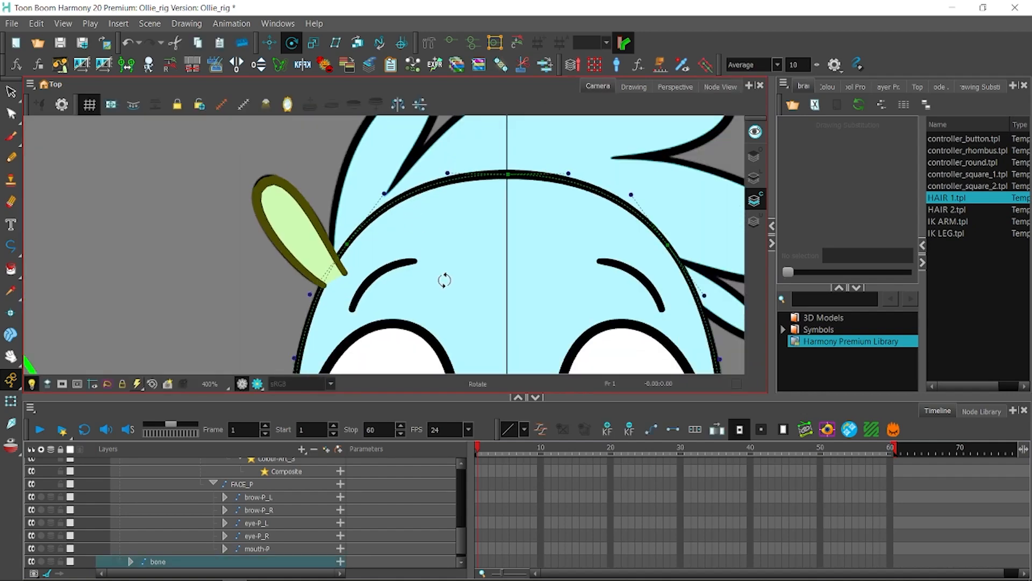
drag(446, 264, 391, 222)
key(1)
key(1)
key(1)
key(2)
key(2)
key(2)
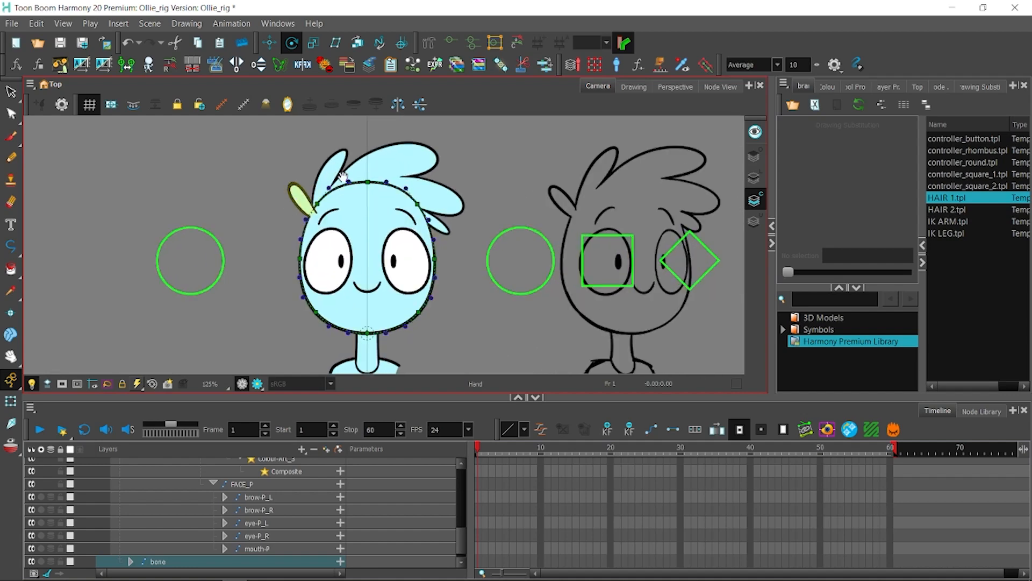
scroll(302, 183, up, 4)
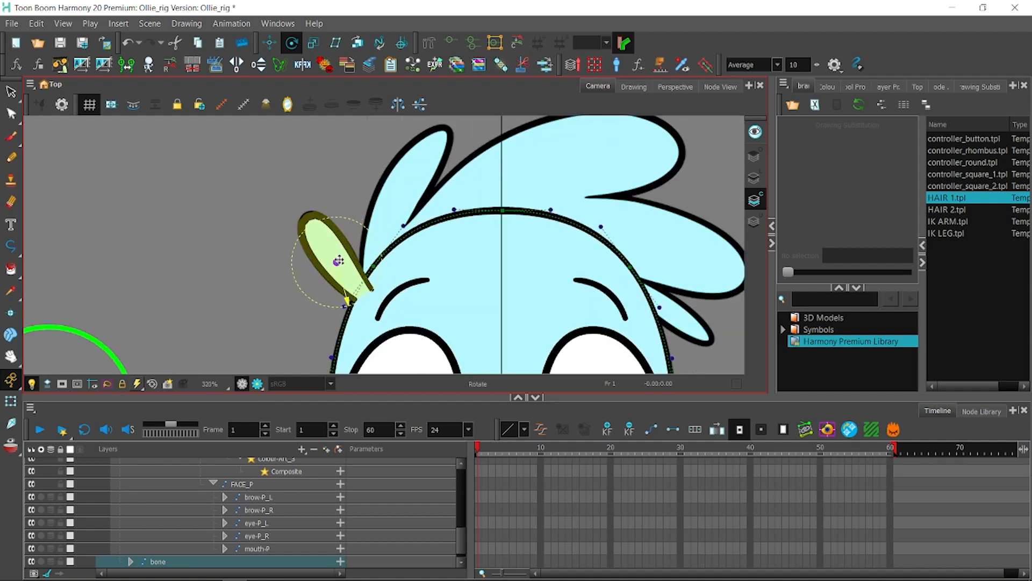
Place the last bone peg's pivot at the tip of the left hair tuft and save the scene
click(738, 87)
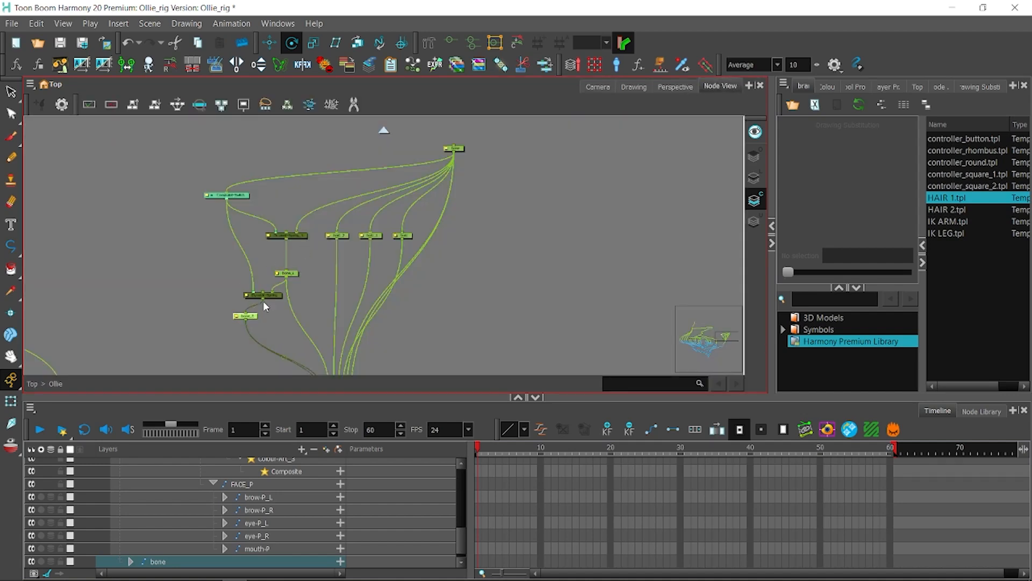
click(597, 87)
scroll(392, 269, down, 6)
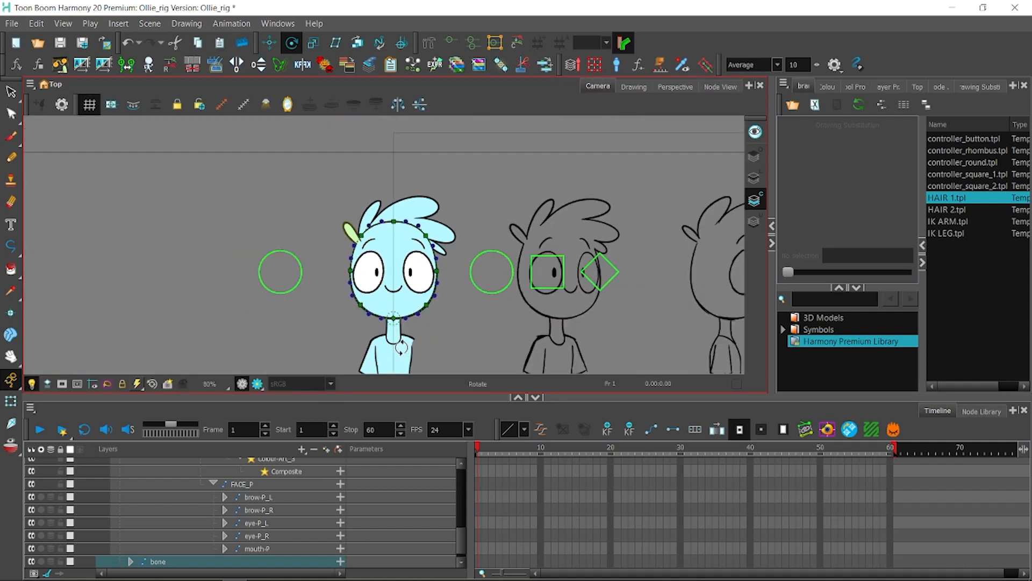
scroll(361, 229, up, 8)
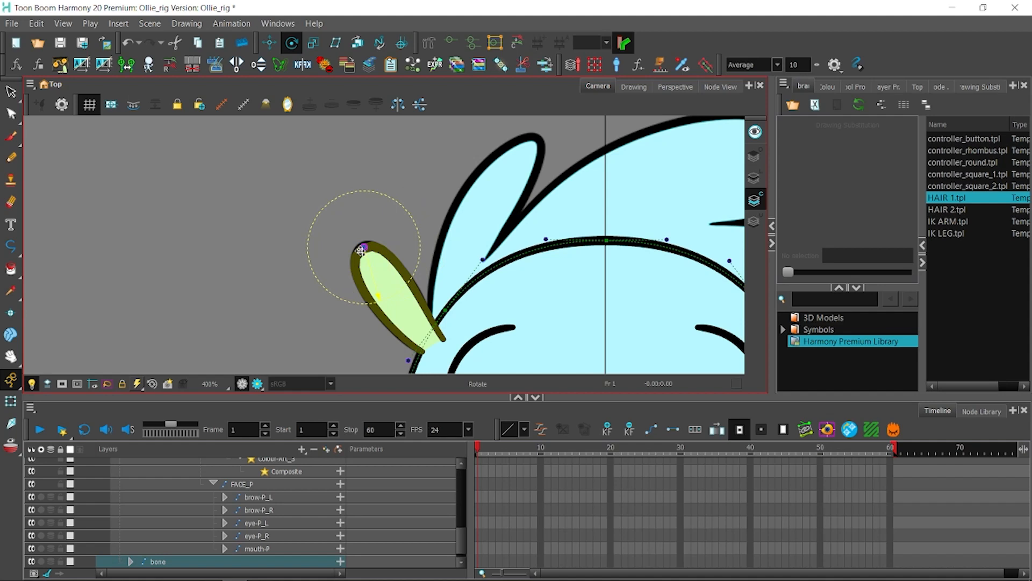
drag(360, 251, 337, 180)
click(60, 43)
Delete the surplus hold peg that belonged to the removed bone from the hair bone rig
click(709, 87)
click(322, 199)
drag(312, 215, 309, 216)
click(596, 86)
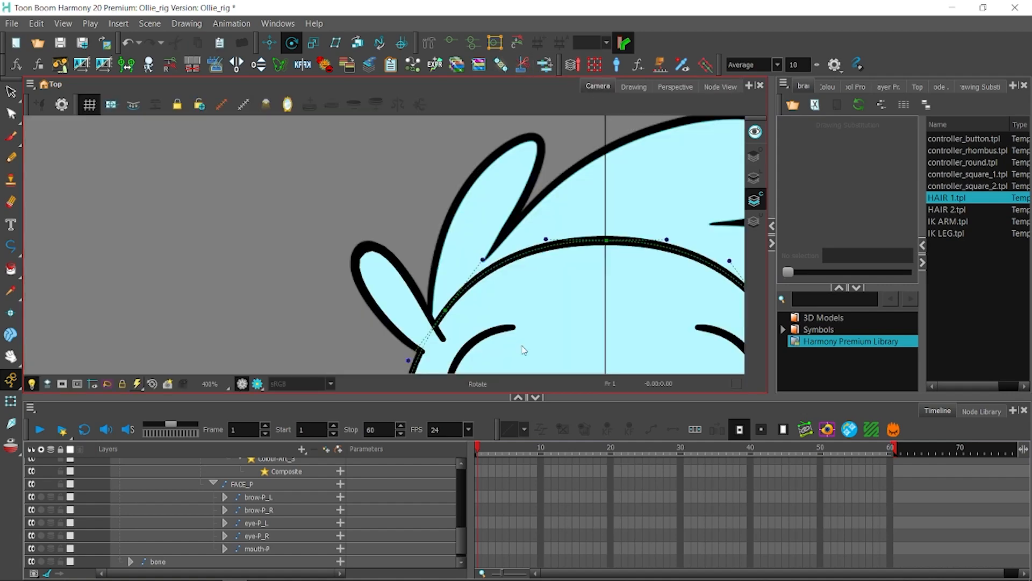
Select the hair_a drawing with the Transform tool and connect the hair bone rig's top peg to the Weighted-Deform node
mouse_move(458, 533)
mouse_down()
mouse_move(459, 493)
mouse_move(466, 543)
mouse_up()
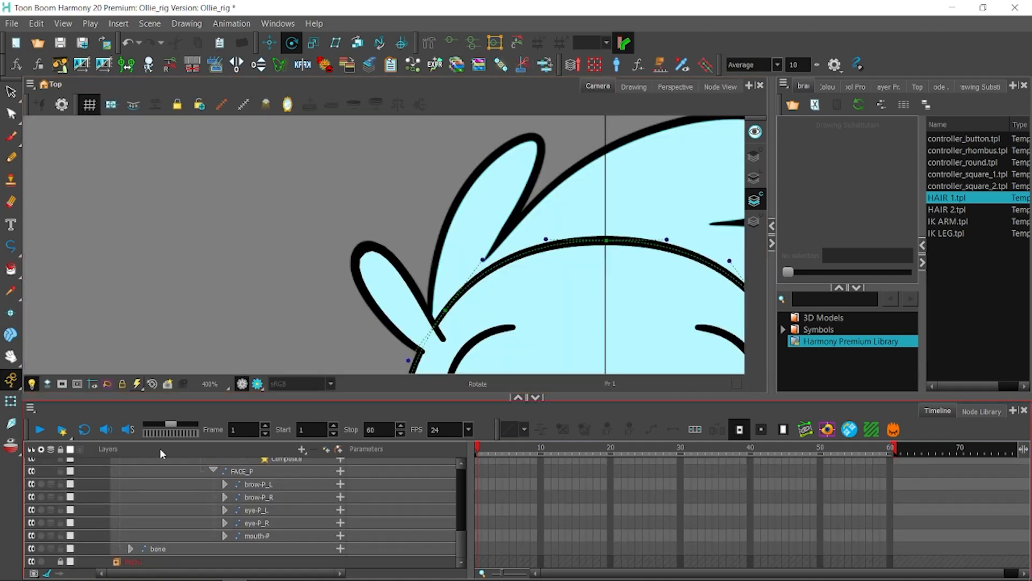
key(shift+t)
click(402, 304)
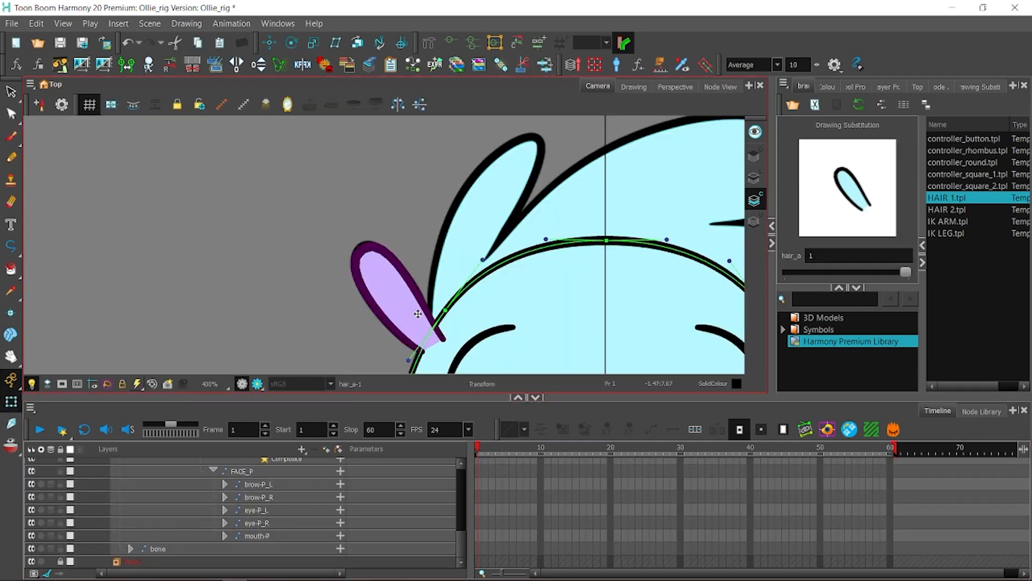
click(721, 87)
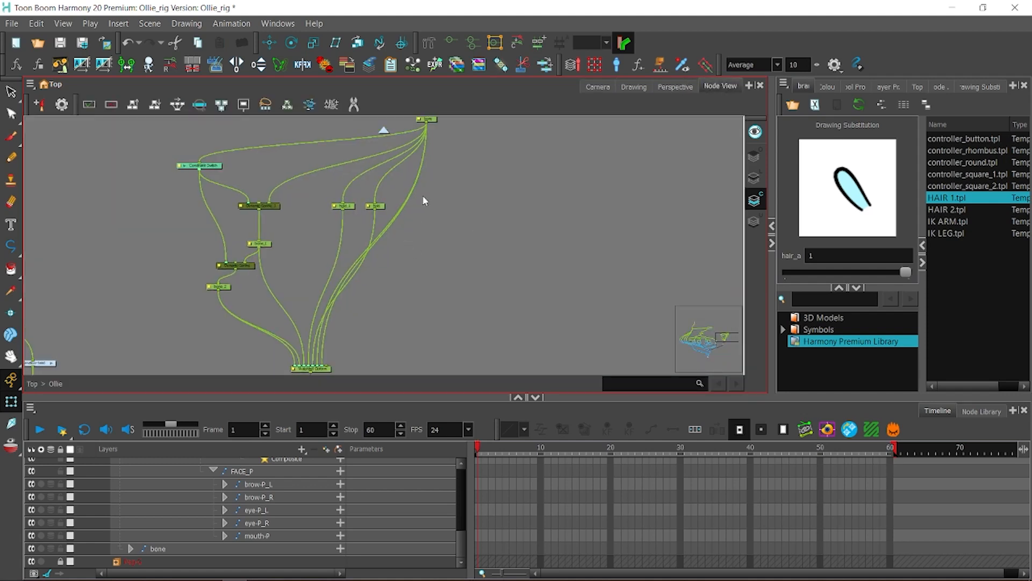
drag(428, 128, 328, 367)
click(598, 86)
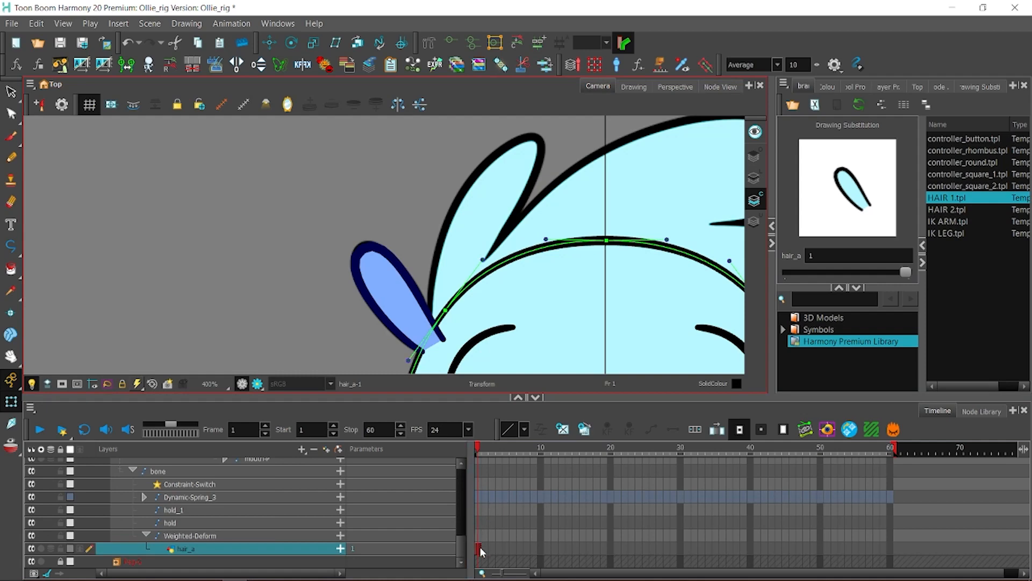
Extend the exposure of the hair_a drawing through frame 60 and save the scene
drag(481, 548, 574, 547)
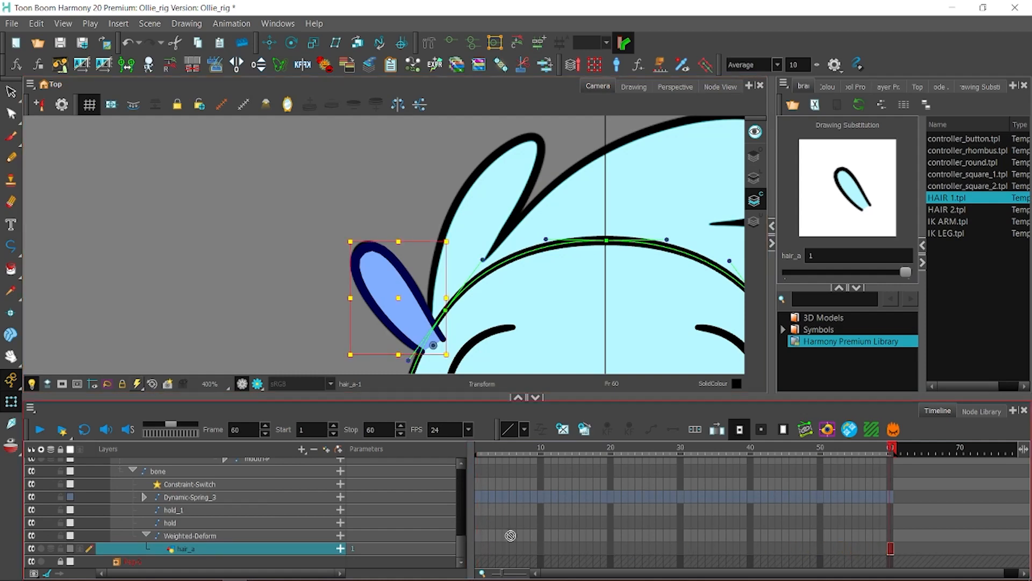
drag(481, 553, 479, 552)
click(61, 43)
Key HEAD_CTRL at frame 9 and rotate it clockwise at frame 14 to test the head tilt
click(292, 228)
scroll(292, 228, down, 4)
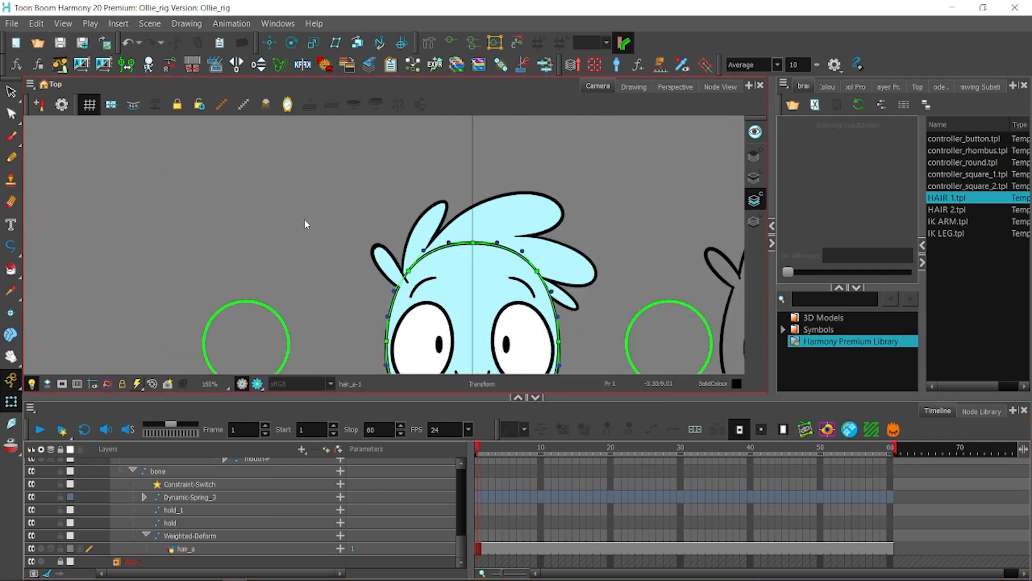
drag(304, 219, 201, 151)
click(608, 280)
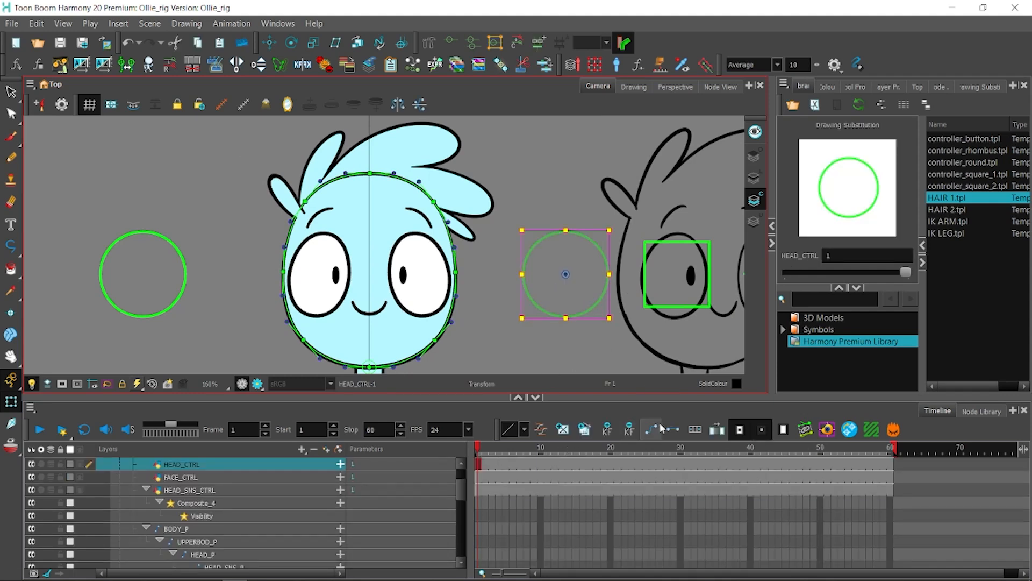
click(533, 463)
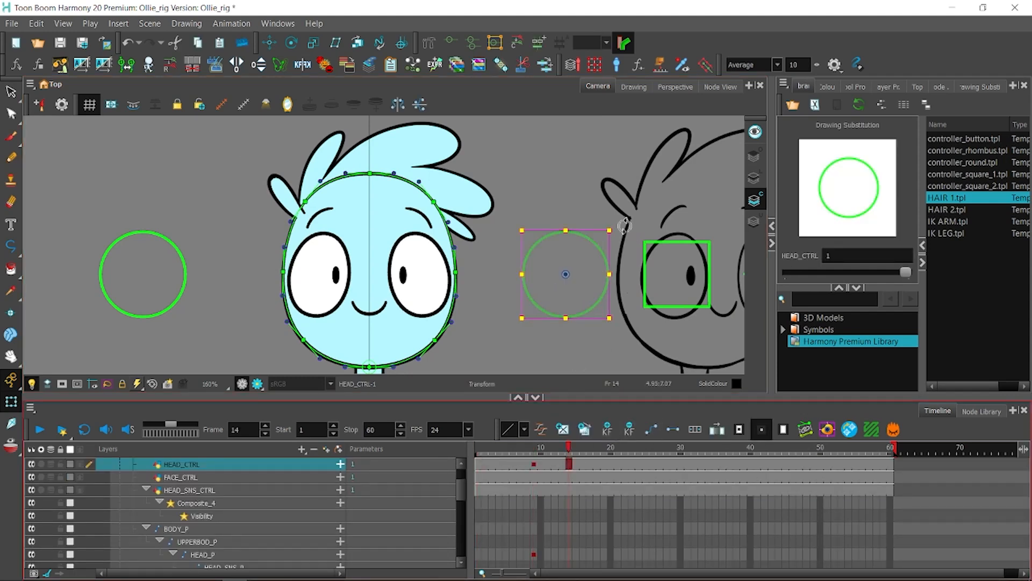
drag(624, 224, 648, 246)
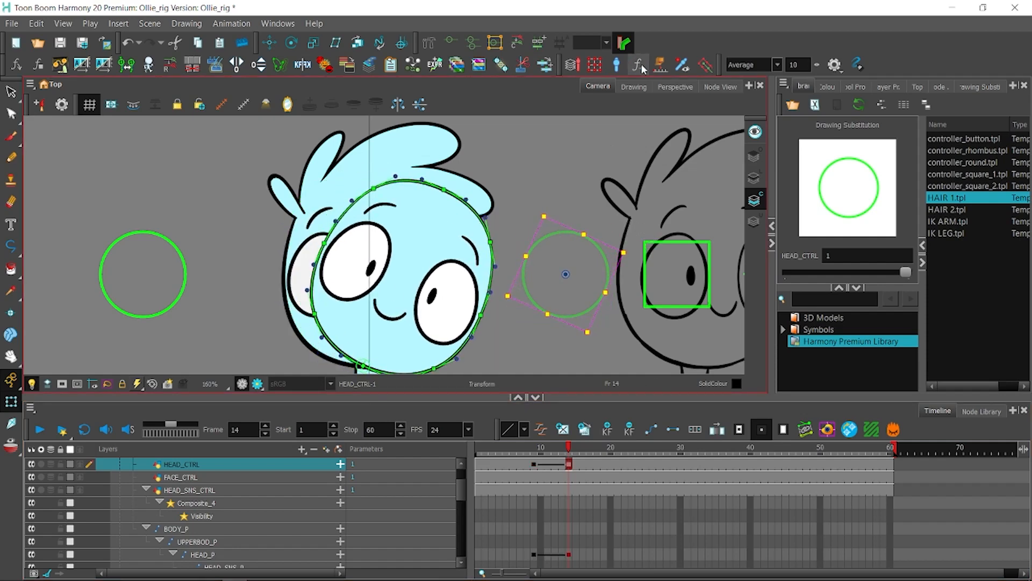
Connect the output of the node joining the two head pegs to the top peg of the hair bone rig
click(716, 86)
drag(329, 136, 479, 245)
scroll(479, 245, down, 4)
drag(101, 219, 199, 230)
scroll(243, 234, up, 2)
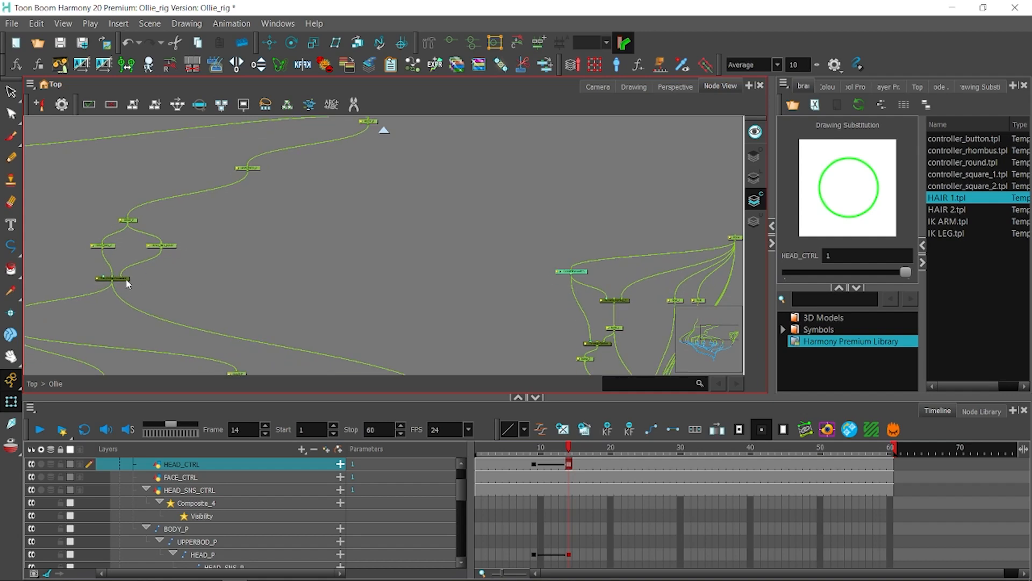
drag(111, 280, 696, 237)
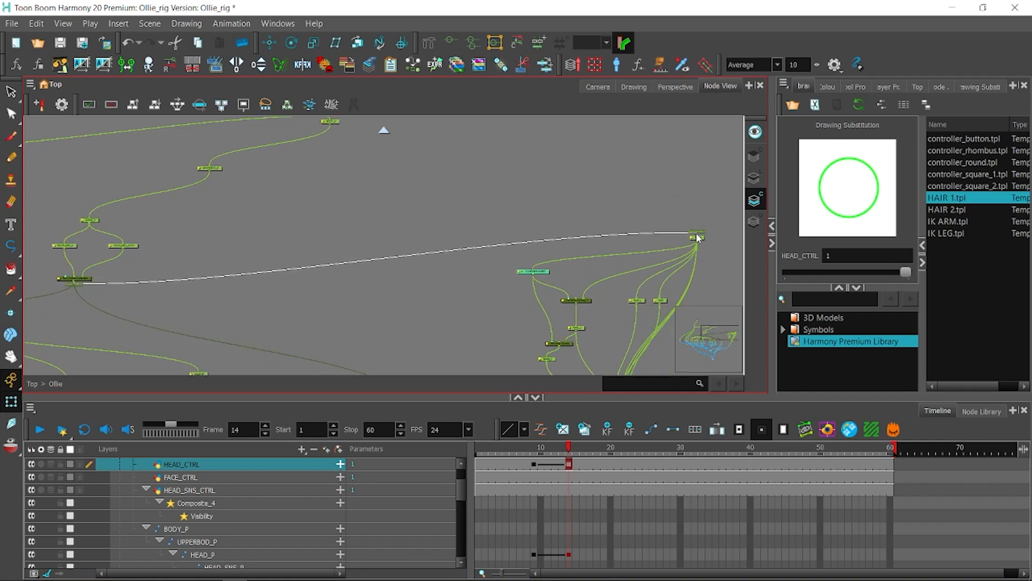
click(587, 87)
Play back the head tilt repeatedly to examine how the left hair tuft follows the head
click(519, 447)
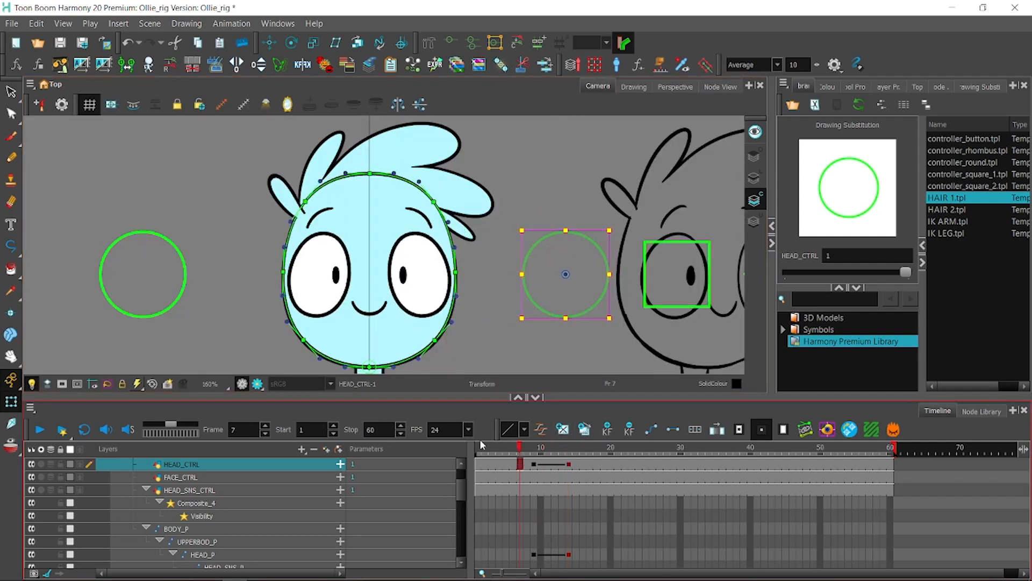
click(40, 431)
click(40, 430)
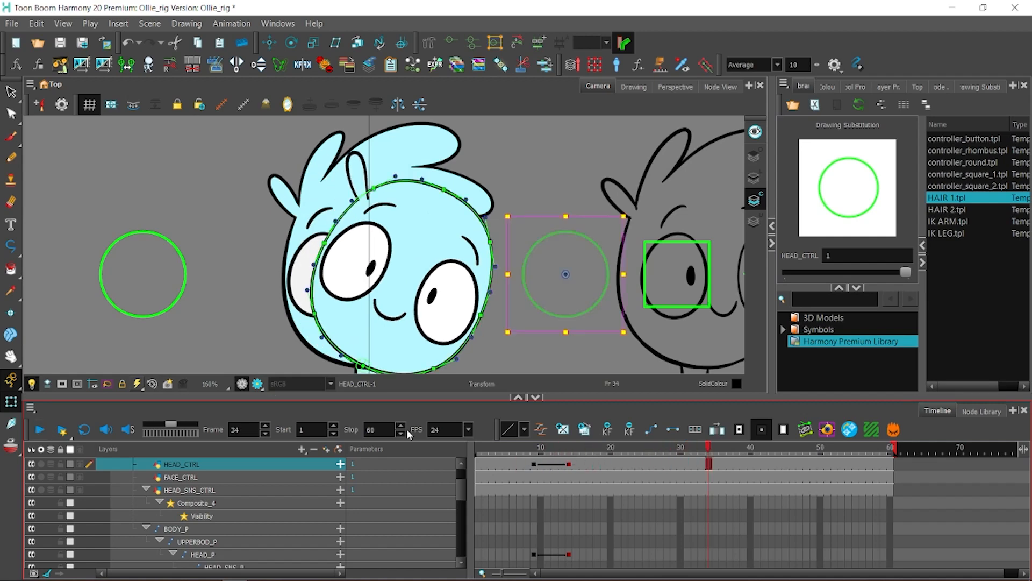
drag(471, 447, 439, 447)
click(445, 447)
click(40, 431)
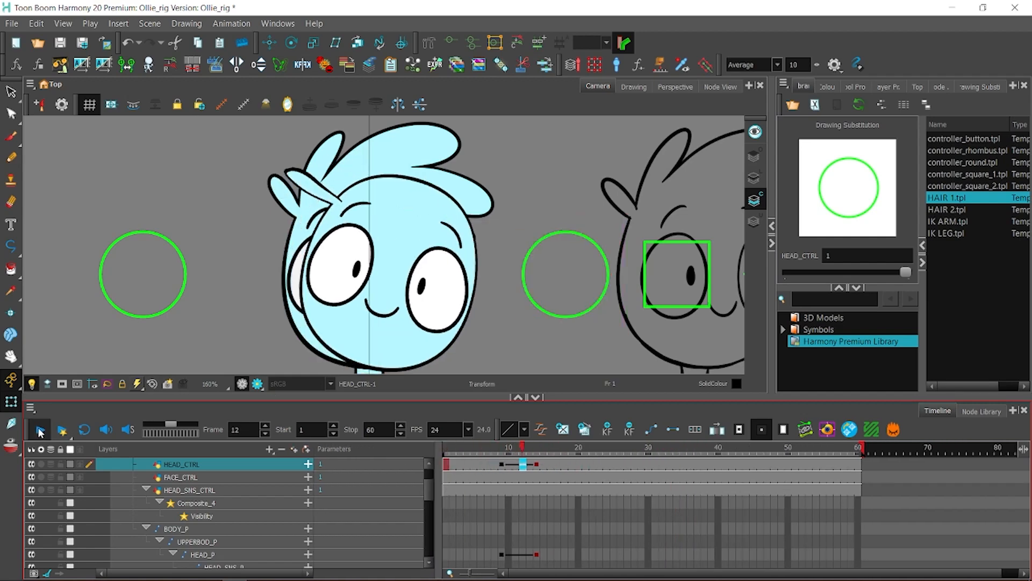
Replace the test keys with HEAD_CTRL keys at frames 11 and 15, tilting the head counterclockwise, and play the animation
click(465, 456)
drag(465, 456, 488, 464)
click(585, 430)
click(515, 455)
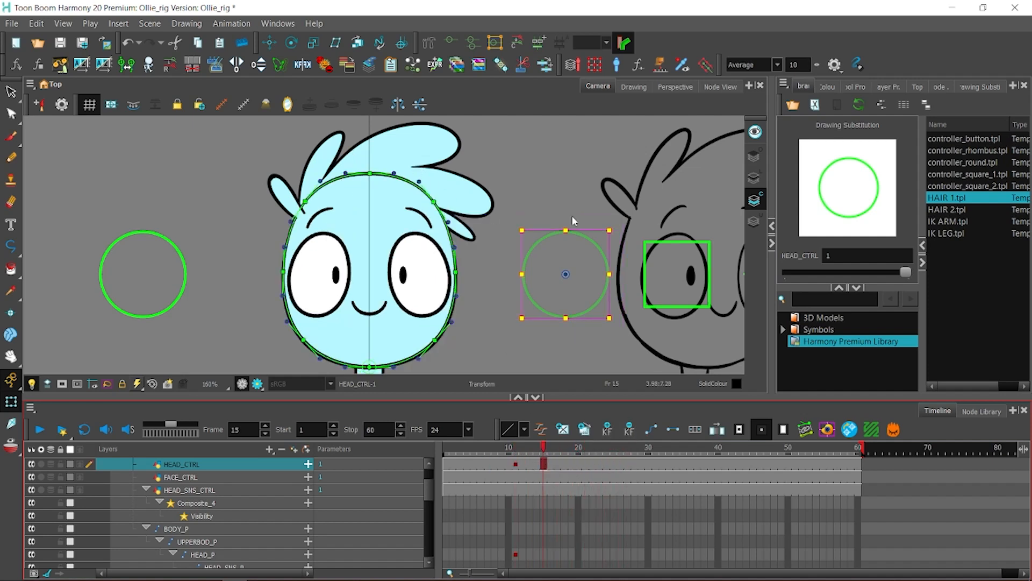
drag(618, 231, 585, 223)
click(515, 450)
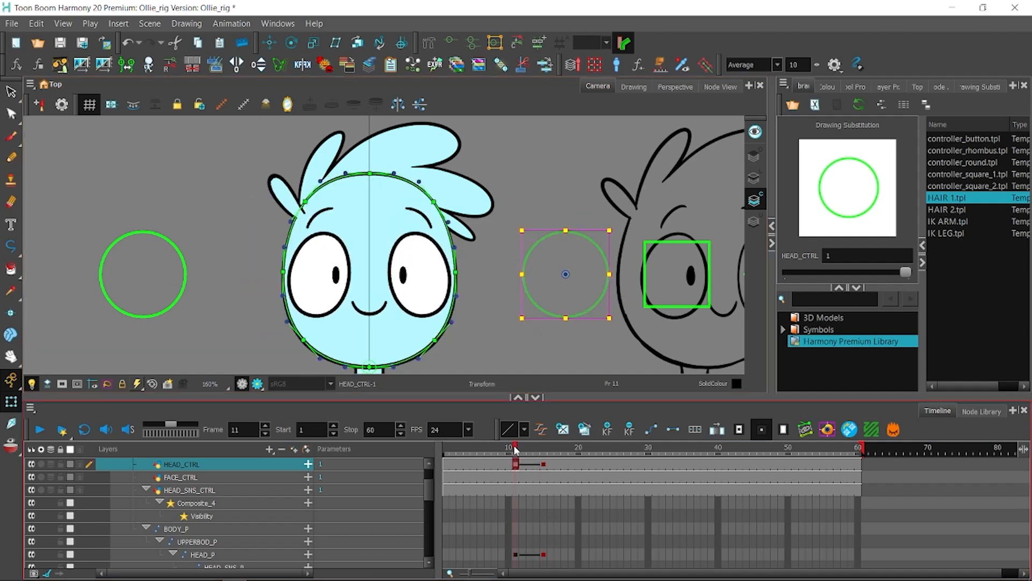
click(40, 428)
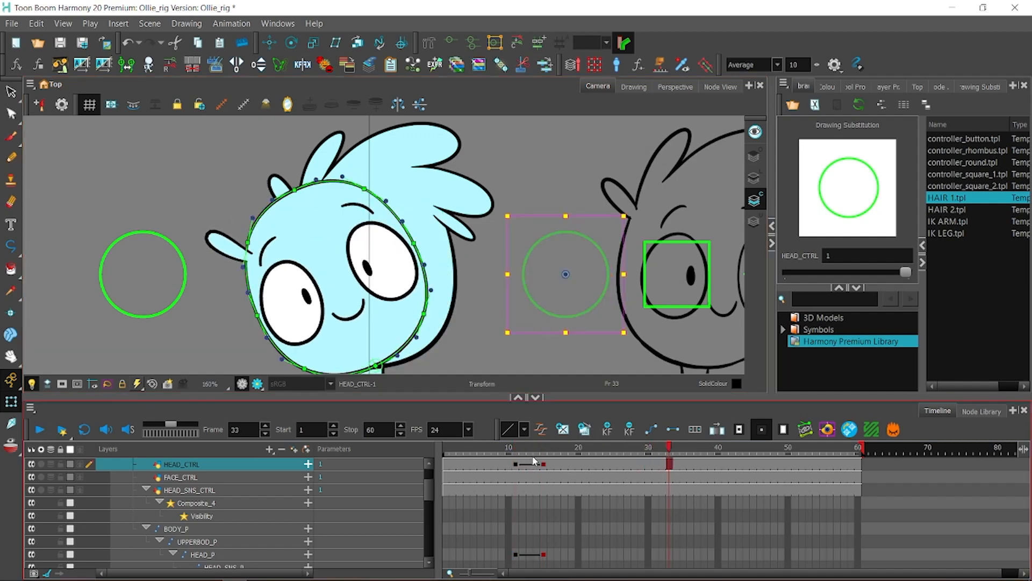
Delete the head-tilt test keyframes from HEAD_CTRL and return to frame 1
click(515, 450)
drag(515, 451, 446, 449)
click(629, 429)
click(162, 159)
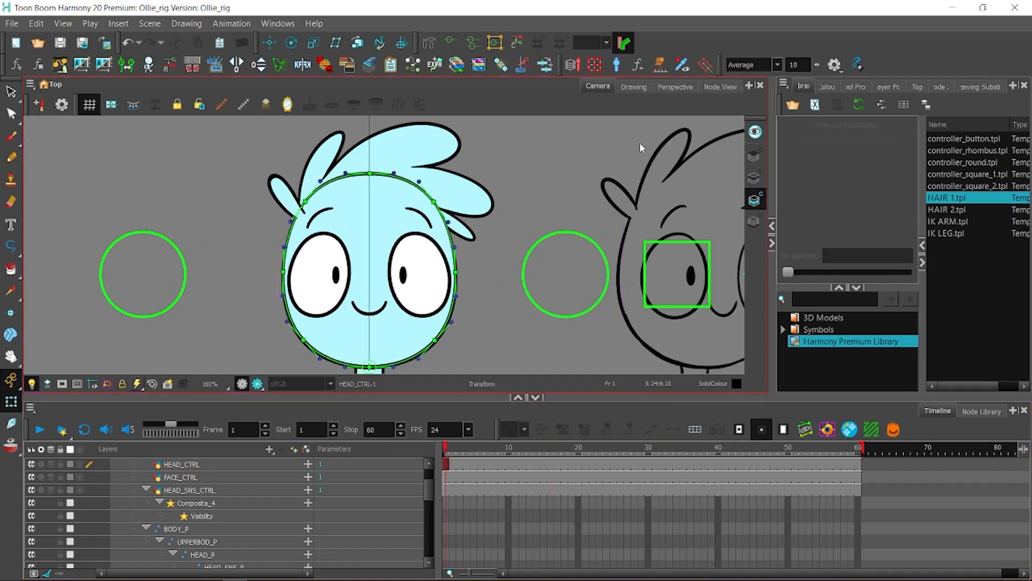
Rearrange the nodes of the hair bone rig below its top peg more tidily and save the scene
drag(429, 487, 421, 555)
click(708, 86)
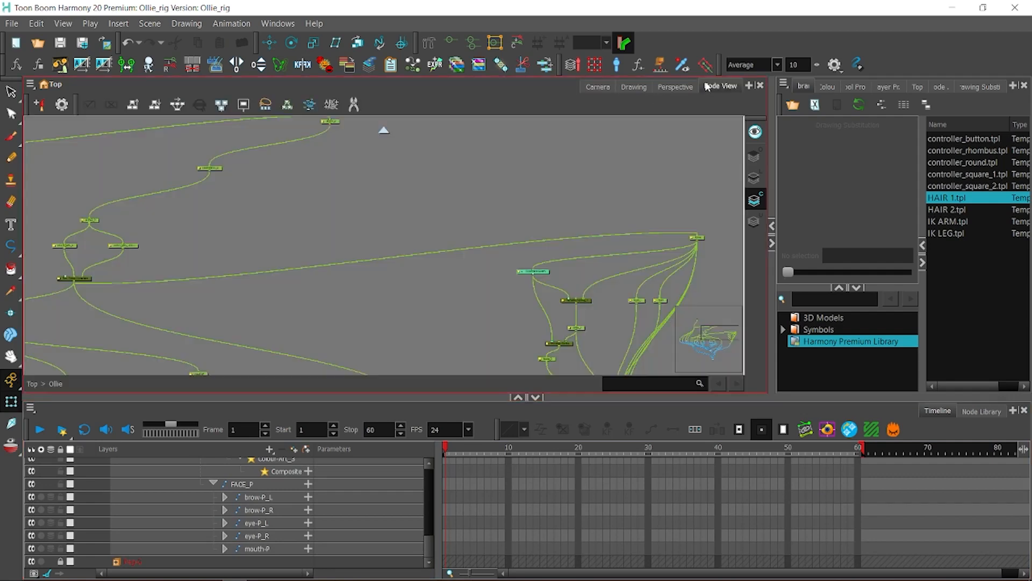
drag(425, 182, 282, 117)
scroll(554, 208, down, 2)
scroll(463, 181, up, 2)
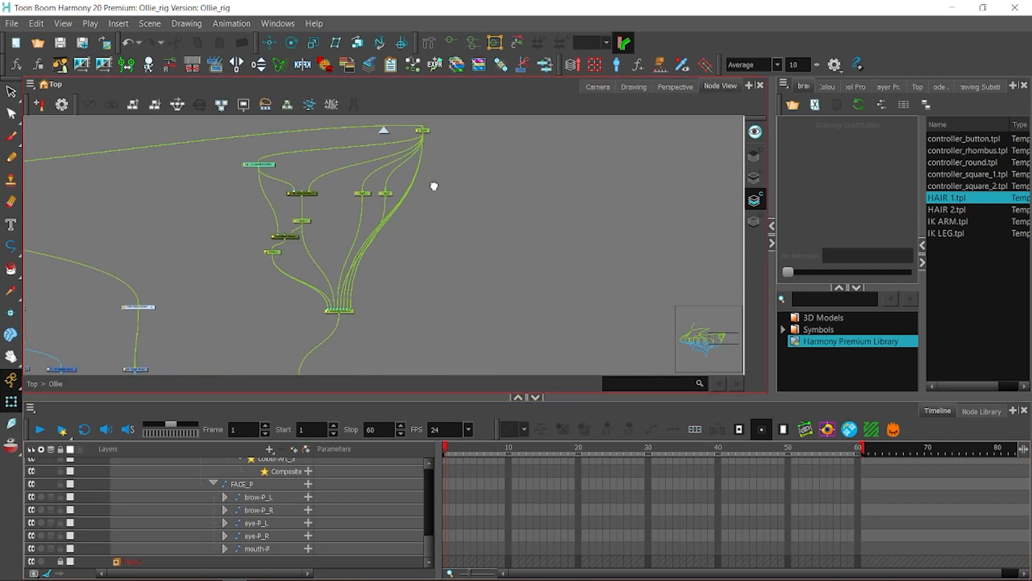
drag(434, 185, 440, 216)
mouse_move(370, 222)
mouse_down()
mouse_move(344, 223)
mouse_move(373, 224)
mouse_up()
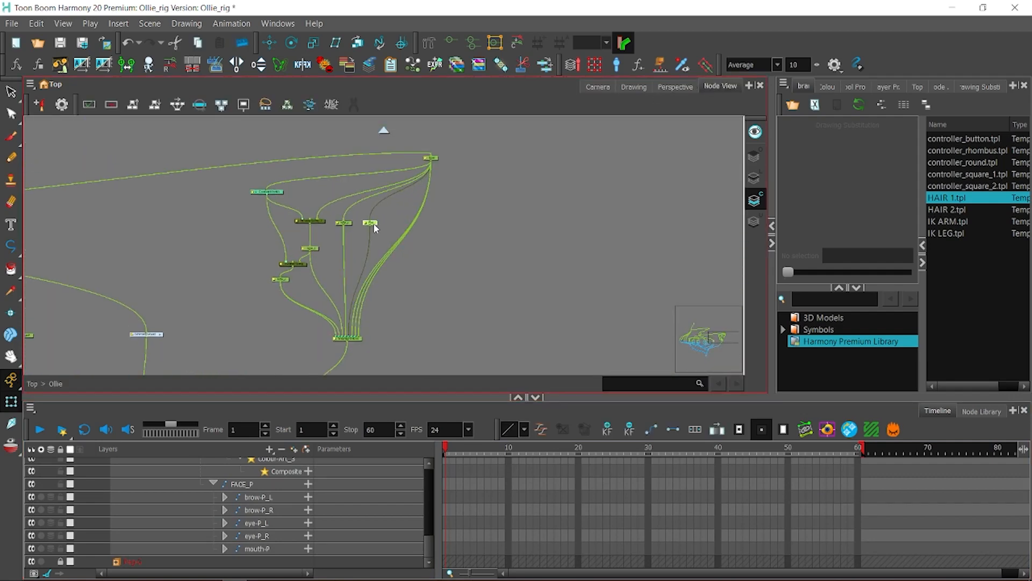
drag(435, 157, 429, 160)
click(449, 226)
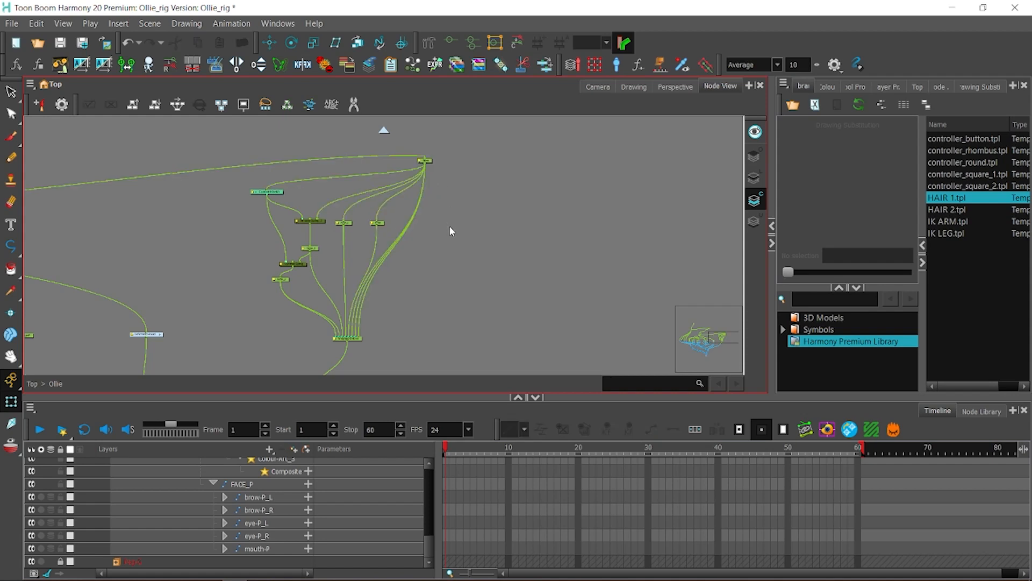
drag(449, 226, 440, 177)
drag(348, 286, 359, 275)
drag(320, 352, 338, 321)
scroll(402, 252, down, 1)
drag(408, 225, 386, 273)
click(63, 43)
Rename the top peg of the left hair tuft's bone rig as hair_a_p
click(595, 87)
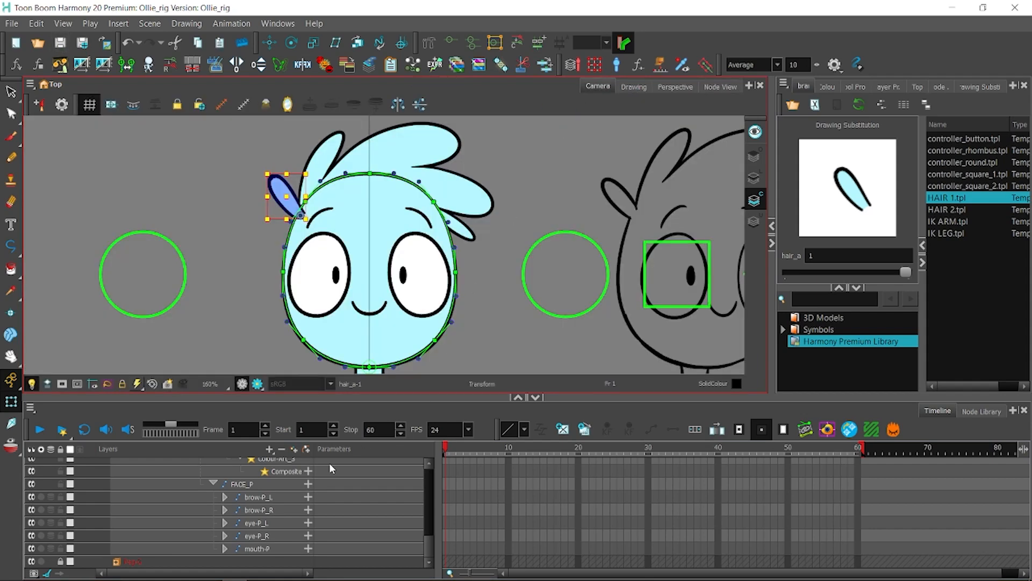
click(719, 87)
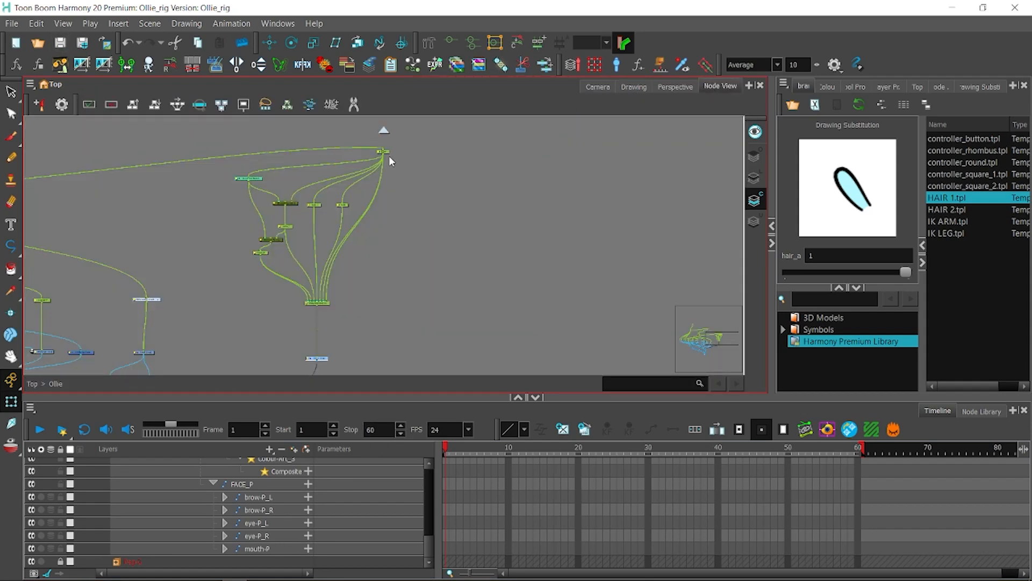
click(386, 154)
click(598, 86)
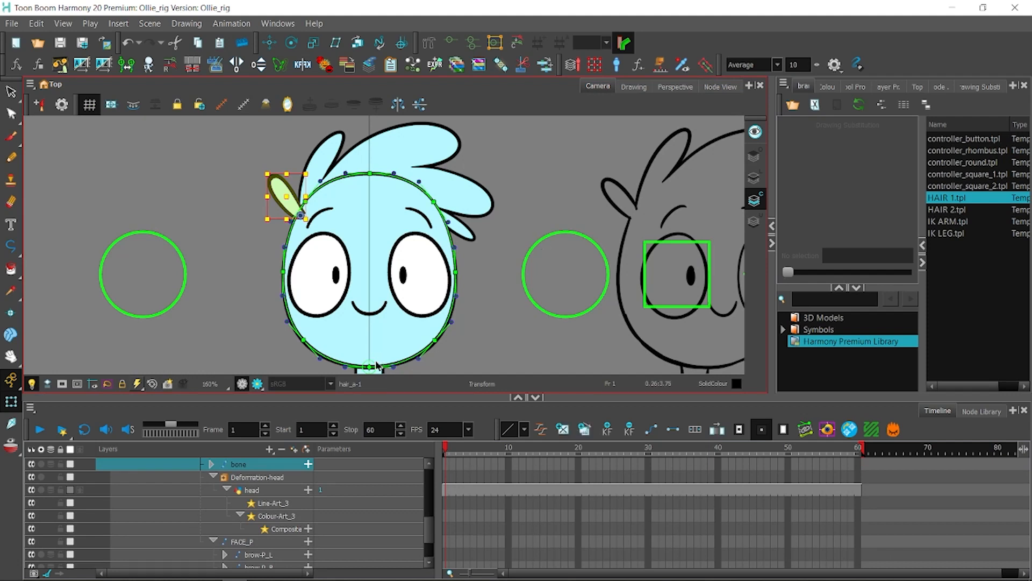
click(720, 86)
click(887, 86)
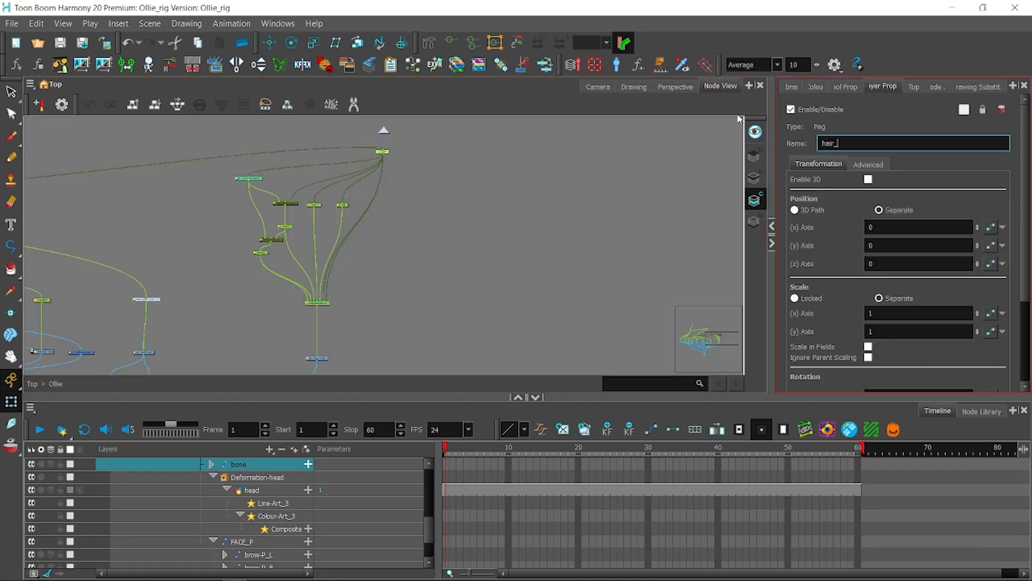
click(604, 90)
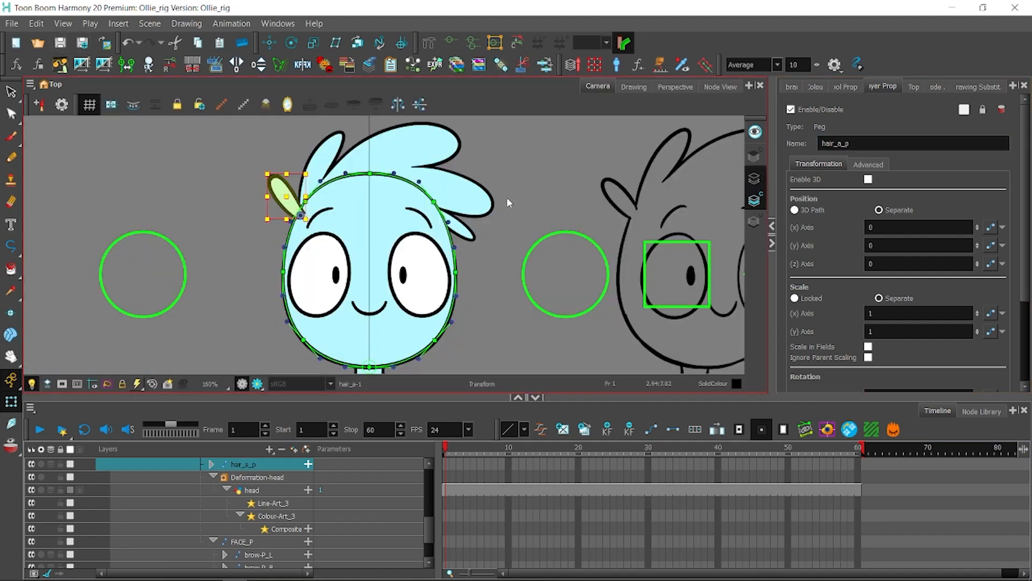
Duplicate the hair_a_p rig and place the copied nodes beside the original in the node network
right_click(235, 463)
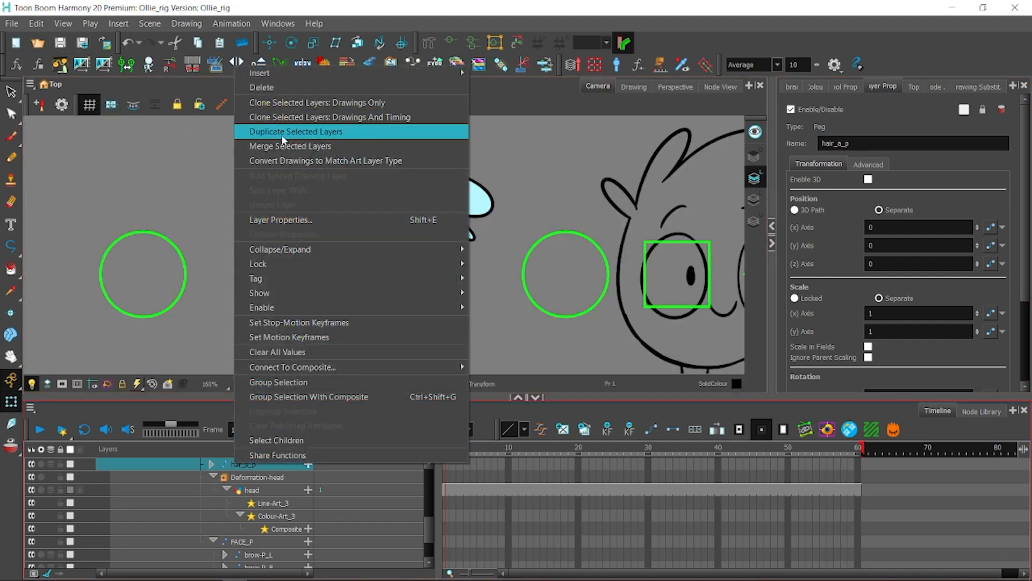
click(284, 134)
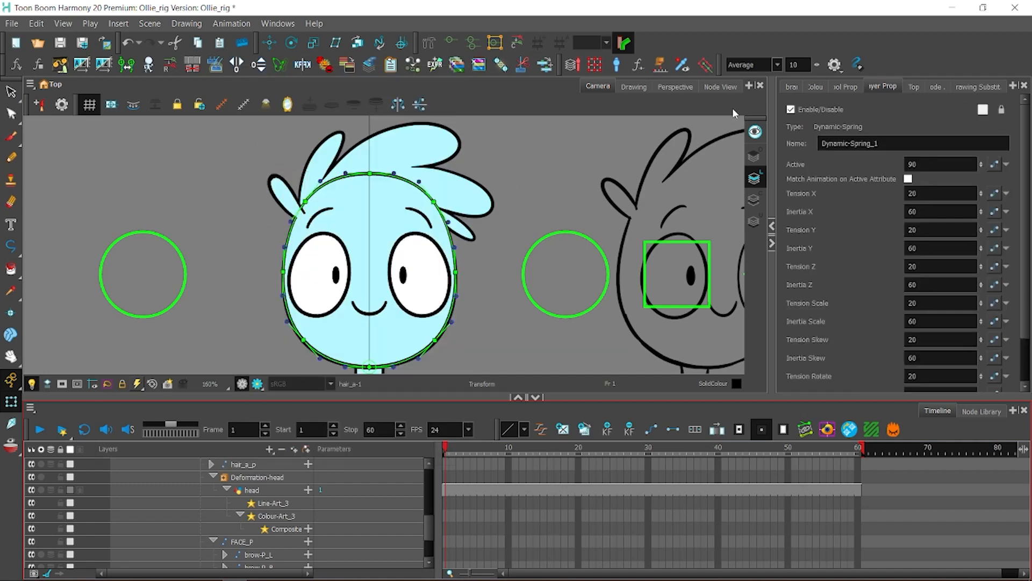
click(723, 87)
drag(389, 157, 558, 170)
click(558, 170)
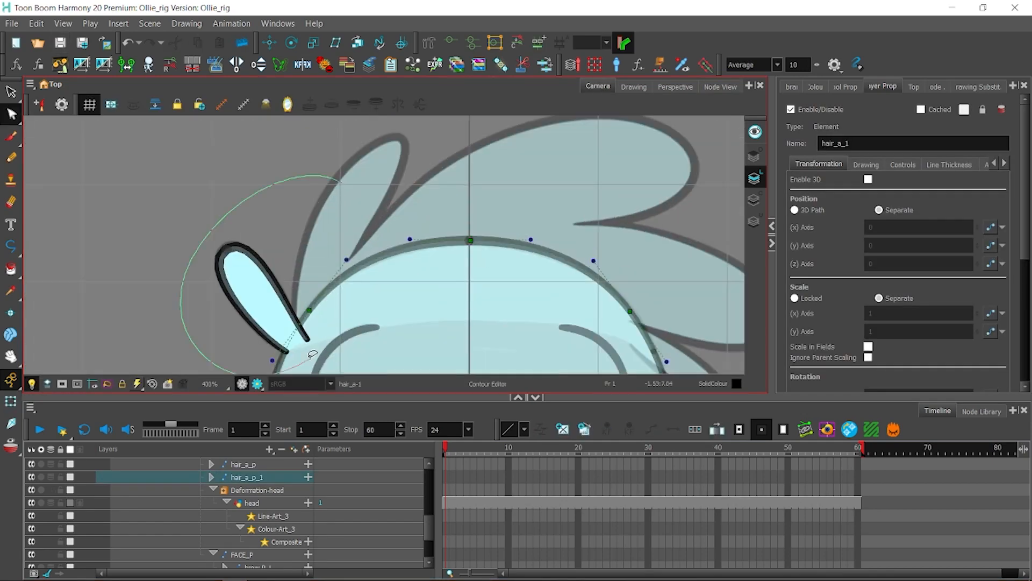
Reshape the duplicated hair_a_1 drawing with the Contour Editor to match the second hair tuft from the left
click(846, 86)
click(895, 123)
click(299, 339)
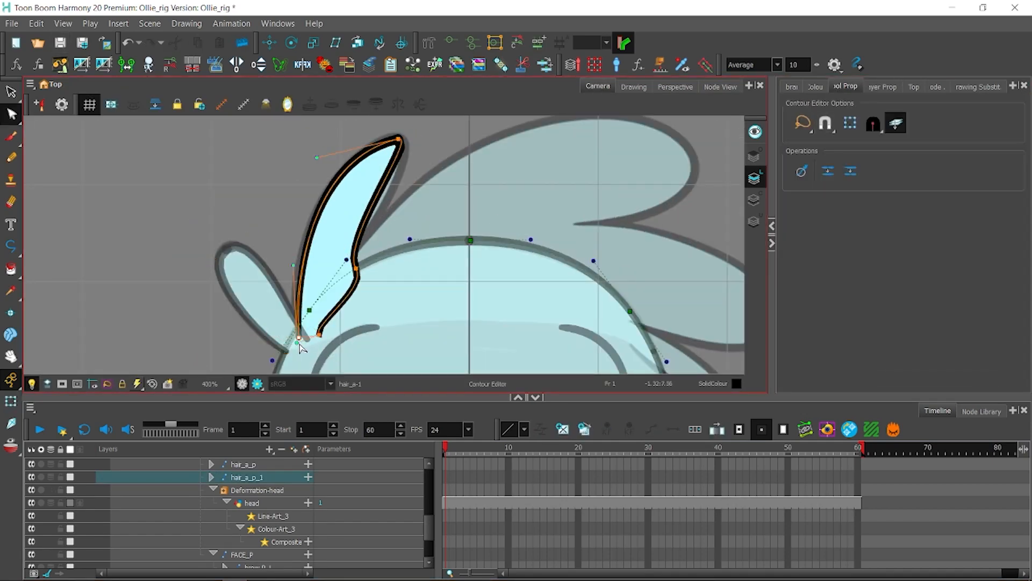
drag(352, 257, 378, 227)
click(311, 155)
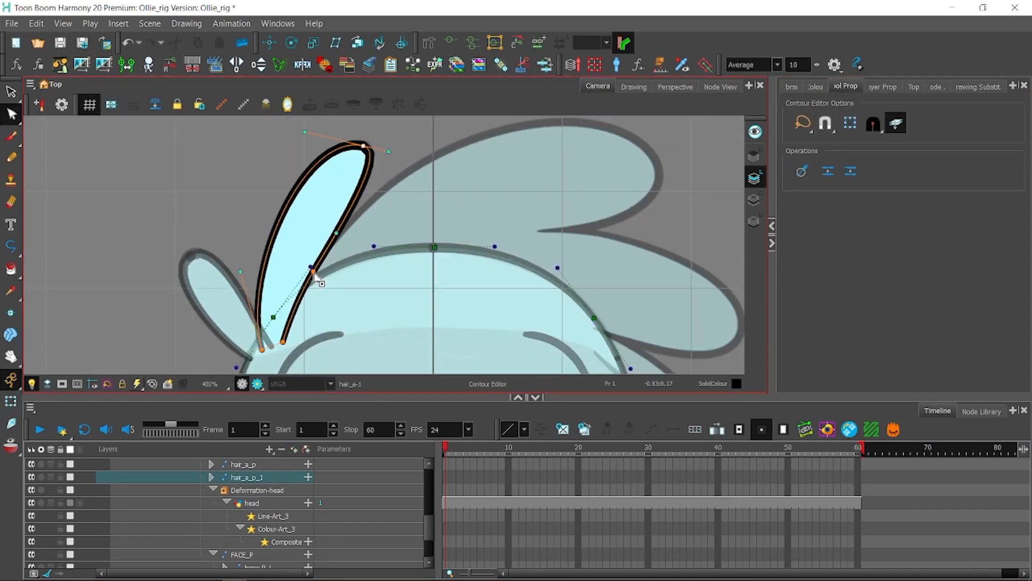
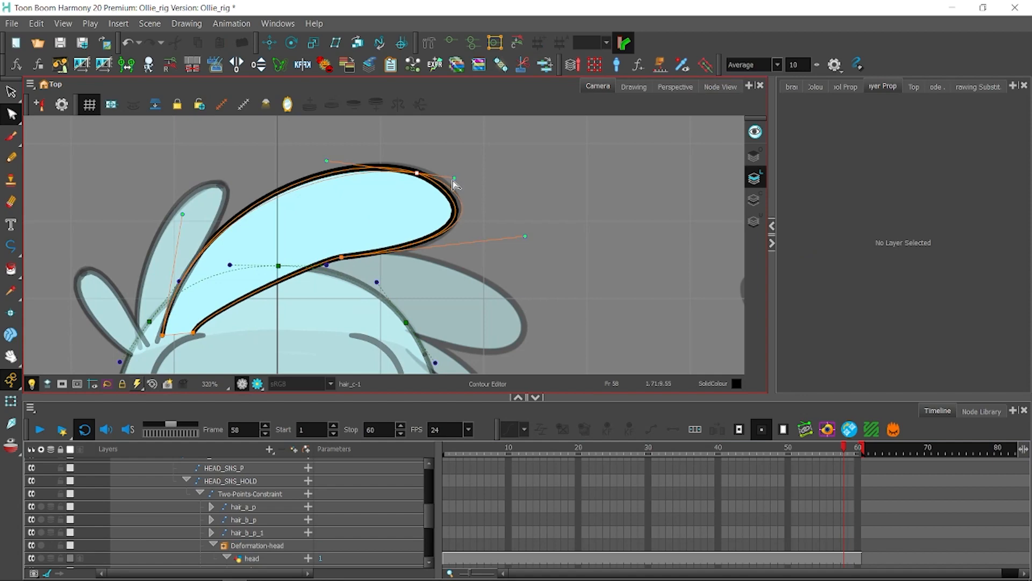
Refine the hair_c drawing's contour points and curve handles to fit the large upper hair tuft, and save the scene
drag(453, 179, 453, 176)
drag(180, 231, 219, 205)
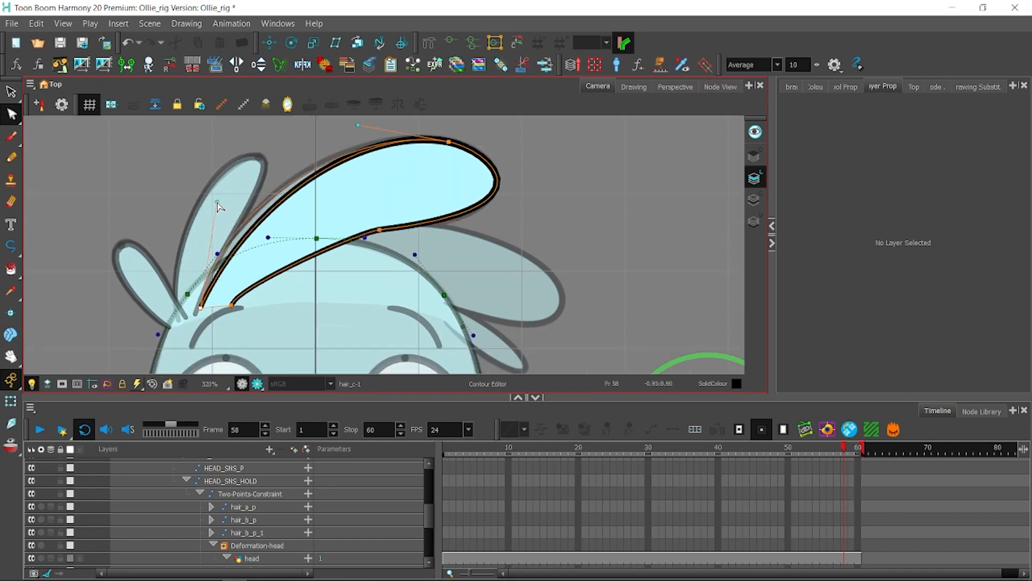
drag(232, 304, 278, 290)
drag(493, 151, 491, 148)
drag(380, 230, 408, 227)
drag(365, 236, 373, 234)
drag(313, 253, 316, 255)
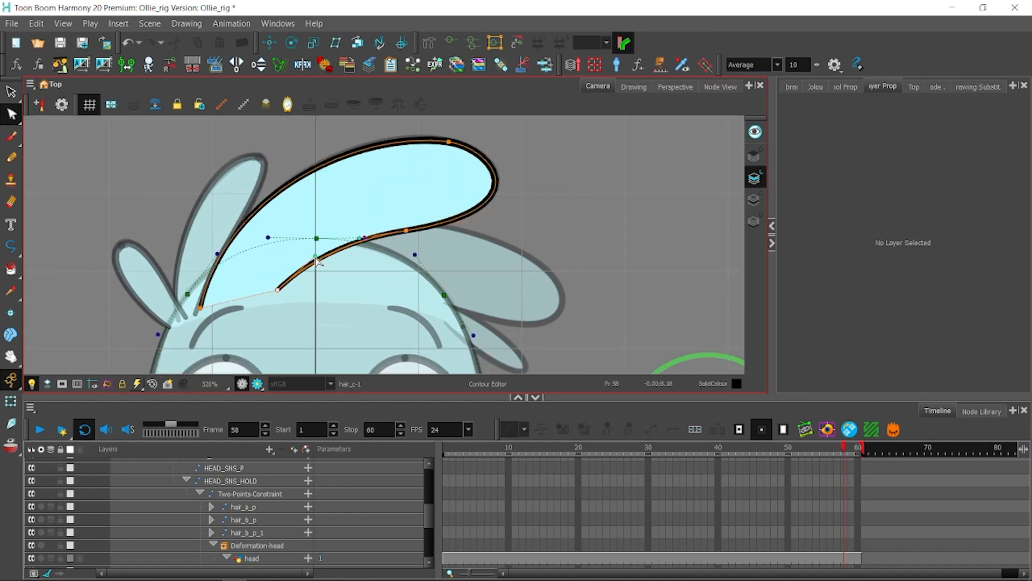
drag(492, 148, 500, 148)
key(ctrl+s)
key(alt+3)
click(376, 207)
drag(284, 271, 311, 248)
key(alt+q)
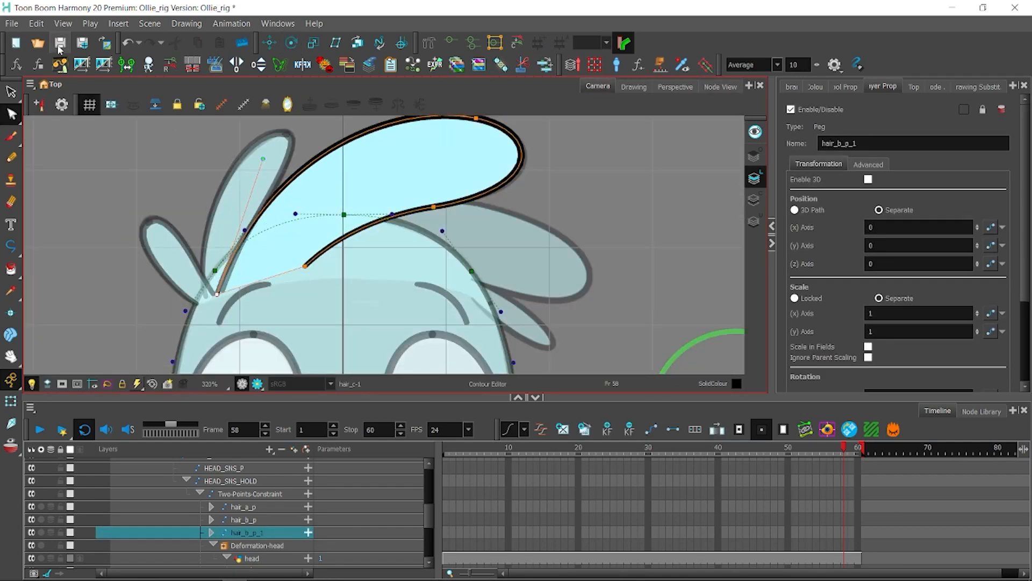
click(60, 43)
Connect the shared Constraint-Switch node to the two dark green nodes of the third hair rig
key(alt+3)
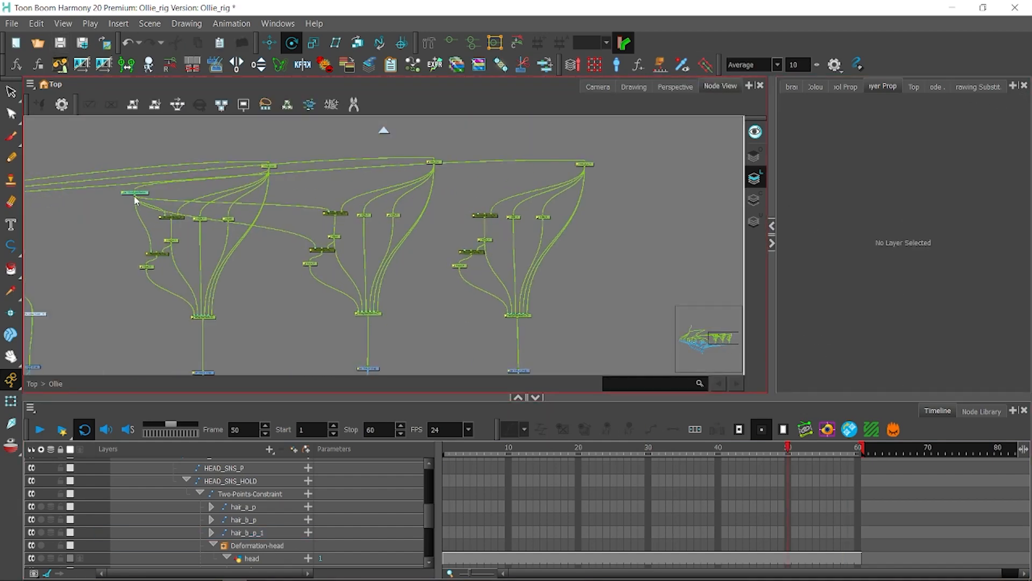
drag(135, 197, 378, 188)
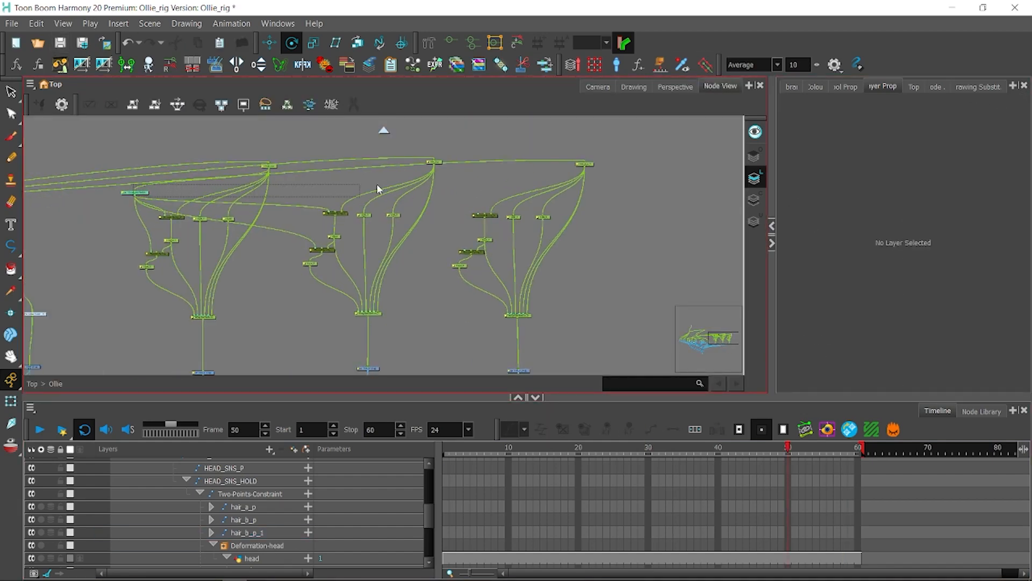
drag(476, 205, 484, 213)
drag(135, 200, 471, 250)
drag(144, 199, 328, 195)
click(597, 86)
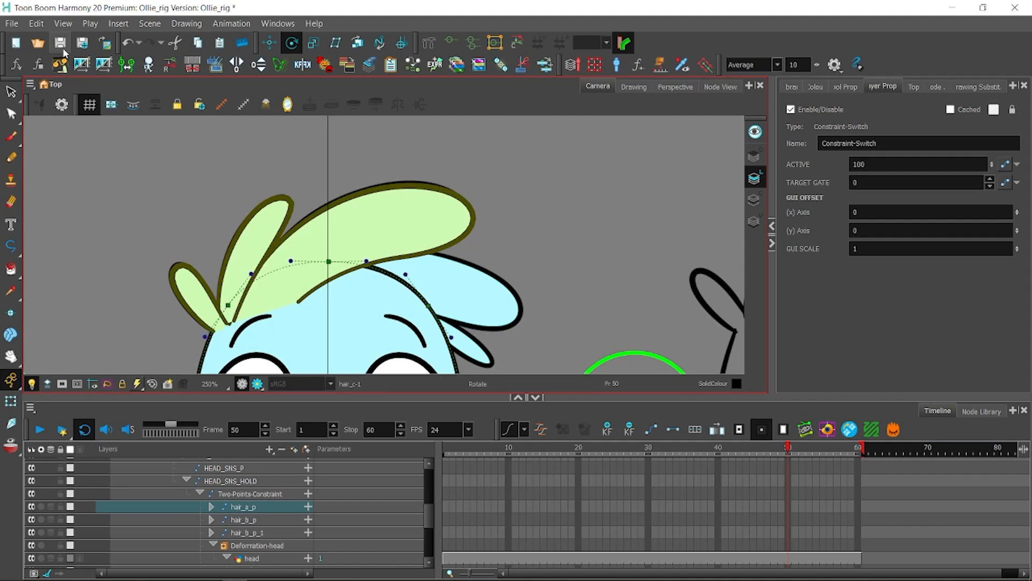
Frame the whole character, locate the Constraint-Switch among the layers, and play back the animation to examine the hair
drag(376, 301, 352, 282)
key(1)
key(1)
key(o)
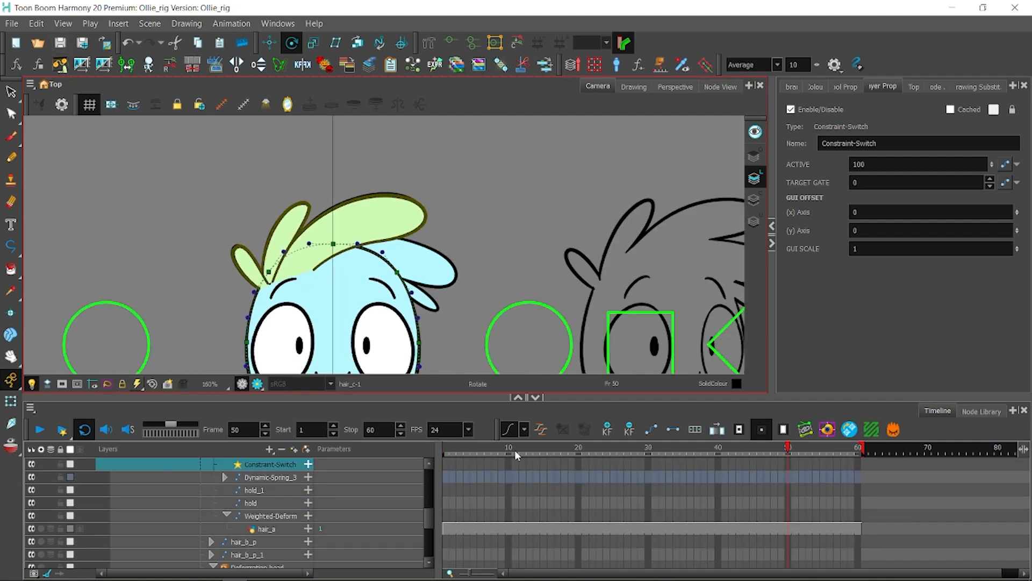
click(517, 451)
scroll(495, 299, down, 4)
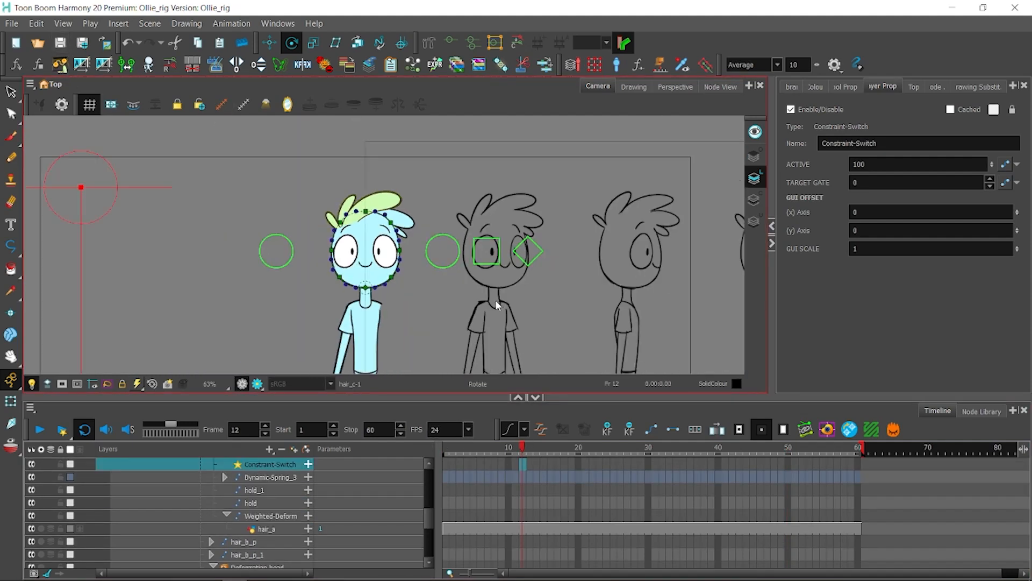
scroll(496, 299, down, 1)
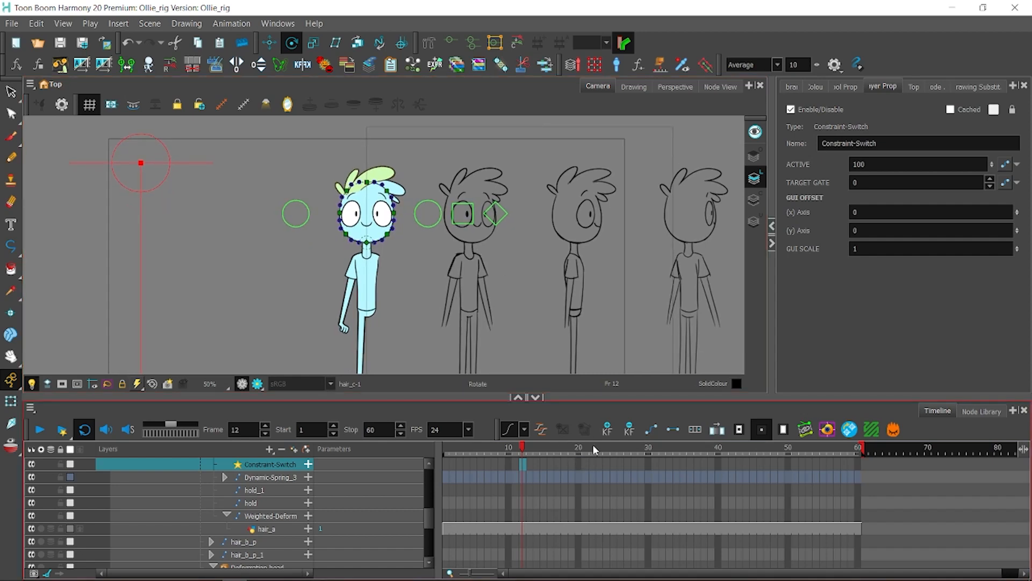
click(40, 430)
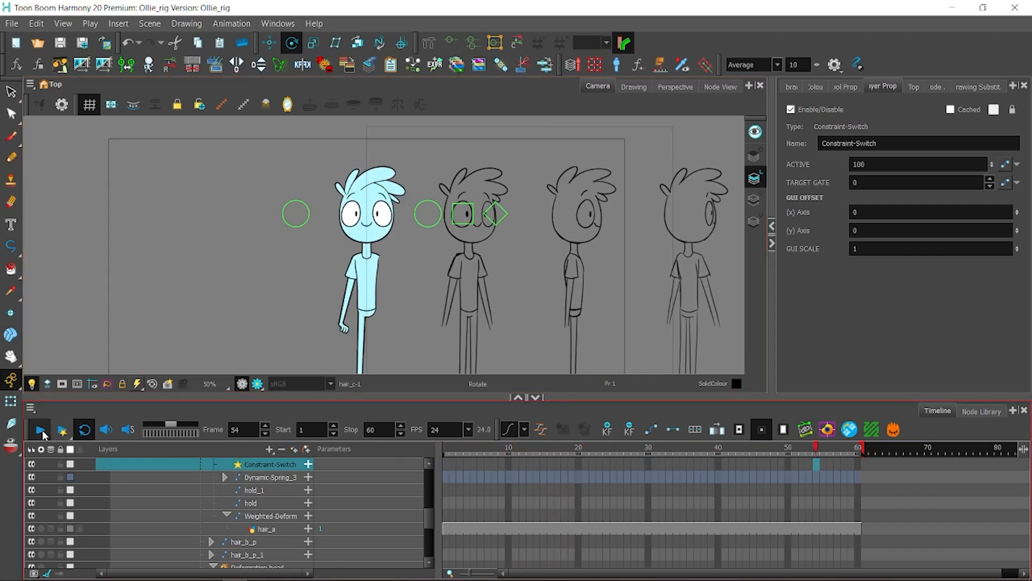
click(42, 430)
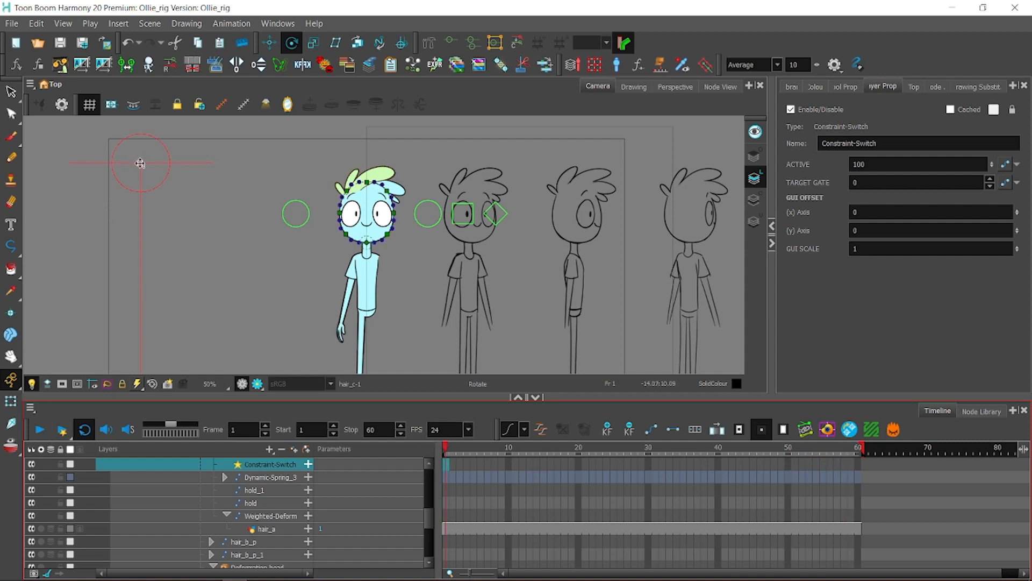
Lower the Constraint-Switch's Active value to 39.5774, check the head tilt at frame 15, and raise the value to 85.1268
drag(140, 164, 139, 204)
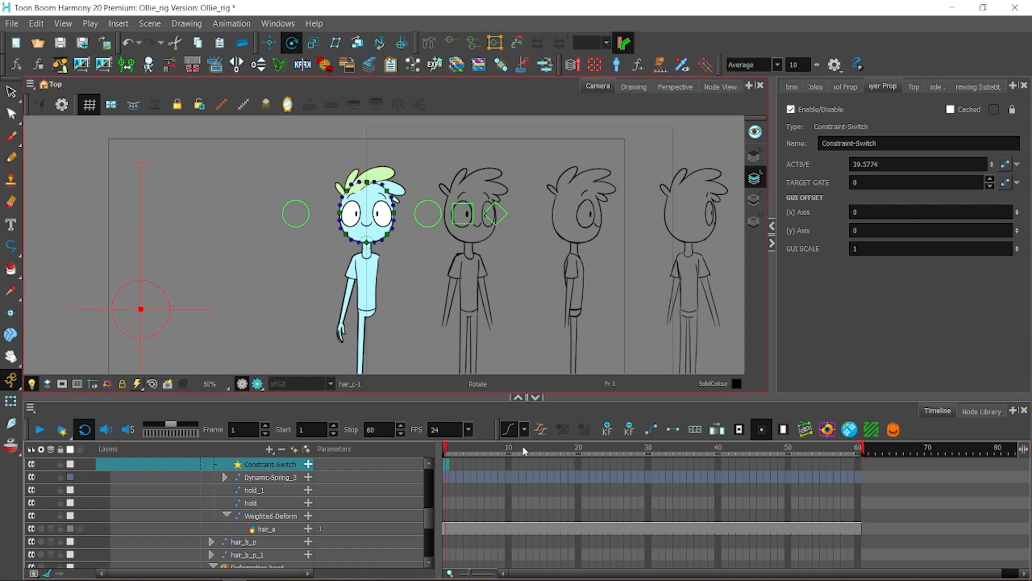
mouse_move(525, 451)
mouse_down()
mouse_move(592, 451)
mouse_move(543, 450)
mouse_up()
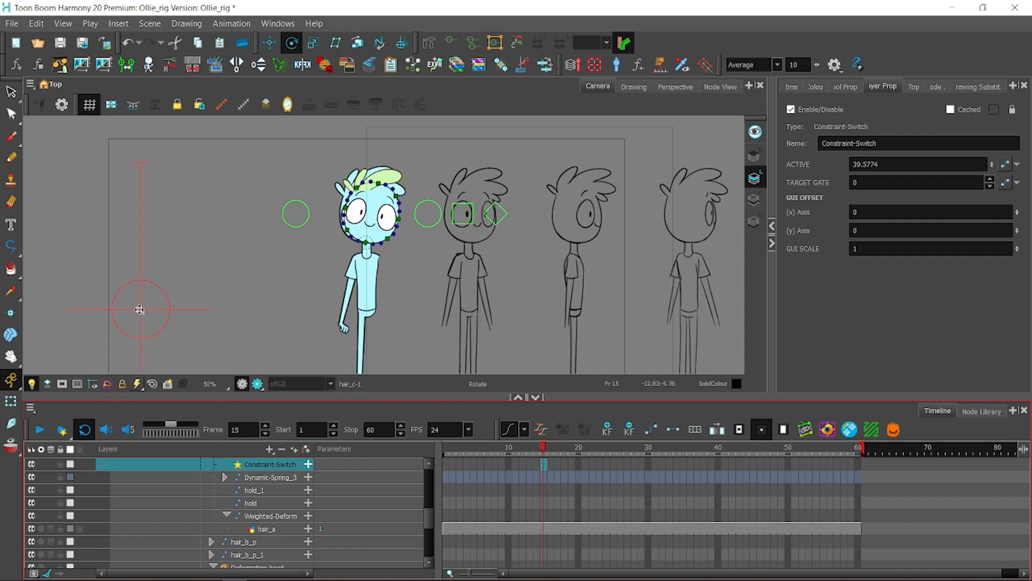
drag(139, 310, 142, 179)
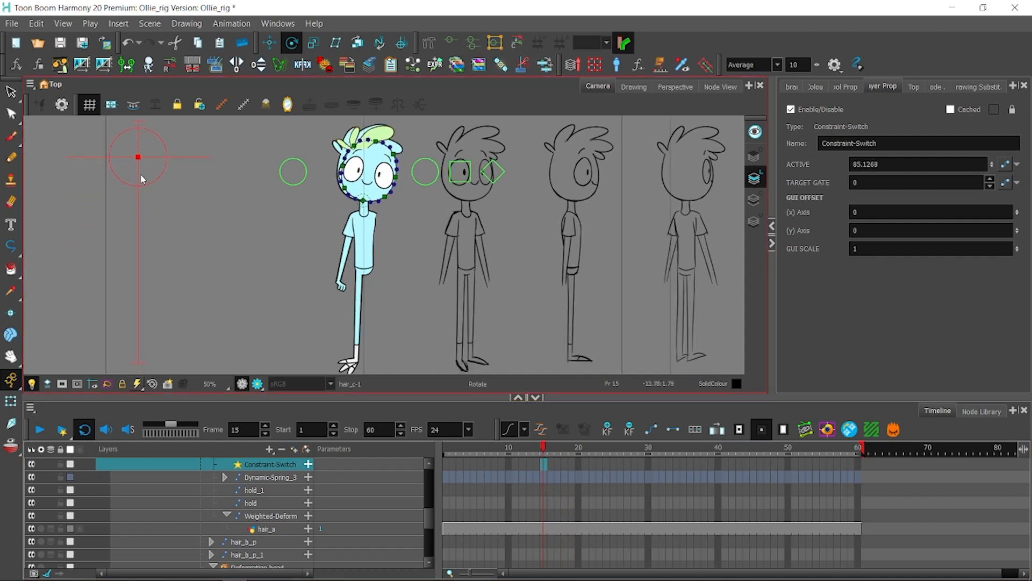
Set the Constraint-Switch's Active value to 0 and play the animation from frame 1
drag(118, 379, 117, 406)
drag(542, 449, 364, 456)
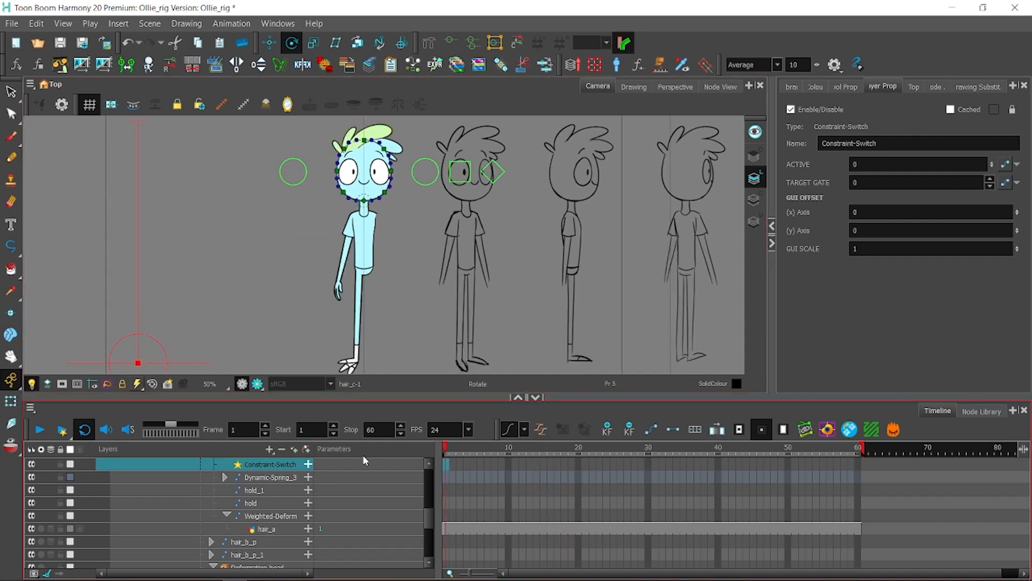
click(39, 429)
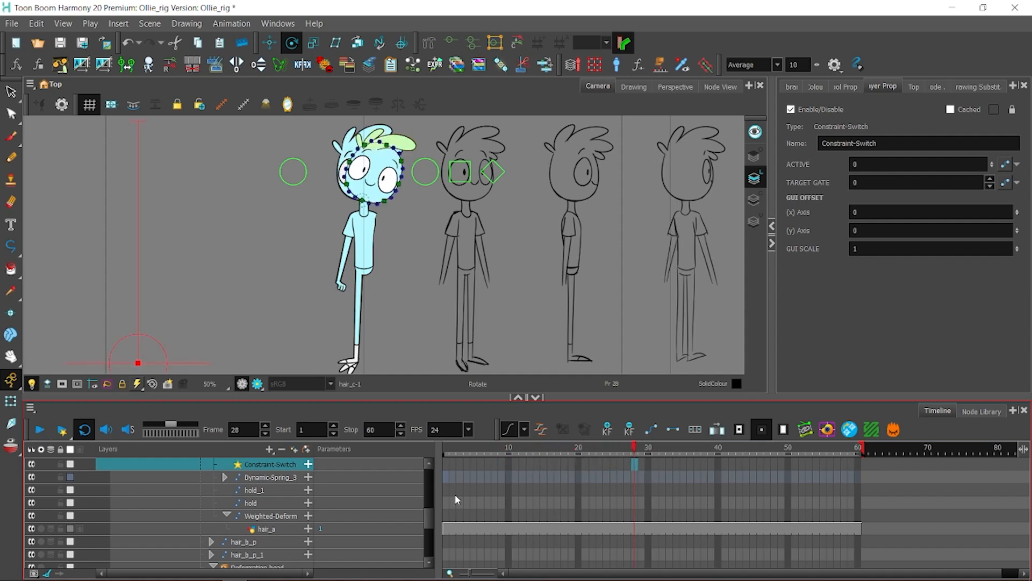
Rotate HEAD_CTRL at its frame 38 key so the head swings far over to the character's hair-tuft side
scroll(428, 474, up, 5)
click(705, 515)
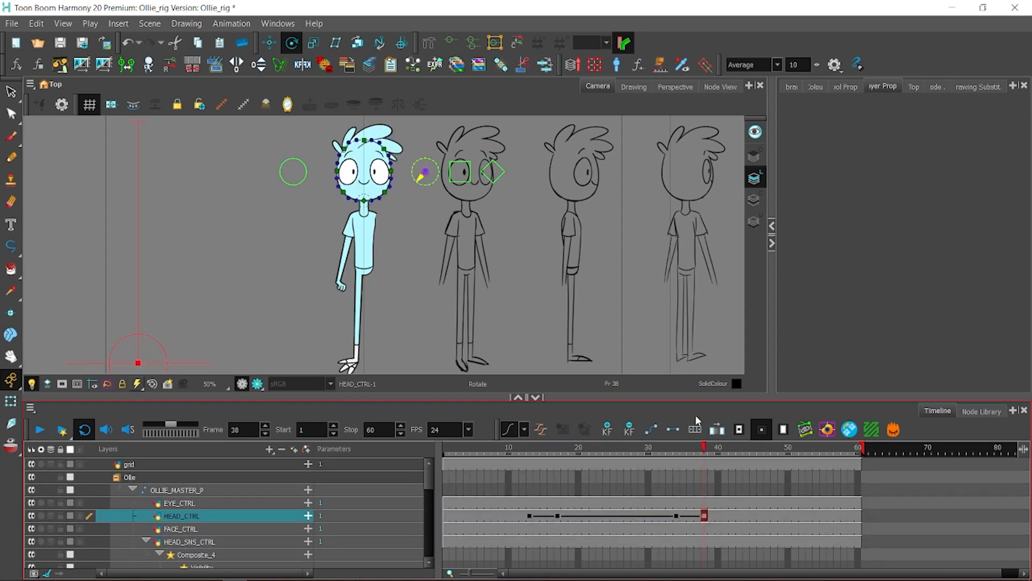
drag(492, 294, 151, 385)
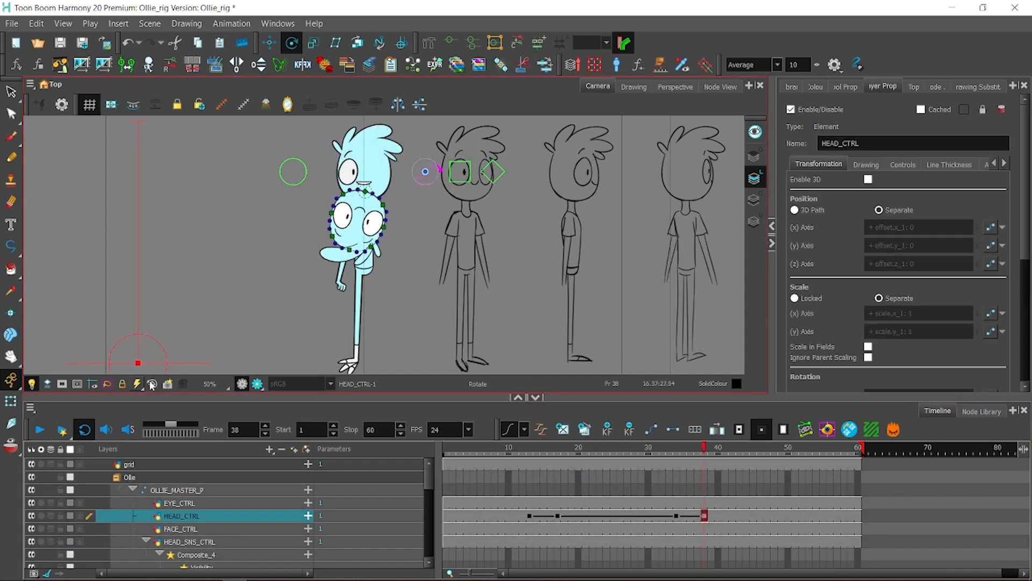
drag(460, 226, 364, 279)
click(11, 401)
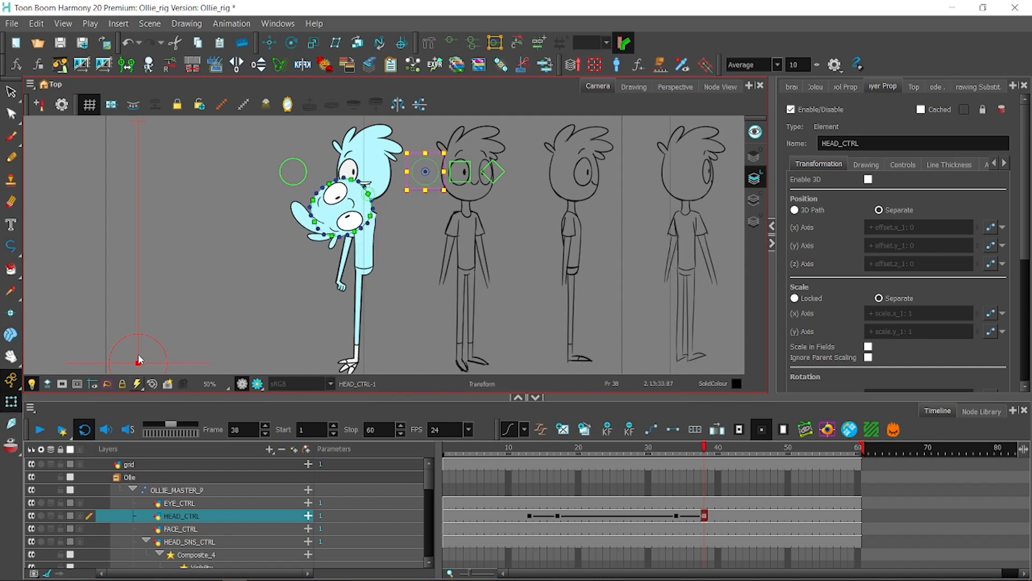
Try the Constraint-Switch at Active 100, lower it to 49.6799, and play the animation to compare the hair's behaviour
drag(138, 361, 142, 319)
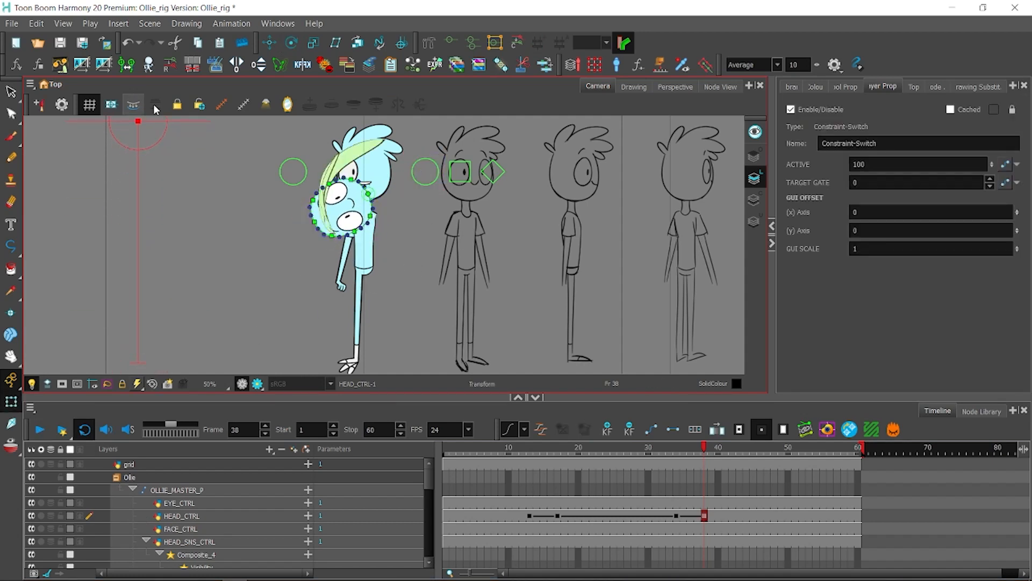
drag(669, 446, 705, 450)
click(138, 121)
drag(138, 128, 138, 198)
drag(137, 245, 138, 243)
drag(662, 456, 724, 457)
click(39, 429)
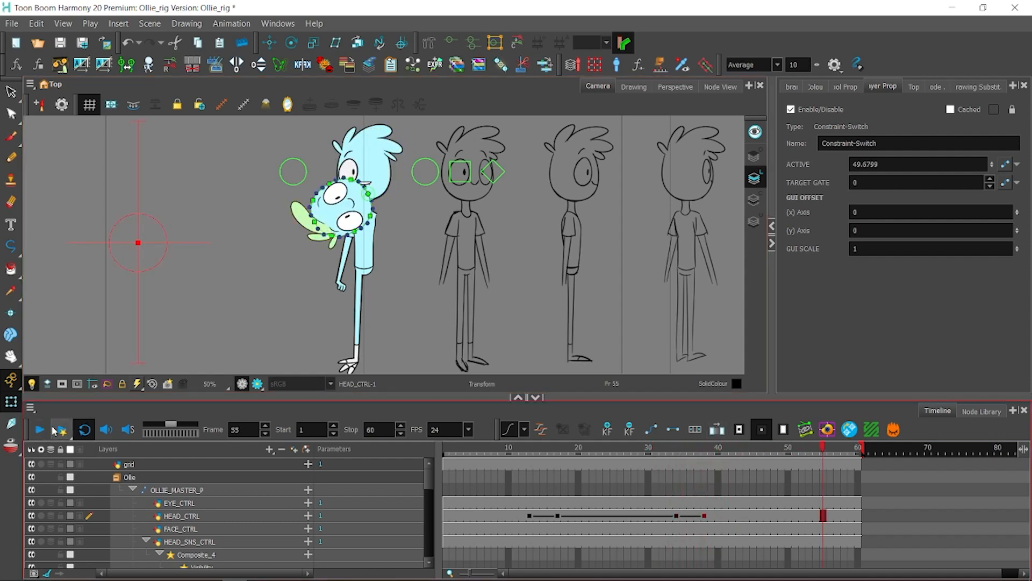
Delete the selected HEAD_CTRL keyframes between frames 13 and 38, and undo the deletion
drag(736, 516, 533, 518)
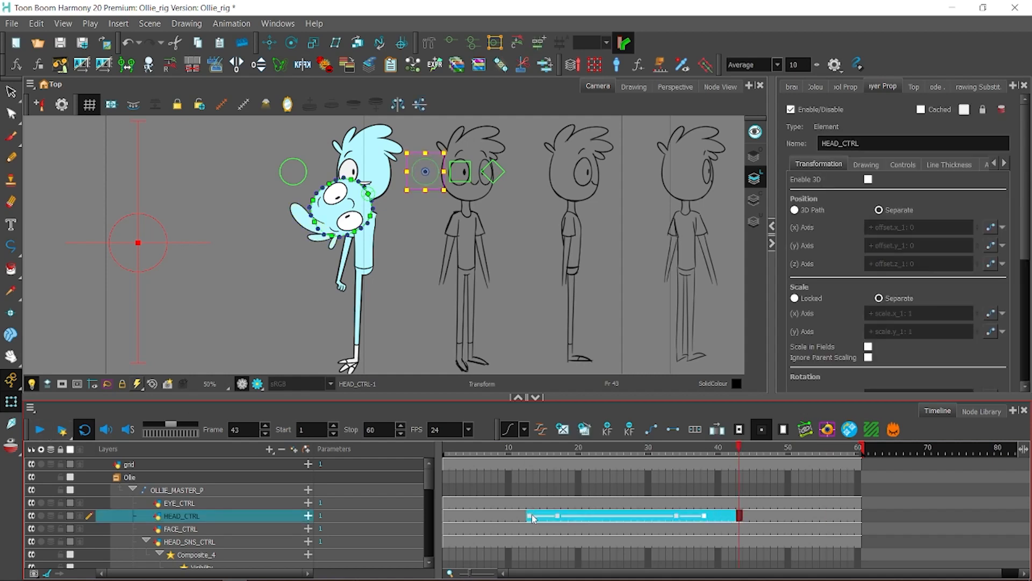
click(39, 429)
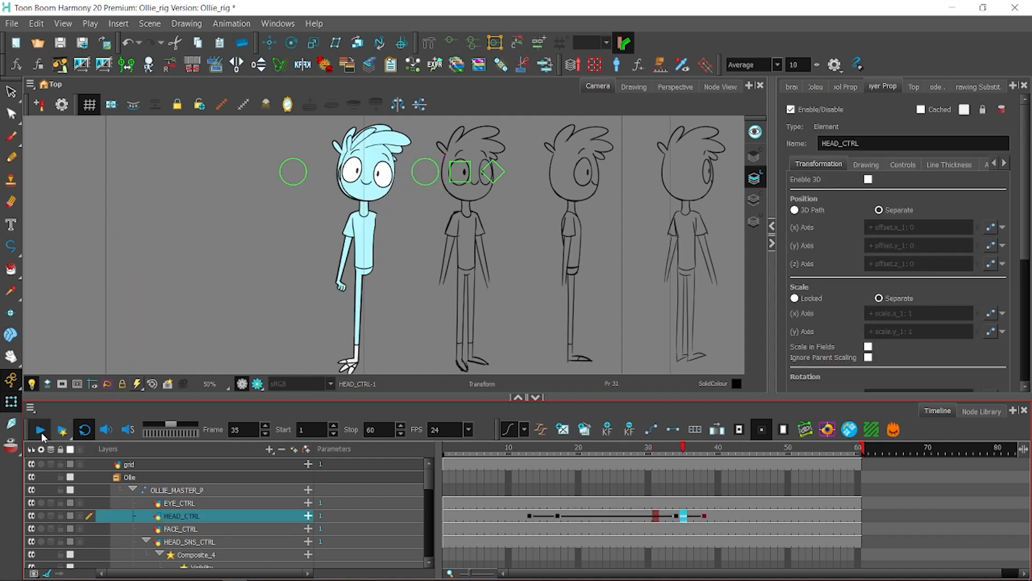
drag(721, 514, 526, 521)
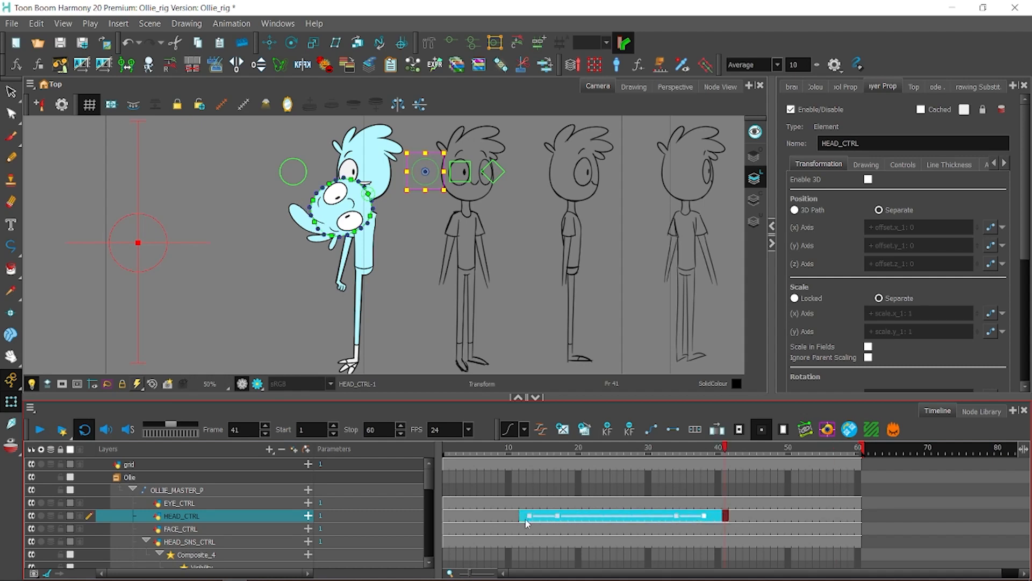
click(630, 430)
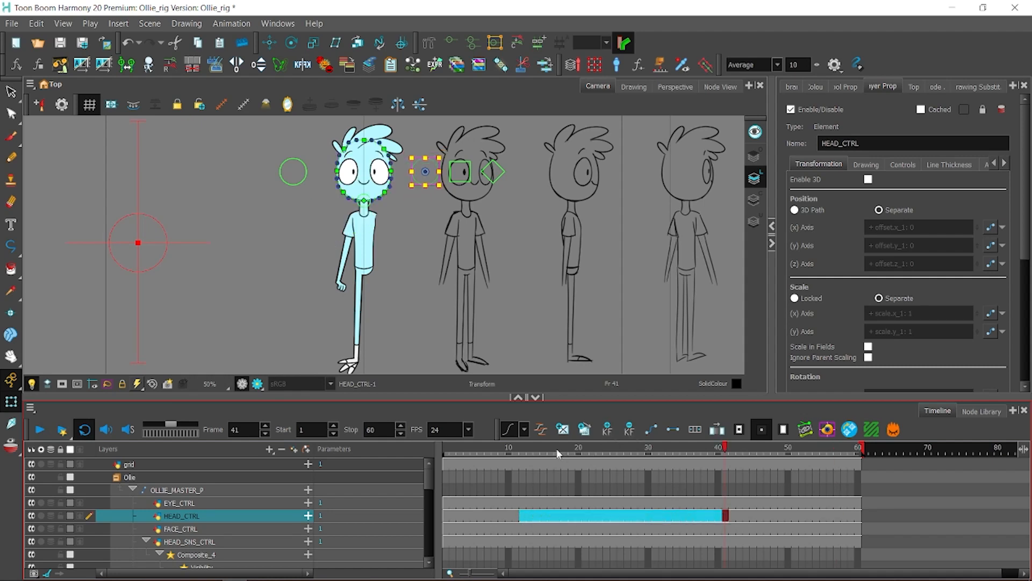
key(ctrl+z)
Rotate HEAD_CTRL at frame 38 back to a moderate head tilt, and set the Constraint-Switch's Active value to 100
click(704, 447)
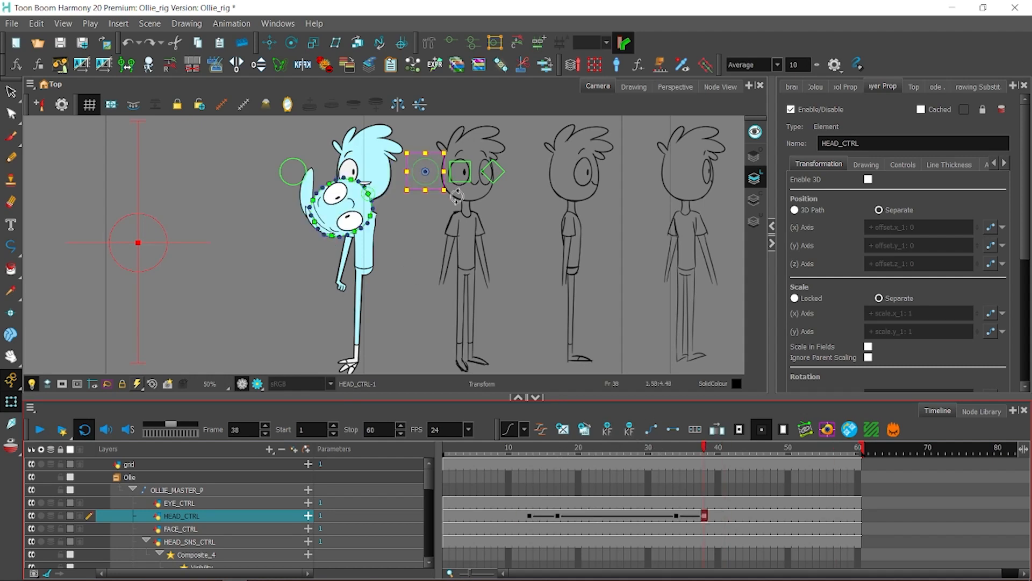
drag(457, 196, 400, 209)
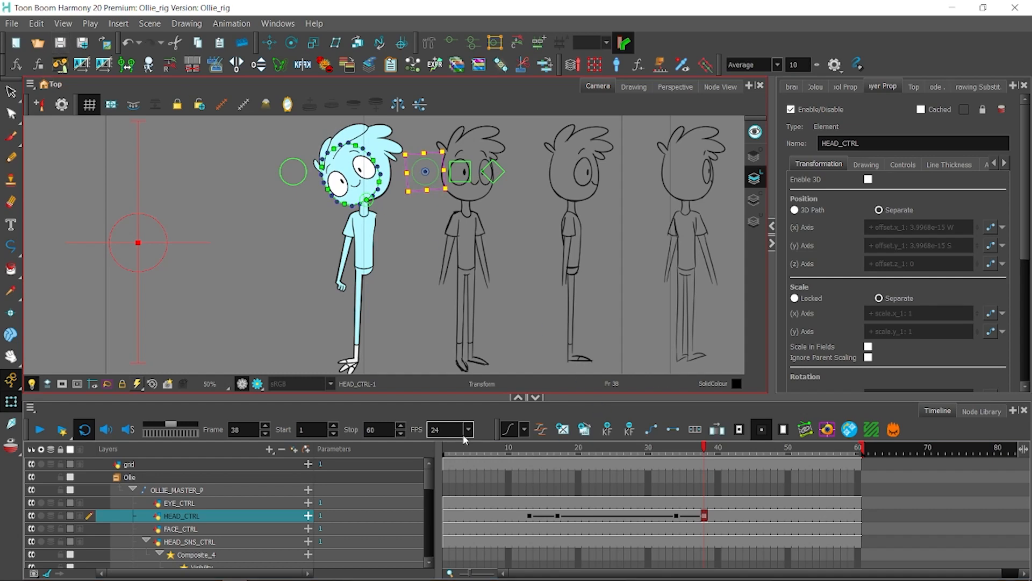
click(445, 448)
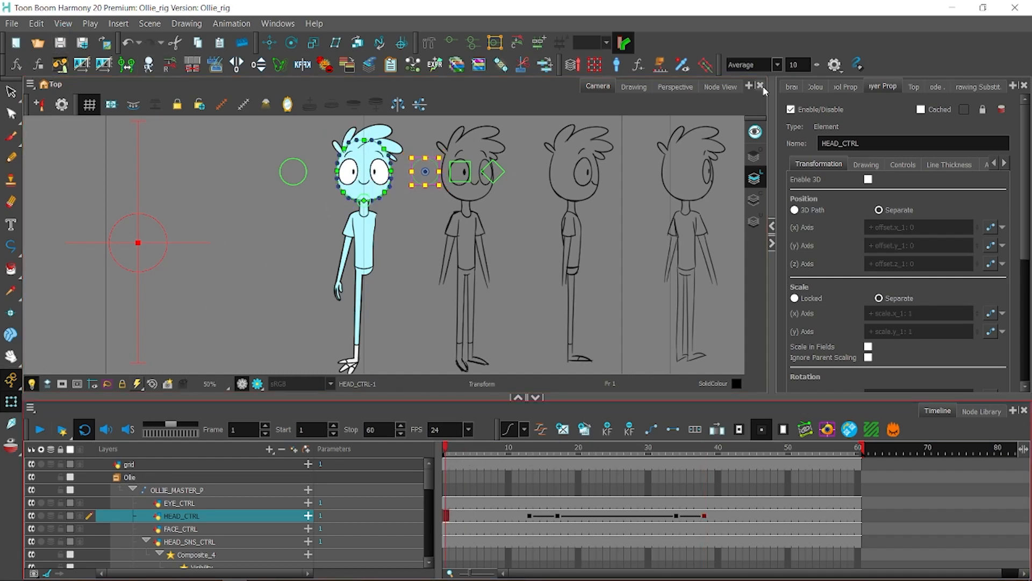
drag(139, 243, 141, 260)
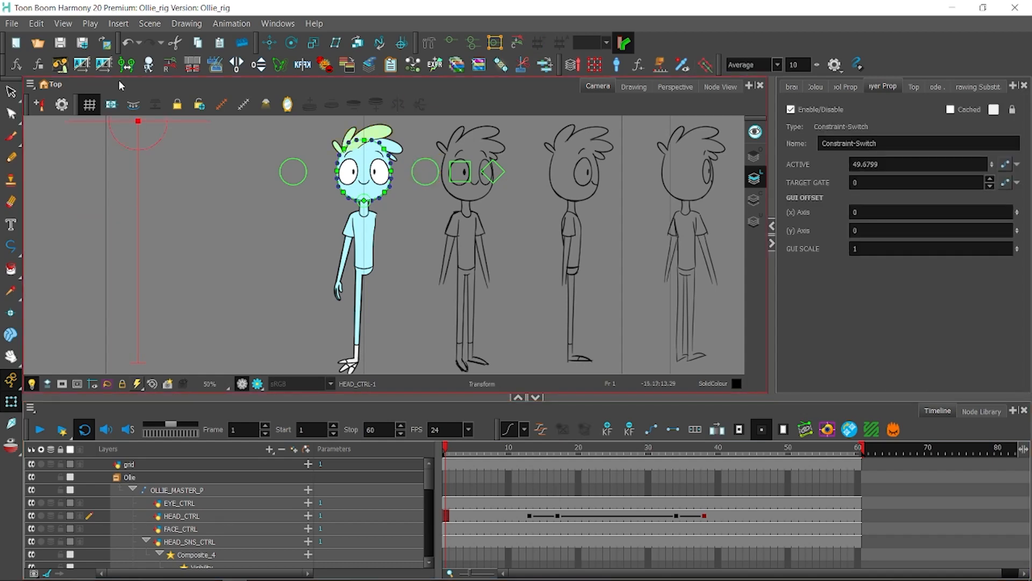
Locate the third hair tuft's node chain and delete its Weighted-Deform_2 node
click(720, 86)
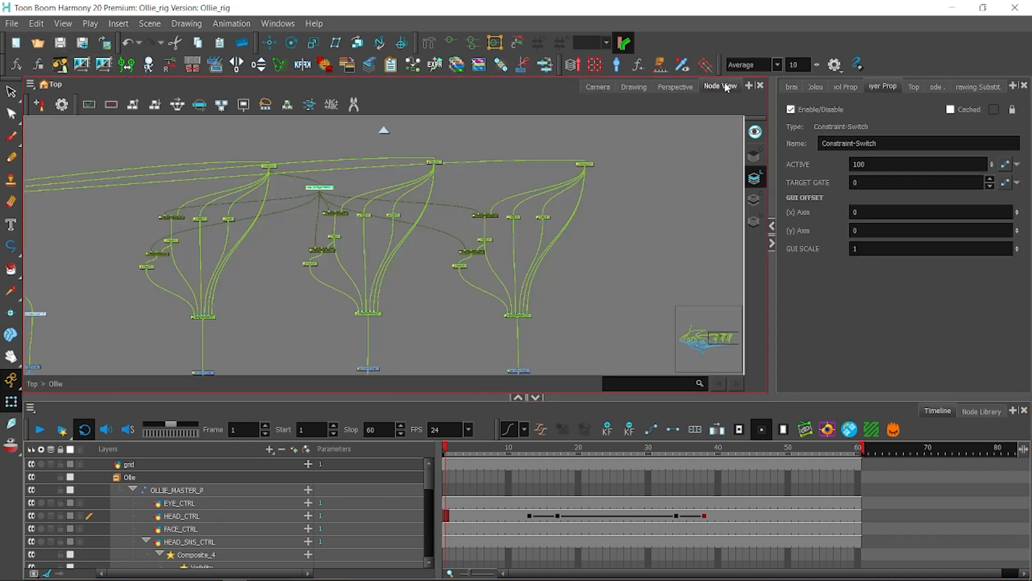
click(648, 256)
click(598, 87)
click(341, 176)
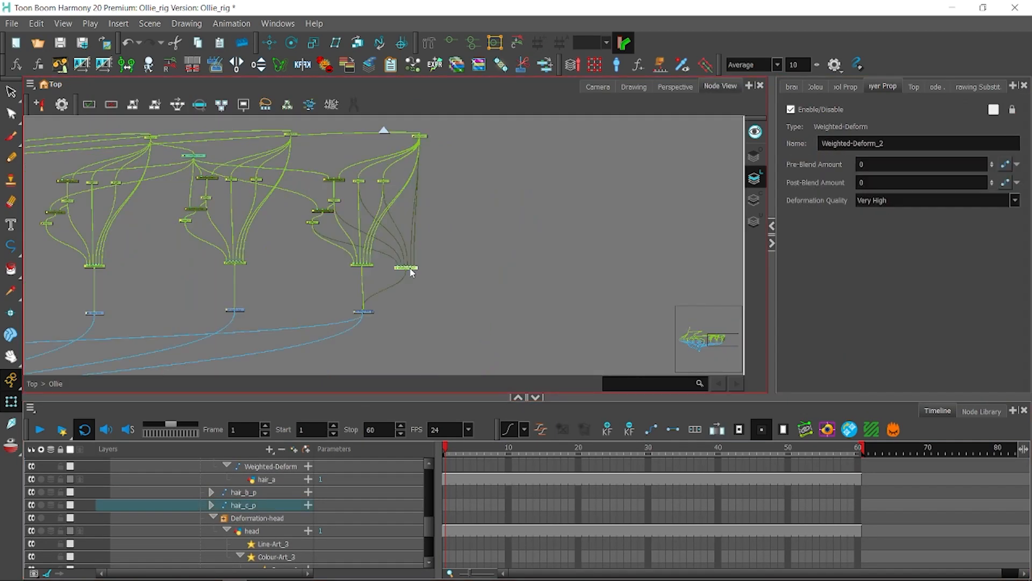
key(Delete)
Reshape the hair_d tuft's outline with the Contour Editor at frame 1
scroll(399, 307, up, 2)
click(598, 87)
click(11, 113)
click(845, 86)
scroll(425, 241, up, 1)
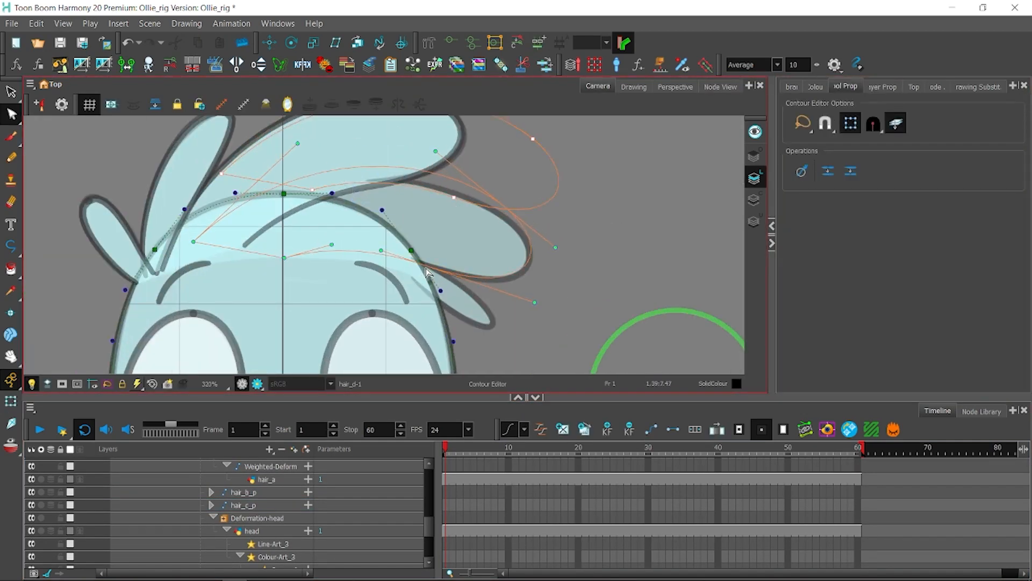
scroll(526, 236, down, 1)
scroll(526, 236, up, 1)
scroll(526, 231, down, 1)
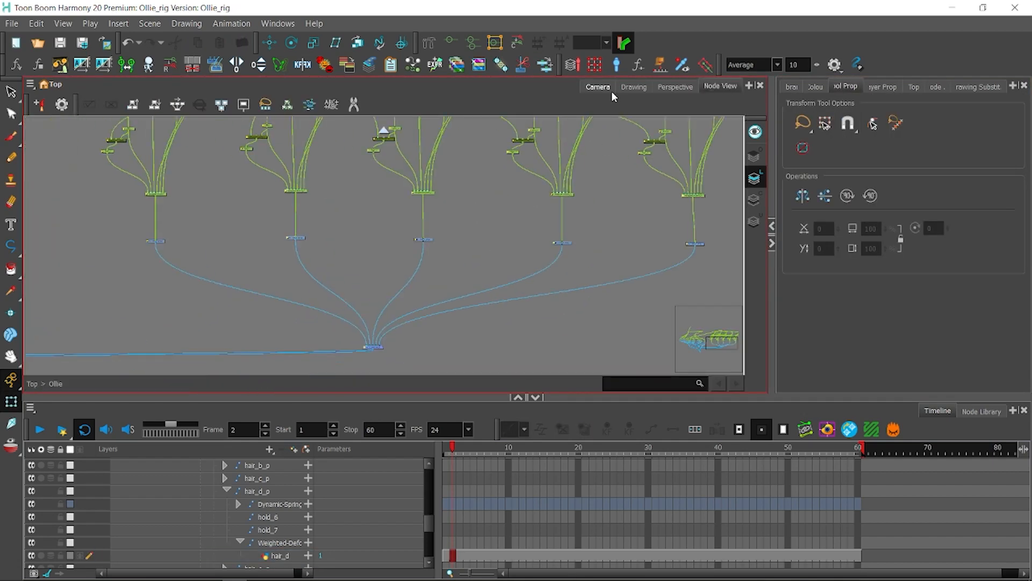
Play the animation from frame 1 to examine how all the rigged hair tufts move with the head
click(608, 89)
click(446, 449)
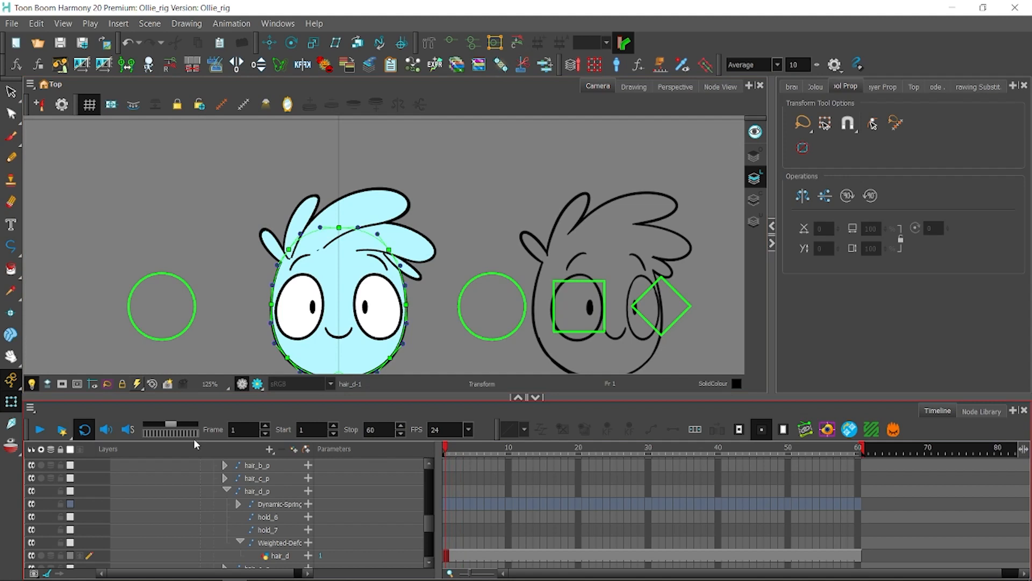
click(38, 430)
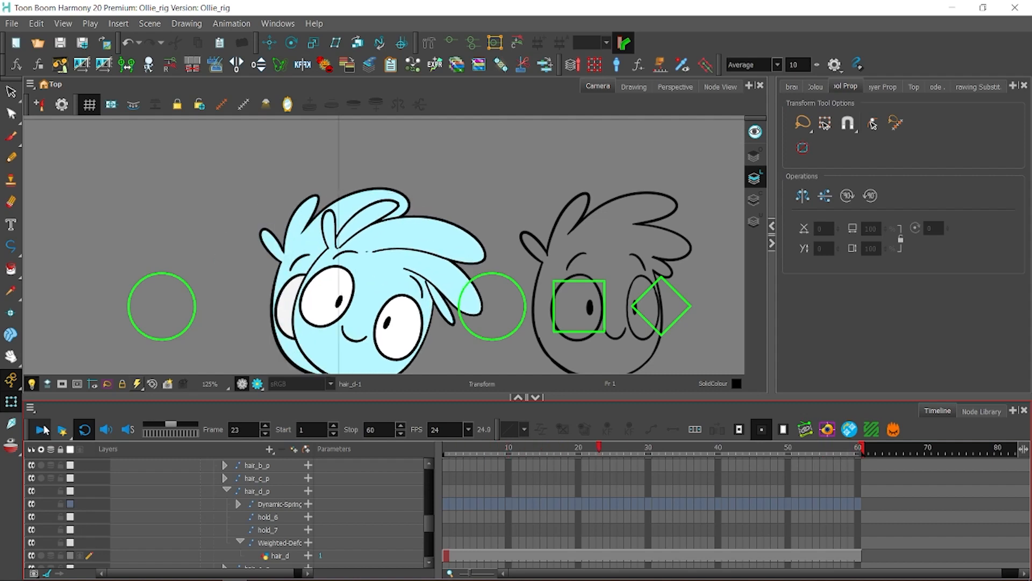
click(43, 428)
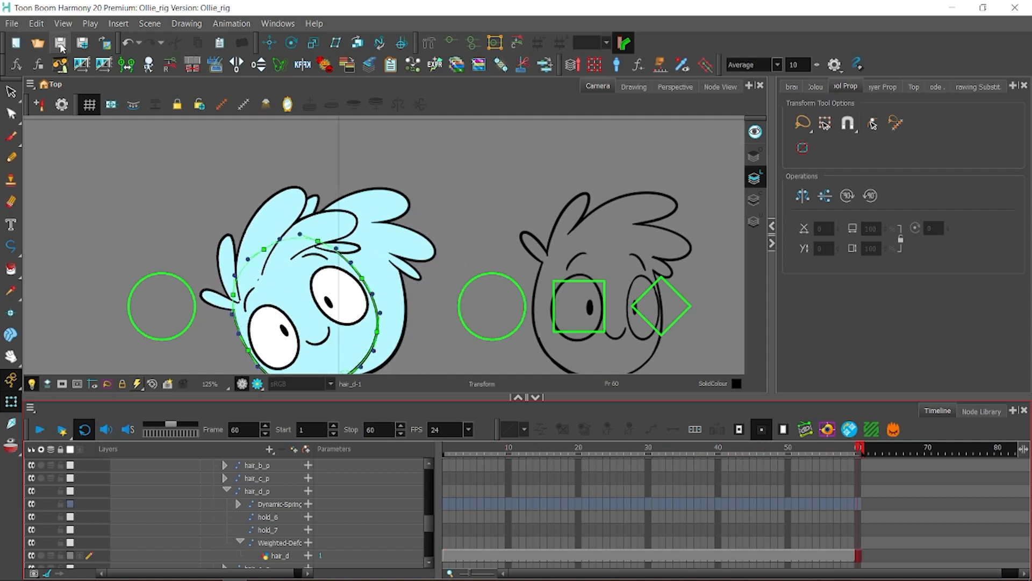
Search the node library for "auto" and place four Auto-Patch nodes beneath the hair drawings
click(719, 87)
drag(486, 229, 473, 227)
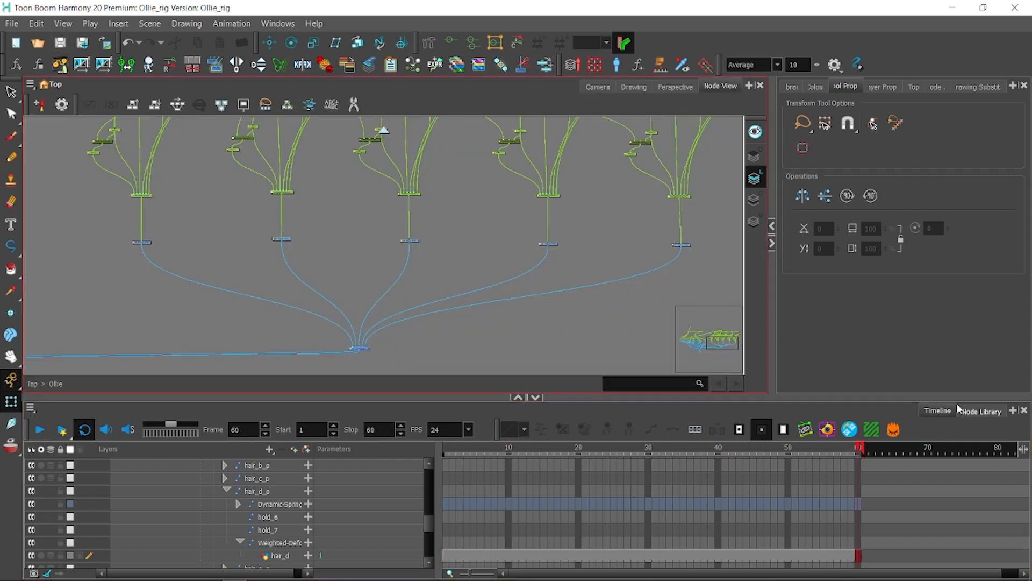
click(960, 409)
scroll(151, 280, up, 2)
drag(148, 453, 86, 458)
text(auto)
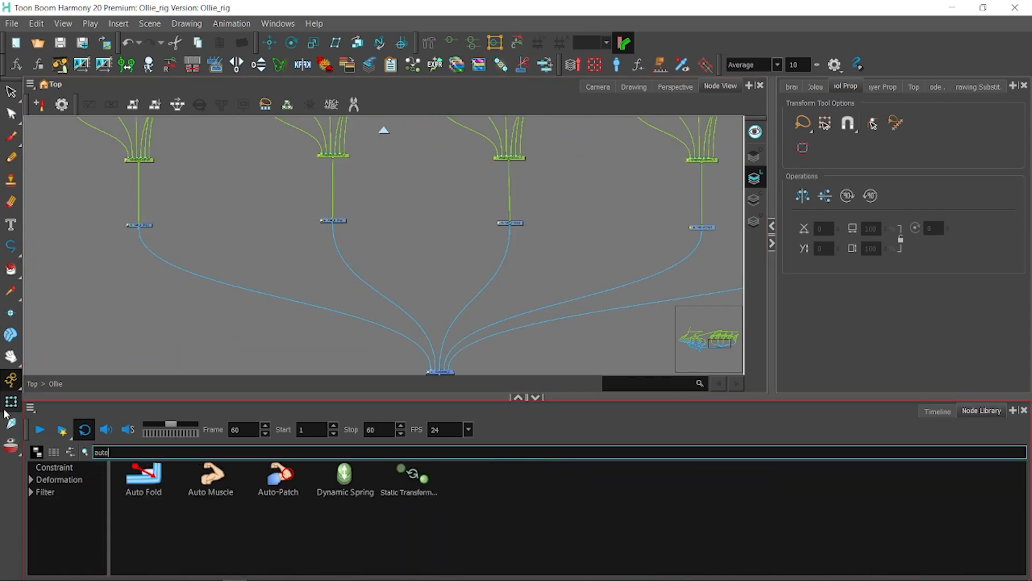
click(279, 472)
drag(362, 271, 436, 263)
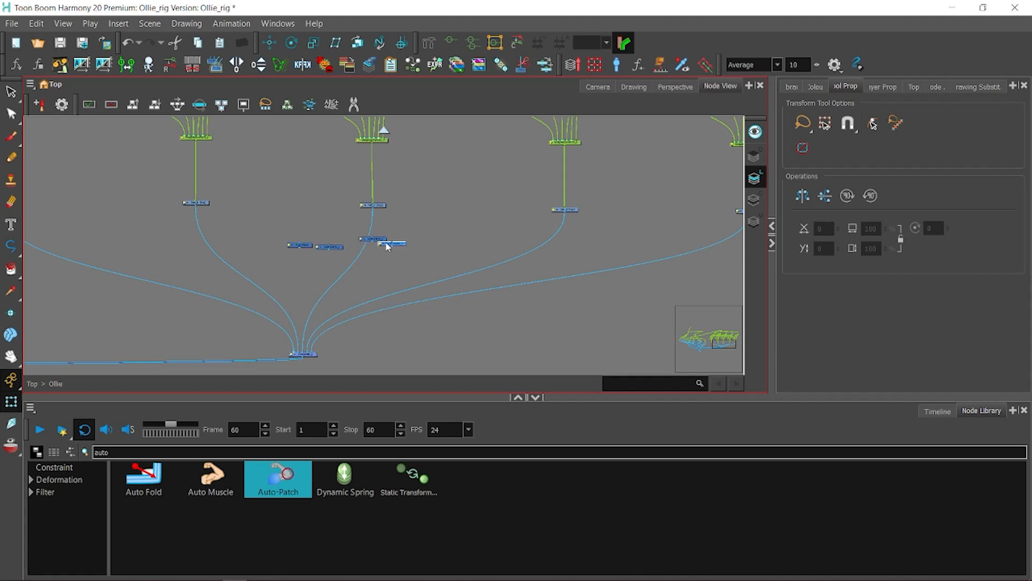
drag(471, 253, 584, 260)
drag(520, 259, 390, 253)
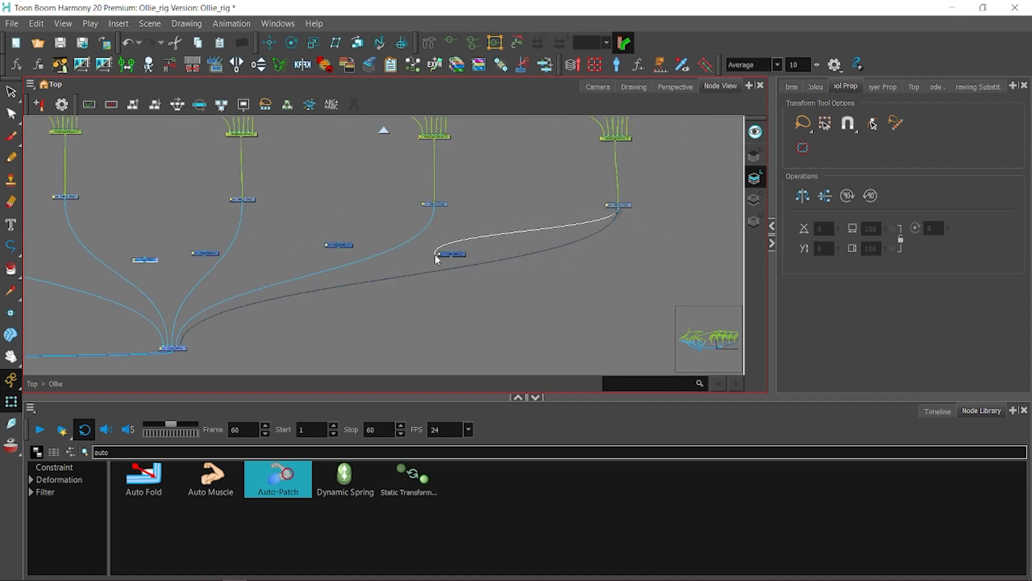
Connect the hair drawings' outputs to the Auto-Patch nodes placed beneath them
click(434, 210)
drag(345, 247, 344, 247)
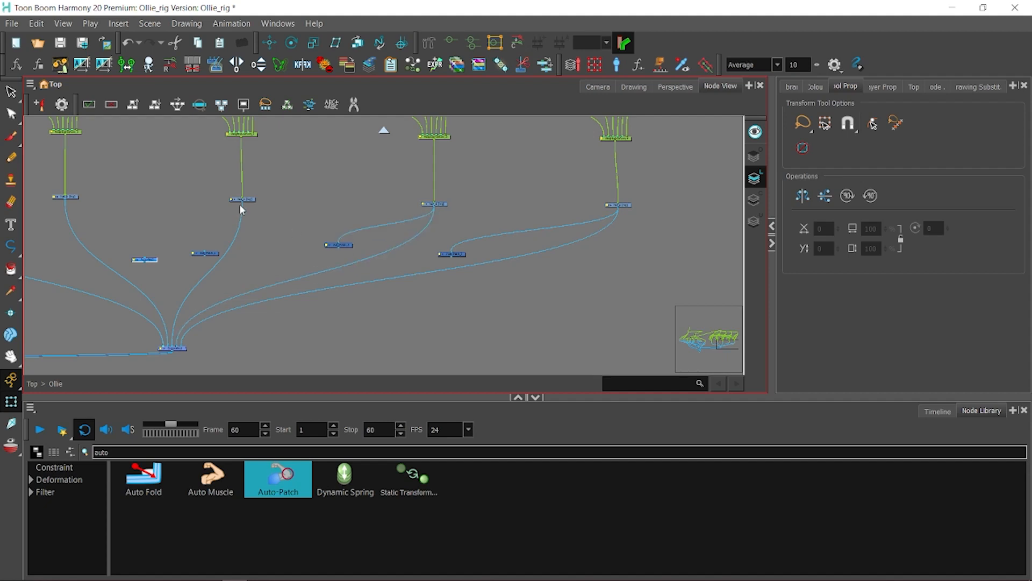
drag(242, 202, 211, 249)
drag(133, 248, 320, 250)
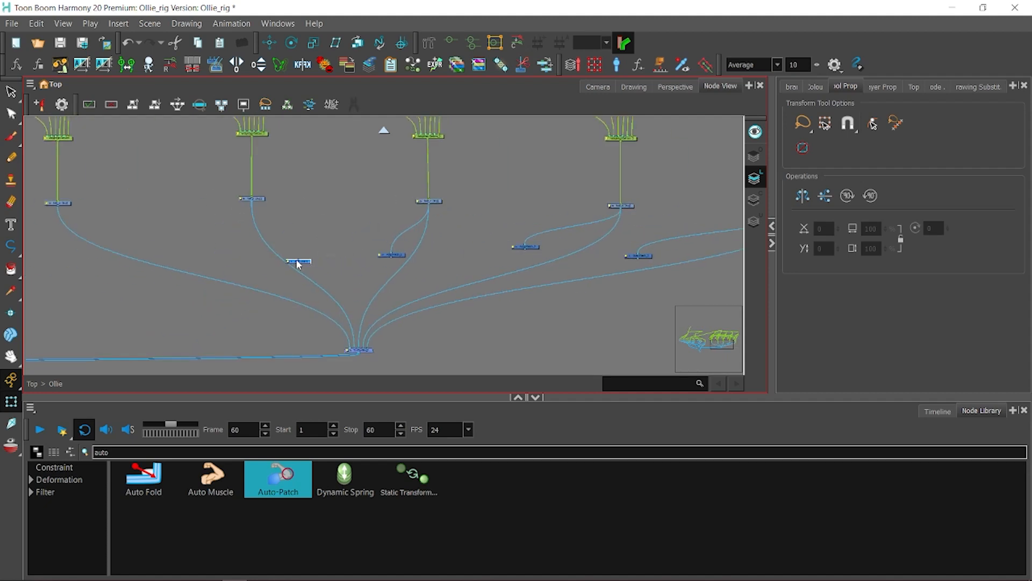
drag(231, 259, 232, 259)
drag(282, 228, 210, 228)
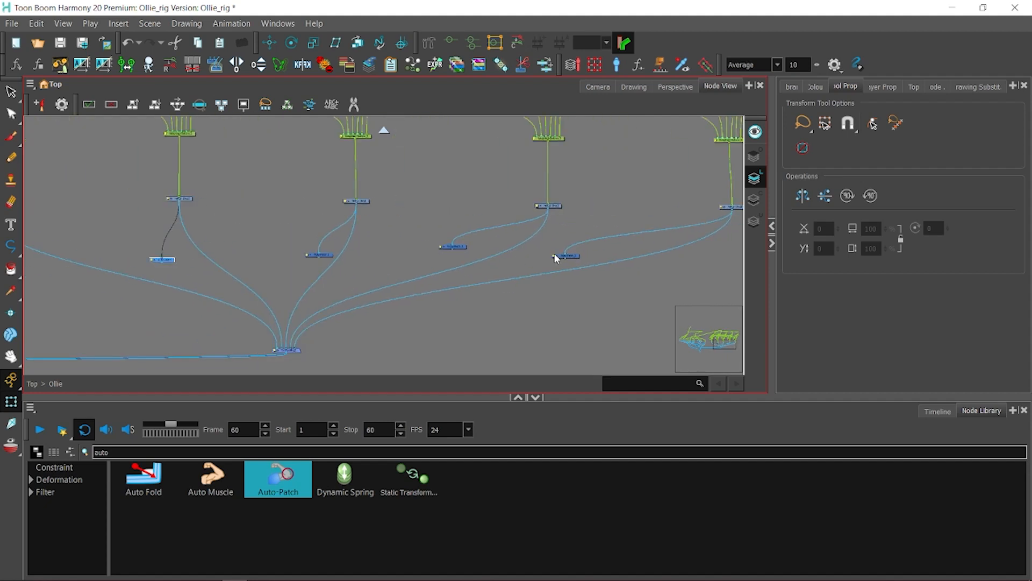
Connect the four Auto-Patch nodes' outputs to the leftmost ports of the hair composite
drag(564, 259, 275, 352)
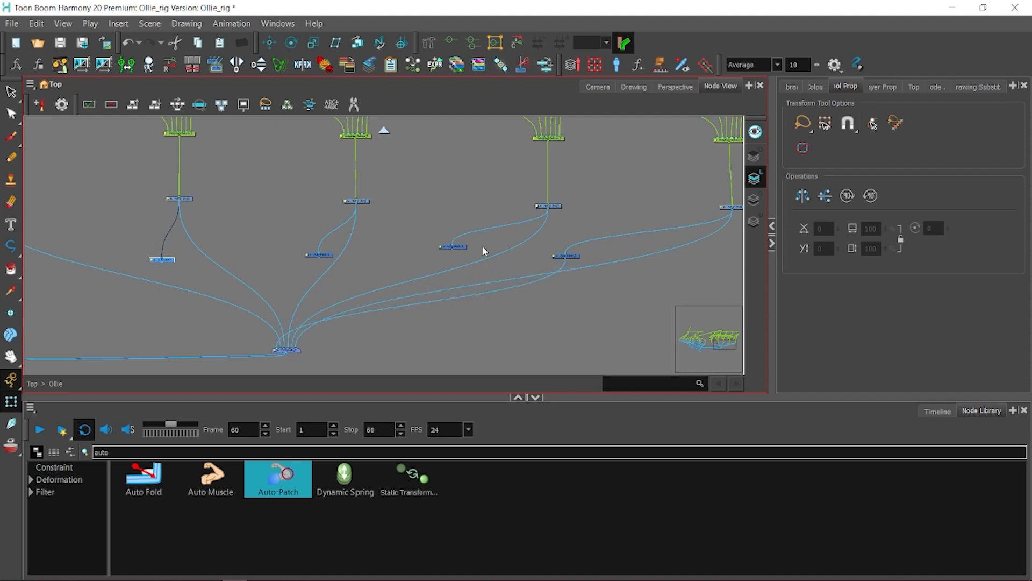
drag(452, 248, 275, 352)
drag(308, 262, 274, 352)
drag(163, 265, 226, 313)
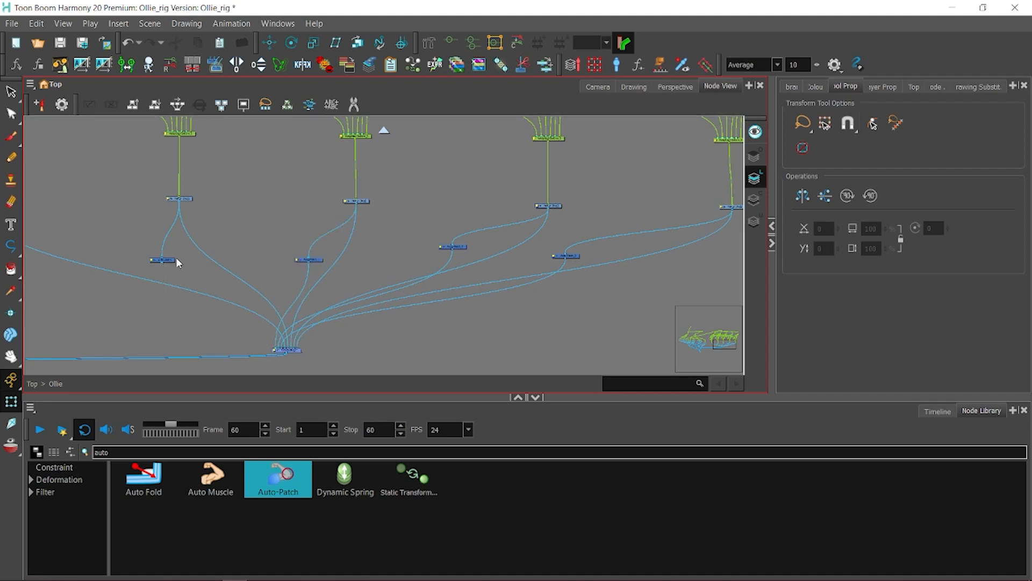
drag(267, 345, 274, 350)
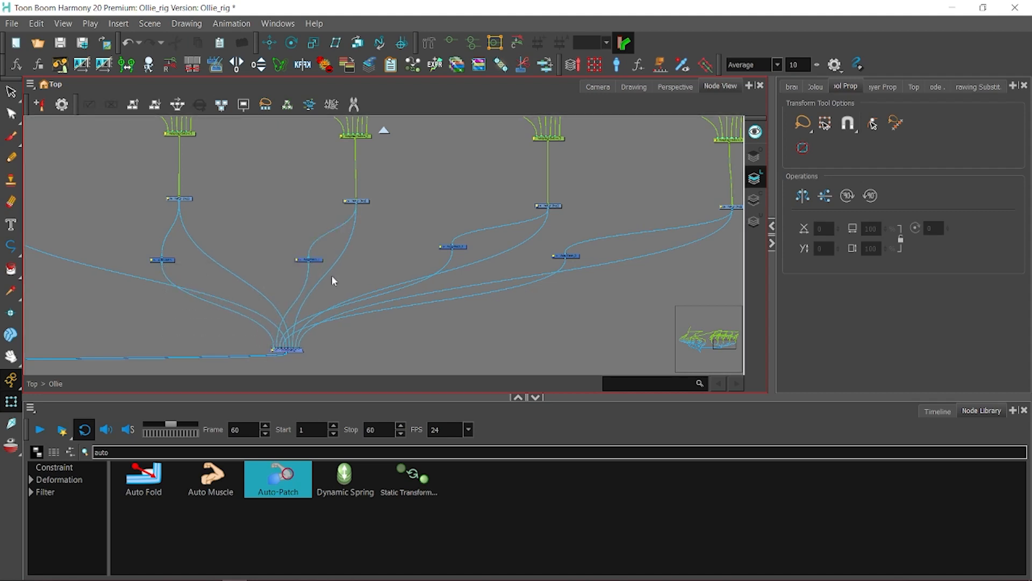
Play the animation from frame 1 and examine the patched hair joins up close
click(593, 86)
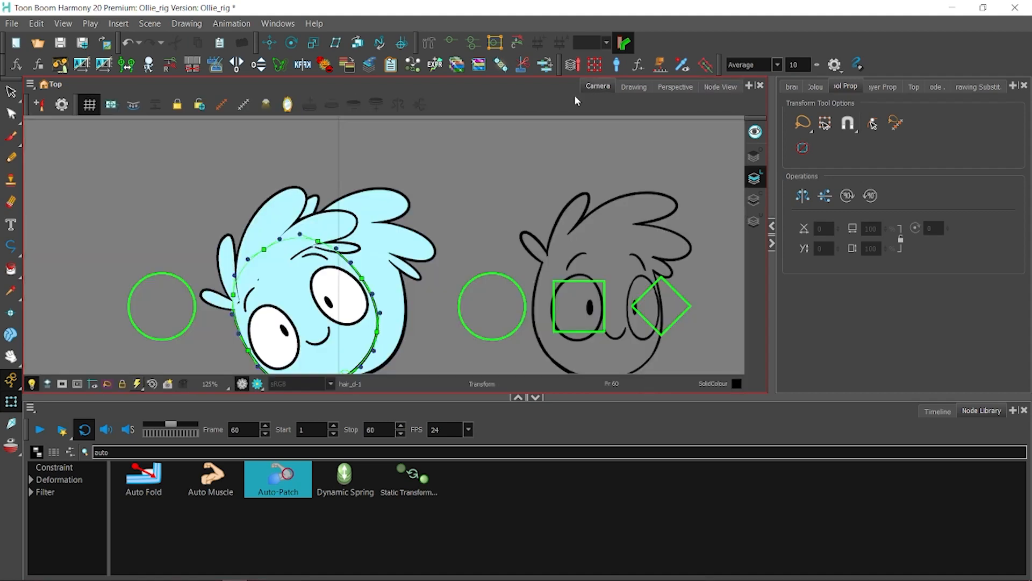
click(935, 411)
click(445, 447)
click(43, 431)
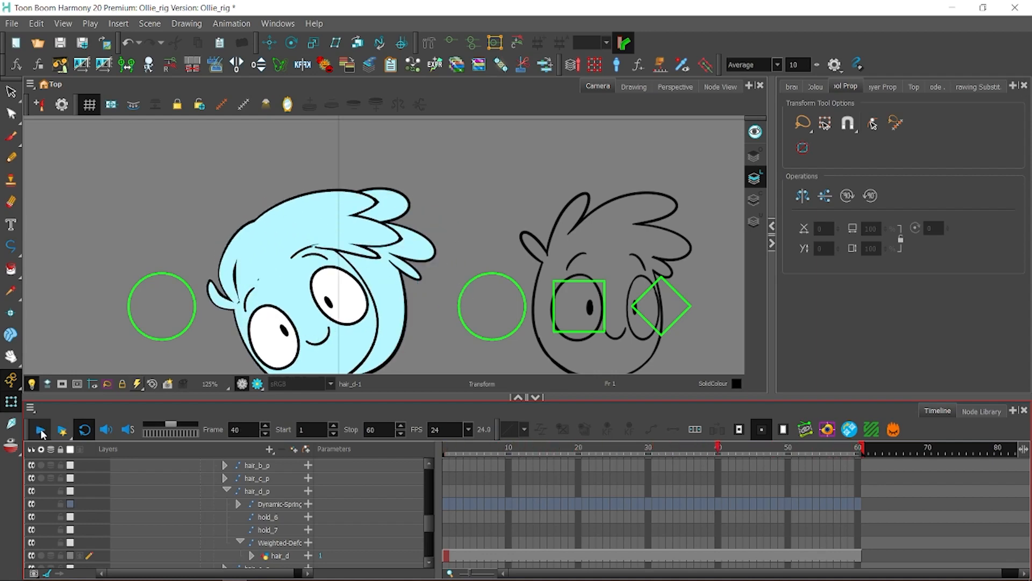
drag(183, 229, 227, 211)
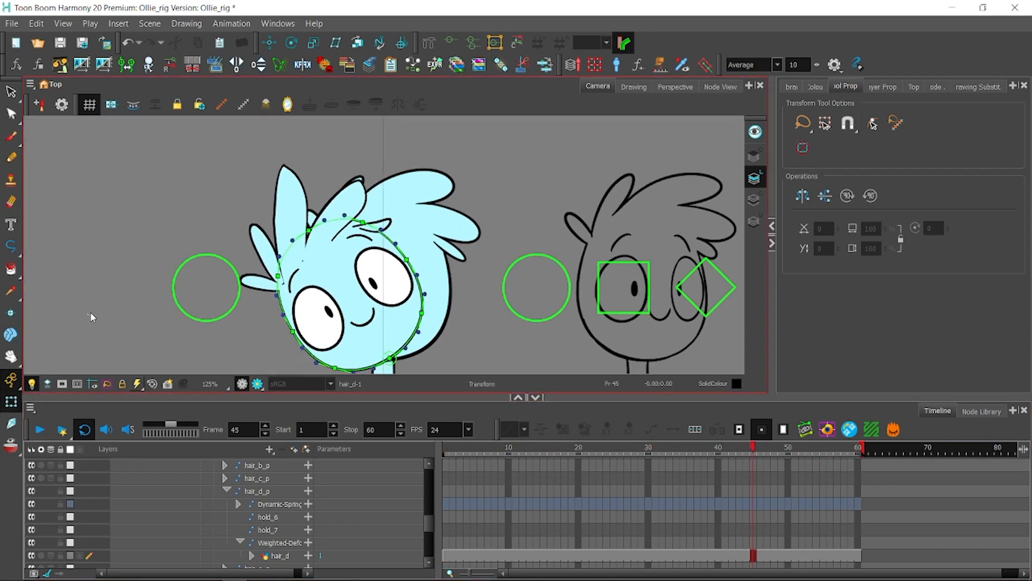
key(2)
click(474, 448)
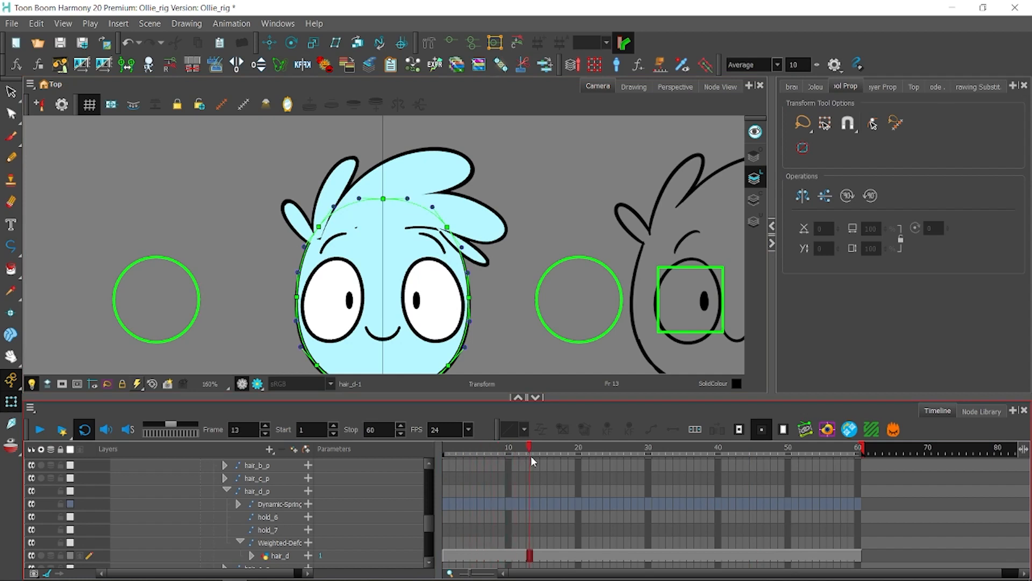
drag(531, 455, 445, 457)
click(40, 430)
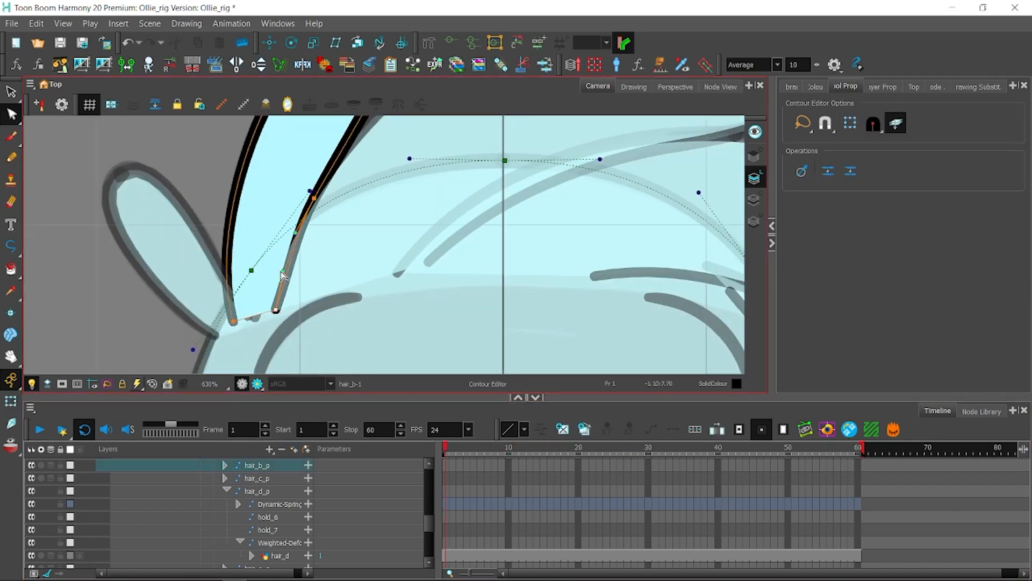
Finish editing hair_b's outline and open the hair_c tuft for contour editing
key(shift+t)
scroll(283, 275, down, 3)
click(81, 296)
click(460, 150)
key(alt+q)
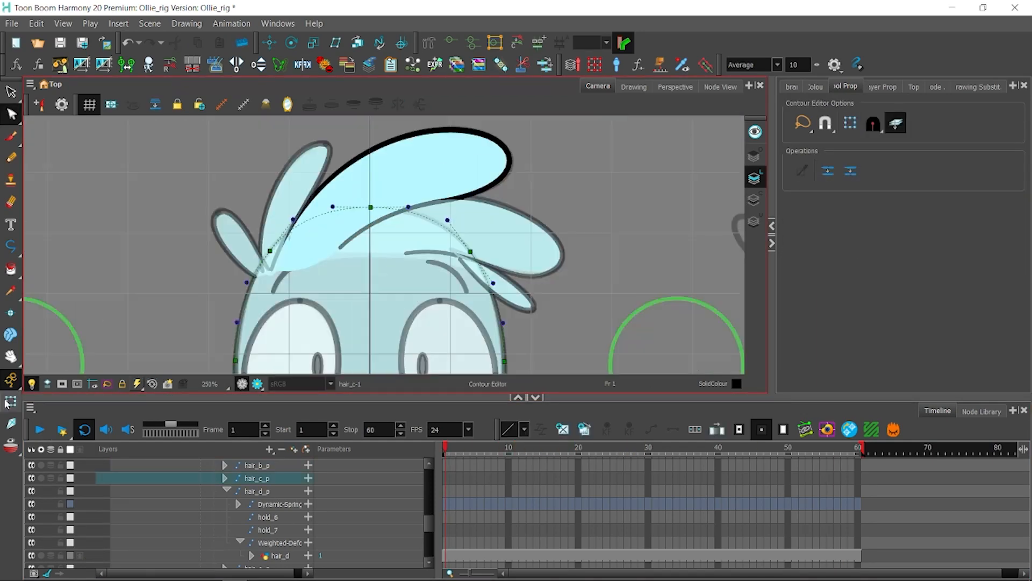
click(484, 231)
Select the hair_d tuft and open its outline for contour editing
key(shift+t)
click(408, 333)
key(alt+q)
key(shift+t)
scroll(323, 242, up, 1)
click(322, 242)
key(alt+q)
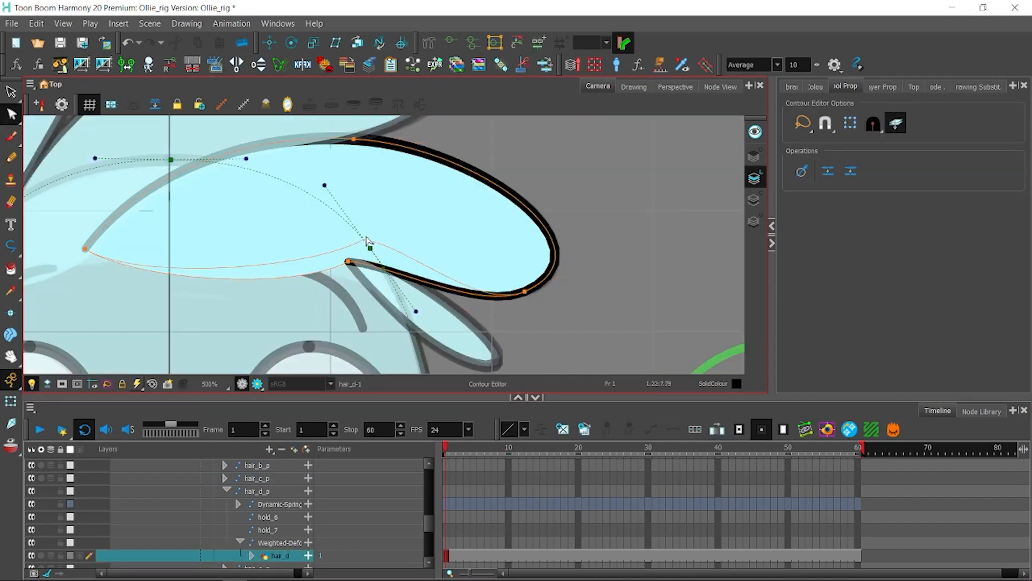
Reshape the lower contour of the hair_d tuft where its outline meets the head by adjusting the contour point handles
key(shift+t)
click(344, 252)
key(alt+q)
key(shift+t)
scroll(330, 235, down, 3)
click(398, 223)
key(alt+q)
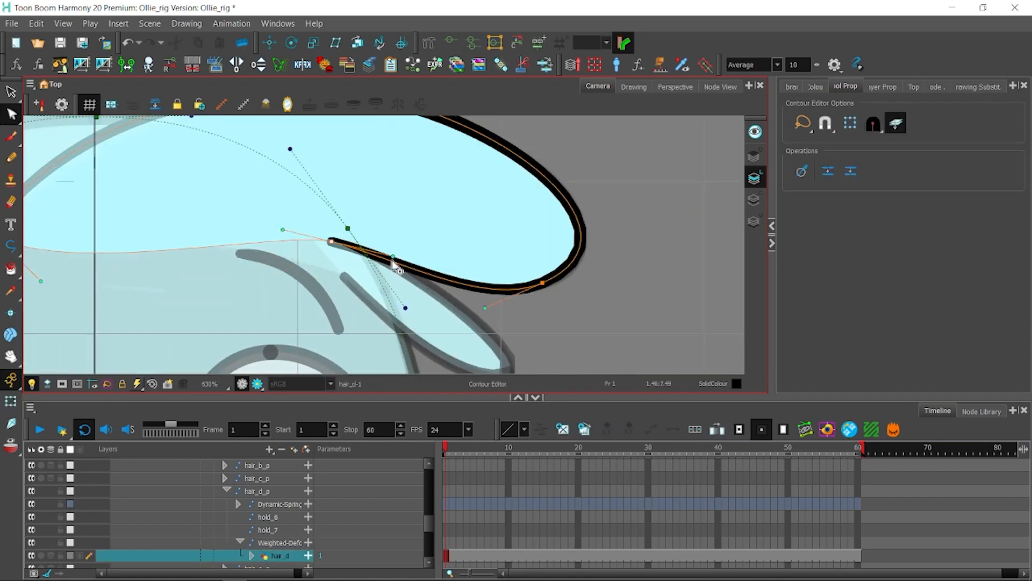
Finish editing hair_d's outline and select the tuft's Dynamic-Spring layer with the Rotate tool active
key(shift+t)
scroll(396, 265, down, 2)
key(alt+3)
key(b)
key(b)
click(720, 87)
click(274, 272)
click(598, 86)
click(279, 504)
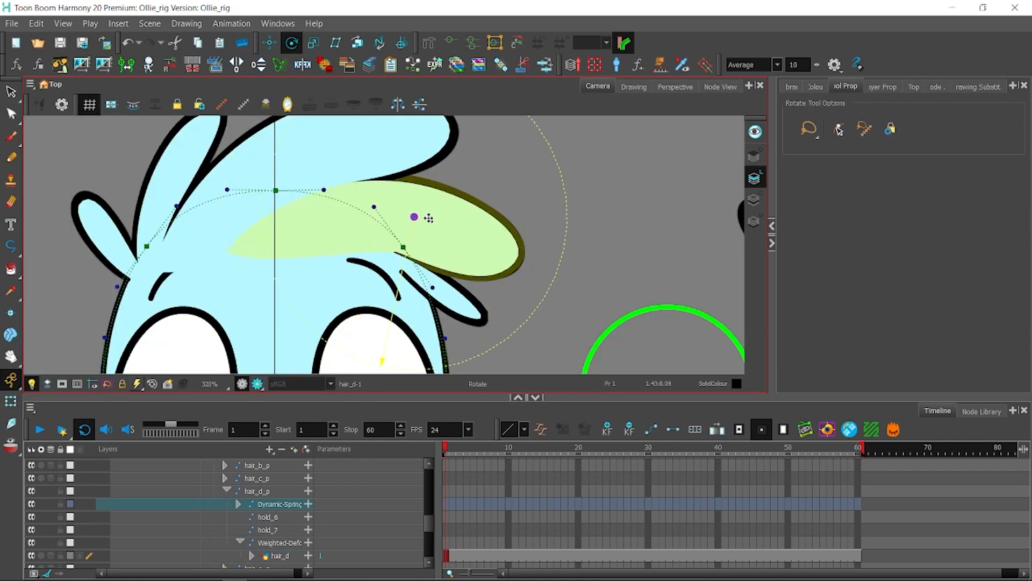
Play the animation, stop at frame 42 and select the hair_c tuft to examine the hair joins
scroll(428, 218, down, 5)
click(40, 430)
key(shift+t)
scroll(344, 215, up, 3)
scroll(240, 300, up, 1)
key(alt+3)
click(263, 207)
key(b)
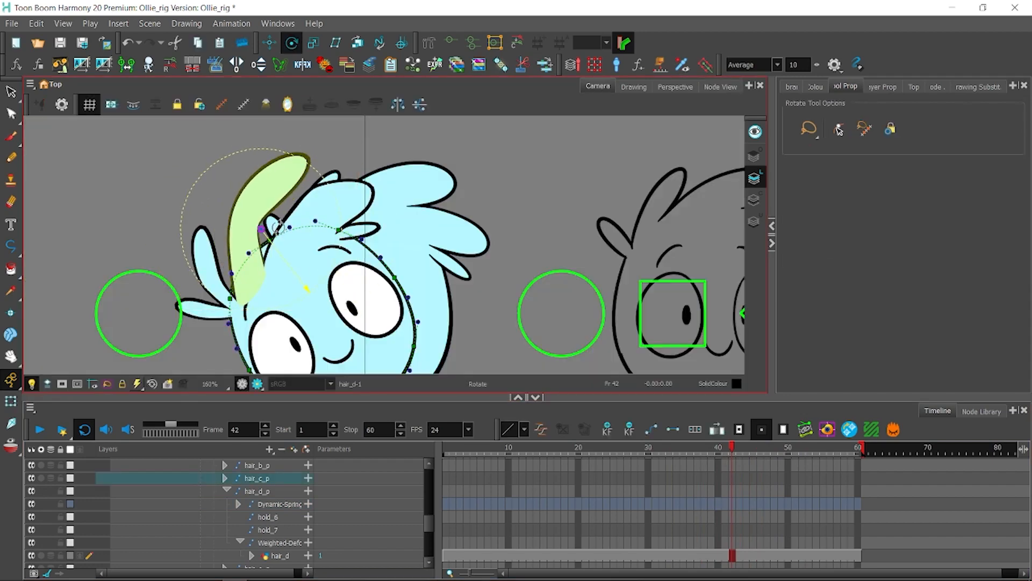
Replay the animation, return to frame 1 and select the character's brow for transforming
click(39, 430)
key(shift+t)
scroll(286, 228, down, 4)
key(shift+comma)
scroll(406, 154, up, 4)
click(291, 42)
scroll(429, 271, up, 2)
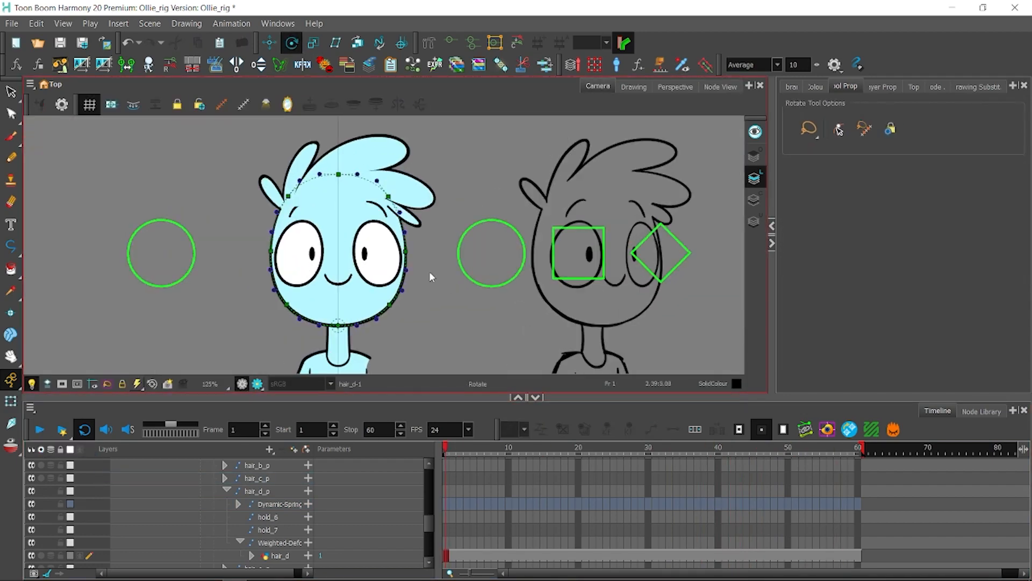
click(270, 201)
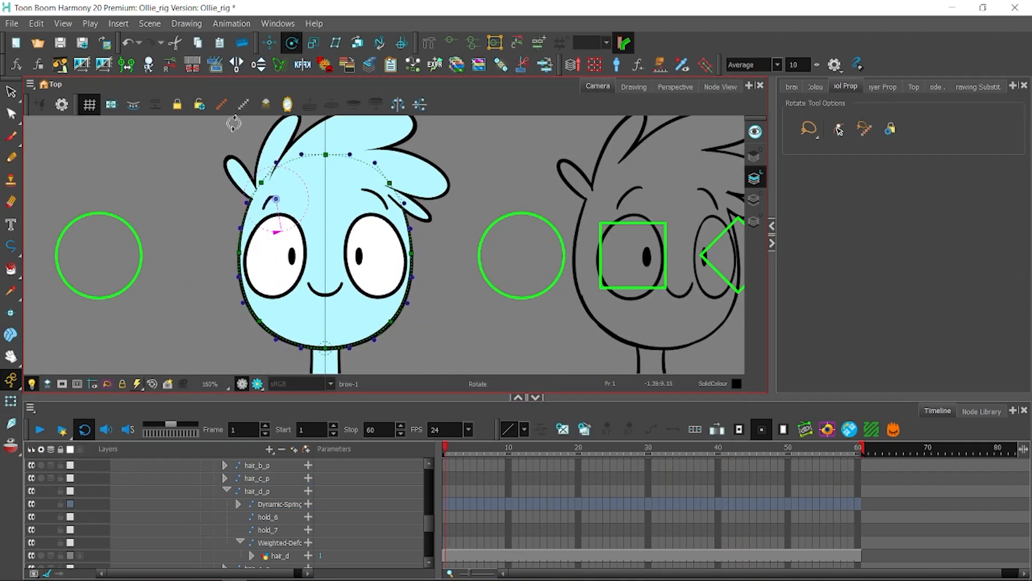
key(shift+t)
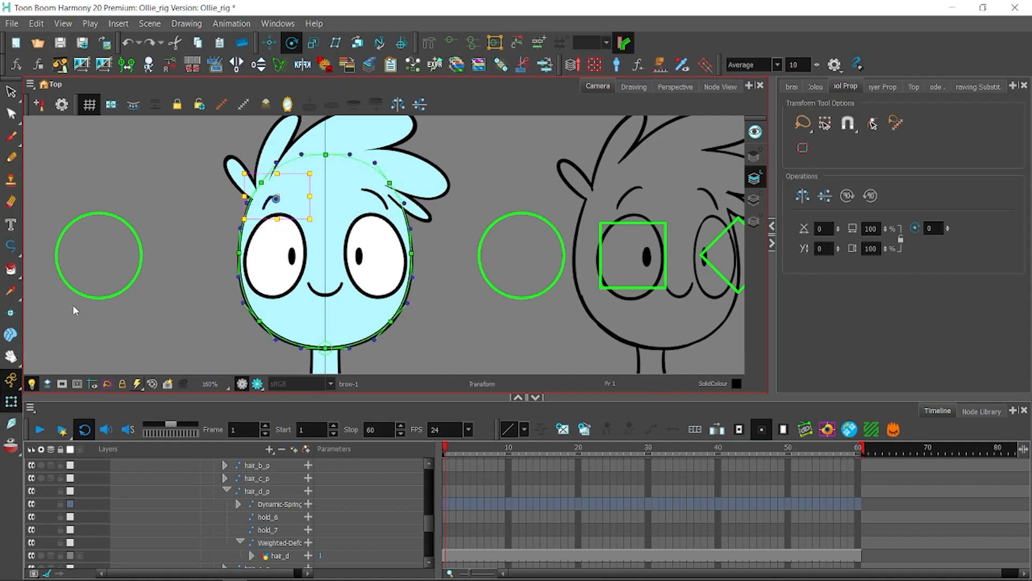
Examine the node connections from the hair tufts and hair composite to the face cutter and the main head composite
click(720, 87)
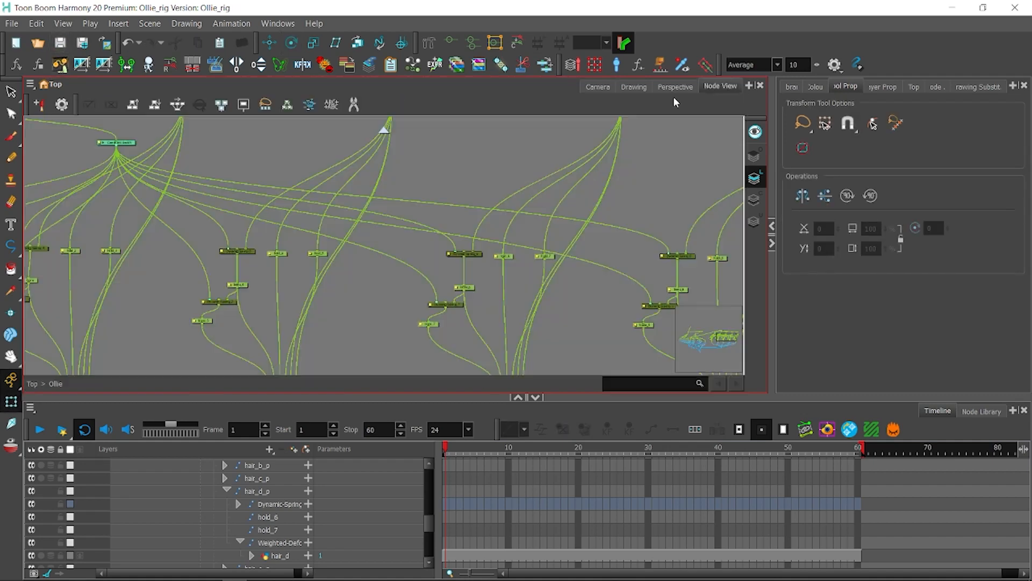
drag(457, 310, 532, 159)
drag(638, 306, 647, 189)
scroll(410, 163, down, 2)
scroll(410, 165, down, 1)
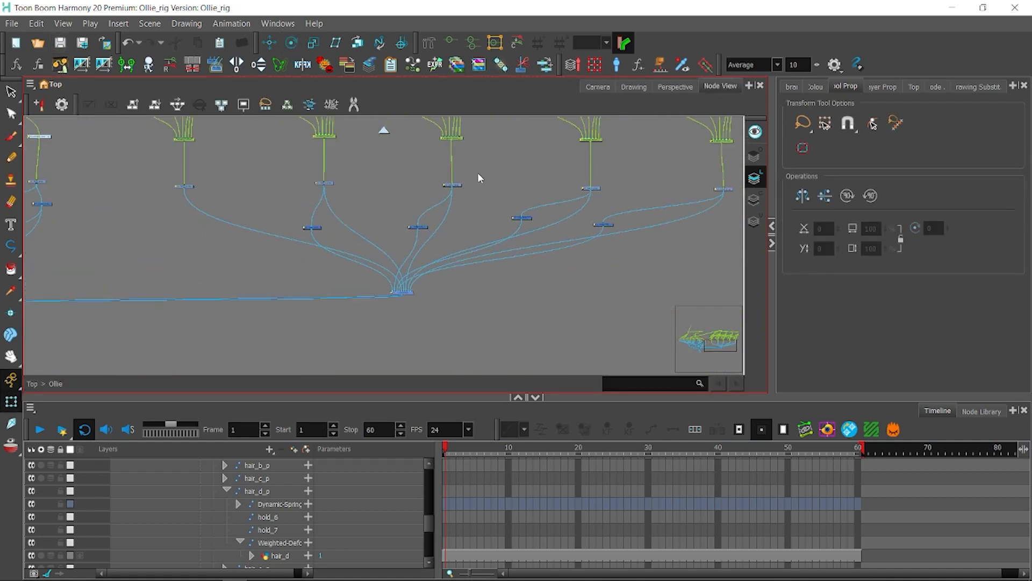
drag(186, 226, 678, 142)
drag(479, 186, 433, 305)
drag(530, 203, 471, 176)
scroll(451, 250, up, 2)
drag(436, 277, 435, 272)
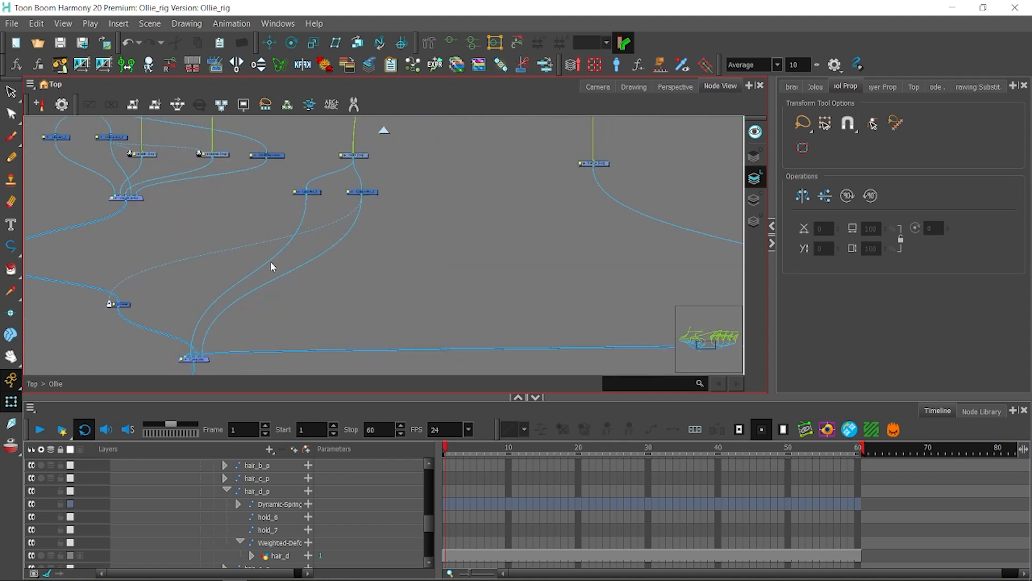
drag(284, 297, 303, 280)
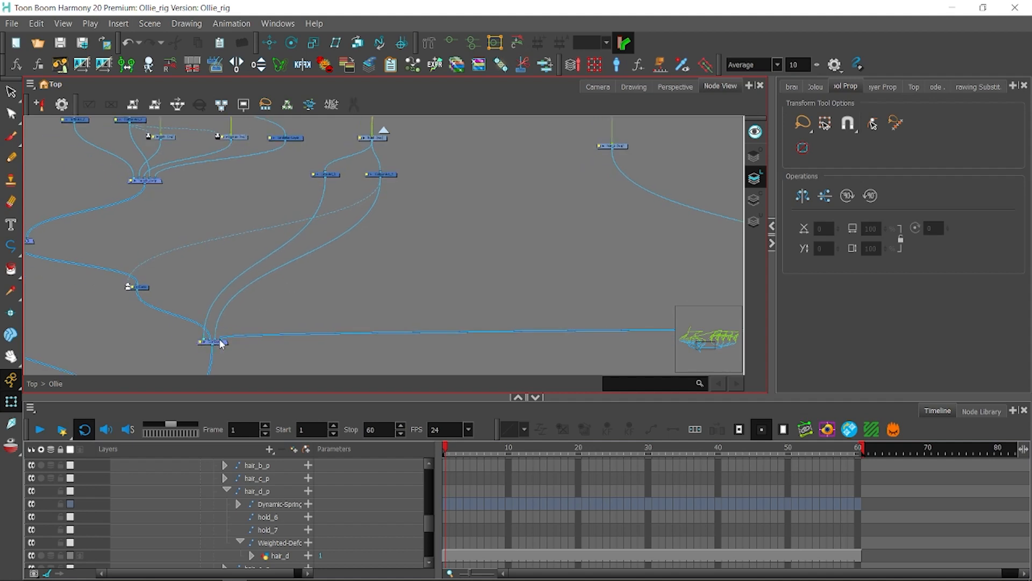
Open the Node Library and compare the head's node connections with the face in the Camera view
click(221, 343)
click(966, 411)
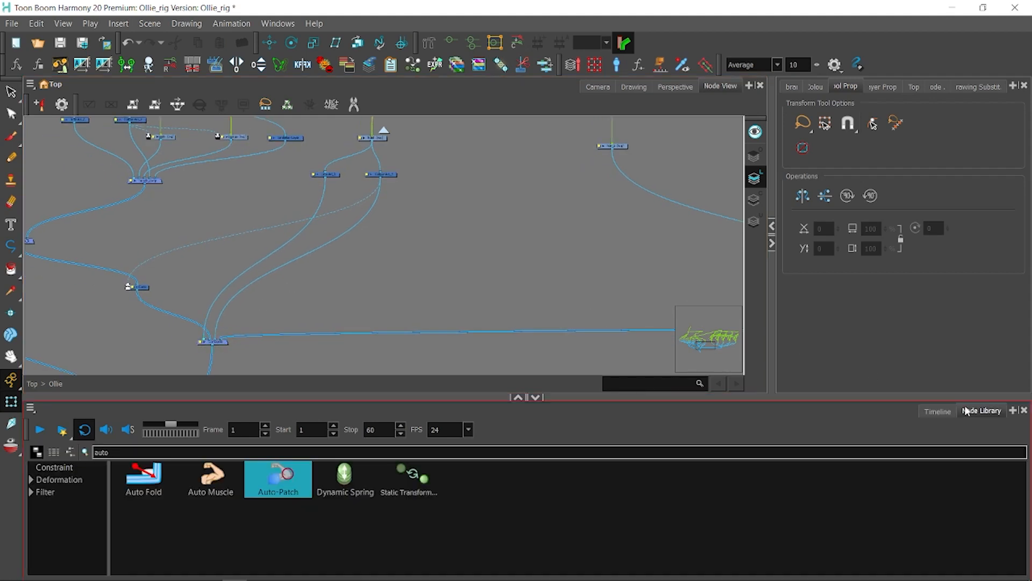
click(685, 86)
click(720, 87)
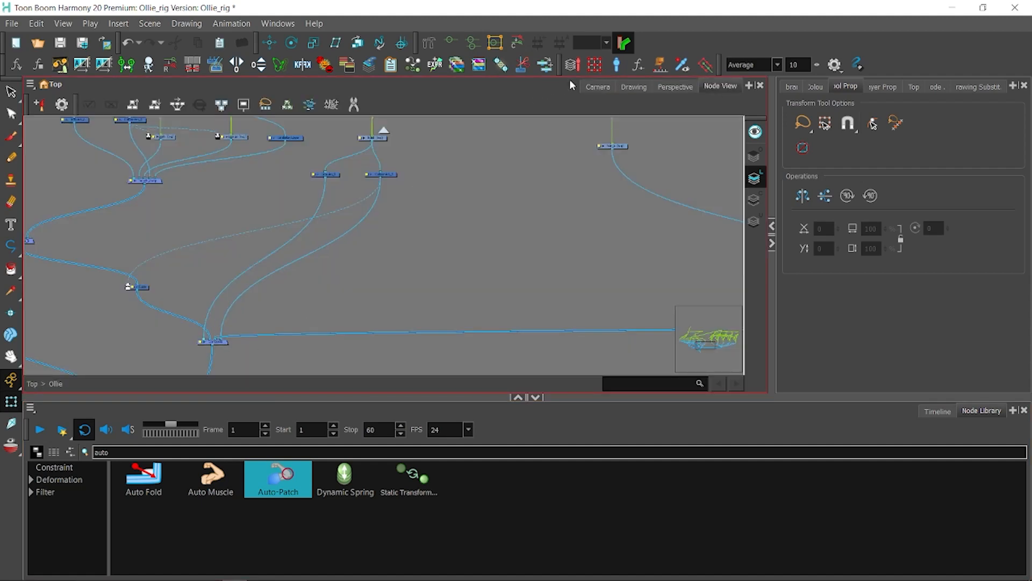
click(597, 86)
click(720, 87)
click(604, 90)
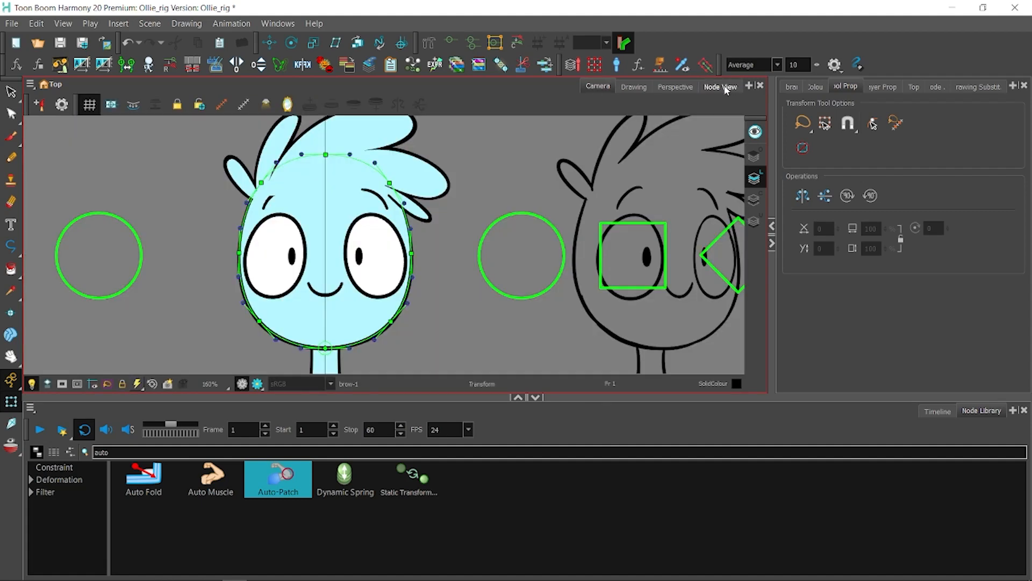
Feed a Composite of the head's colour art and the hair into the face cutter's matte port and remove the spare cutter
click(721, 87)
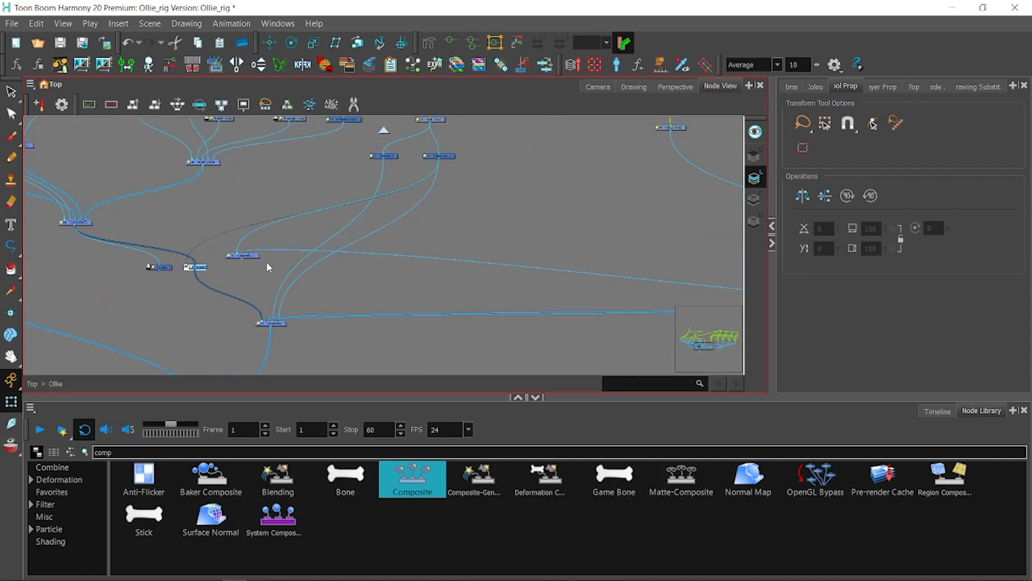
drag(242, 262, 189, 268)
click(171, 265)
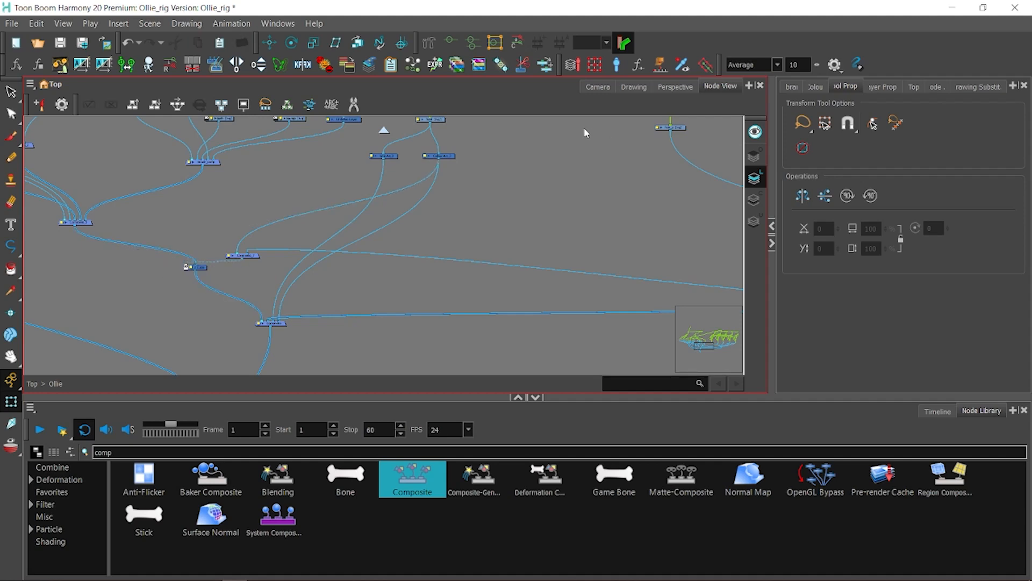
Test the face cutter in the Camera view by selecting HEAD_CTRL and moving the FACE_CTRL square
click(597, 87)
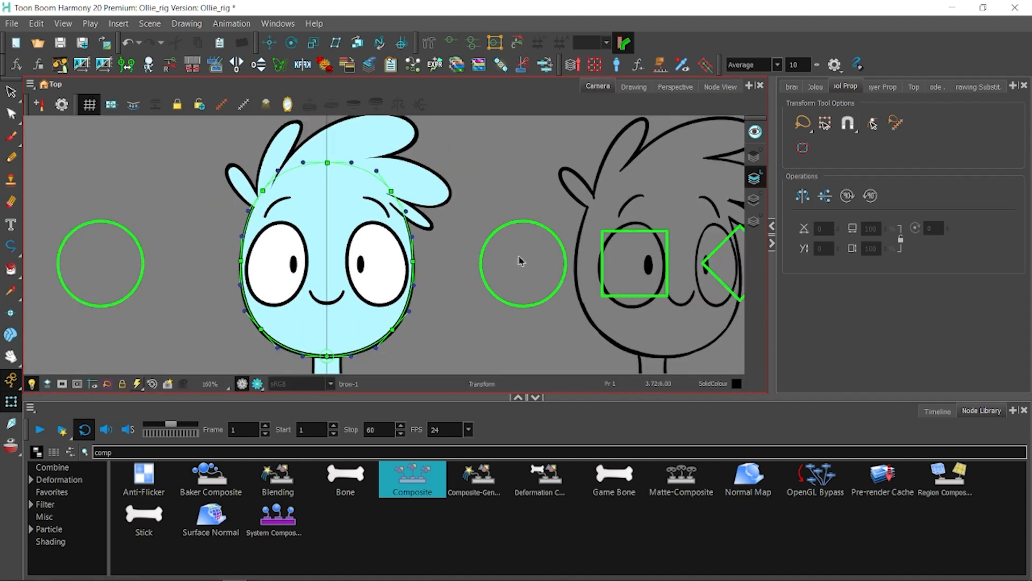
click(525, 279)
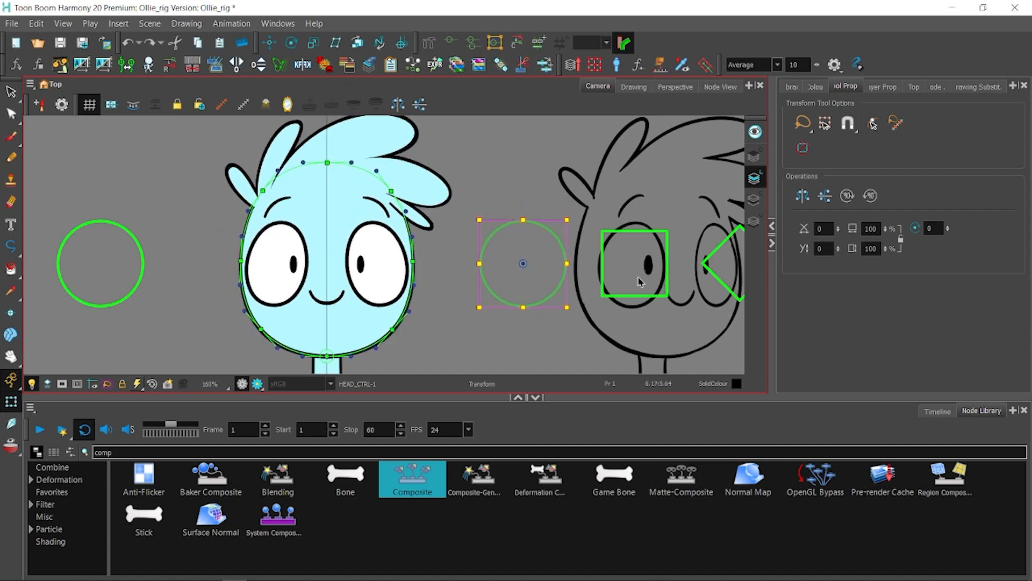
click(648, 263)
drag(648, 264, 629, 275)
scroll(462, 192, down, 3)
click(472, 254)
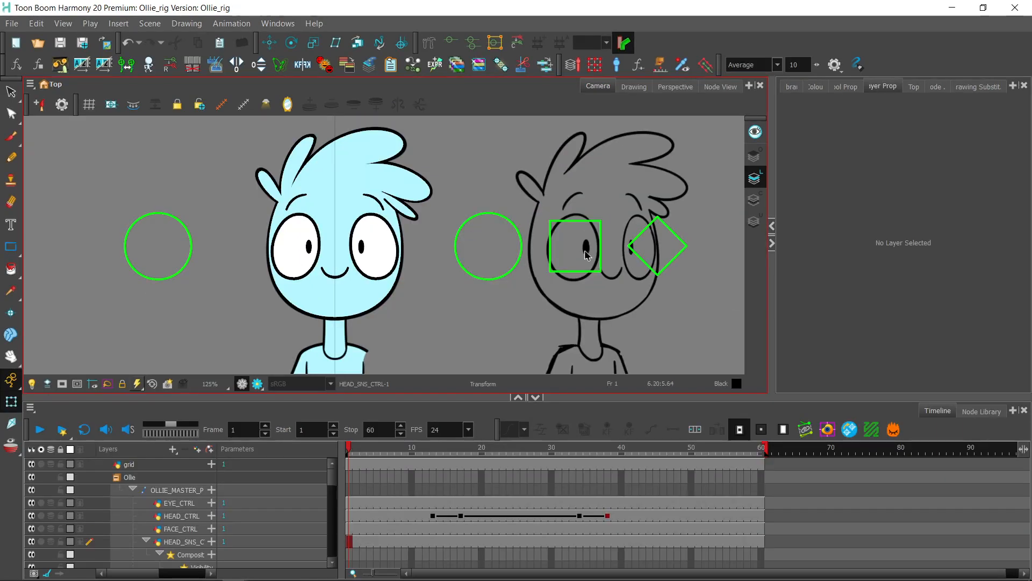
Shift FACE_CTRL sideways to check how the facial features are clipped, undo the move and deselect the controller
click(588, 257)
mouse_move(588, 257)
mouse_down()
mouse_move(556, 257)
mouse_move(602, 253)
mouse_up()
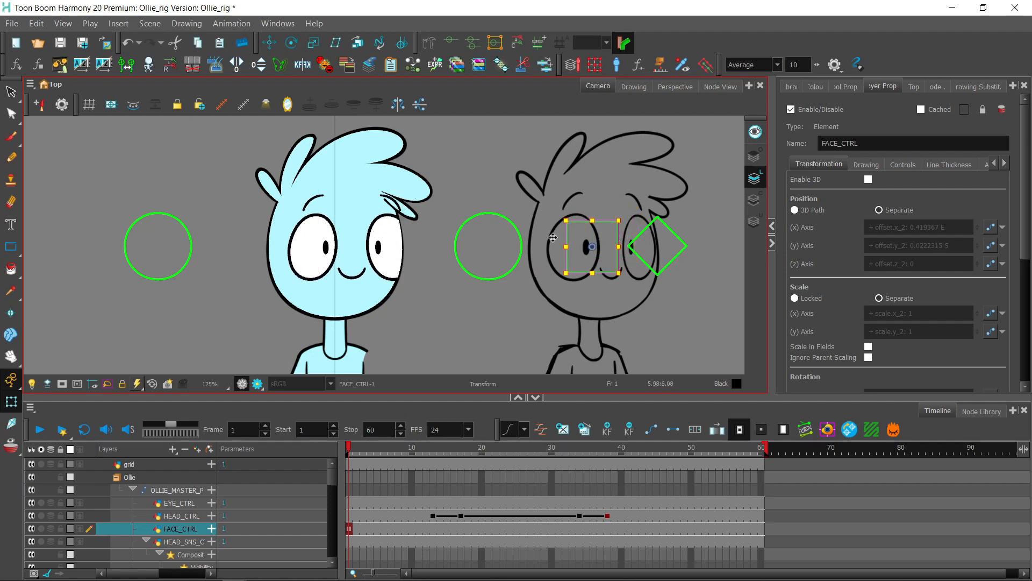
key(ctrl+z)
key(ctrl+z)
scroll(272, 261, up, 4)
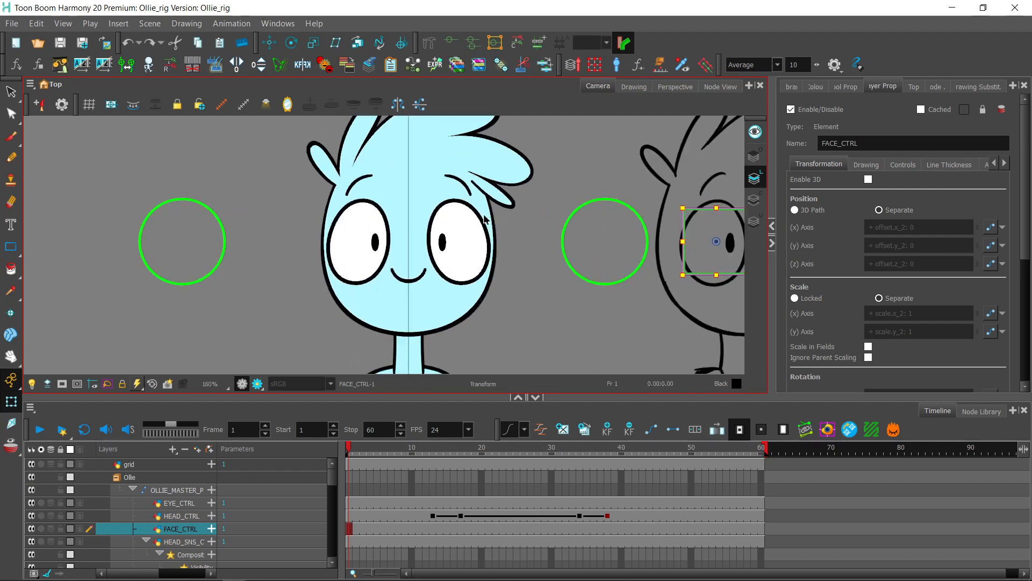
scroll(273, 261, up, 1)
scroll(213, 269, down, 4)
drag(606, 239, 484, 246)
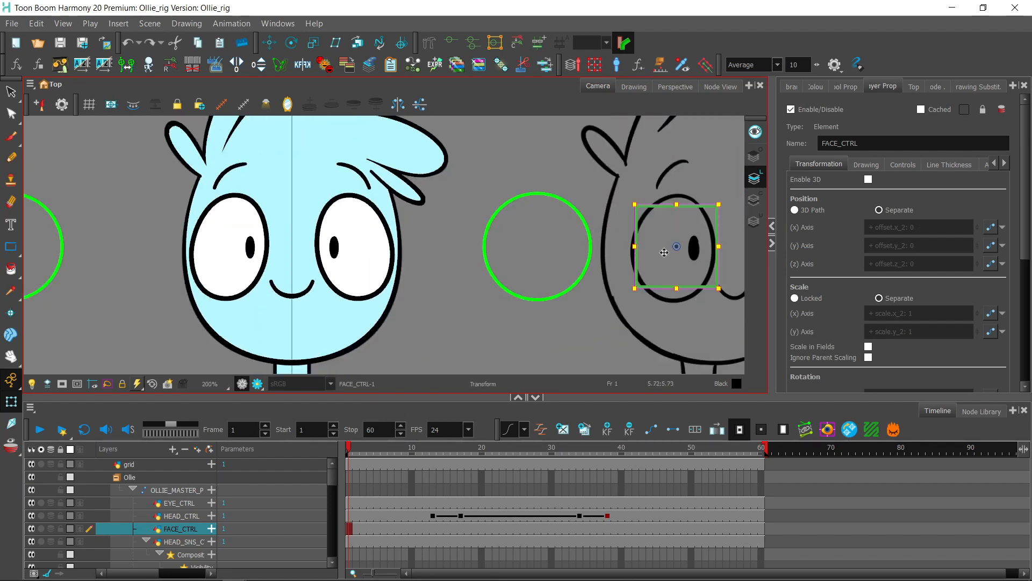
mouse_move(676, 268)
mouse_down()
mouse_move(626, 268)
mouse_move(676, 268)
mouse_up()
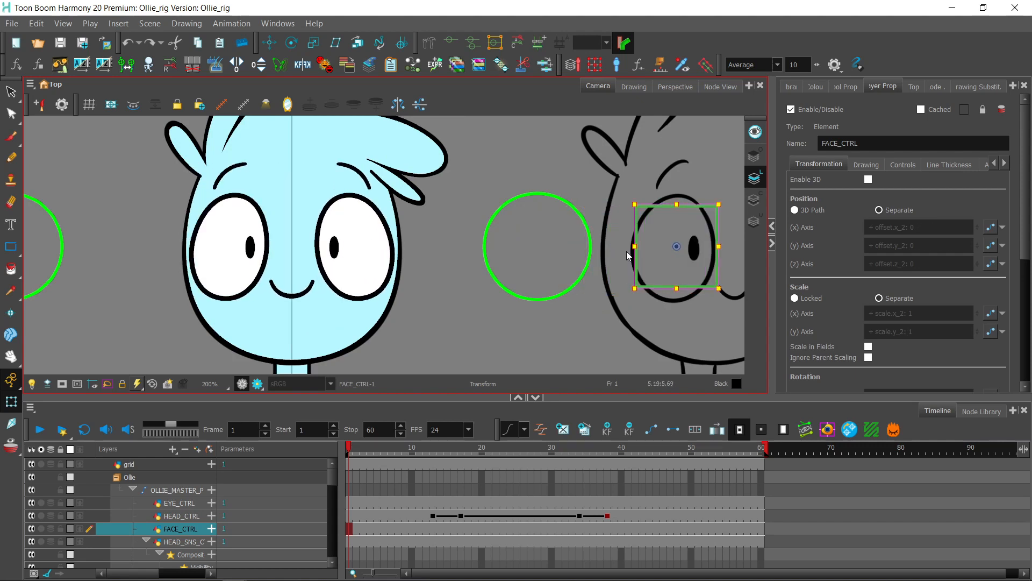
click(468, 295)
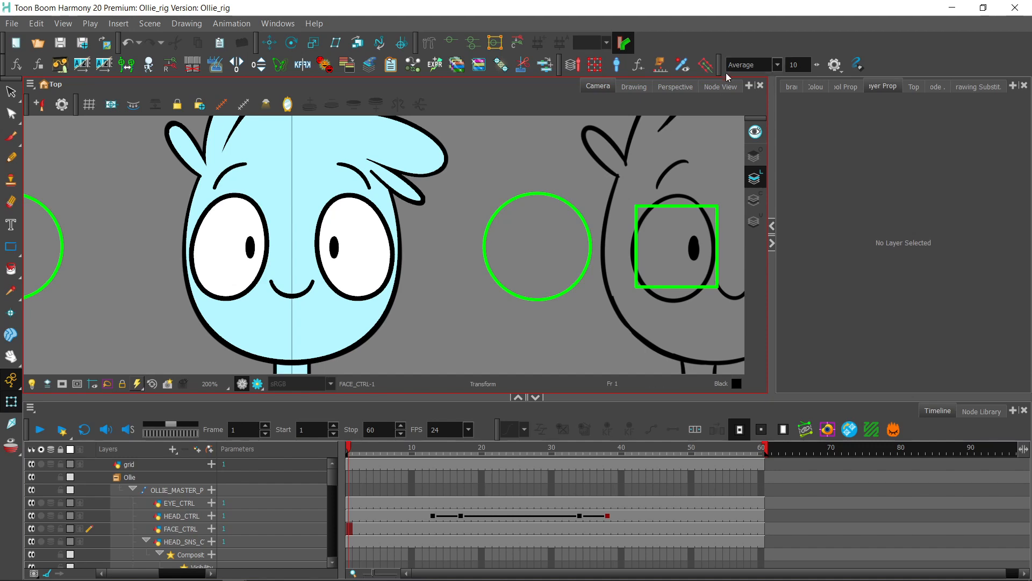
Examine the node wiring between the head's line and colour art, the face cutter, the Auto-Patch nodes and the hair composite
click(721, 87)
drag(544, 195, 613, 203)
scroll(550, 194, down, 2)
scroll(508, 199, up, 4)
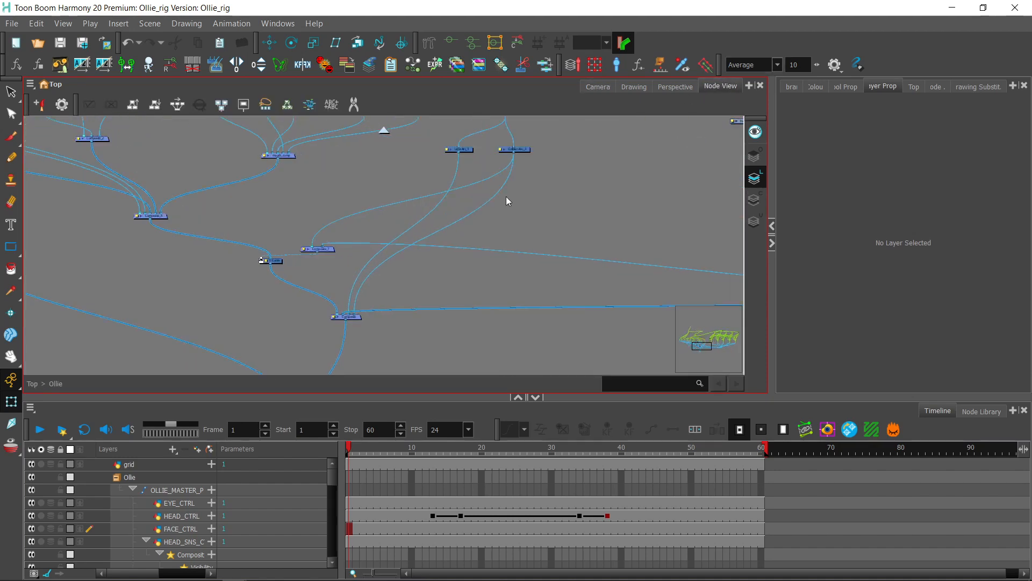
scroll(508, 200, up, 2)
drag(513, 207, 468, 215)
scroll(482, 207, down, 2)
drag(634, 206, 296, 220)
drag(553, 226, 280, 200)
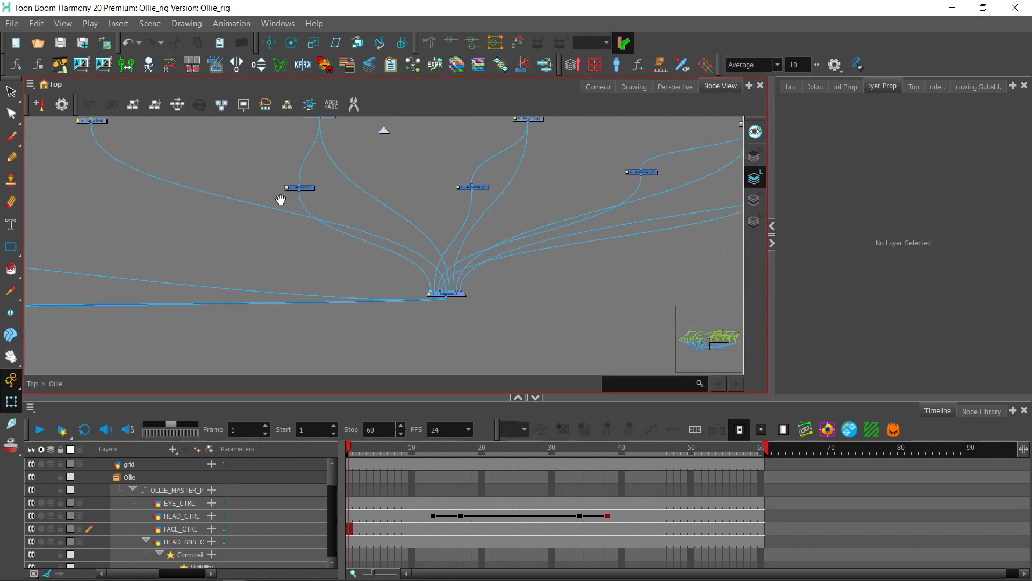
drag(226, 219, 638, 214)
drag(401, 198, 655, 205)
scroll(514, 214, up, 1)
drag(508, 205, 484, 223)
scroll(484, 223, down, 1)
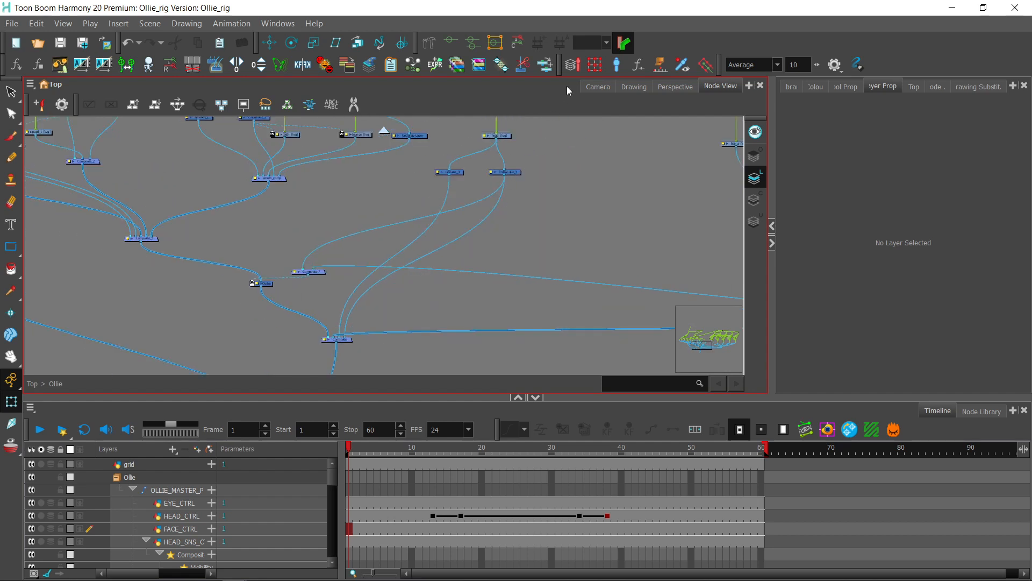
Move FACE_CTRL toward the opposite side of the head to check the clipping, and undo the move
click(597, 86)
click(670, 236)
drag(670, 235, 622, 237)
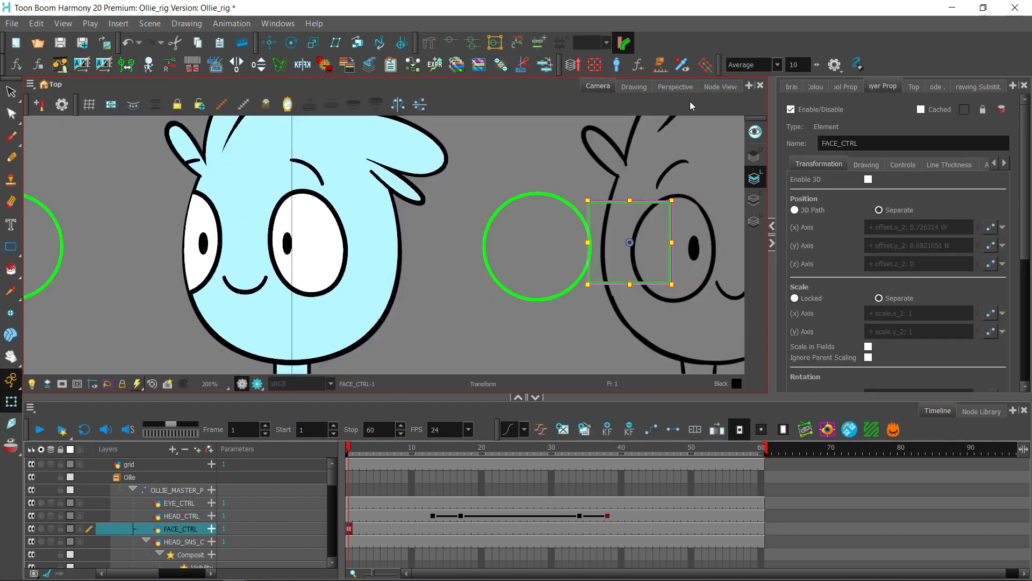
key(ctrl+z)
Duplicate the inverted face cutter, connect the head's colour art to the copy's matte port, and select FACE_CTRL in the Camera view
click(721, 87)
drag(450, 220, 412, 232)
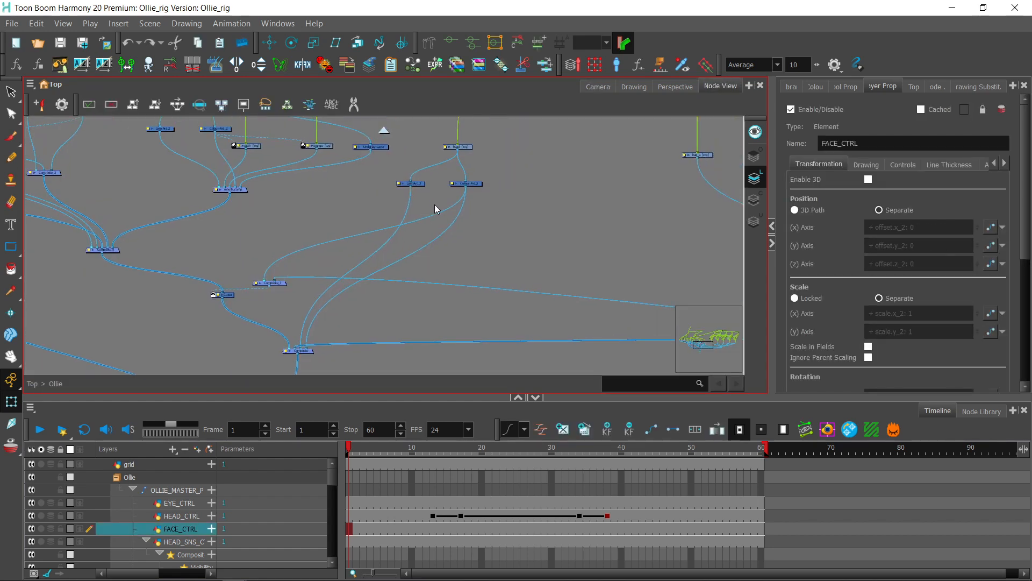
click(220, 297)
key(ctrl+c)
key(ctrl+v)
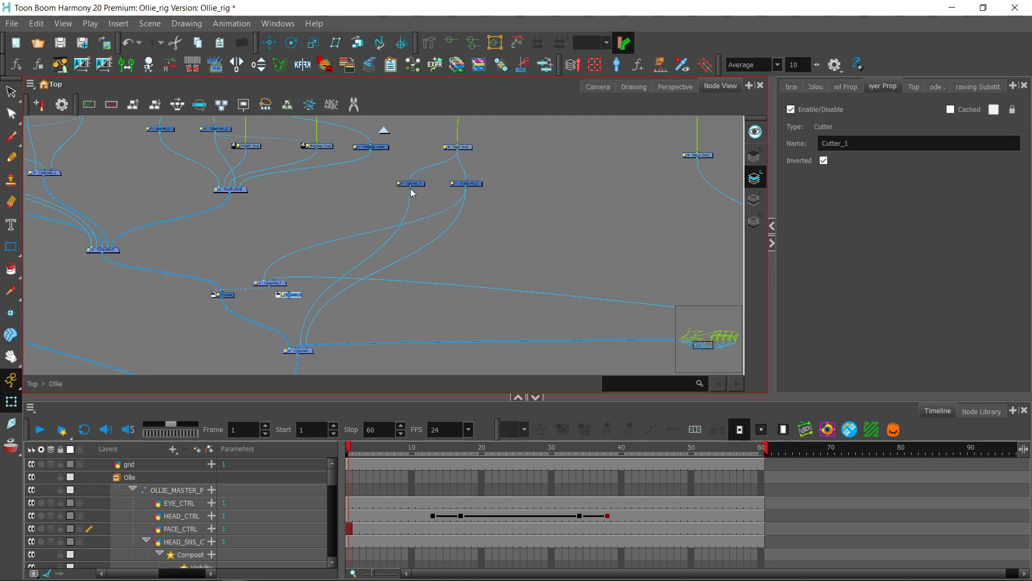
drag(466, 188, 272, 290)
click(597, 86)
click(636, 253)
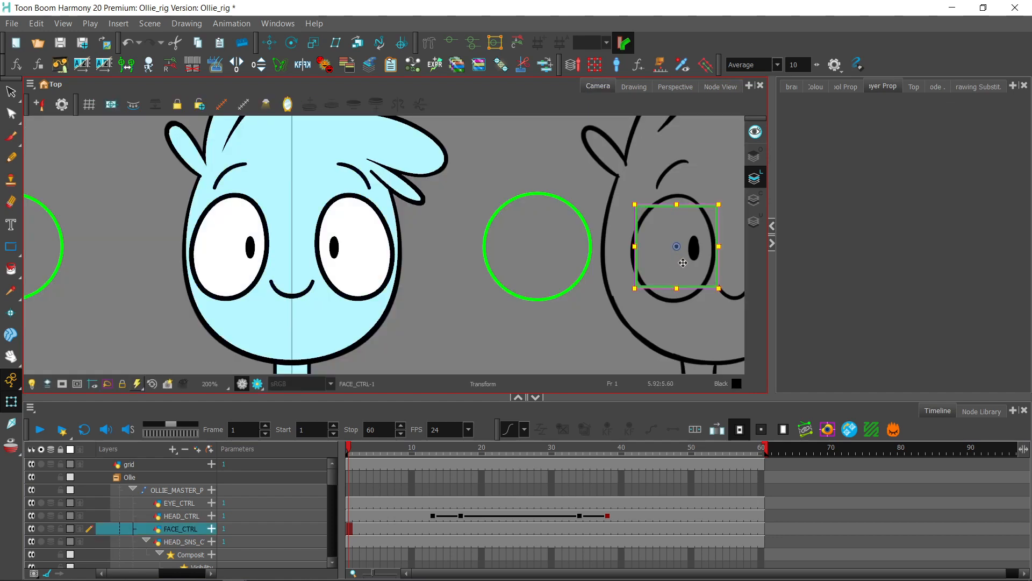
Select the head's Line-Art_3 node and examine the head outline against the hair in the Camera view
click(721, 86)
click(411, 183)
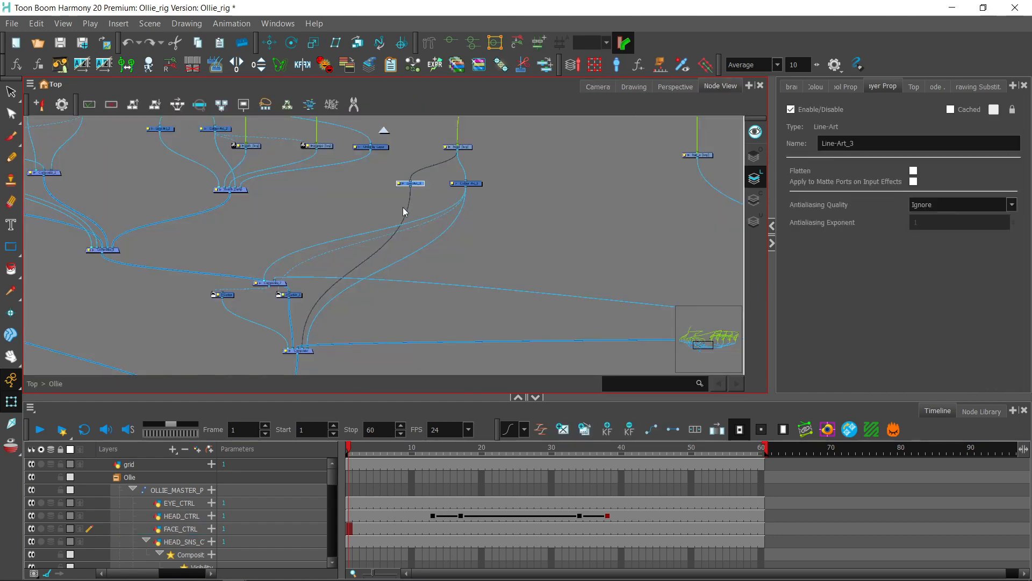
click(598, 87)
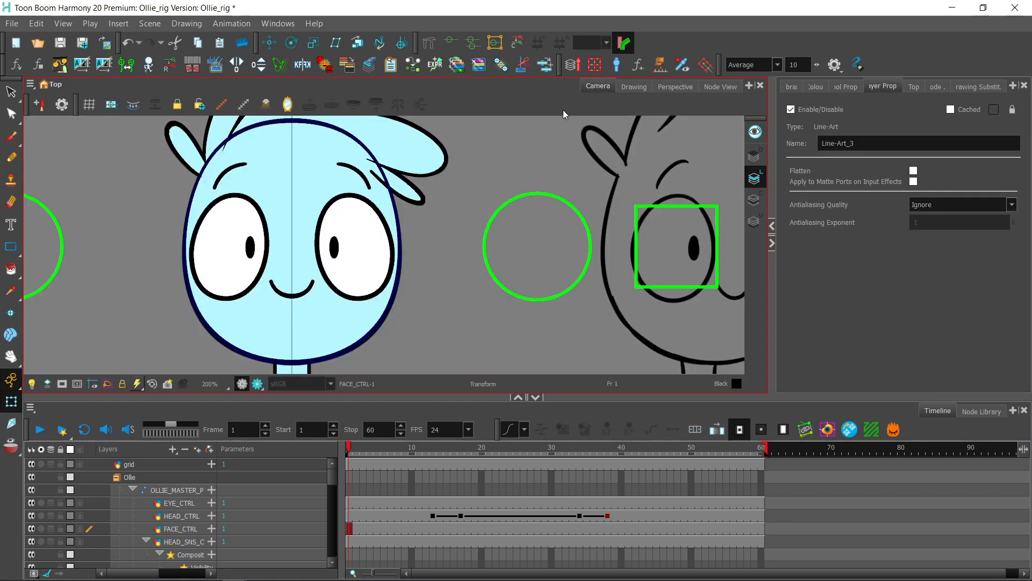
click(524, 157)
drag(435, 241, 470, 317)
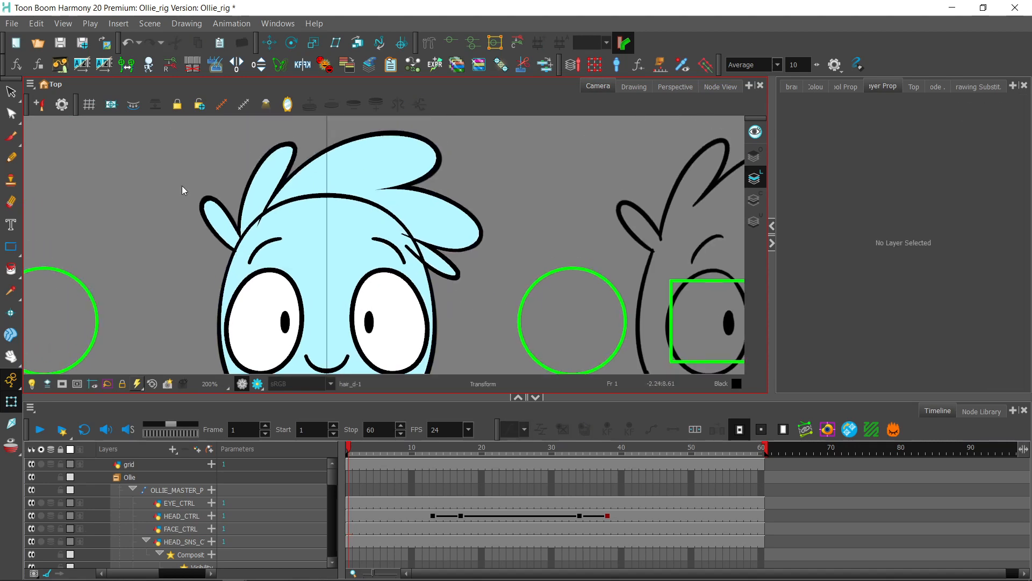
scroll(436, 203, down, 3)
Reorder the input connections on the composite below the two face cutters and check the face in the Camera view
click(720, 87)
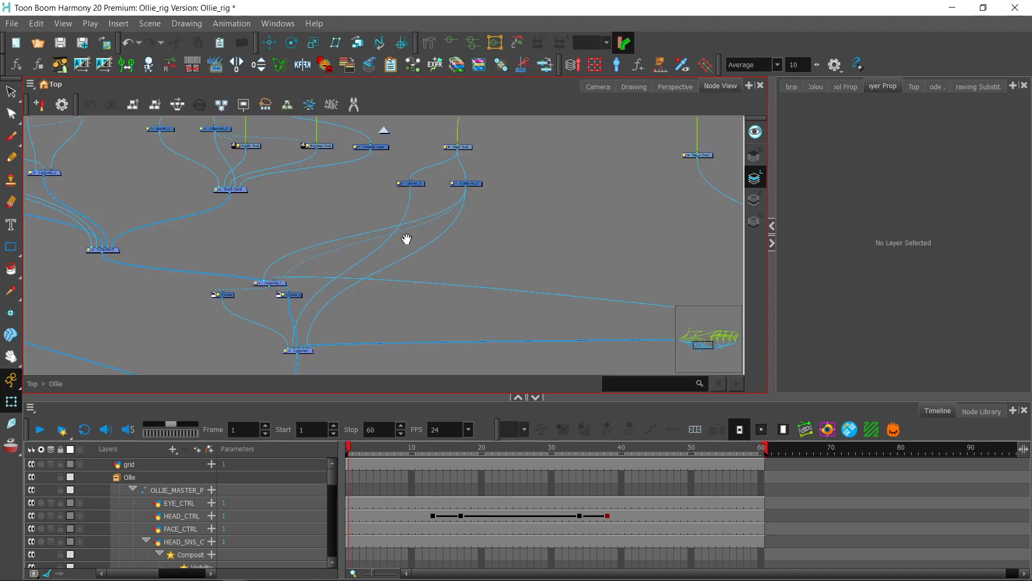
drag(407, 239, 429, 241)
scroll(522, 181, up, 1)
scroll(487, 191, down, 1)
drag(324, 349, 318, 349)
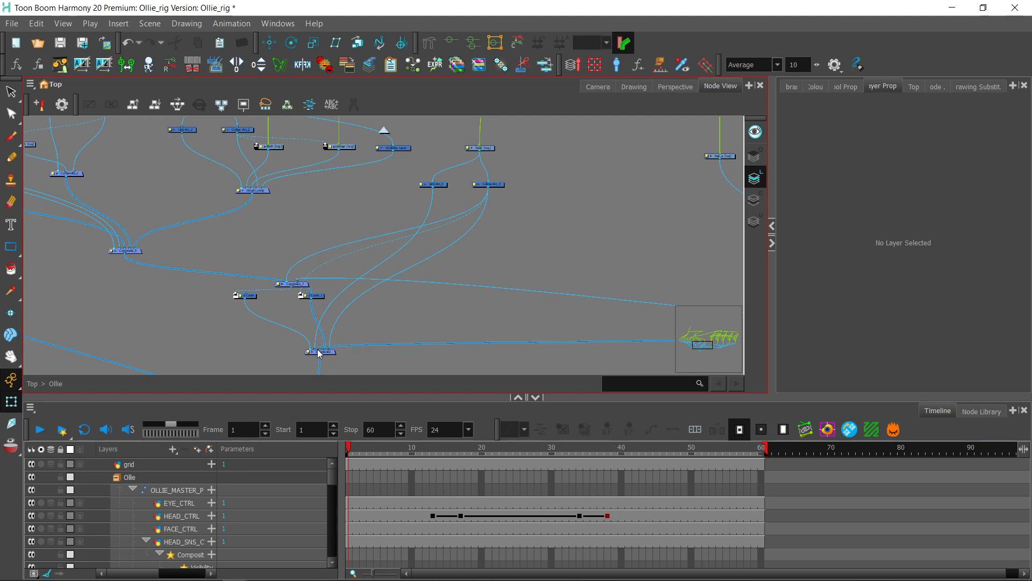
click(598, 86)
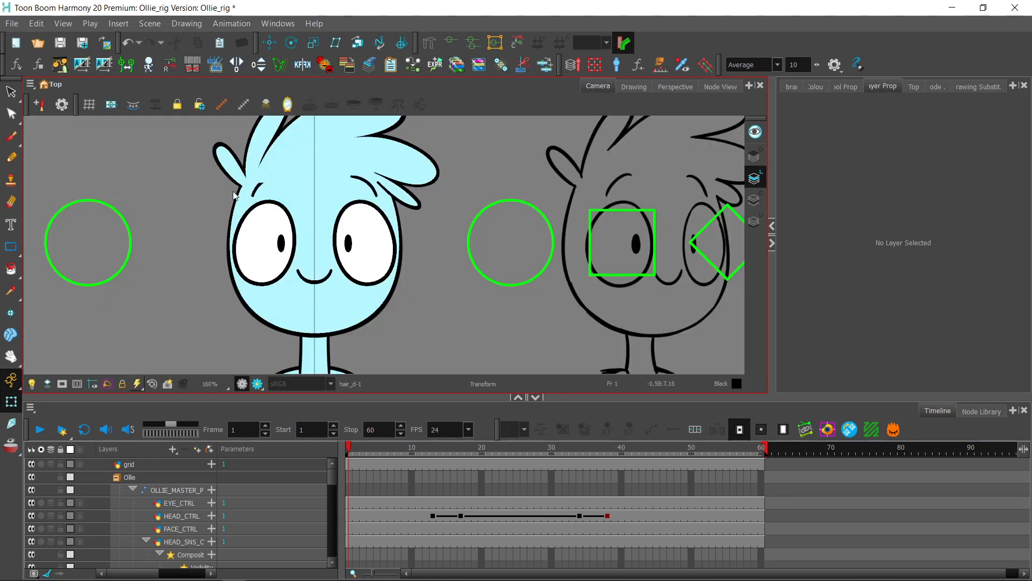
Reroute the matte connection from the composite above the face cutters to the first cutter, and delete the superseded link
click(701, 87)
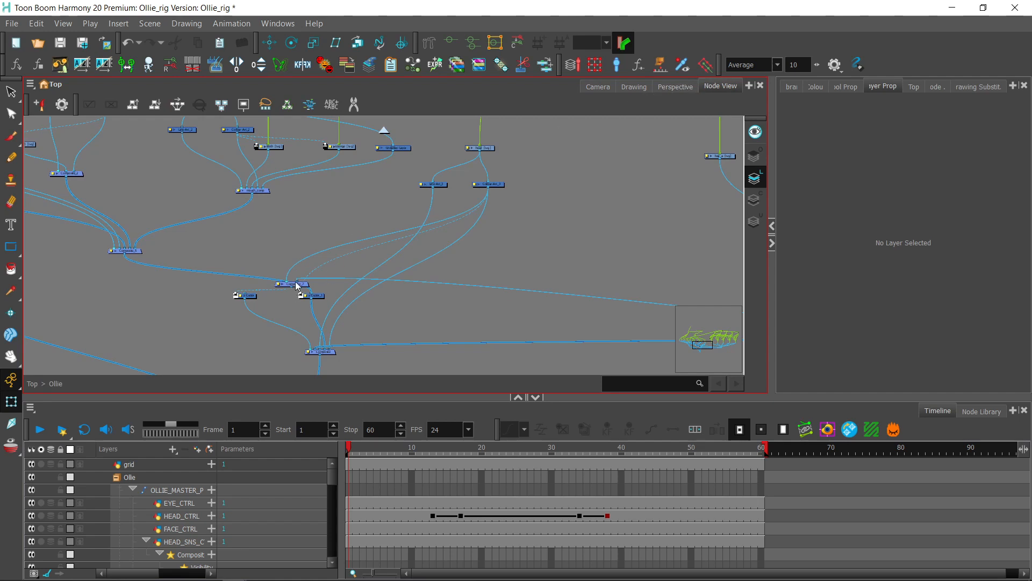
drag(298, 286, 237, 295)
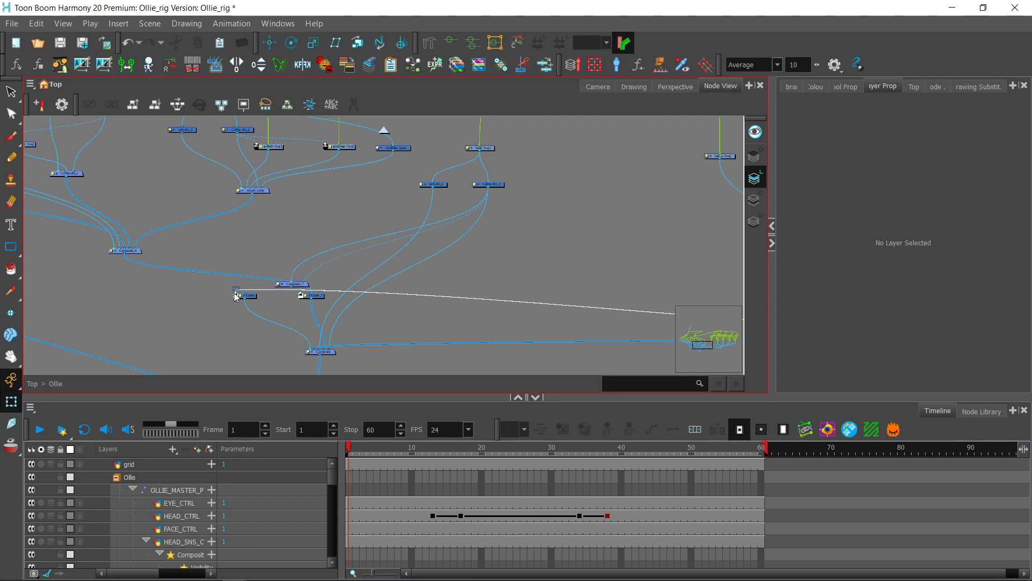
click(130, 261)
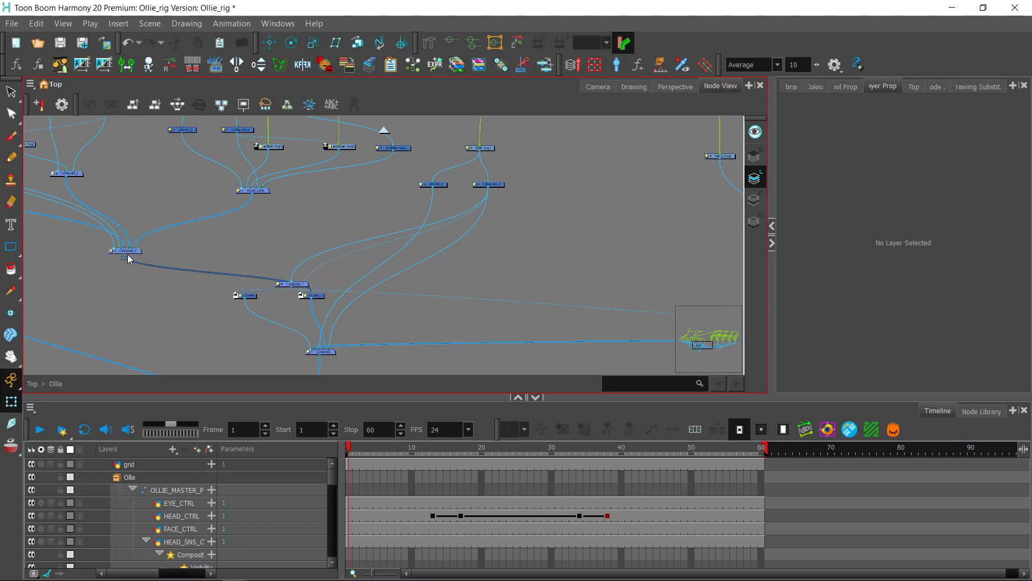
click(301, 285)
key(Delete)
Test the clipping by moving HEAD_SNS_CTRL and FACE_CTRL in the Camera view, and restore the neutral pose
click(598, 87)
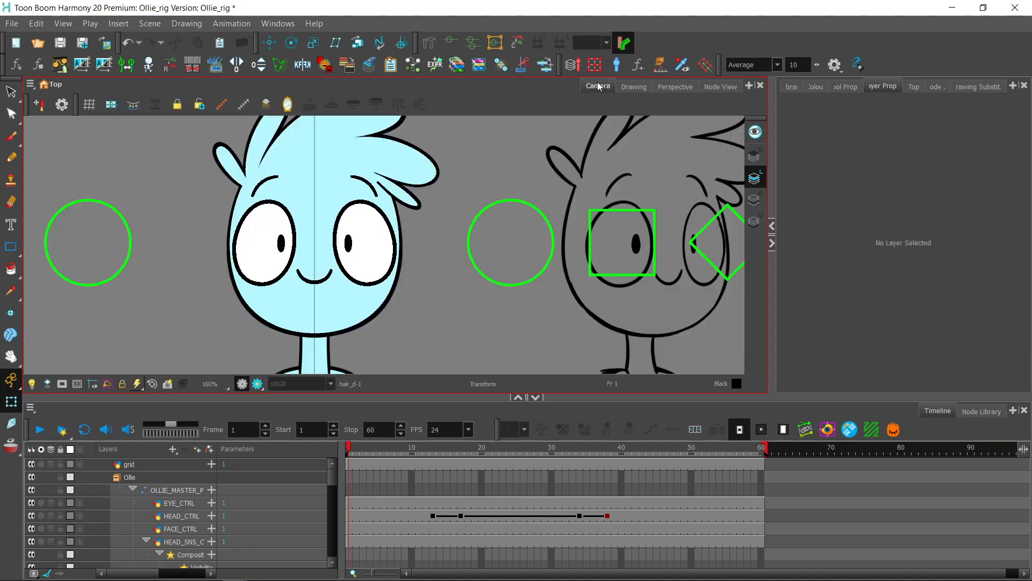
click(715, 248)
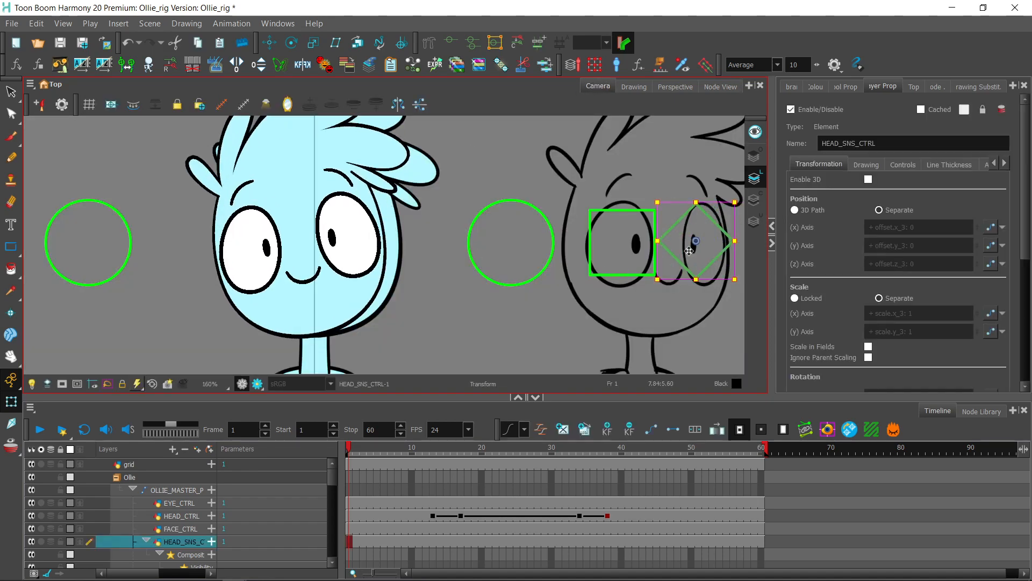
click(632, 259)
mouse_move(633, 258)
mouse_down()
mouse_move(609, 248)
mouse_move(672, 239)
mouse_move(634, 258)
mouse_up()
drag(624, 192, 598, 205)
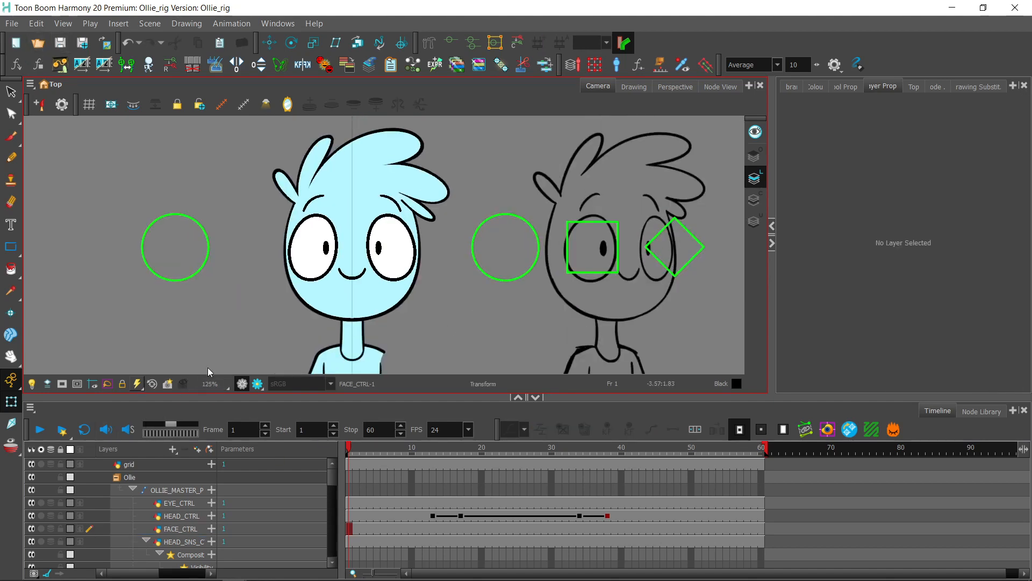
Play the head animation and scrub to frame 38, and set the Active value of Dynamic-Spring_3 to 60
key(Return)
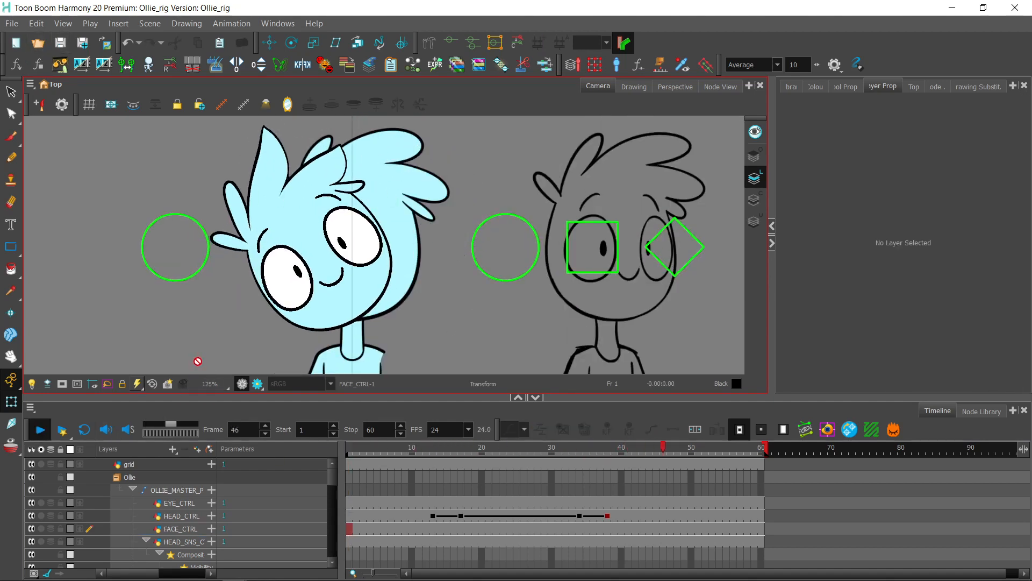
drag(426, 450, 608, 449)
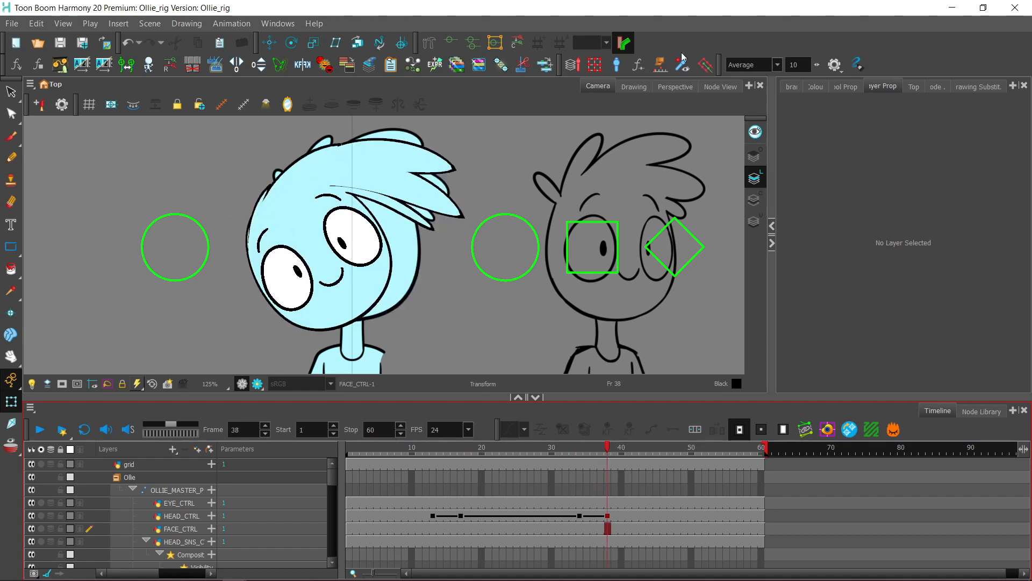
click(720, 87)
scroll(488, 308, up, 6)
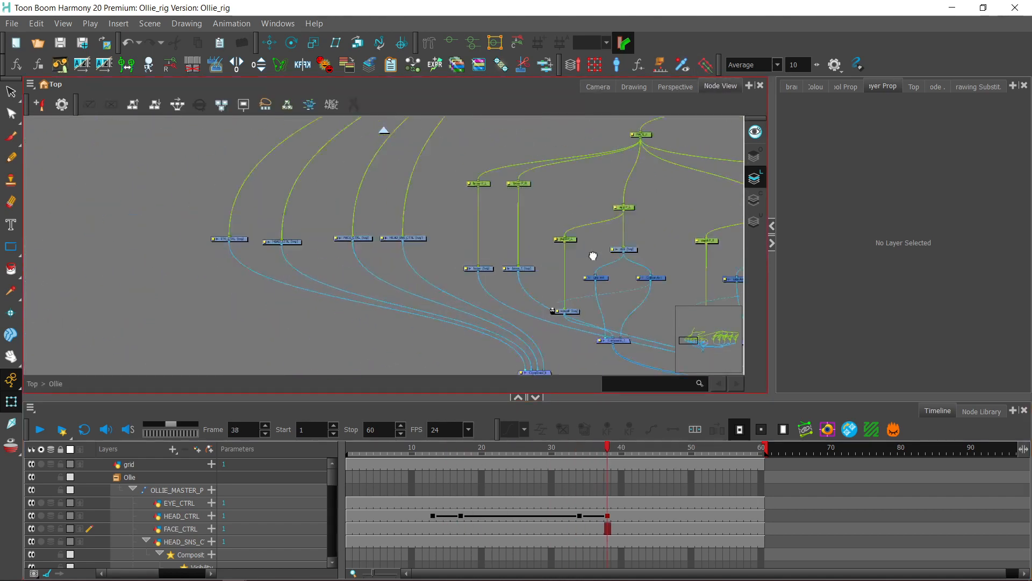
drag(593, 256, 210, 251)
drag(672, 215, 256, 295)
drag(247, 231, 536, 226)
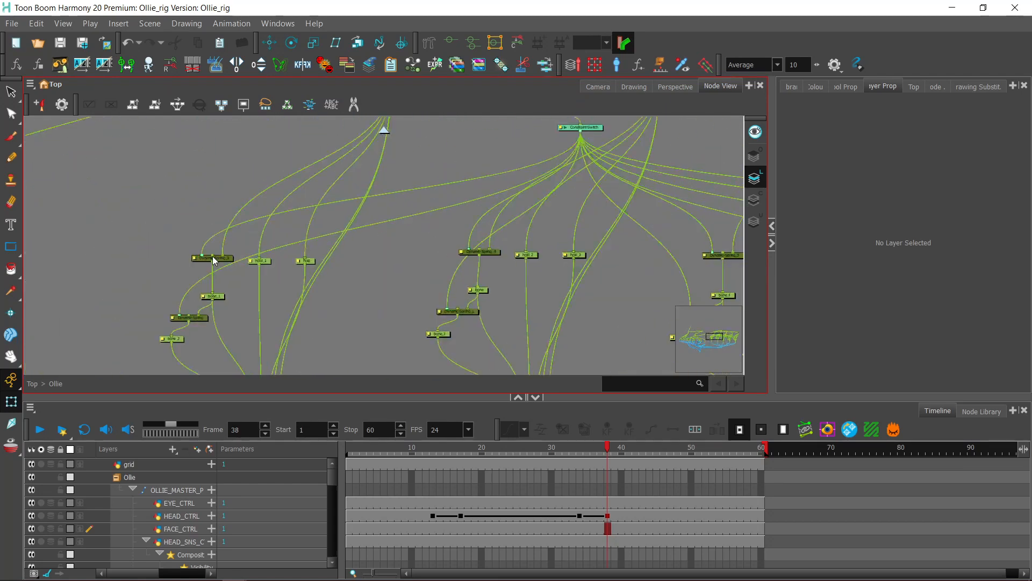
click(225, 259)
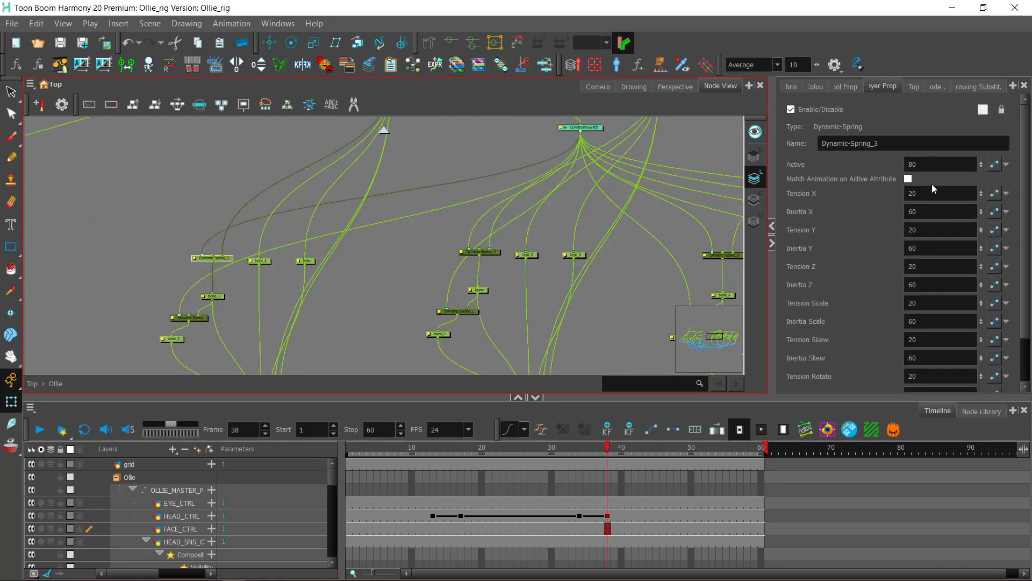
click(601, 87)
drag(927, 164, 863, 148)
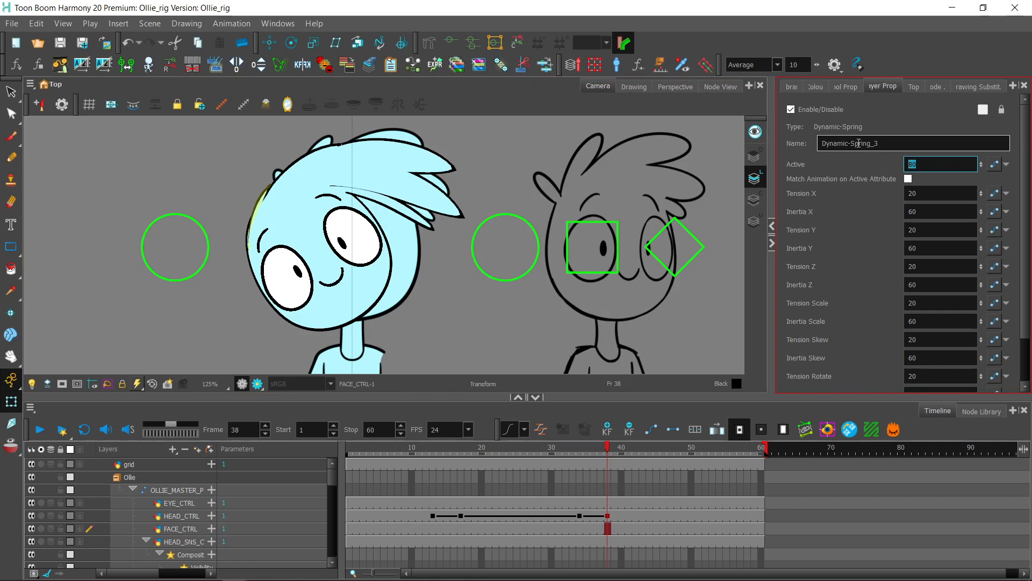
key(Return)
Set the Active value of Dynamic-Spring_4 to 70
click(715, 88)
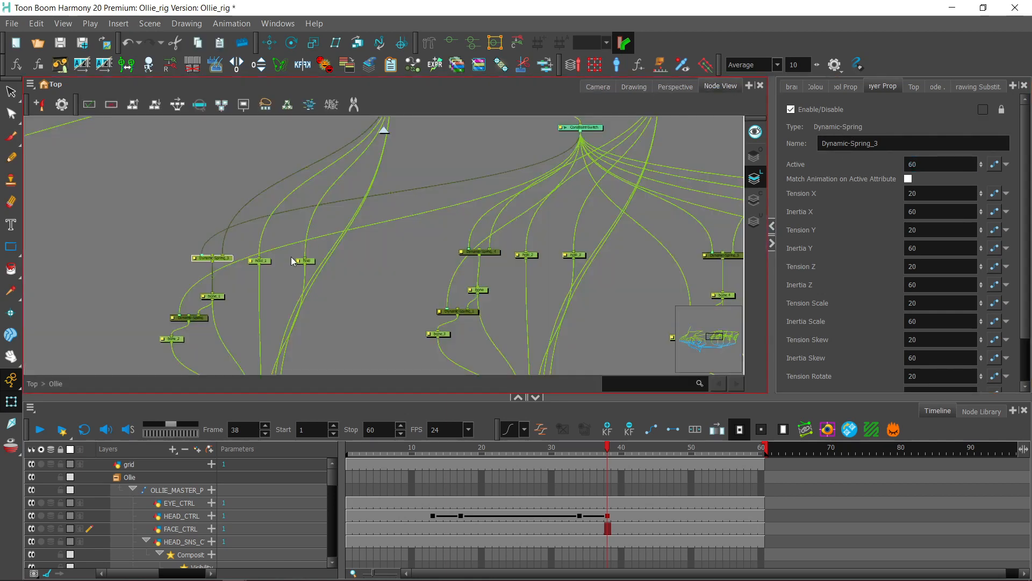
click(496, 255)
click(598, 86)
drag(927, 164, 814, 144)
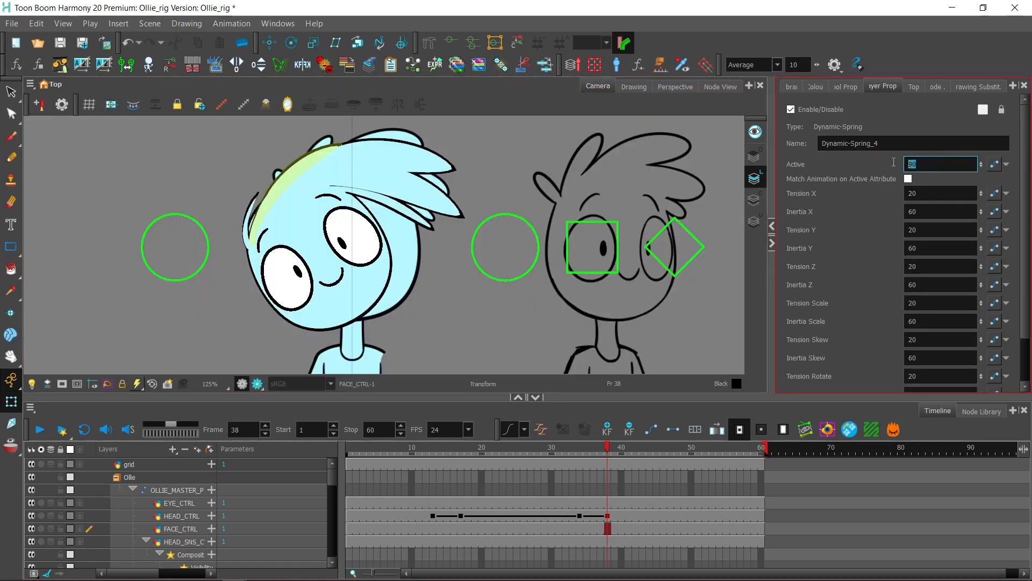
text(70)
key(Return)
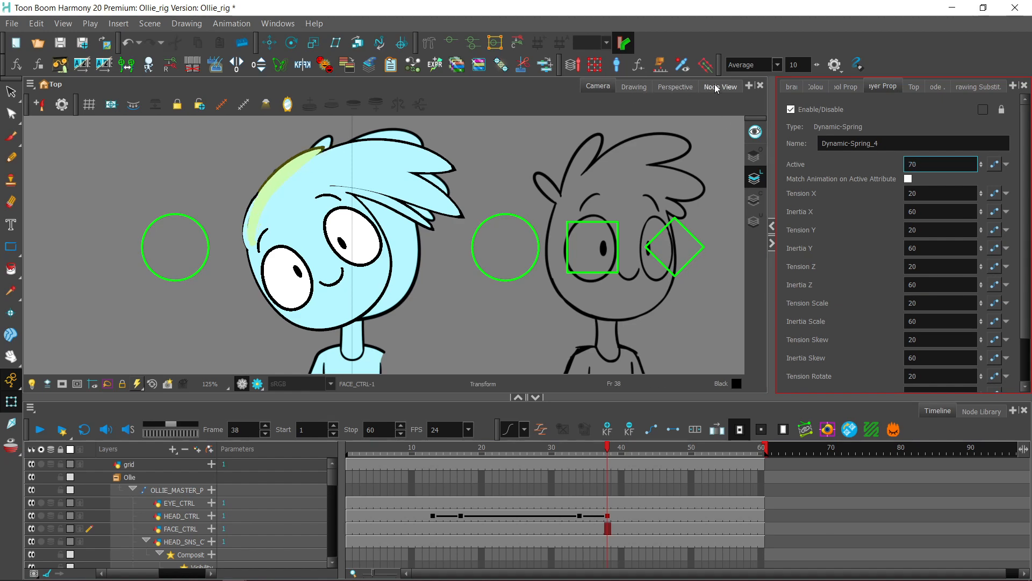
Set the Active value of Dynamic-Spring_5 to 80
click(721, 86)
drag(541, 188, 306, 194)
click(487, 260)
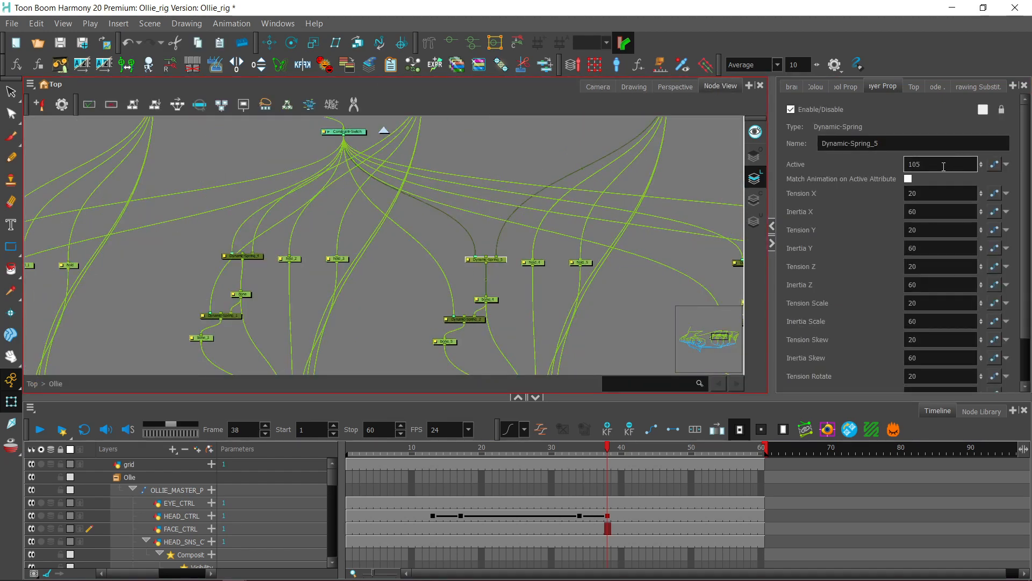
drag(927, 164, 820, 147)
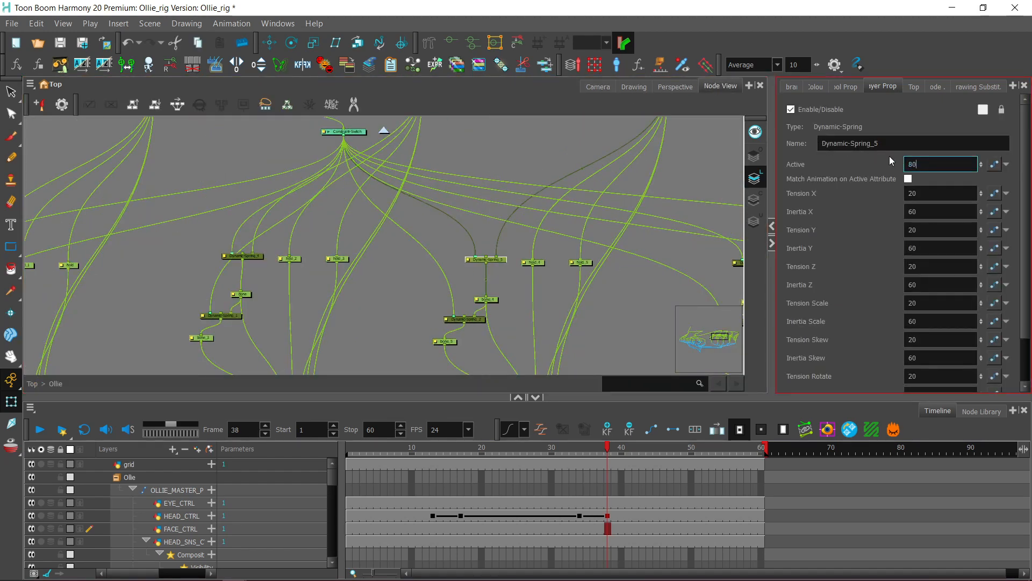
Adjust the Active value of Dynamic-Spring_6, and set the Active value of Dynamic-Spring_8 to 60
drag(573, 189, 276, 211)
click(456, 285)
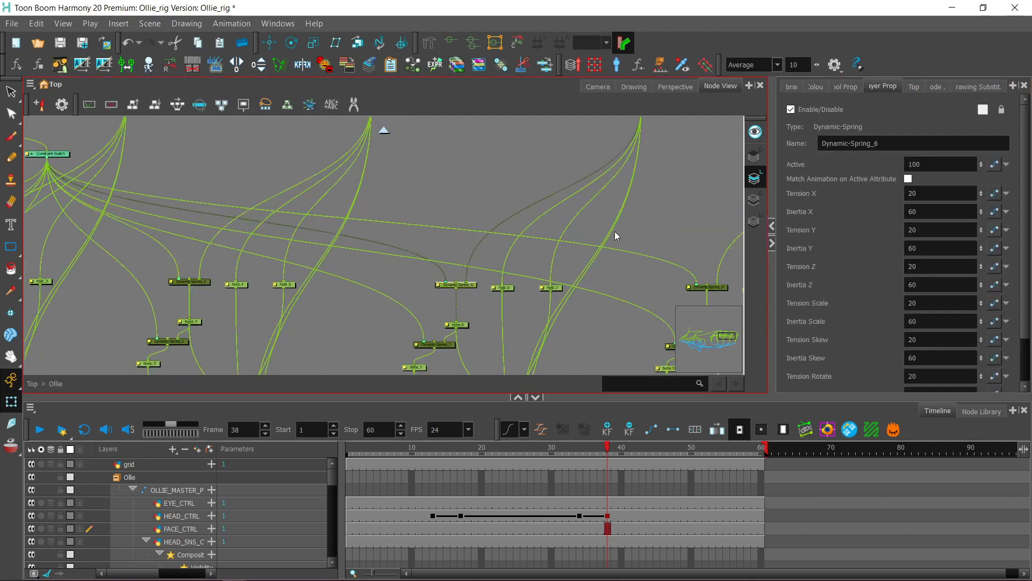
click(918, 165)
drag(576, 194, 355, 158)
click(500, 251)
drag(929, 165, 855, 156)
text(60)
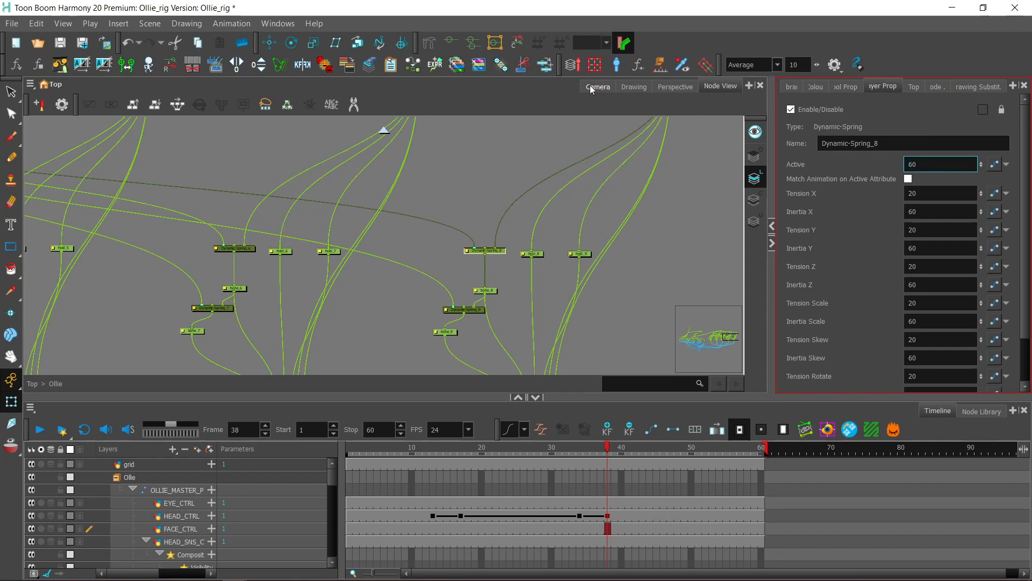
Play the animation from frame 12 in the Camera view and examine the hair tufts closely at frame 17
click(589, 85)
click(426, 450)
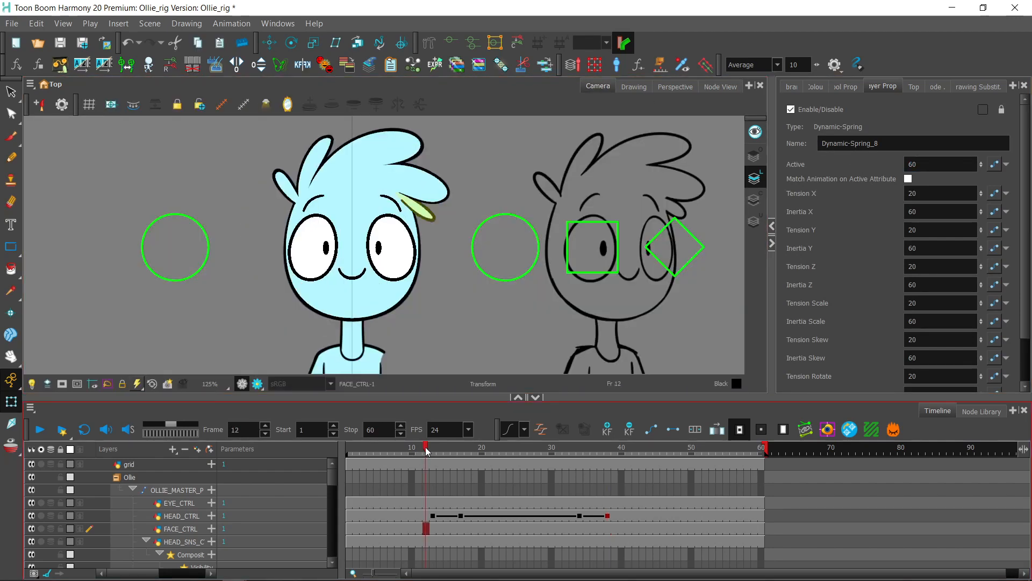
key(Return)
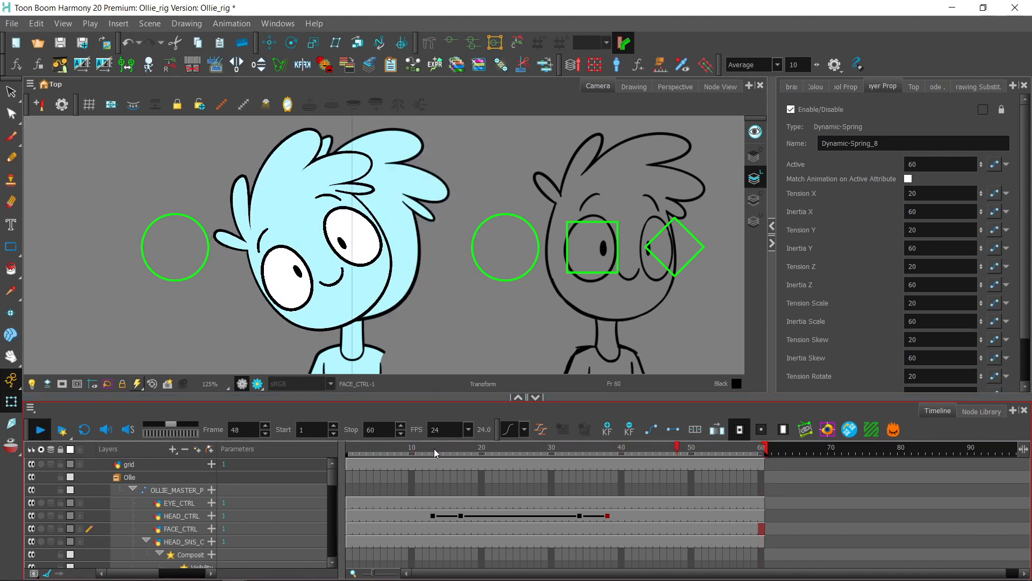
drag(434, 448, 462, 464)
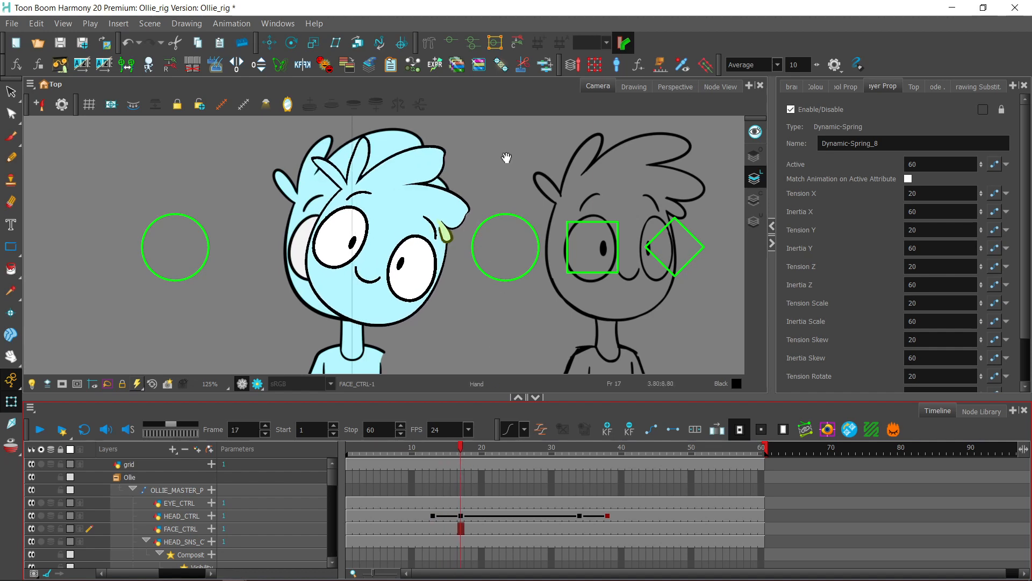
scroll(477, 224, up, 3)
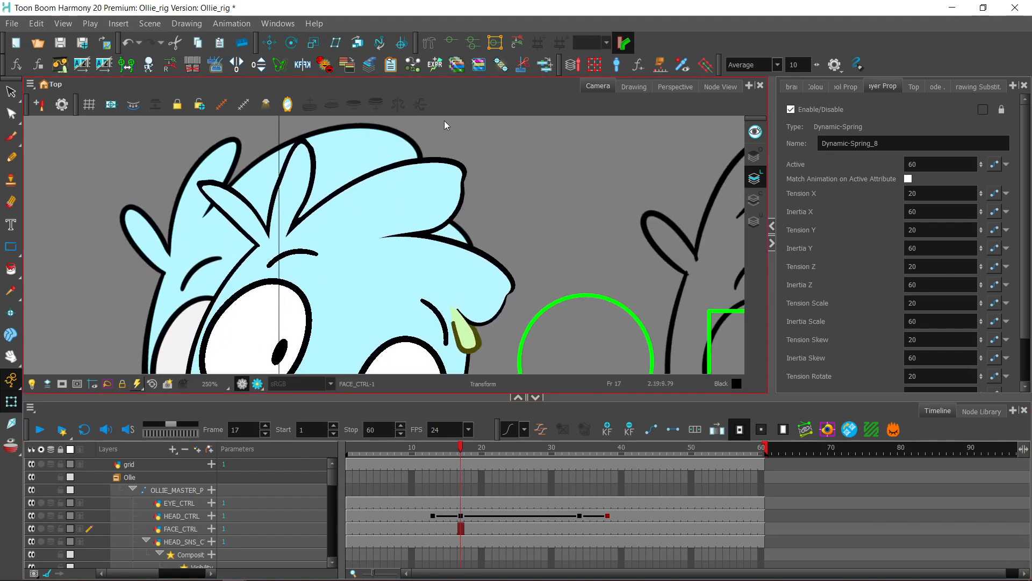
Select the bone_2 peg and nudge its pivot at the tip of its hair tuft with the Rotate tool
click(721, 86)
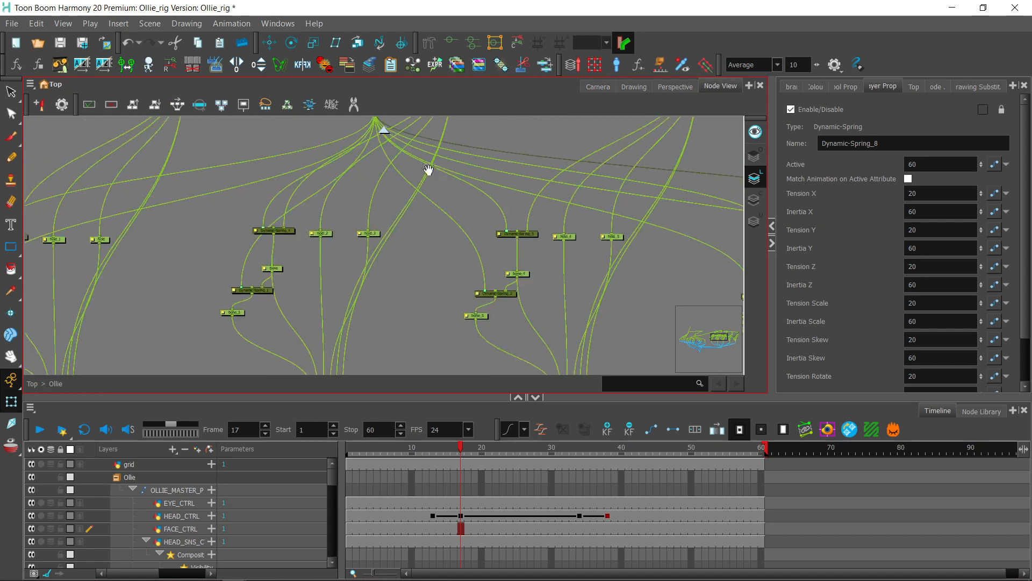
click(196, 328)
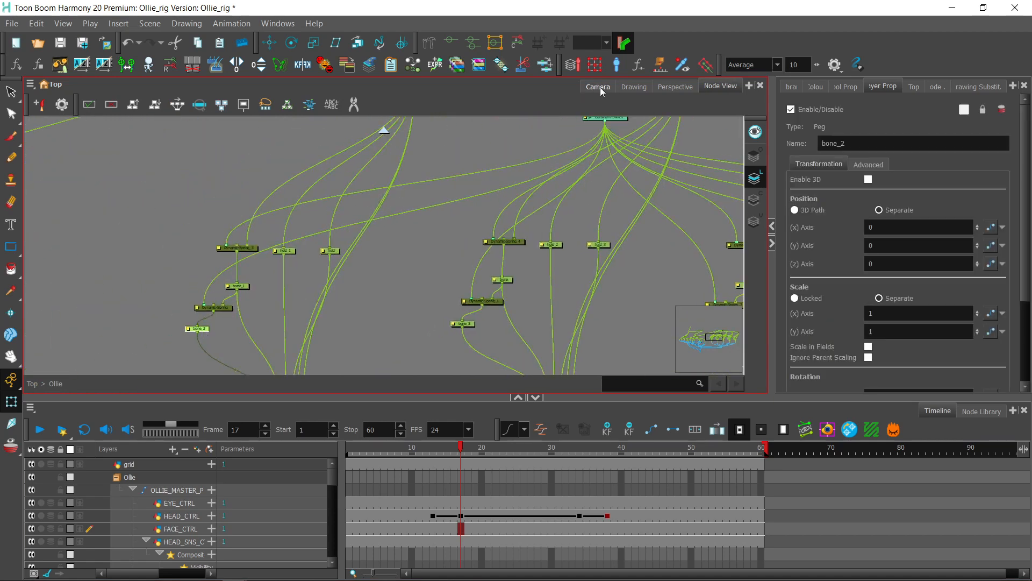
click(598, 86)
click(292, 43)
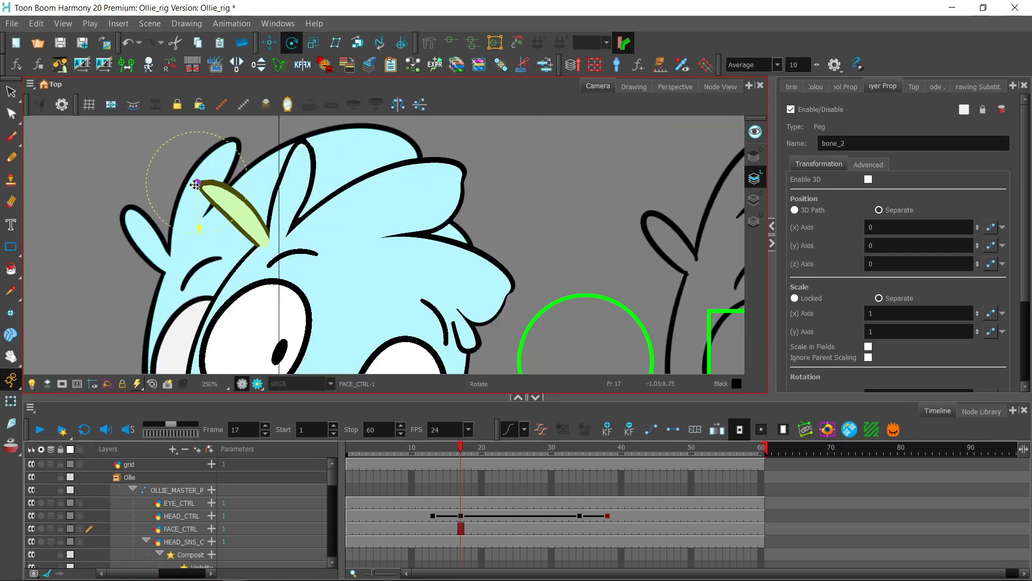
drag(194, 185, 194, 184)
Try moving the pivot of bone_3 beyond its tuft's tip at frame 17, and undo the change
click(700, 89)
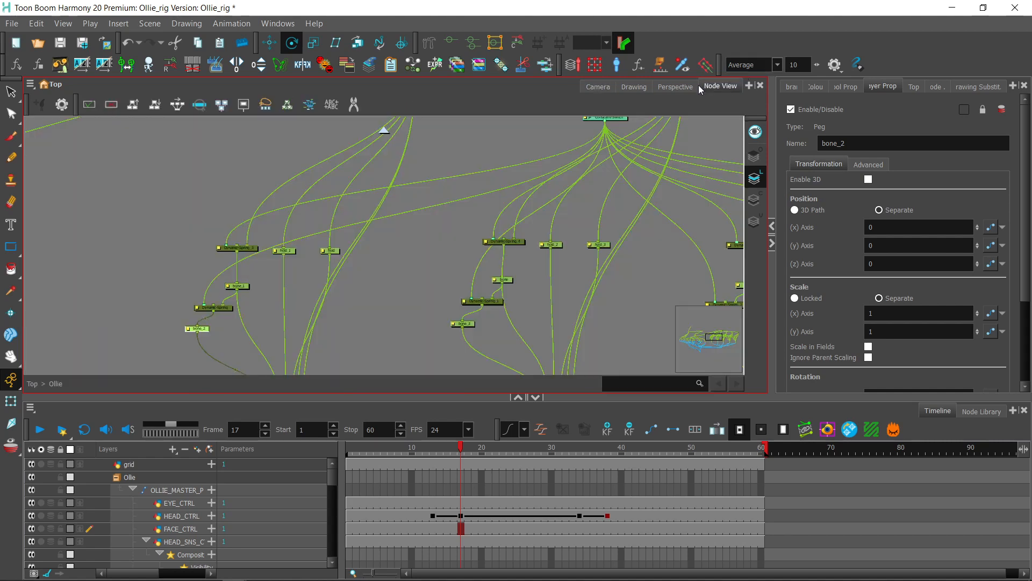
click(465, 324)
click(594, 85)
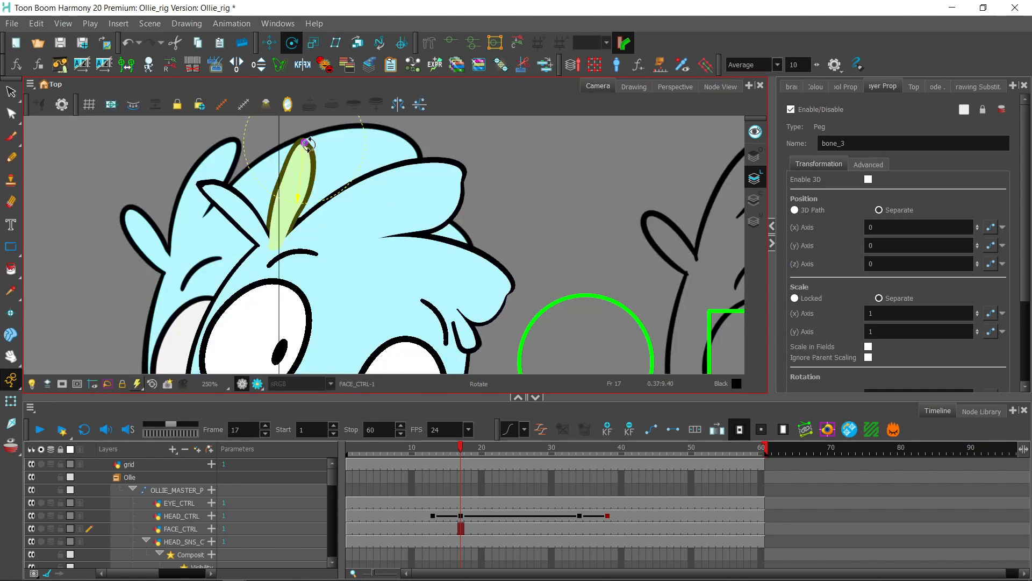
drag(308, 144, 313, 136)
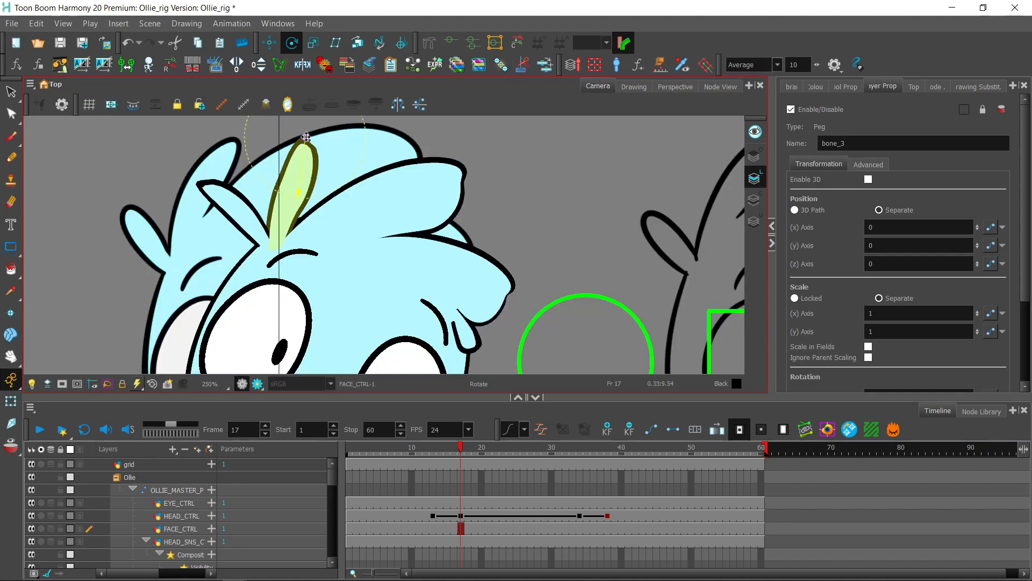
key(ctrl+z)
key(ctrl+z)
Reposition the pivot of bone_3 at its tuft's tip on frame 1, and check the hair at frames 37 and 17
drag(434, 448, 285, 463)
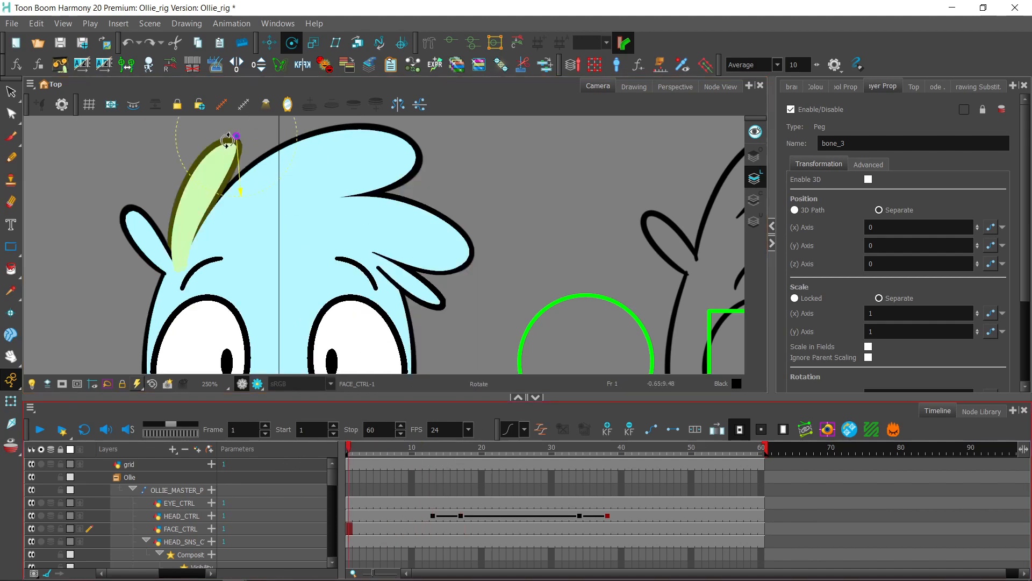
drag(227, 140, 241, 139)
drag(451, 451, 600, 458)
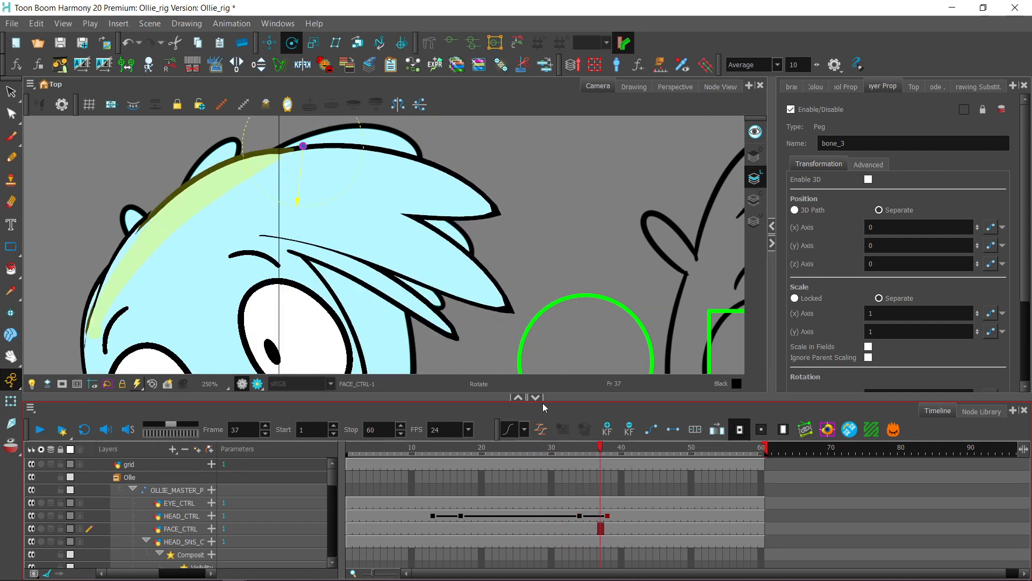
mouse_move(458, 455)
mouse_down()
mouse_move(438, 457)
mouse_move(463, 458)
mouse_up()
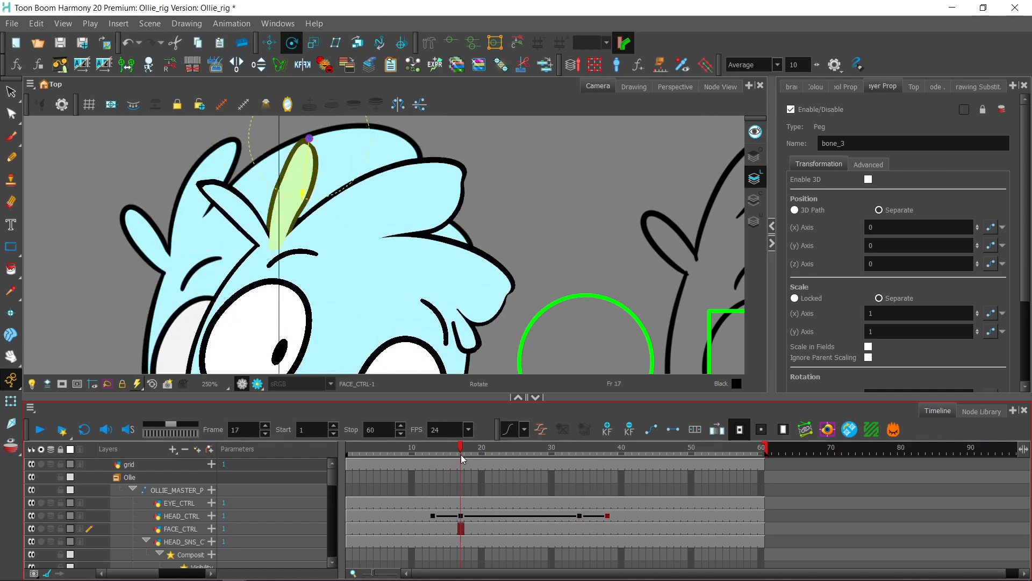
Select the bone_5 peg and check its pivot and hair tuft in the Camera view from the first frames to frame 17
click(735, 89)
click(369, 339)
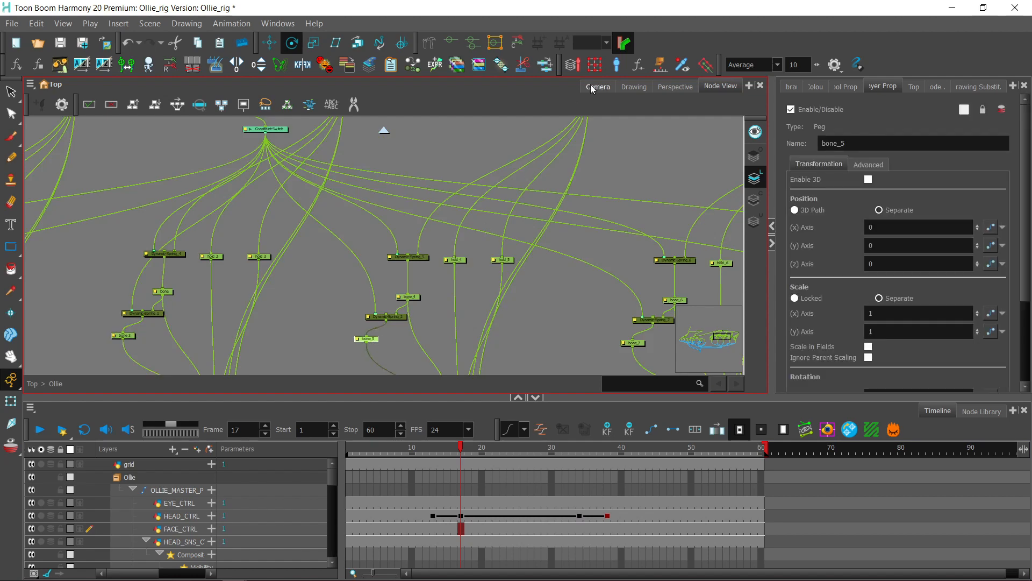
click(590, 85)
click(356, 451)
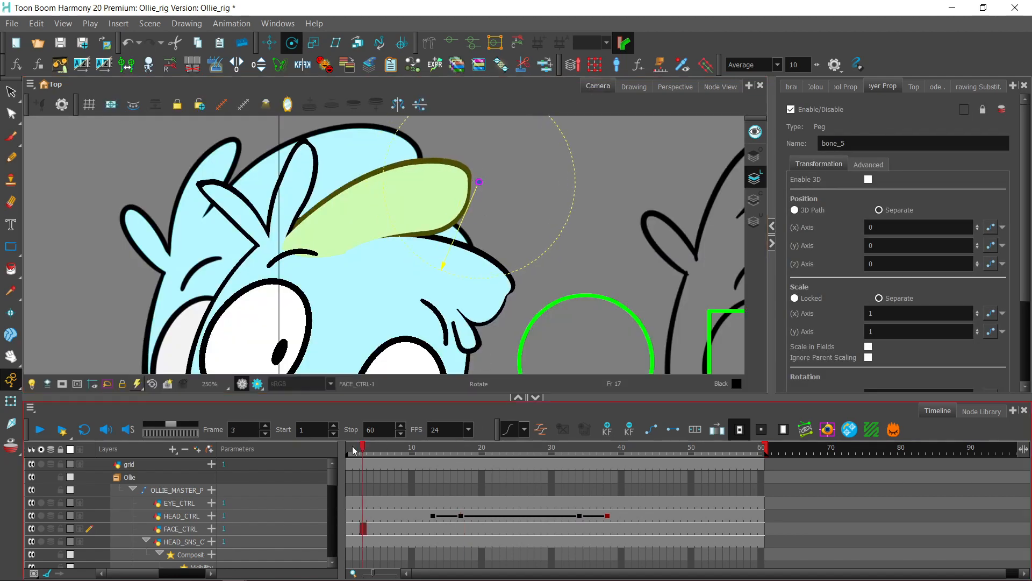
drag(353, 450, 349, 450)
drag(440, 455, 464, 471)
Select the bone_7 peg and move its pivot slightly beyond its hair tuft's tip at frame 17 with the Rotate tool
click(721, 87)
click(636, 346)
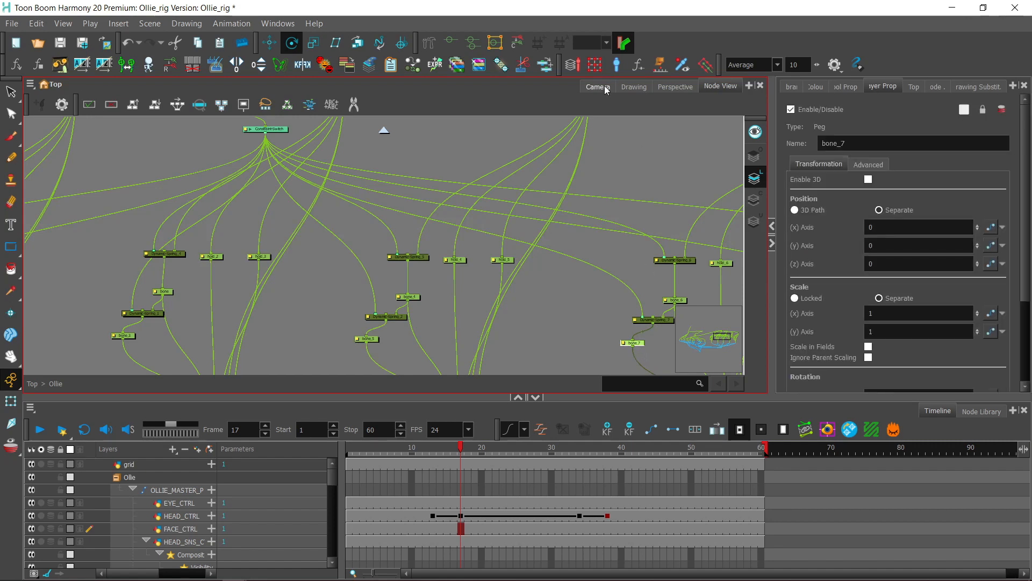
click(602, 87)
drag(509, 297, 528, 309)
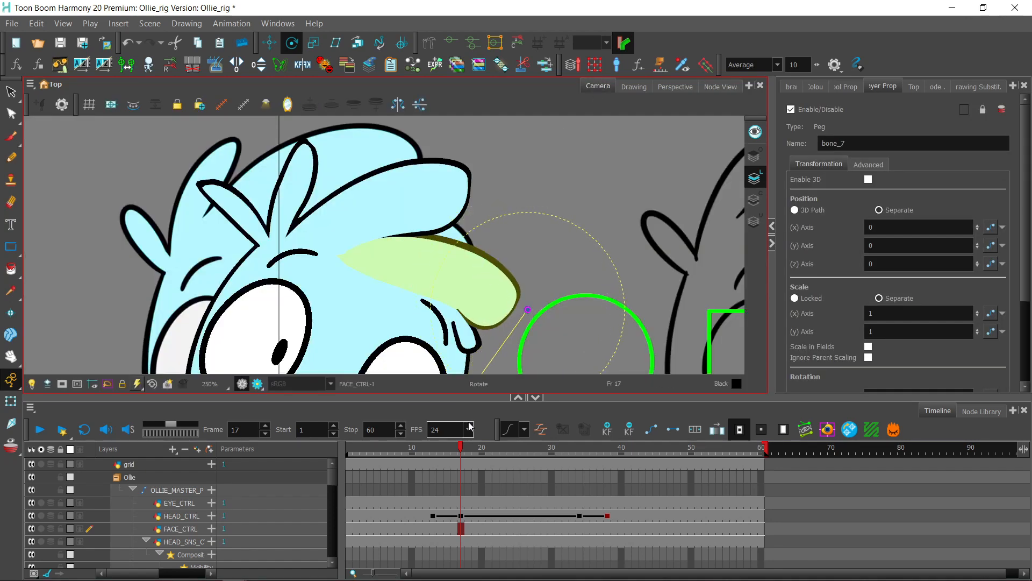
mouse_move(454, 448)
mouse_down()
mouse_move(349, 452)
mouse_move(461, 459)
mouse_up()
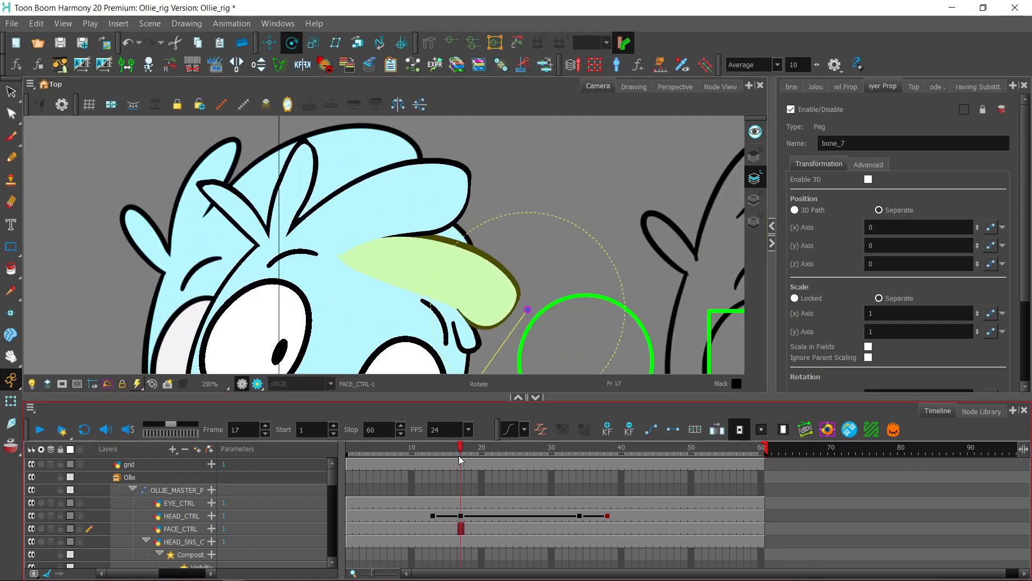
Reselect the bone_5 peg, shift its pivot outward past its tuft's tip at frame 17, and check the motion through frame 32
click(723, 86)
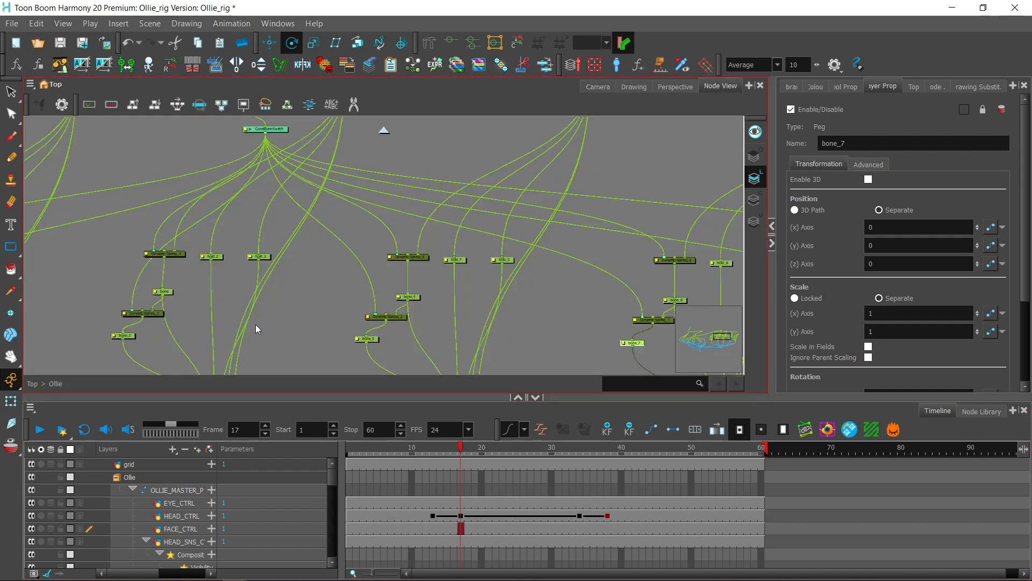
click(369, 339)
click(597, 87)
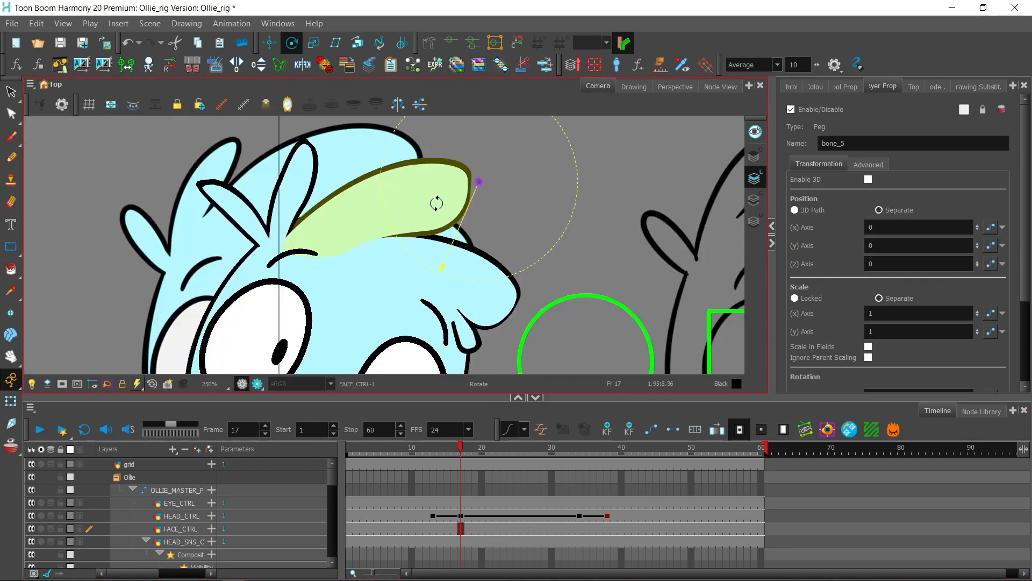
drag(478, 183, 492, 186)
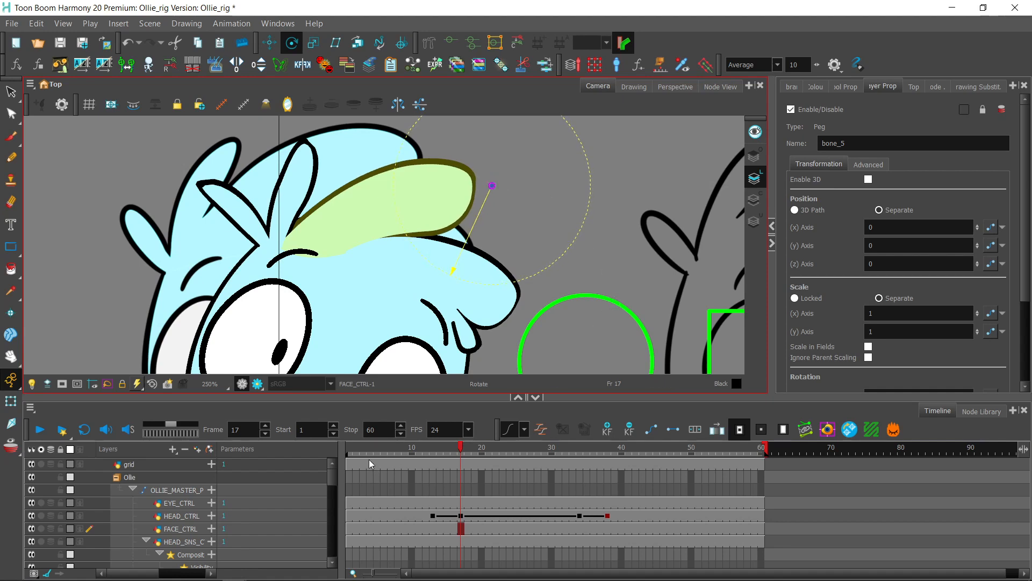
drag(355, 452, 566, 450)
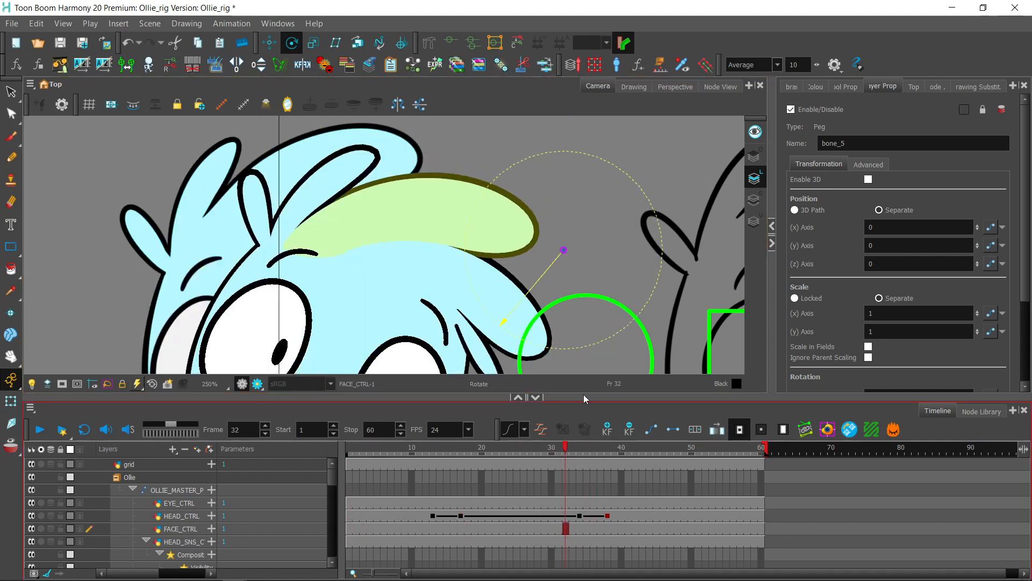
Select the bone_9 peg and examine its pivot on the smallest front hair tuft at frame 1 in the Camera view
click(720, 87)
click(491, 321)
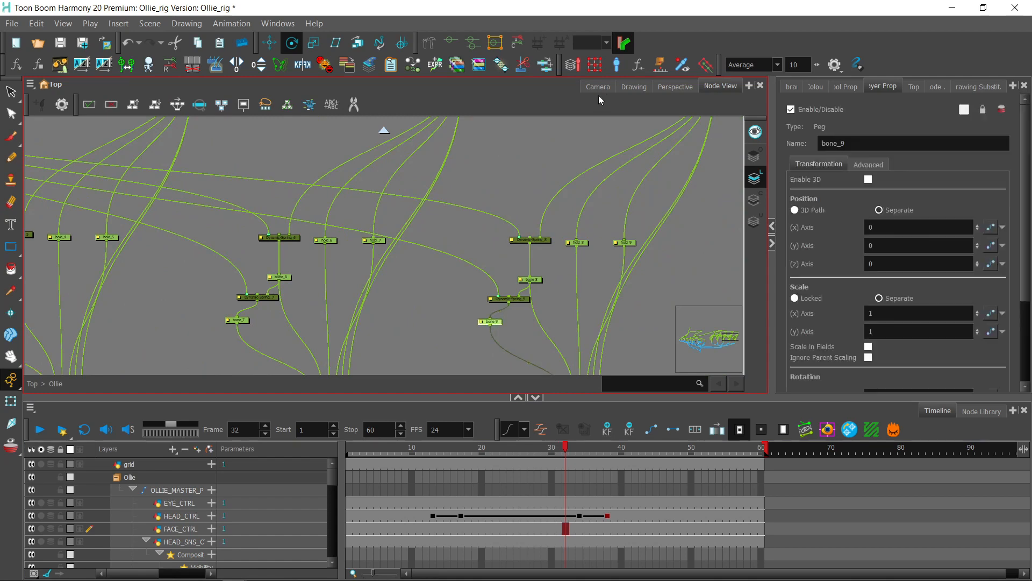
click(598, 87)
key(shift+comma)
drag(495, 193, 474, 187)
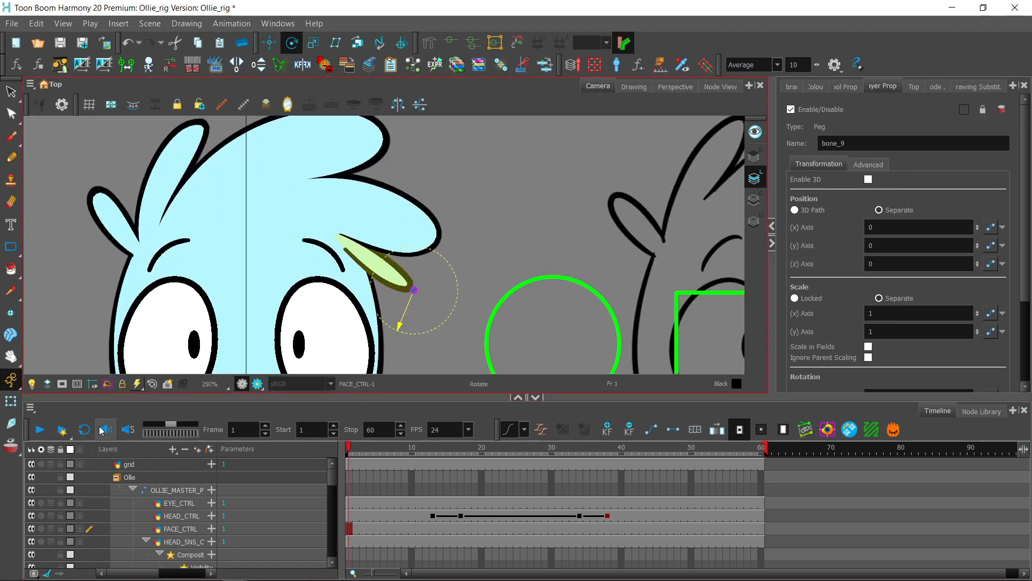
Play the animation from frame 1, and scrub from frame 12 to frame 52 to examine the springy hair motion
click(40, 430)
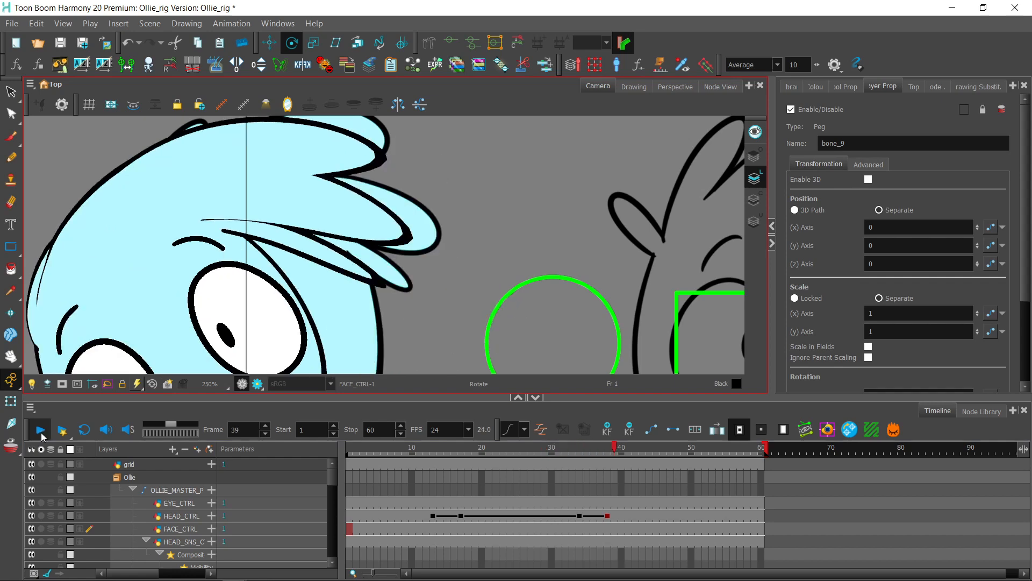
click(42, 434)
scroll(387, 253, down, 1)
drag(387, 253, 485, 236)
click(426, 449)
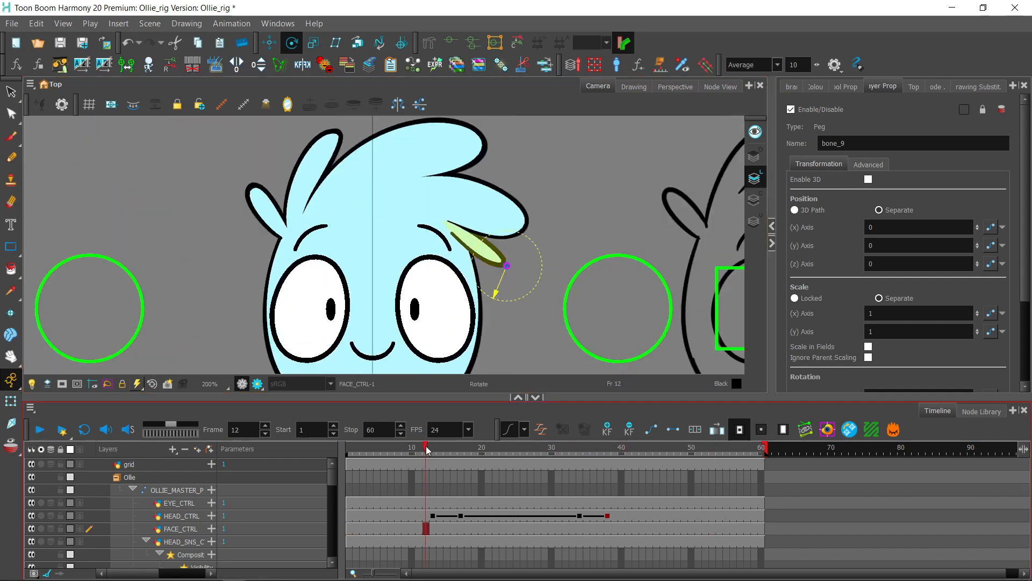
drag(427, 449, 709, 455)
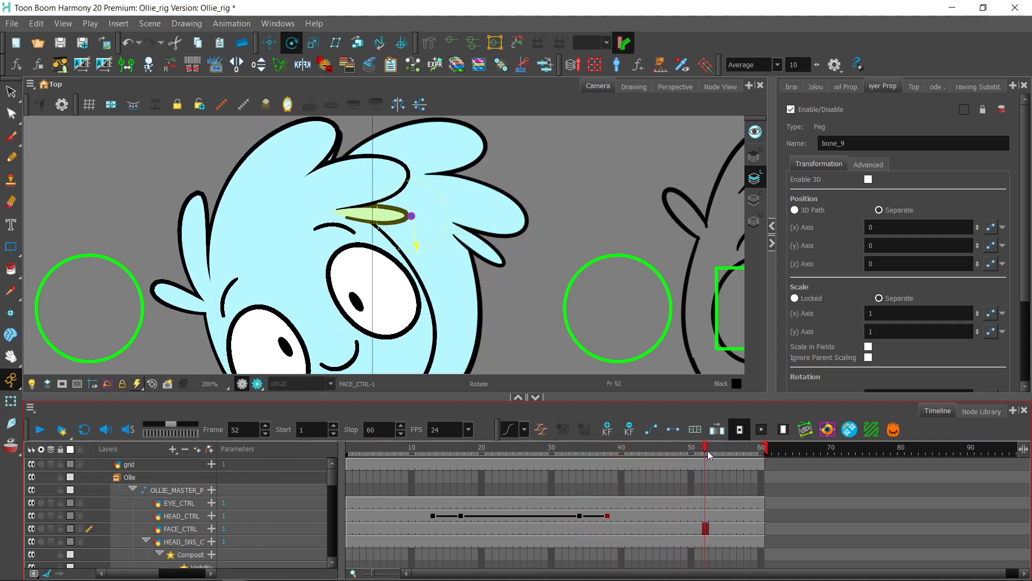